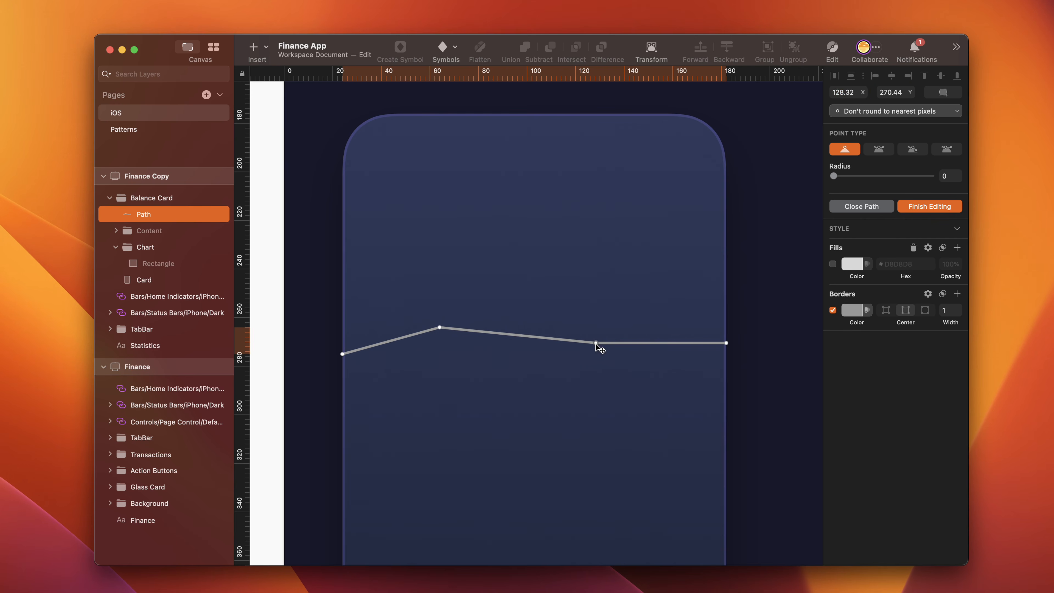
- Move the path's third point to X 124, Y 236
left_click(848, 92)
type("124")
key("Tab")
type("23")
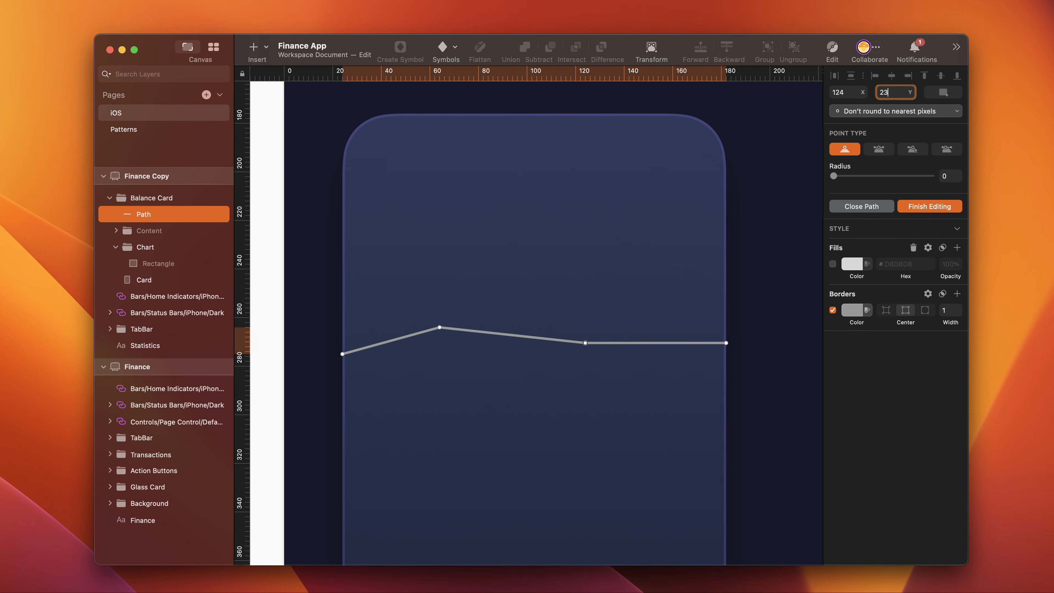
type("6")
key("Return")
- Set the Y position of the path's end point on the card's right edge to 266
left_click(726, 342)
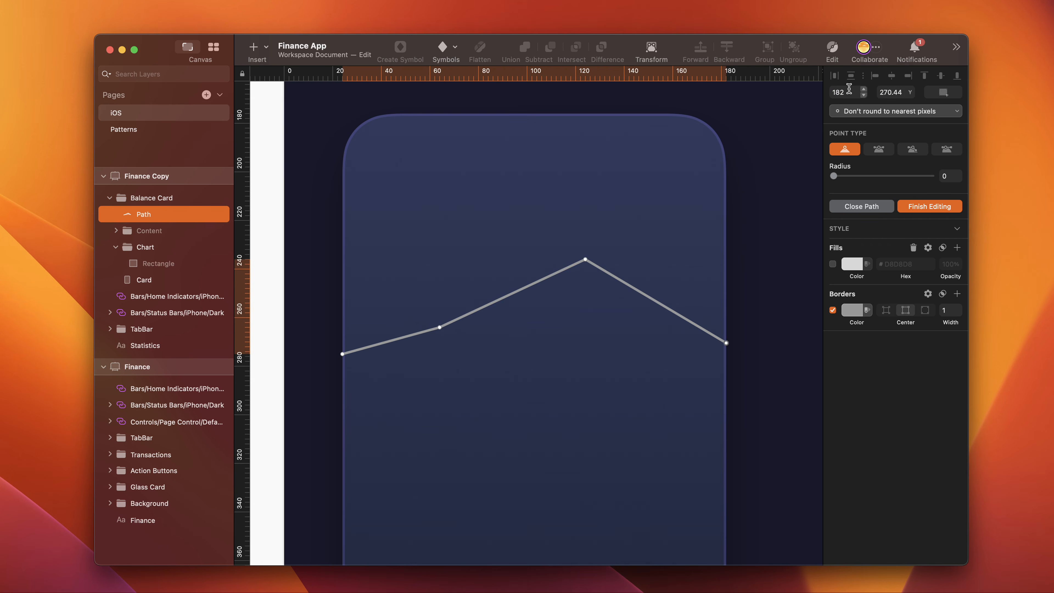
left_click(890, 92)
type("266")
key("Return")
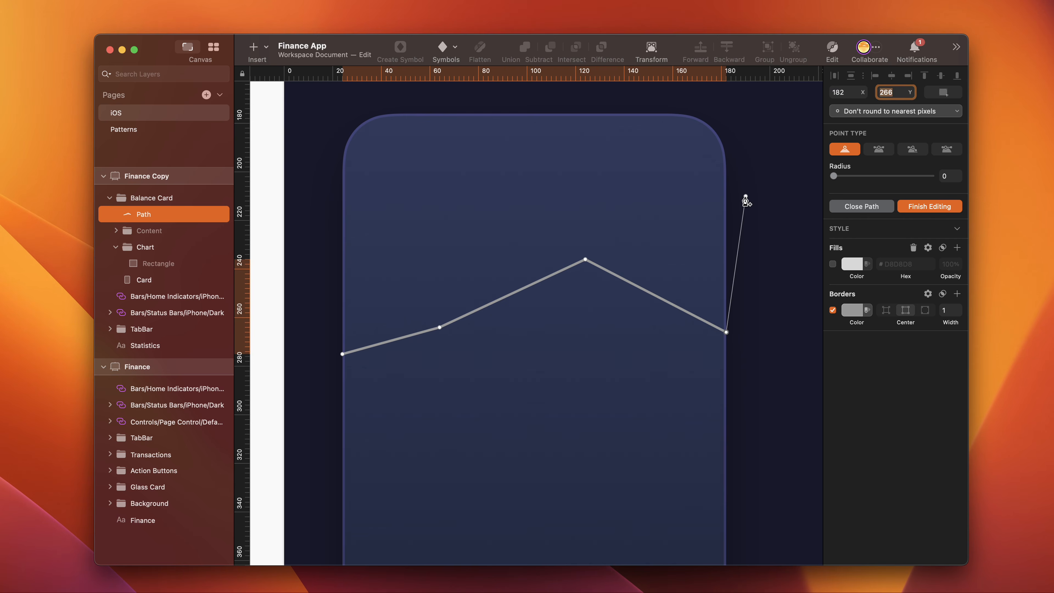
- Extend the path with two lower corner points at the card's edges and close it at its starting point
left_click(725, 407)
left_click(342, 406)
left_click(342, 354)
- Set both lower corner points of the closed path to Y 298
left_click(726, 406)
left_click(908, 92)
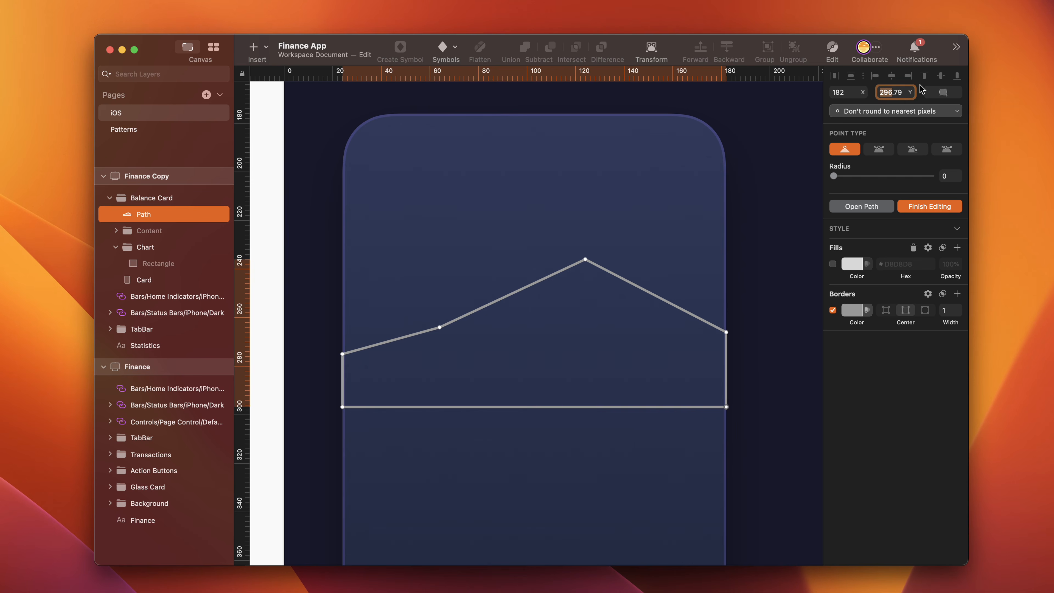
left_click(897, 96)
left_click_drag(889, 94, 908, 94)
type("8")
key("Return")
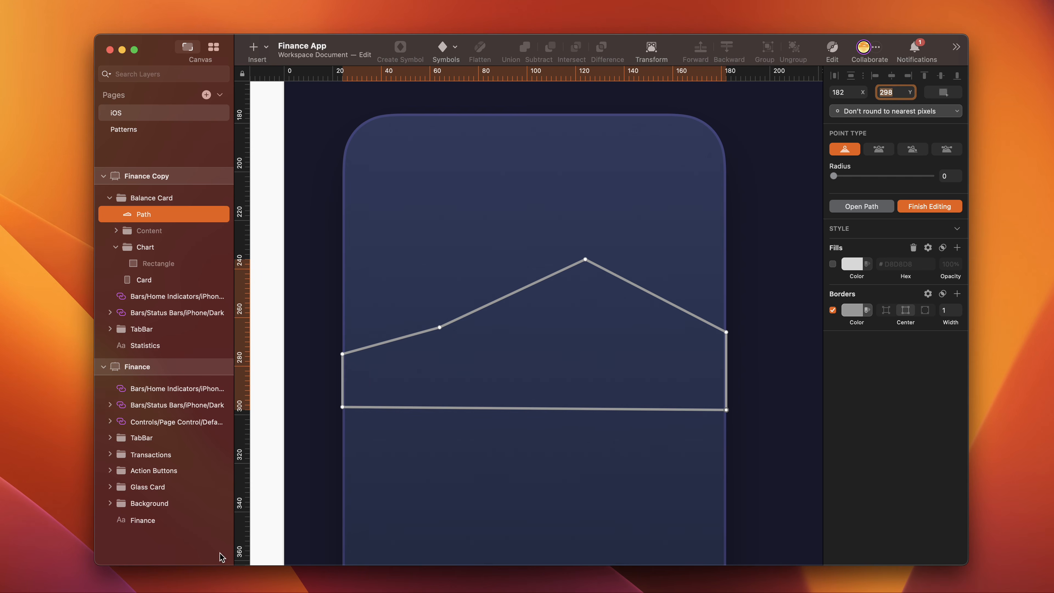
left_click(343, 407)
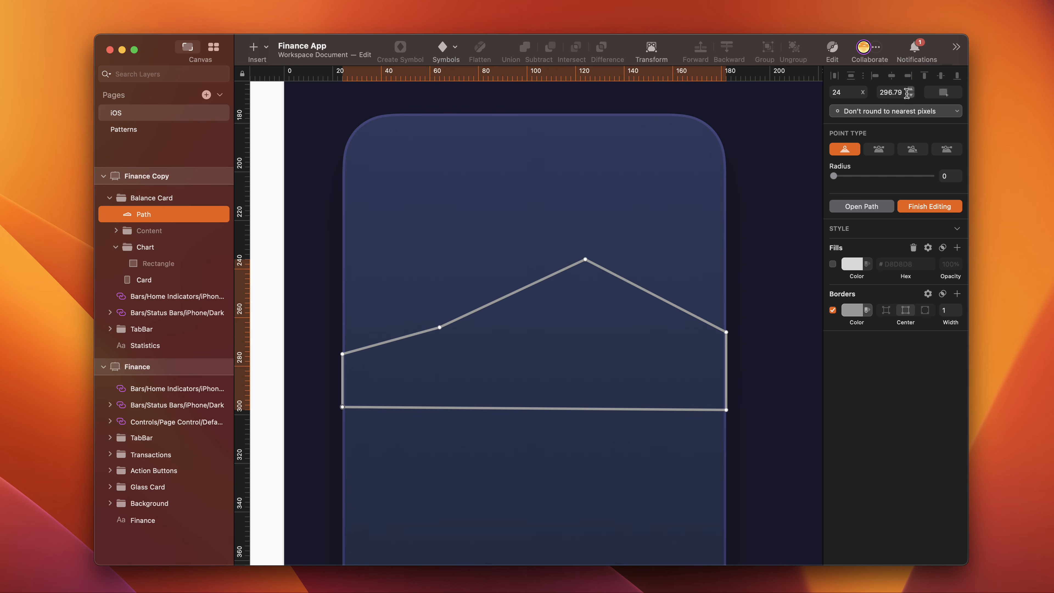
left_click_drag(895, 91, 909, 90)
type("8")
key("Return")
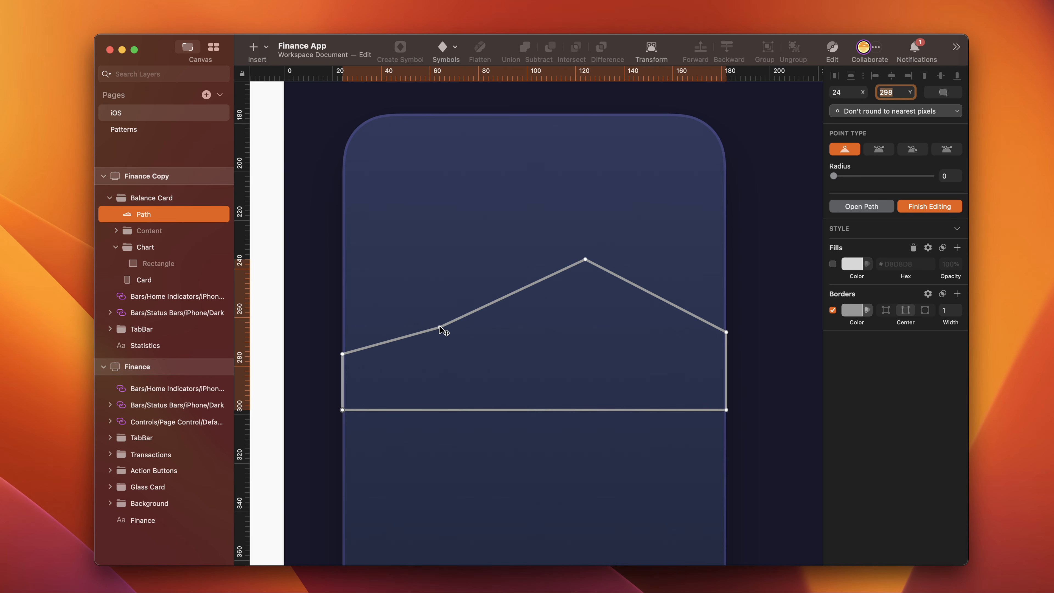
- Make the point at X 64, Y 264 Mirrored and tilt its right handle downward to form a gentle wave
left_click(440, 326)
left_click(883, 150)
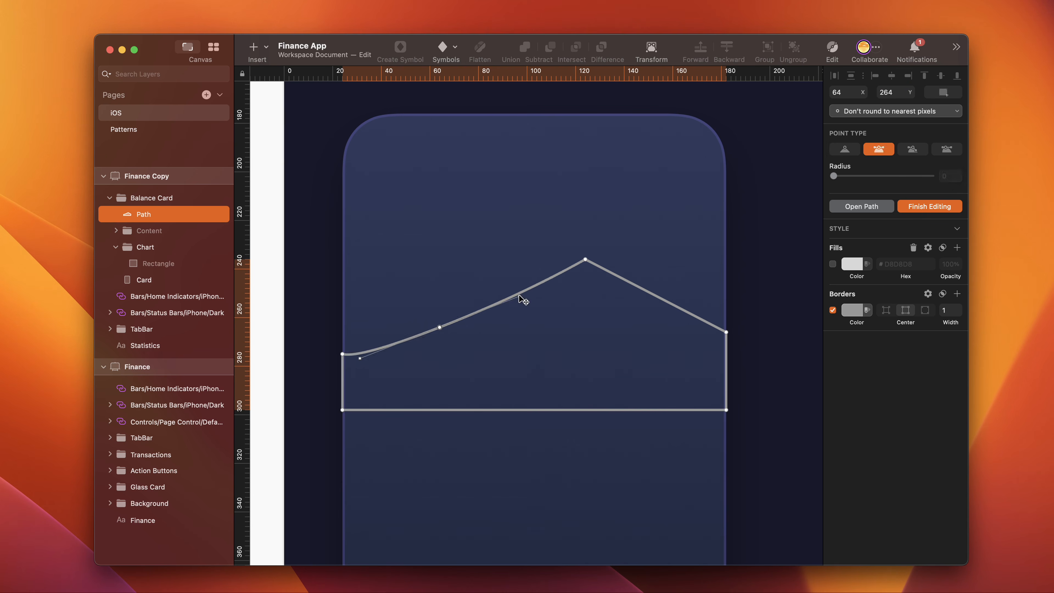
left_click_drag(520, 296, 515, 340)
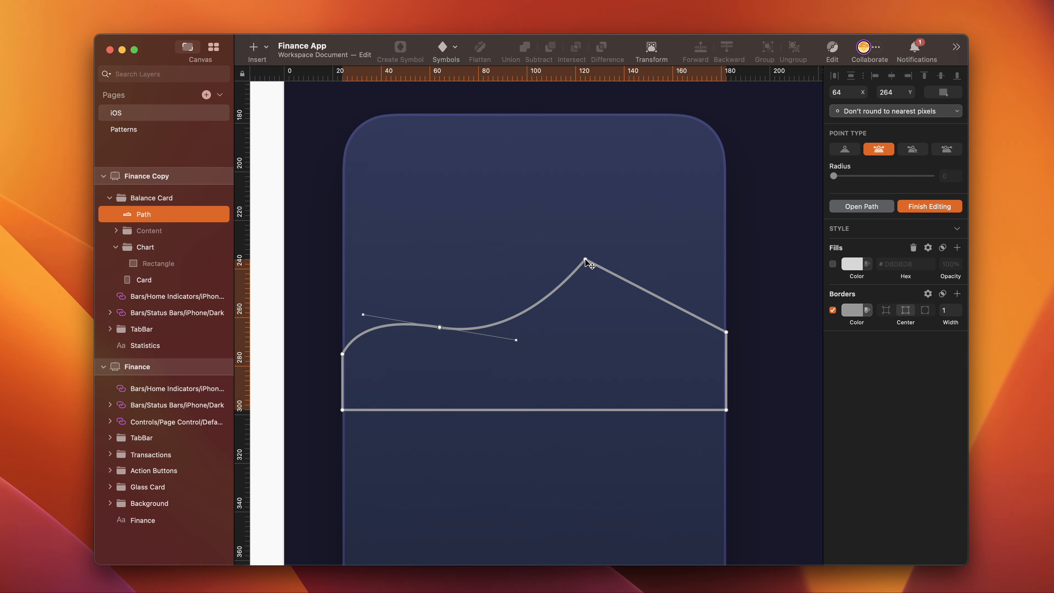
- Make the peak point at X 124, Y 236 Mirrored and lower its right handle to round the crest
left_click(585, 260)
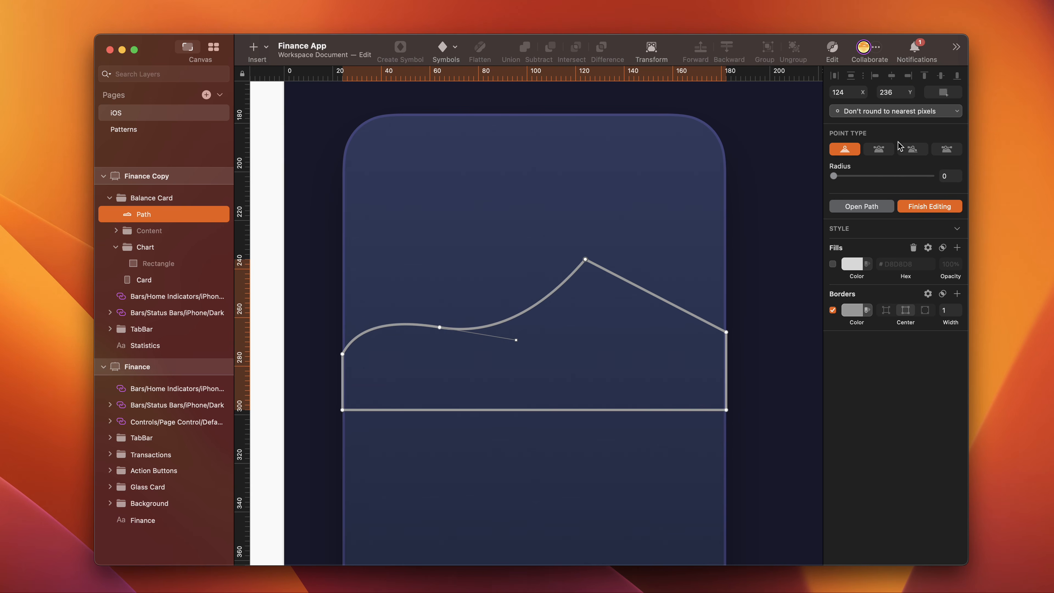
left_click(878, 148)
left_click_drag(658, 260, 655, 274)
- Make the right end point Disconnected, adjust its handles and the peak's handle into a smooth dip, and finish editing the path
left_click(726, 332)
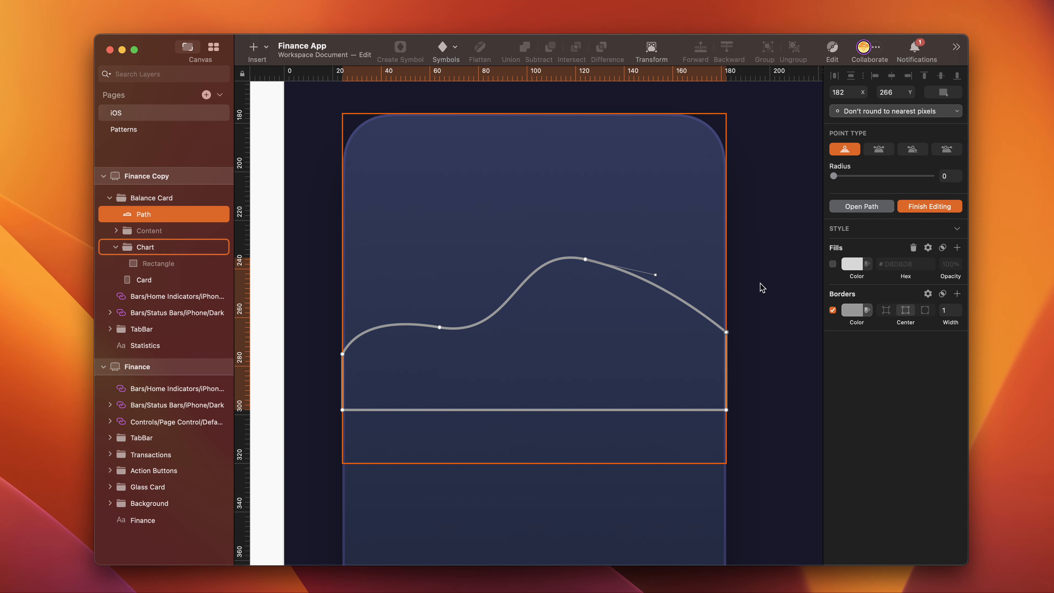
left_click(912, 149)
left_click_drag(759, 366, 728, 375)
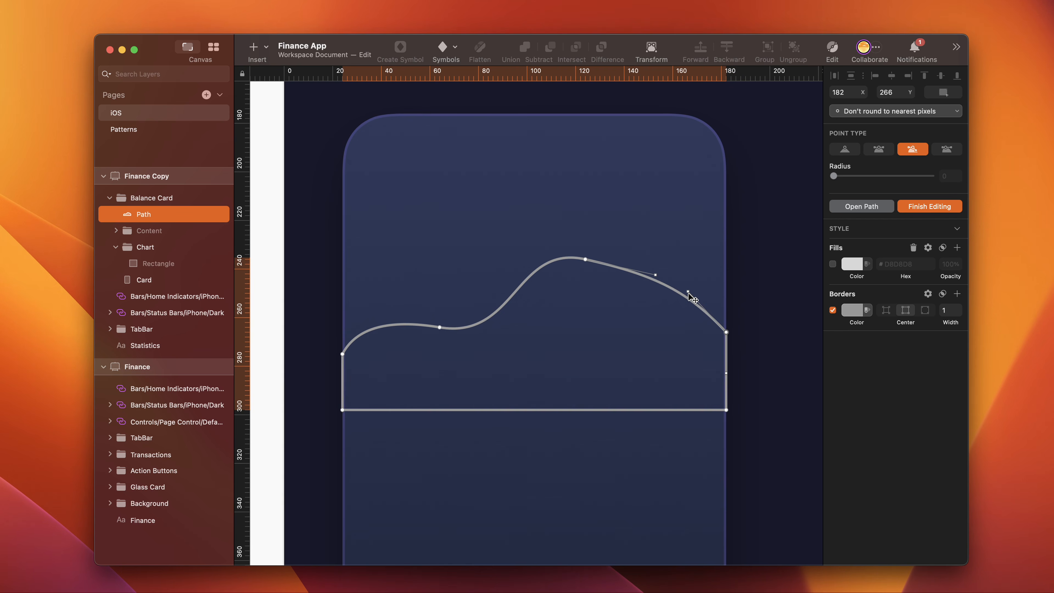
left_click_drag(687, 293, 644, 373)
left_click_drag(655, 275, 657, 265)
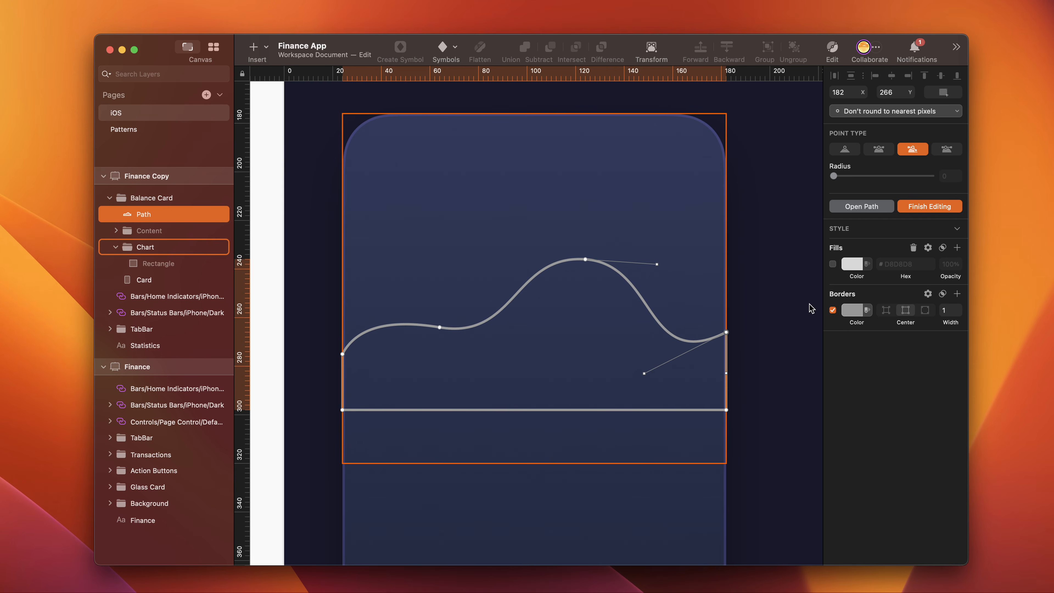
key("Escape")
key("Escape")
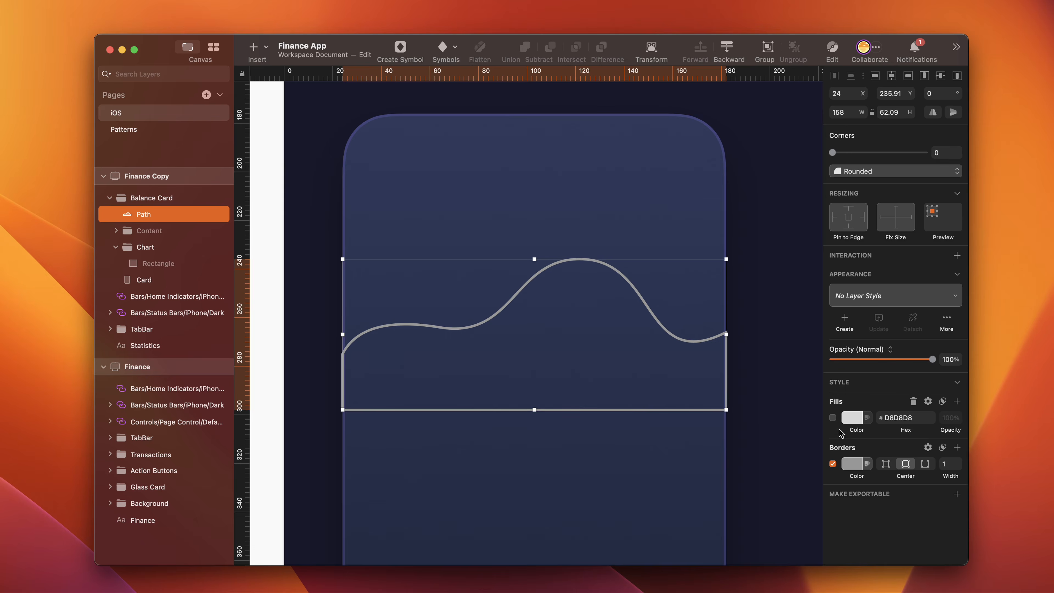
- Replace the shape's border with a linear gradient fill whose top stop is 46A5FD at about 62% alpha
left_click(833, 418)
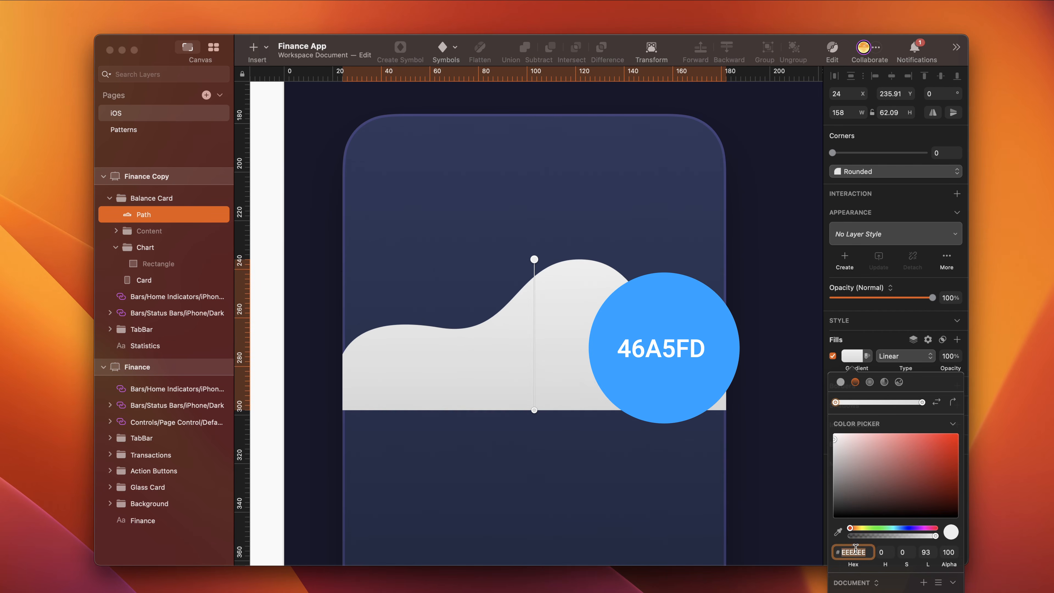
left_click(855, 552)
type("46a5fd")
key("Return")
left_click(903, 536)
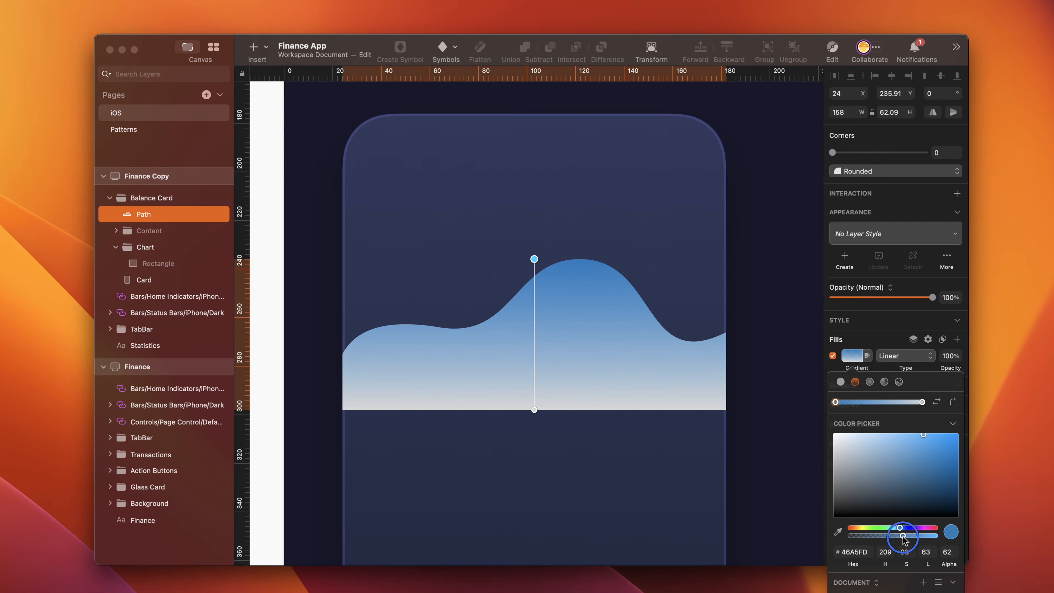
- Set the gradient's bottom stop to 24293F with 0% alpha
left_click(921, 402)
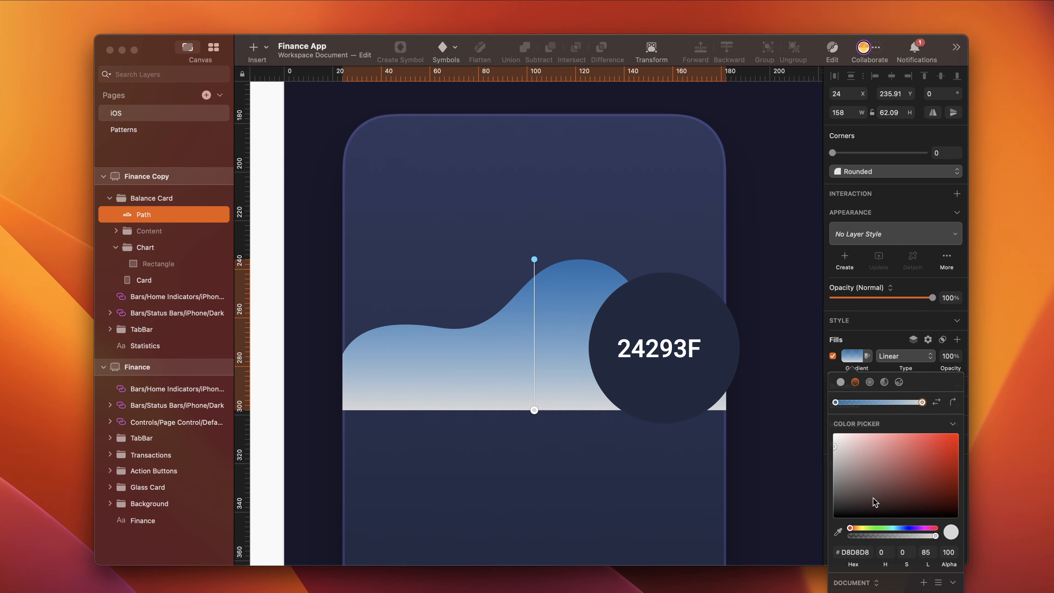
left_click(857, 548)
type("24293f")
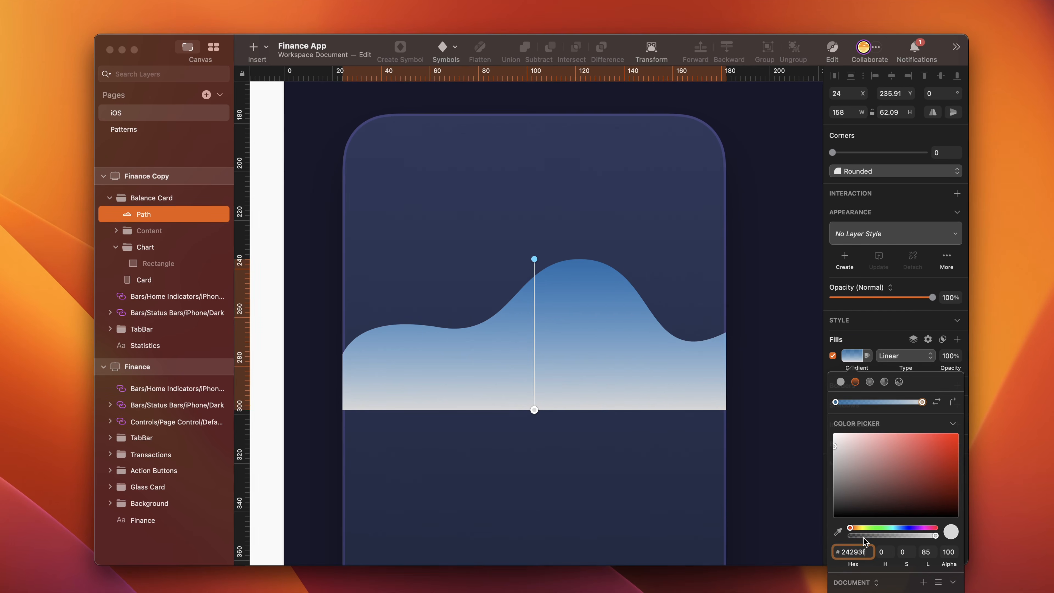
key("Return")
- Rename the Path layer as "Gradient"
double_click(154, 214)
type("Gradient")
key("Return")
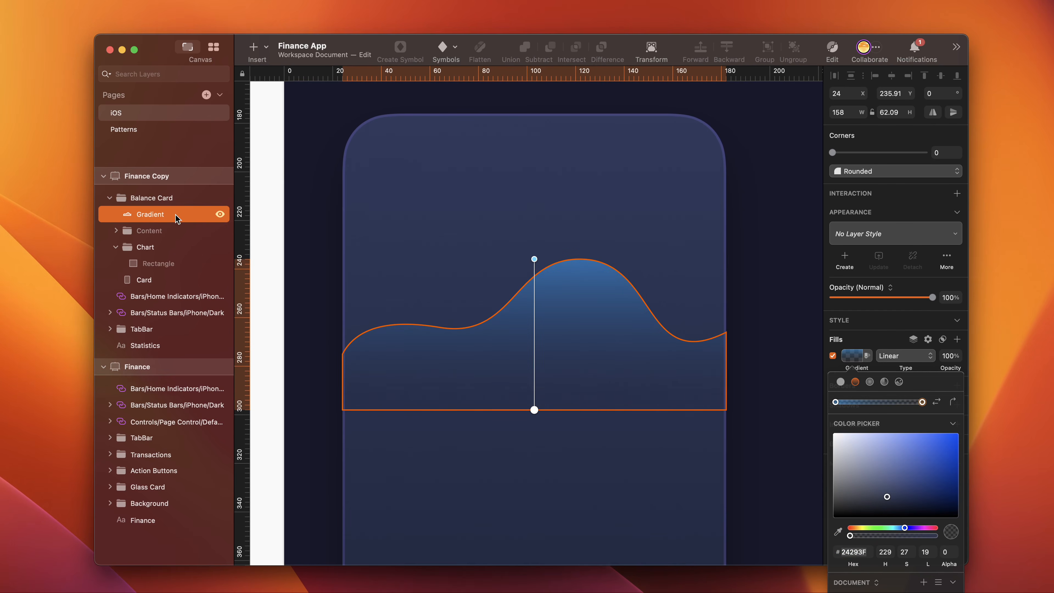
- Duplicate the Gradient layer and name the copy "Blue"
key("cmd+d")
double_click(162, 215)
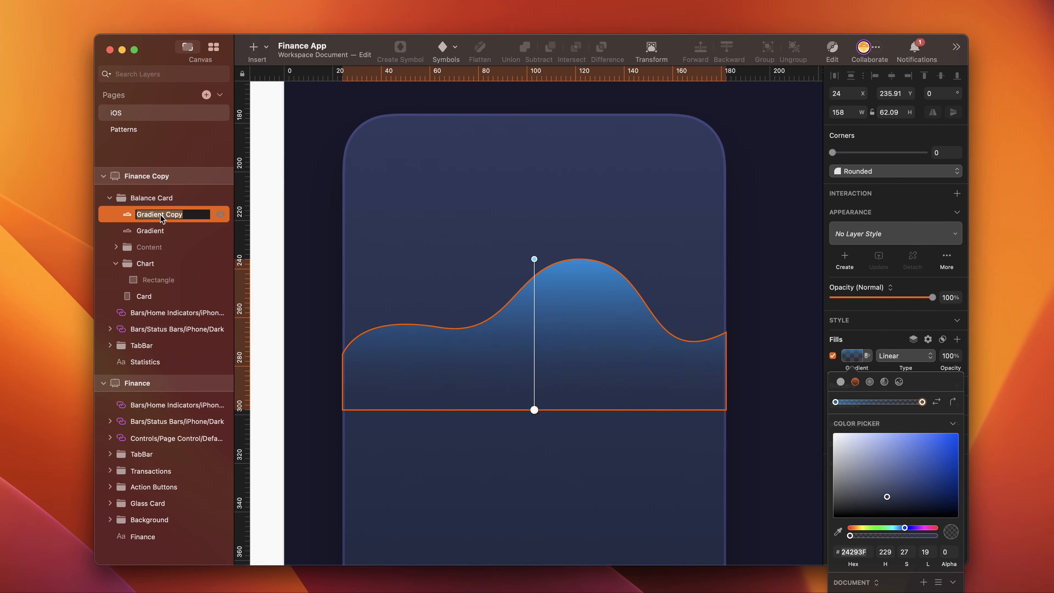
type("Blue")
key("Return")
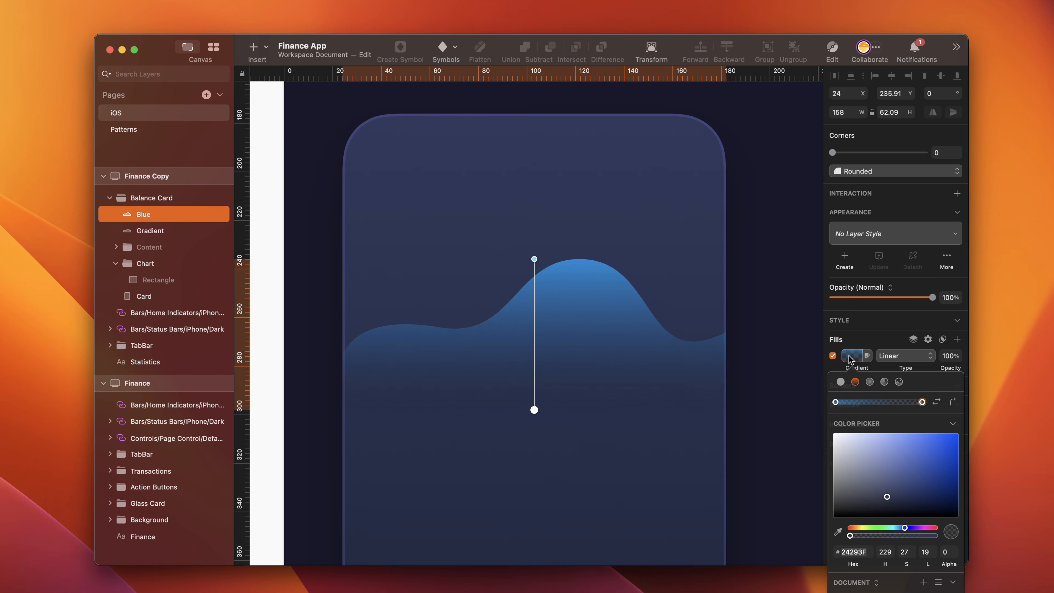
- Add a border to the Blue shape and remove its gradient fill
left_click(833, 371)
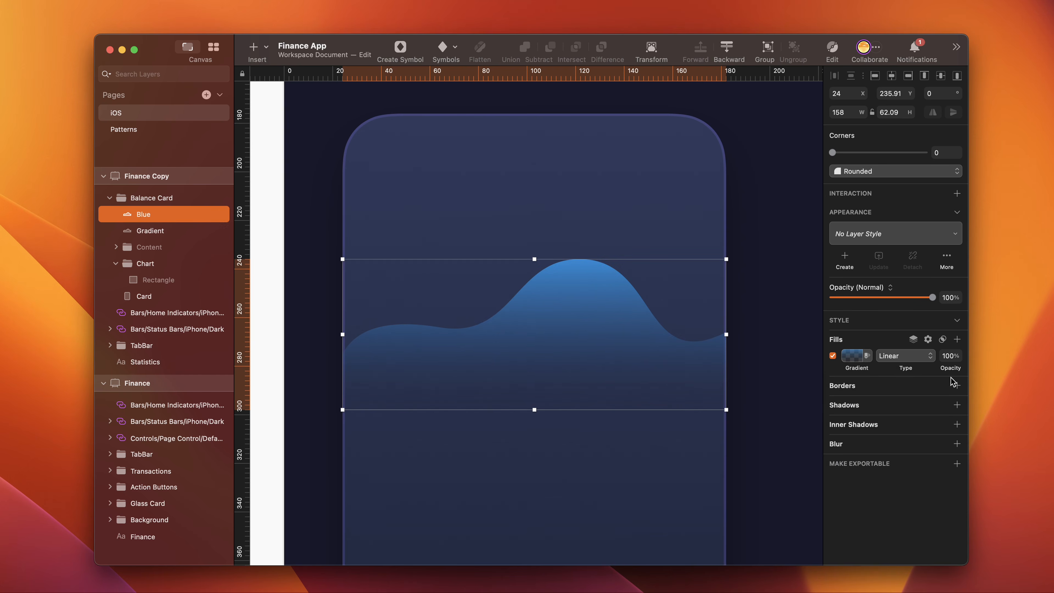
left_click(956, 385)
left_click(833, 418)
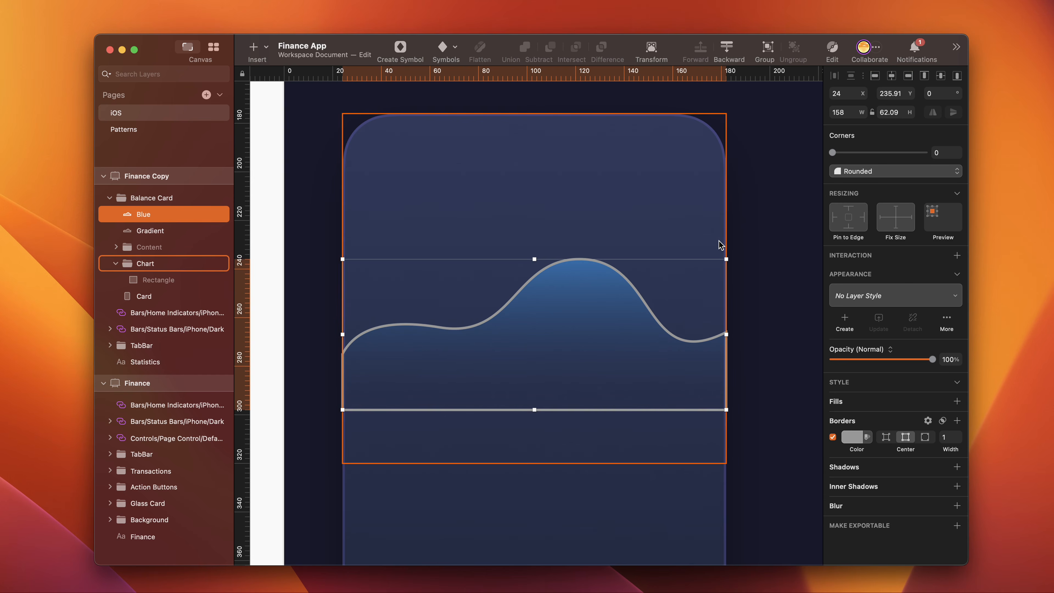
- Open the Blue path and delete its lower corner points so only the curved top line remains
left_click(831, 47)
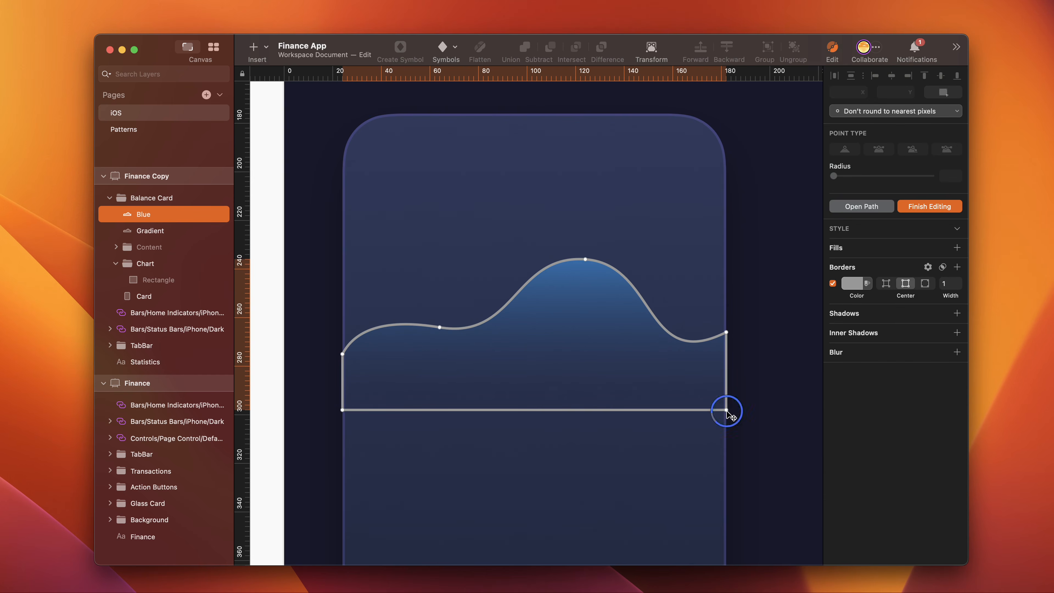
left_click(726, 410)
left_click(860, 207)
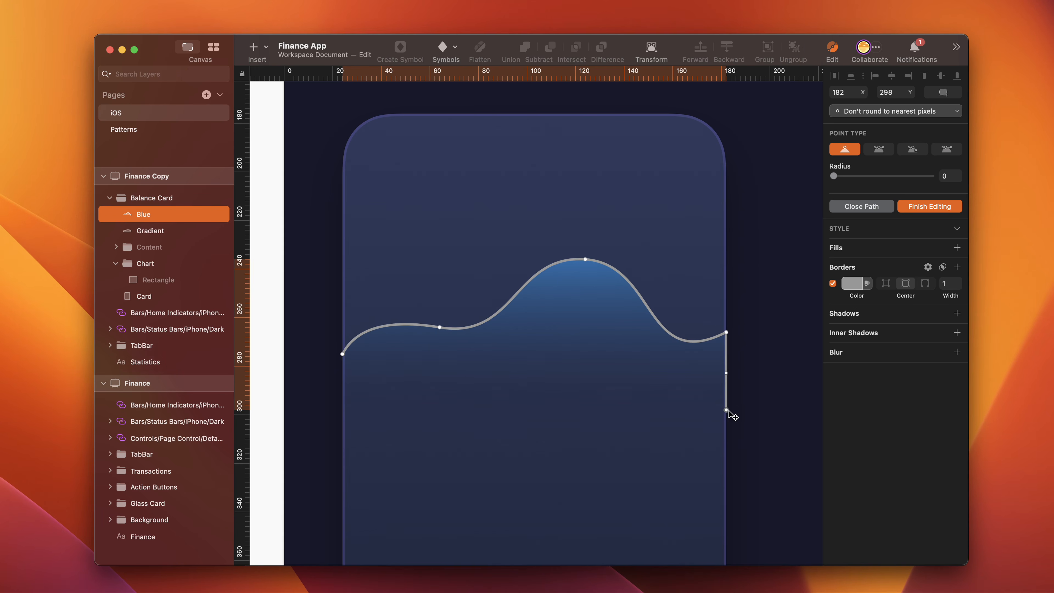
key("Delete")
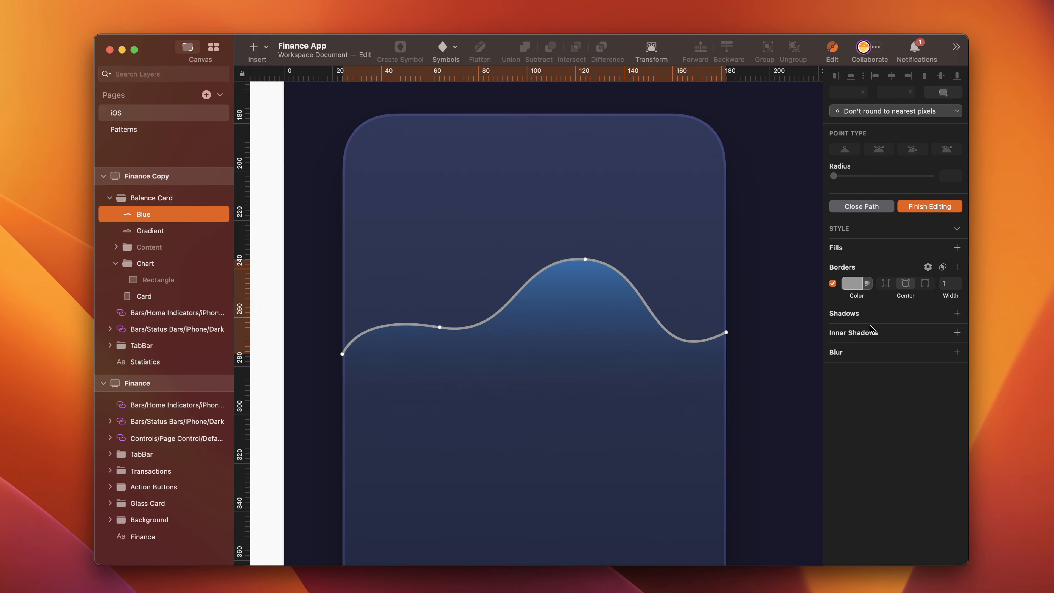
left_click(931, 212)
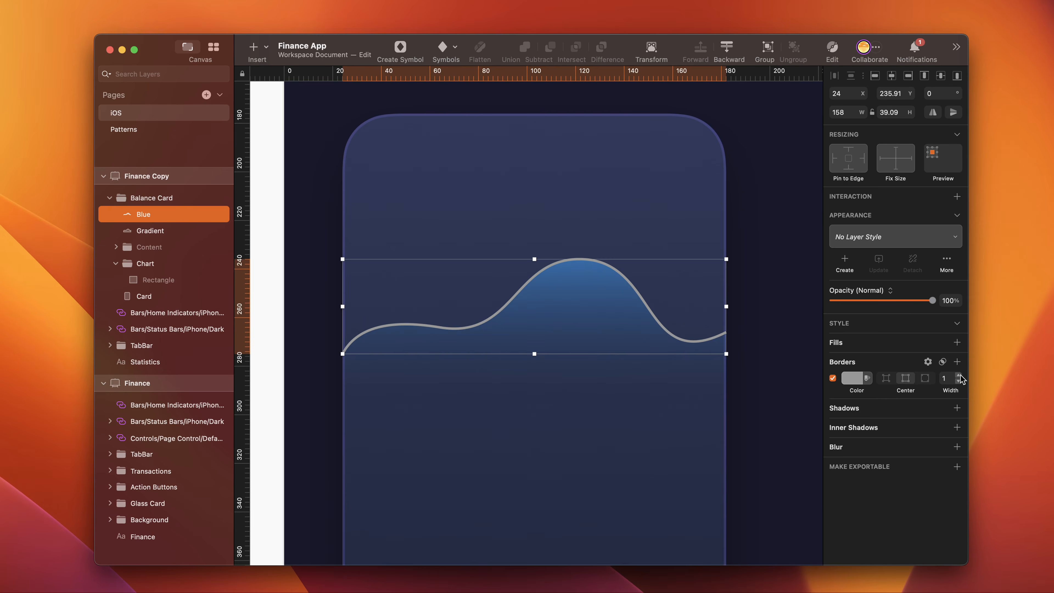
- Style the Blue line's border with width 2, color 96B8FF and round ends
left_click(960, 375)
left_click(851, 378)
left_click(852, 551)
type("96b8ff")
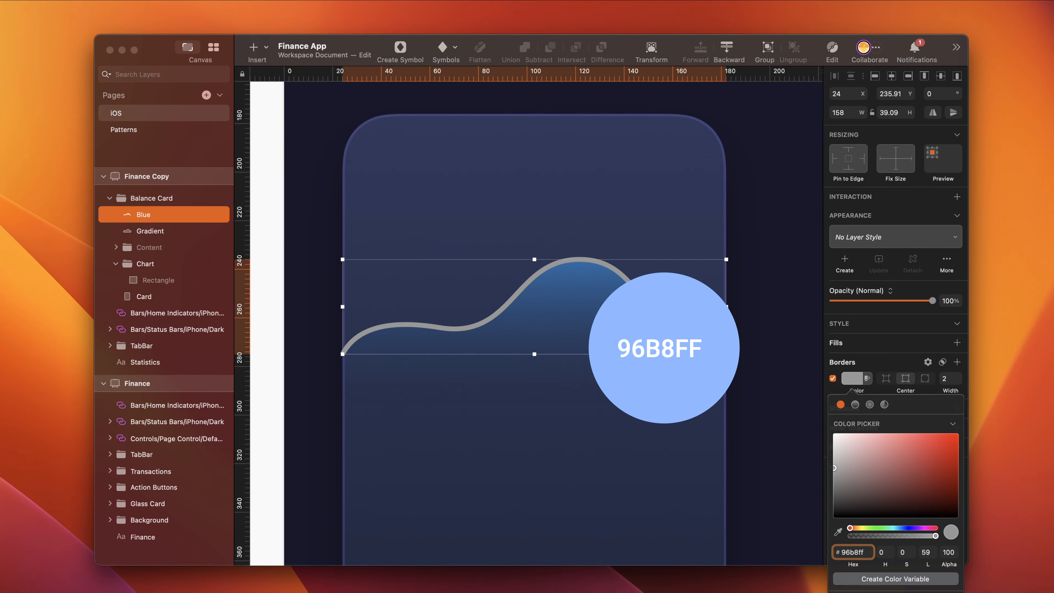
key("Return")
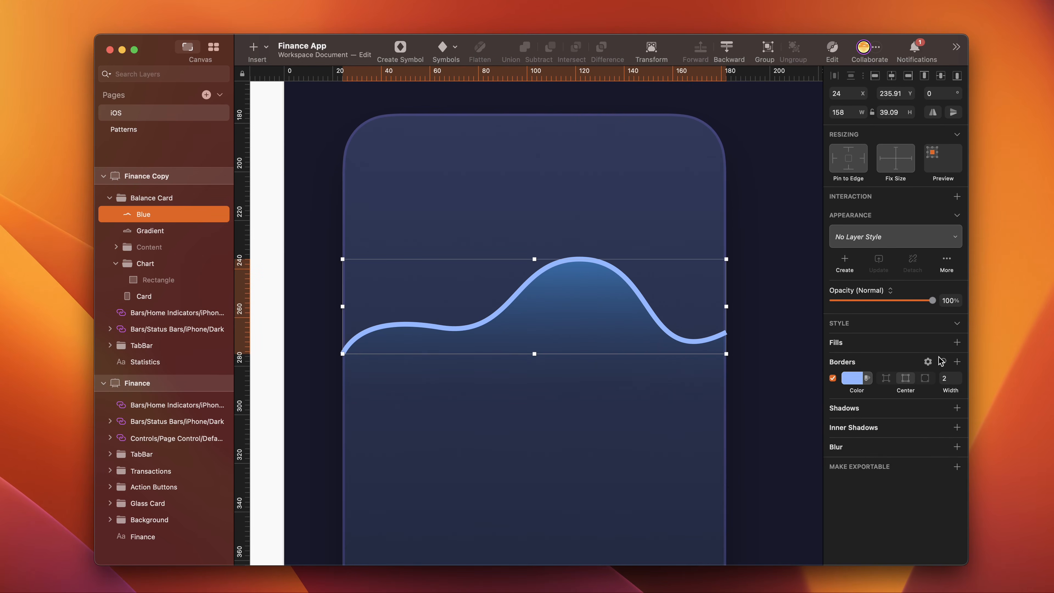
left_click(928, 362)
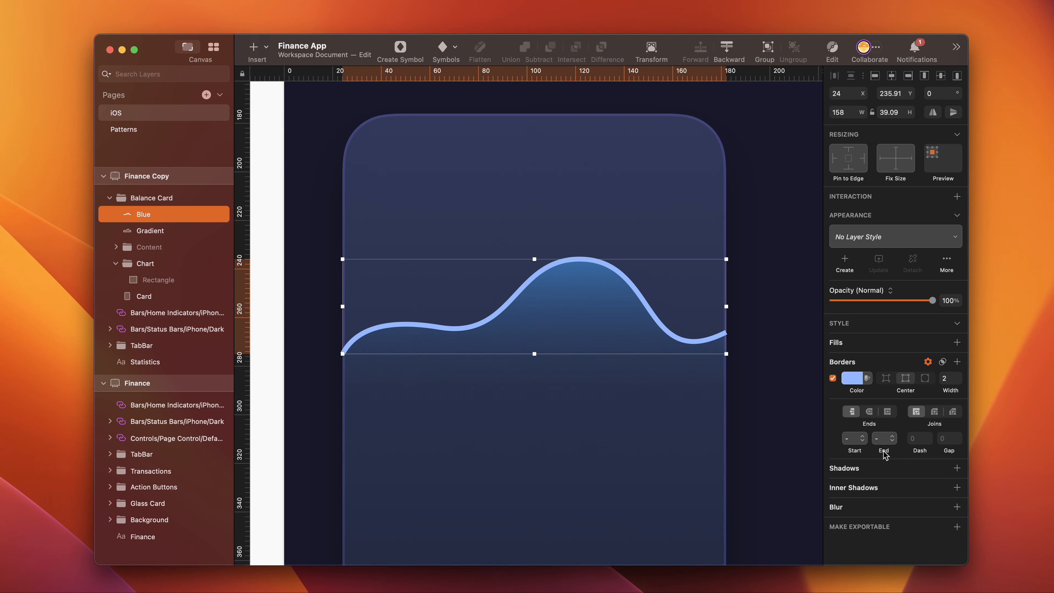
left_click(870, 413)
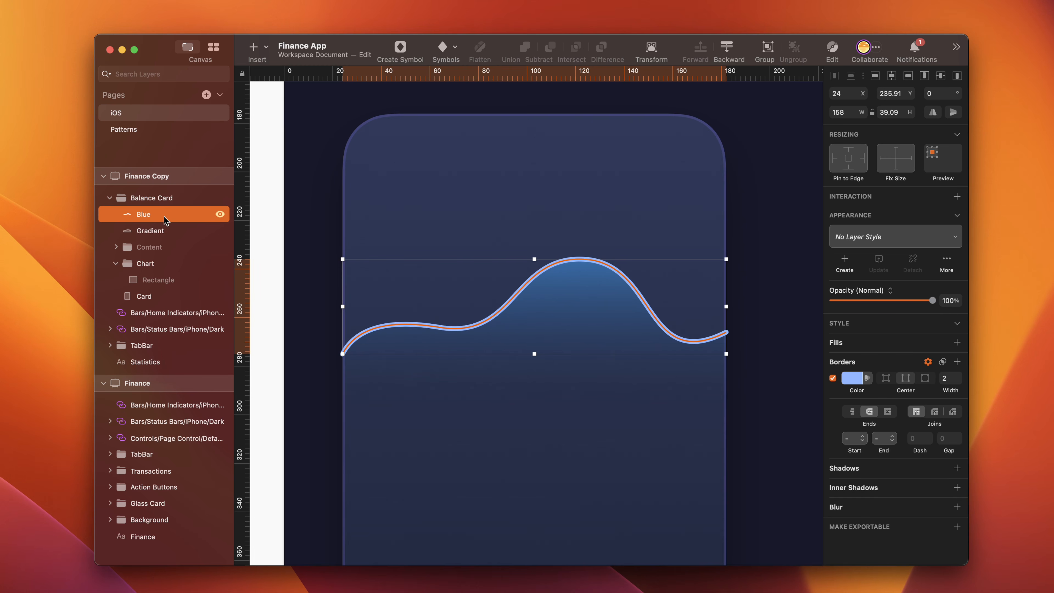
- Duplicate the Blue line and name the copy "Blue Glow"
key("super+v")
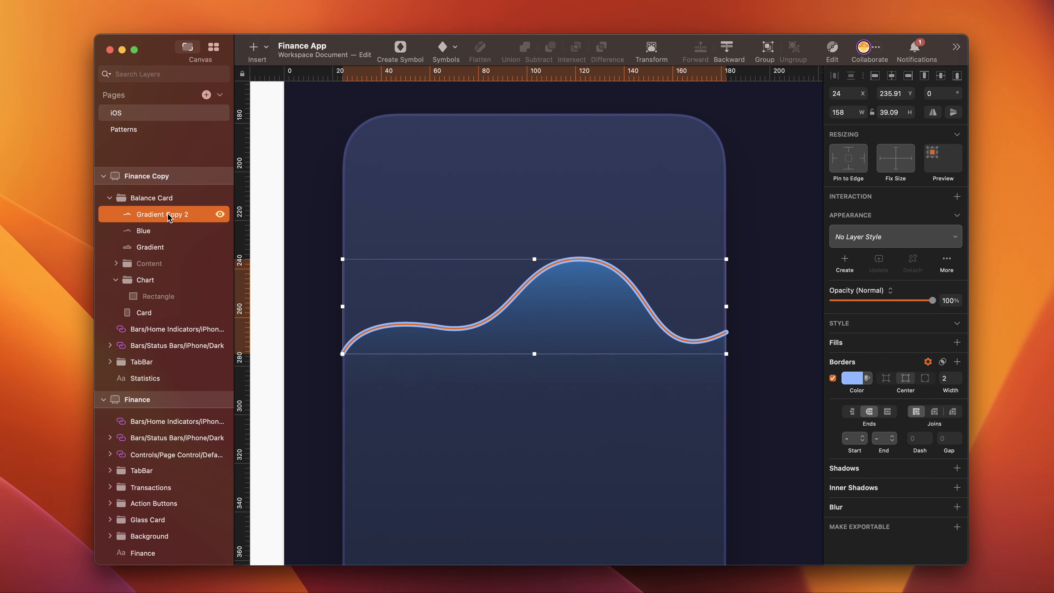
double_click(167, 212)
type("Blue")
key("BackSpace")
key("BackSpace")
key("BackSpace")
key("BackSpace")
key("BackSpace")
key("BackSpace")
type("Glow")
key("Return")
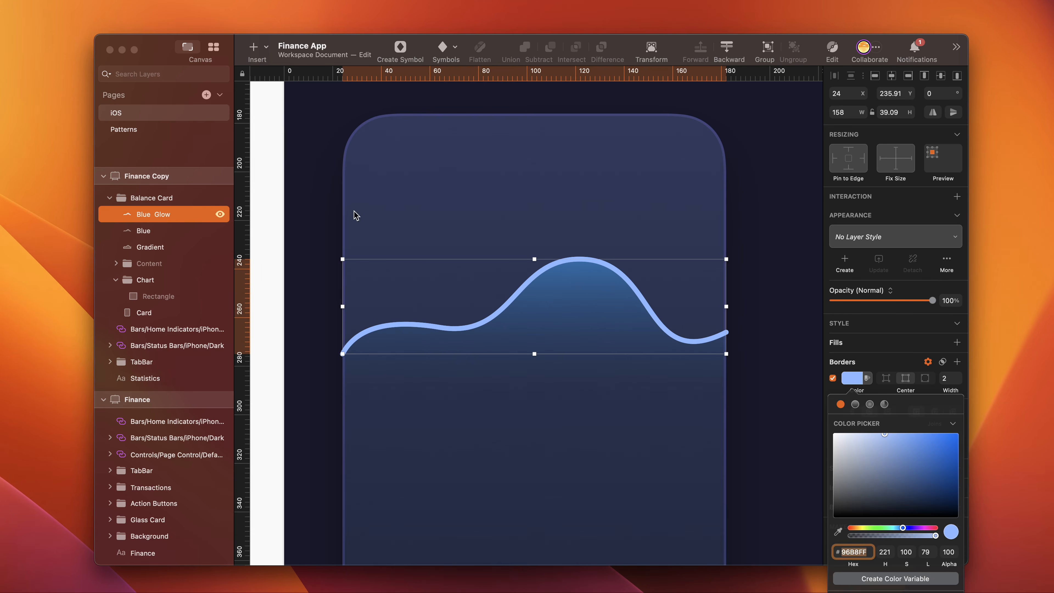
- Give the Blue Glow border a horizontal linear gradient with 0004FC at both ends and an added middle stop of 96B8FF
left_click(855, 405)
left_click(954, 364)
left_click(543, 307)
left_click(863, 511)
type("004fc")
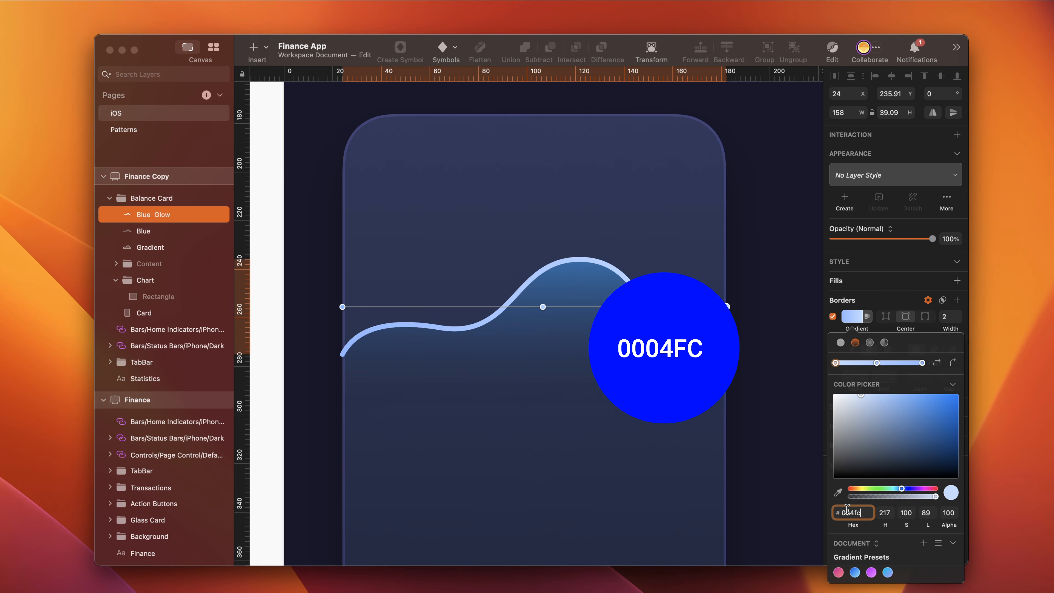
type("04fc")
key("Return")
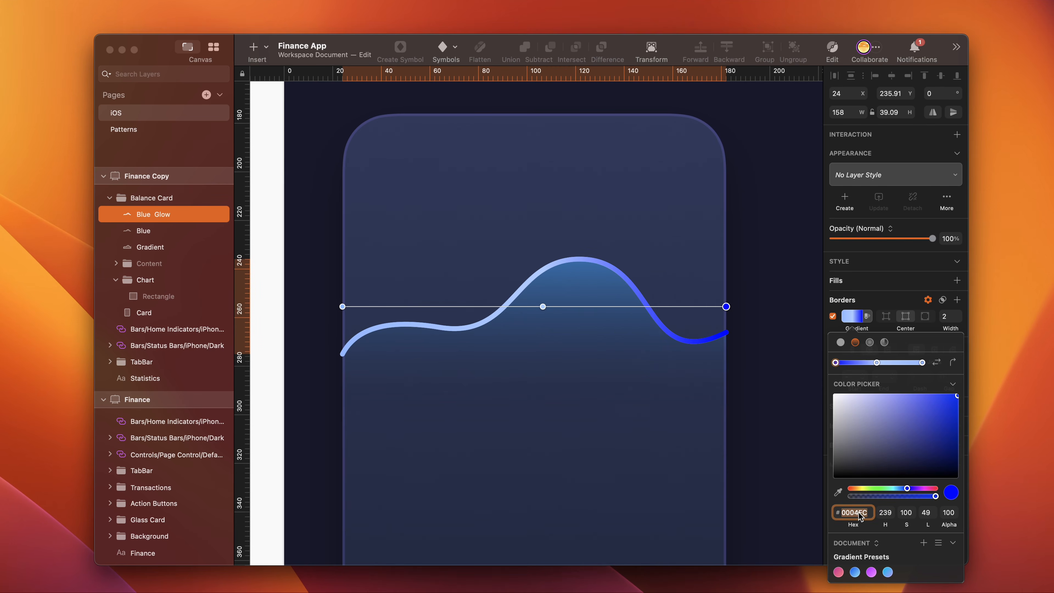
left_click(922, 362)
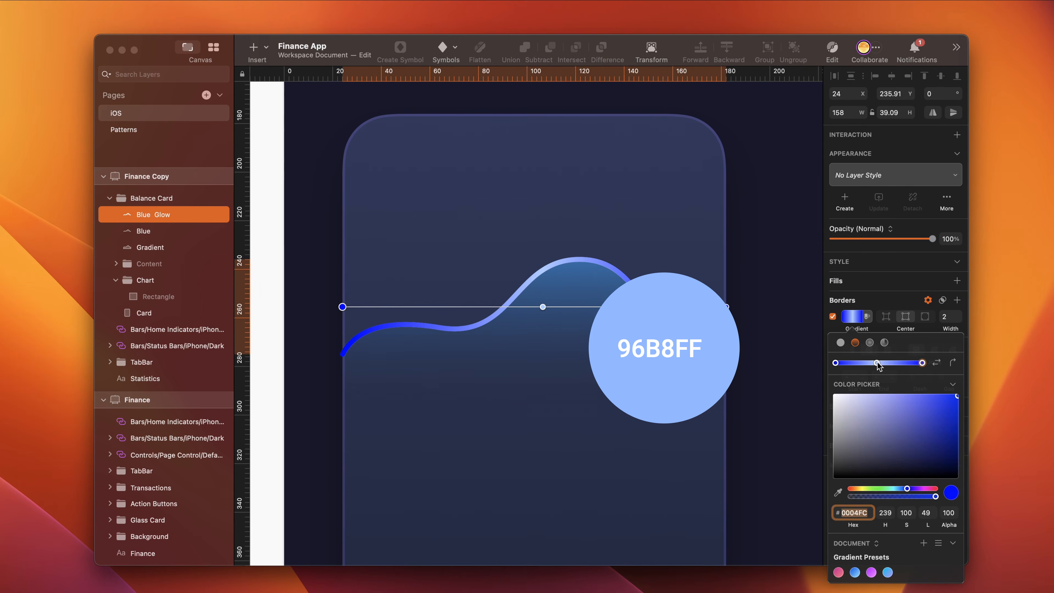
left_click(876, 362)
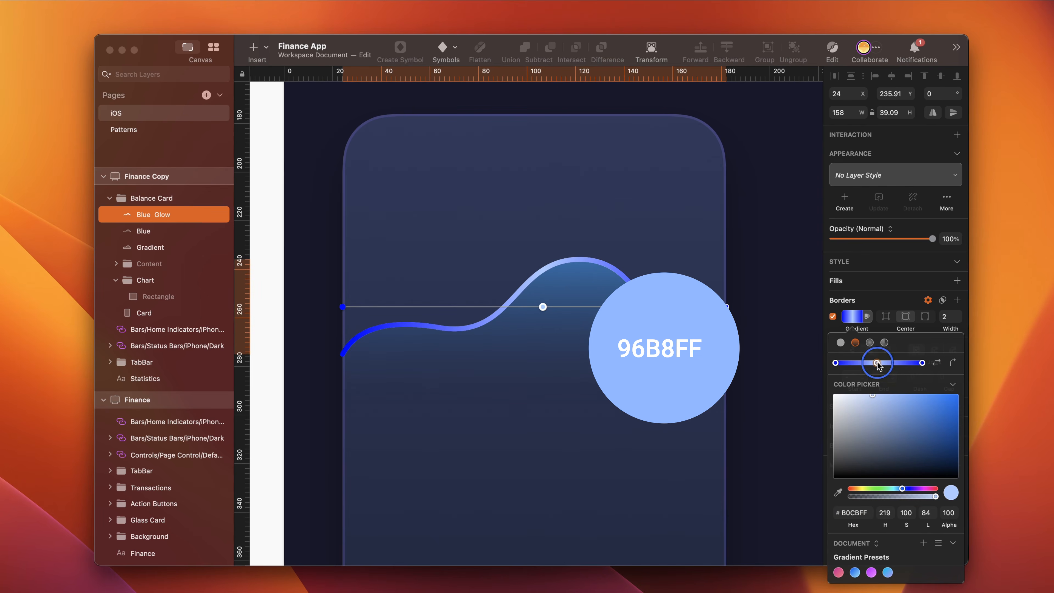
left_click(854, 513)
type("96")
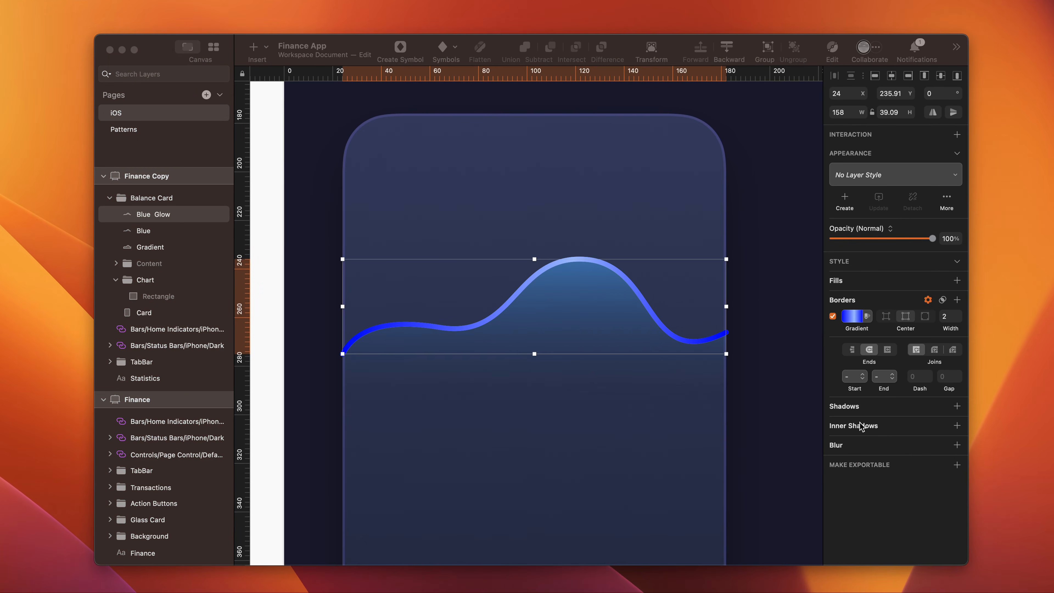
- Add a blur to the Blue Glow layer and set its border width to 3
left_click(956, 445)
left_click_drag(851, 527, 835, 527)
left_click(958, 374)
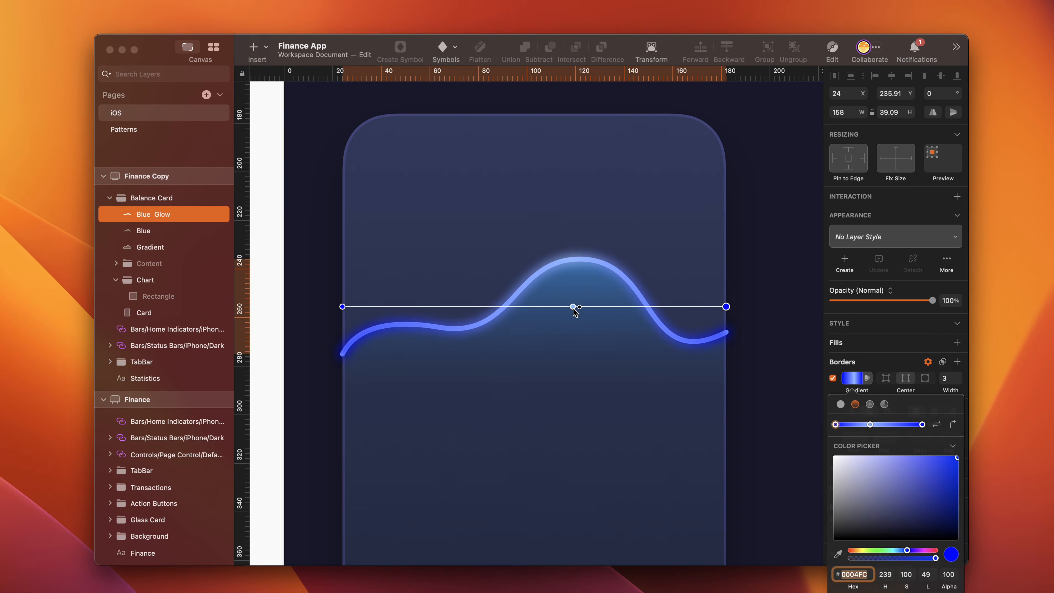
- Move the border gradient's middle stop closer to the centre of the line and set the right end stop's alpha to 80
left_click_drag(574, 309, 552, 307)
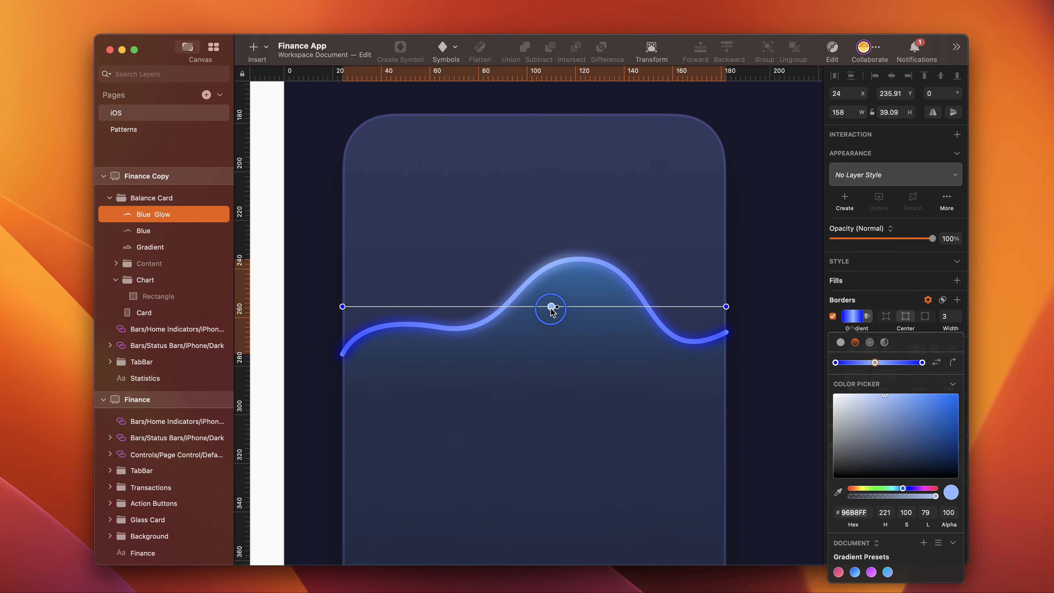
left_click(835, 363)
left_click(946, 514)
type("80")
key("Return")
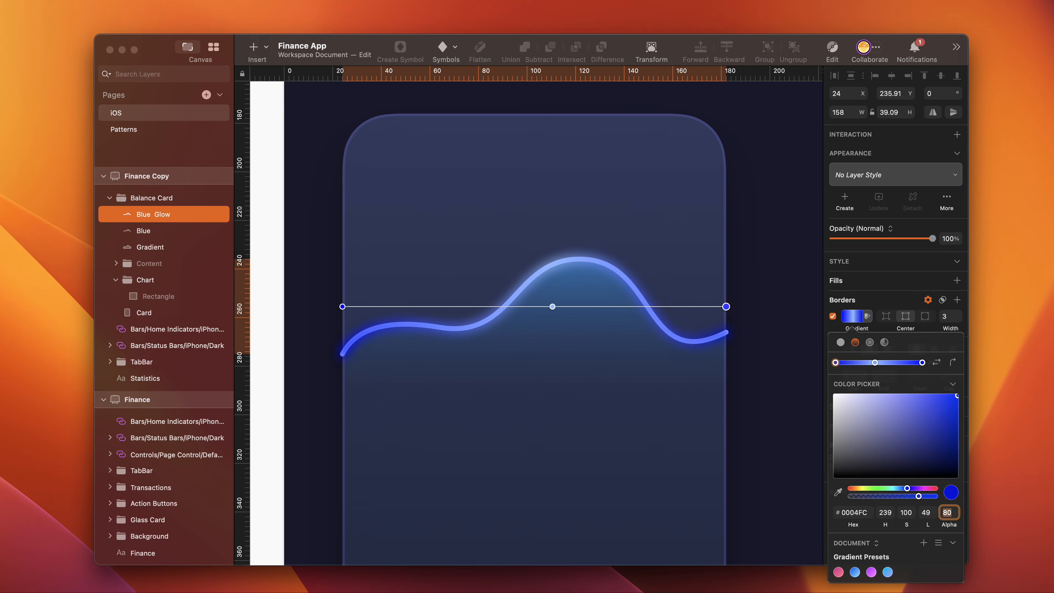
key("Escape")
- Move the blue line, its glow and its gradient layer into the Chart group, and use the Card shape as a mask
left_click(159, 251, "shift")
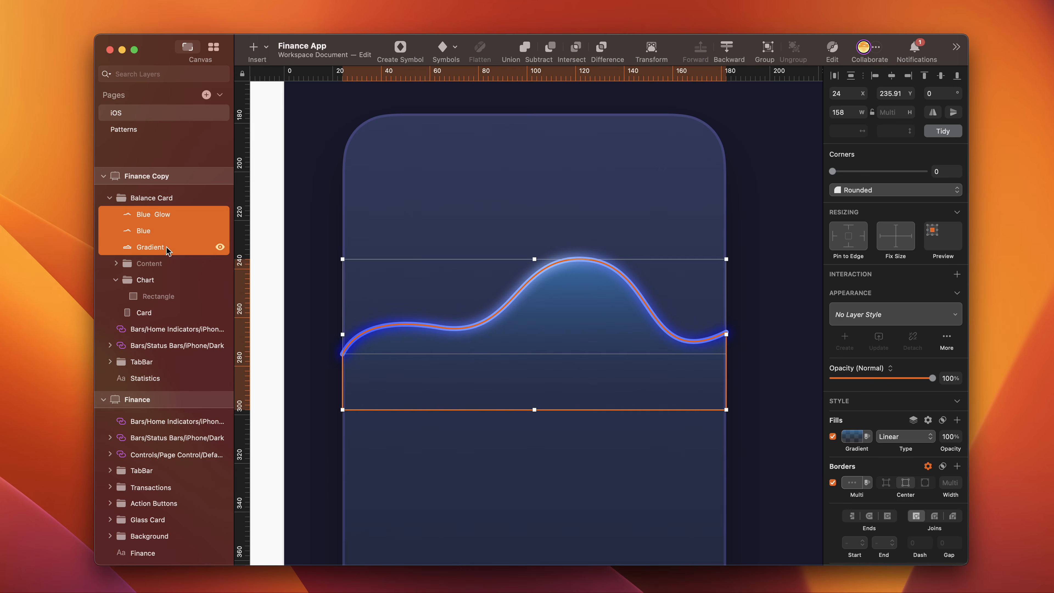
left_click_drag(158, 251, 157, 286)
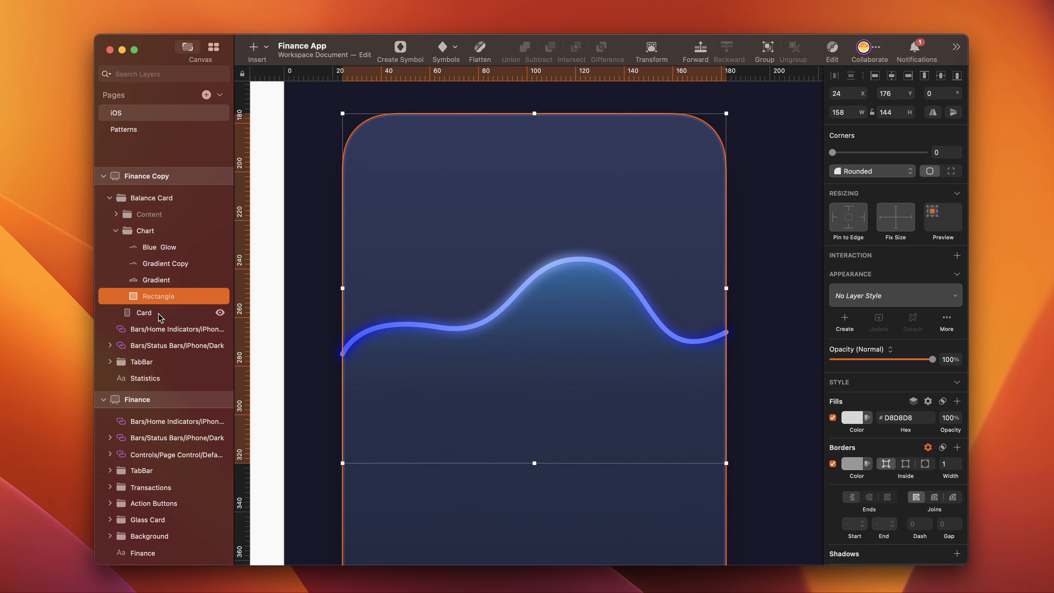
left_click(160, 316)
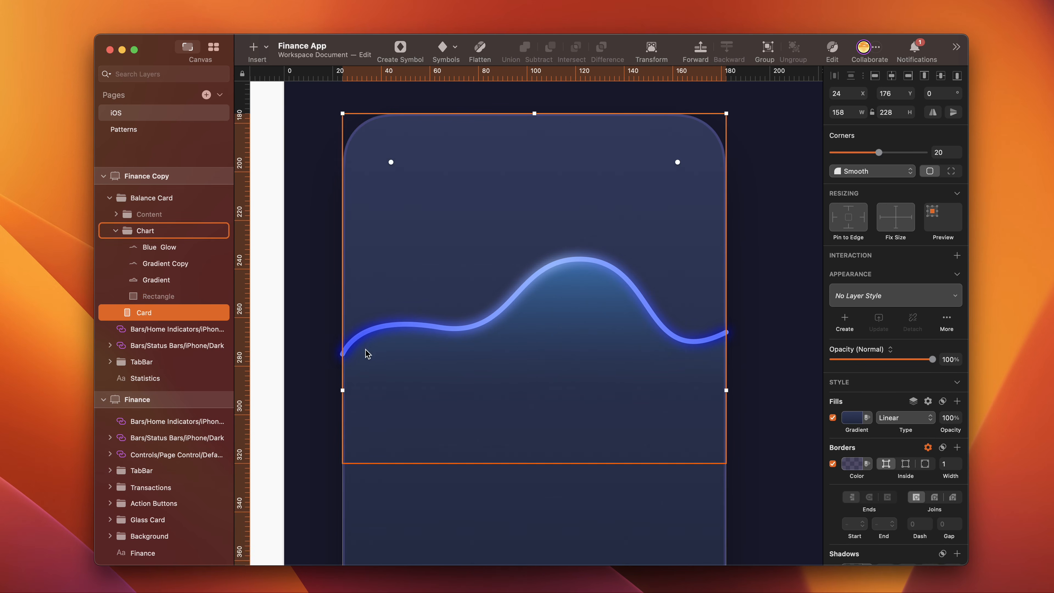
left_click(313, 357)
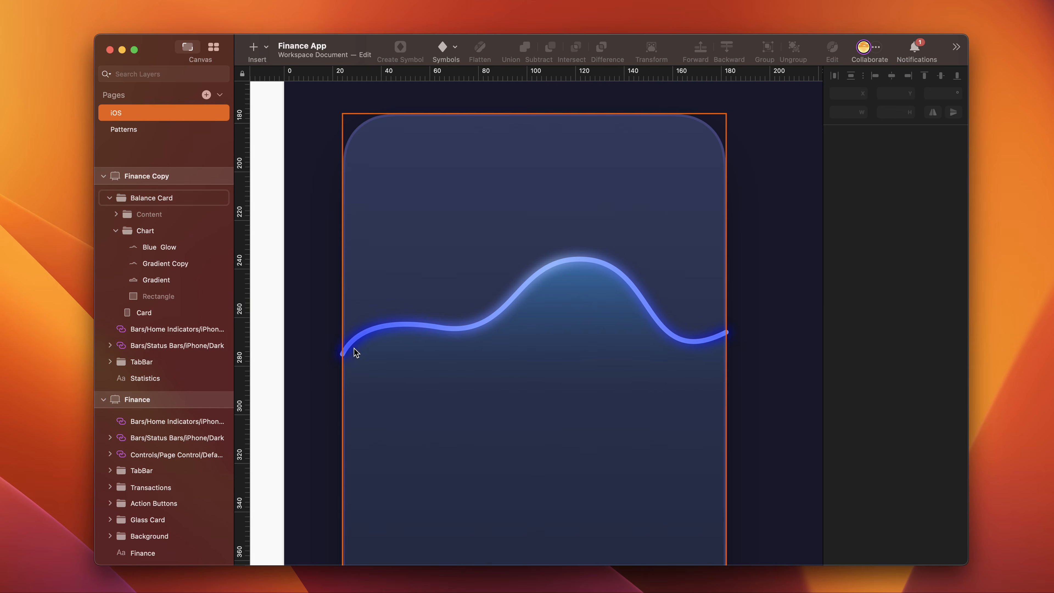
left_click(167, 314)
right_click(168, 316)
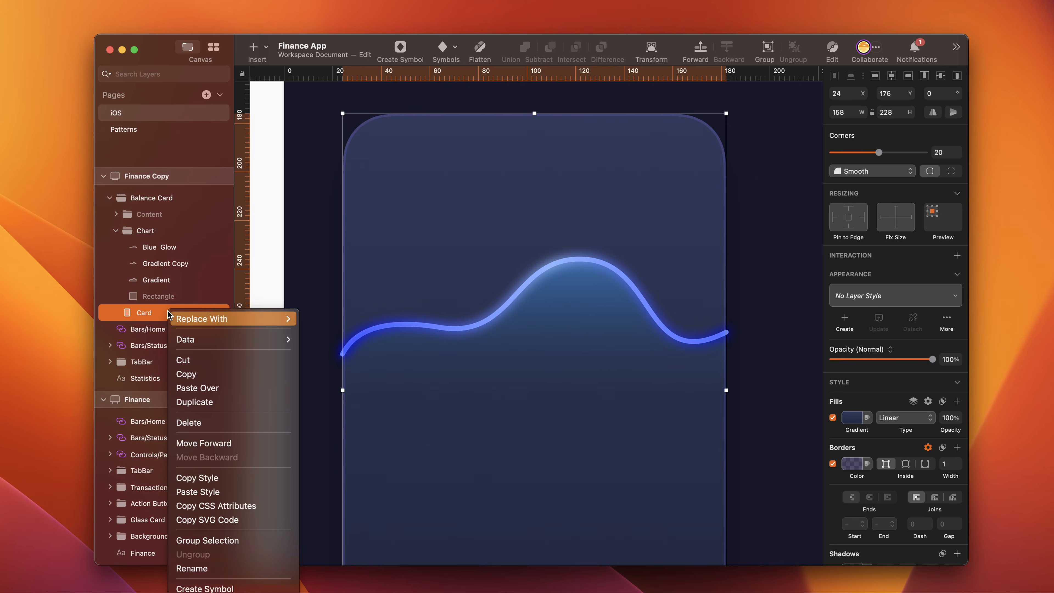
left_click(216, 591)
left_click(310, 420)
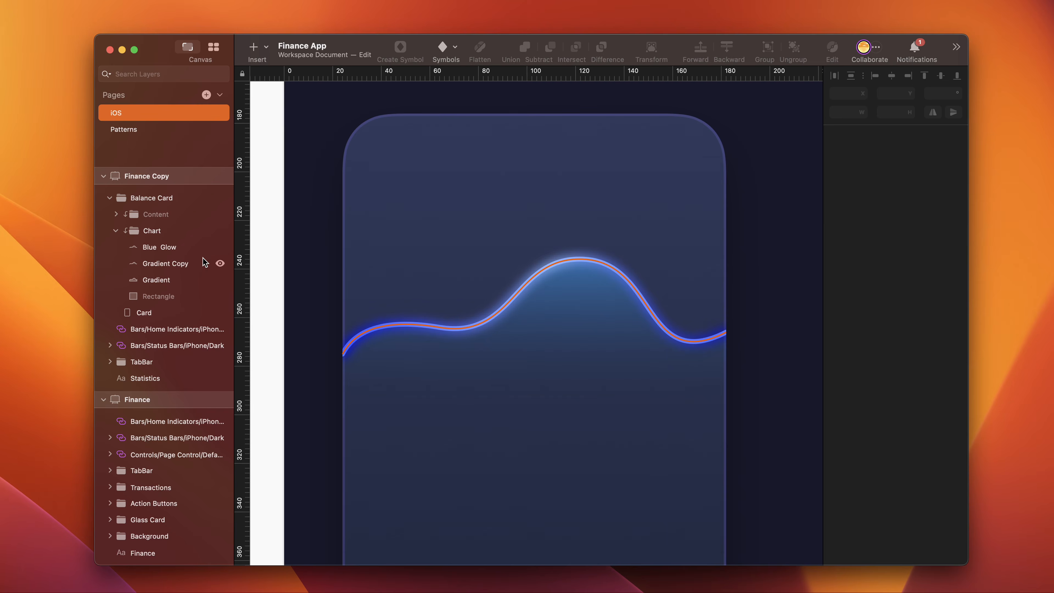
- Draw a horizontal vector path across the full card width below the blue line and insert two points along it
key("v")
left_click(343, 369)
left_click(726, 369)
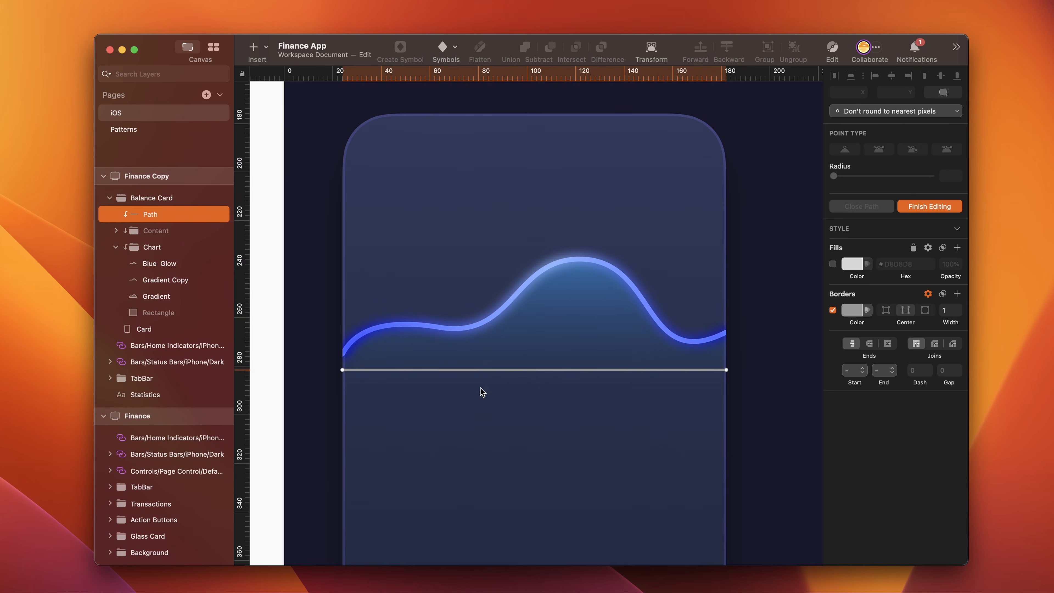
left_click(473, 370)
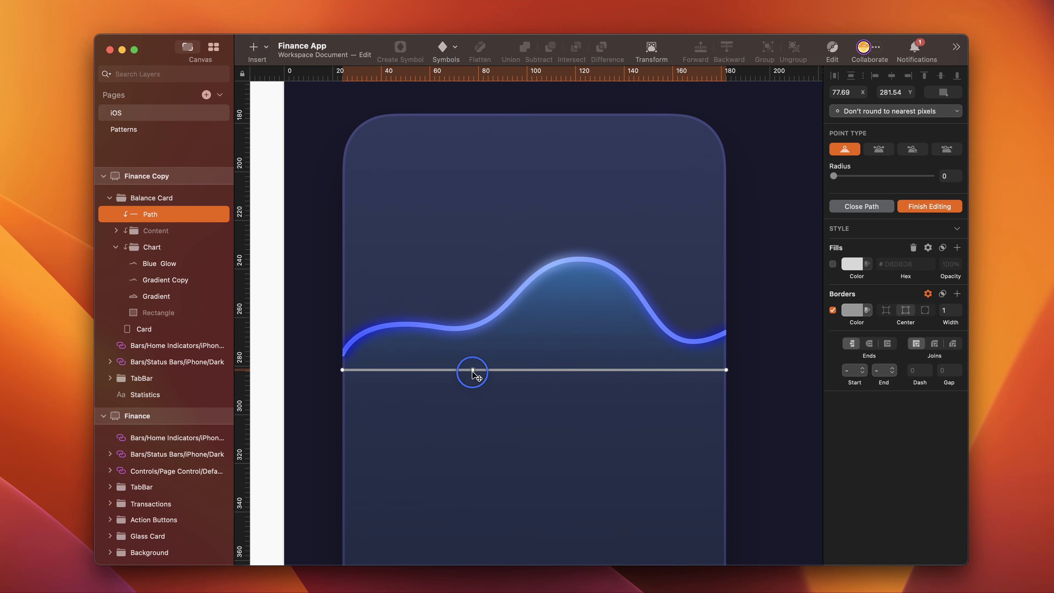
left_click(576, 370)
- Raise the path's left endpoint and place its second point at X 64, Y 264
left_click(342, 369)
left_click(903, 91)
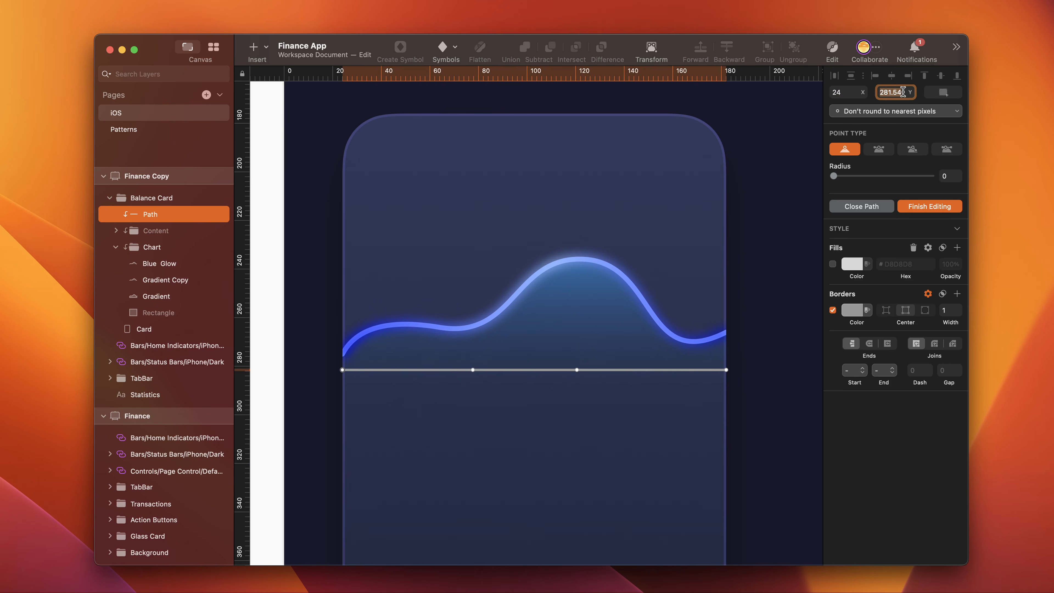
type("2")
key("Return")
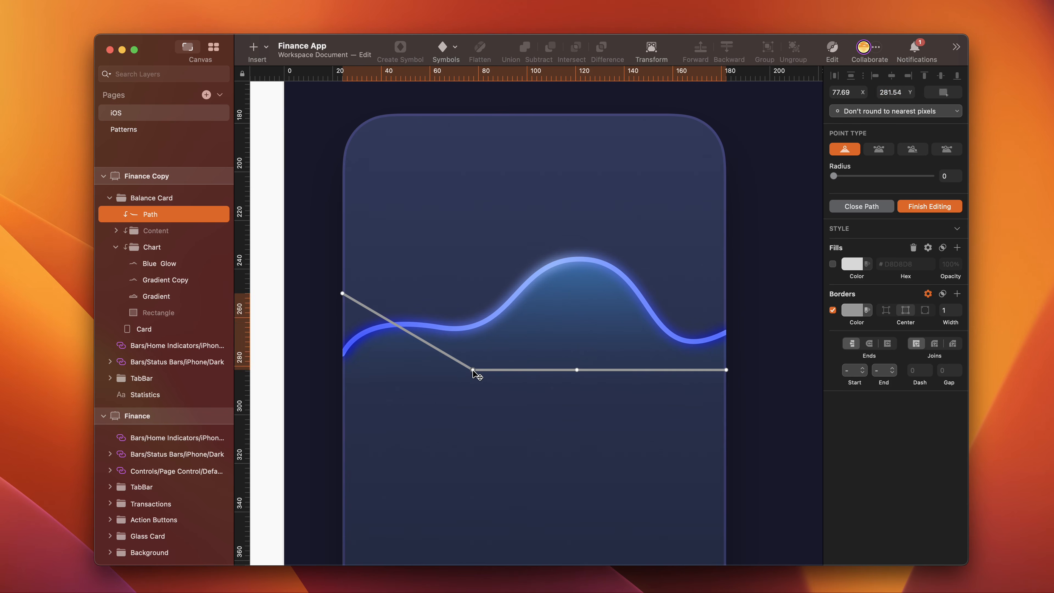
left_click(847, 91)
type("64")
left_click(889, 93)
type("2")
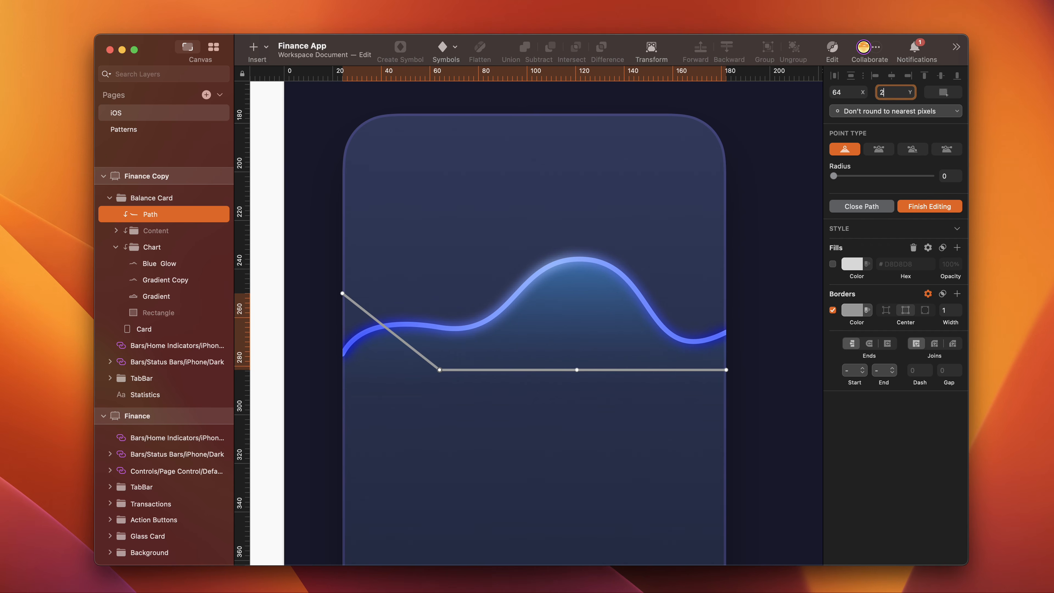
type("64")
key("Return")
- Place the path's third point at X 124, Y 256
left_click(577, 369)
left_click(847, 93)
type("124")
key("Tab")
type("2")
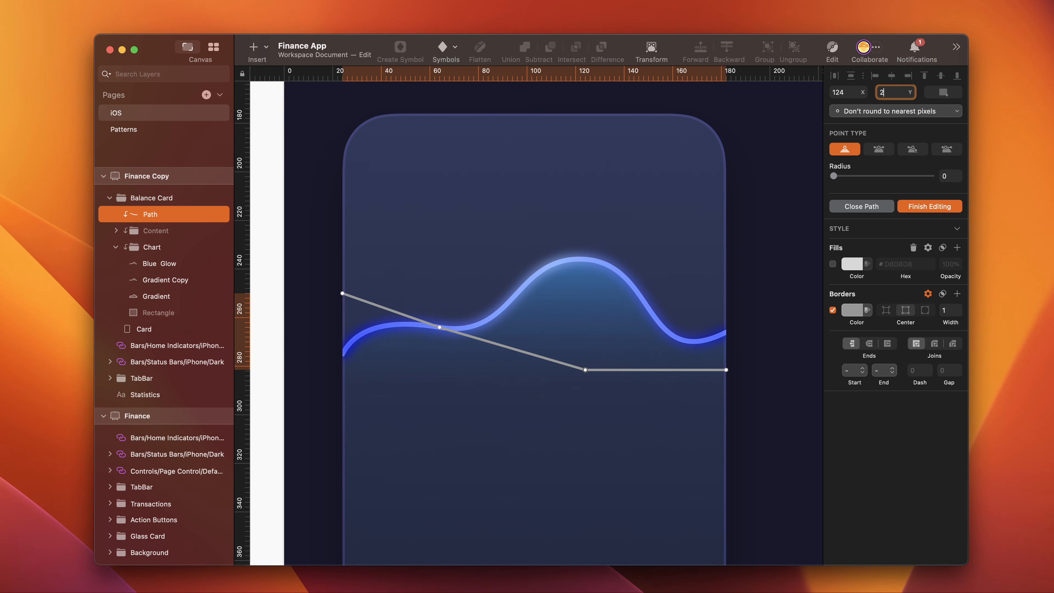
type("56")
key("Return")
- Raise the path's right endpoint to Y 242
left_click(726, 369)
left_click(851, 93)
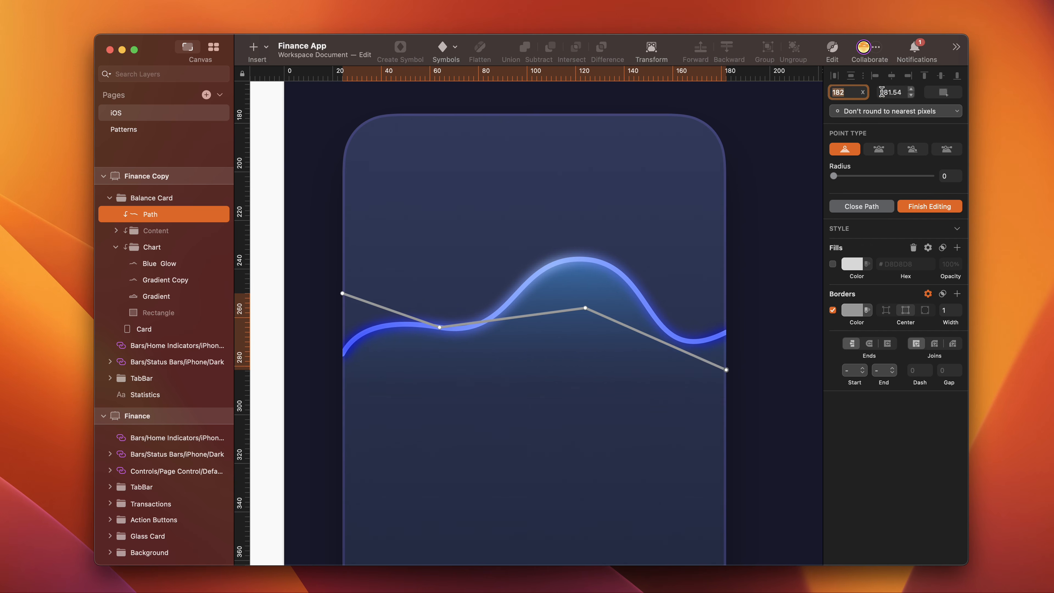
left_click(885, 92)
type("242")
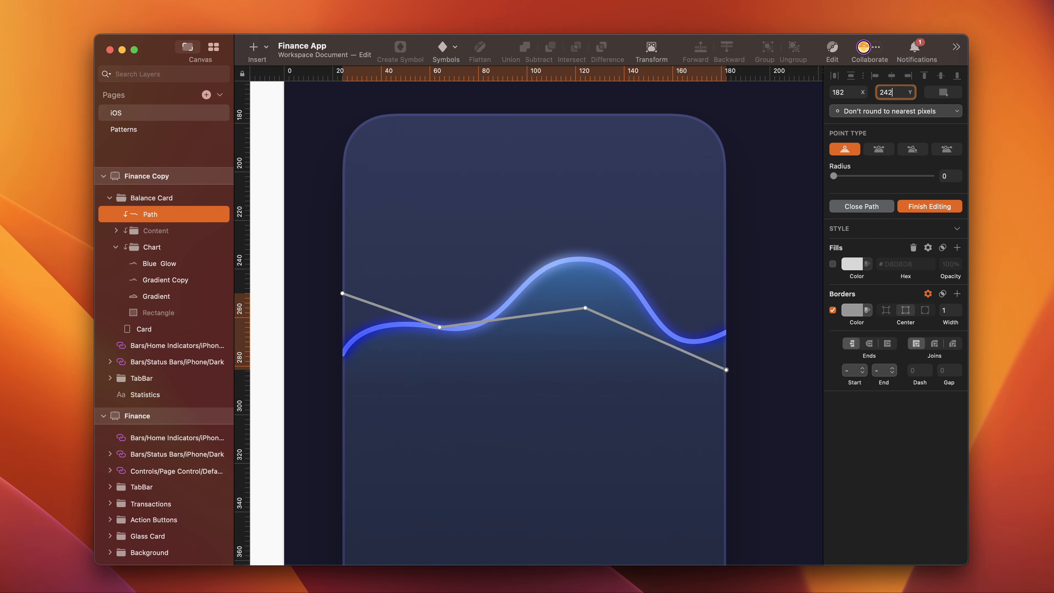
key("Return")
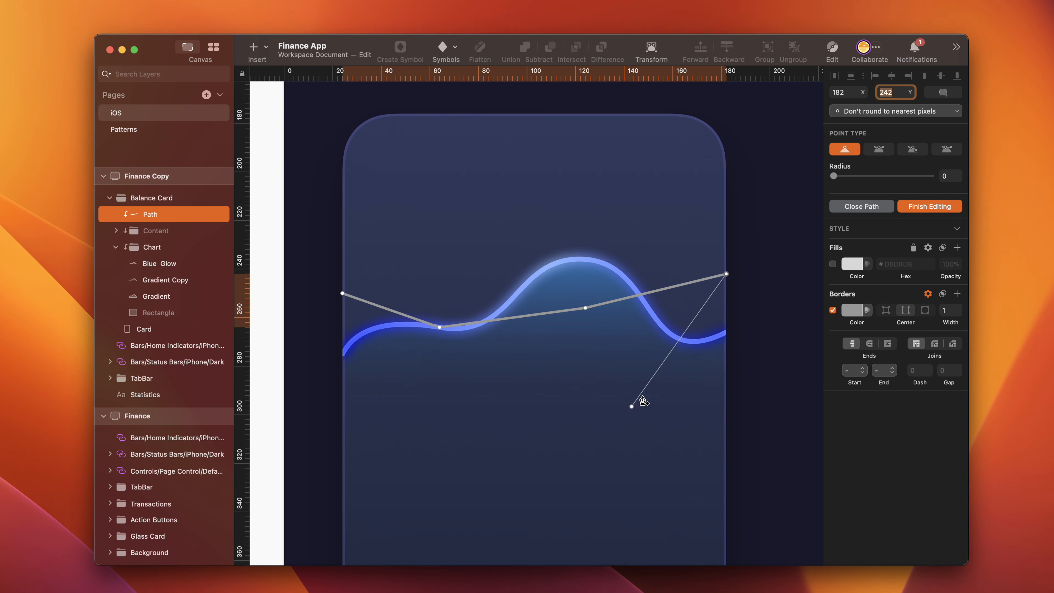
- Close the path with two lower corner points on the card's edges and set both corners to Y 298
left_click(726, 387)
left_click(342, 396)
left_click(343, 294)
left_click(885, 91)
type("2")
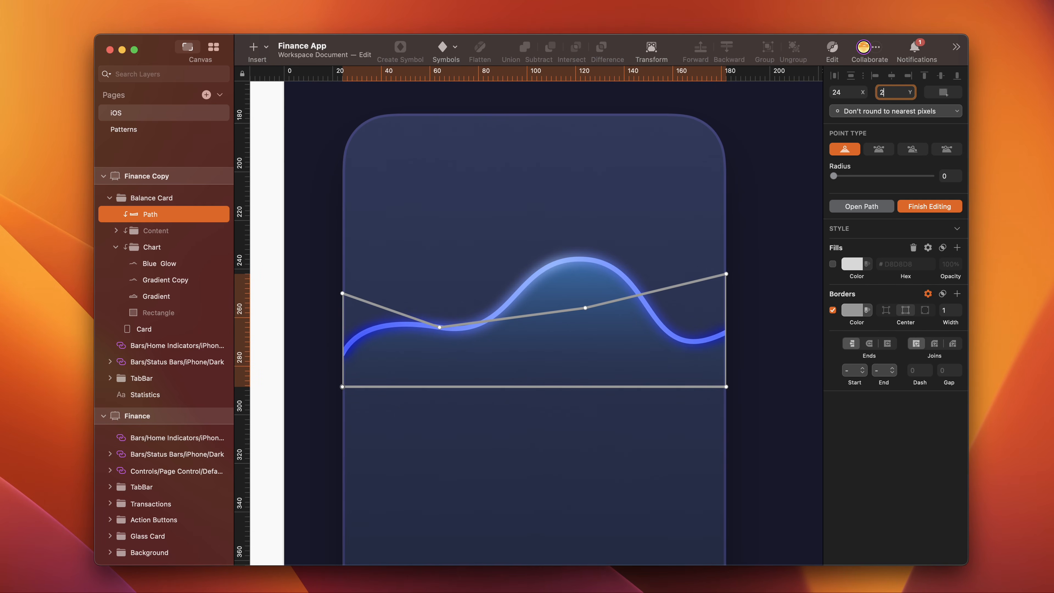
type("98")
left_click(726, 387)
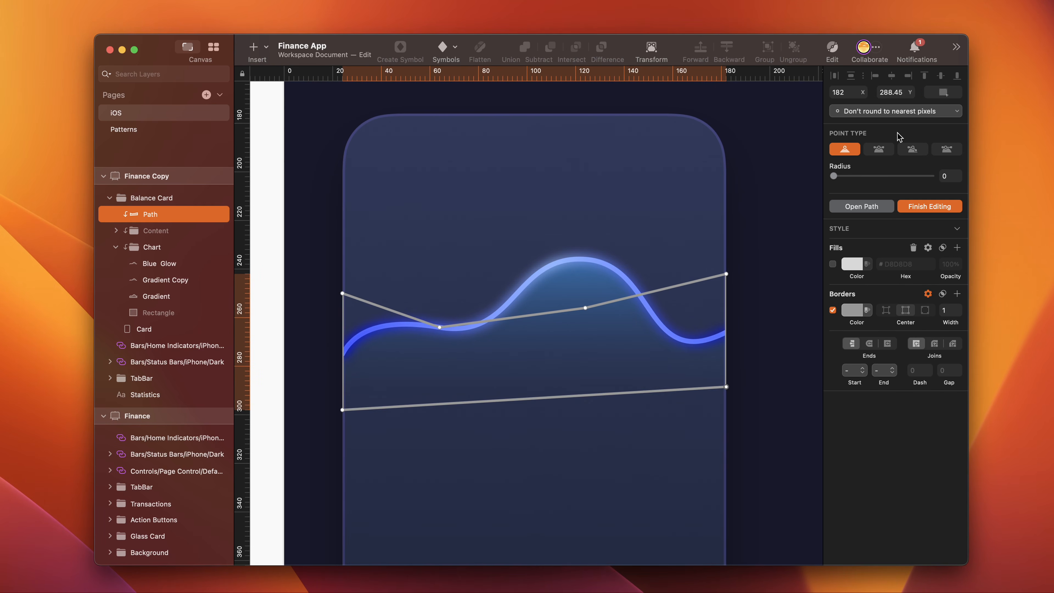
left_click(884, 93)
type("298")
key("Return")
- Turn the path's two middle points into mirrored curves, shape their handles into a wave, and finish editing
left_click(440, 328)
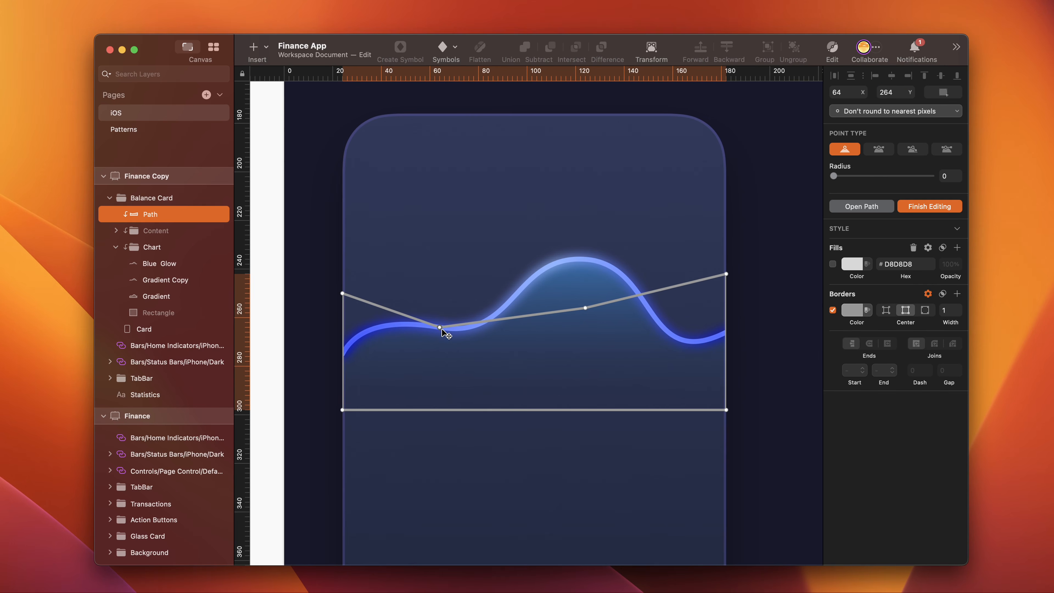
left_click(878, 149)
left_click_drag(500, 331, 488, 377)
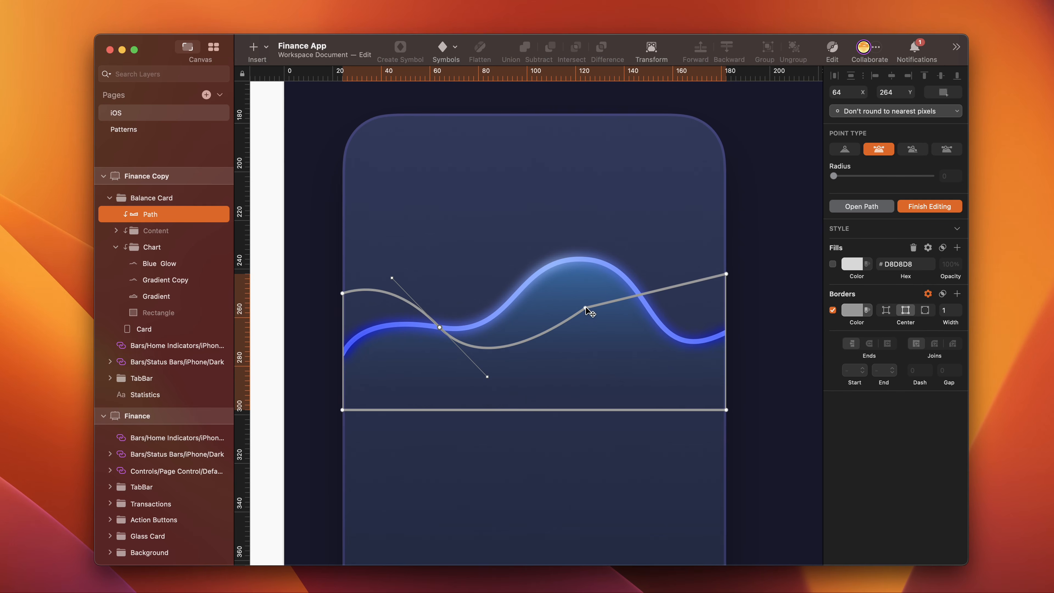
left_click(585, 307)
left_click(878, 149)
left_click_drag(657, 295, 662, 329)
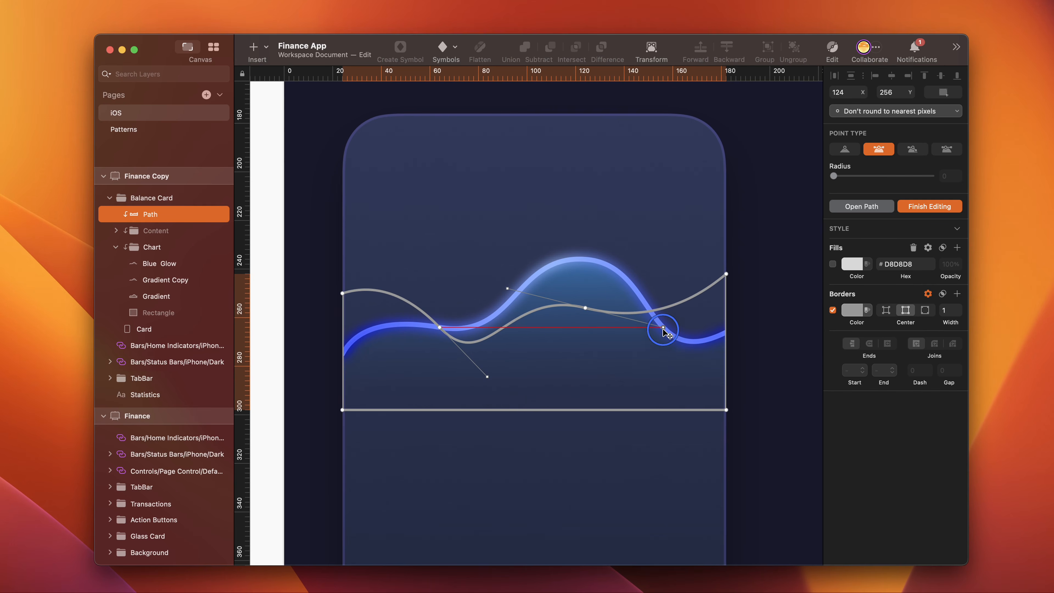
left_click(845, 149)
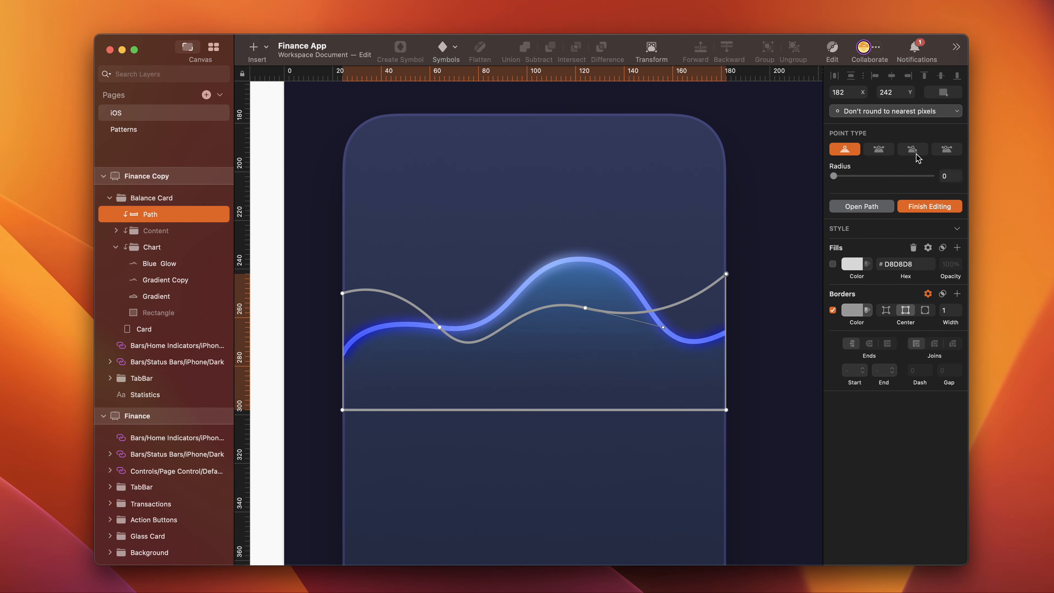
left_click(912, 206)
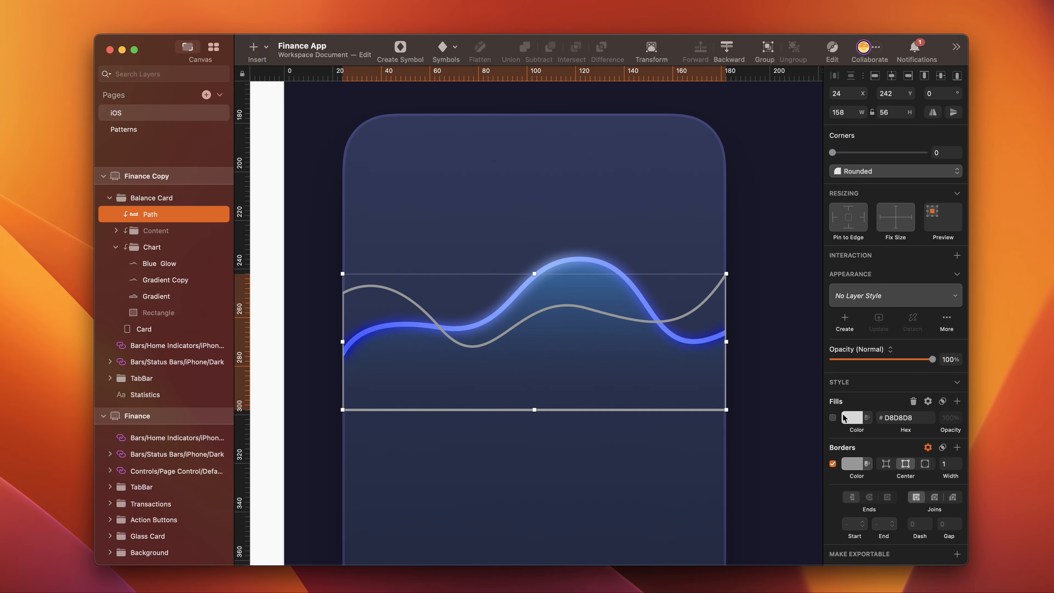
- Enable the path's fill as a linear gradient and set its upper stop to CE68FC
left_click(832, 417)
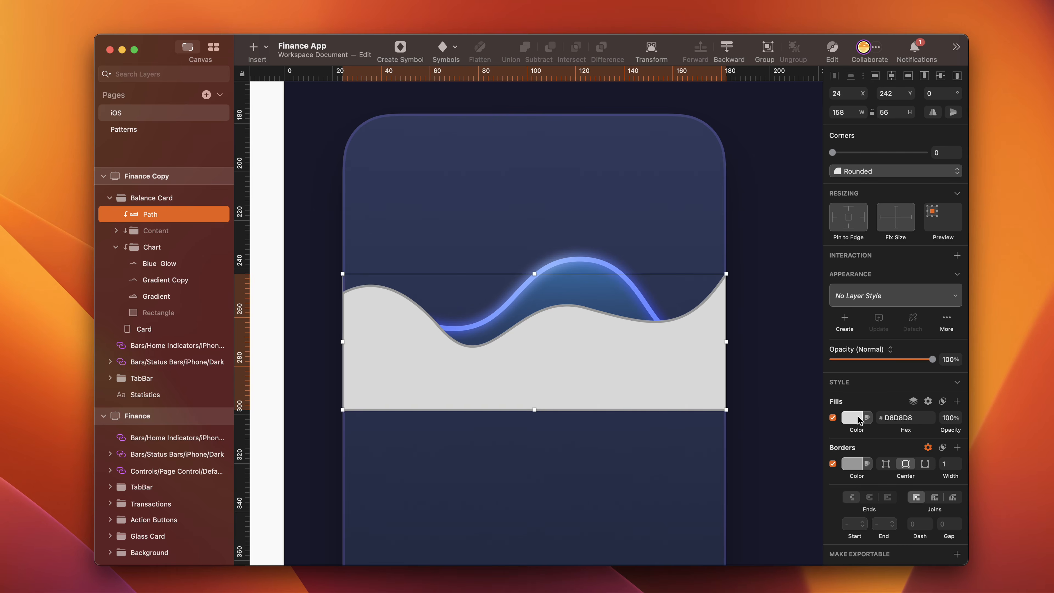
left_click(853, 417)
left_click(854, 381)
left_click(850, 552)
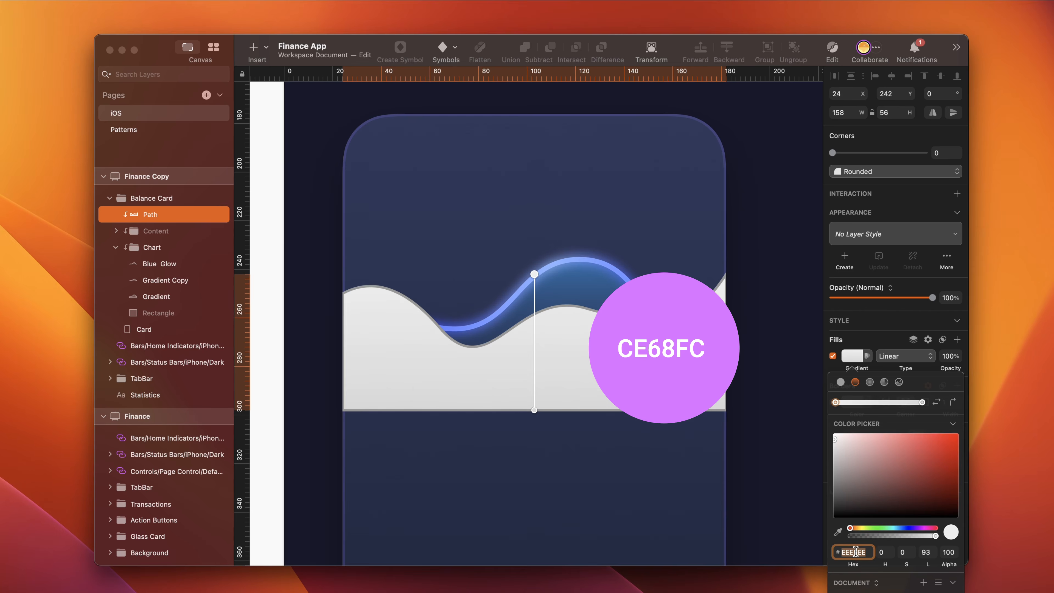
type("ce68fc")
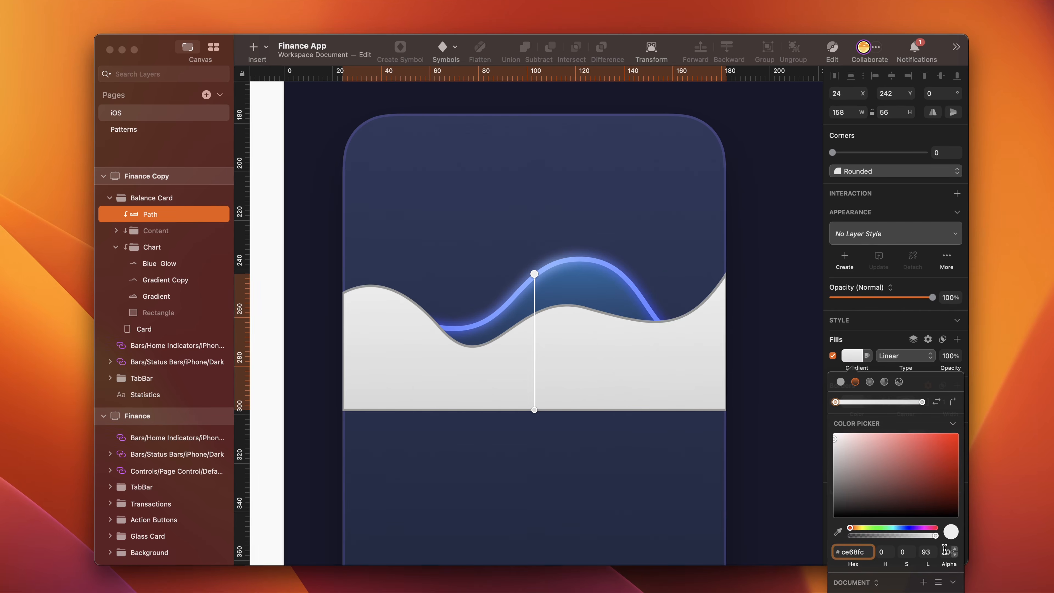
key("Return")
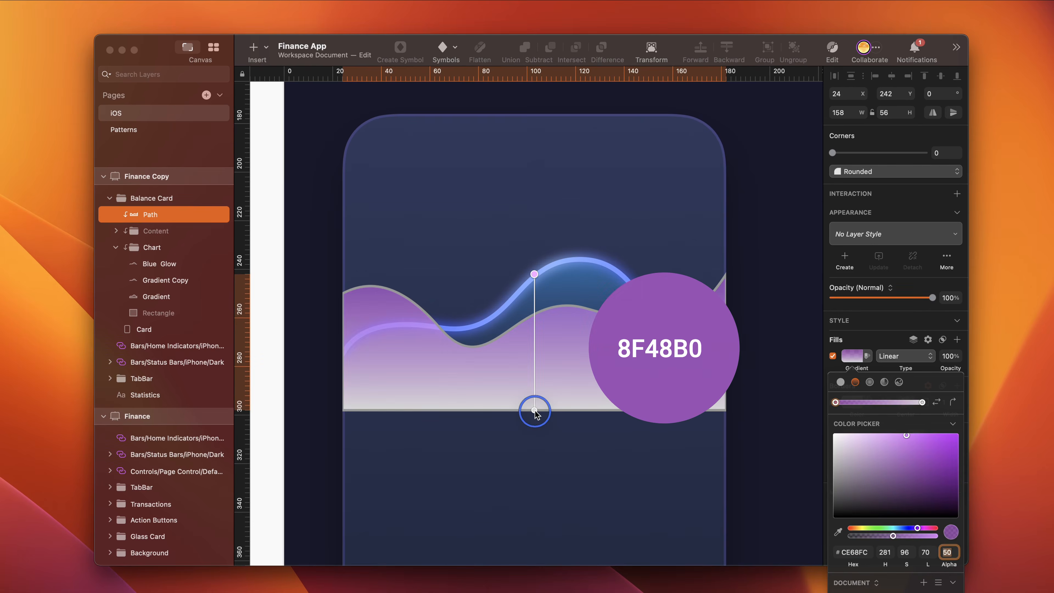
- Set the fill gradient's lower stop to 8F48B0 with alpha 0 and remove the path's border
left_click(922, 401)
left_click(852, 552)
type("8")
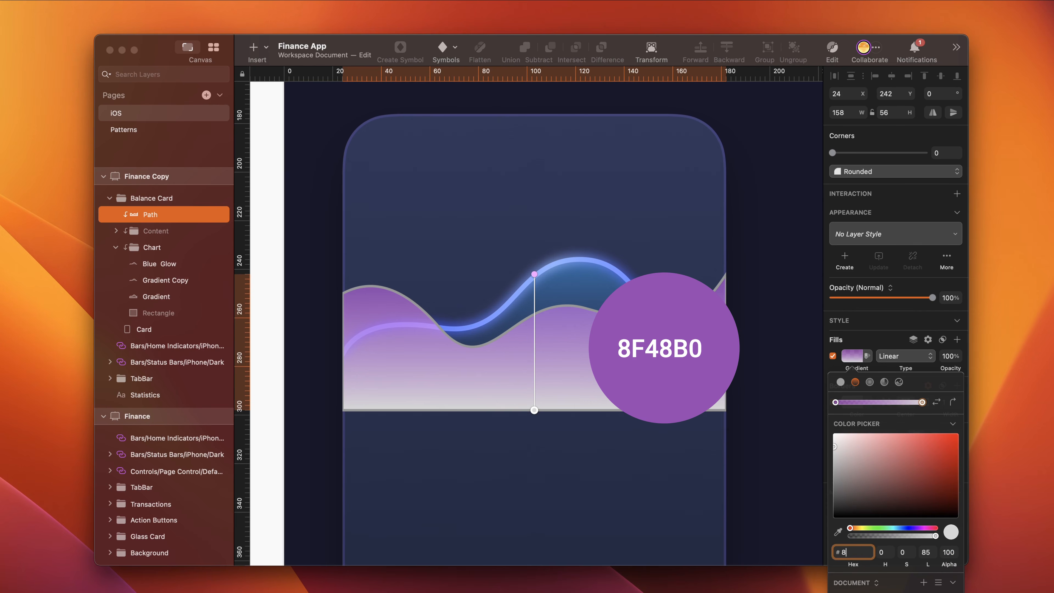
type("f48b0")
key("Tab")
type("0")
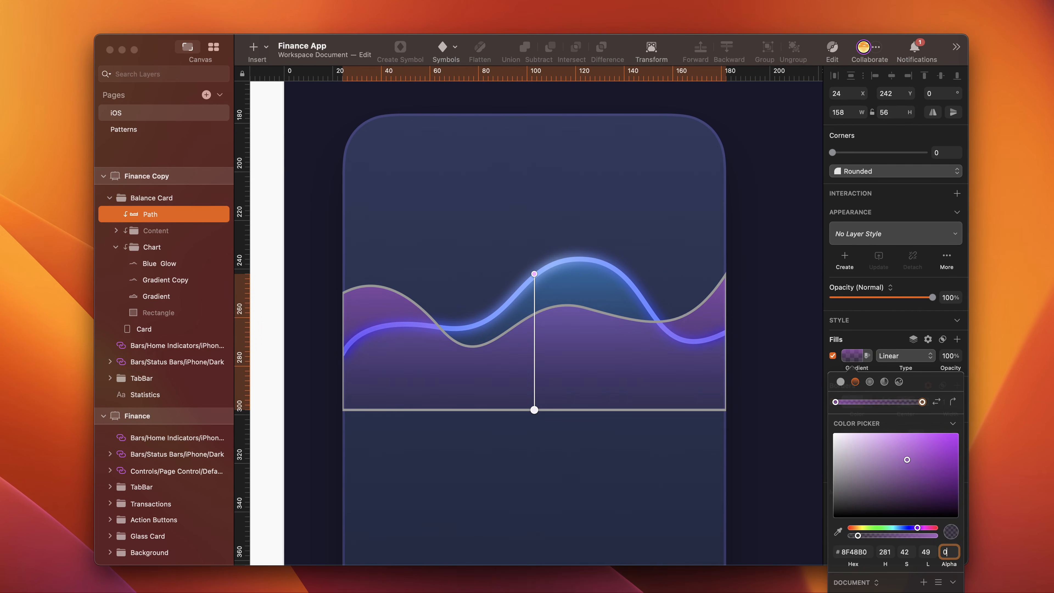
key("Return")
key("Escape")
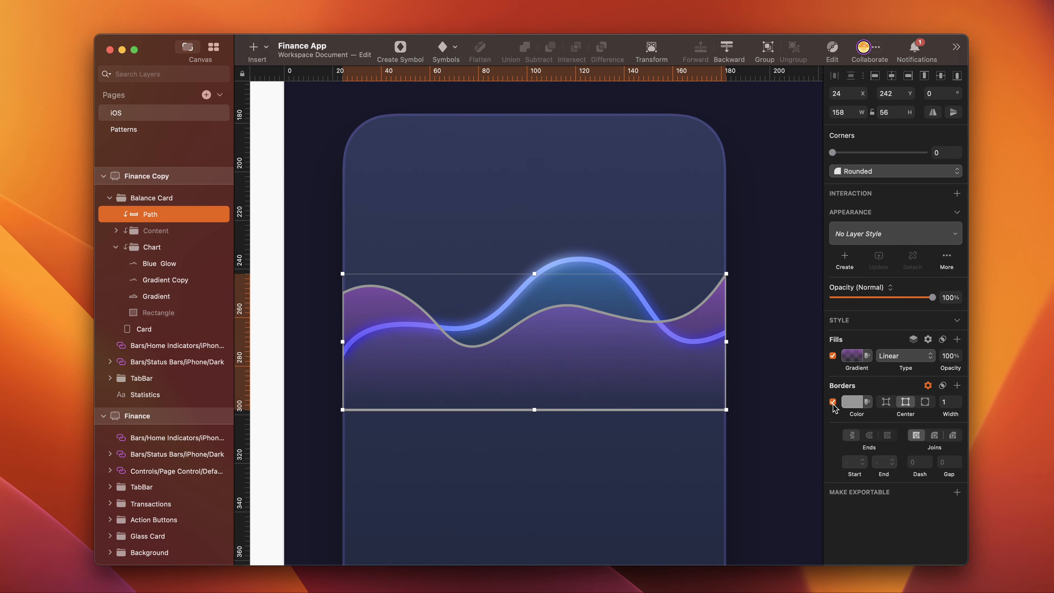
- Move the purple path into the Chart group and rename it "Gradient"
left_click(162, 199)
left_click_drag(153, 214, 156, 256)
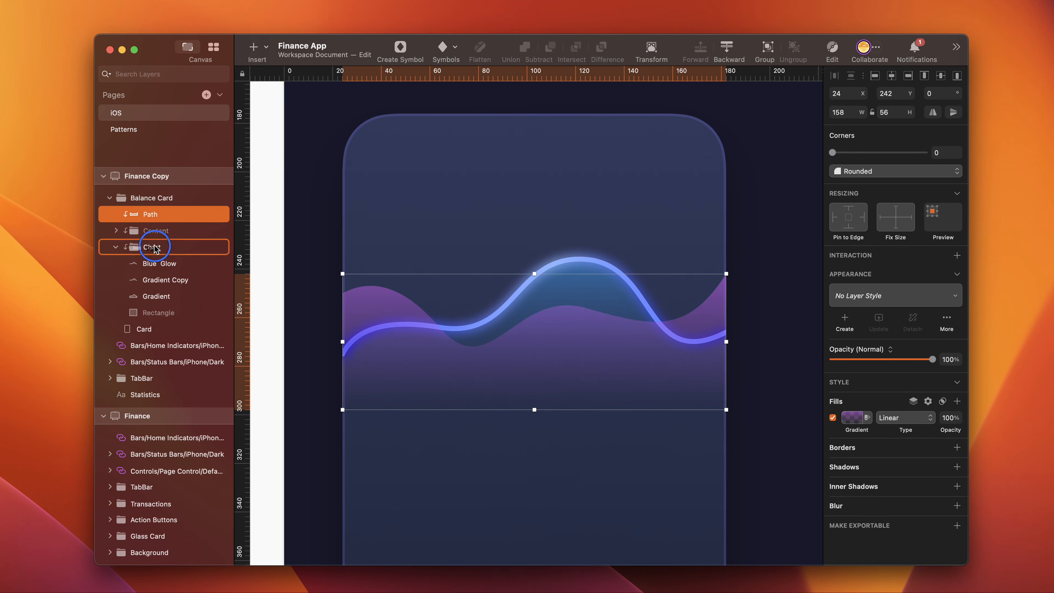
double_click(155, 247)
type("Gradien")
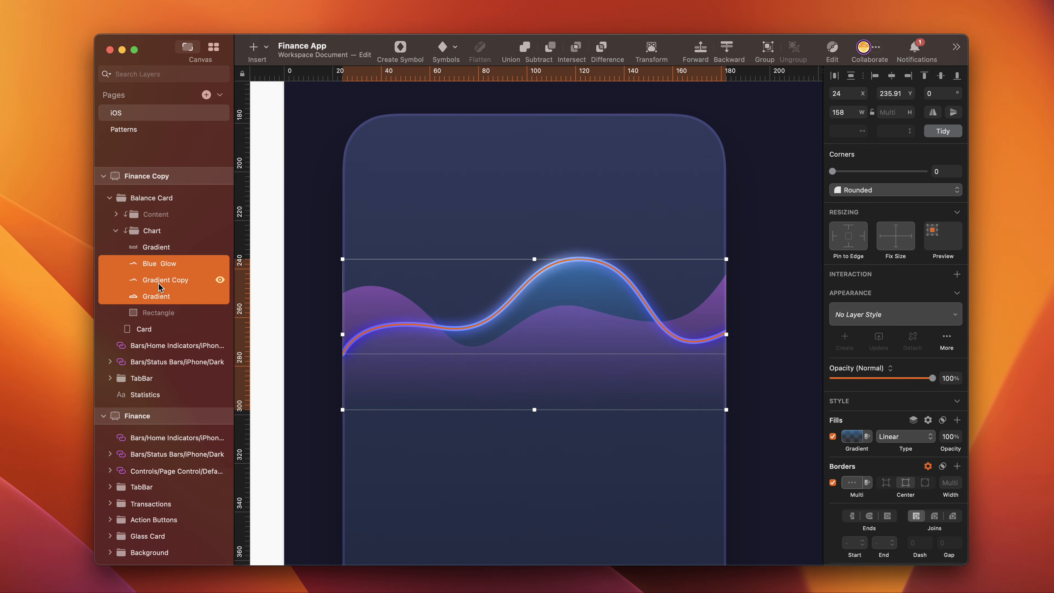
- Group the blue line, its glow and its gradient layer, and name the group "Blue"
key("super+g")
double_click(151, 264)
type("Blue")
- Put the purple Gradient layer into its own group named "Pink"
left_click(175, 249)
key("super+g")
double_click(159, 247)
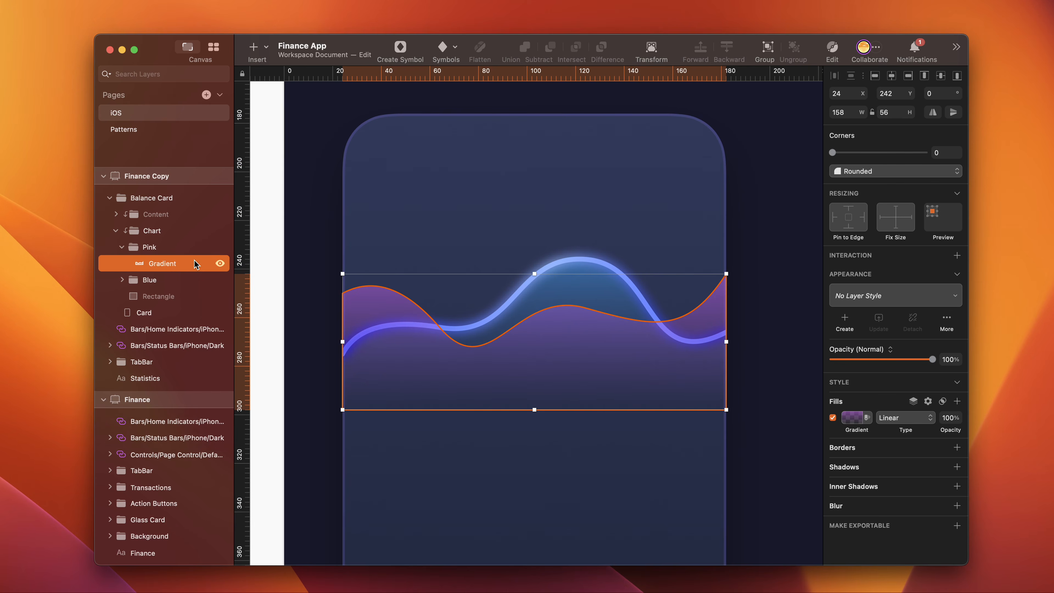
- Duplicate the Gradient layer in the Pink group and add a border to the copy
key("super+d")
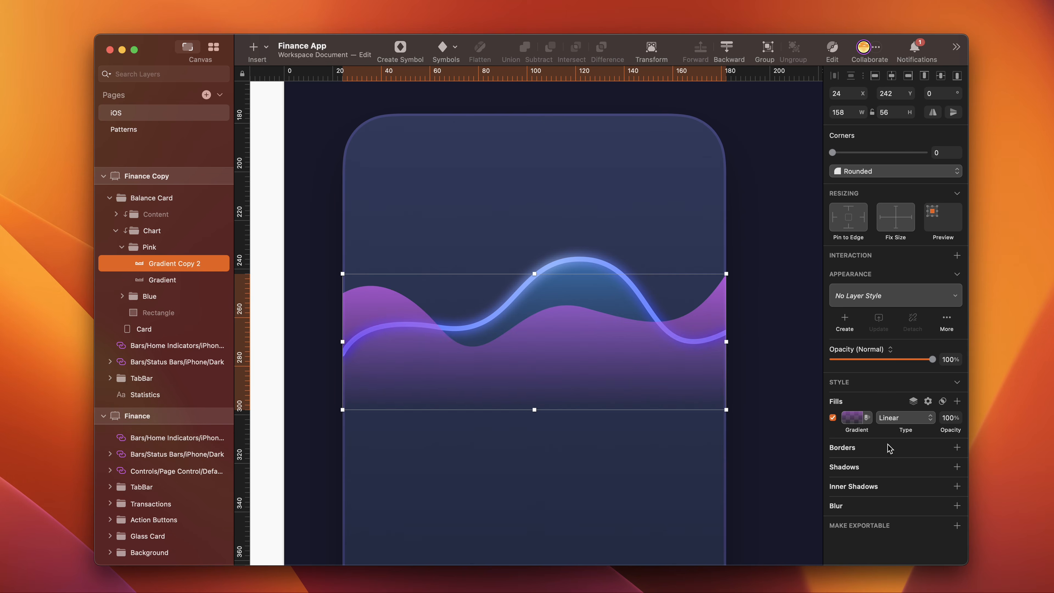
left_click(957, 447)
left_click(848, 417)
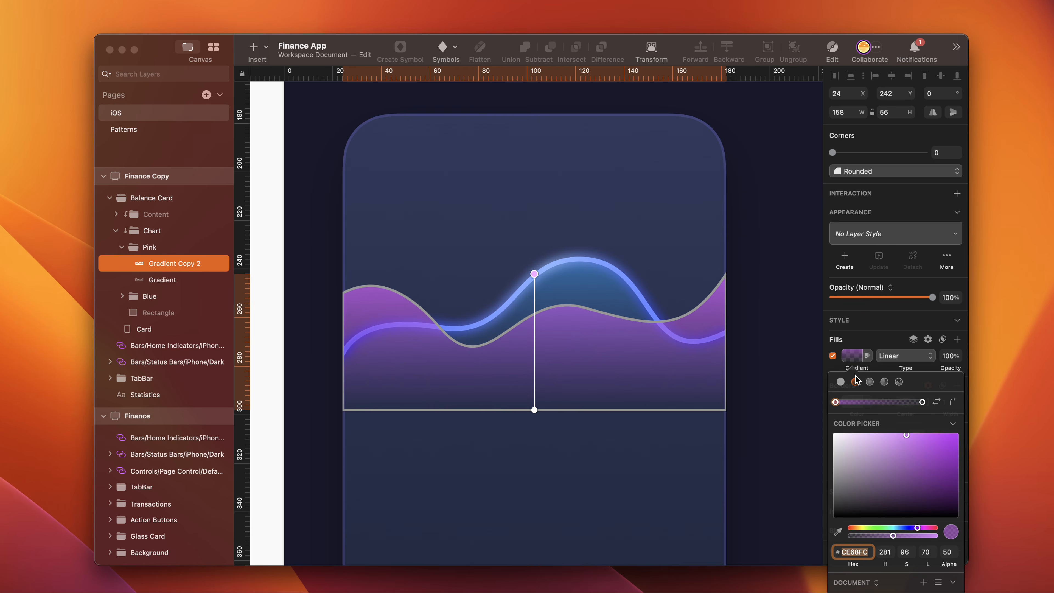
- Open the copied gradient's path and delete its two bottom corner points, leaving only the upper curve
double_click(591, 329)
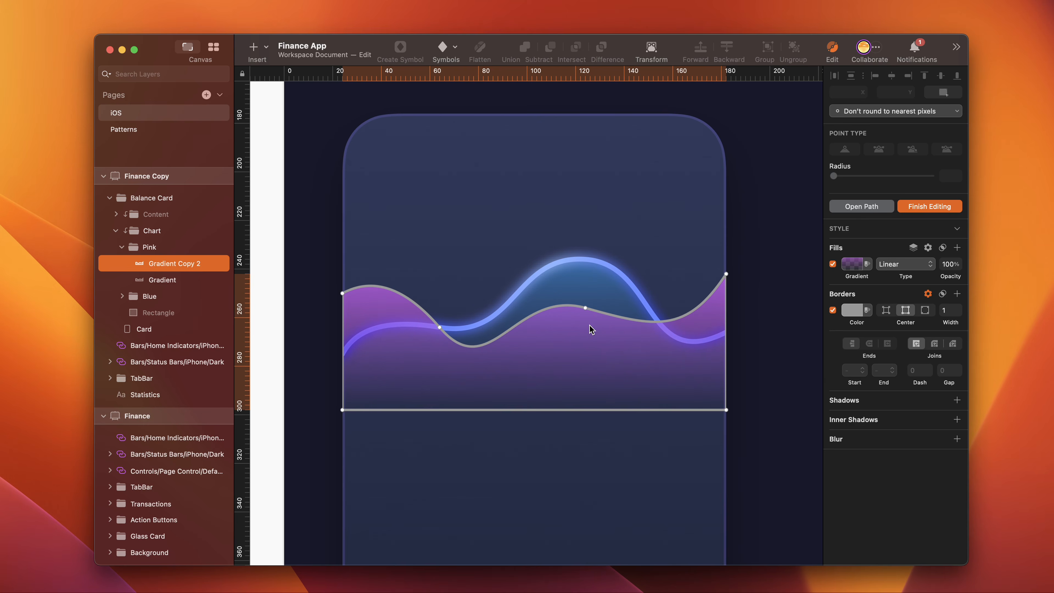
left_click(855, 207)
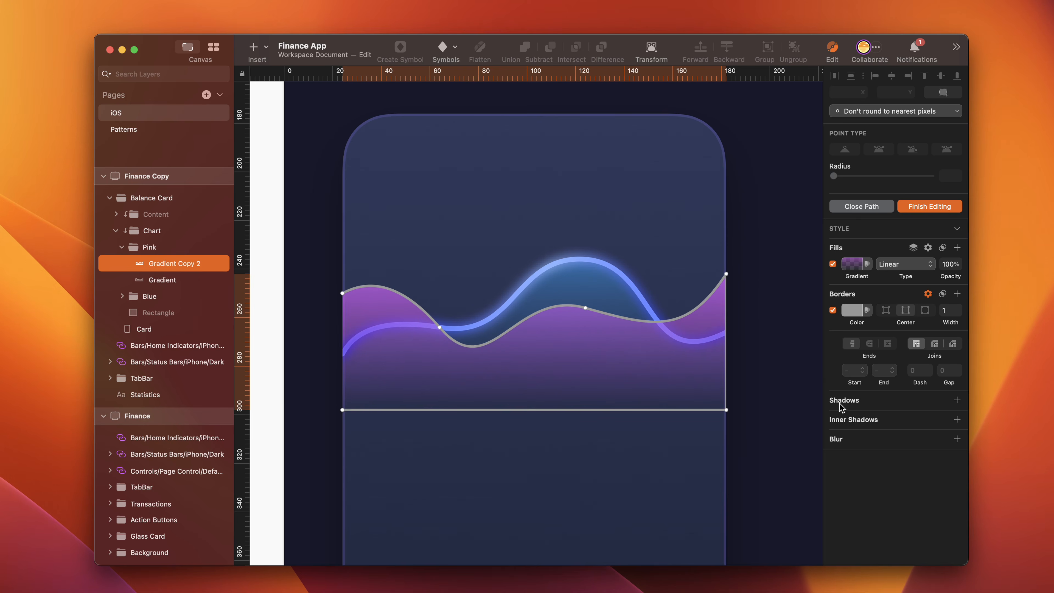
left_click(726, 410)
left_click(342, 410)
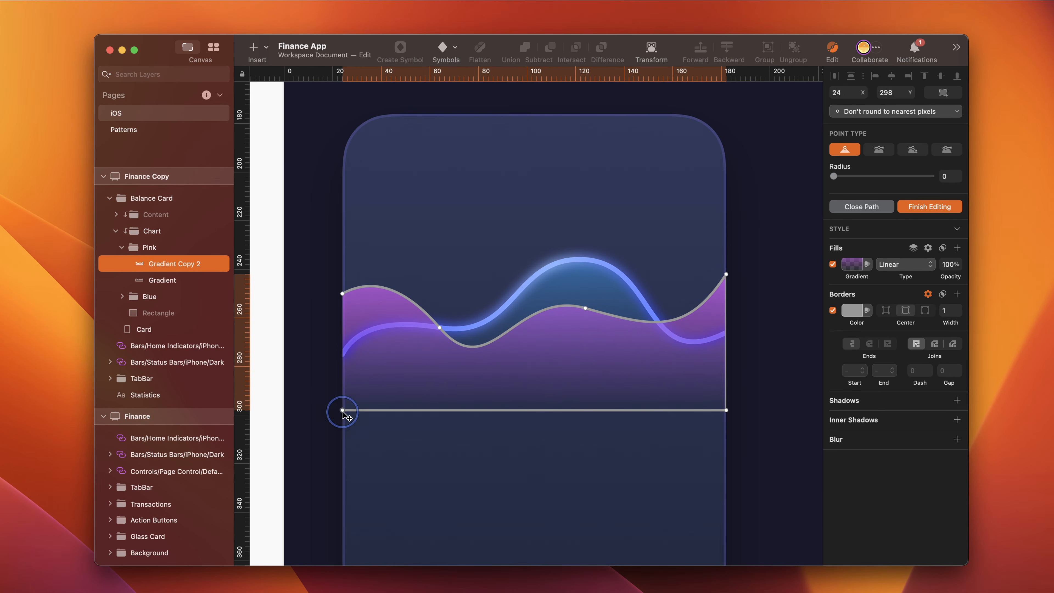
key("Delete")
left_click(726, 410)
key("Delete")
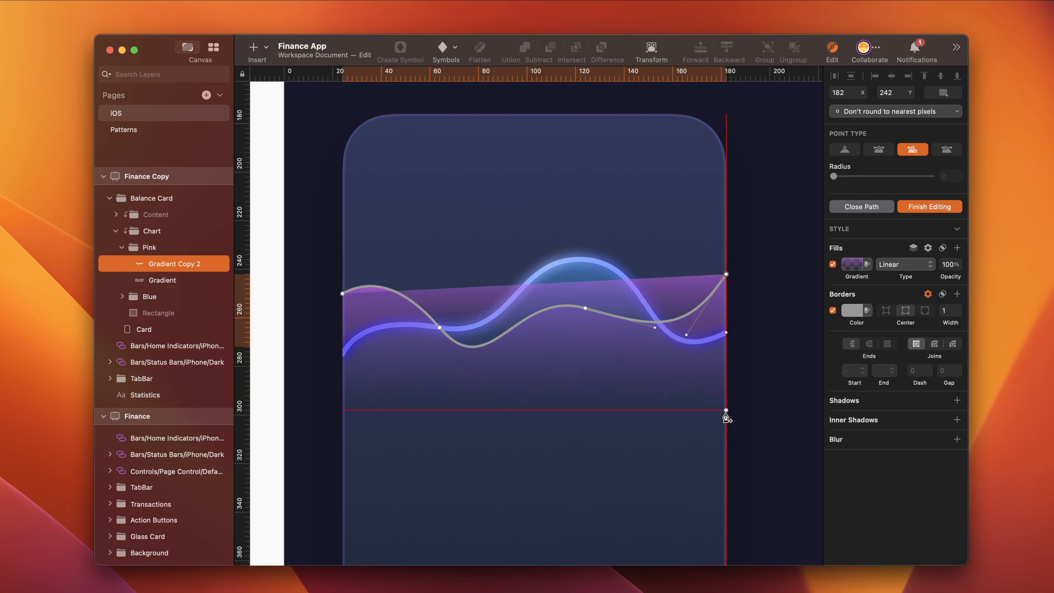
- Remove the open curve's fill and set its border width to 2
left_click(833, 265)
left_click(913, 248)
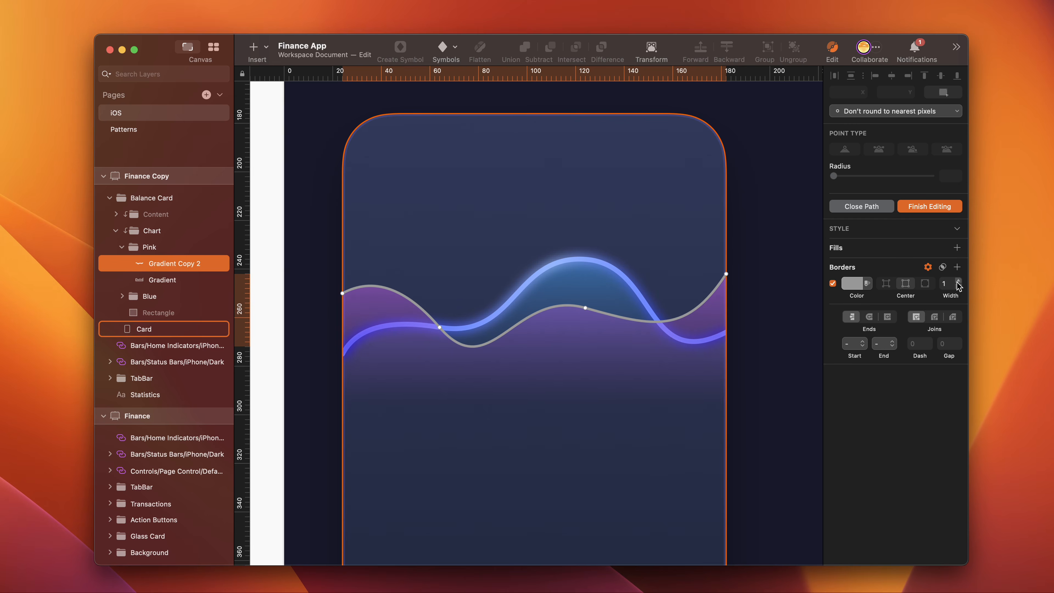
left_click(958, 283)
- Change the curve's border to a horizontal linear gradient and set its first stop to 9267A7
left_click(852, 284)
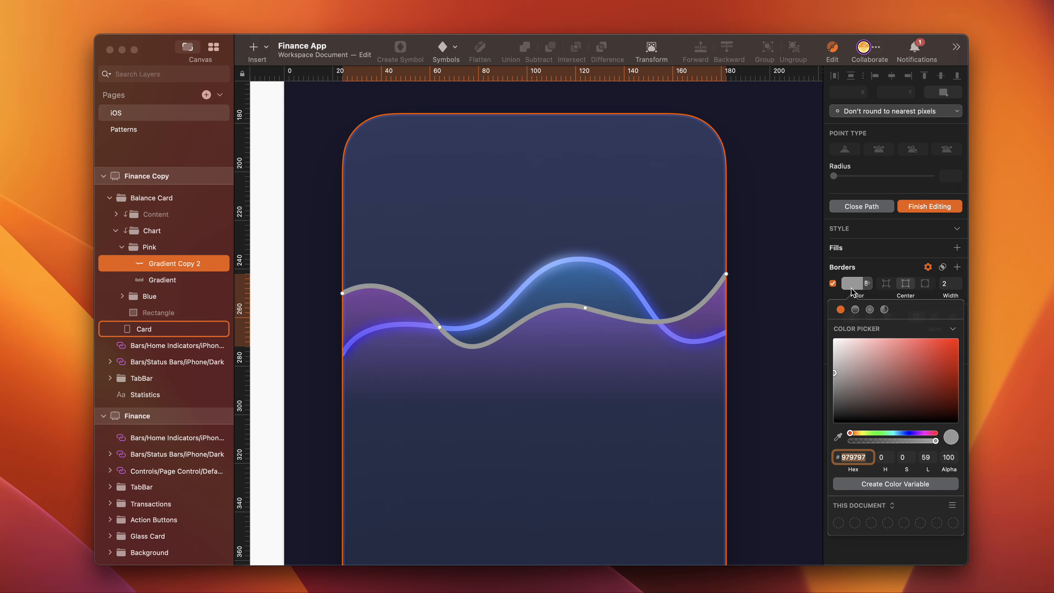
left_click(856, 309)
left_click(952, 363)
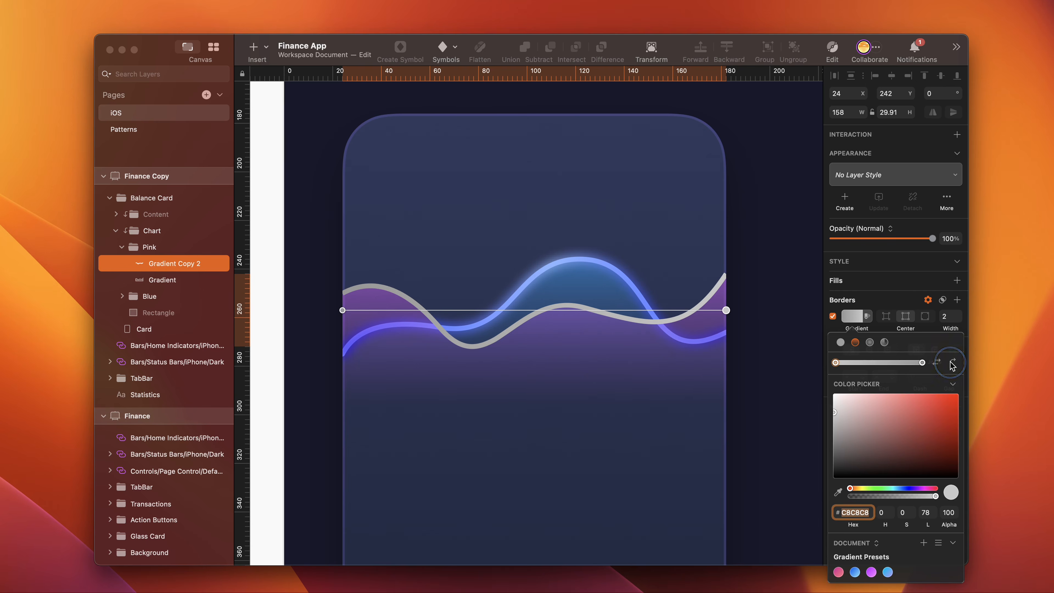
left_click(878, 362)
left_click(857, 514)
type("9267a7")
key("Return")
- Set the border gradient's middle stop to FFD2FF and its last stop to B596FF
left_click(877, 363)
left_click(852, 509)
type("ff")
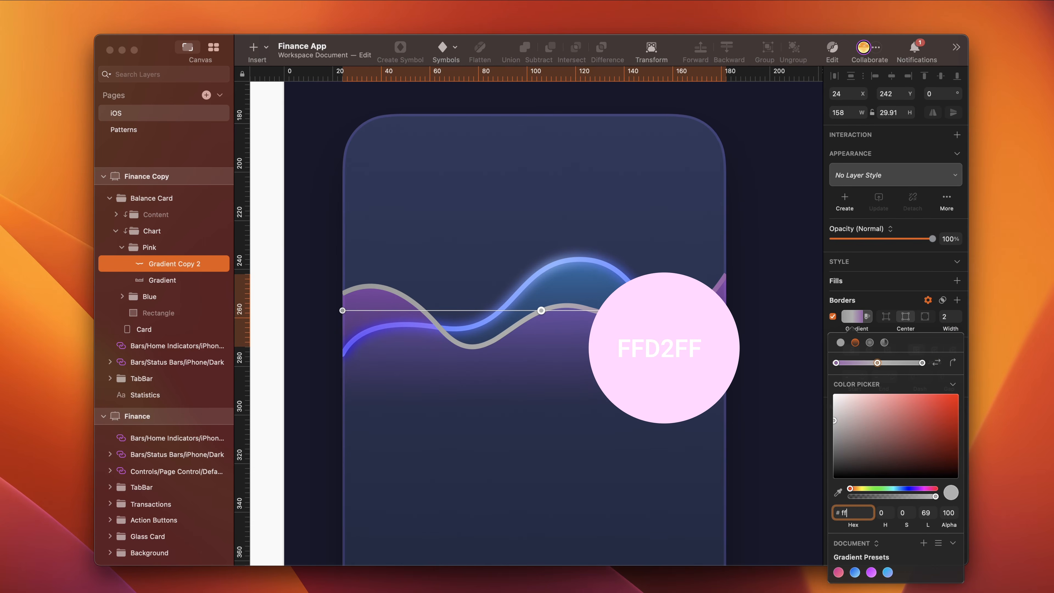
key("Return")
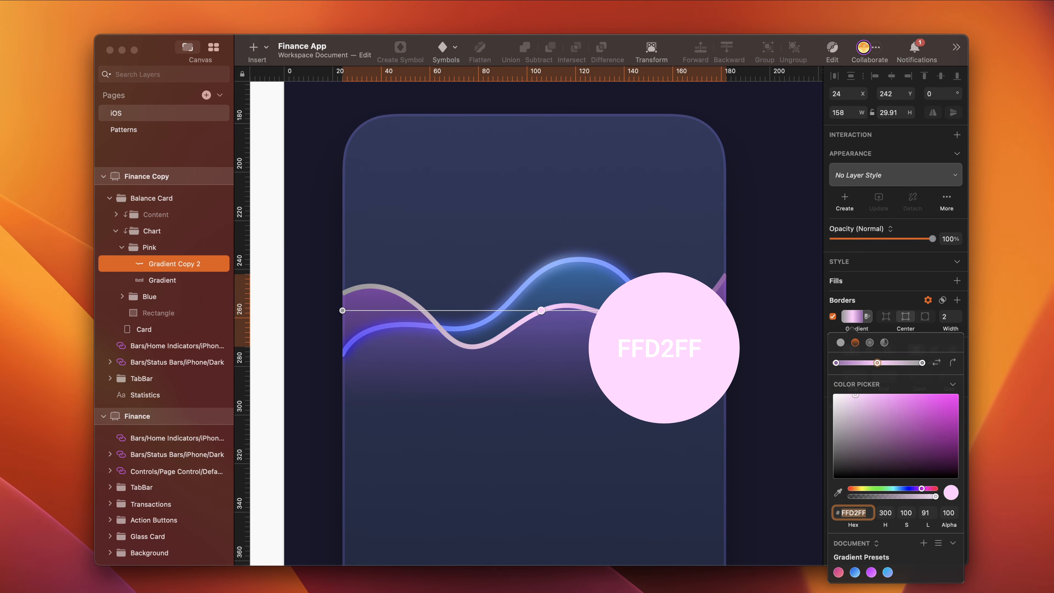
left_click(922, 362)
left_click(850, 512)
type("b5")
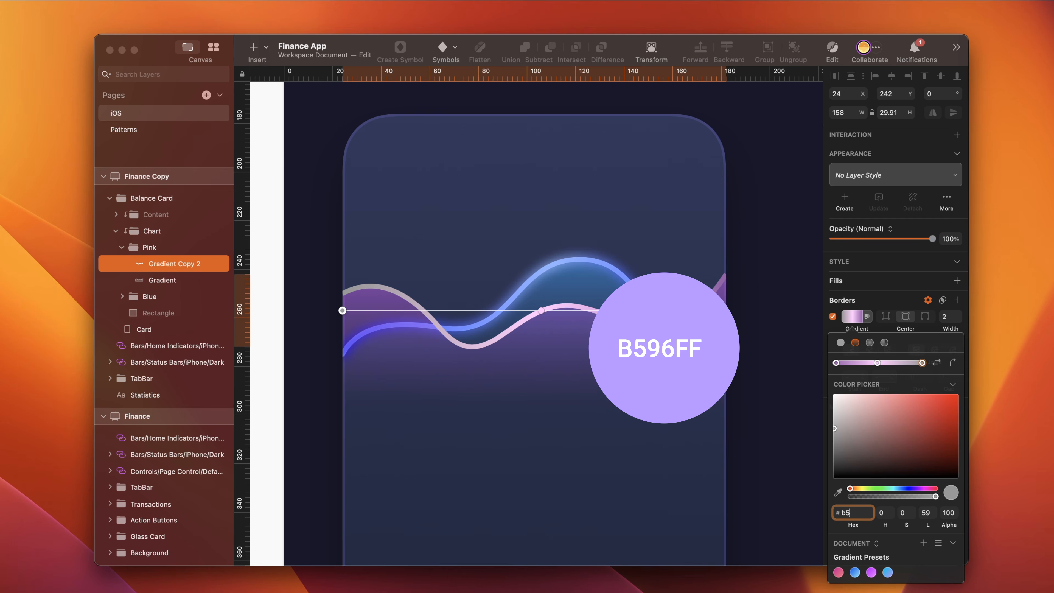
type("96ff")
key("Return")
- Rename the curve layer "Pink" and duplicate it as "Pink Glow"
double_click(169, 264)
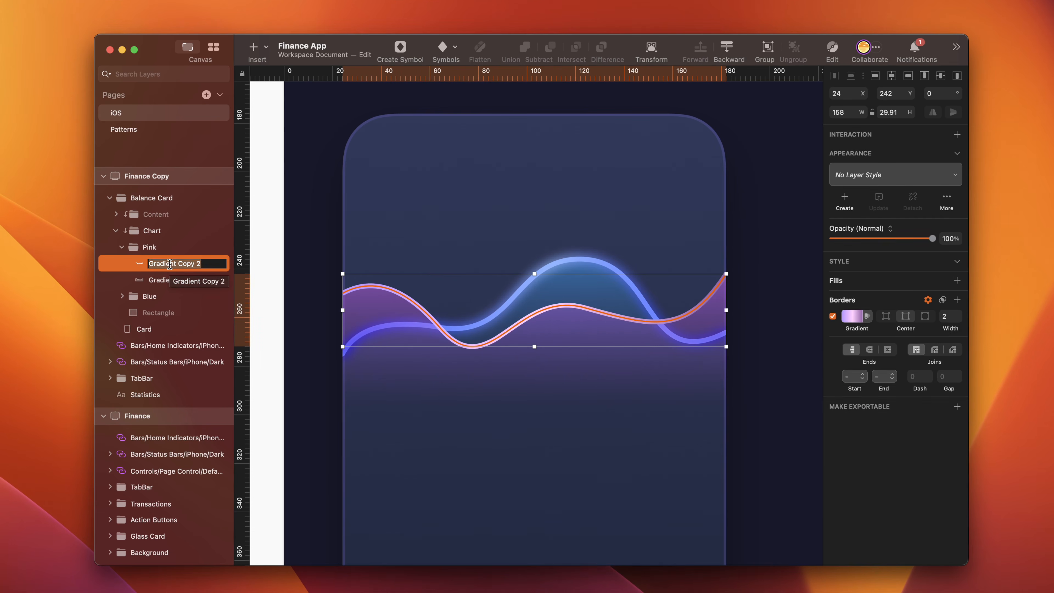
type("Pink")
key("Return")
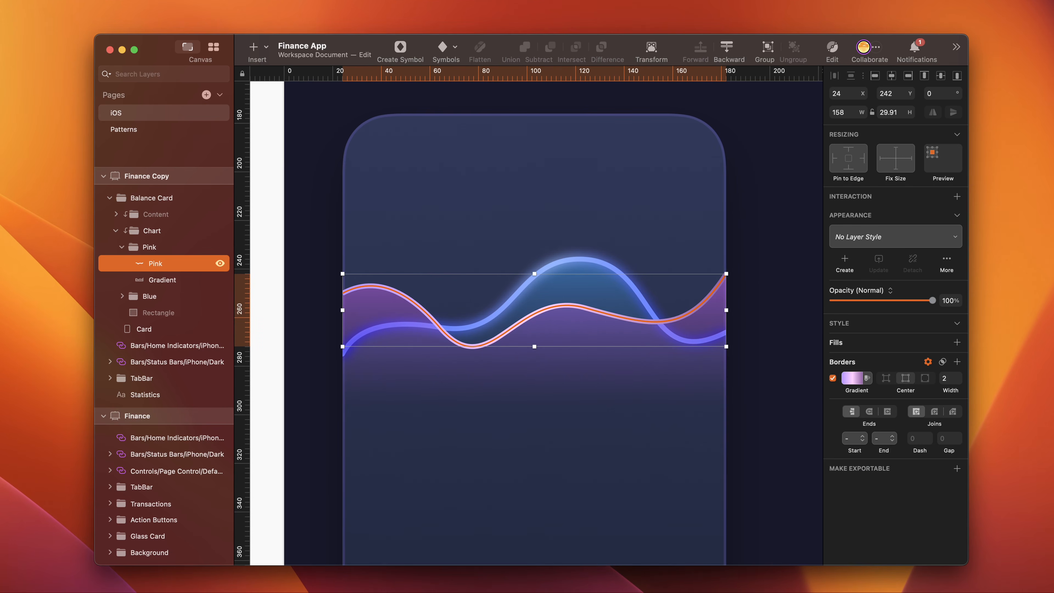
key("cmd+d")
key("cmd+r")
type("Pink Glow")
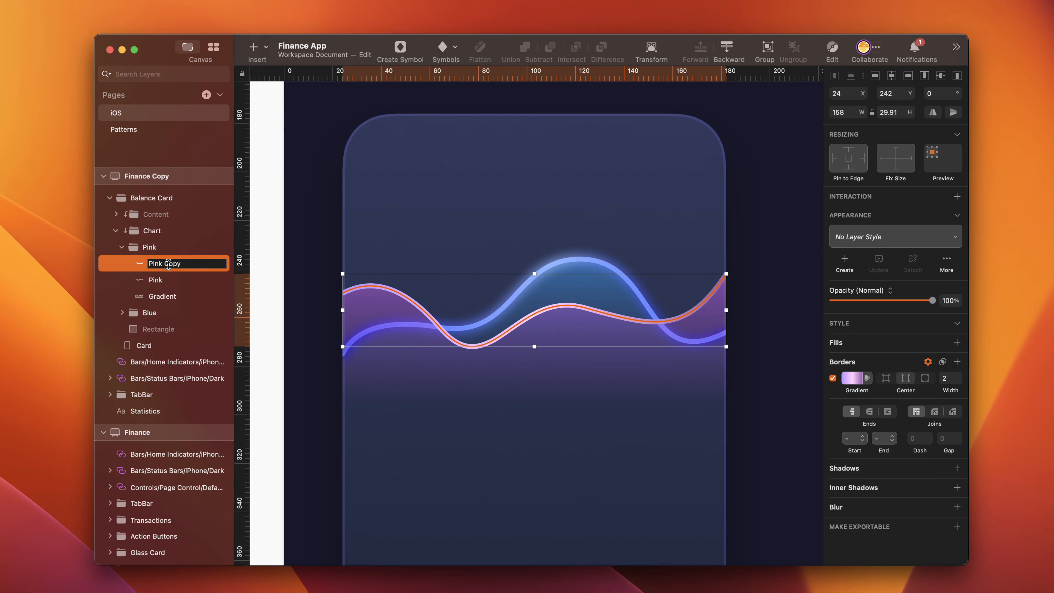
key("Return")
- Remove the middle stop from Pink Glow's border gradient and set the end stops to FC00F5 and F800EA
left_click(853, 381)
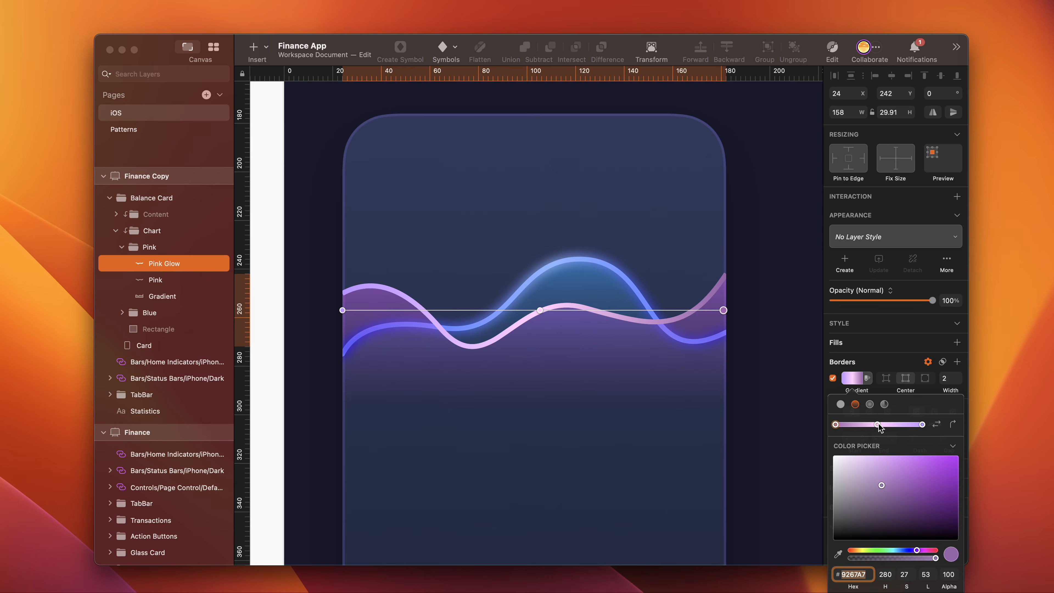
left_click(877, 424)
key("Delete")
left_click(855, 513)
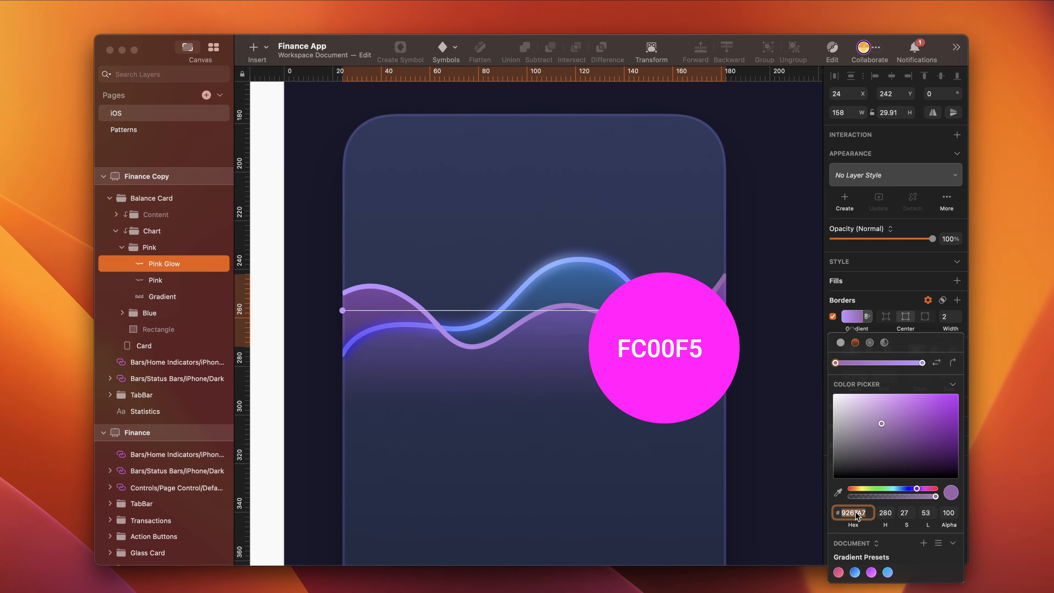
type("fc00f5")
left_click(922, 363)
left_click(868, 513)
type("f")
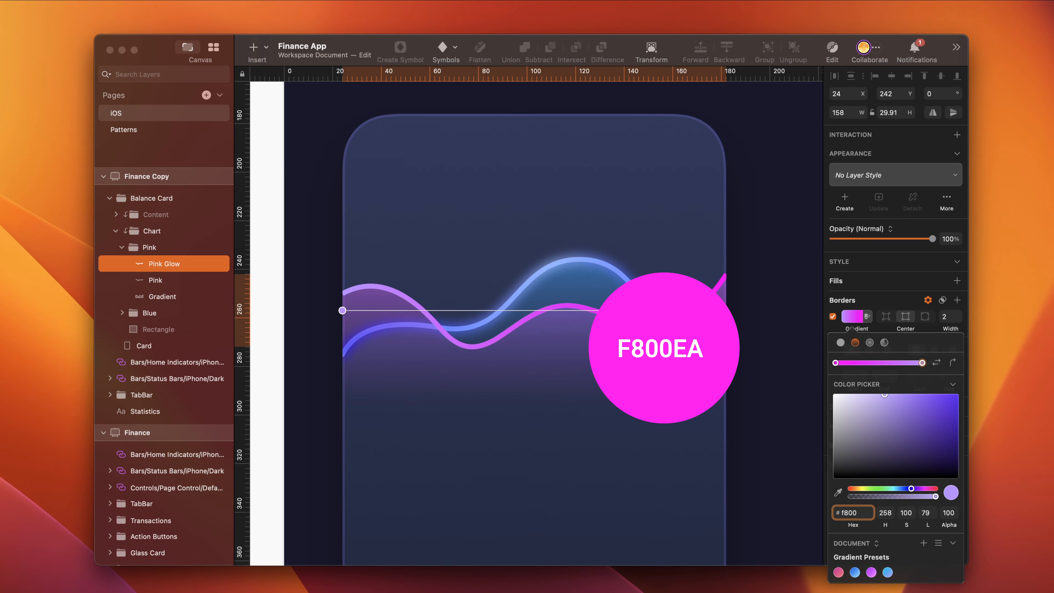
key("Return")
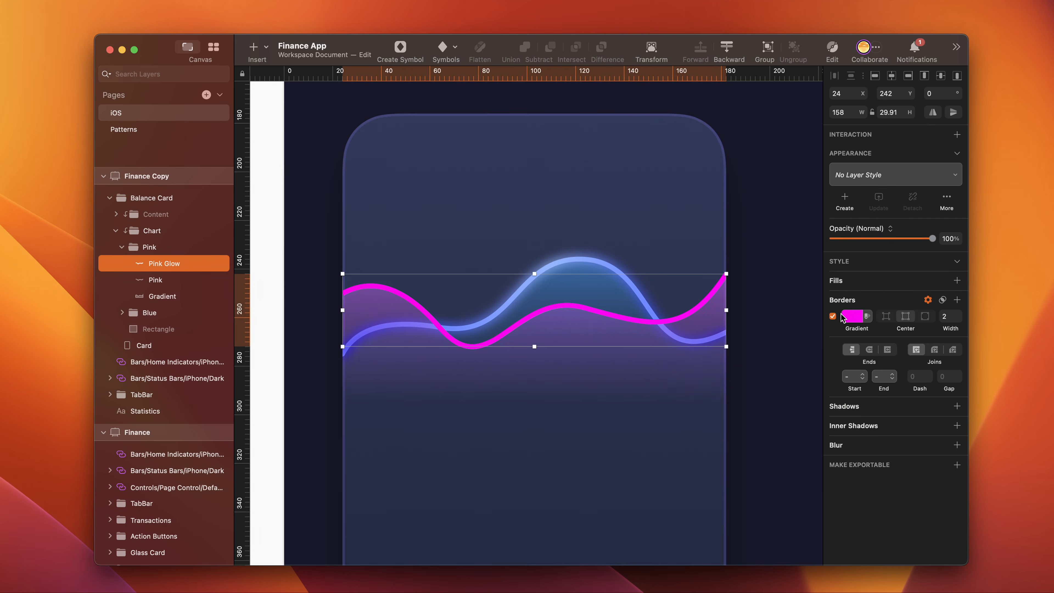
- Set Pink Glow's border width to 3 and apply a Gaussian Blur of 2
left_click(958, 313)
left_click(957, 506)
left_click_drag(851, 528, 836, 530)
key("Return")
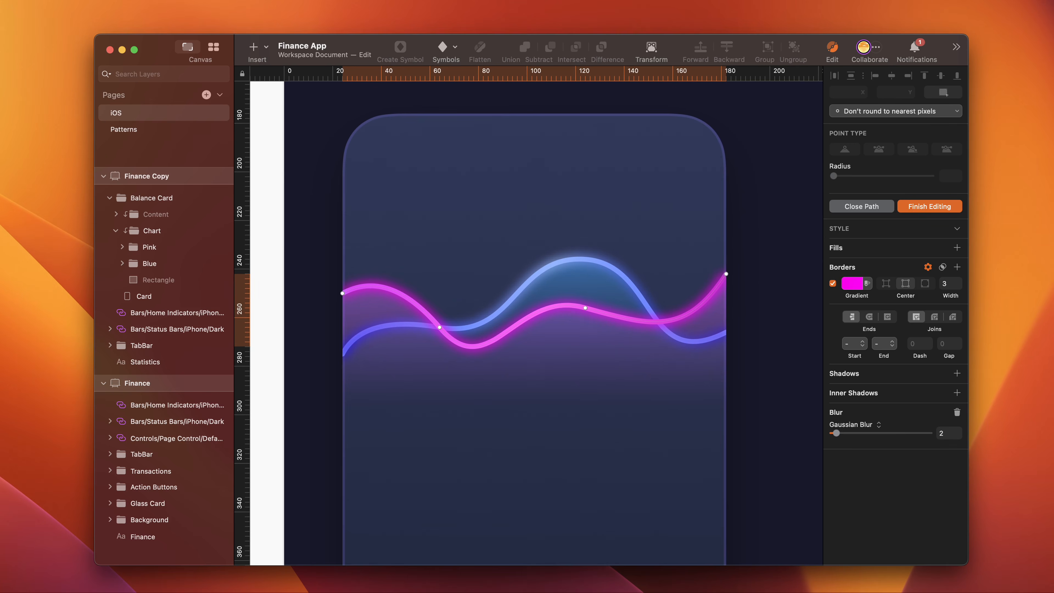
key("Escape")
- Draw a 28 × 28 circle over the chart lines in the Pink group and set its X position to 27
key("o")
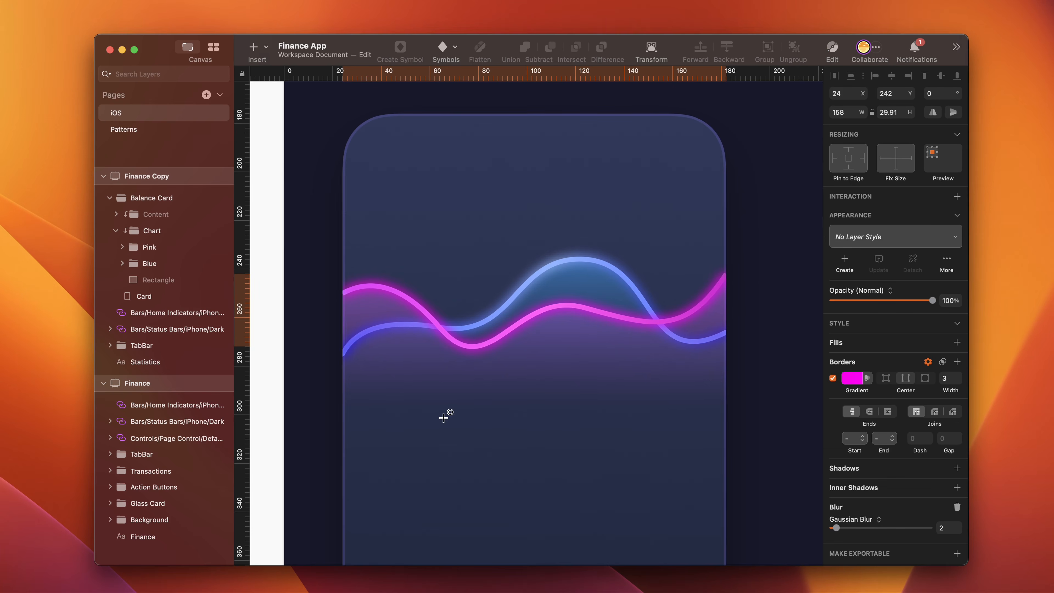
left_click_drag(422, 298, 490, 366)
left_click(846, 95)
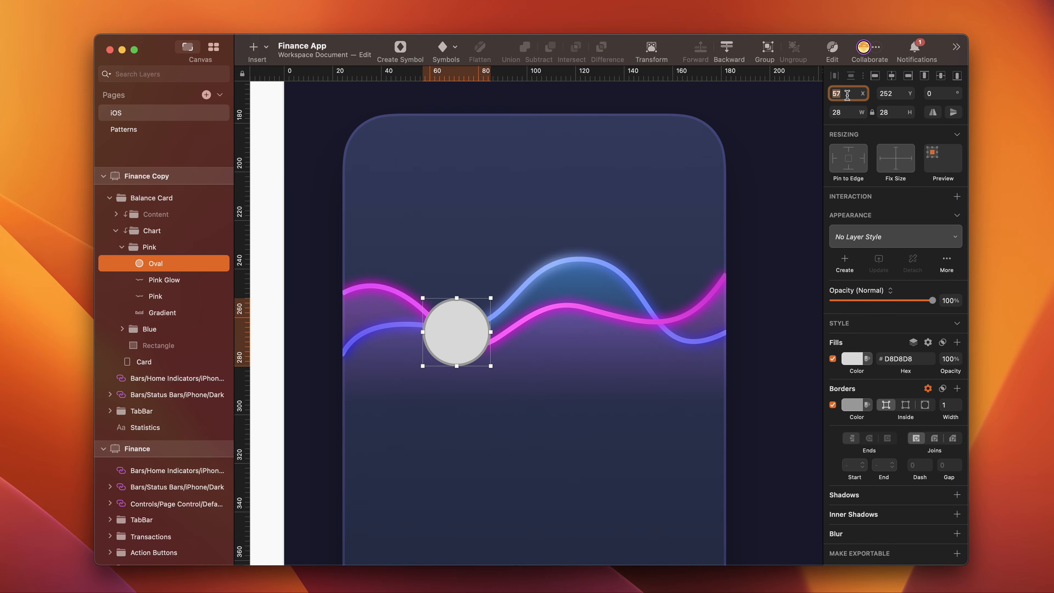
type("27")
key("Tab")
type("2")
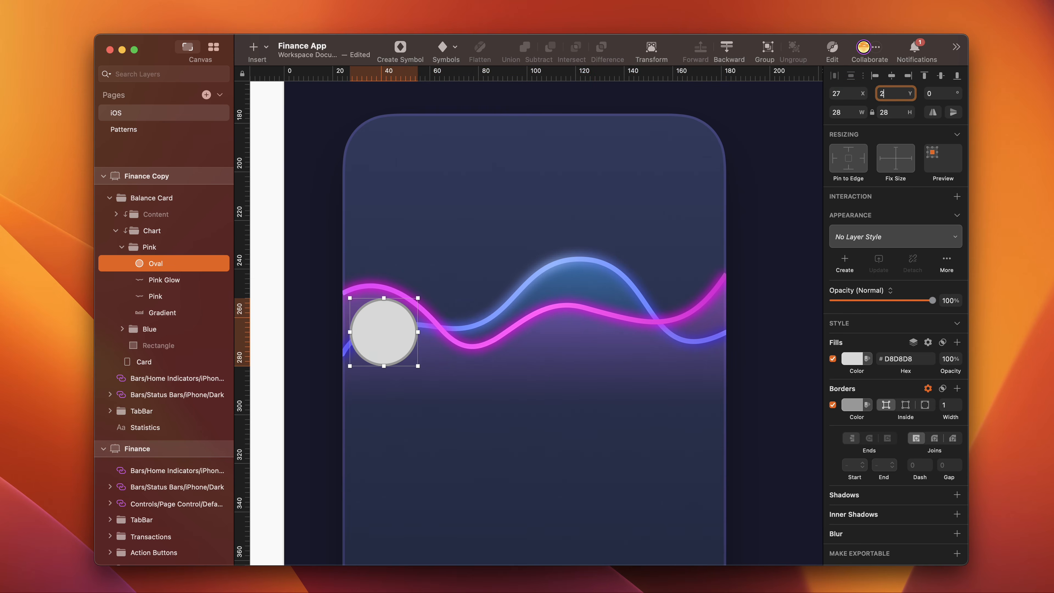
type("47")
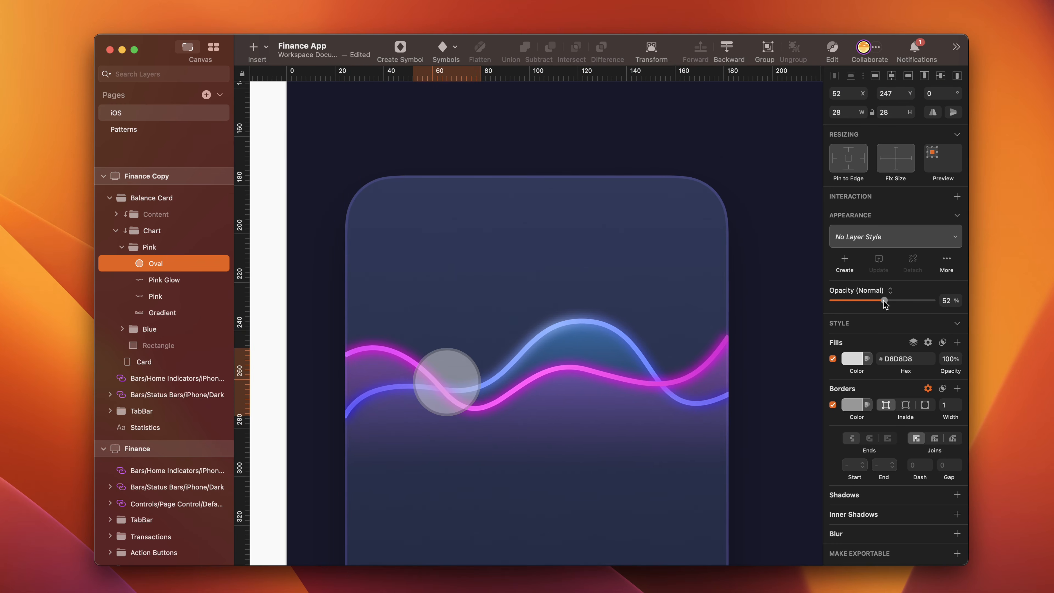
- Place the circle over the crossing chart lines at X 50, Y 250, using 43% opacity for alignment, and restore it to 100%
left_click_drag(884, 300, 874, 300)
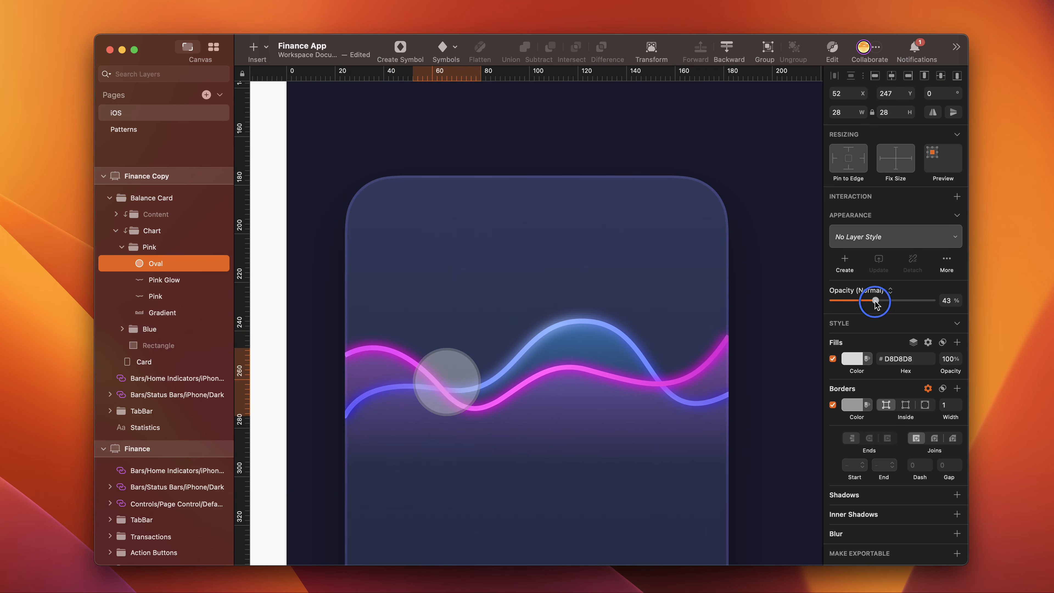
left_click_drag(459, 373, 455, 382)
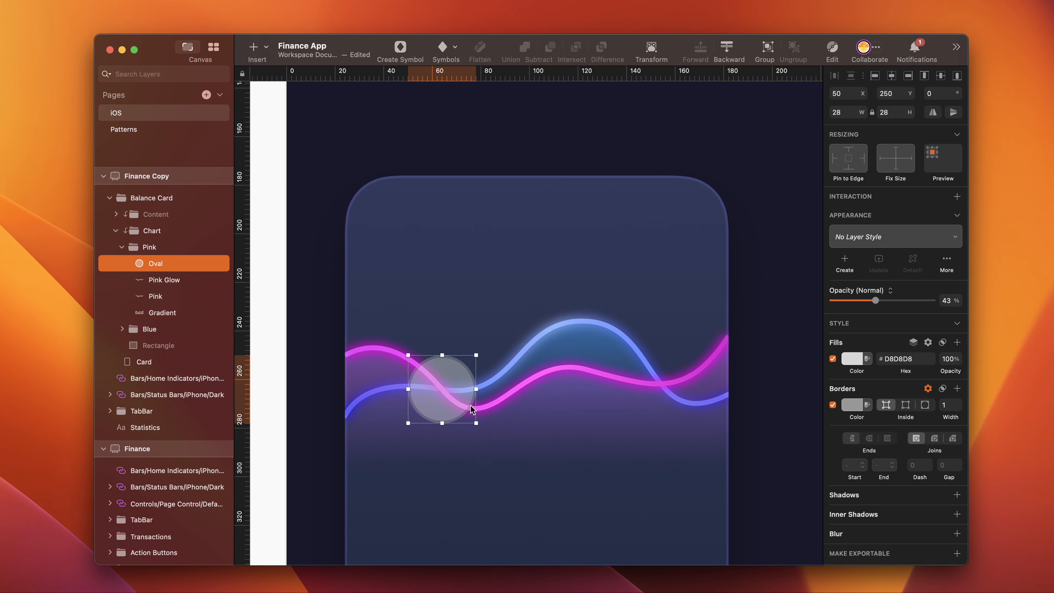
key("0")
- Set the circle's border color to white FFFFFF and remove its fill
left_click(849, 412)
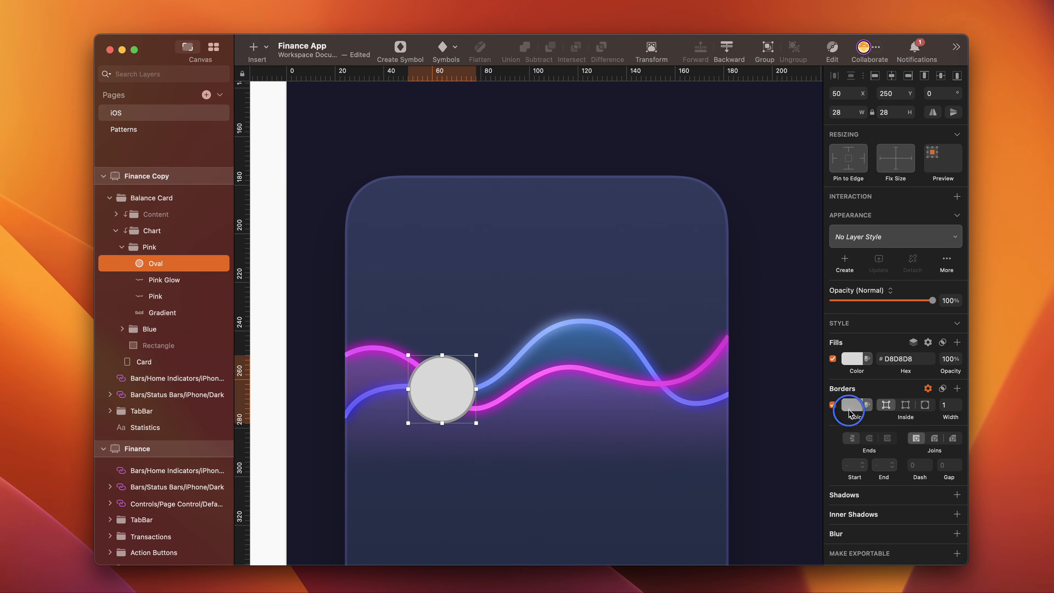
left_click_drag(850, 477, 834, 461)
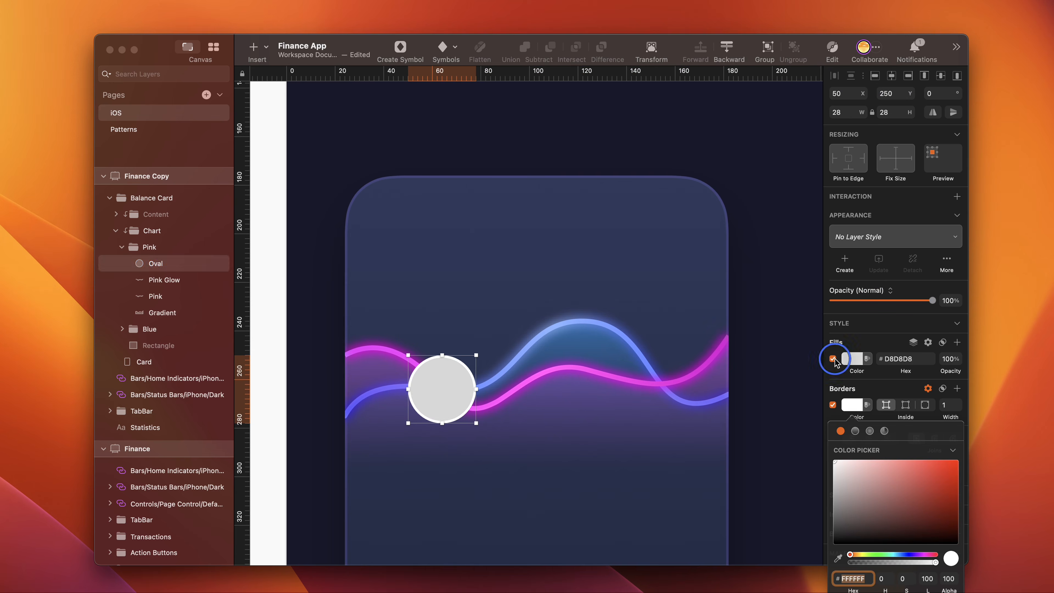
left_click(834, 359)
left_click_drag(858, 358, 785, 334)
- Add a Background Blur of 10 to the white-bordered circle
left_click(957, 508)
left_click(851, 517)
left_click(859, 533)
scroll(909, 525, "down", 2)
- Draw a 16 × 16 circle inside the white ring and center it at X 56, Y 256
key("o")
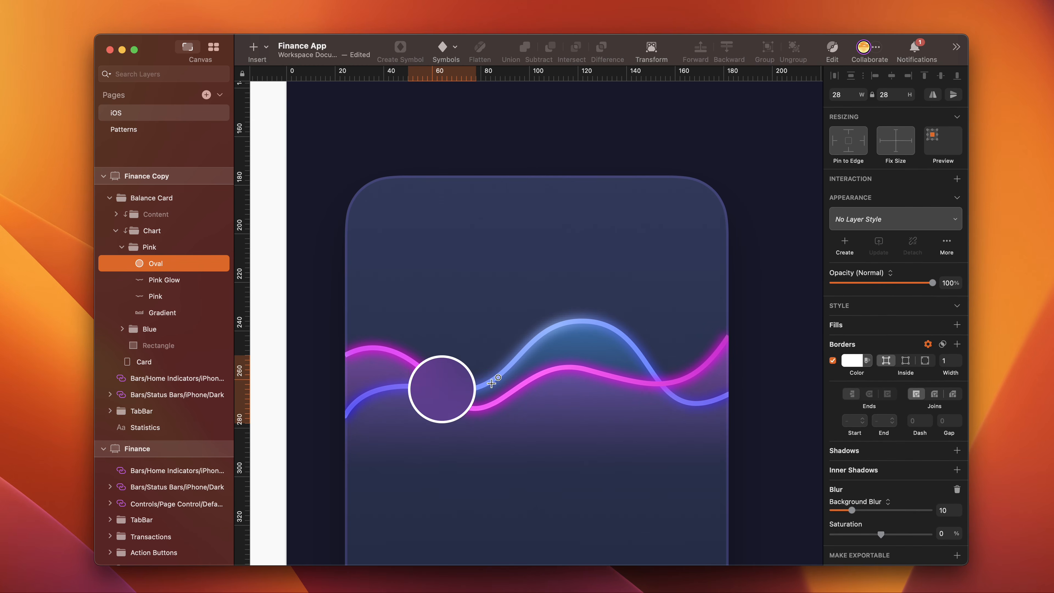
left_click_drag(424, 372, 461, 410)
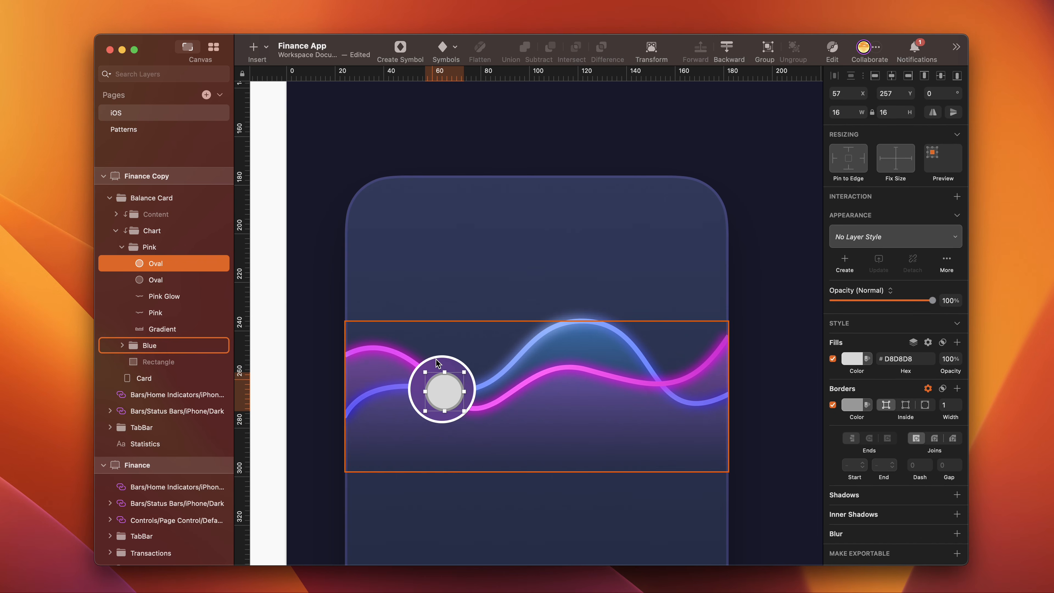
key("alt")
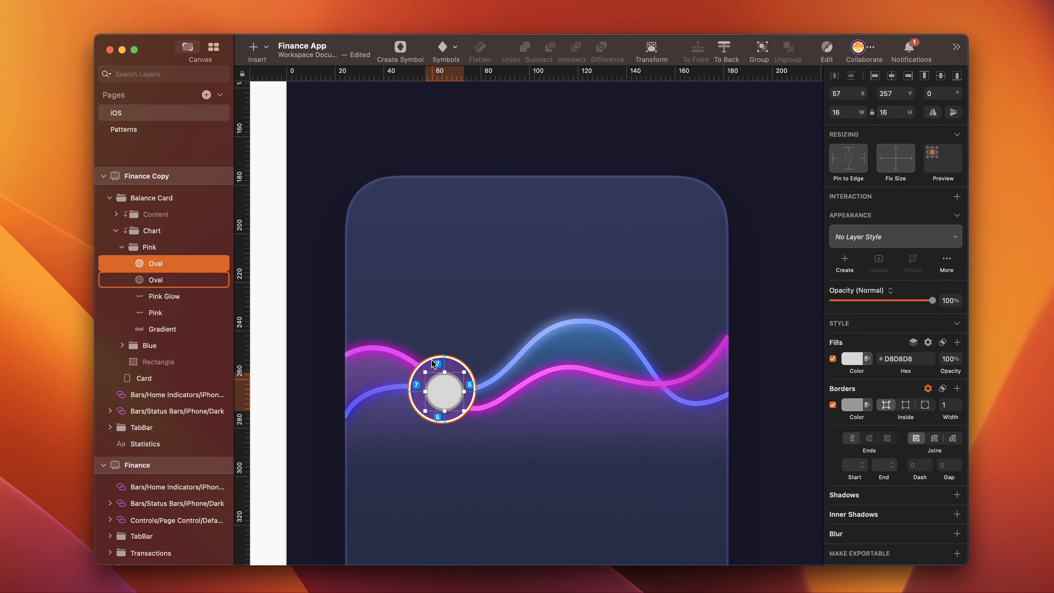
key("Left")
key("Up")
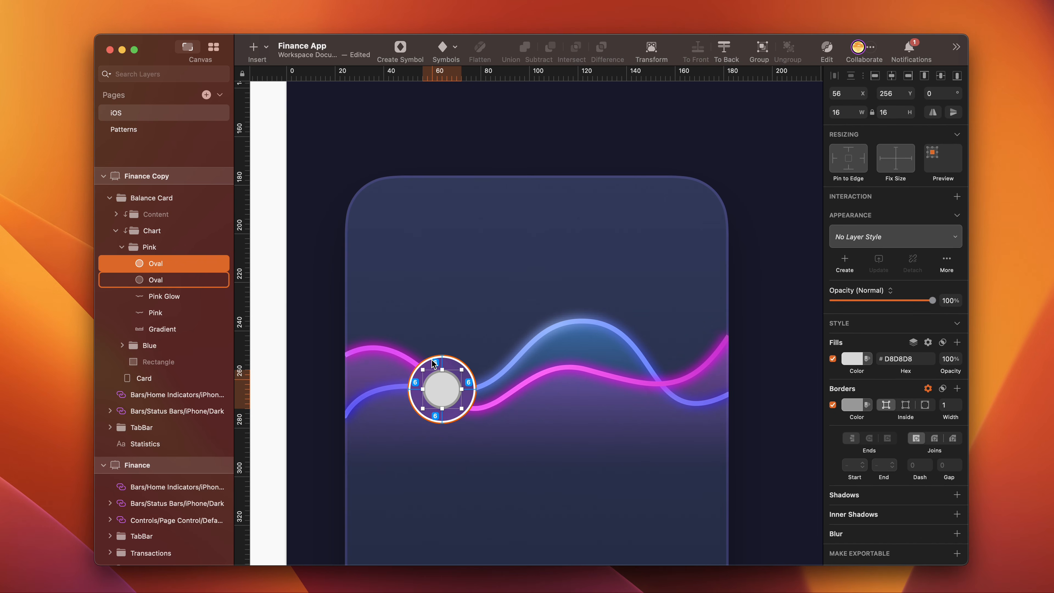
- Give the inner circle a linear gradient fill from AC2AC4 at the top to 4CA9EE at the bottom
left_click(854, 359)
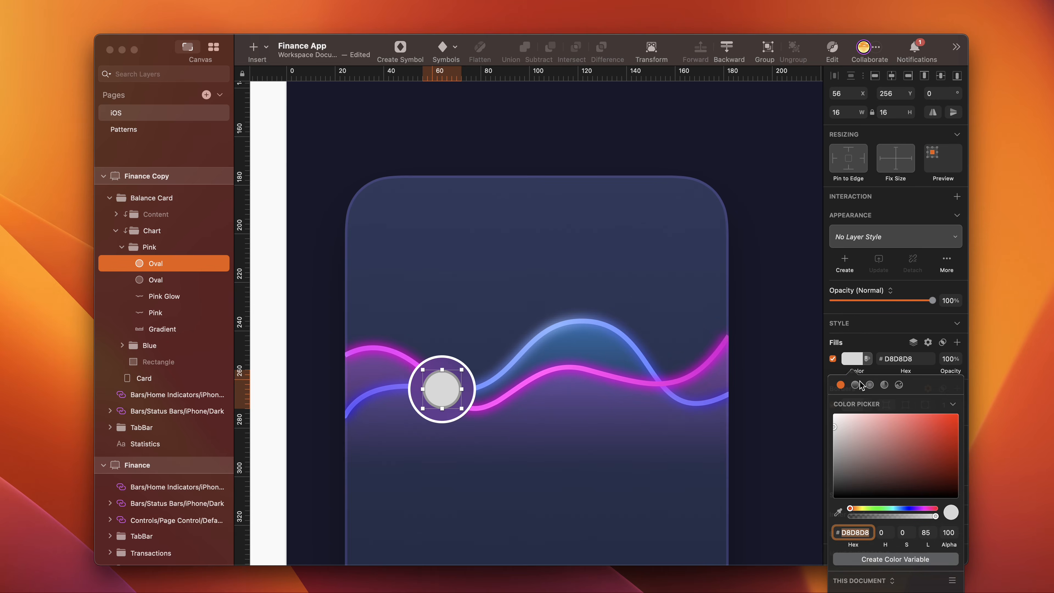
left_click(855, 385)
key("BackSpace")
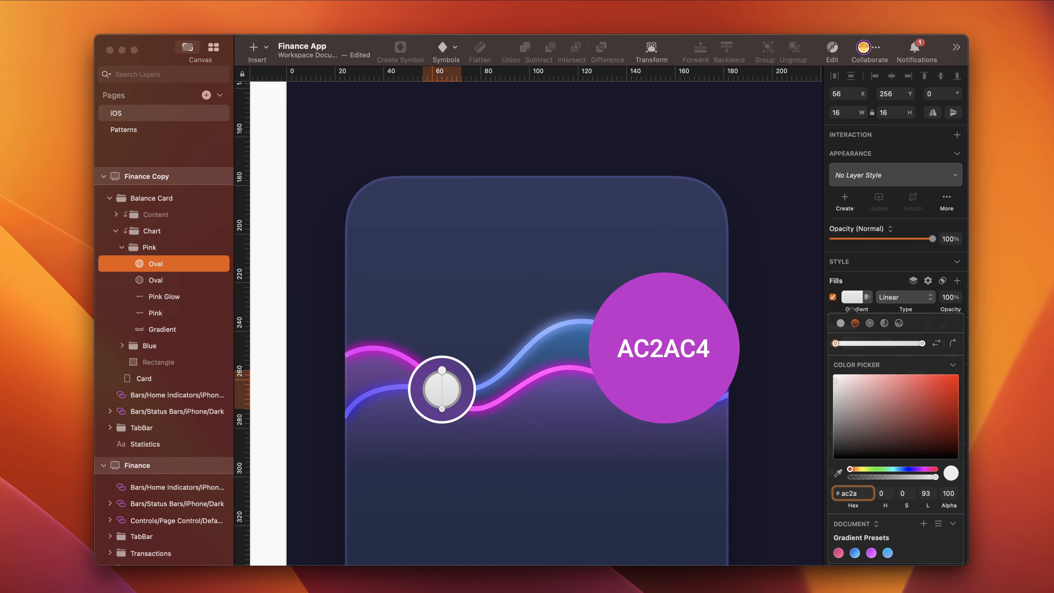
type("ac2ac4")
key("Return")
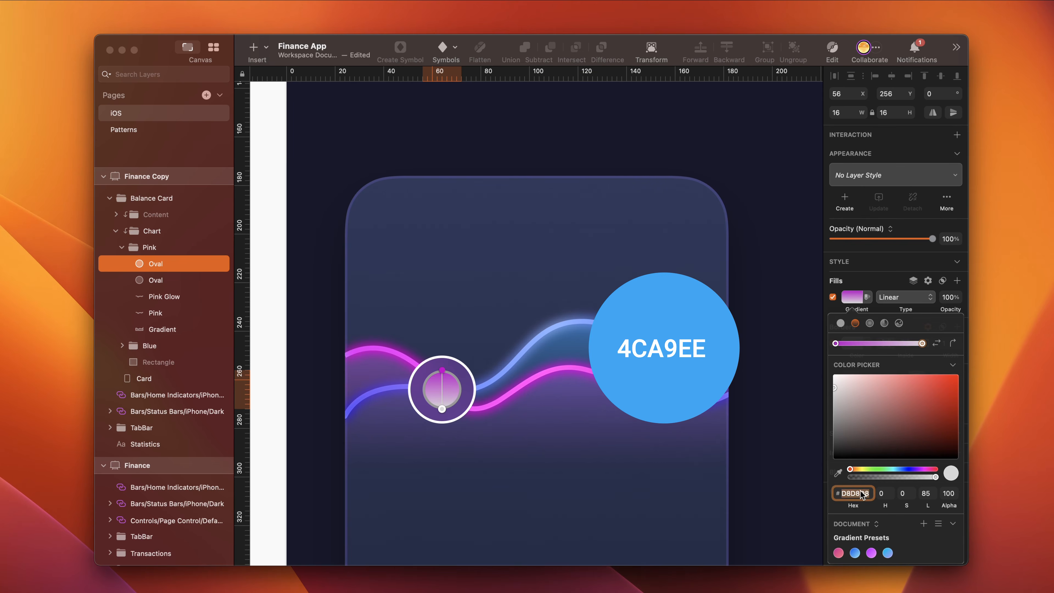
type("4ca9ee")
key("Return")
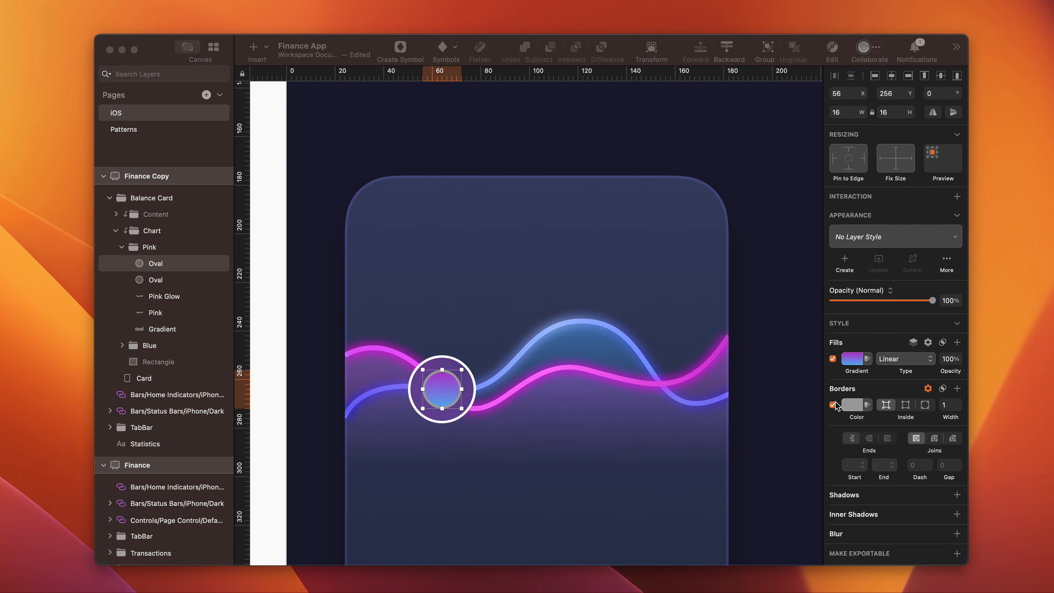
- Set the inner gradient circle's border color to white FFFFFF with a width of 2
left_click(857, 406)
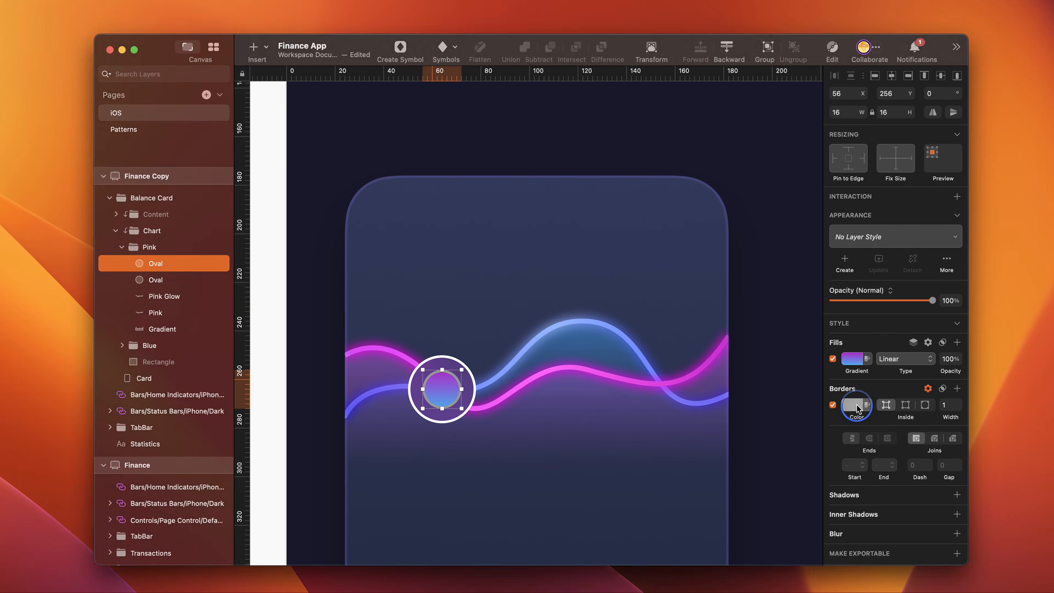
left_click_drag(849, 479, 831, 456)
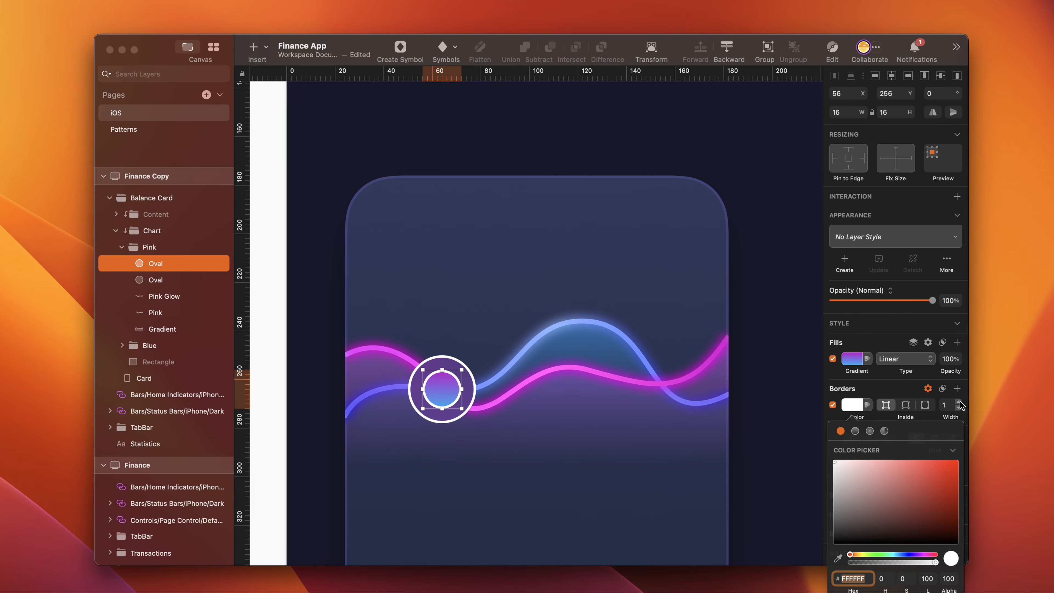
left_click(959, 402)
- Add a shadow to the inner circle with Y 5 and Blur 5
left_click(953, 495)
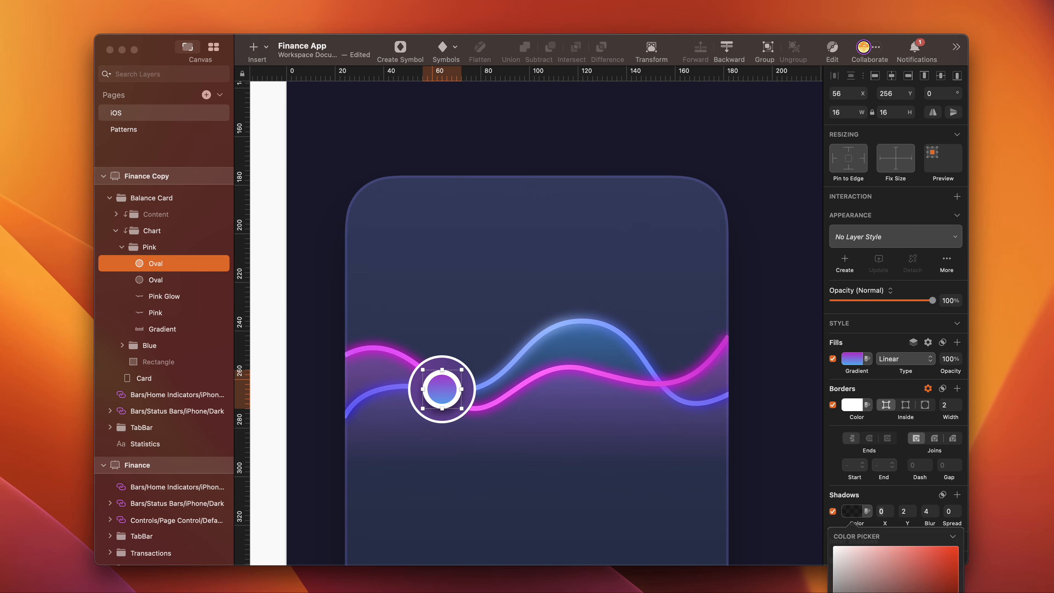
left_click(906, 512)
type("5")
left_click(927, 512)
type("5")
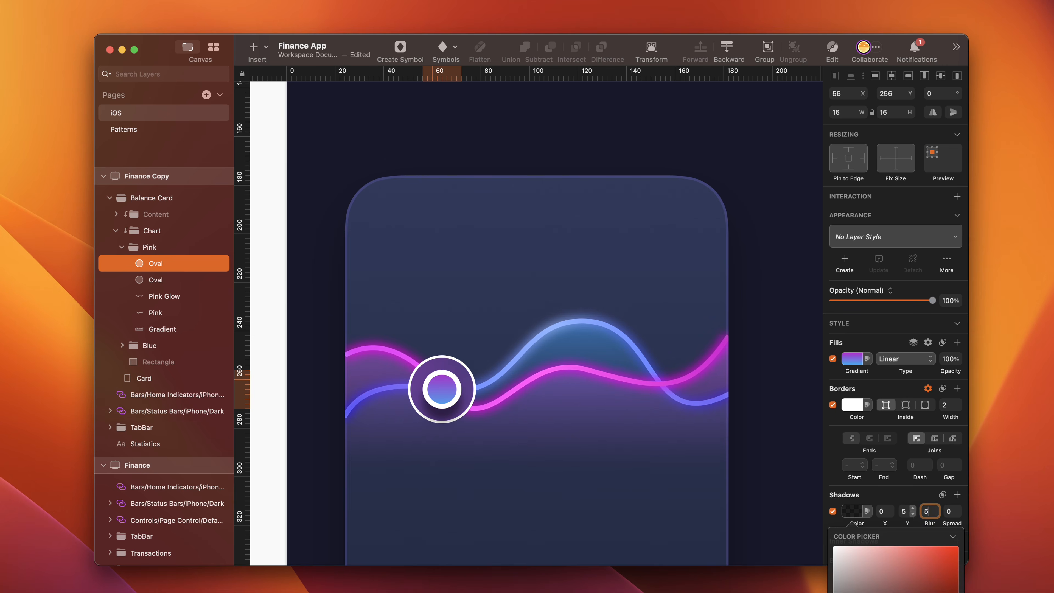
- Add a second shadow to the inner circle, also with Y 5 and Blur 5
left_click(941, 494)
left_click(954, 582)
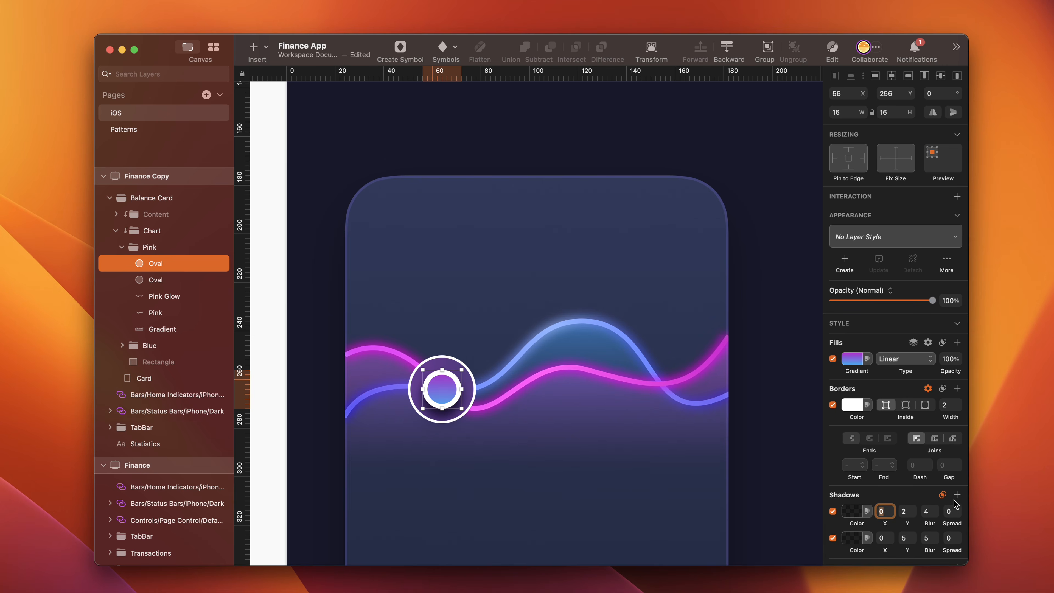
left_click(857, 511)
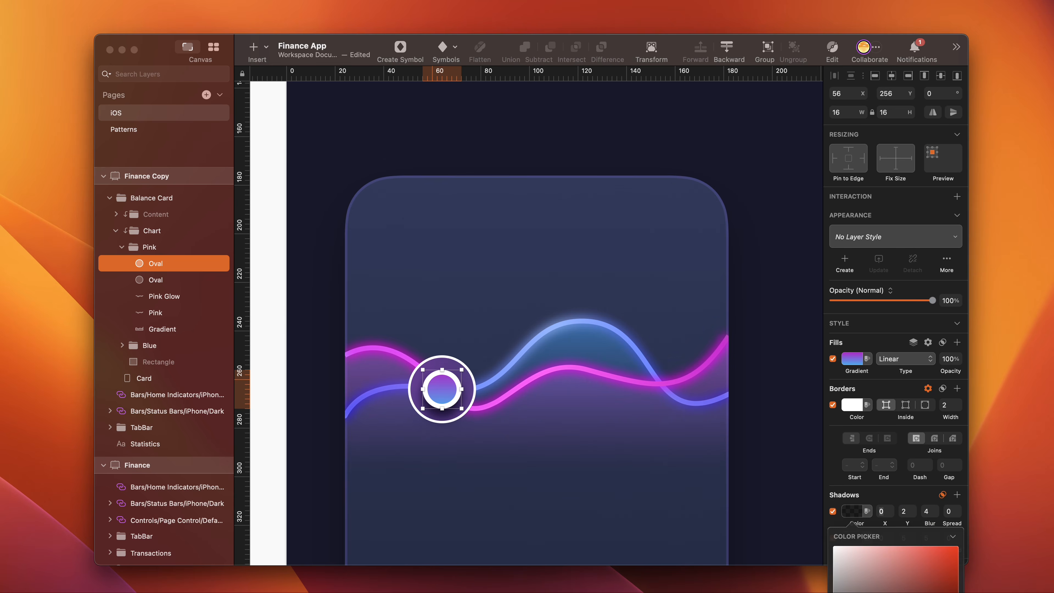
key("Tab")
type("5")
key("Tab")
type("5")
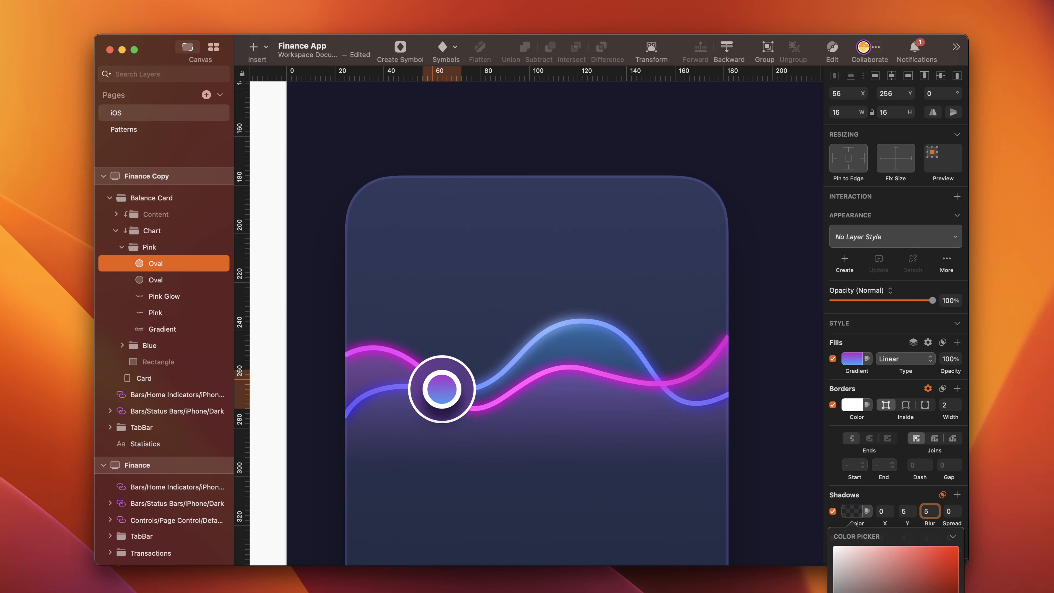
- Select the outer ring and reduce the alpha of its white border so it is semi-transparent
left_click(459, 301)
left_click(854, 379)
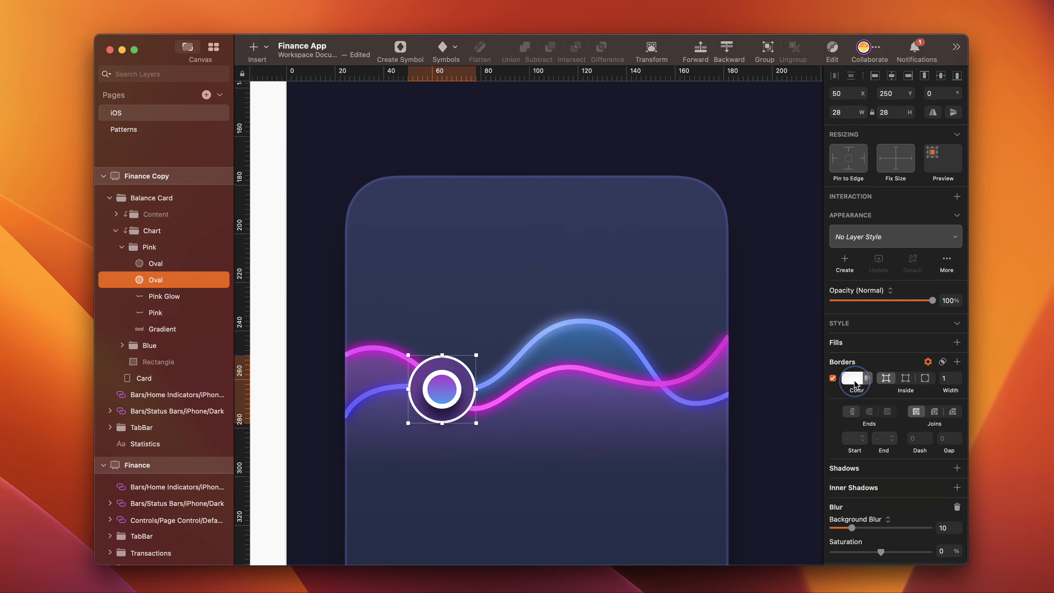
left_click_drag(941, 551, 963, 550)
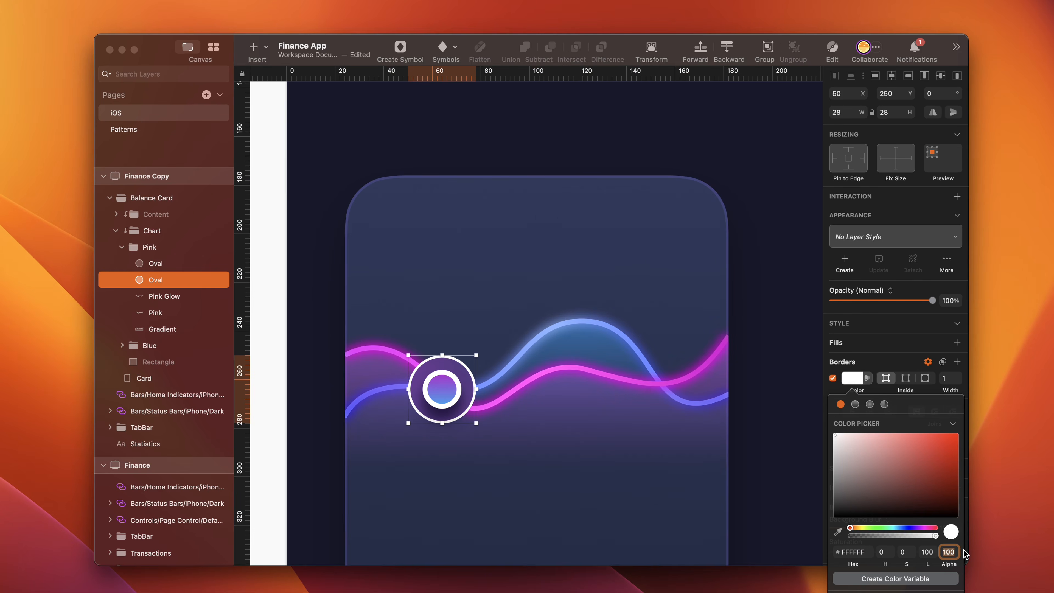
- Group the two circles as Knob and move that group out of Pink to the top of the Chart group
left_click(156, 264, "shift")
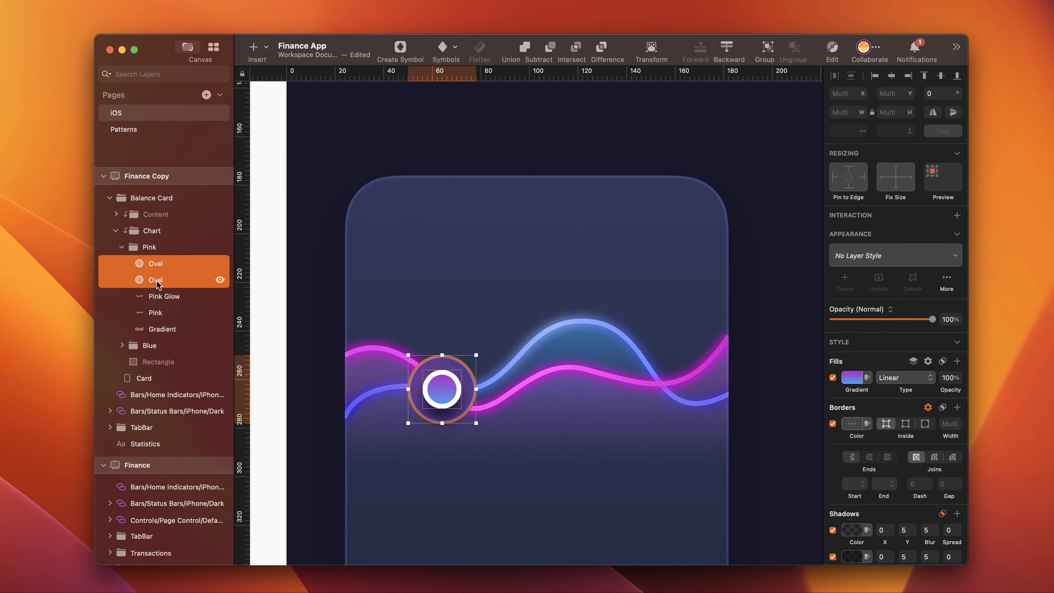
key("super+g")
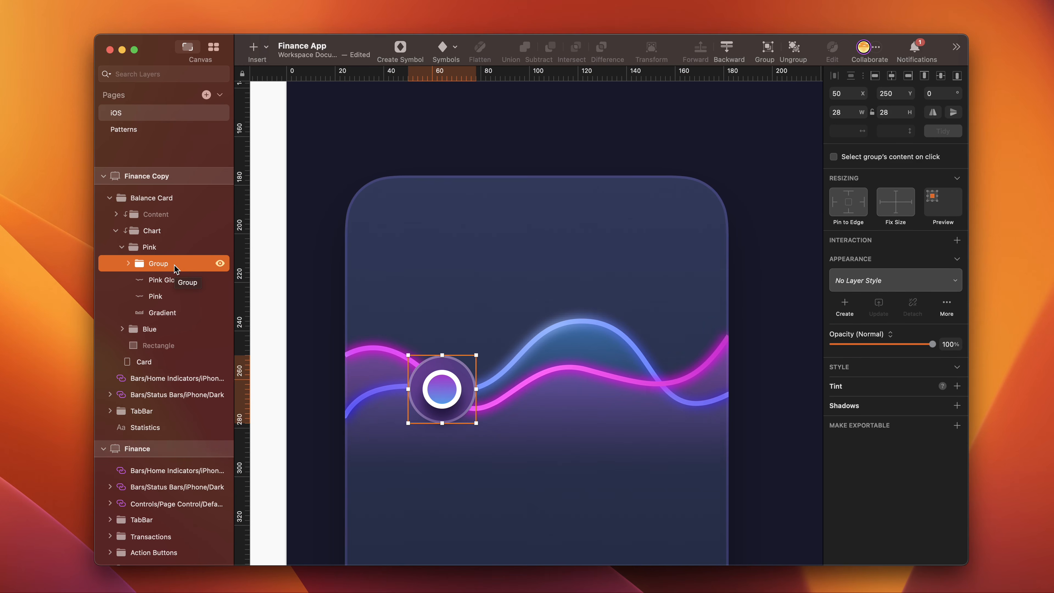
double_click(163, 264)
type("Knob")
key("Return")
left_click_drag(155, 264, 150, 234)
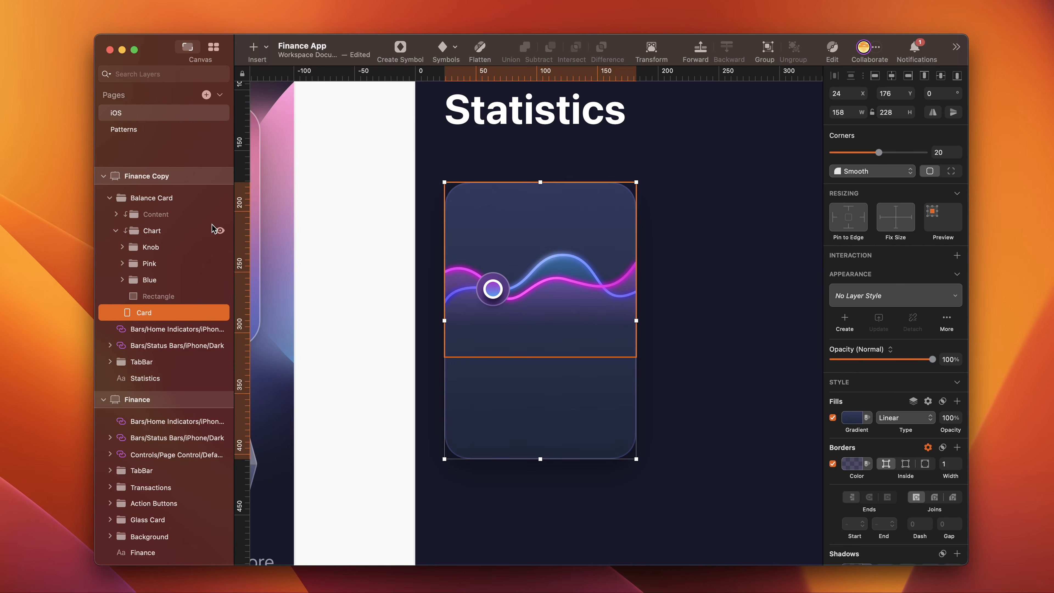
- Show the Content group in the Balance Card and hide the grey rectangle inside it
left_click(220, 214)
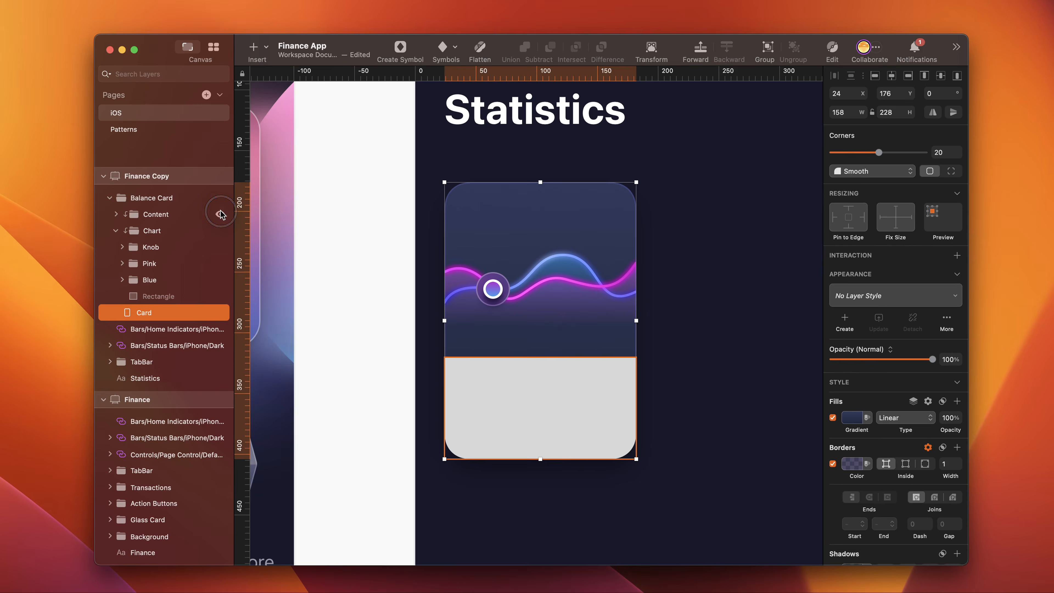
left_click(173, 231)
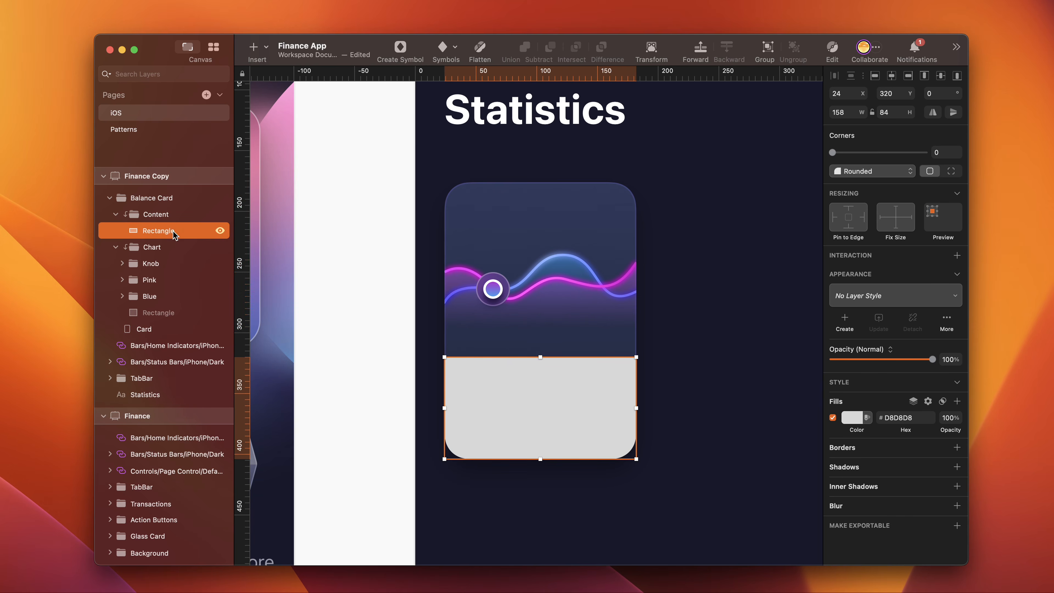
left_click(220, 231)
- Add a text layer reading "Balance" below the charts on the card
key("t")
left_click(473, 358)
type("Balance")
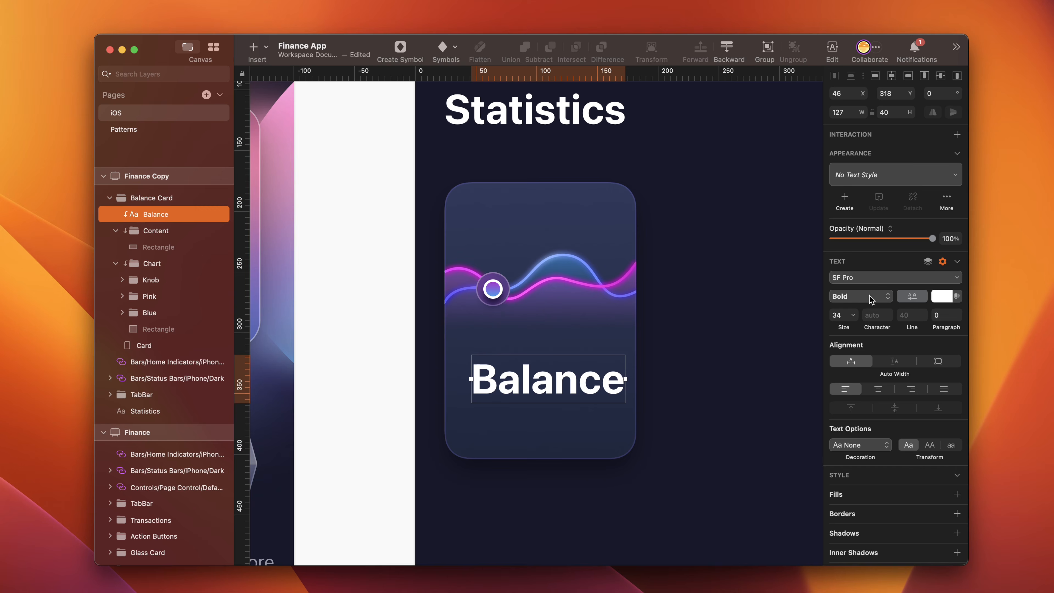
- Set the Balance text to Semibold weight and size 13
left_click(868, 296)
left_click(851, 273)
left_click(838, 376)
type("13")
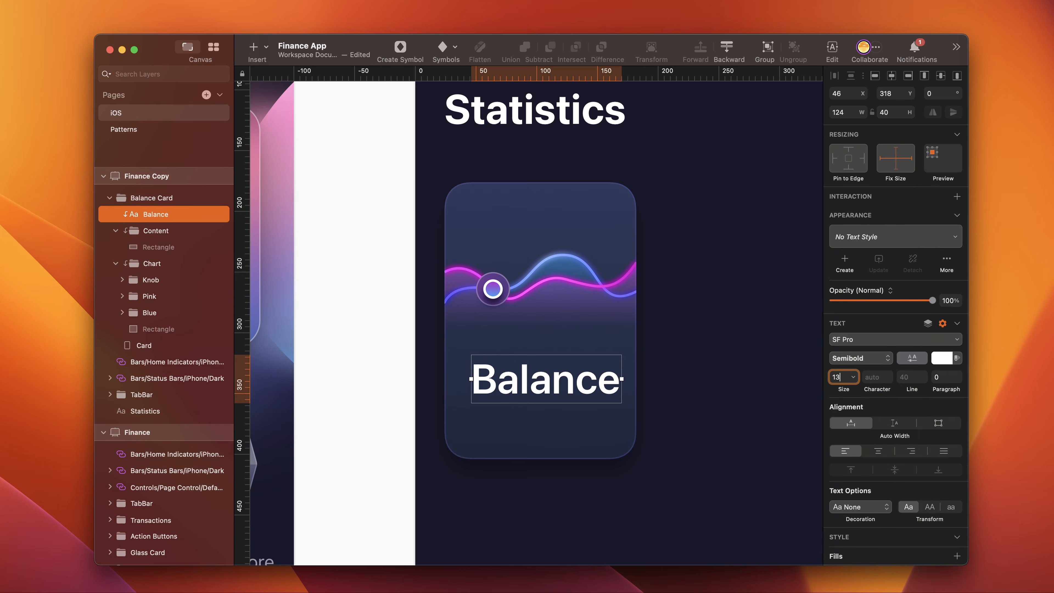
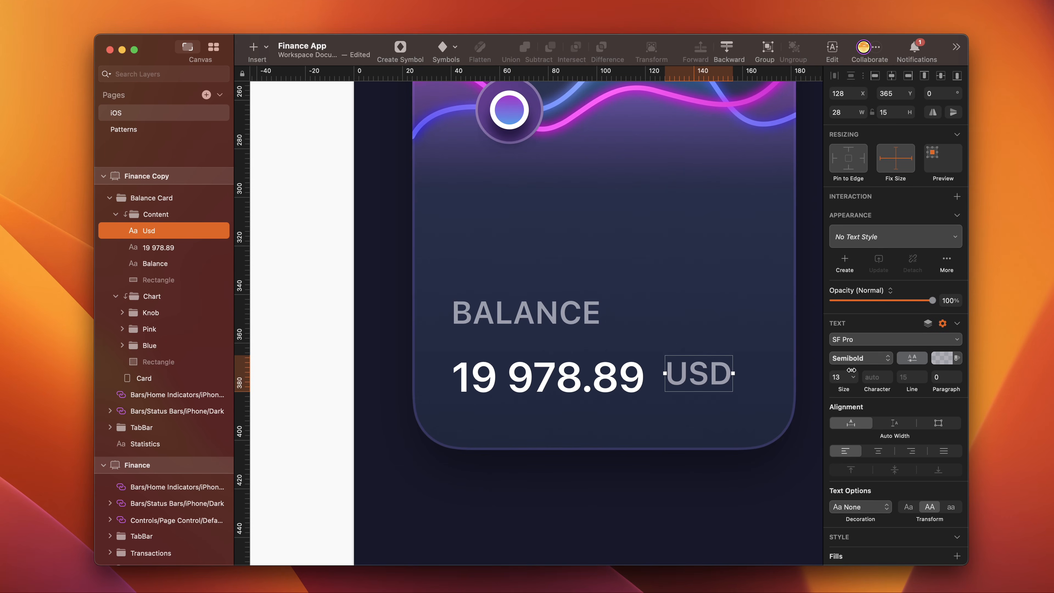
- Set the USD text to Medium weight and size 15, and move it closer to the 19 978.89 amount
left_click(881, 358)
left_click_drag(845, 380, 818, 381)
type("15")
left_click(714, 381)
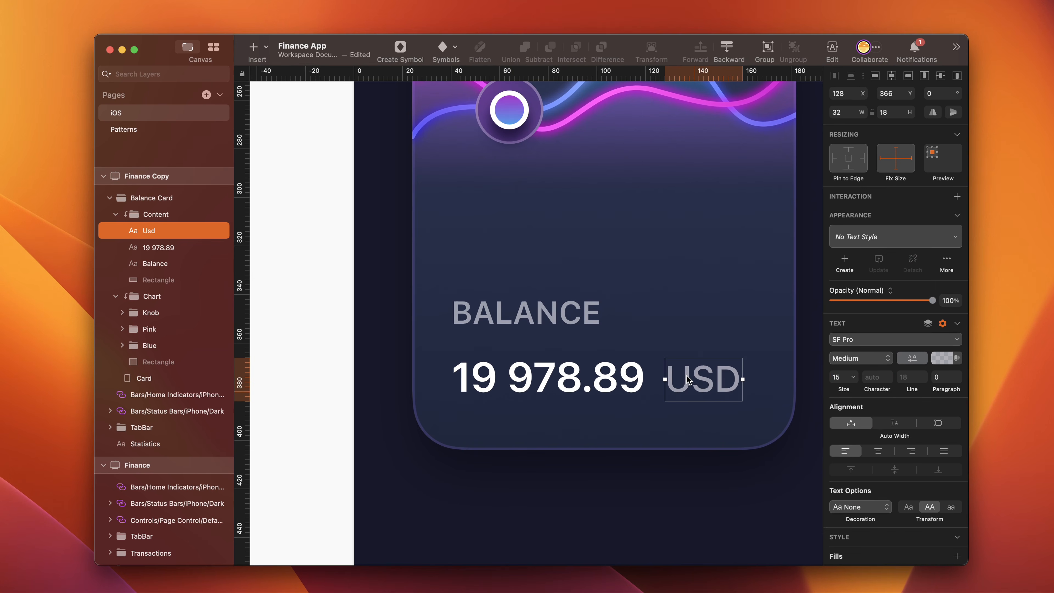
key("alt")
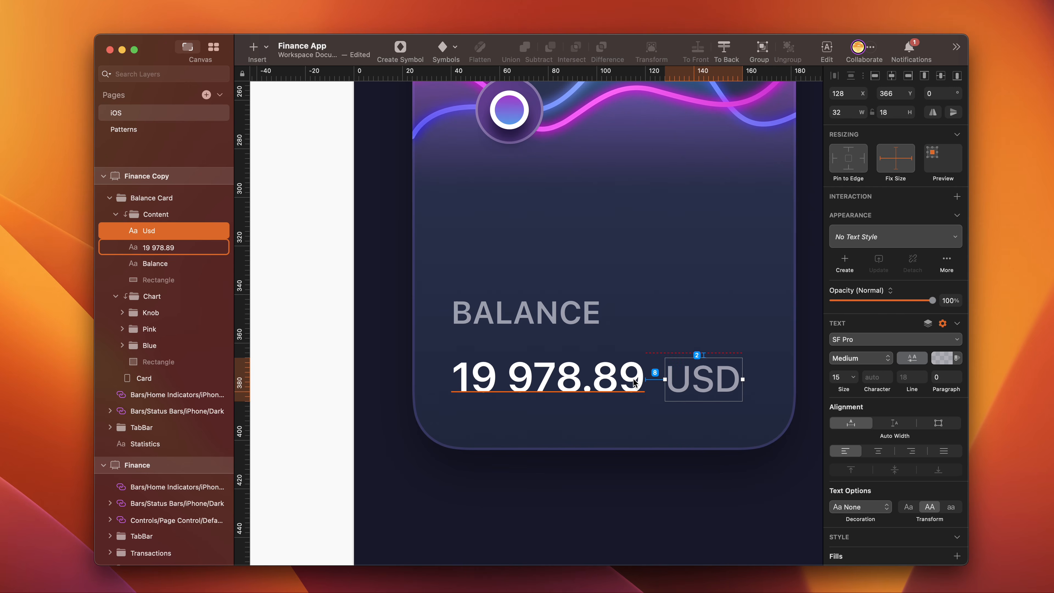
scroll(539, 390, "right", 3)
scroll(539, 391, "up", 1)
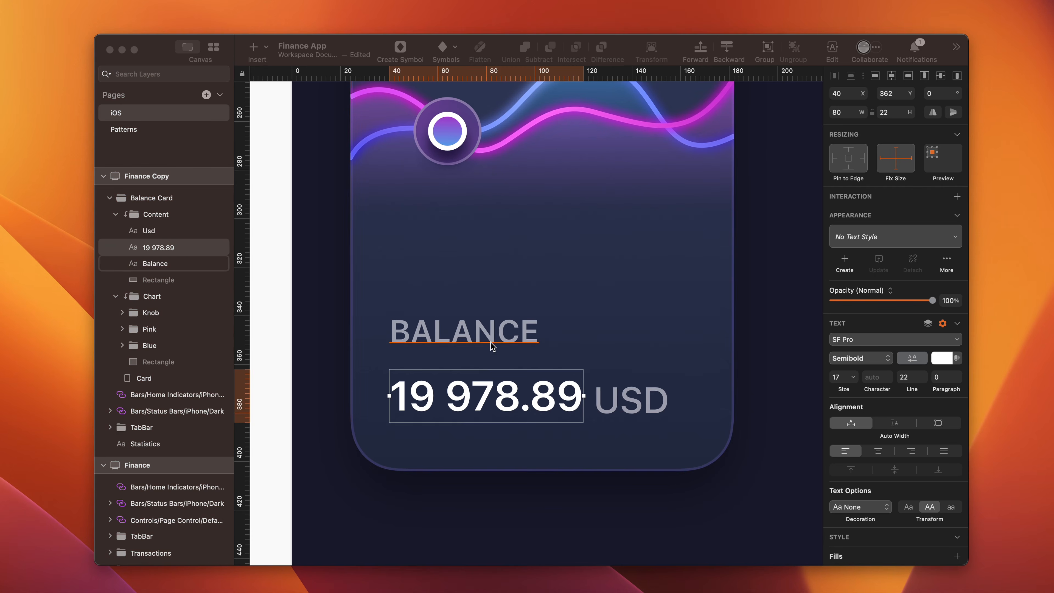
- Check the spacing of the Balance label and the amount against the surrounding elements of the card
left_click(486, 336)
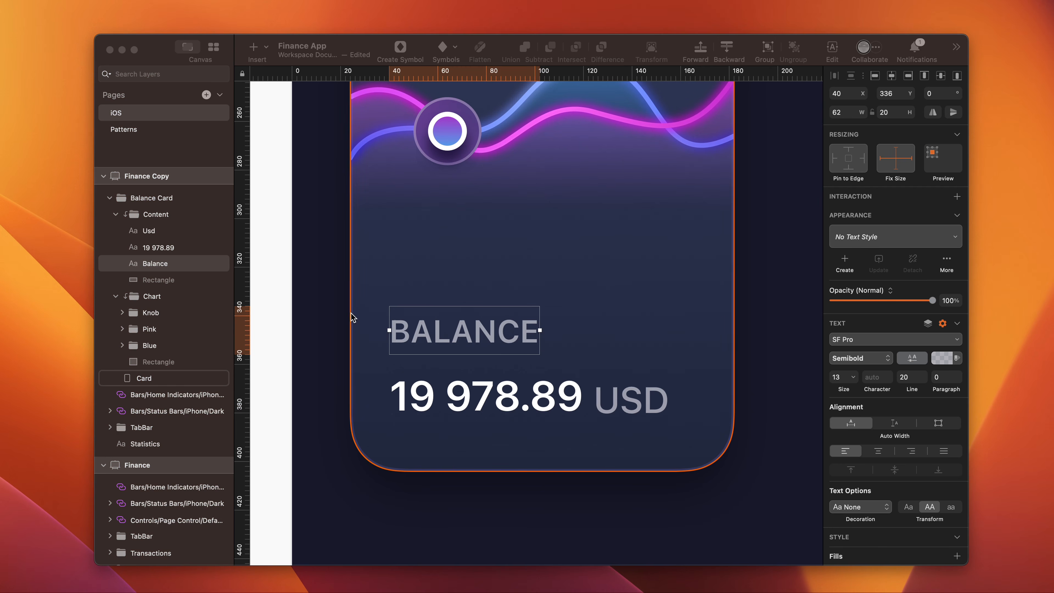
left_click(386, 287)
key("alt")
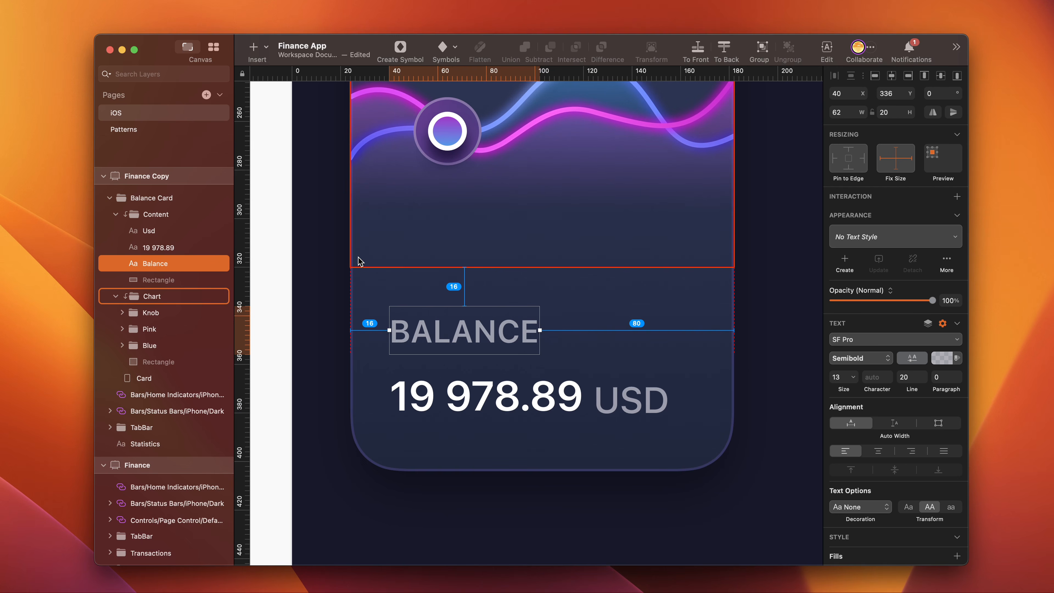
left_click(400, 394)
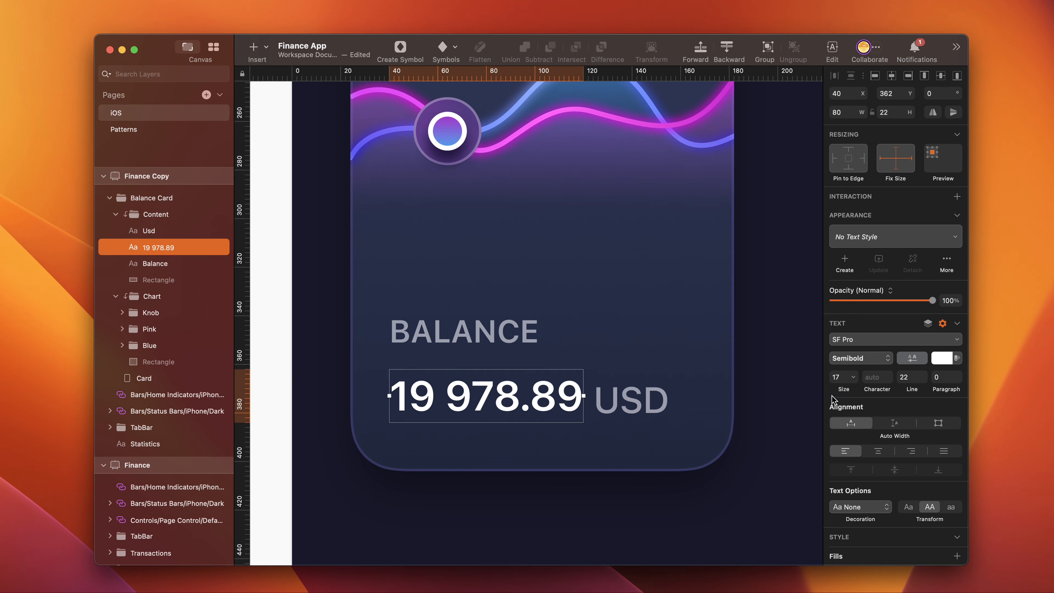
key("alt")
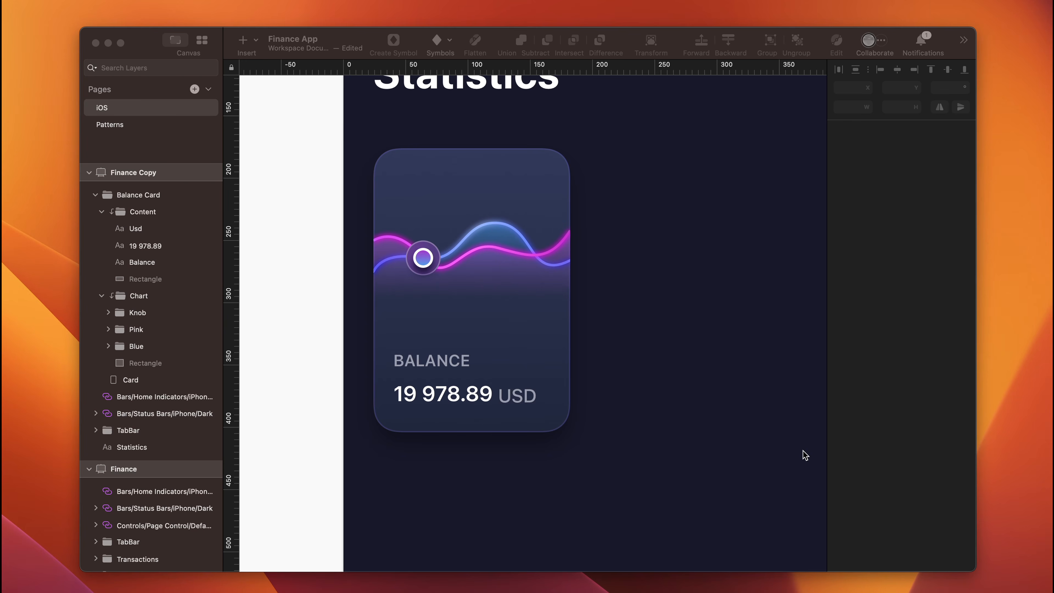
- Duplicate the Balance Card group and place the copy below the original at Y 428
left_click(455, 267)
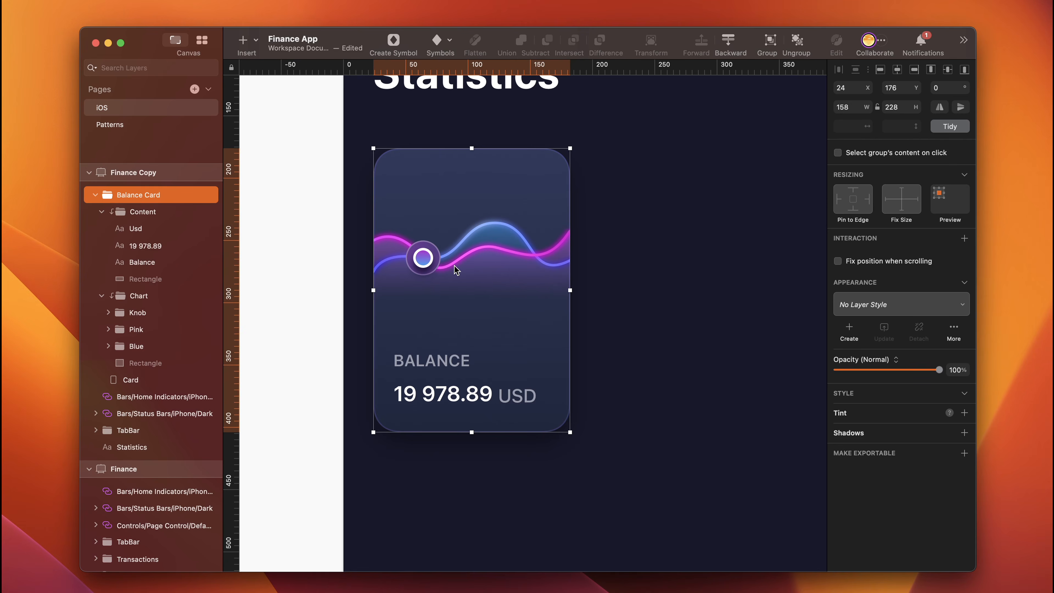
key("super+d")
scroll(518, 346, "down", 5)
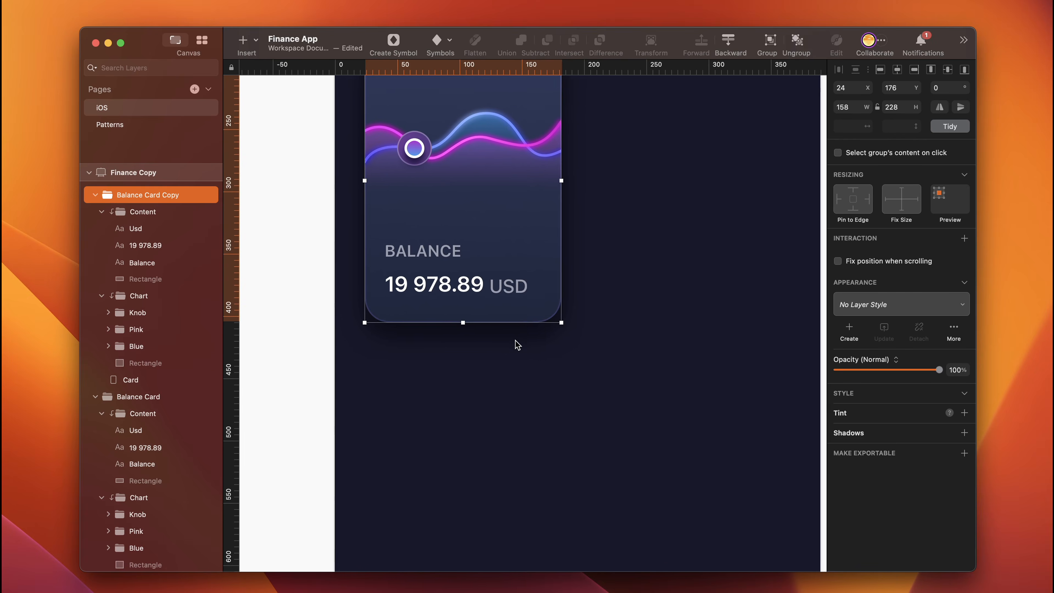
left_click_drag(493, 162, 492, 472)
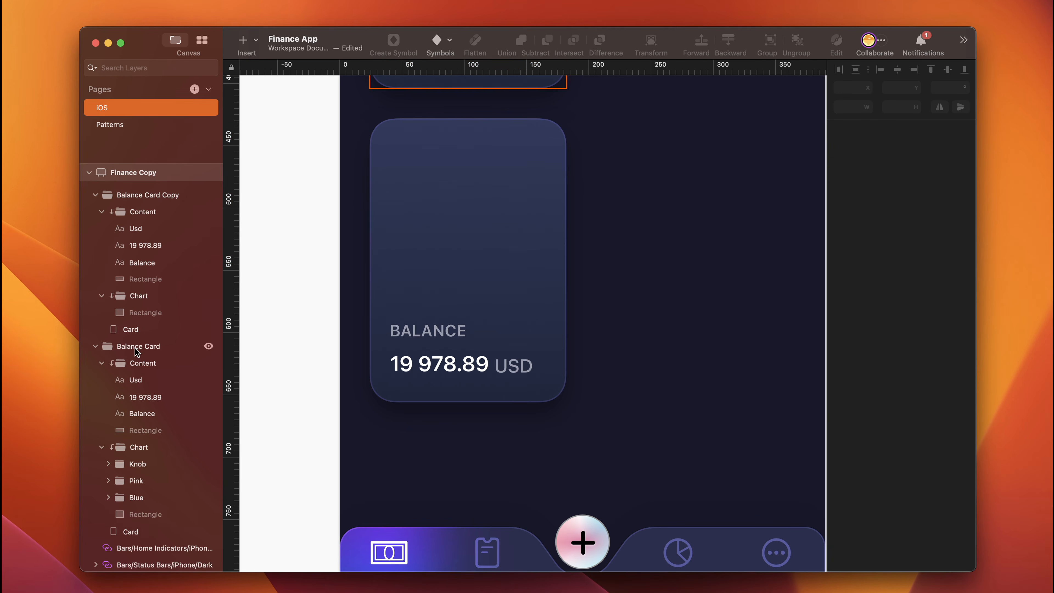
- Clear the Knob, Pink and Blue groups from the copied card's Chart group and draw a 90 × 90 circle on the card
key("o")
left_click_drag(401, 146, 525, 268)
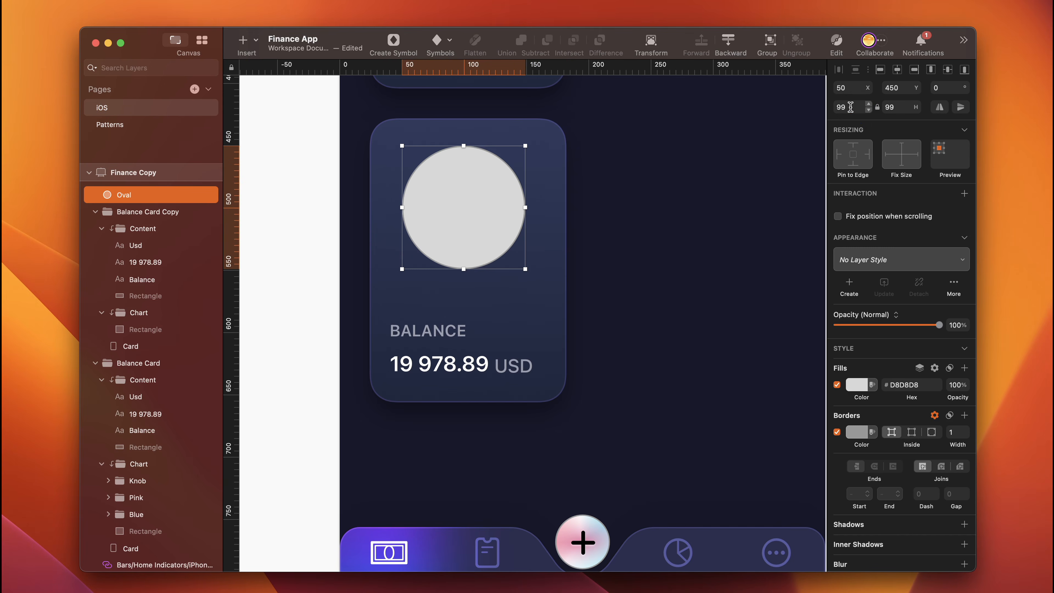
left_click(850, 107)
type("90")
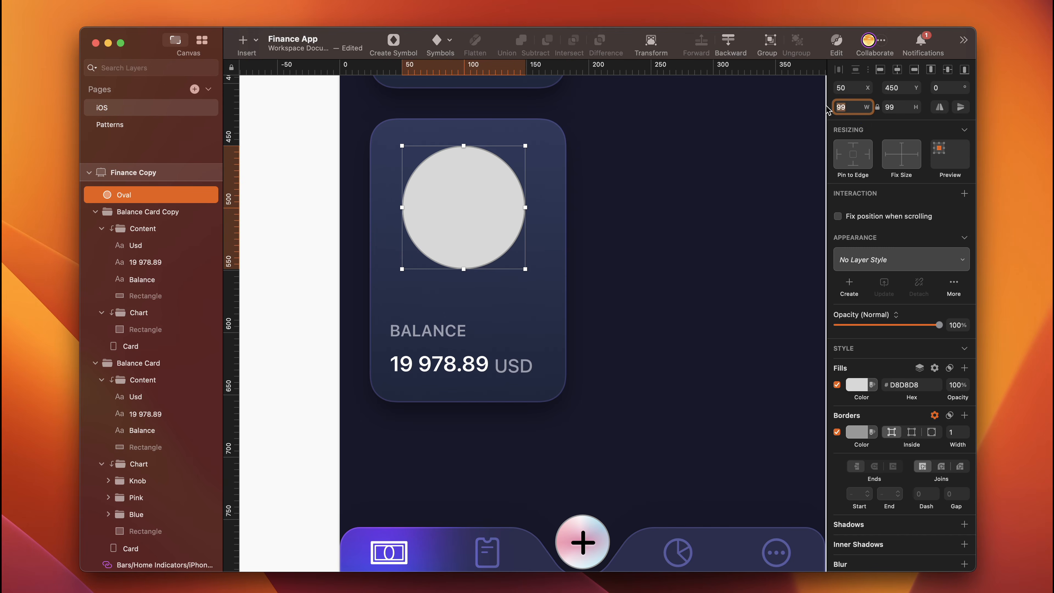
key("Return")
- Move the oval into the copied card's Chart group above the rectangle and centre it horizontally on that rectangle
left_click_drag(132, 201, 156, 328)
left_click(156, 329, "shift")
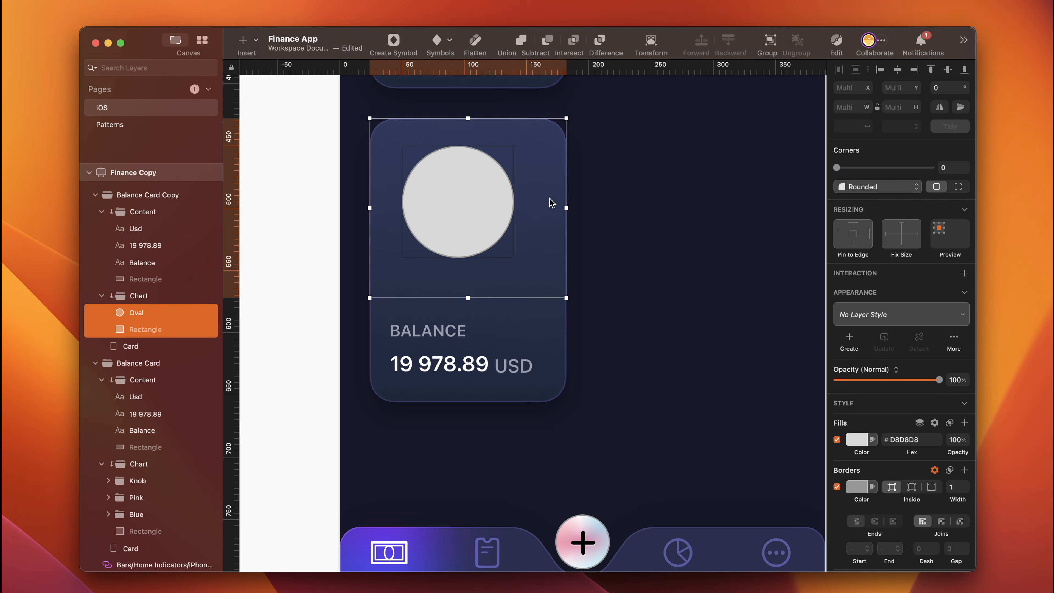
left_click(897, 70)
key("Escape")
- Measure the oval's distance from the card edges and nudge it down to Y 458
left_click(146, 312)
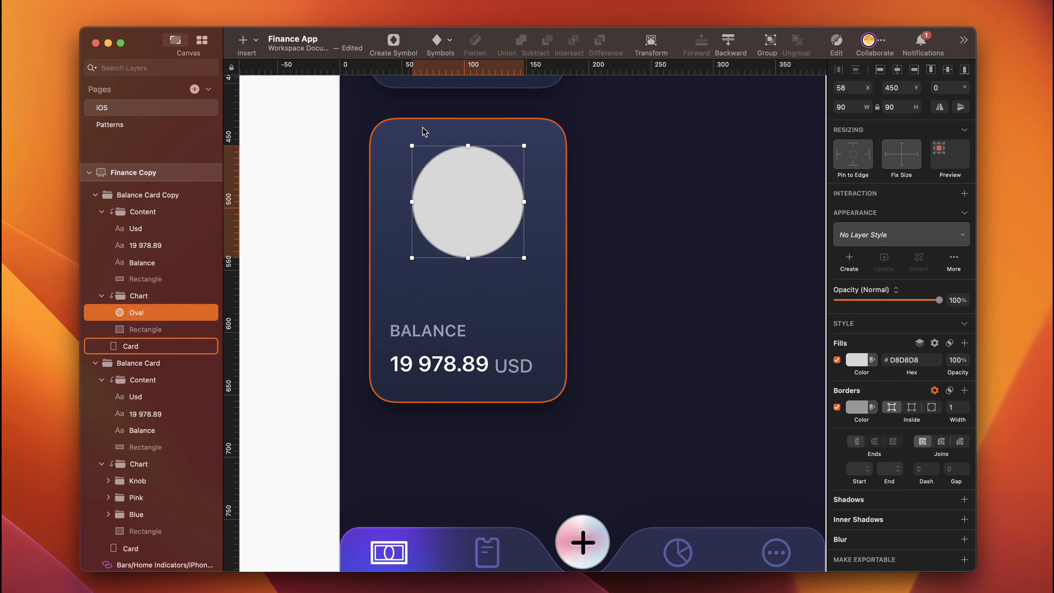
key("alt")
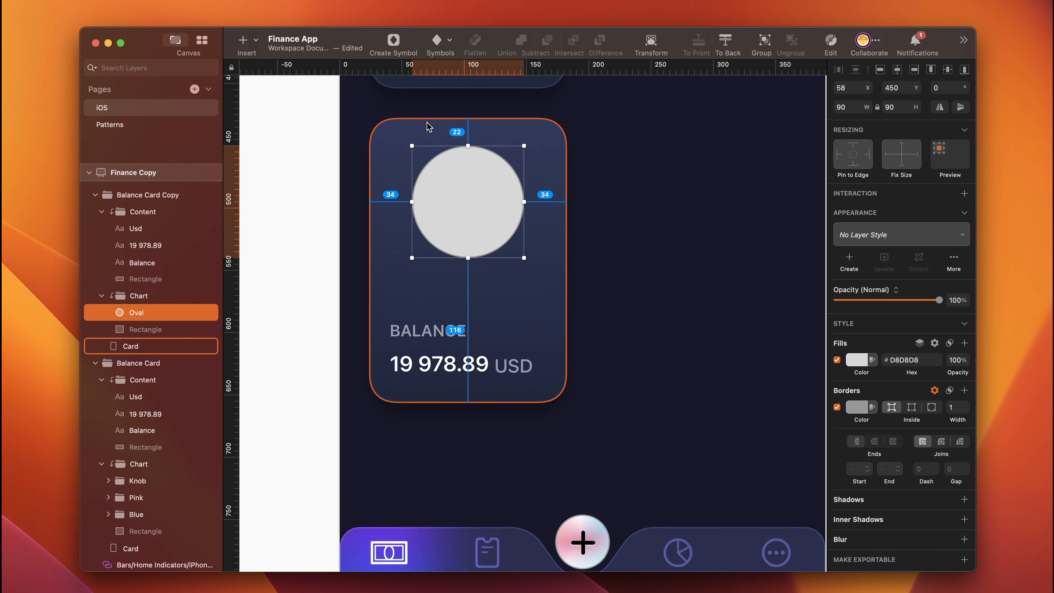
key("Down")
key("Down")
key("Down")
key("Down")
key("Down")
key("Down")
key("Down")
key("Down")
key("Down")
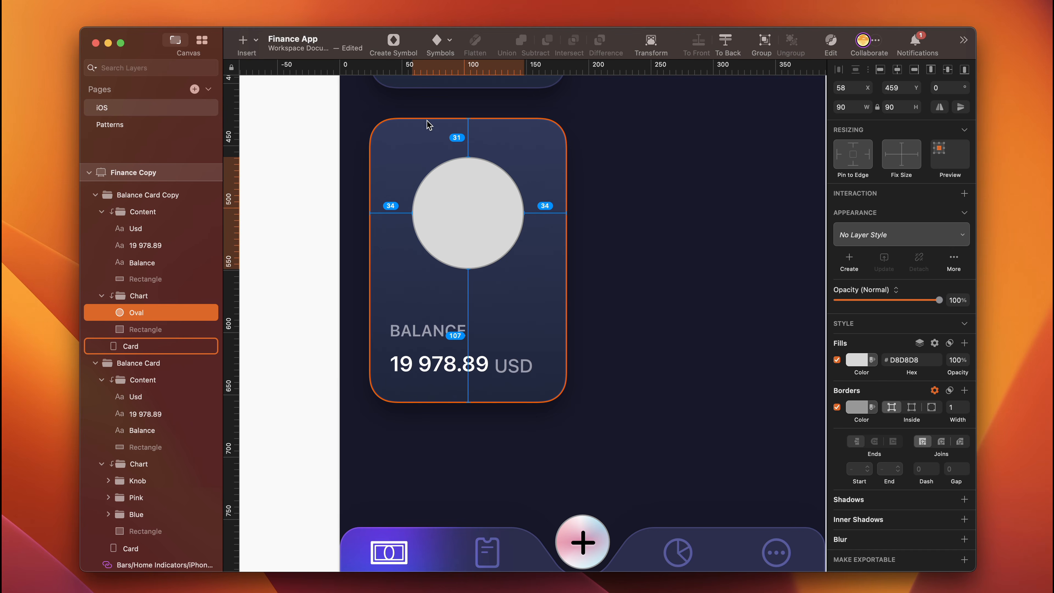
key("Up")
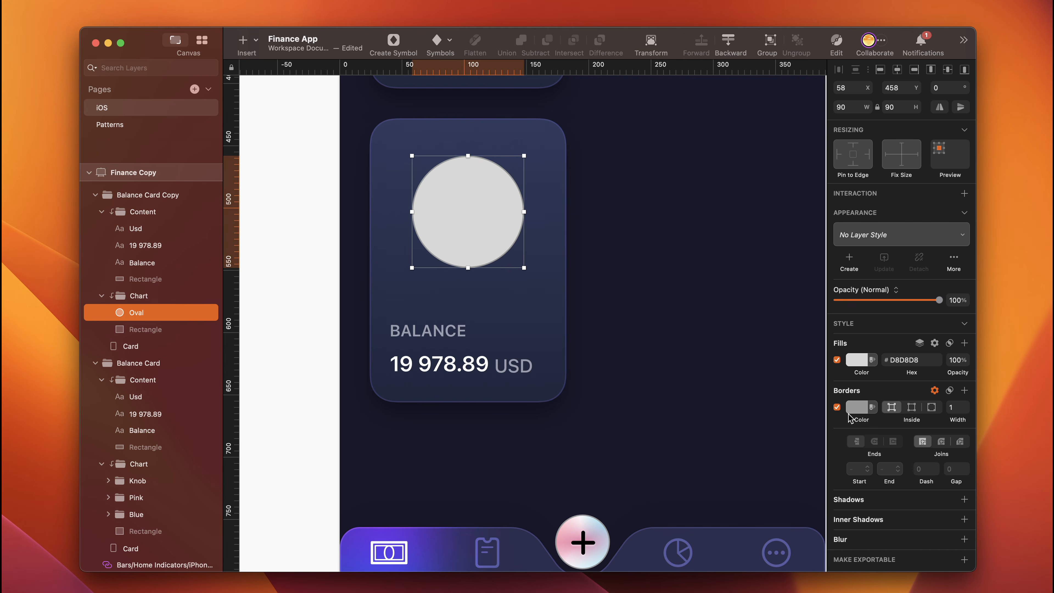
- Give the oval a centred border of width 20 and duplicate the layer, hiding the copy
left_click(955, 407)
type("20")
key("Return")
left_click(911, 407)
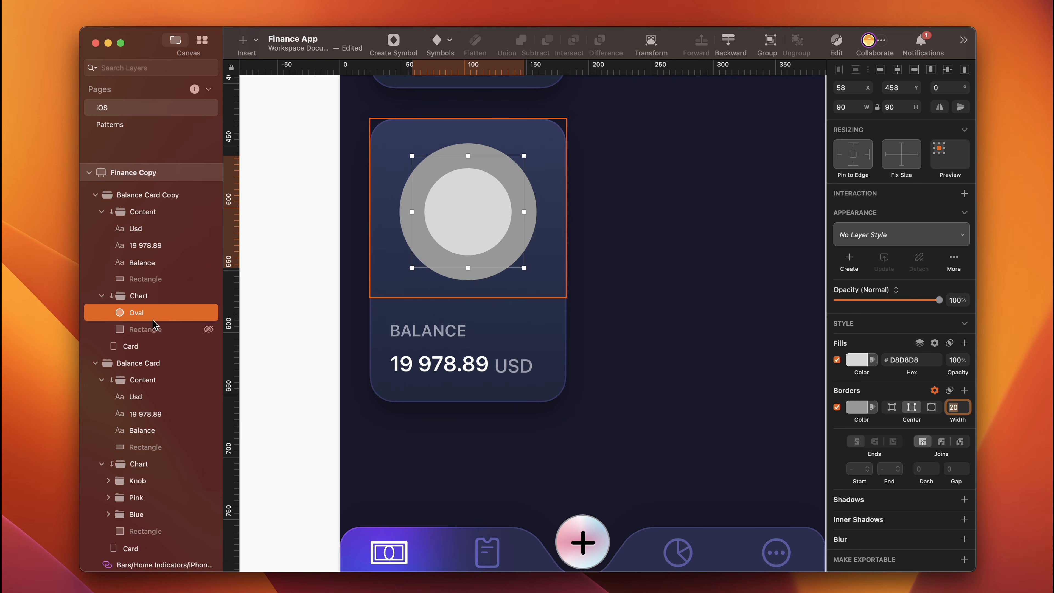
key("super+d")
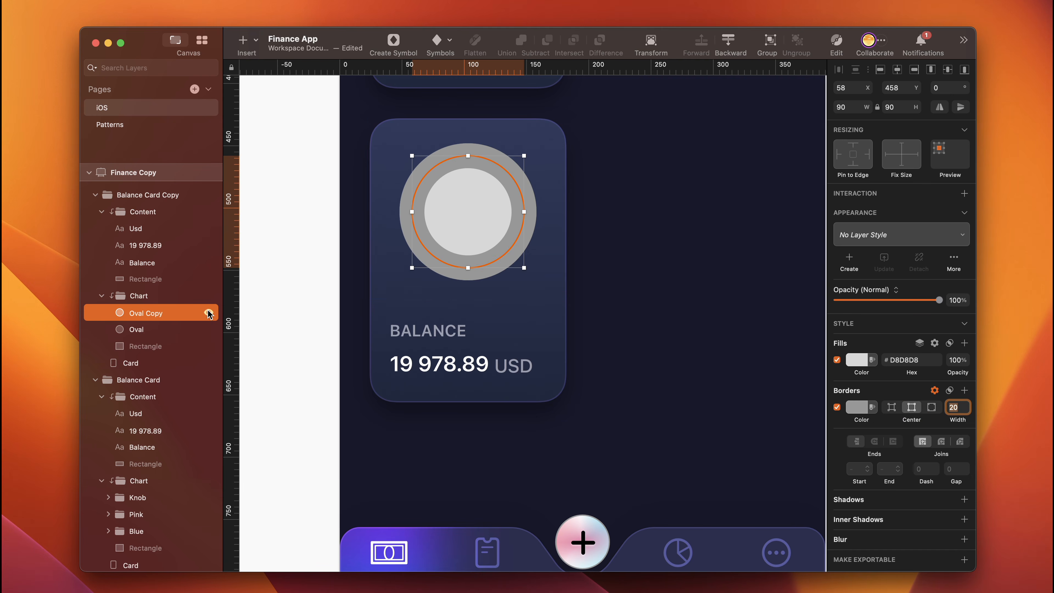
- Convert the visible lower oval to outlines and rename the resulting shape Ring
left_click(149, 331)
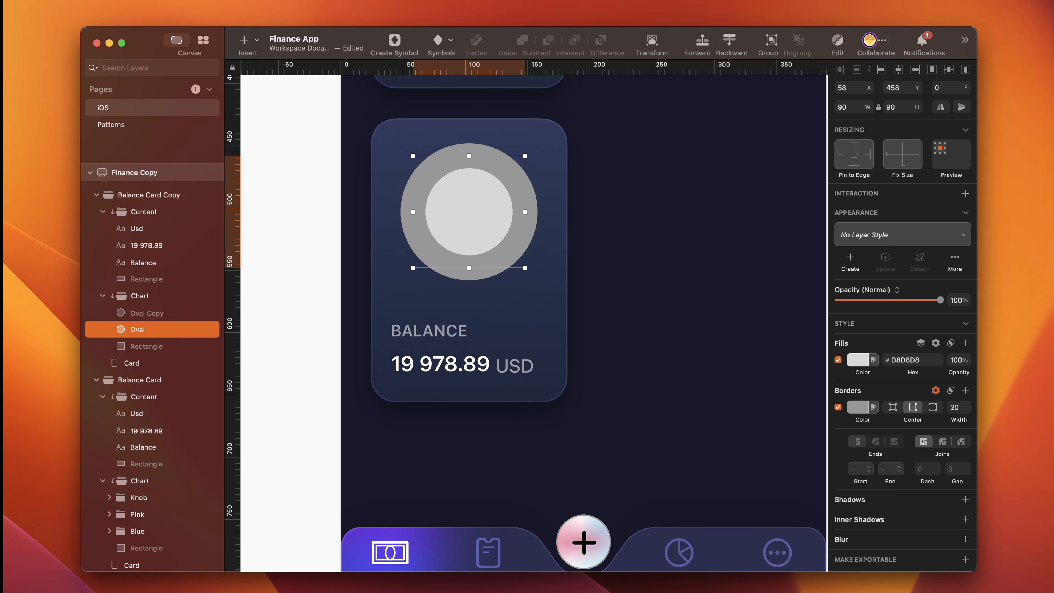
left_click(2, 1)
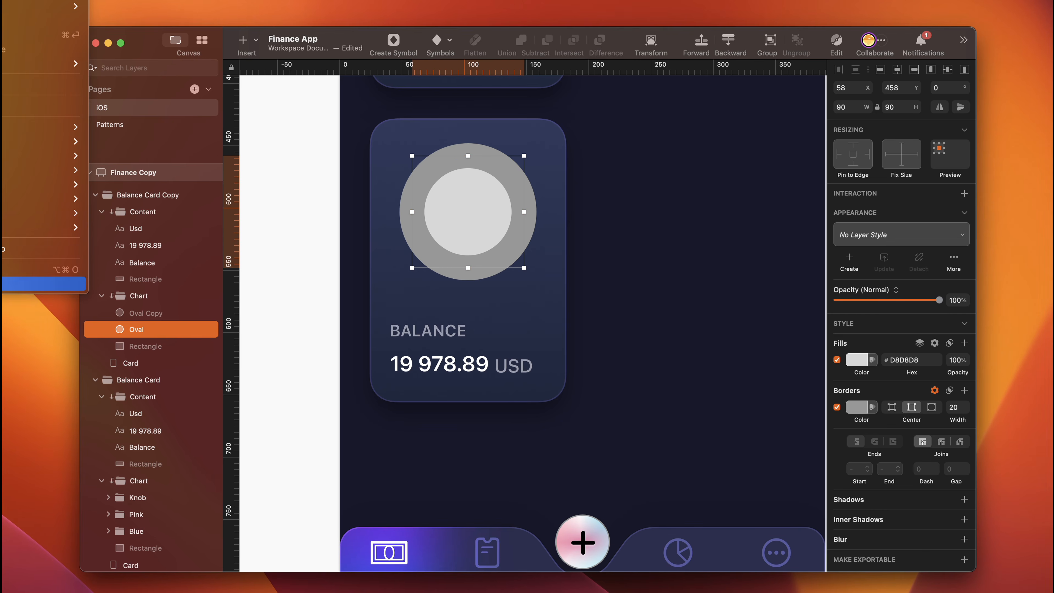
left_click(42, 269)
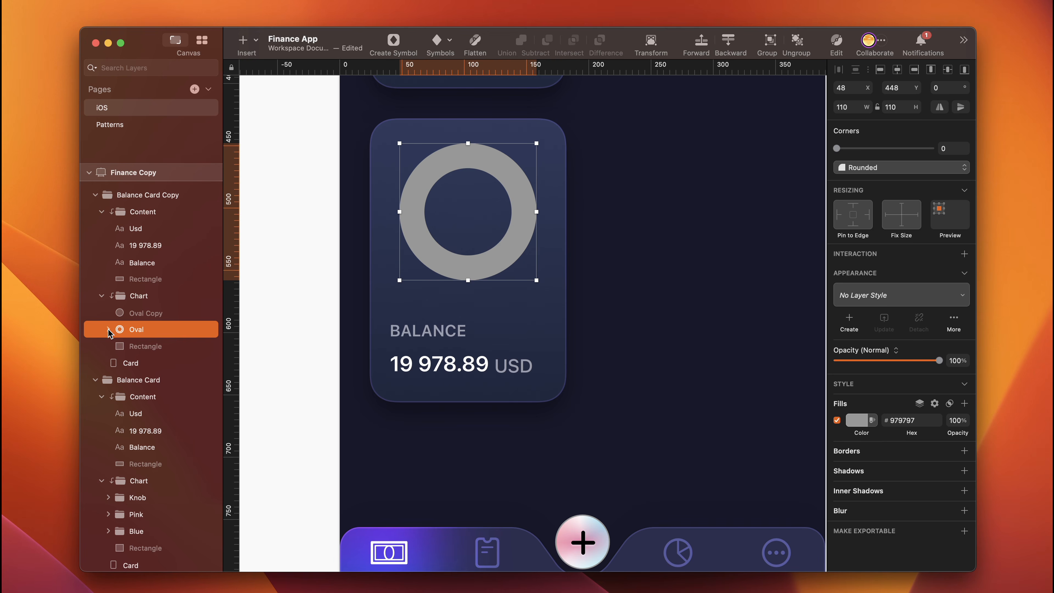
left_click(109, 329)
left_click(108, 329)
left_click(141, 332)
type("R")
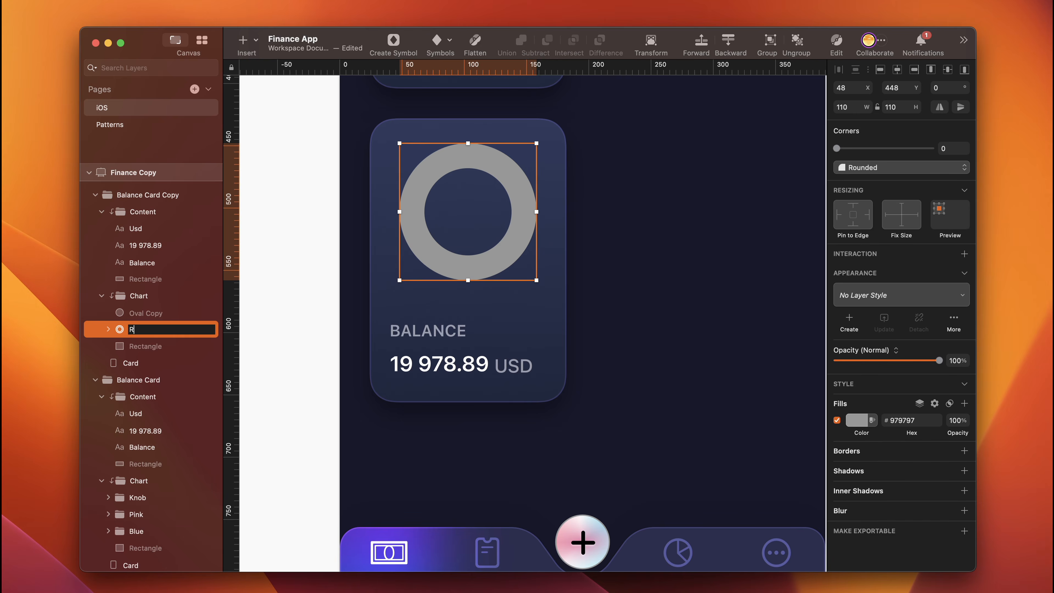
type("ing")
key("Return")
- Set the Ring's fill colour to 343F63
left_click(915, 421)
type("34")
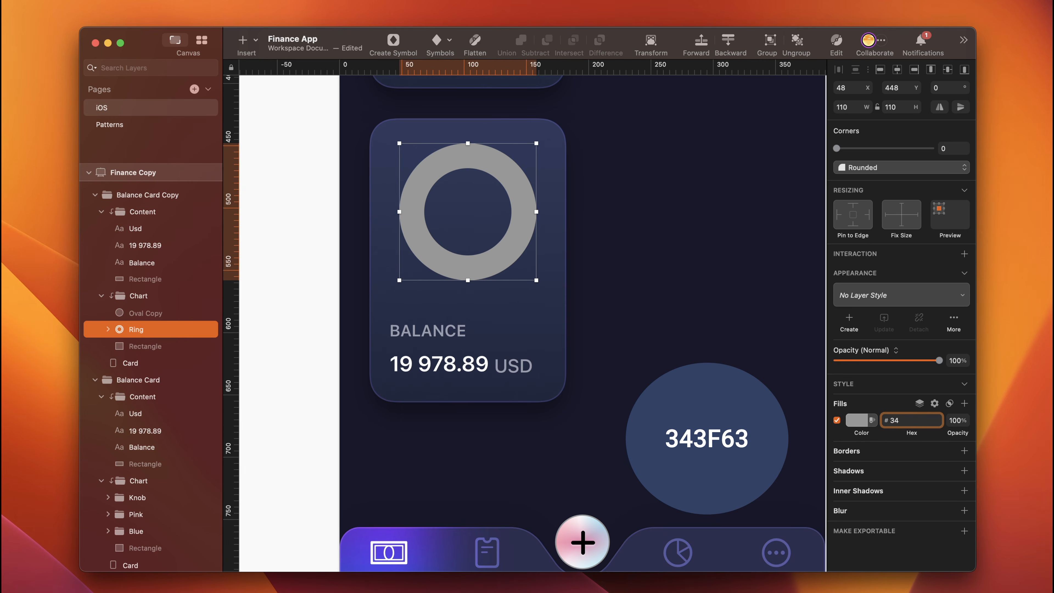
type("3f63")
key("Return")
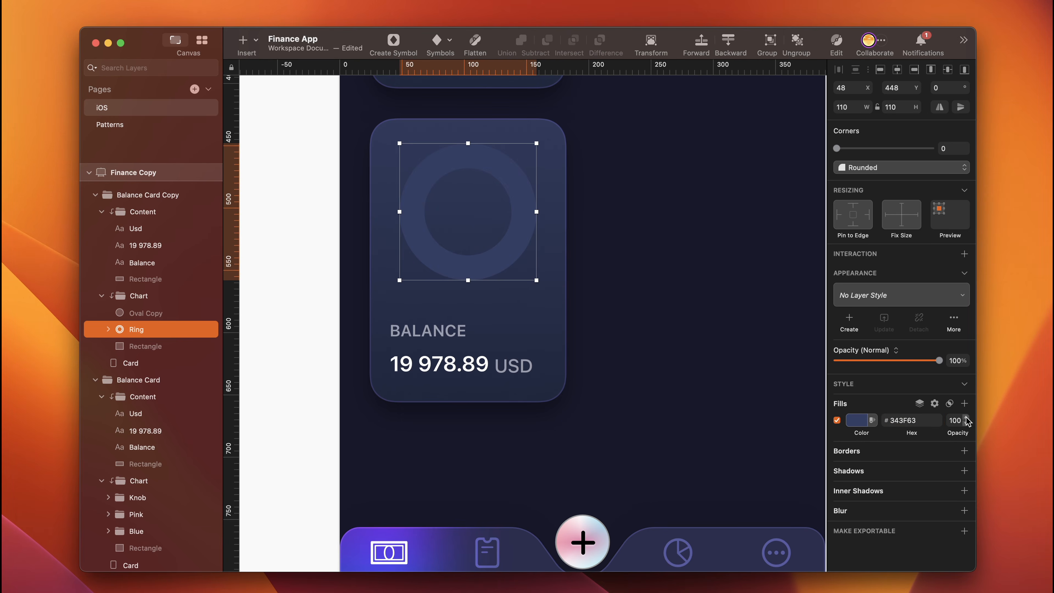
- Add a centred border of width 2 to the Ring in semi-transparent white and change its blend mode
left_click(849, 453)
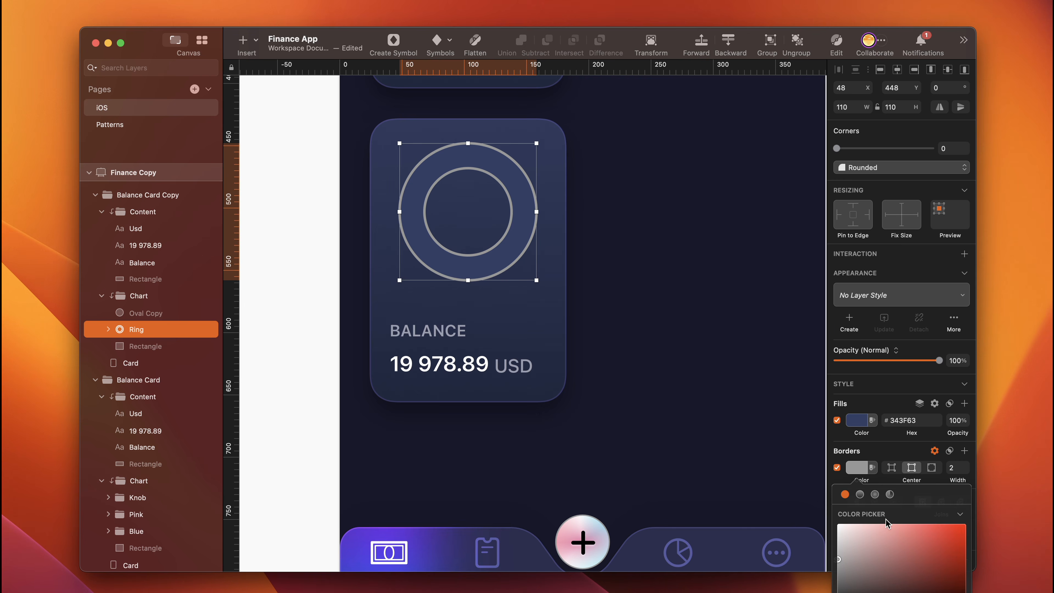
left_click(839, 525)
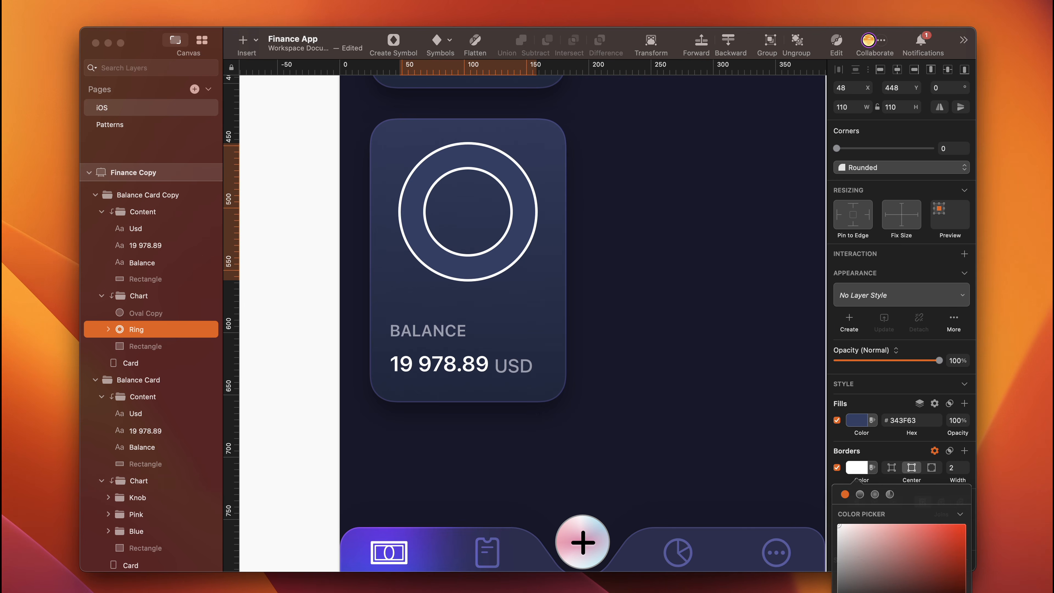
key("Return")
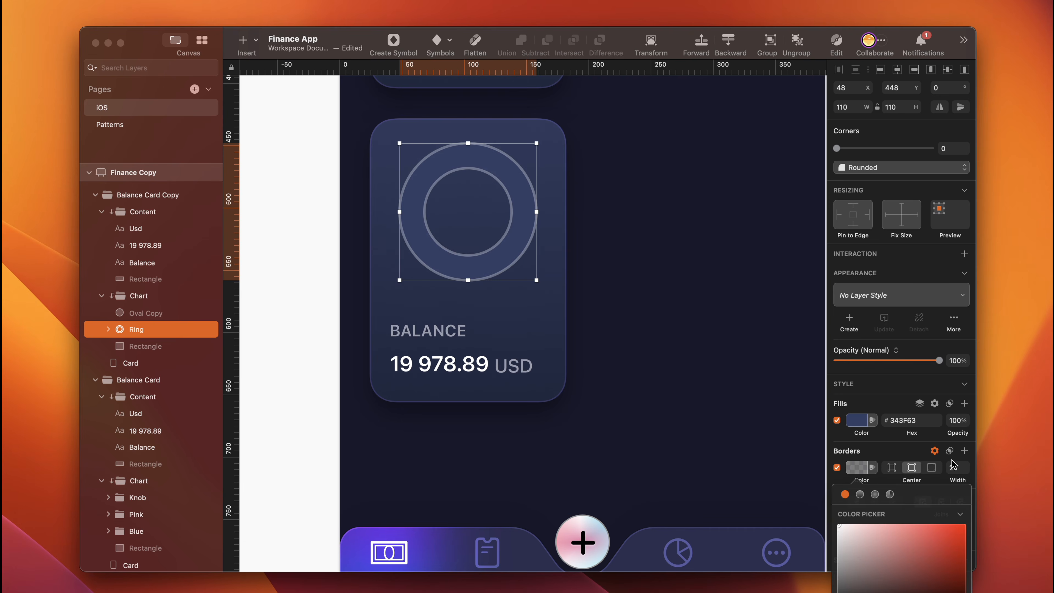
left_click(949, 451)
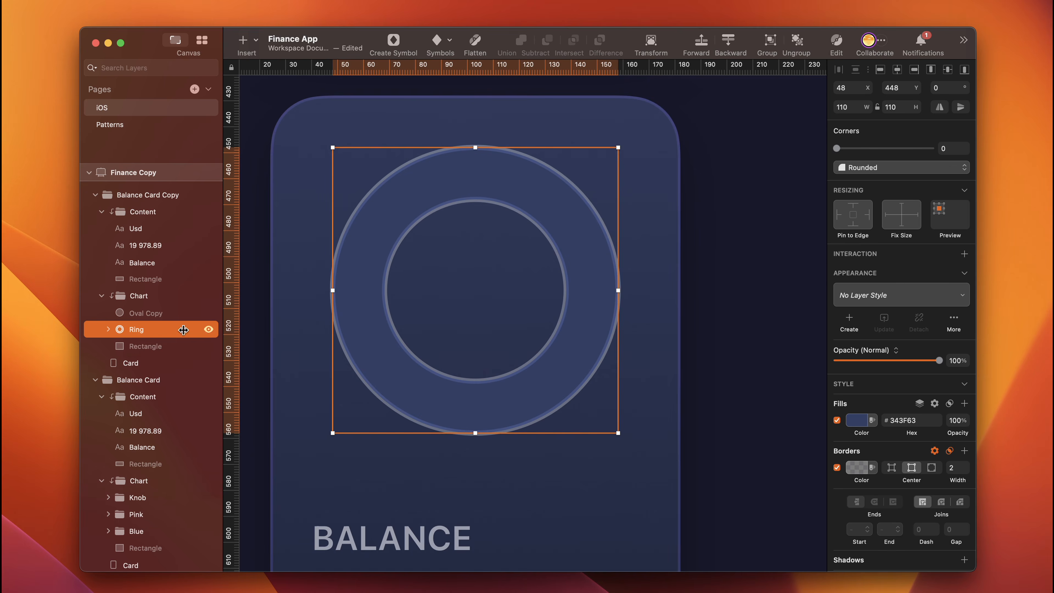
- Show the hidden oval copy above the Ring and rename it Progress
left_click(159, 315)
left_click(208, 312)
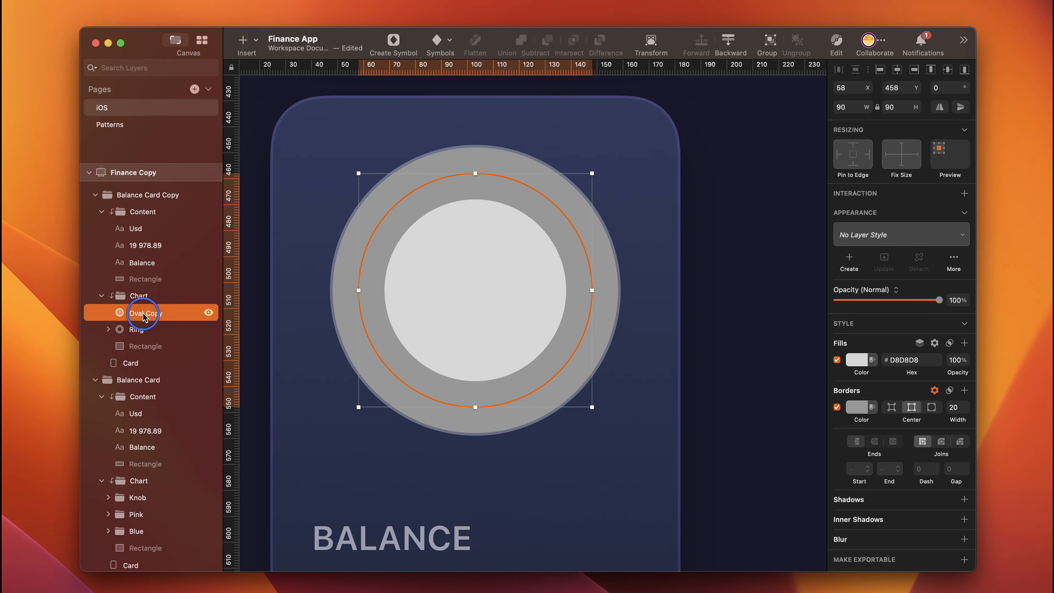
double_click(145, 312)
type("Pr")
type("ogress")
key("Return")
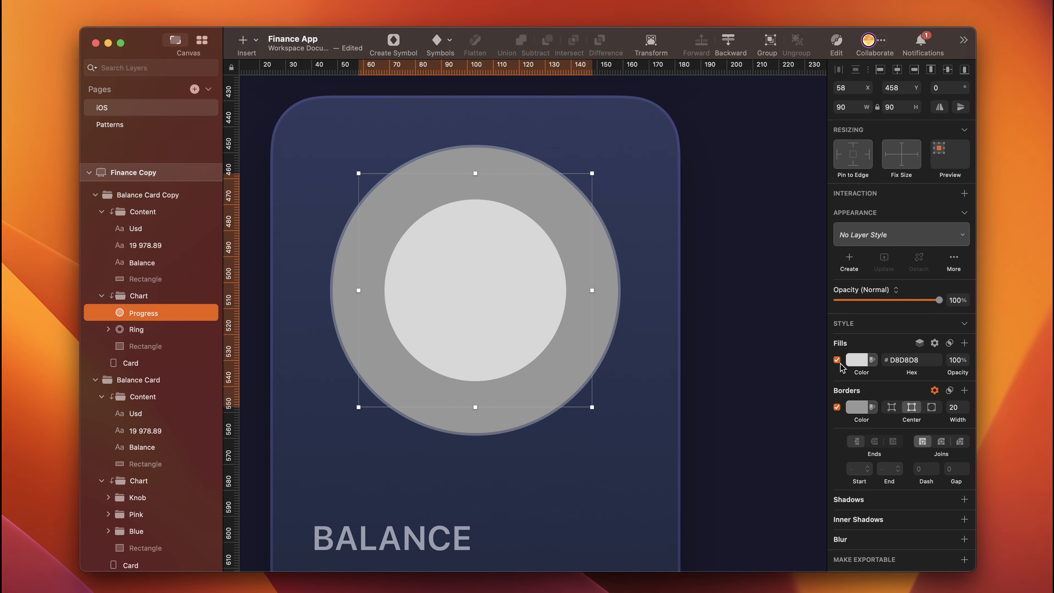
- Remove the fill from the Progress oval and set its border dash to 10
left_click(840, 363)
key("BackSpace")
left_click(926, 441)
type("10")
key("Return")
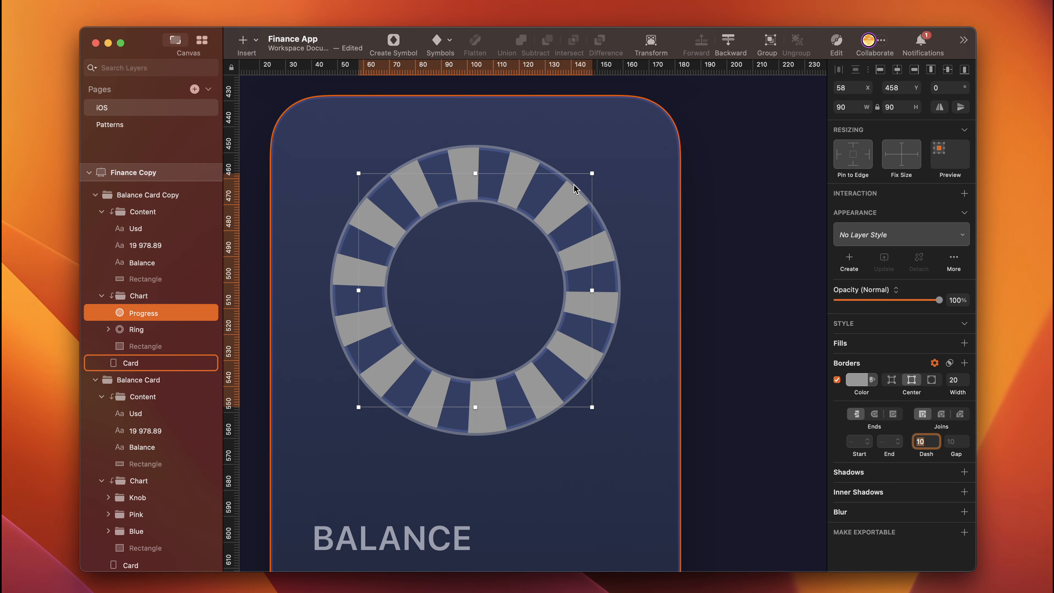
- Try gap values of 20, 30 and 10 on the Progress oval's dashed border
left_click(954, 441)
type("20")
key("Return")
type("30")
key("Return")
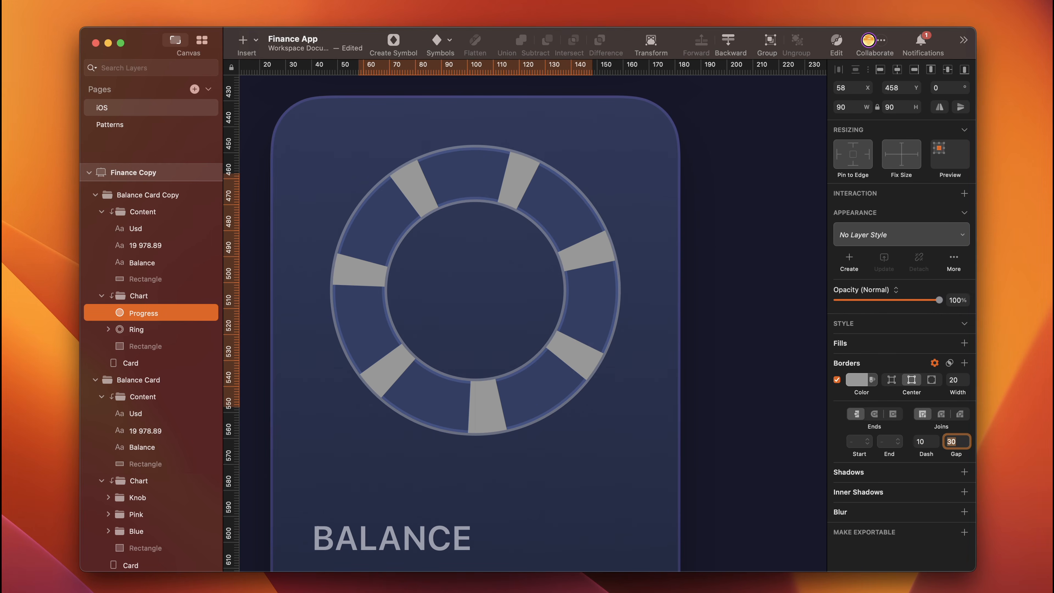
type("10")
key("Return")
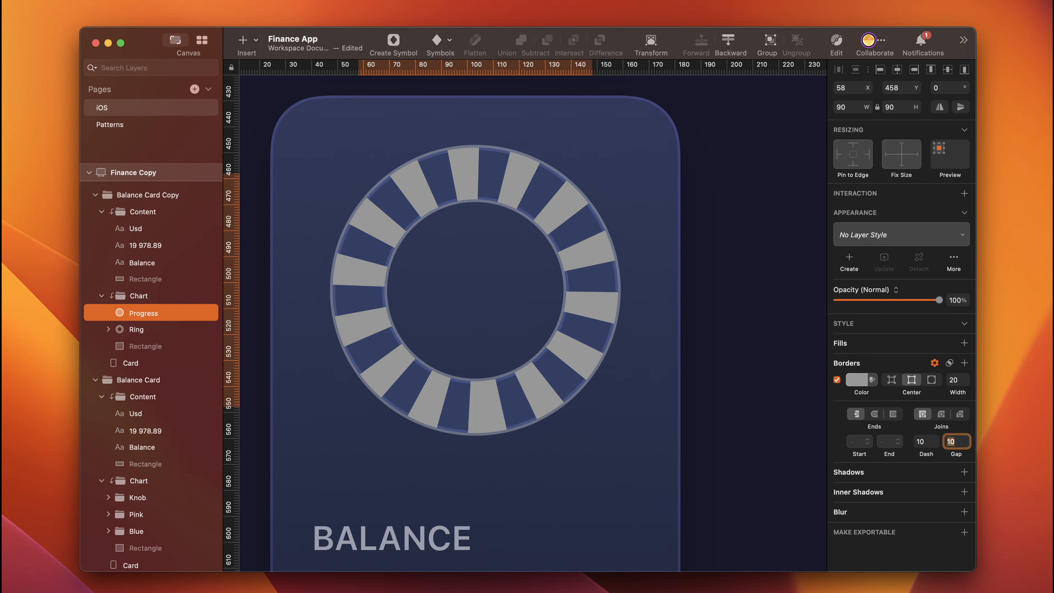
- Try gap values of 1, 3 and 5 on the Progress oval's dashed border
key("BackSpace")
type("1")
key("Return")
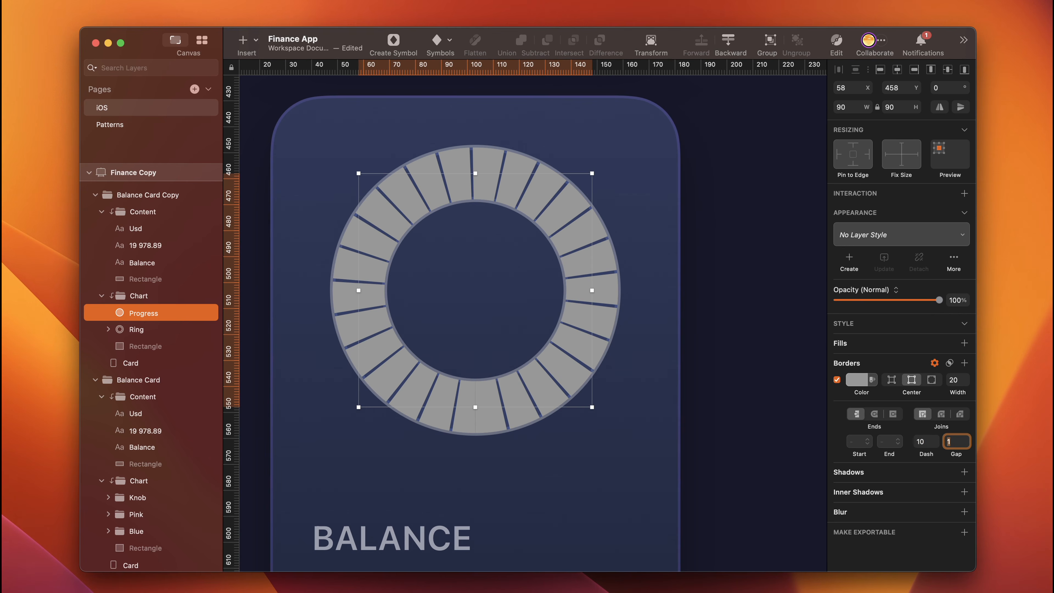
key("Up")
key("Up")
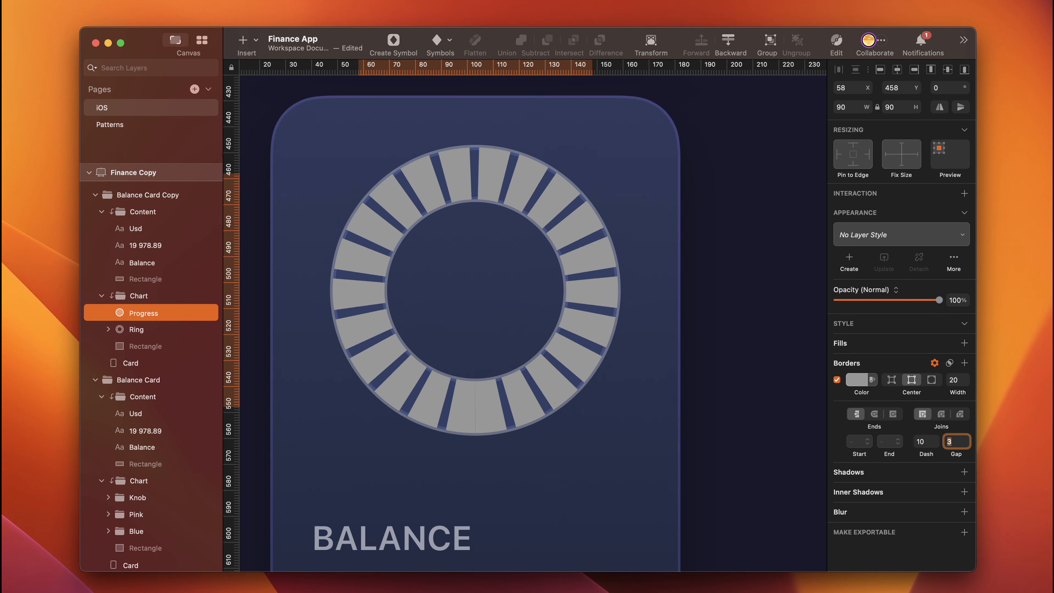
key("Up")
key("Up")
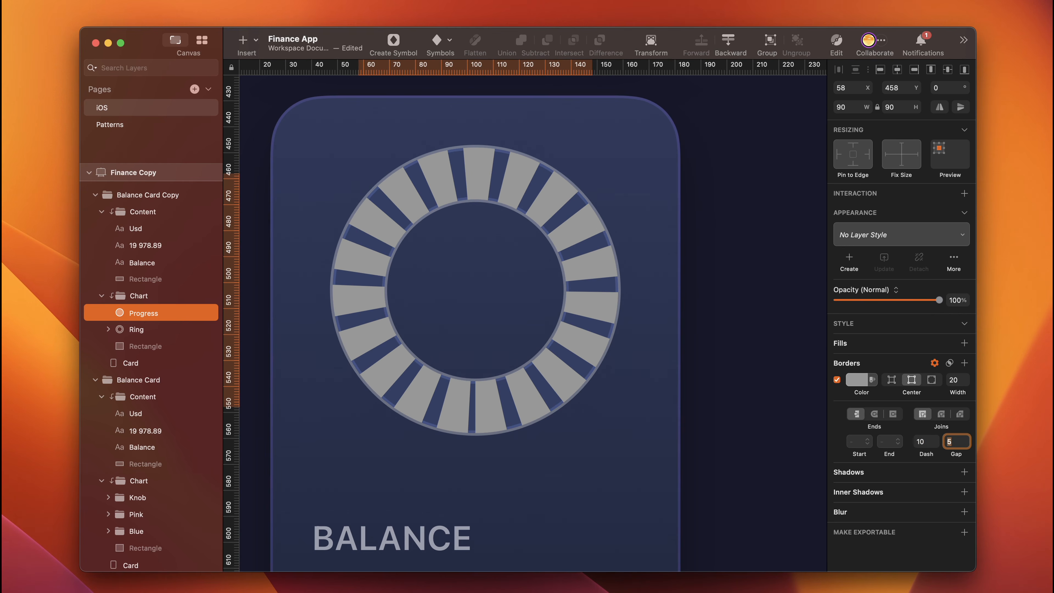
- Try dash lengths of 20 and 1 on the Progress oval's border
left_click(926, 440)
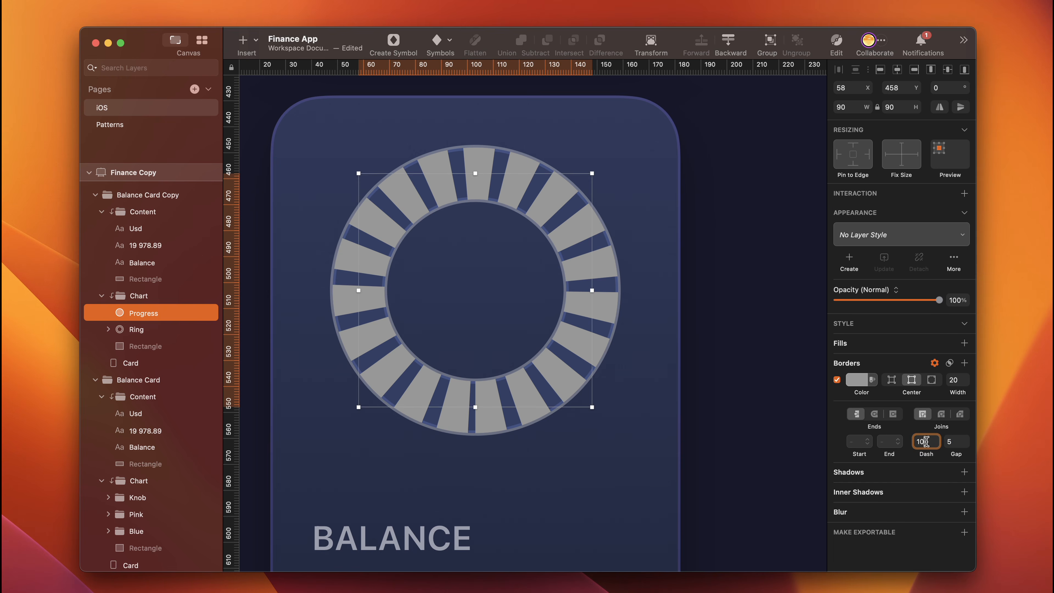
key("shift+Up")
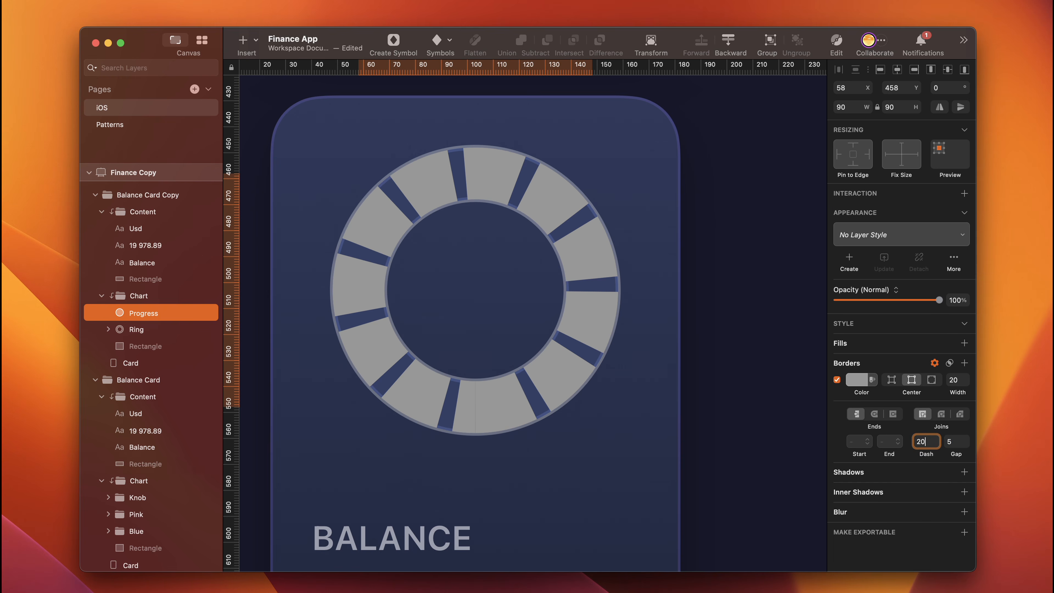
key("shift+Down")
key("Down")
key("Down")
key("Down")
key("Down")
key("Down")
key("Down")
key("Down")
key("Down")
key("Down")
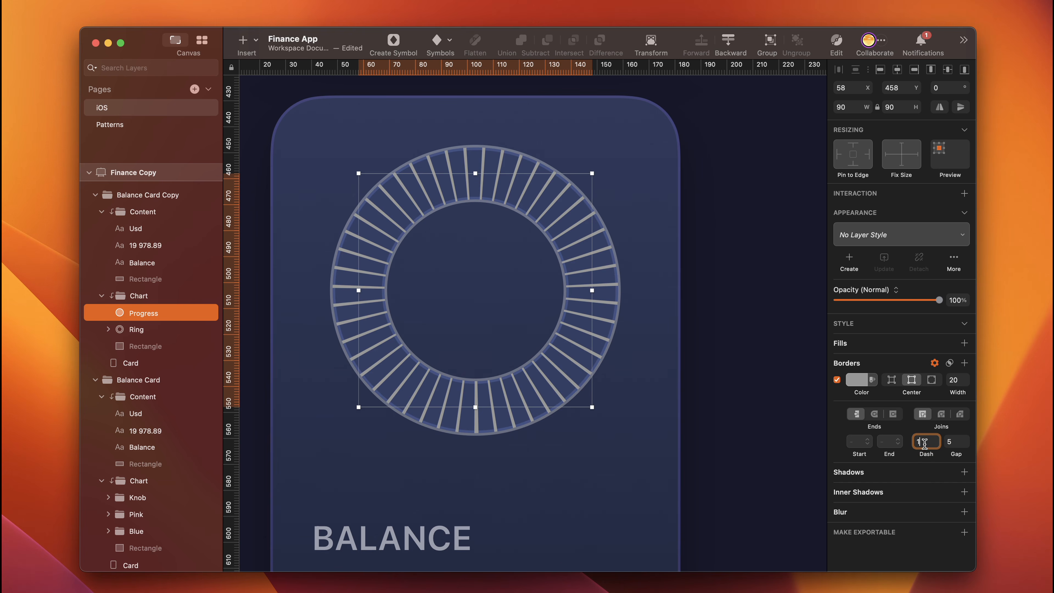
- Set the Progress border's dash to 100 and gap to 350, and give it rounded ends
type("100")
left_click(956, 444)
type("3")
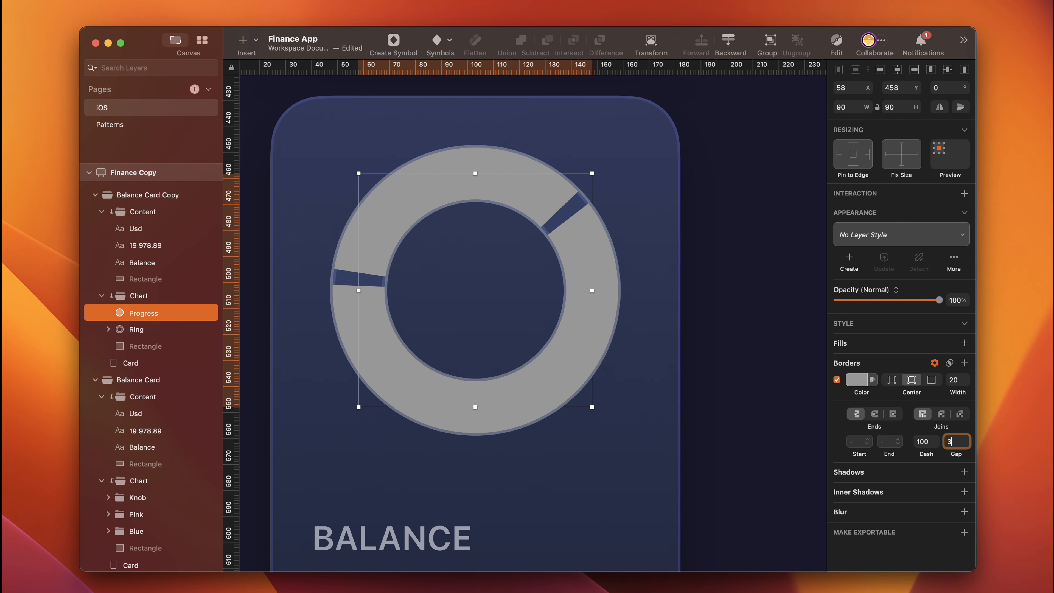
type("50")
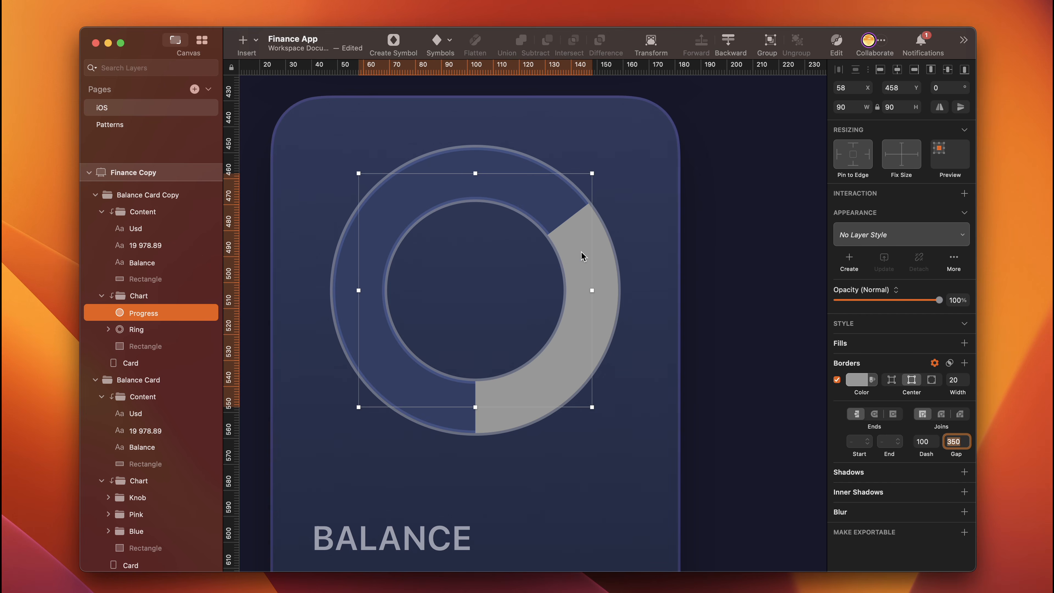
left_click(873, 414)
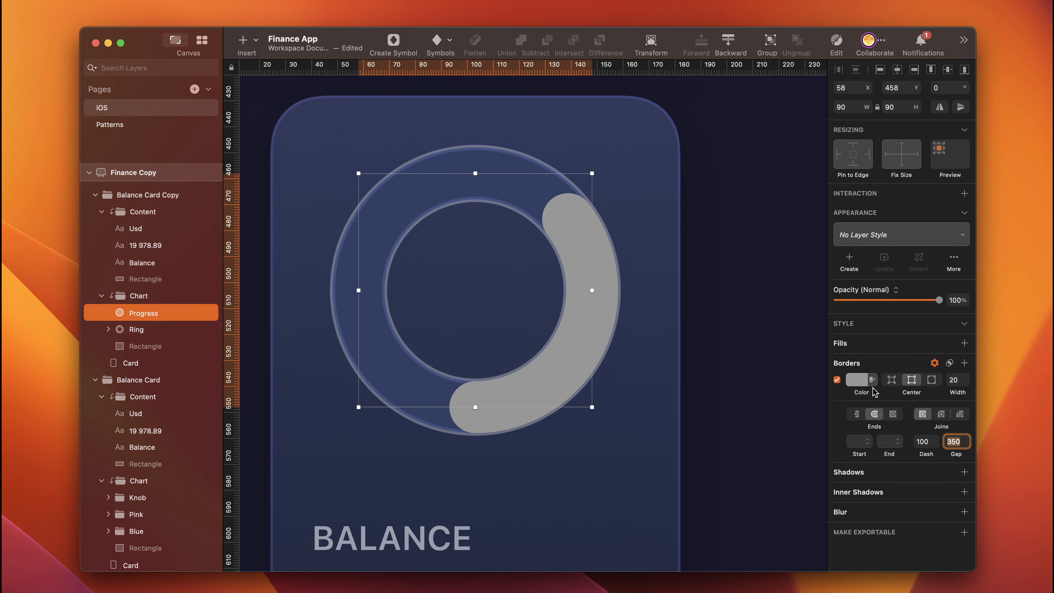
- Change the Progress border to an angular gradient and set its white stop to 6D47FF
left_click(857, 379)
left_click(889, 408)
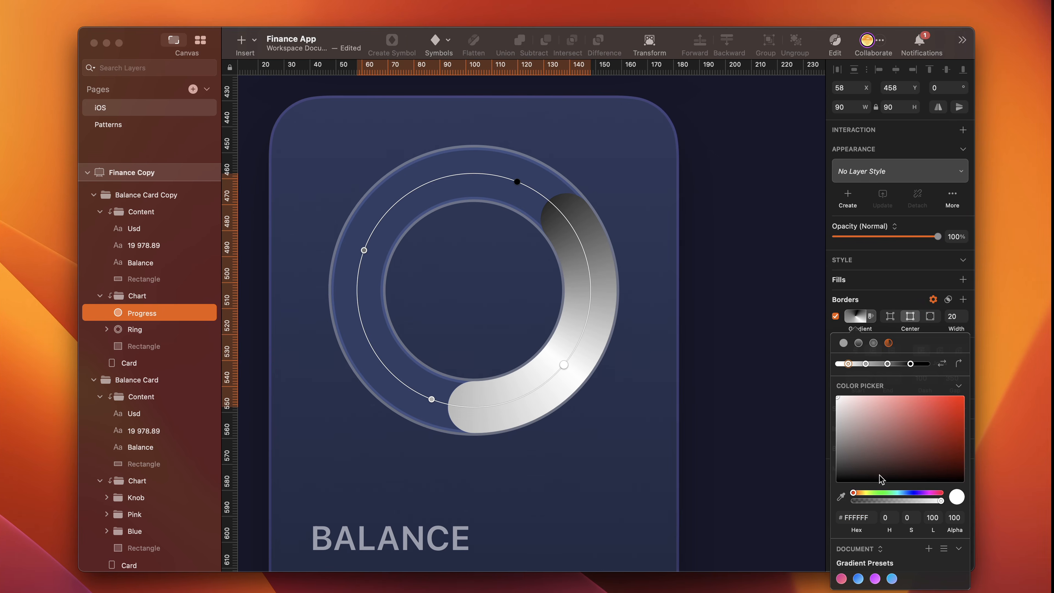
left_click(871, 518)
type("6d")
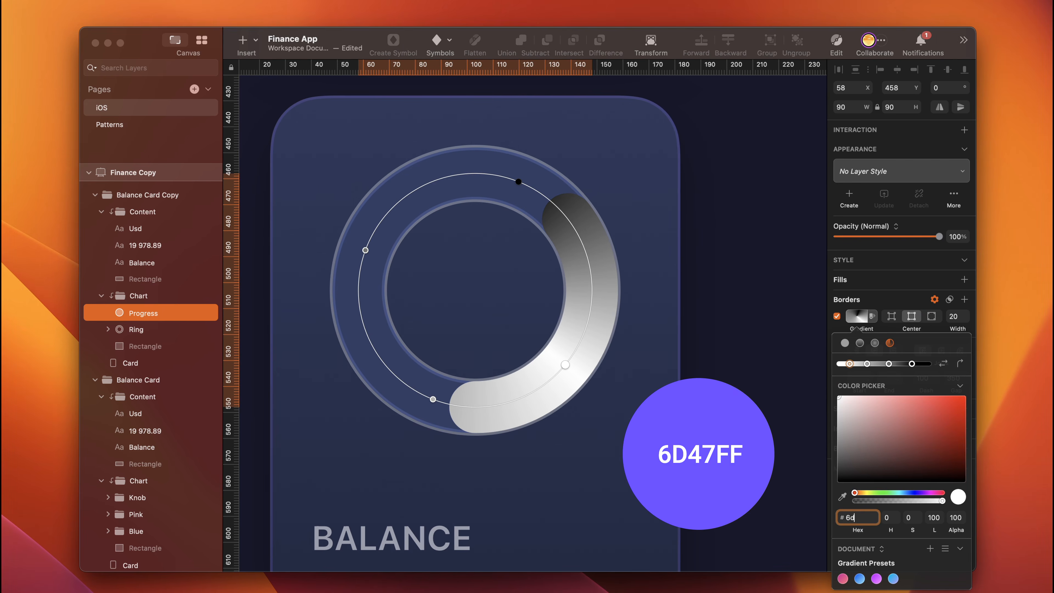
type("47")
type("ff")
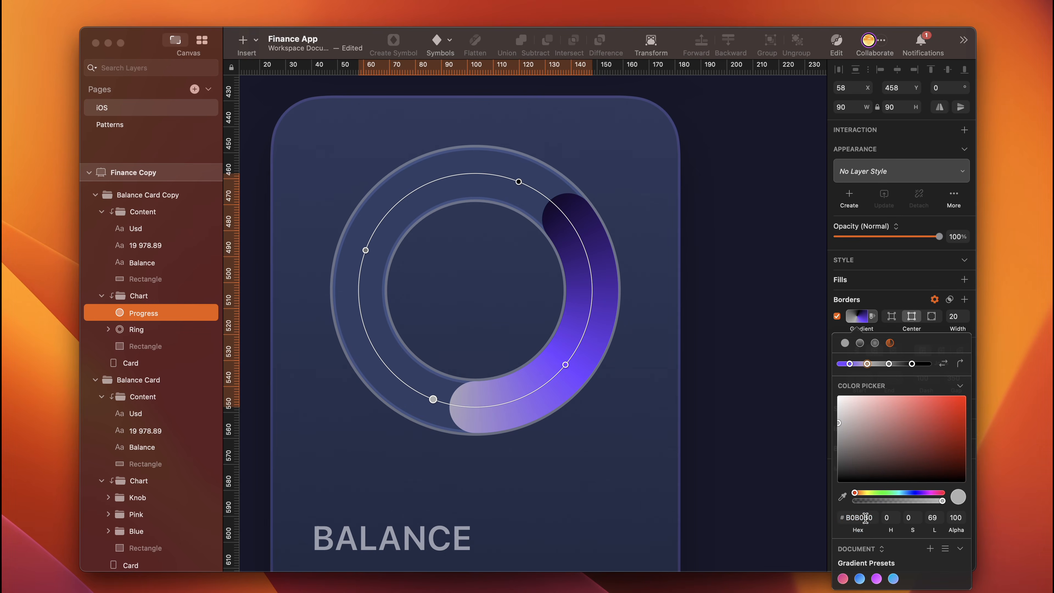
- Set the light grey gradient stop to 6D47FF with 0 alpha and move it to just past the arc's lower end
left_click(865, 517)
type("6d")
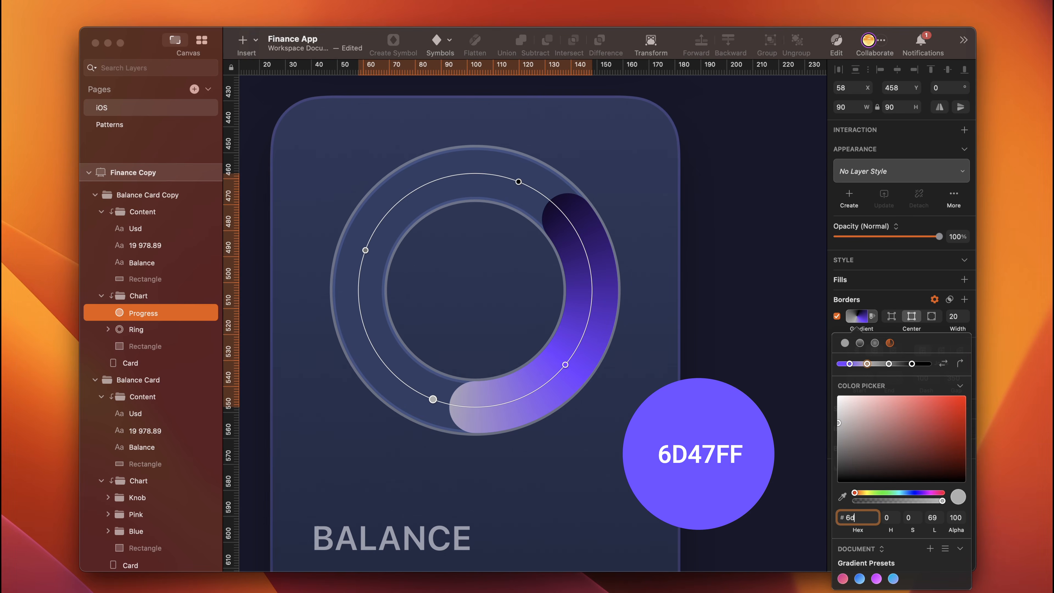
type("47ff")
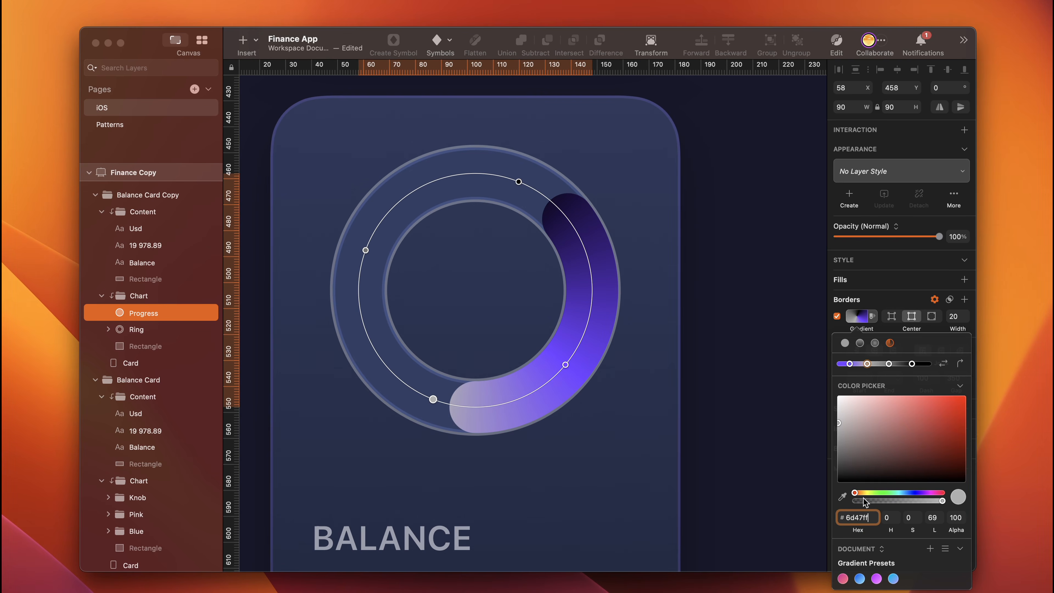
left_click_drag(864, 501, 862, 500)
left_click_drag(863, 501, 853, 501)
left_click_drag(433, 400, 461, 408)
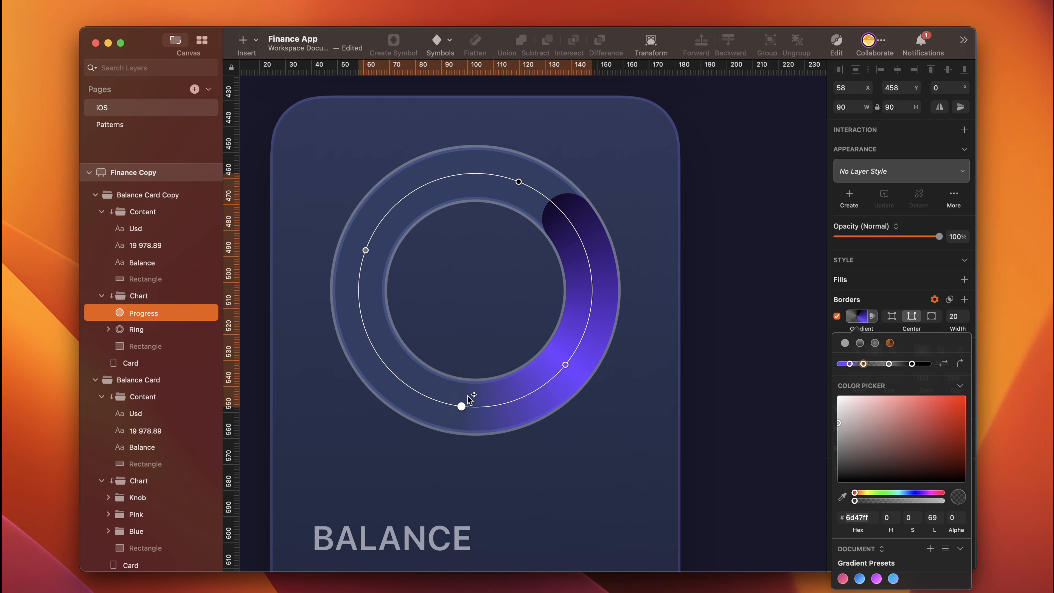
- Set the black gradient stop to AC31FE and move it to the middle of the ring's right side
left_click(912, 364)
left_click(857, 516)
type("ac3")
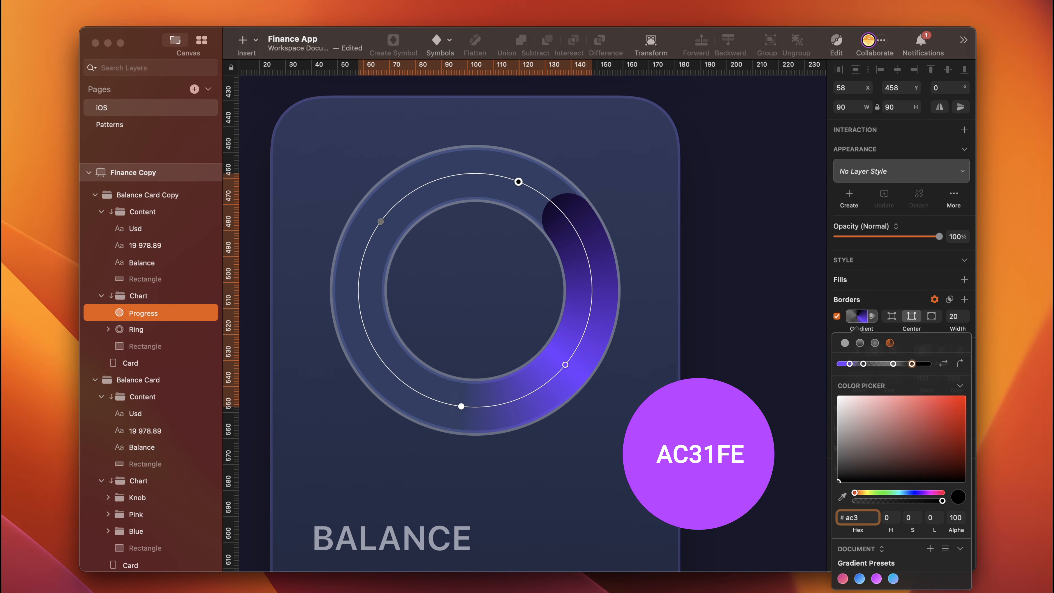
type("1fe")
key("Return")
left_click_drag(518, 182, 590, 270)
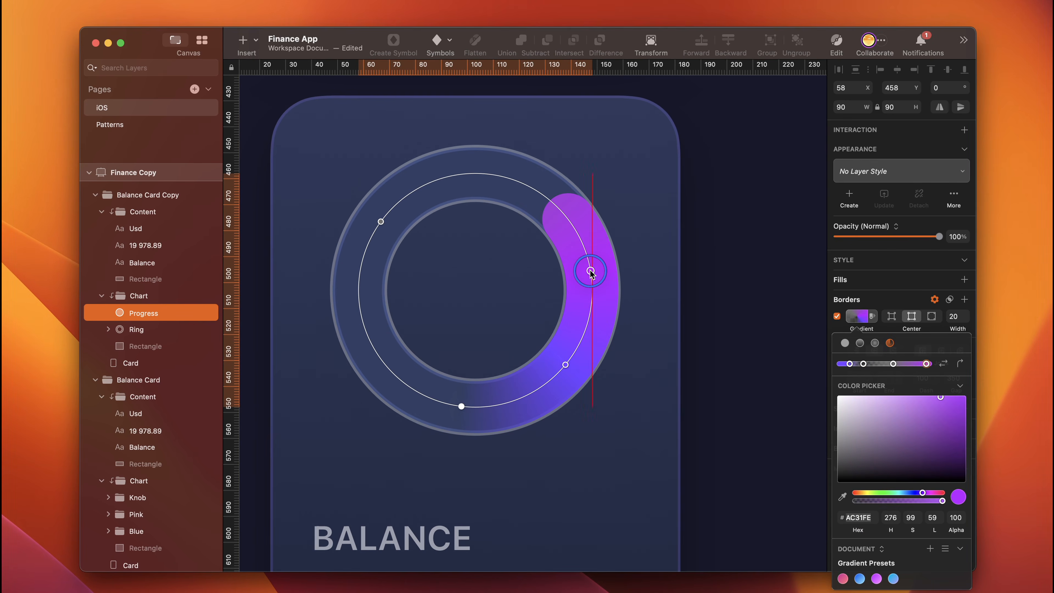
- Move the remaining grey gradient stop toward the top of the ring and colour it F15C56
left_click_drag(381, 221, 430, 182)
left_click(858, 519)
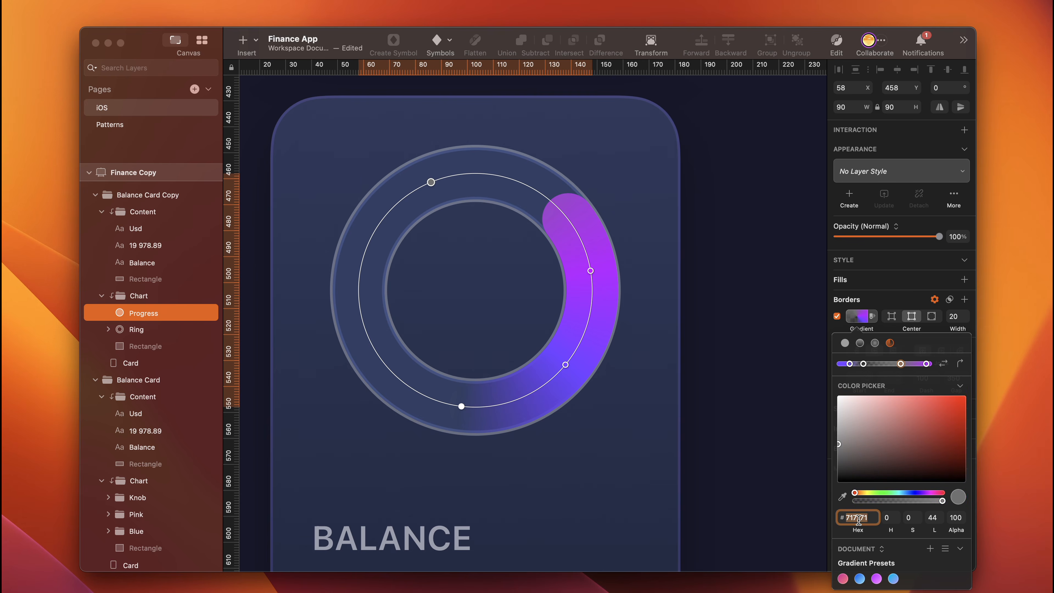
type("f15c56")
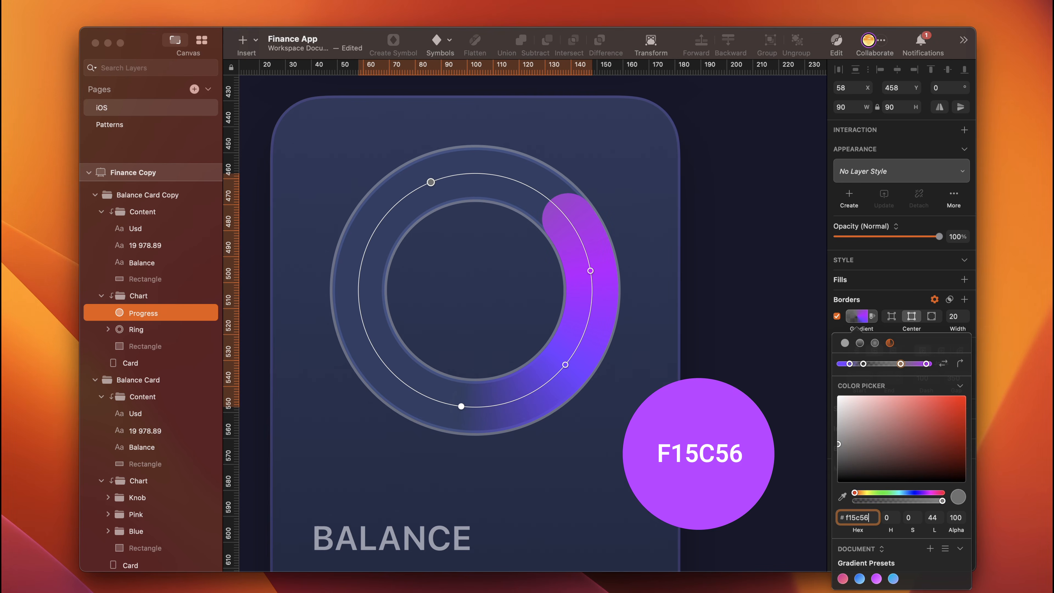
key("Return")
- Shift the 6D47FF stop toward the arc's start and the F15C56 stop to the ring's top, and flip the Progress oval vertically
left_click_drag(565, 364, 554, 386)
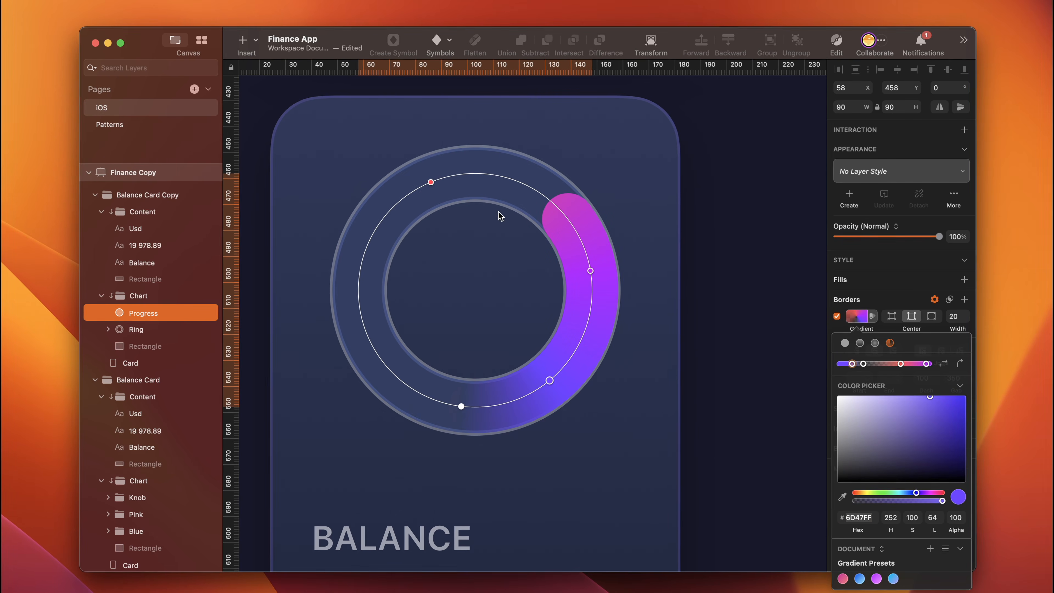
left_click_drag(432, 182, 470, 175)
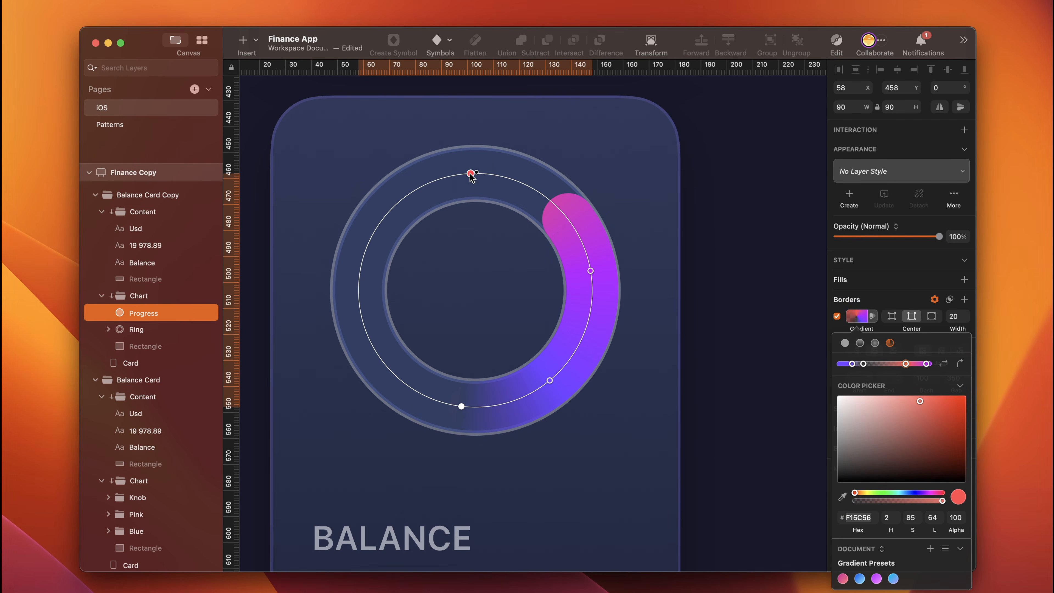
key("Escape")
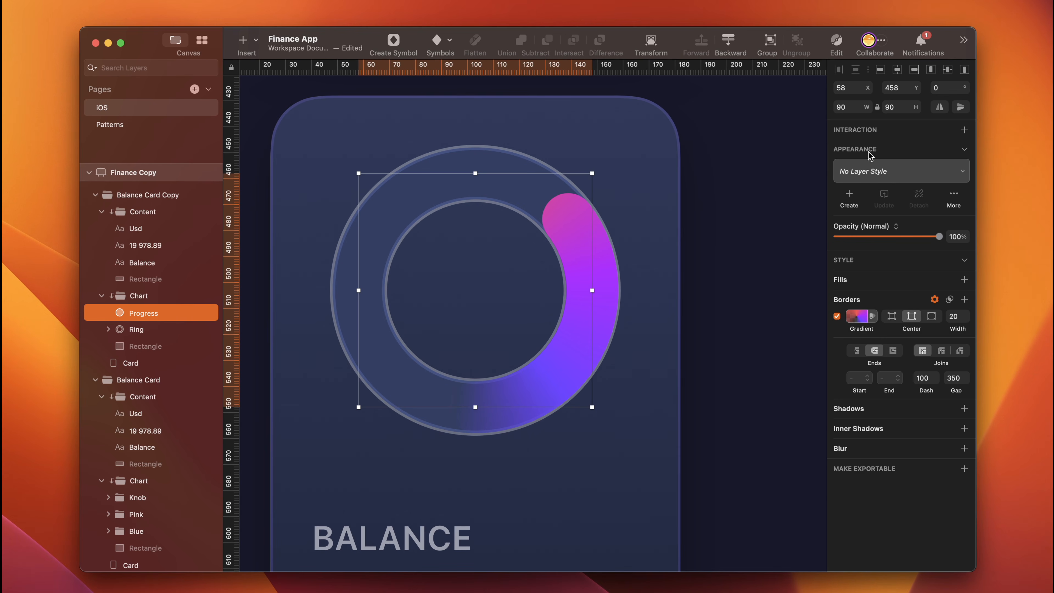
left_click(960, 108)
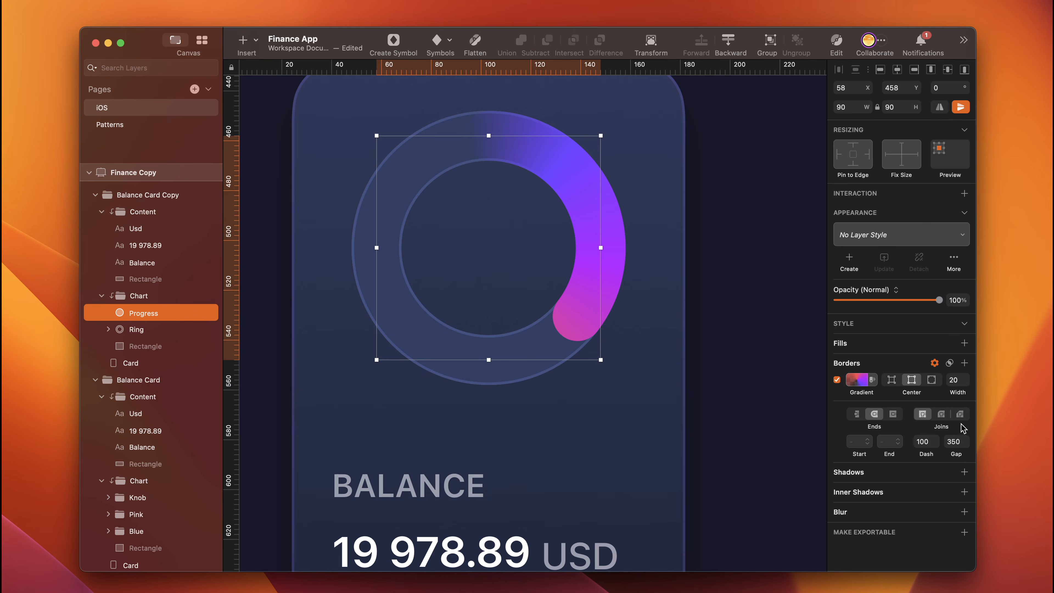
key("Escape")
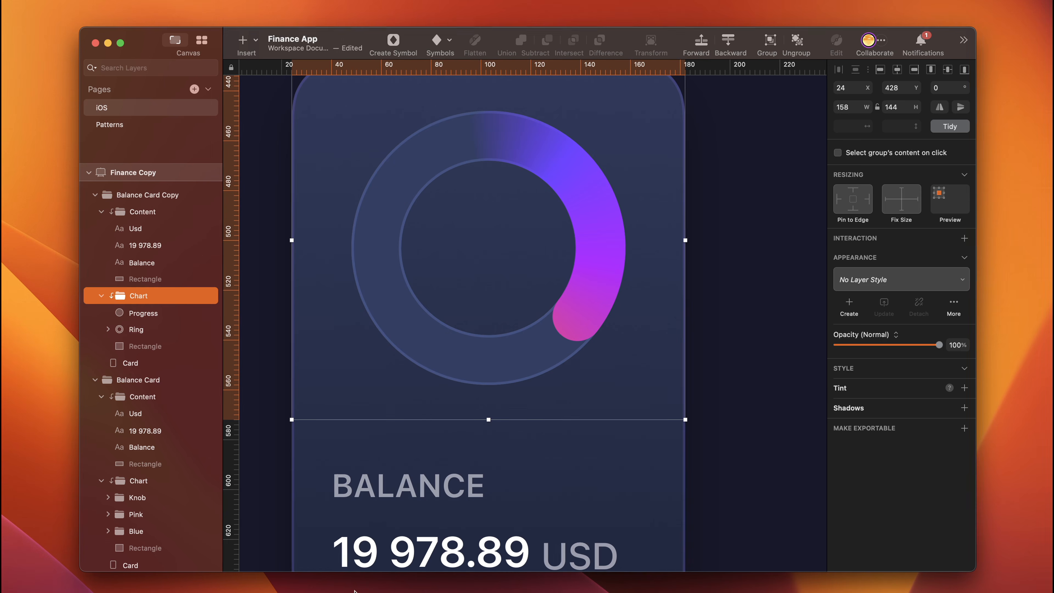
- Copy the Knob group from the Balance Card into the duplicated card's Chart group, placing it over the progress arc's end
scroll(523, 307, "up", 10)
left_click(392, 299, "super")
left_click(153, 498)
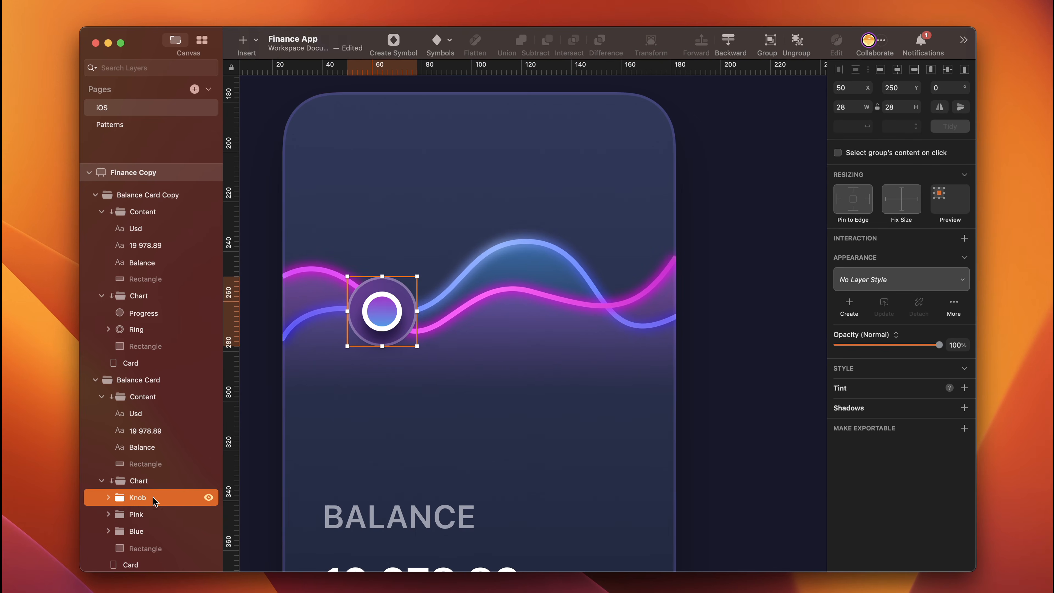
left_click_drag(152, 497, 185, 314)
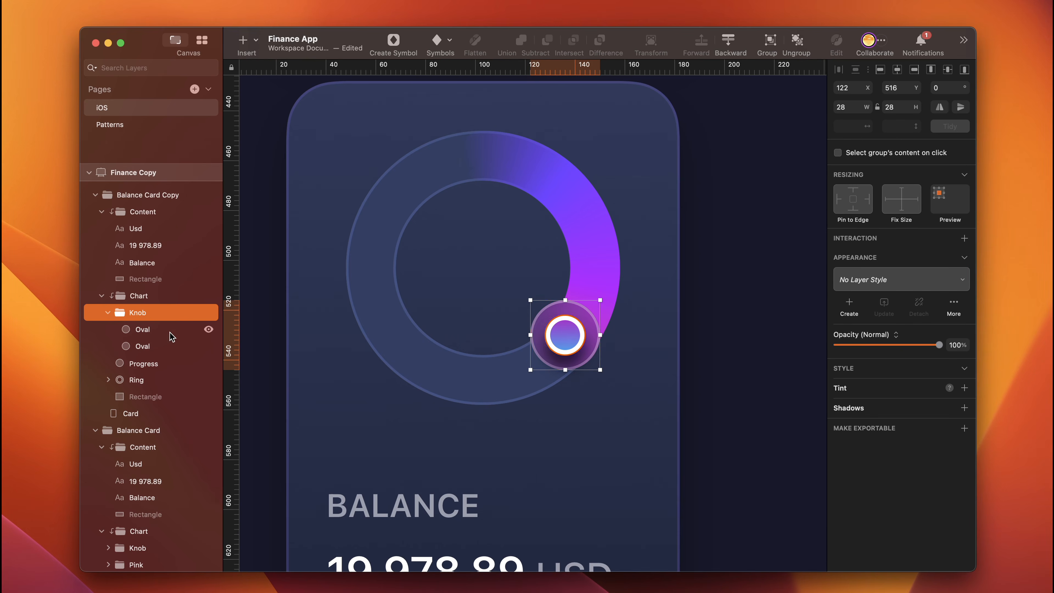
- Hide the Knob copy's larger oval and centre the knob on the arc's rounded end at X 125, Y 516
left_click(164, 347)
left_click(208, 345)
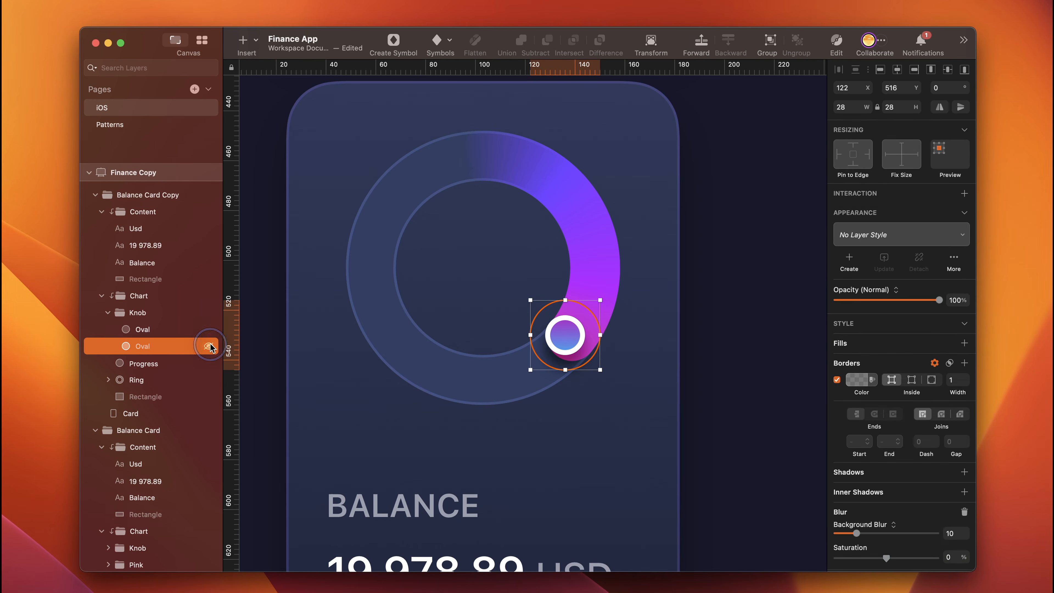
key("super+plus")
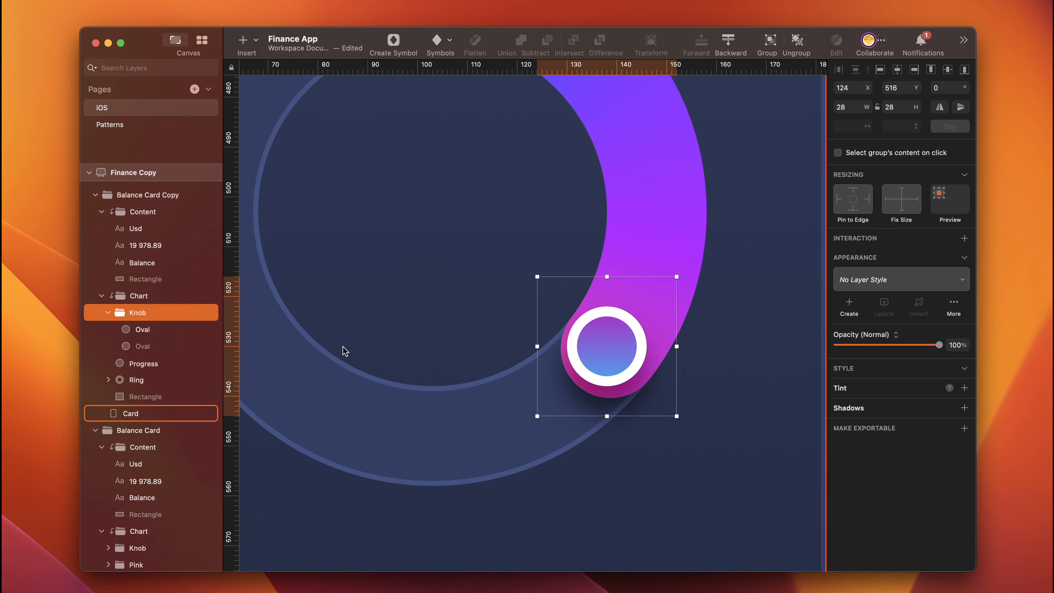
key("super+plus")
key("Right")
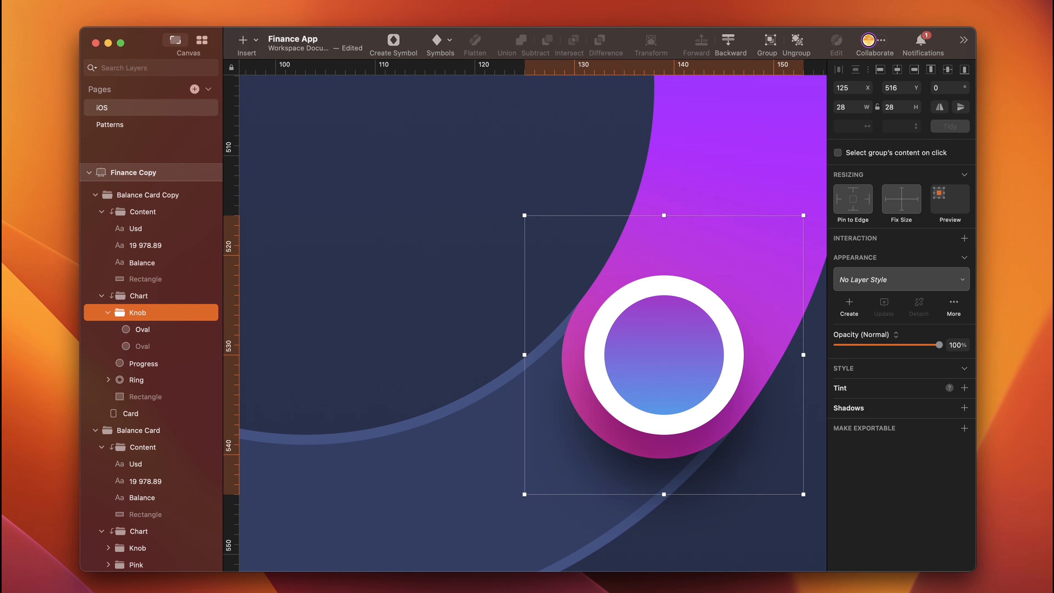
- Show the knob's larger oval, resize it to 48 × 48, remove its background blur and centre it on the knob
left_click(164, 346)
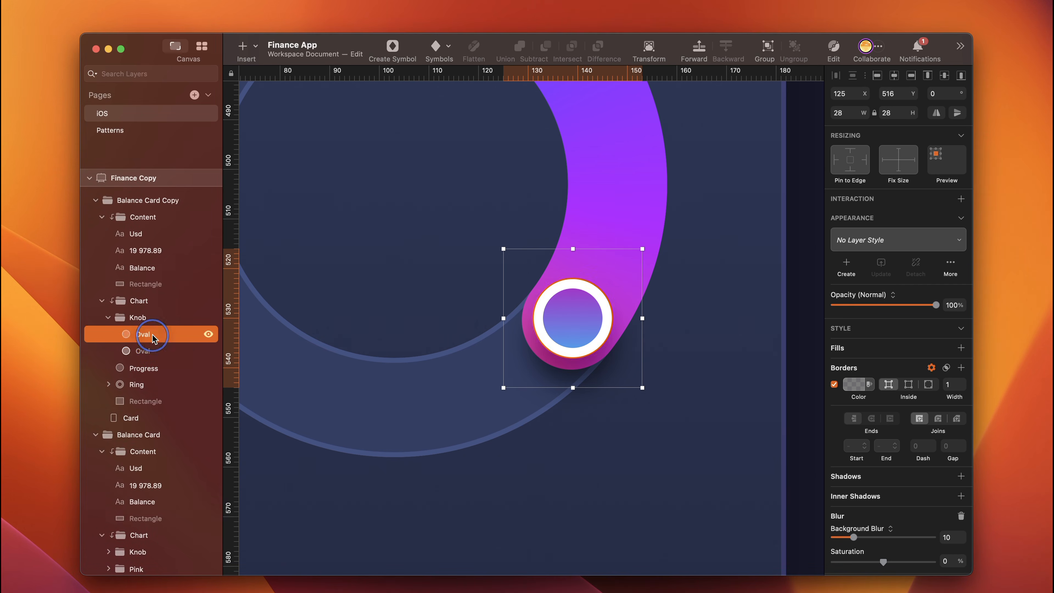
key("super+shift+h")
left_click(843, 112)
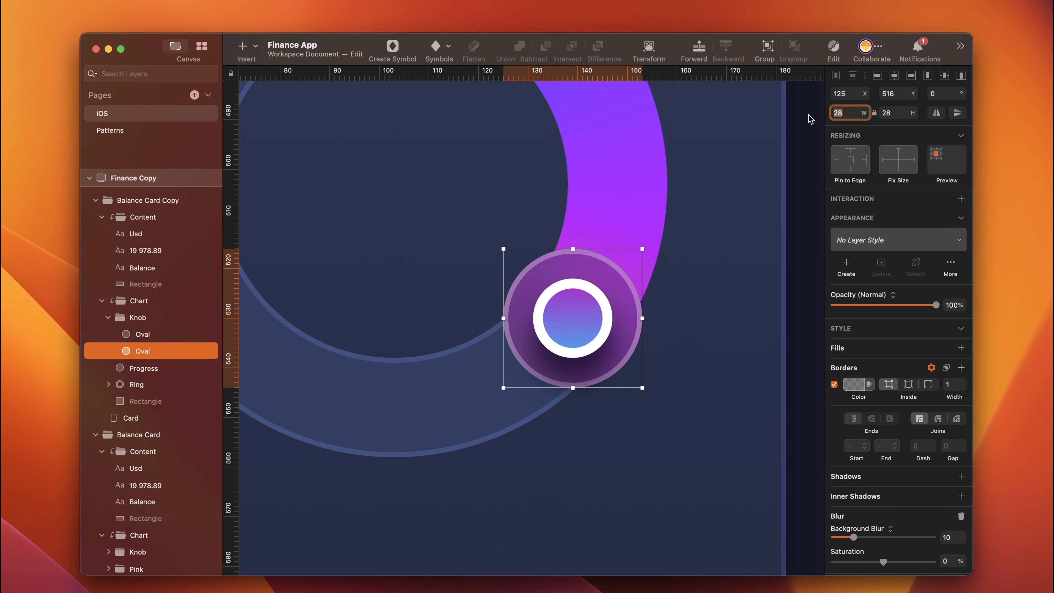
type("48")
key("Return")
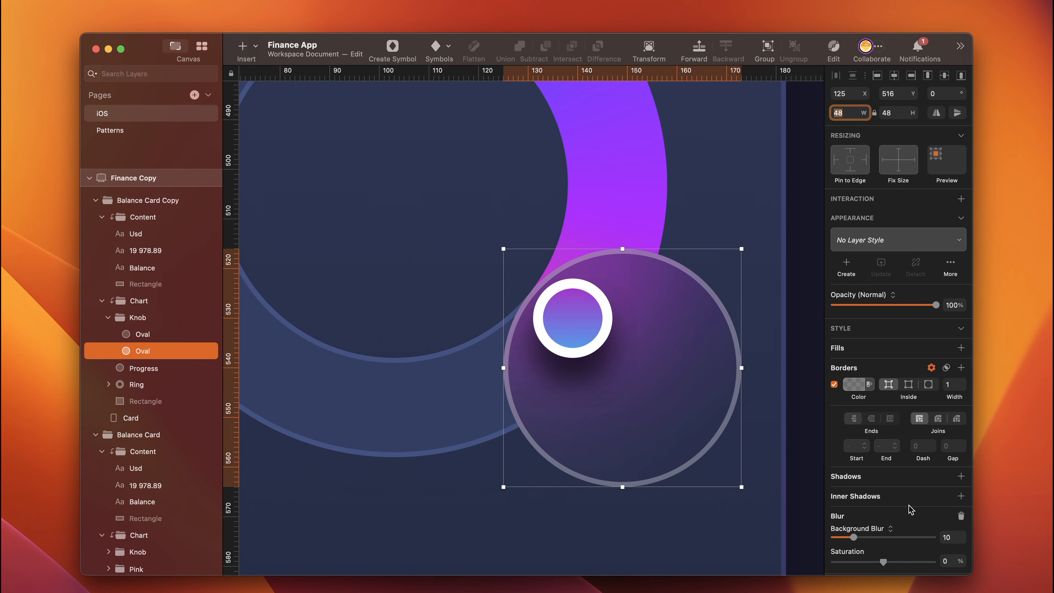
left_click(960, 516)
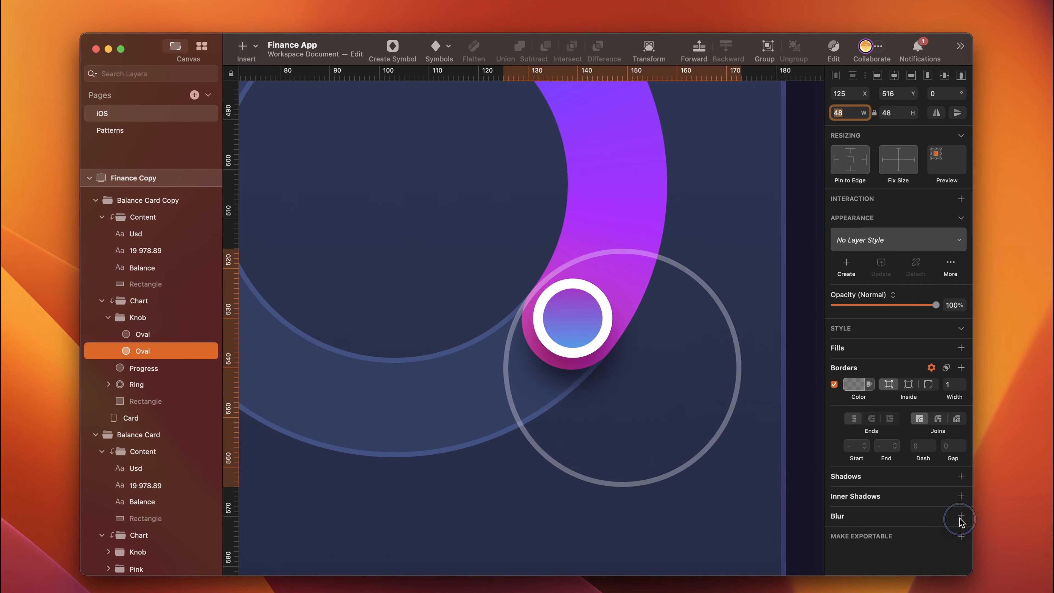
left_click_drag(741, 388, 685, 339)
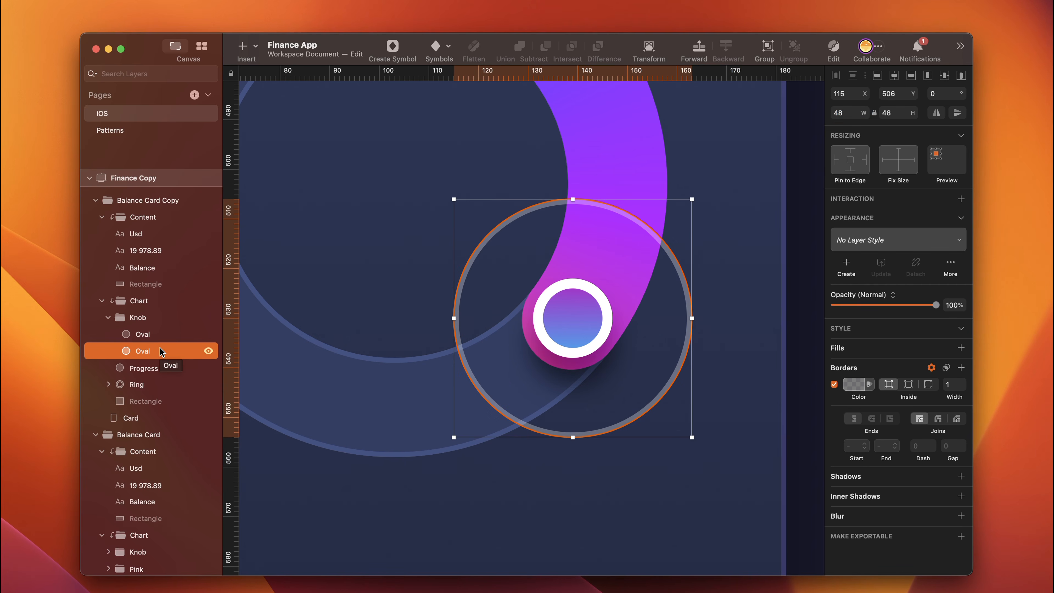
- Duplicate the 48-wide outline oval, resize the copy to 68 × 68 and centre it around the knob
key("super+d")
left_click(848, 116)
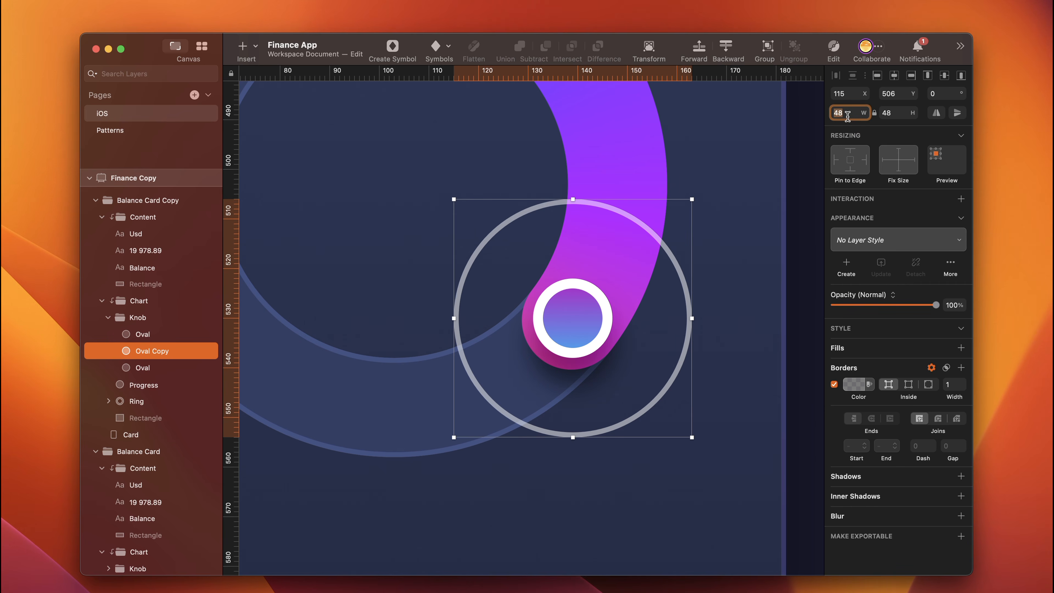
type("68")
key("Return")
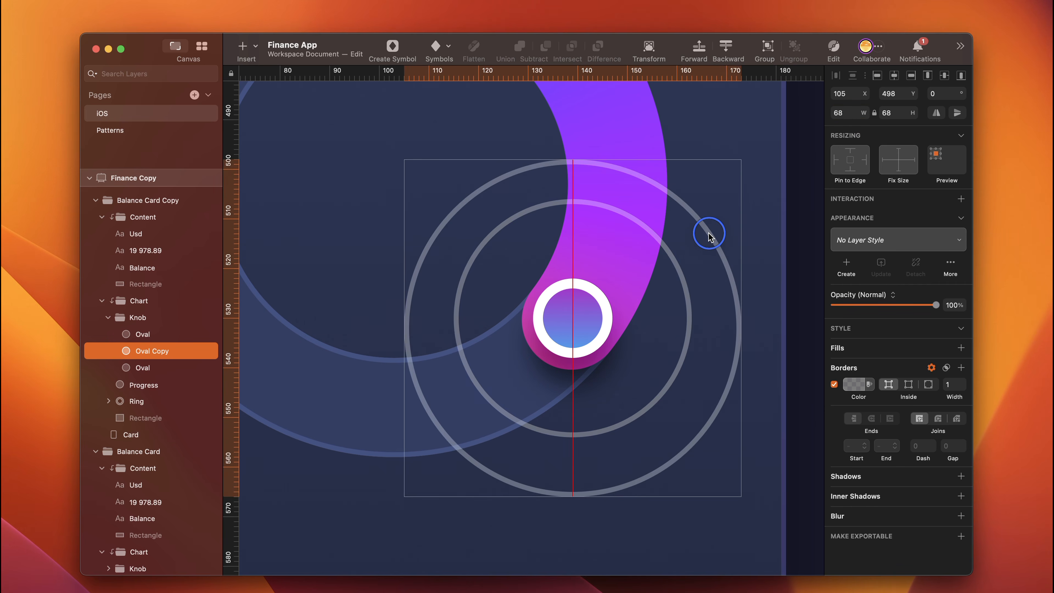
key("alt")
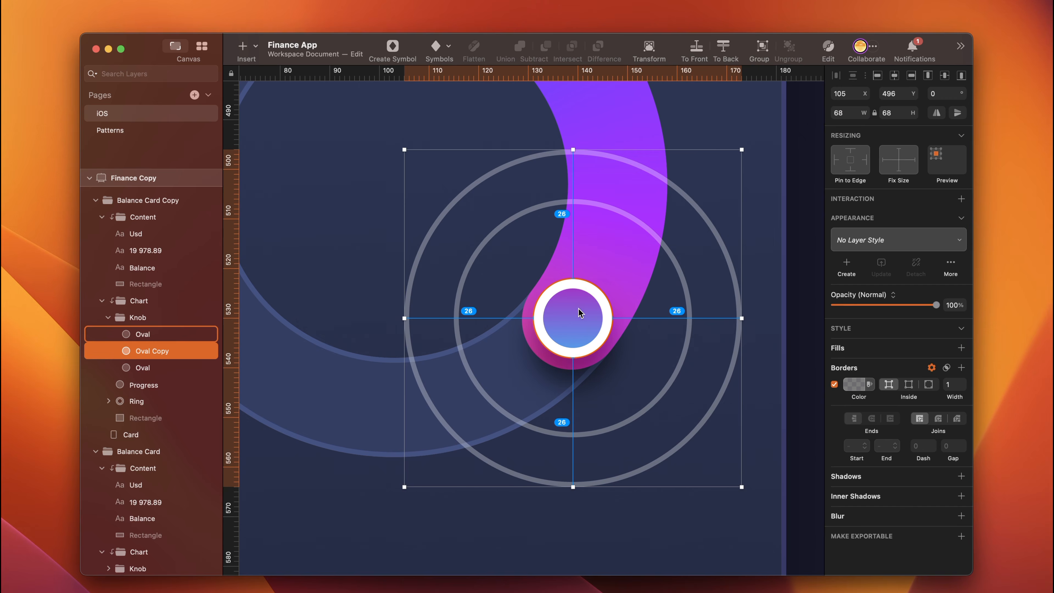
- Set the 48-wide outline oval's border colour to 7461F6 with 60% alpha
left_click(687, 317)
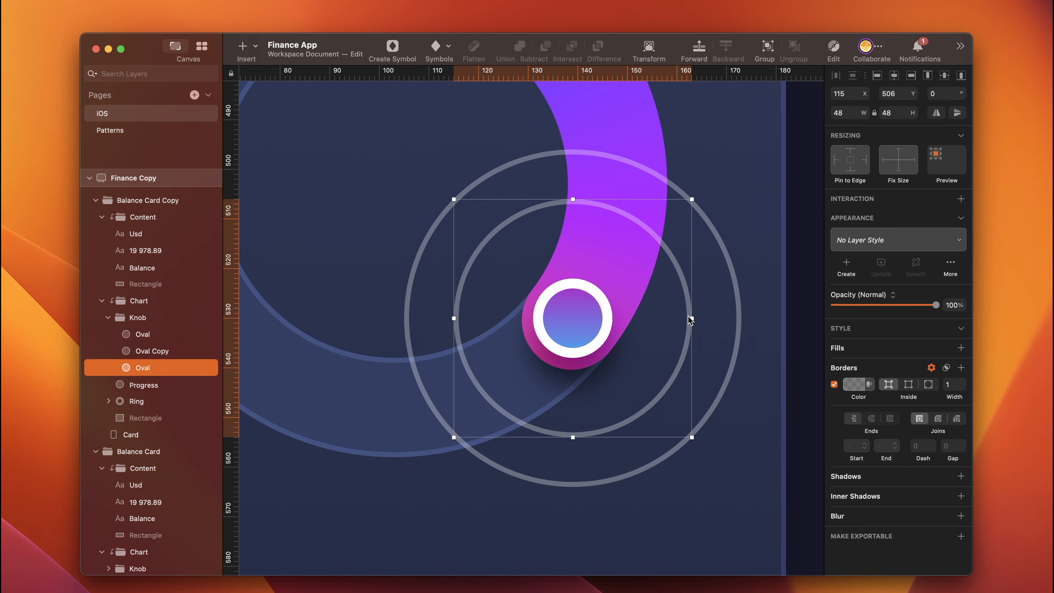
left_click(850, 383)
type("7461F6")
left_click(953, 562)
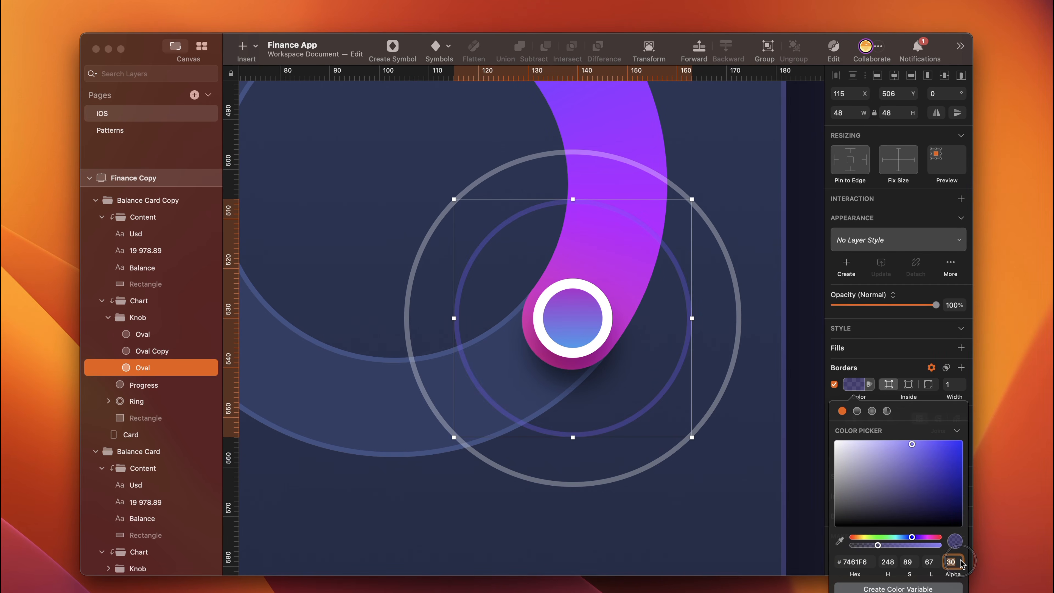
type("60")
key("Return")
- Give the 68-wide outline oval the border colour 7461F6 with 20% alpha
left_click(869, 561)
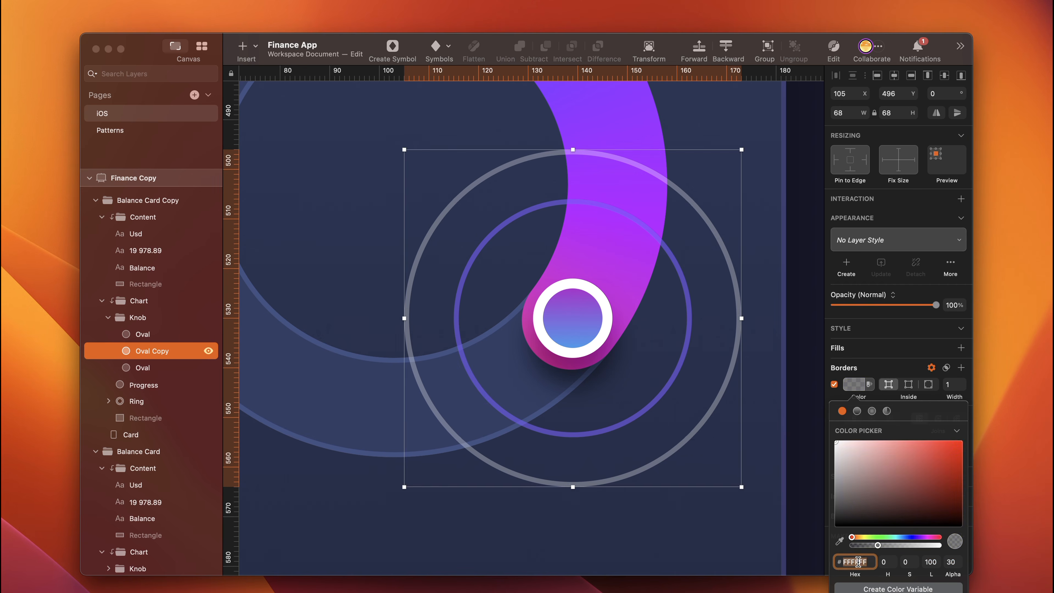
double_click(858, 561)
type("7461F6")
key("Return")
left_click(953, 561)
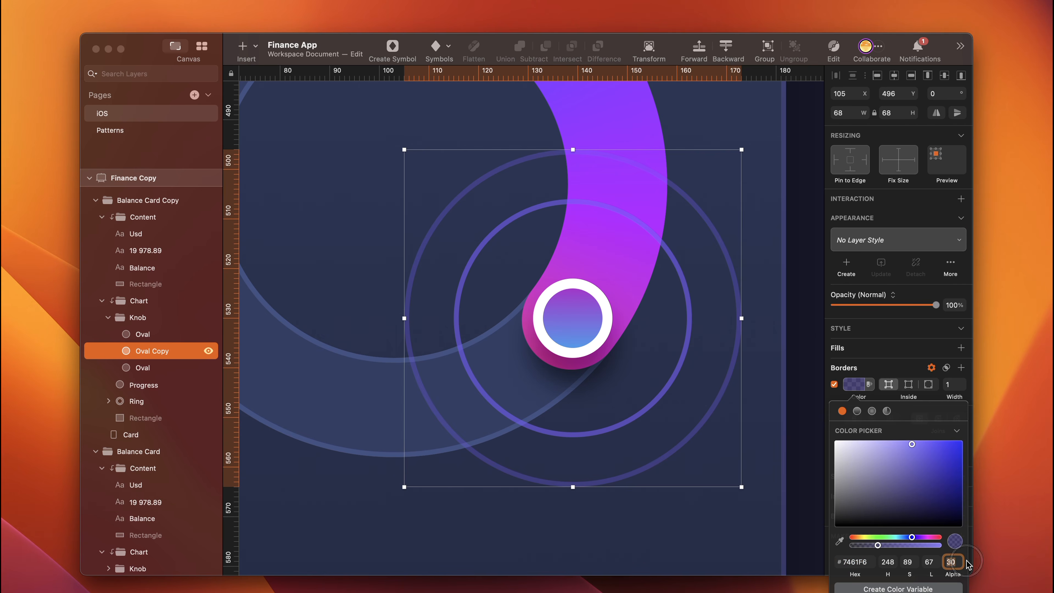
type("20")
key("Escape")
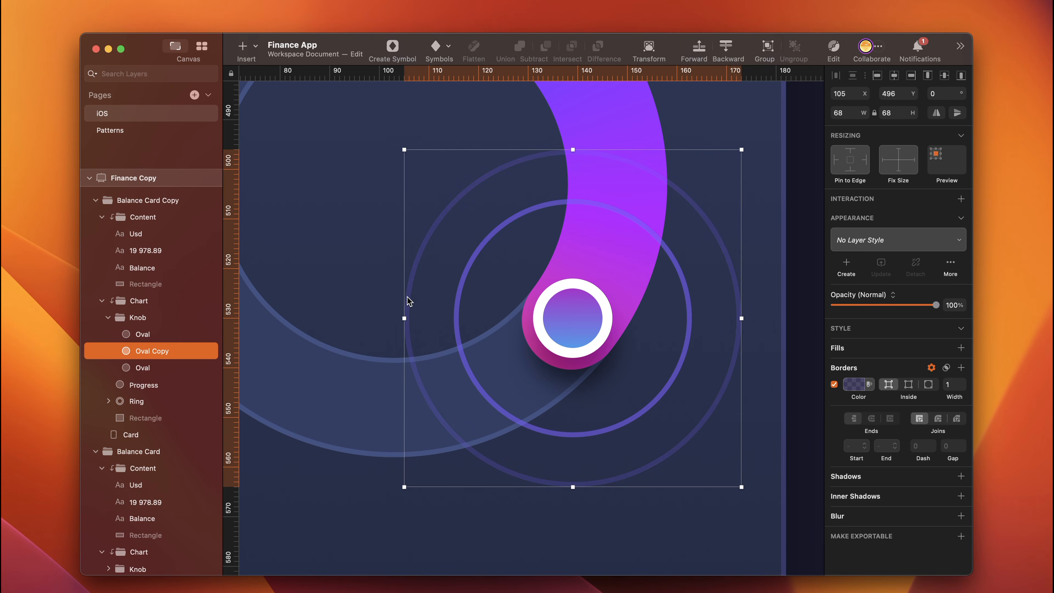
- Duplicate the 68-wide outline, resize the copy to 80 × 80 centred on the knob, and set its border alpha to 10%
key("super+d")
left_click(841, 112)
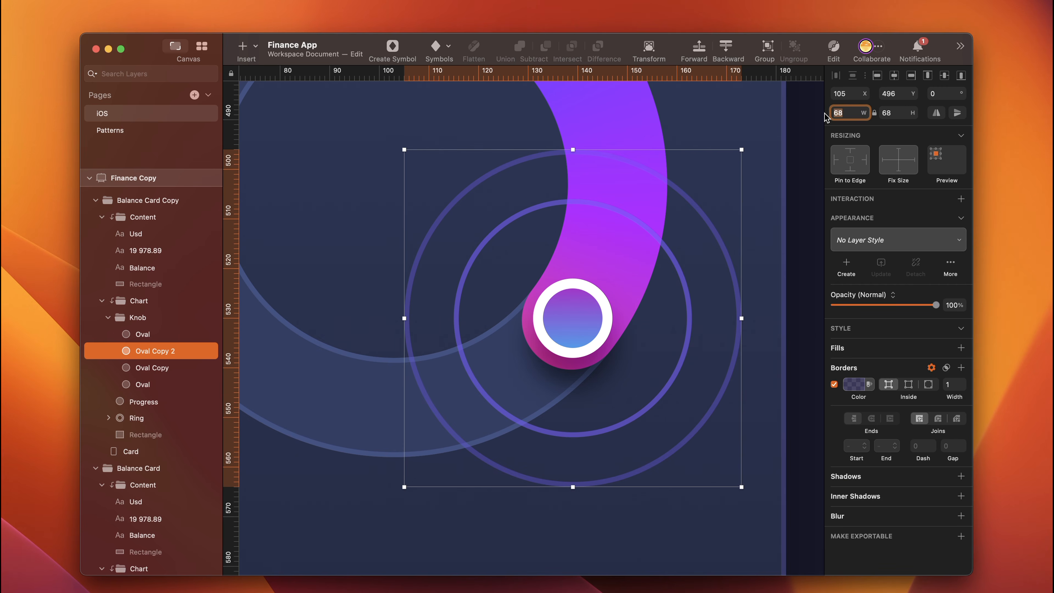
type("80")
left_click_drag(692, 524, 660, 496)
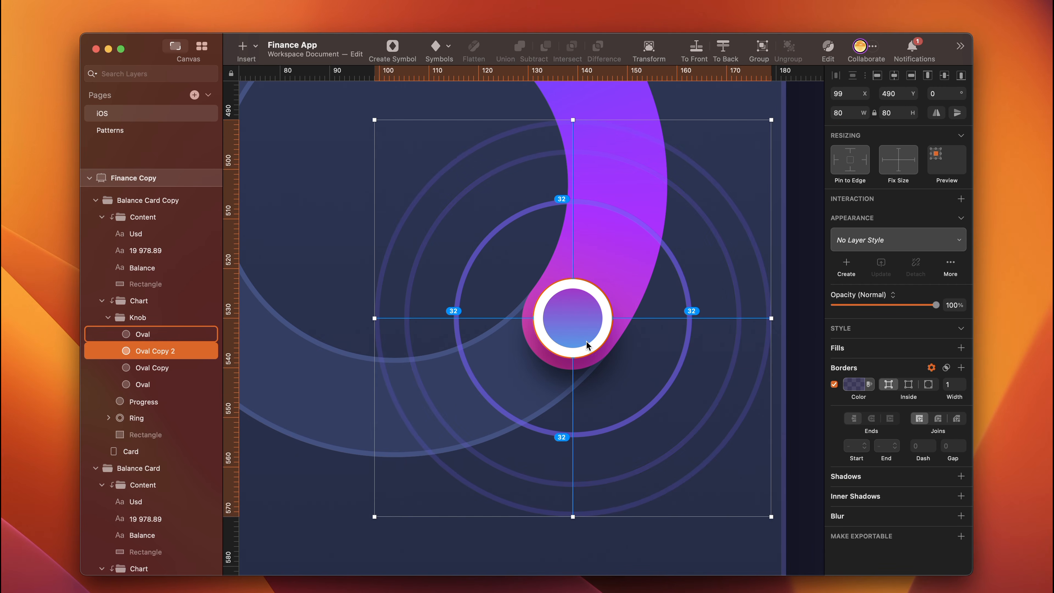
left_click(857, 384)
left_click(950, 561)
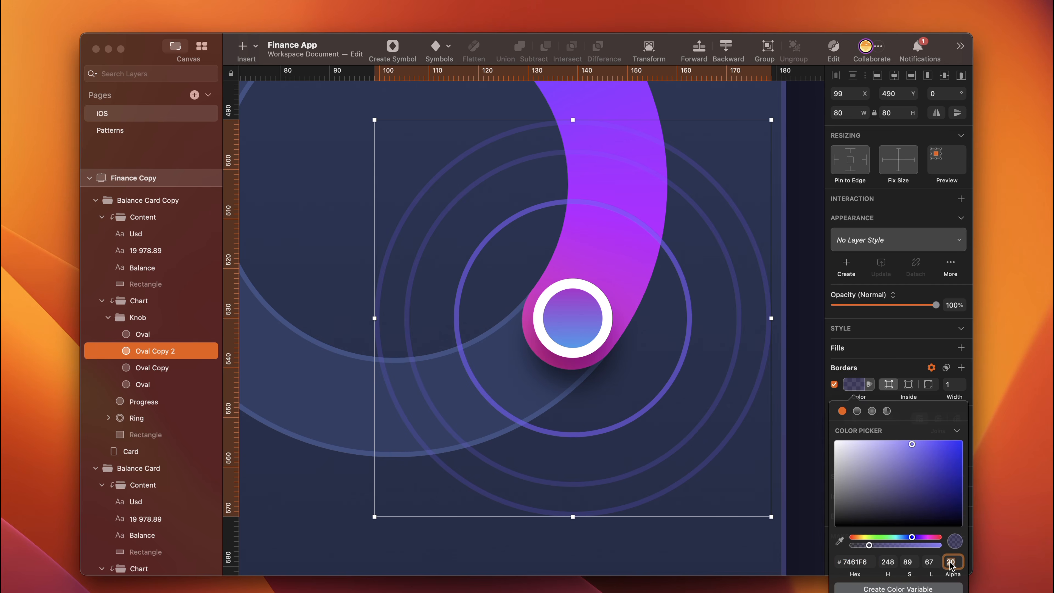
type("10")
key("Return")
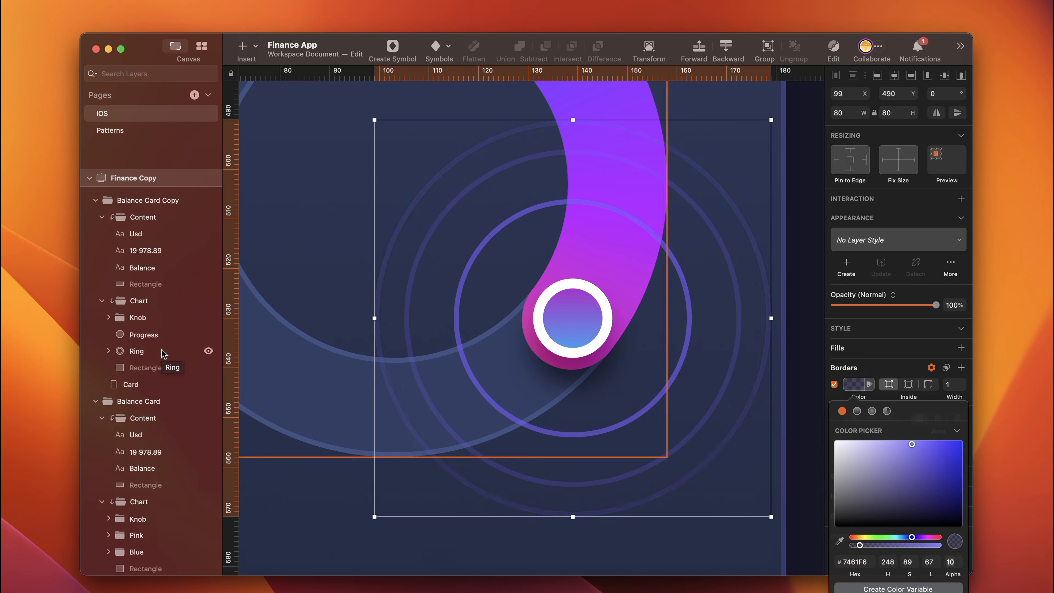
- Change the duplicated card's Balance label to "credit card" and its amount to "8 238.38"
key("super+minus")
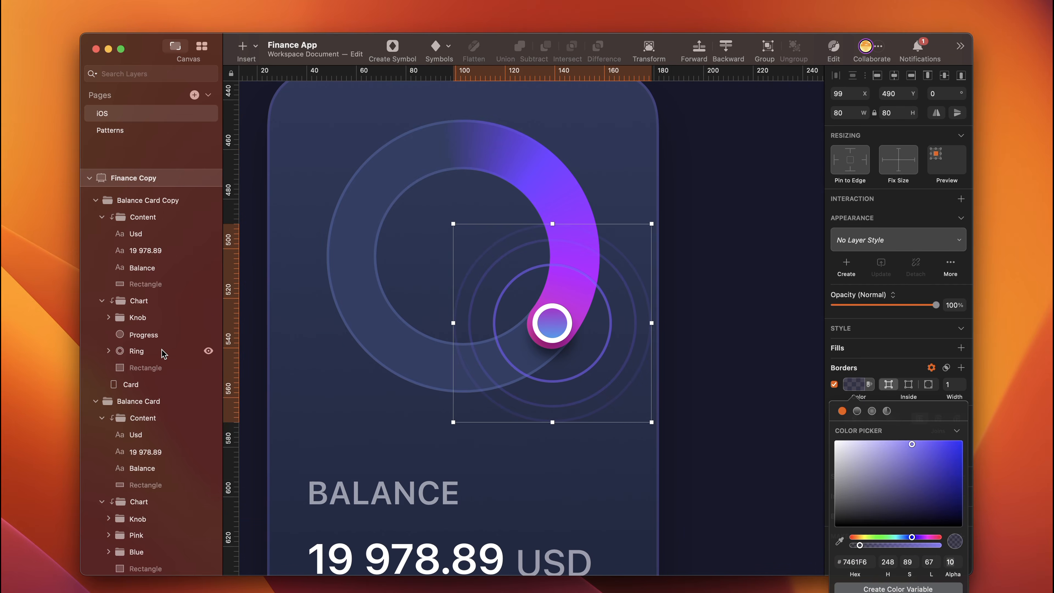
scroll(373, 415, "down", 3)
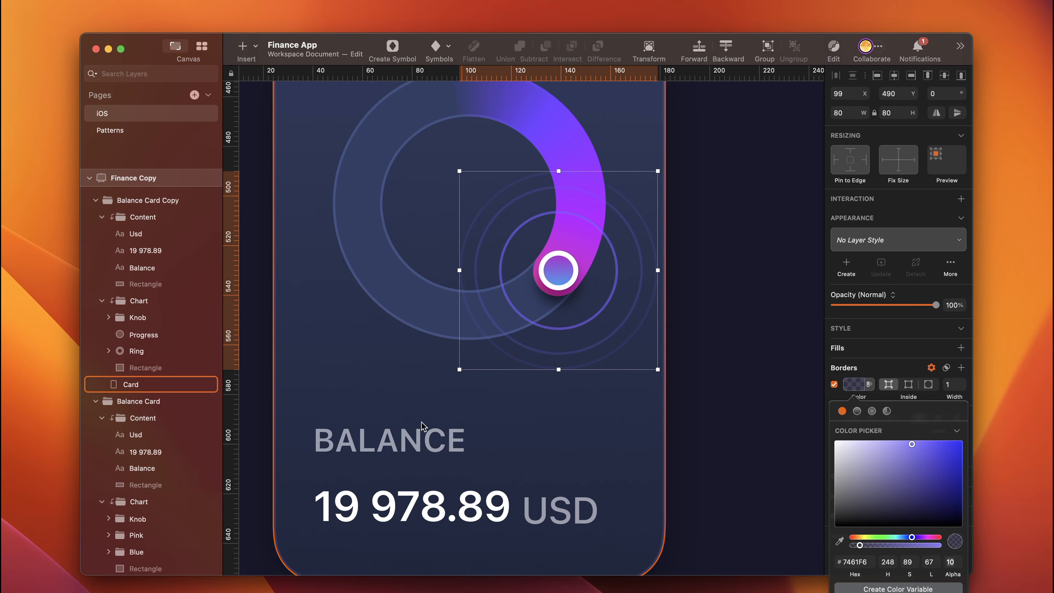
double_click(385, 448)
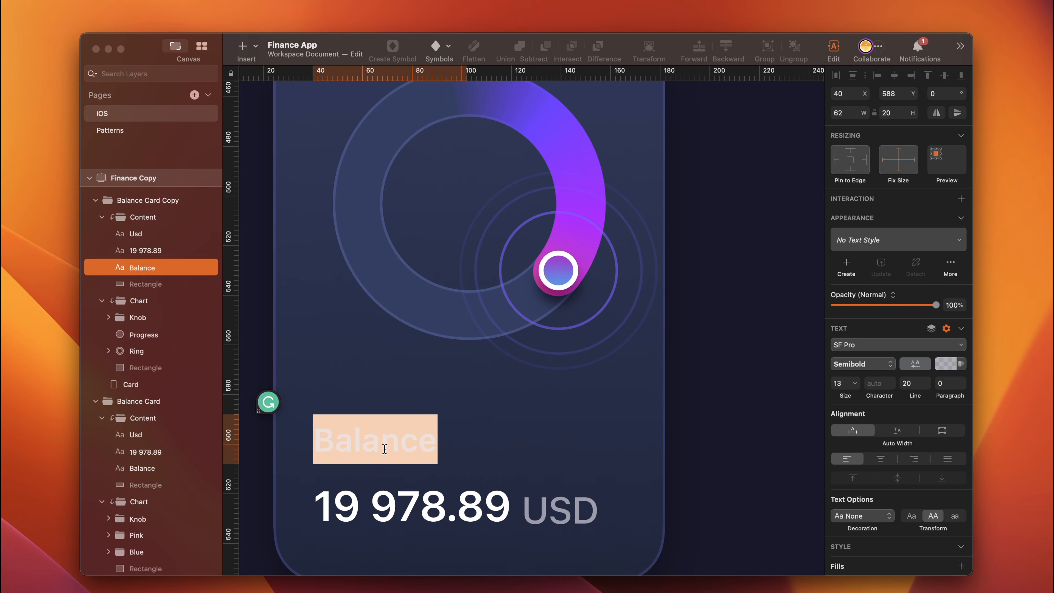
type("credit card")
double_click(401, 507)
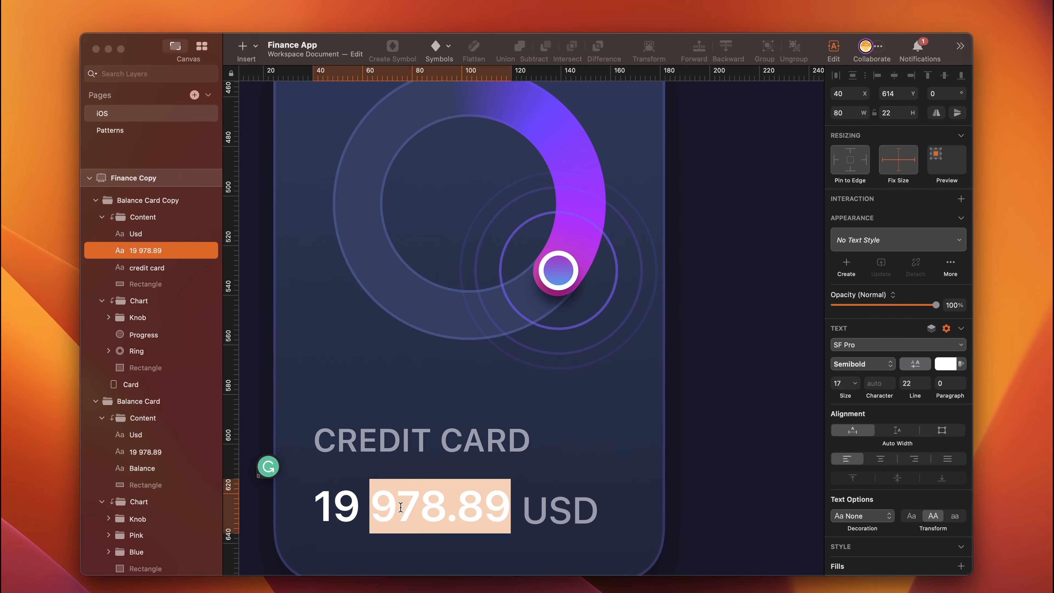
type("8 238.38")
- Shift the USD label left so it sits close to the 8 238.38 amount
left_click(559, 508)
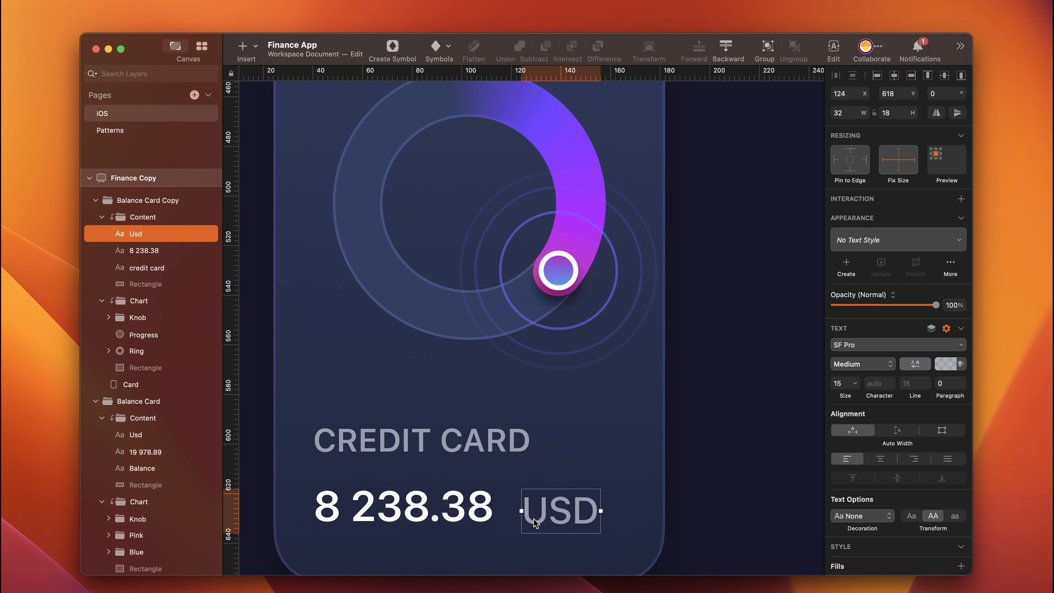
key("alt")
key("Left")
key("Left")
key("Left")
key("Left")
key("Left")
key("Left")
key("Left")
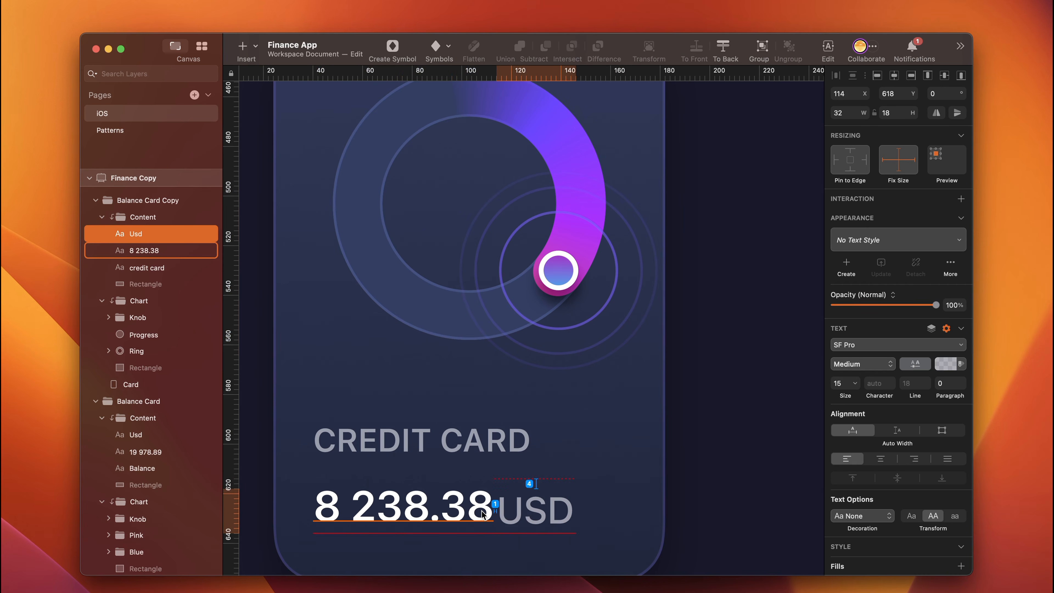
- Rename the Balance Card Copy group as Credit Card
left_click(147, 201)
key("cmd+0")
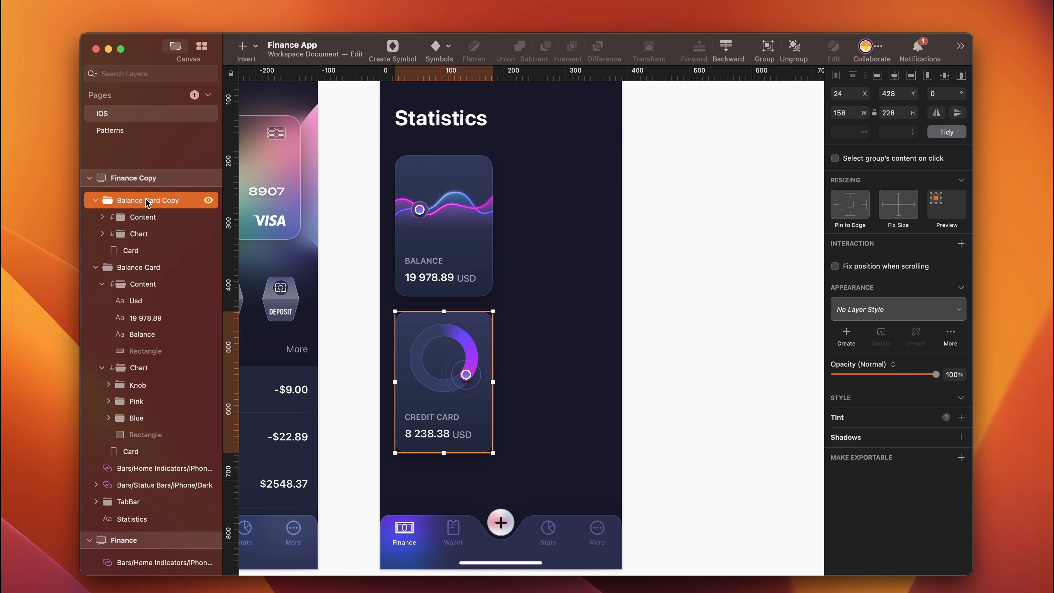
double_click(145, 200)
left_click_drag(144, 200, 100, 202)
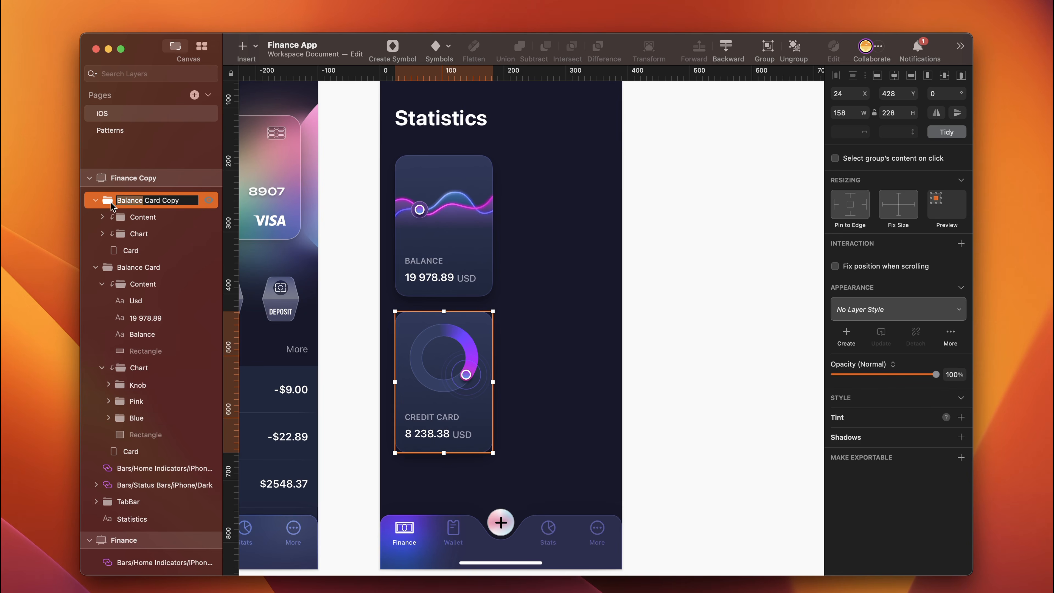
type("Credit Card")
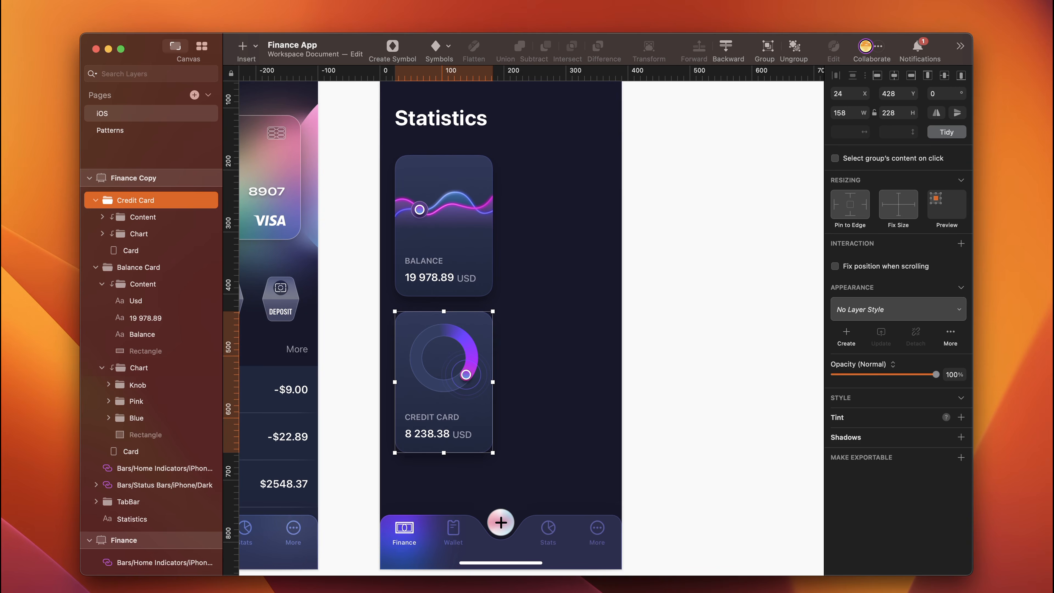
- Duplicate the Credit Card group and place the copy in the second column at X 208, Y 358
key("super+d")
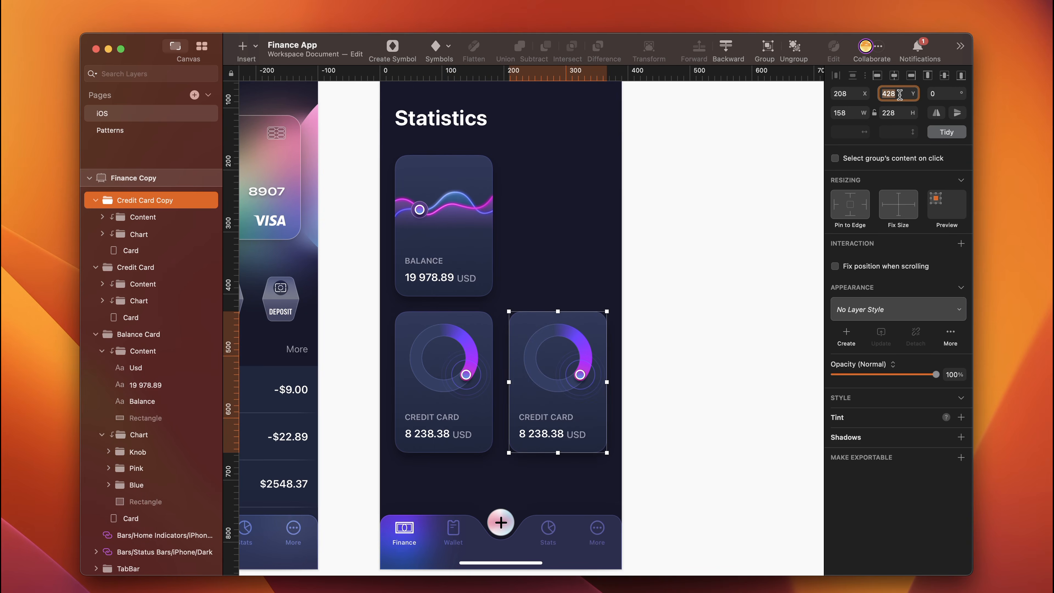
type("358")
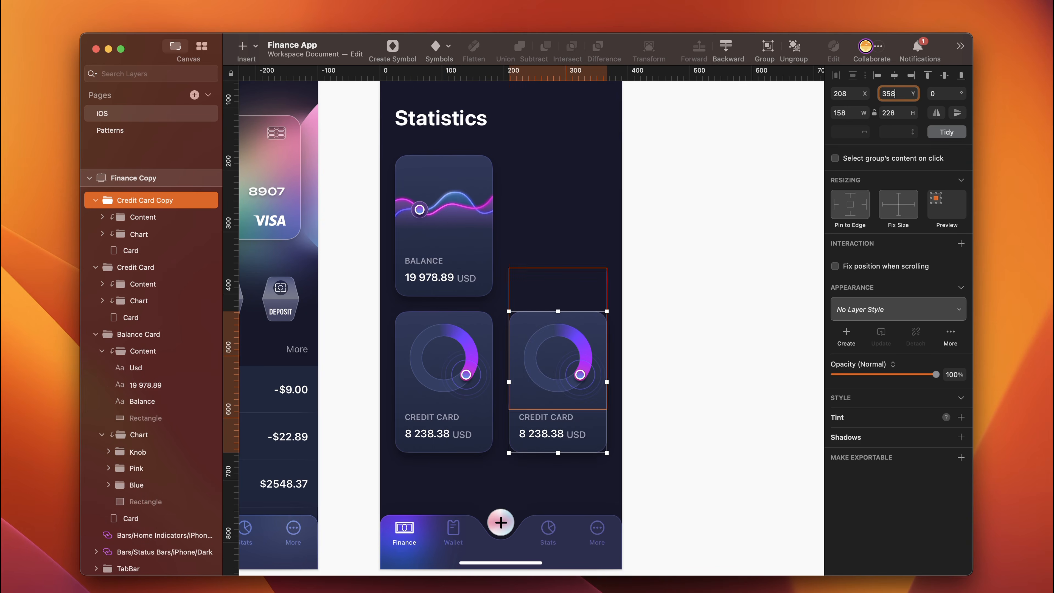
key("Return")
key("alt")
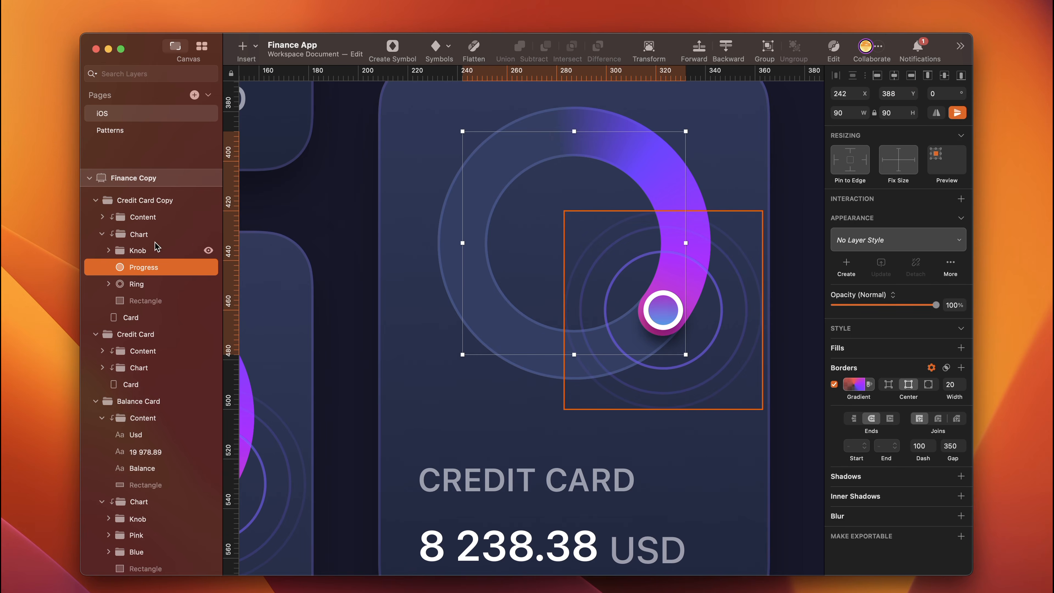
- Delete the Knob group from the Credit Card Copy's Chart and turn off the Progress arc's vertical flip
left_click(101, 234)
left_click(101, 234)
left_click(451, 256)
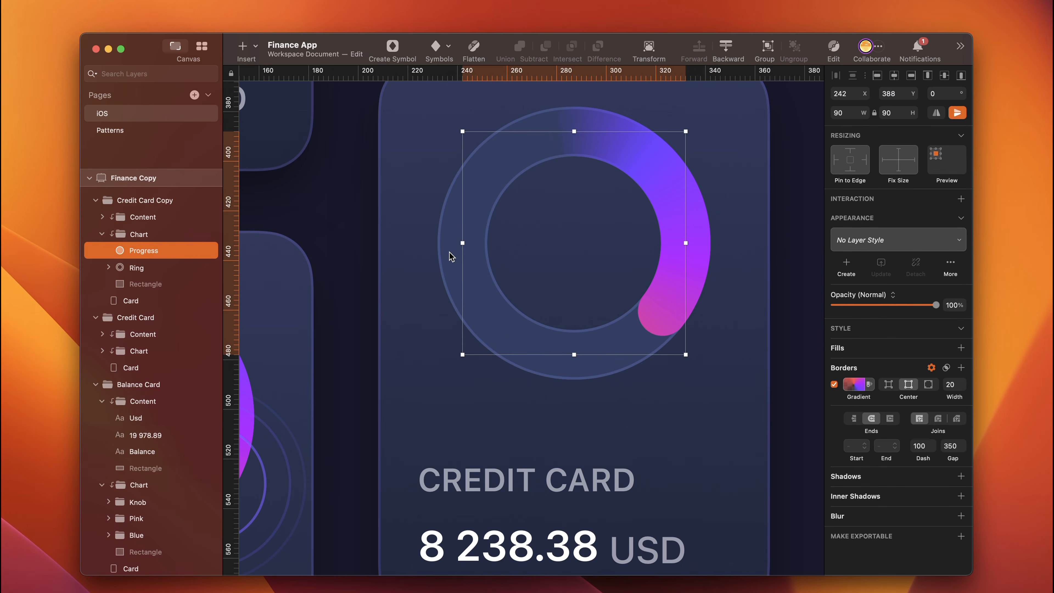
left_click(956, 112)
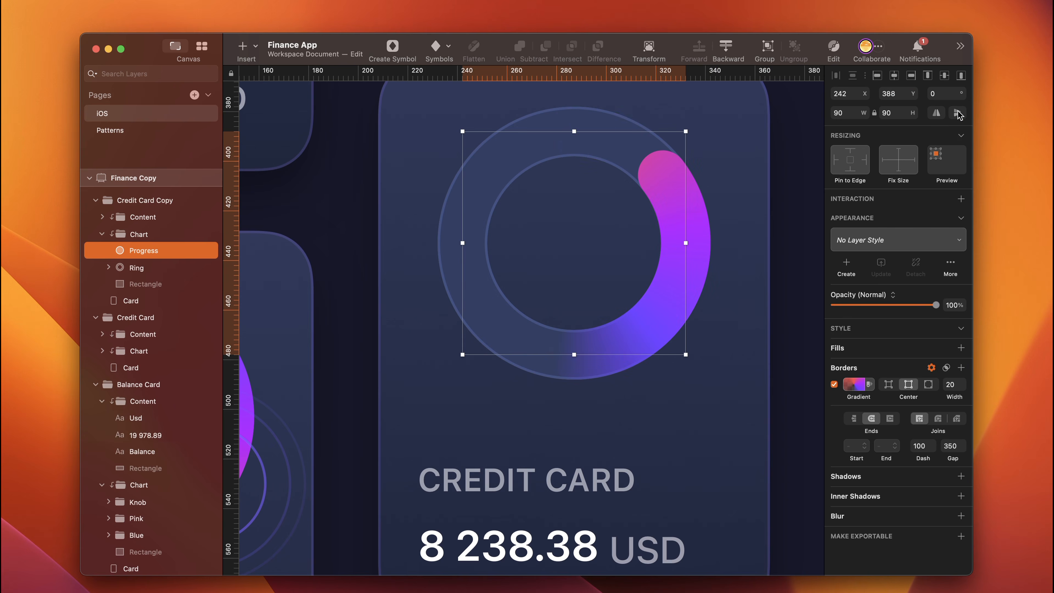
- Remove the transparent and red stops from the Progress arc's angular border gradient
left_click(853, 384)
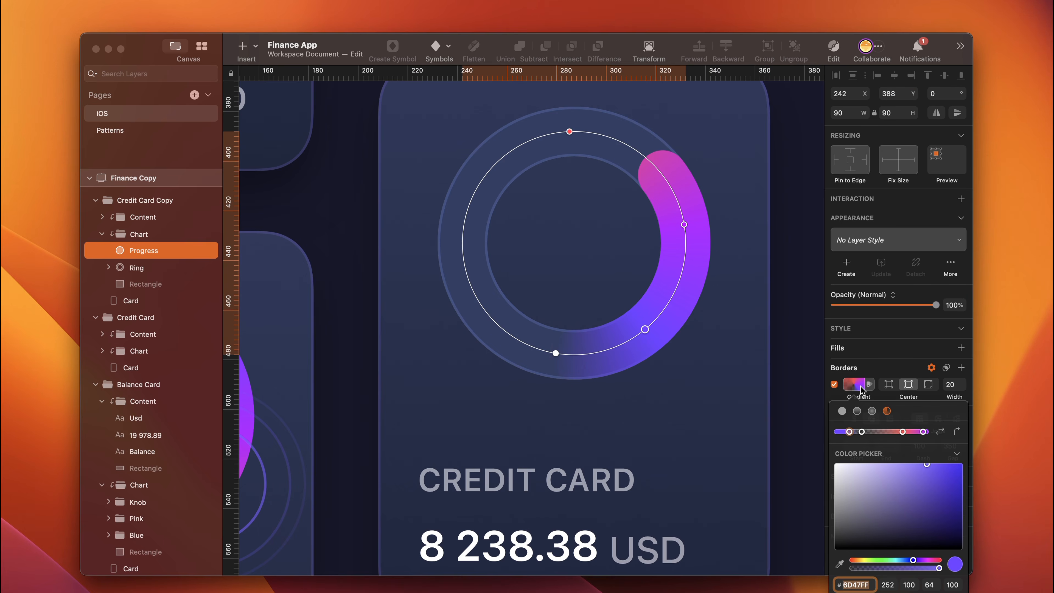
left_click(862, 432)
key("BackSpace")
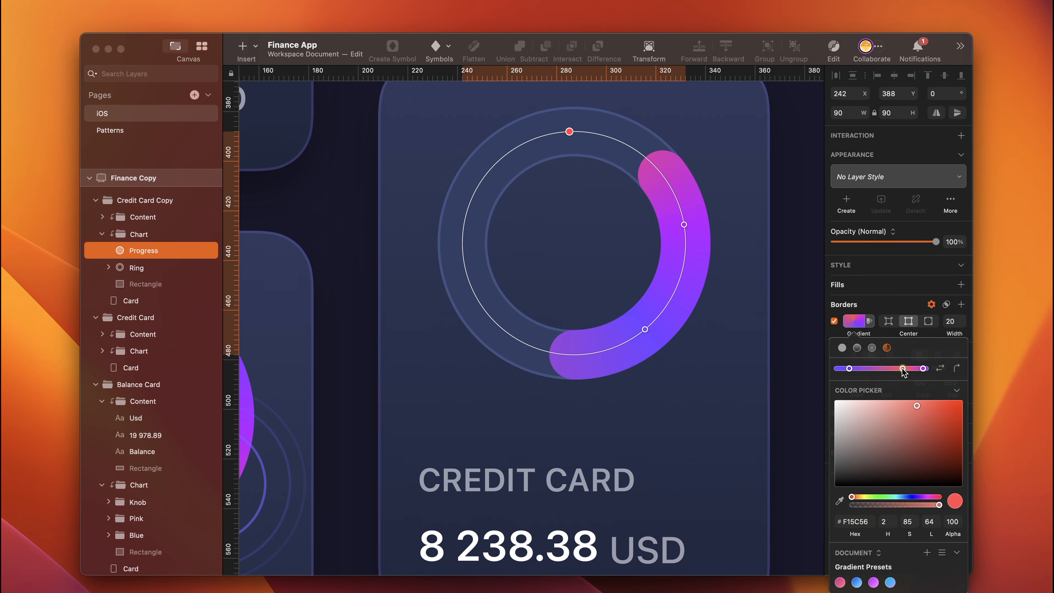
key("BackSpace")
- Recolour the Progress gradient's blue-violet stop F239FE and its purple stop 8825F4
left_click(858, 522)
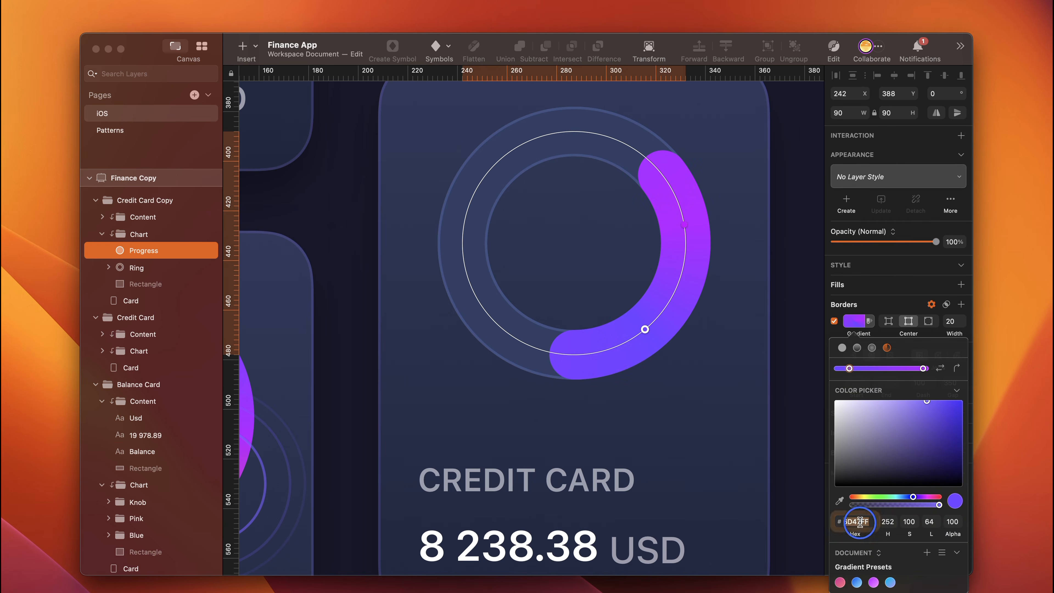
type("f2")
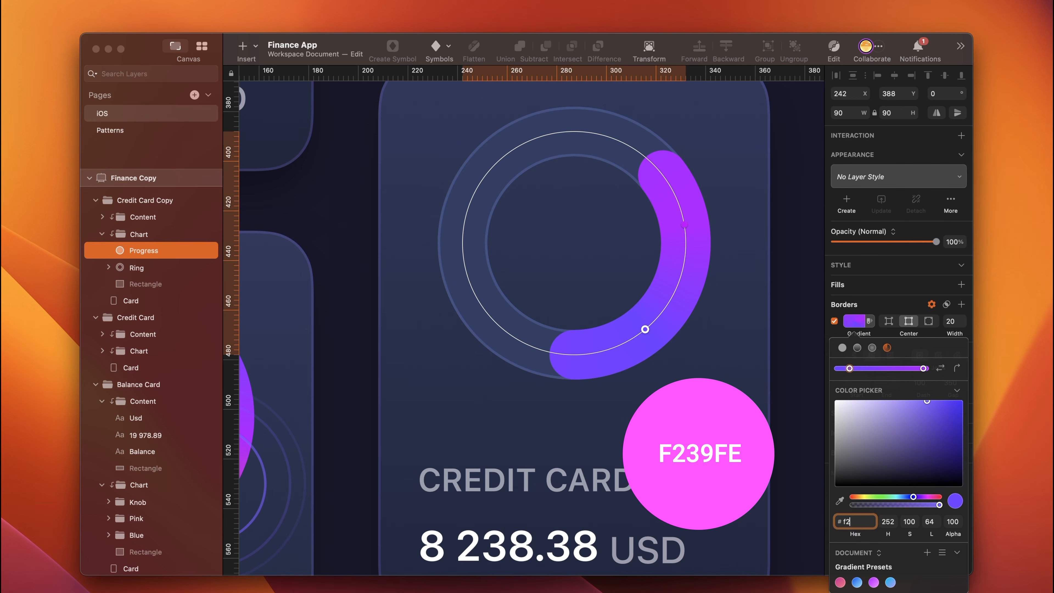
type("39fe")
key("Return")
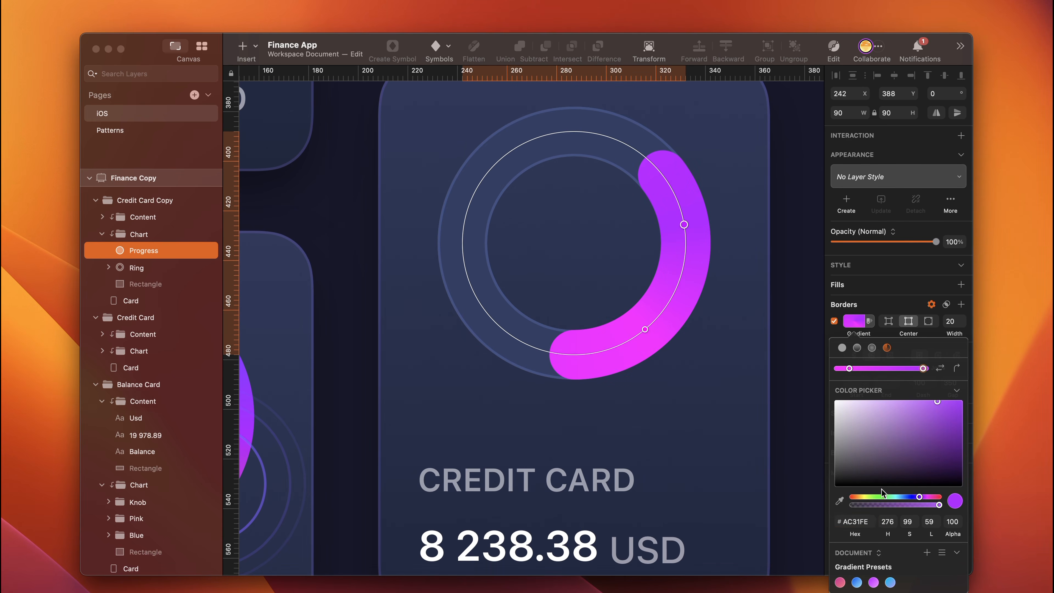
left_click(867, 518)
type("8825")
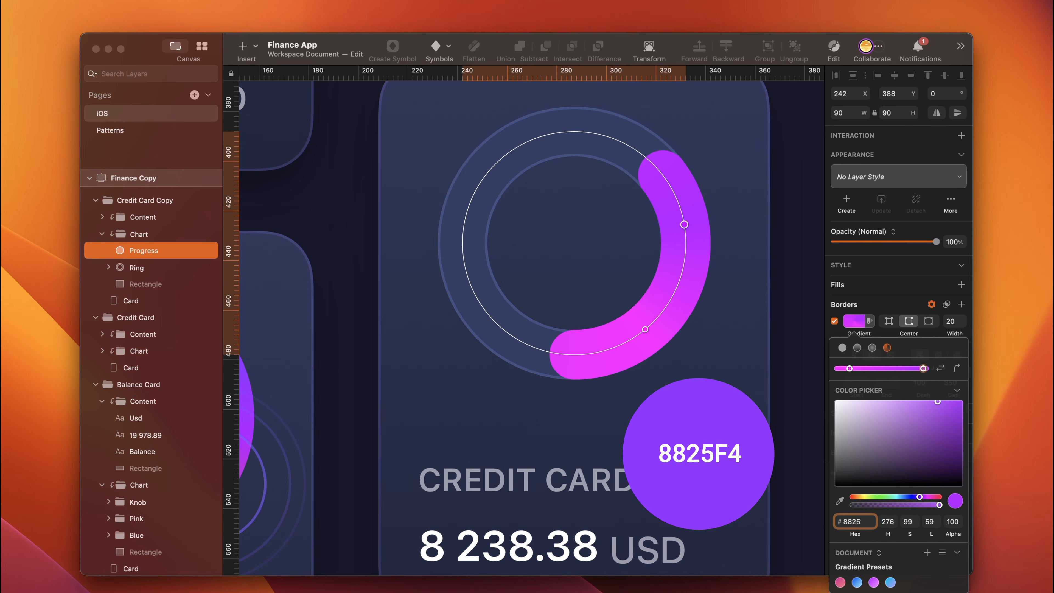
type("f4")
key("Return")
- Move the two gradient stops to the Progress arc's ends and set the border dash to 130
left_click_drag(645, 329, 567, 360)
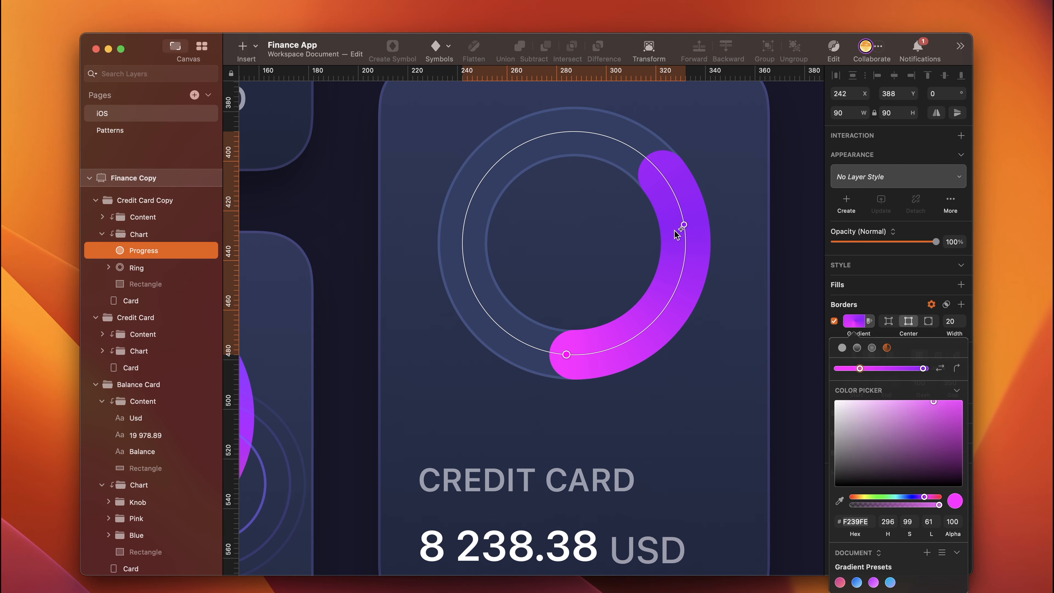
left_click_drag(683, 226, 651, 163)
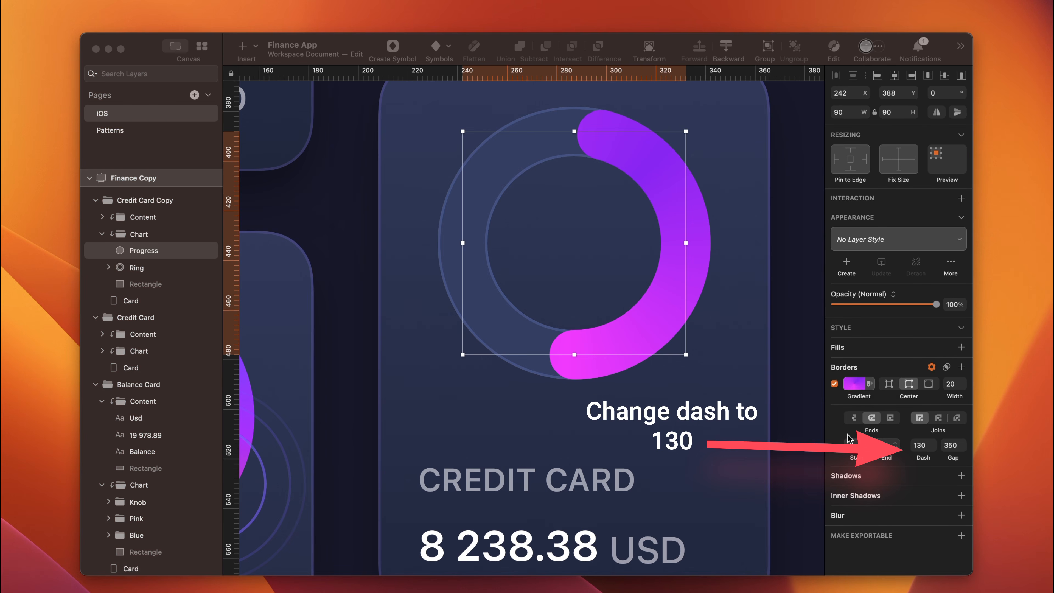
- Add a purple shadow to the Progress arc with Y 10 and blur 20
left_click(852, 479)
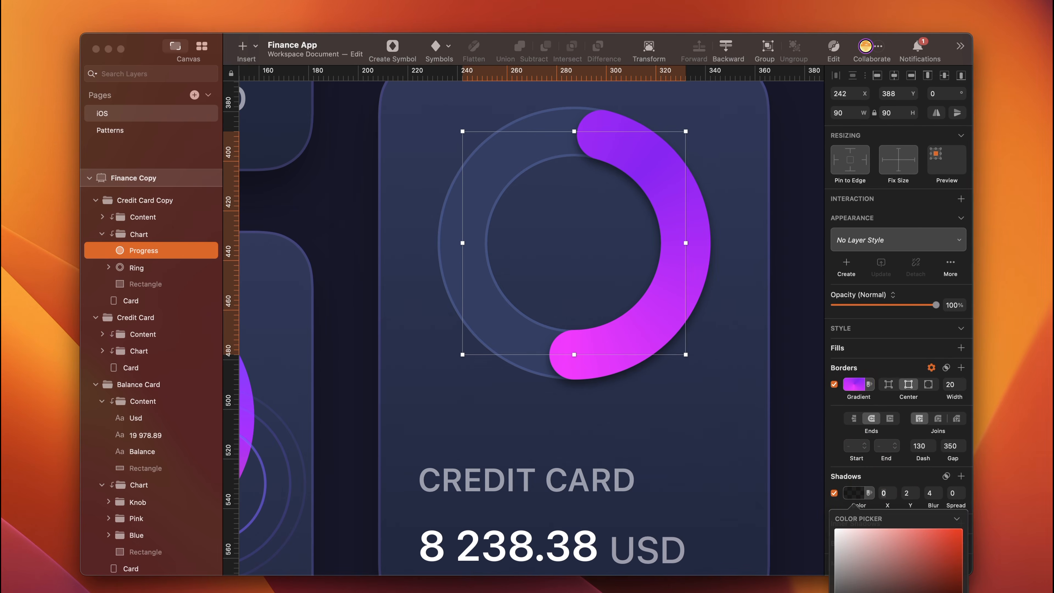
key("Return")
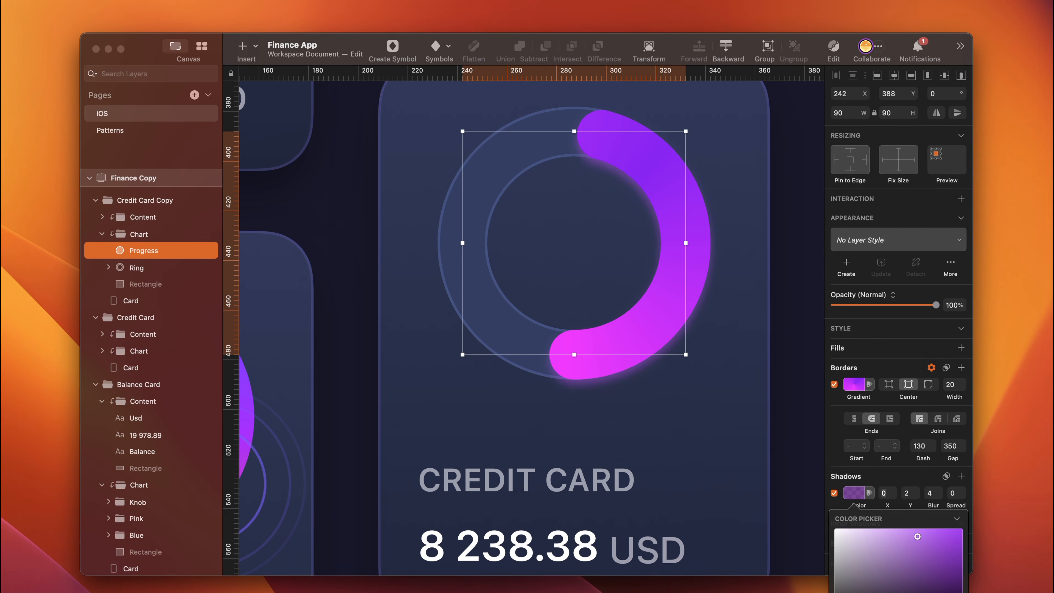
key("Return")
left_click(909, 493)
type("10")
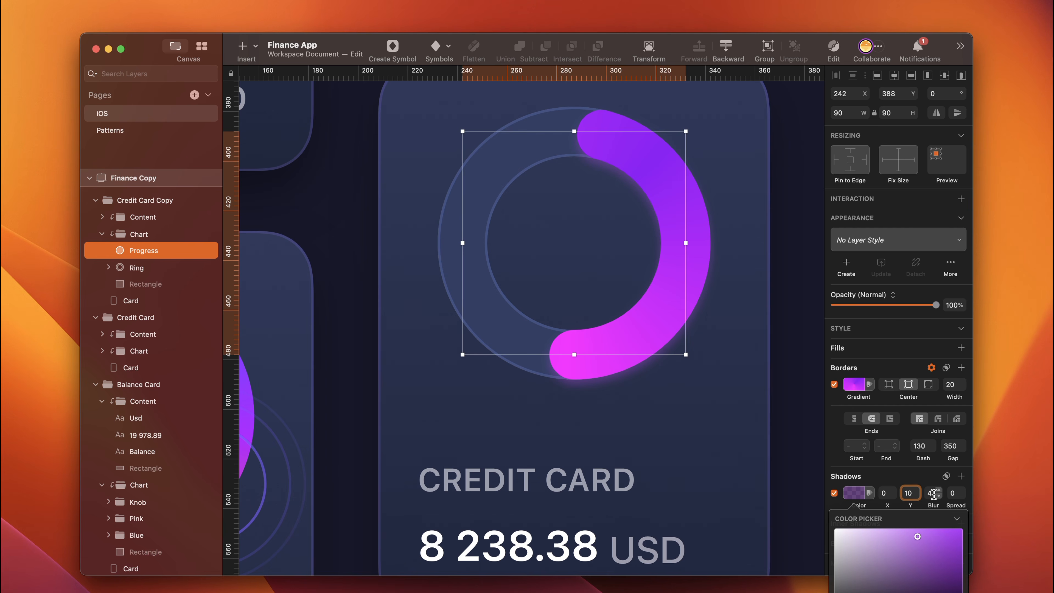
left_click(933, 493)
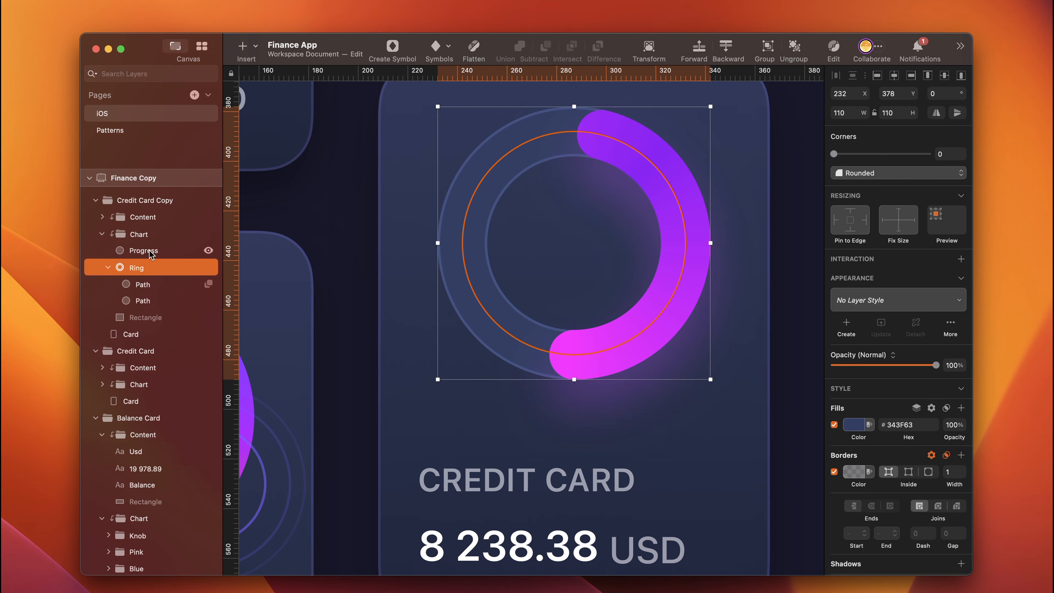
left_click(150, 250)
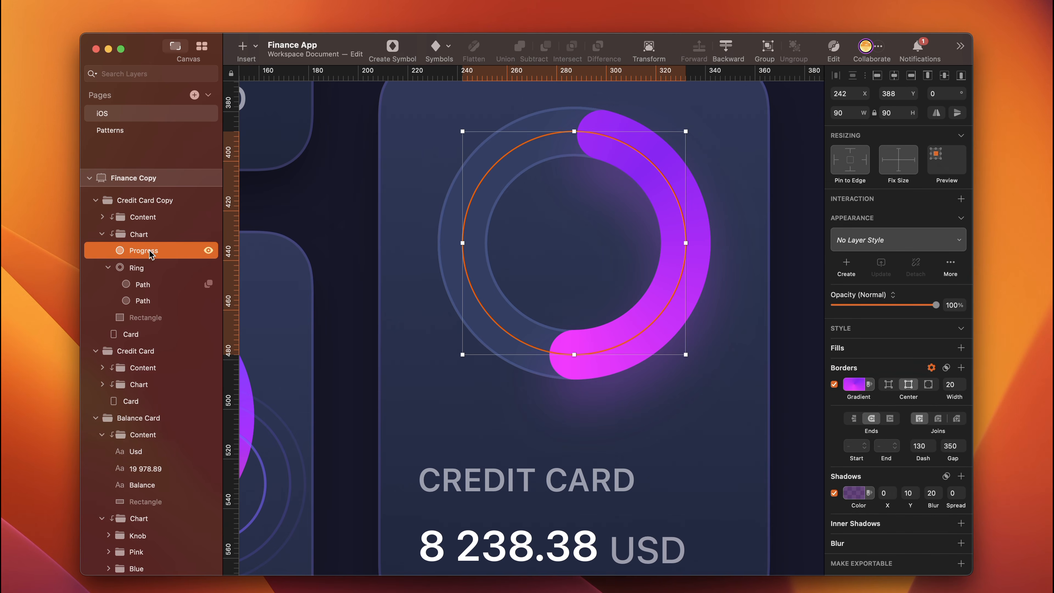
- Duplicate the Progress arc as a new shape named Ring and delete the old Ring shape with its two paths
key("cmd+d")
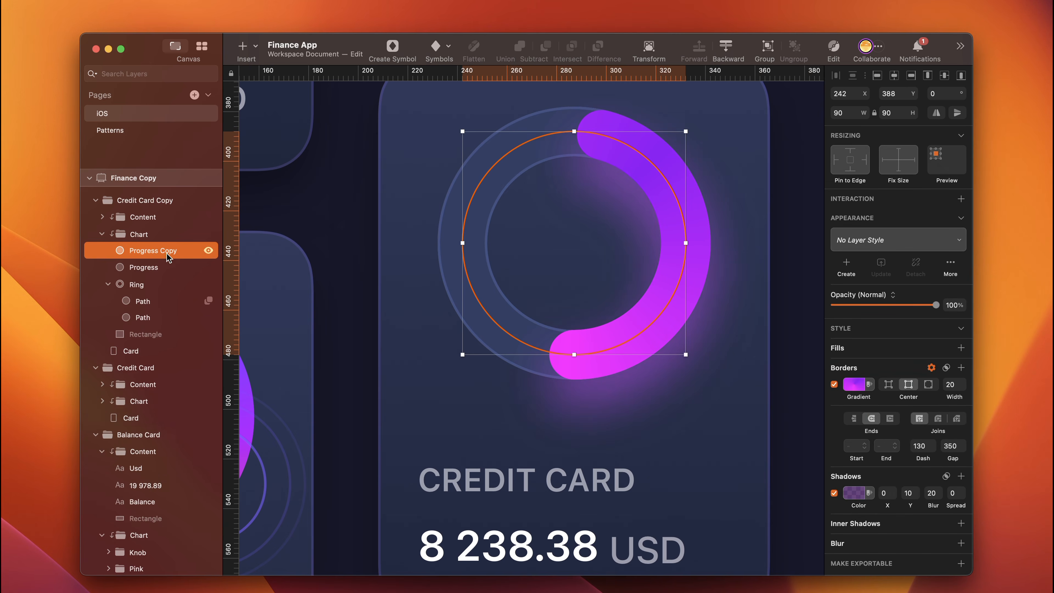
double_click(150, 251)
type("Ring")
key("Return")
left_click(143, 286)
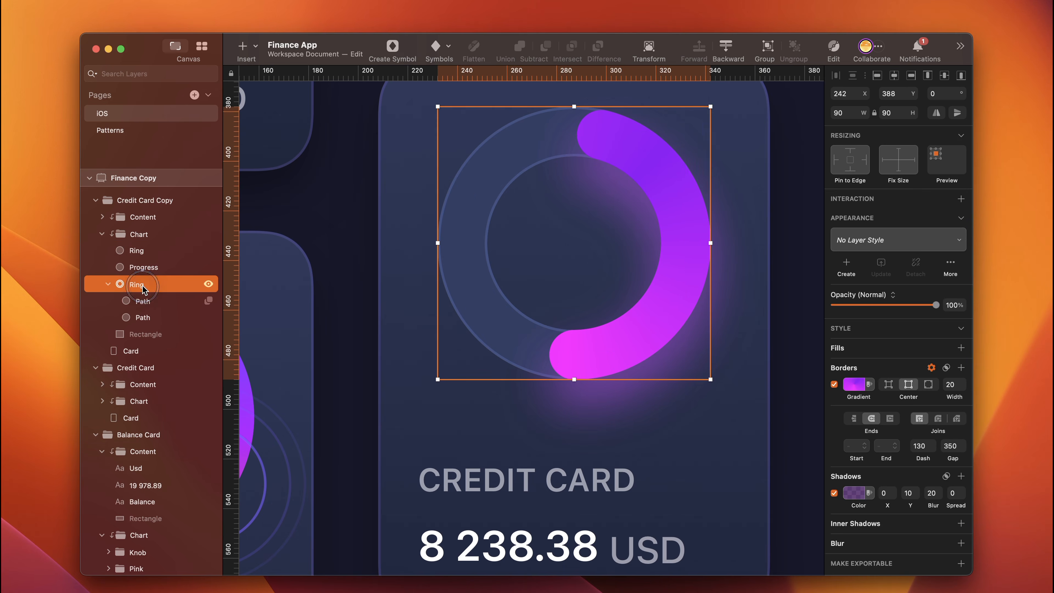
key("Delete")
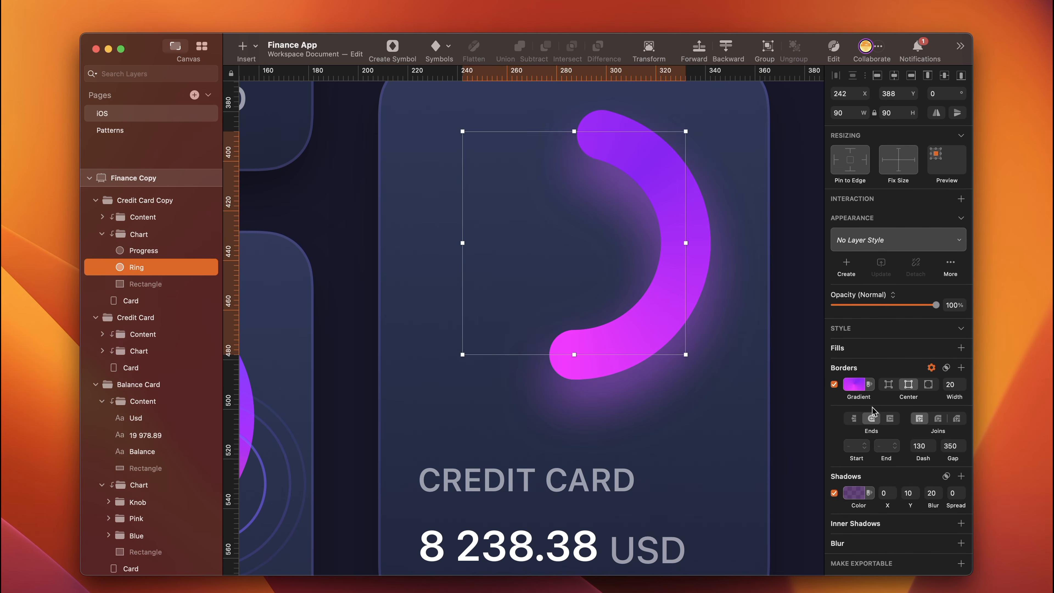
- Place the new Ring beneath Progress and remove its shadow, with border dash and gap both set to 0
left_click(834, 493)
left_click(931, 476)
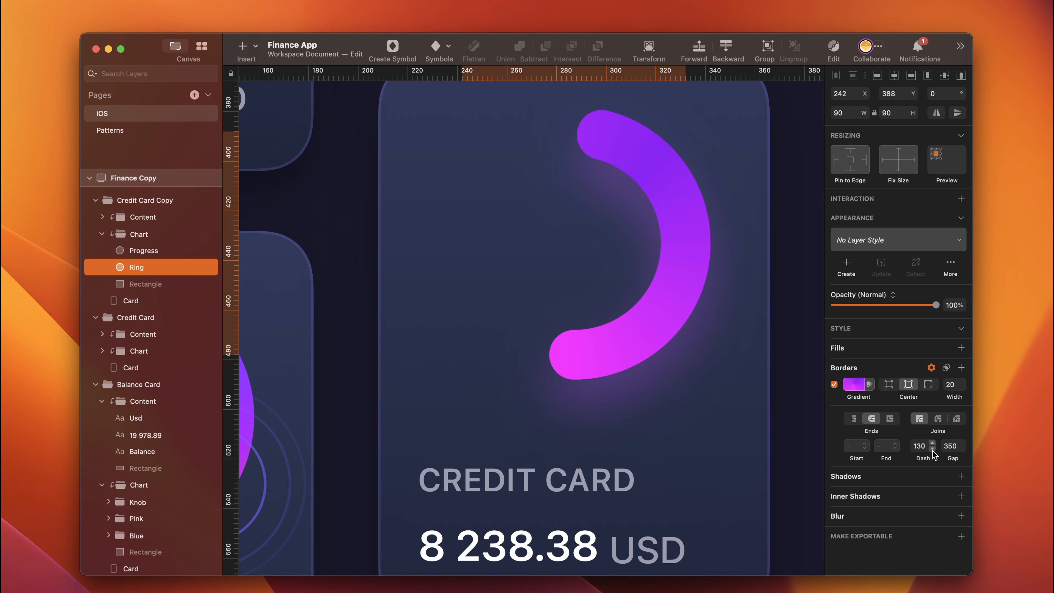
double_click(925, 445)
type("0")
key("Tab")
type("0")
- Change the Ring's border from a gradient to a solid 343F63 colour
left_click(854, 384)
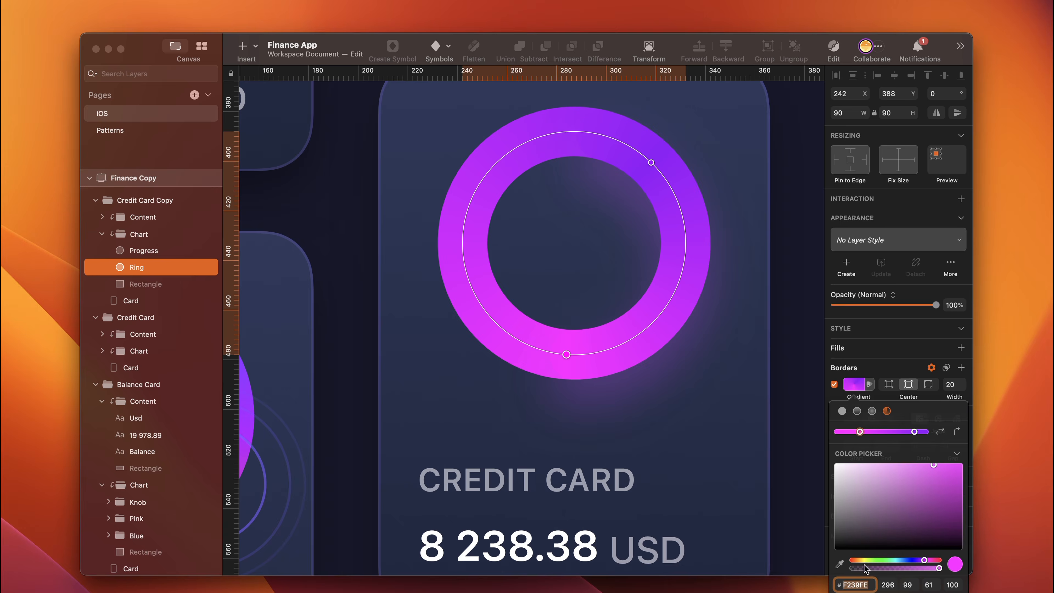
double_click(857, 583)
type("343F63")
key("Return")
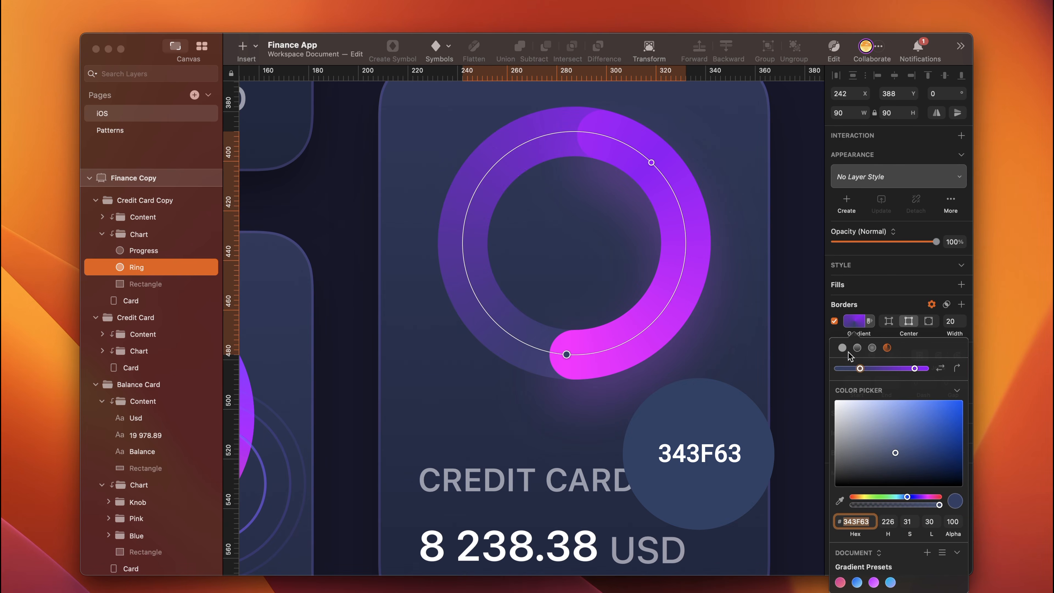
left_click(842, 348)
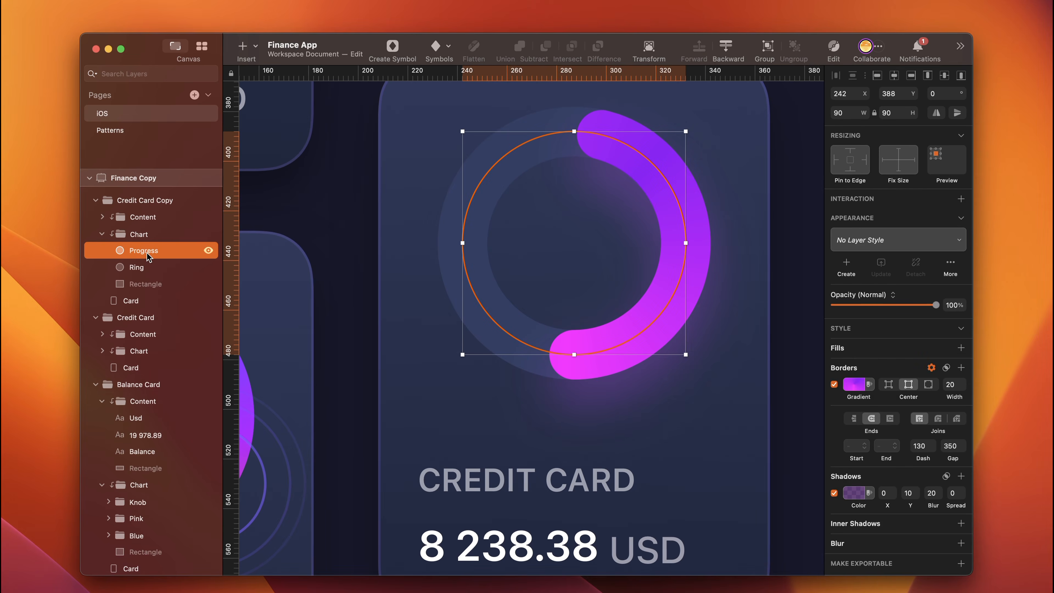
- Duplicate the Progress arc beneath the original and name the copy Progress 1
left_click_drag(161, 269, 194, 268)
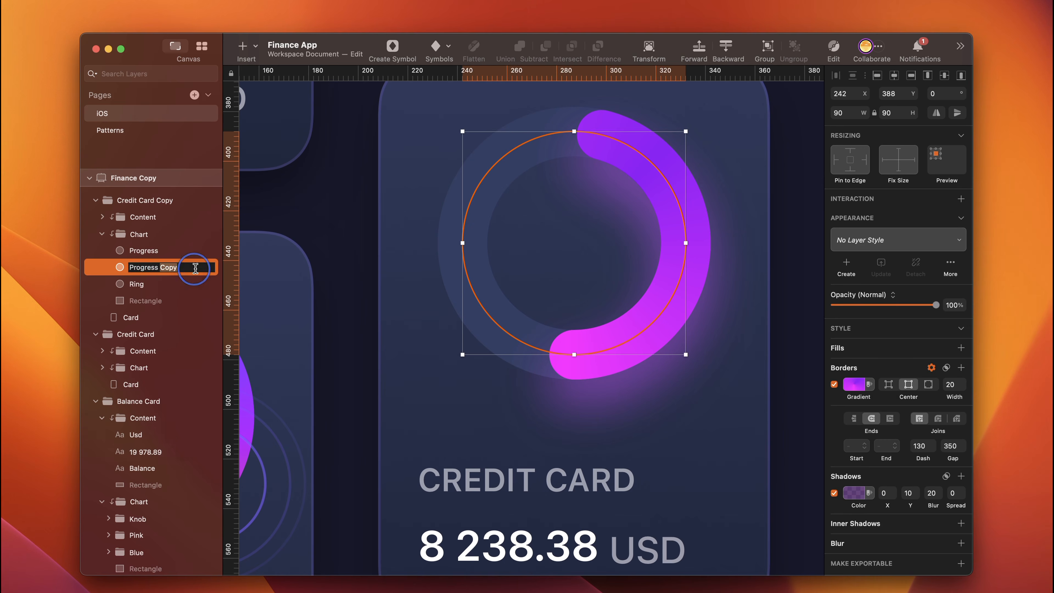
type("1")
key("Return")
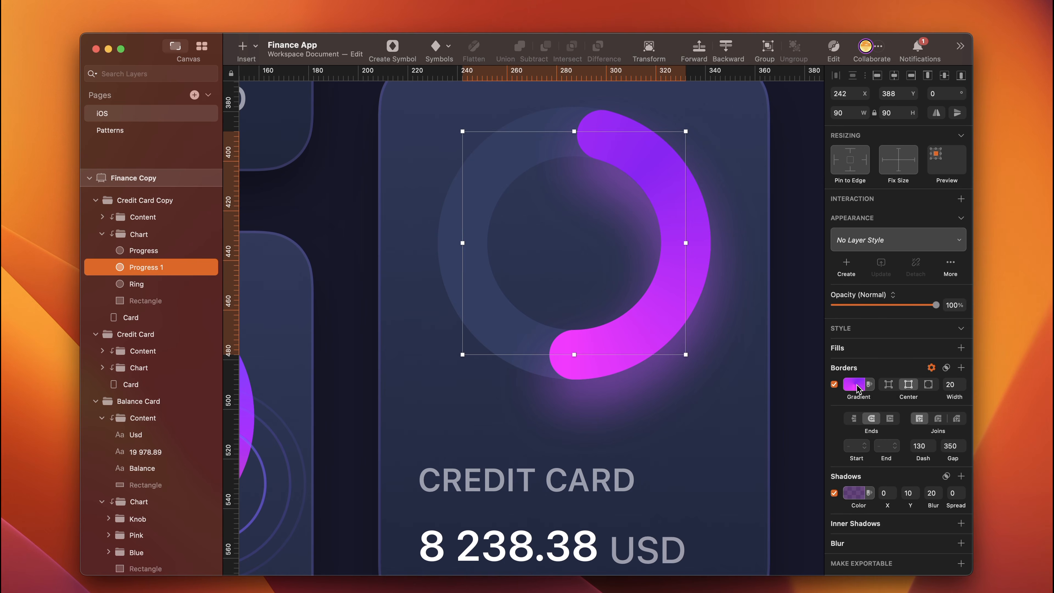
- Recolour Progress 1's angular border gradient to two stops, 0F55E8 and 6DCFFA, without the purple stop
left_click(858, 388)
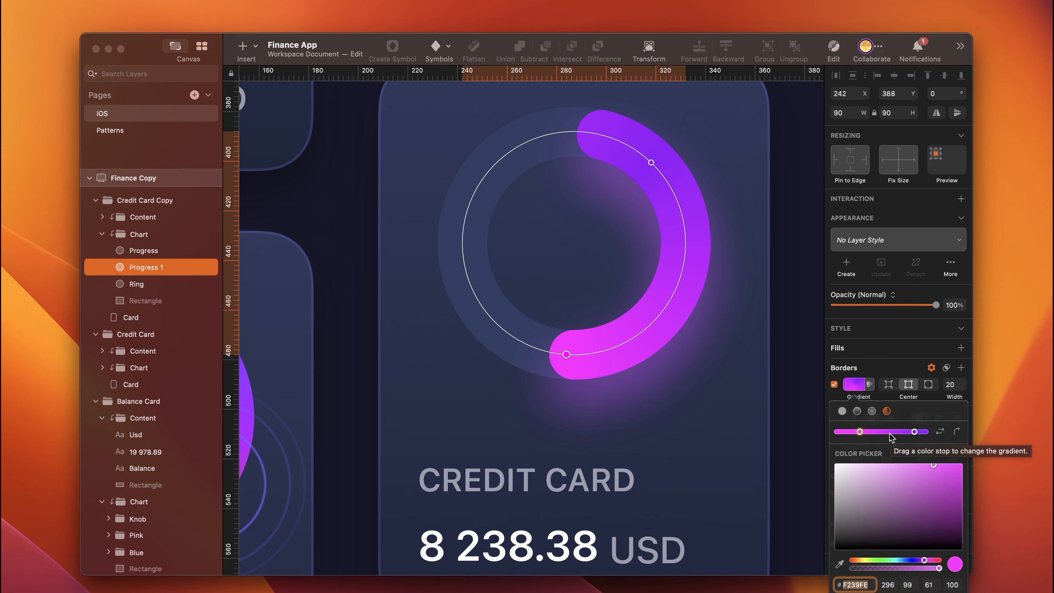
left_click(884, 432)
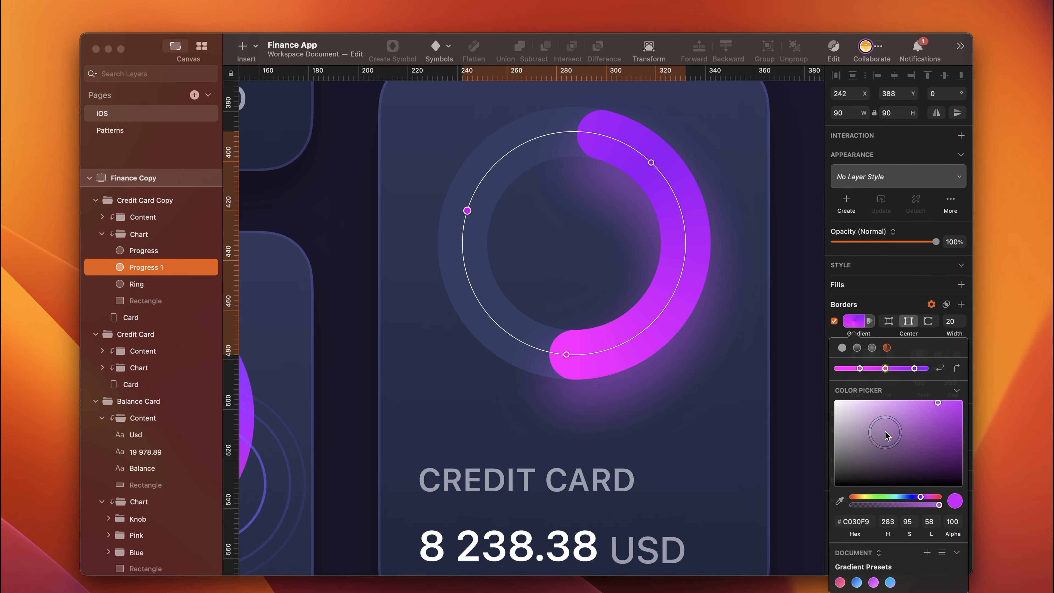
type("0f")
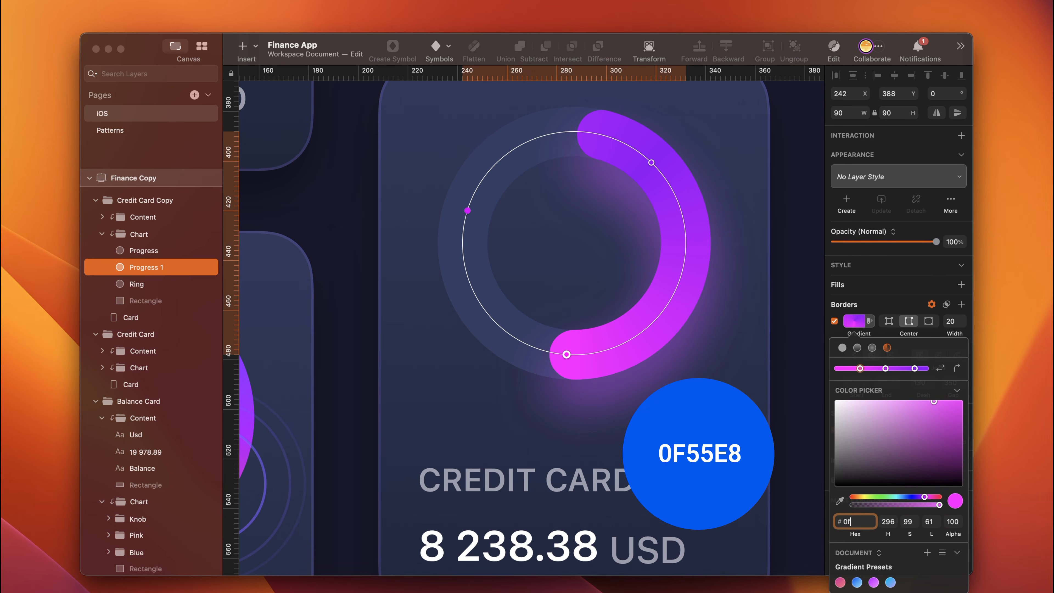
type("55e8")
left_click(885, 368)
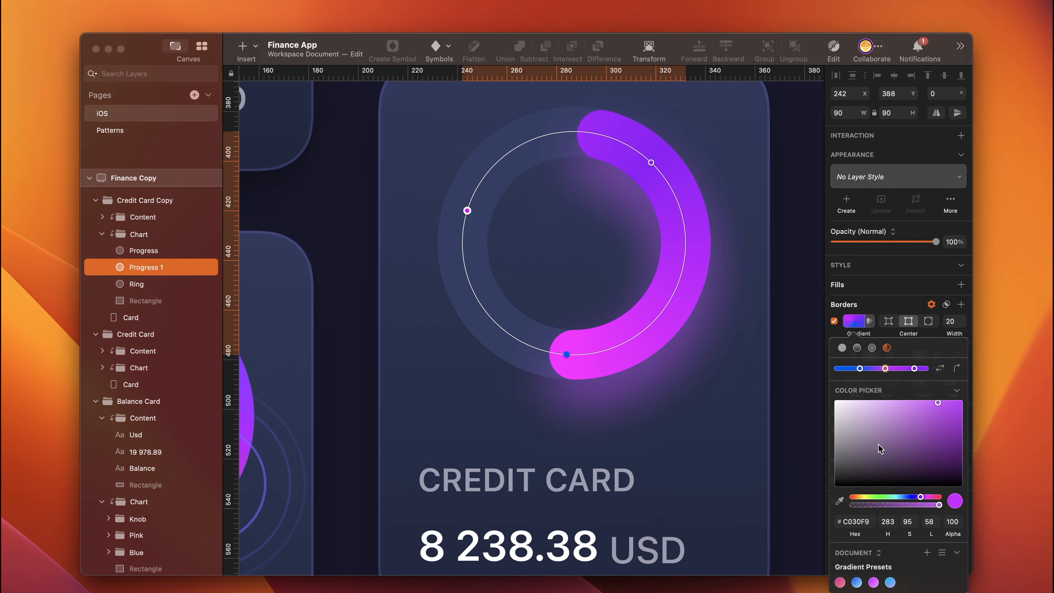
left_click(854, 522)
type("6d")
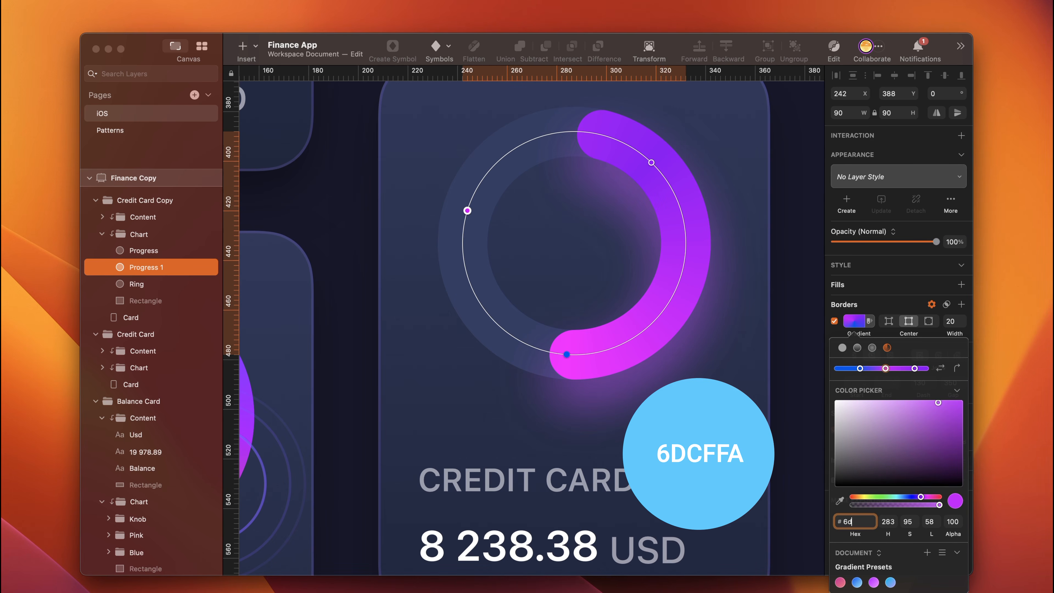
type("cffa")
key("Return")
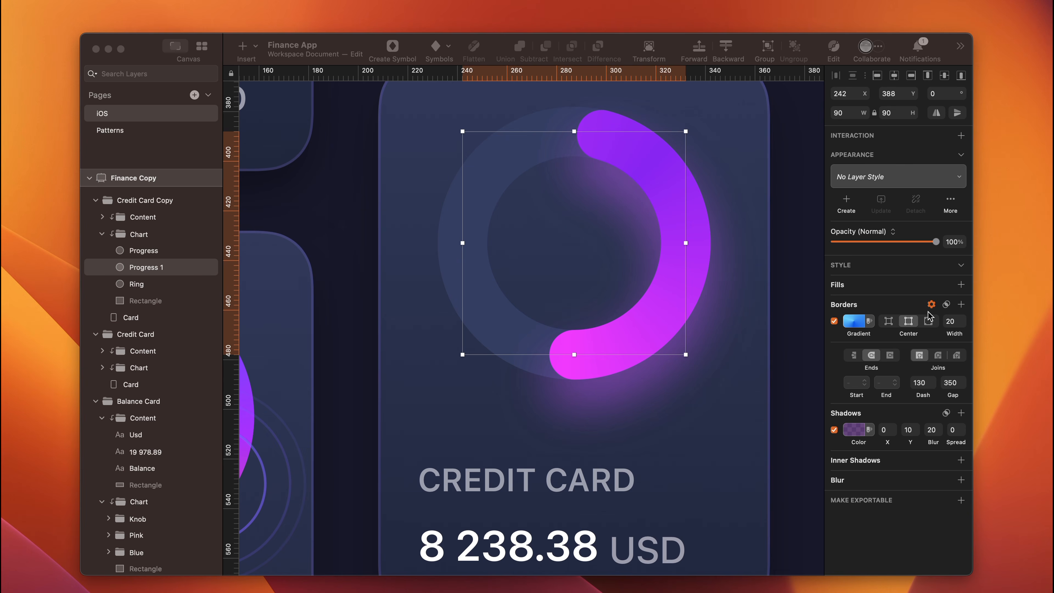
- Set Progress 1's border dash to 200 and reposition its gradient stops, light blue at the ring's top and dark blue at the arc's end
left_click(924, 382)
type("200")
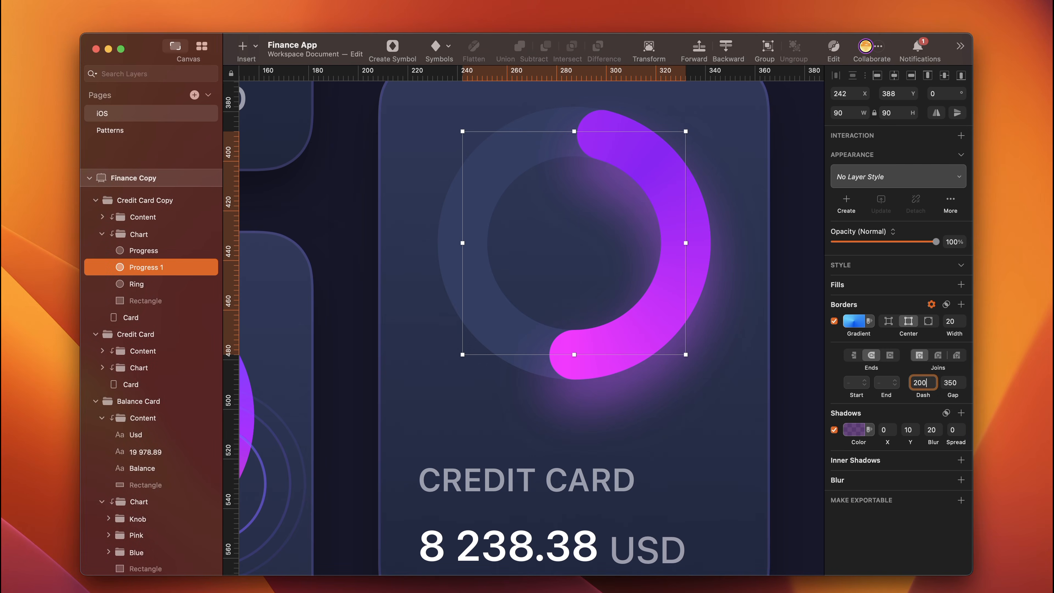
key("Return")
left_click(854, 384)
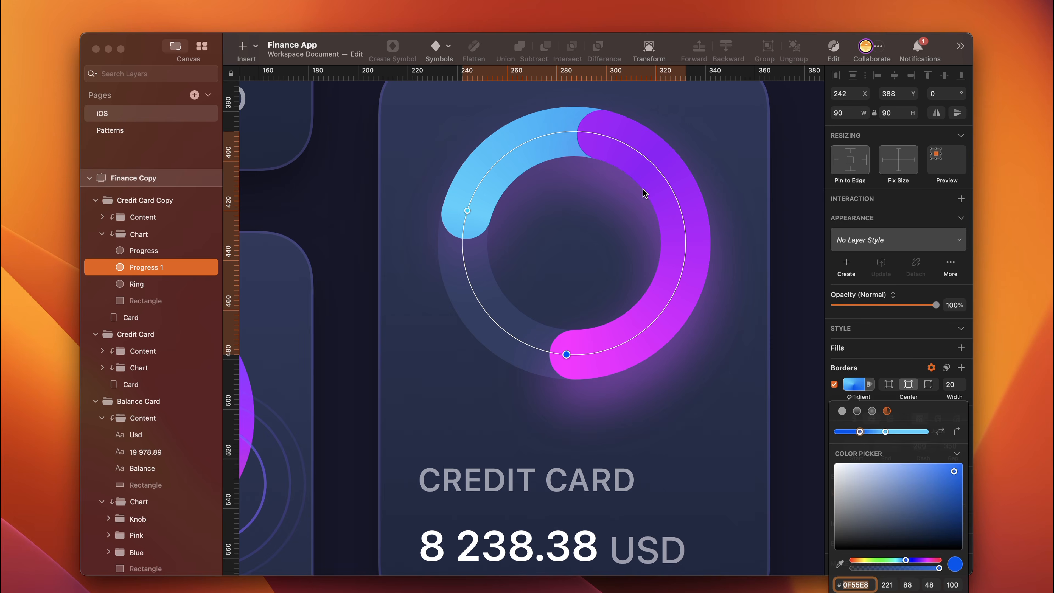
left_click_drag(569, 354, 592, 138)
key("Escape")
- Change Progress 1's shadow colour to 195FE8
left_click(855, 430)
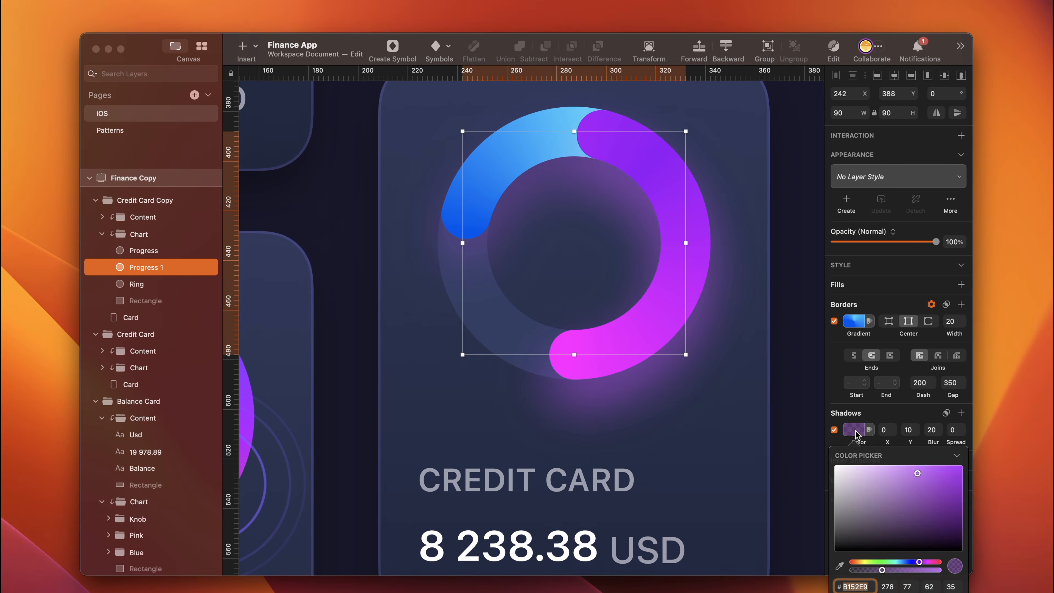
type("1")
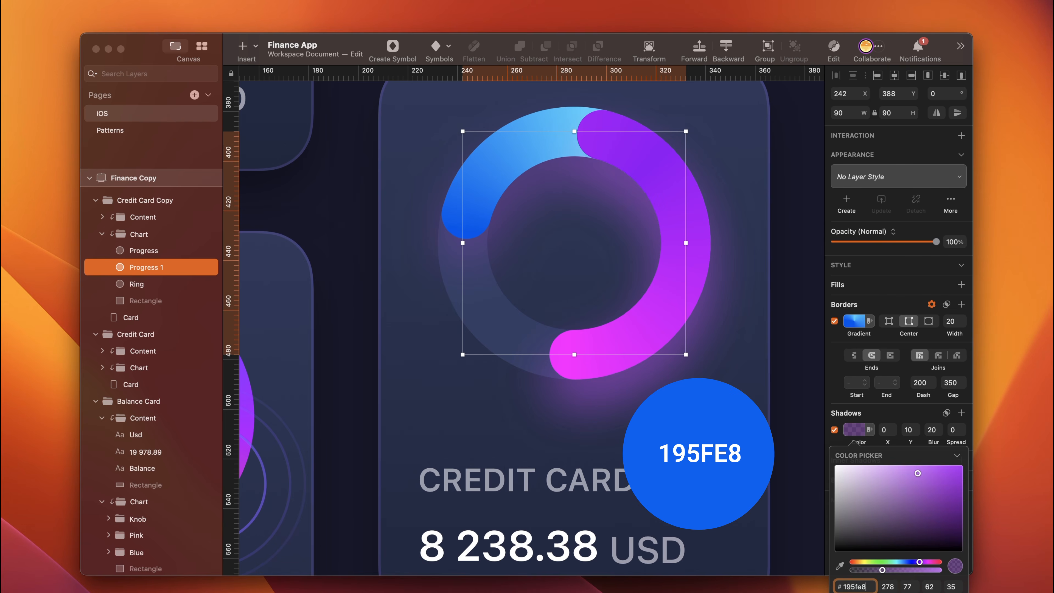
type("95fe8")
key("Return")
type("3")
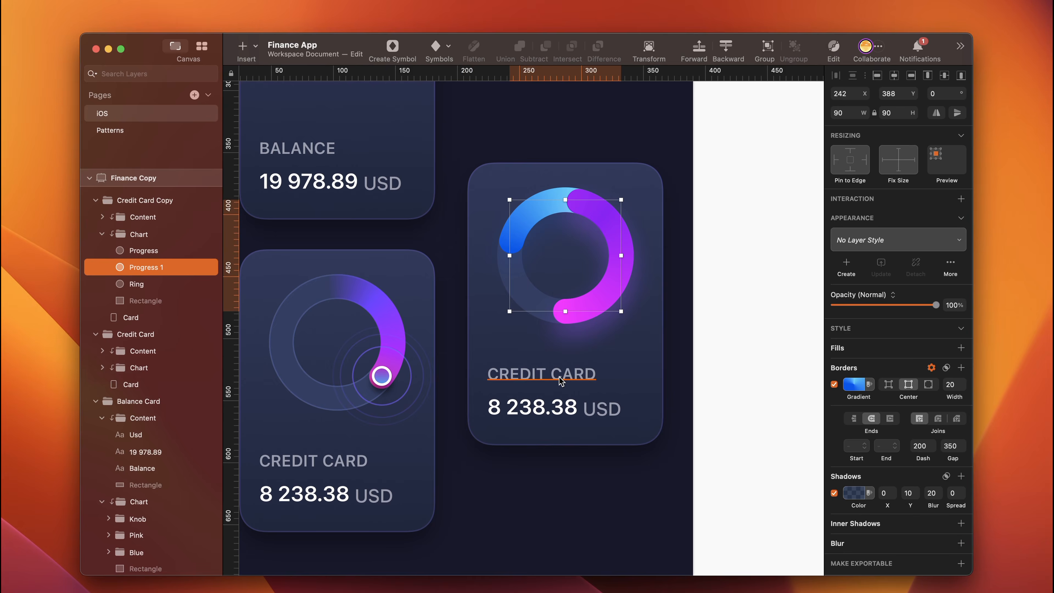
- Change the copied card's label to "spending" and its amount to 3 978.78
left_click(559, 376, "super")
key("Return")
type("spending")
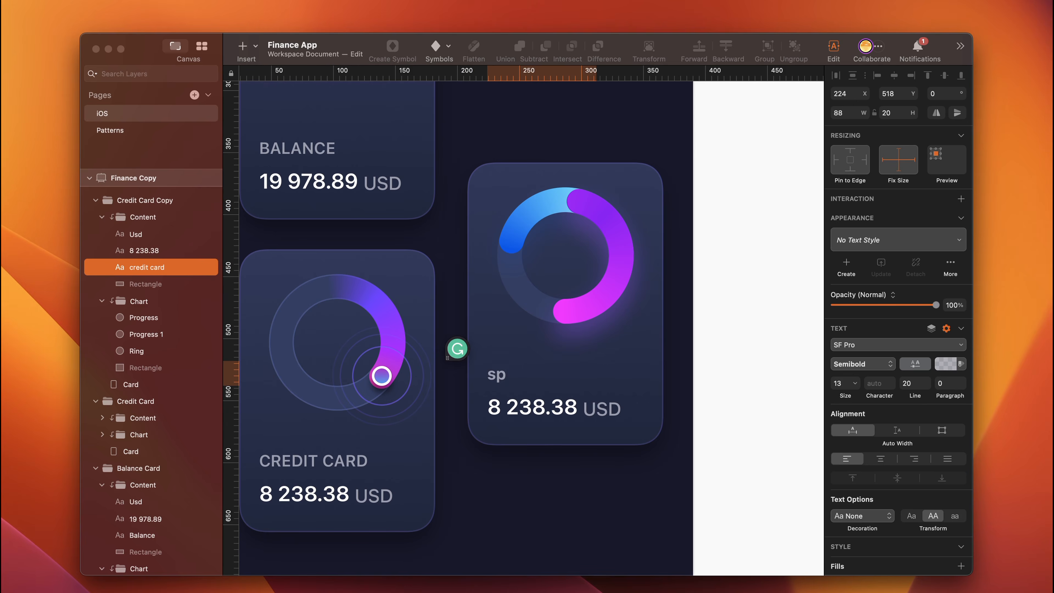
double_click(515, 406)
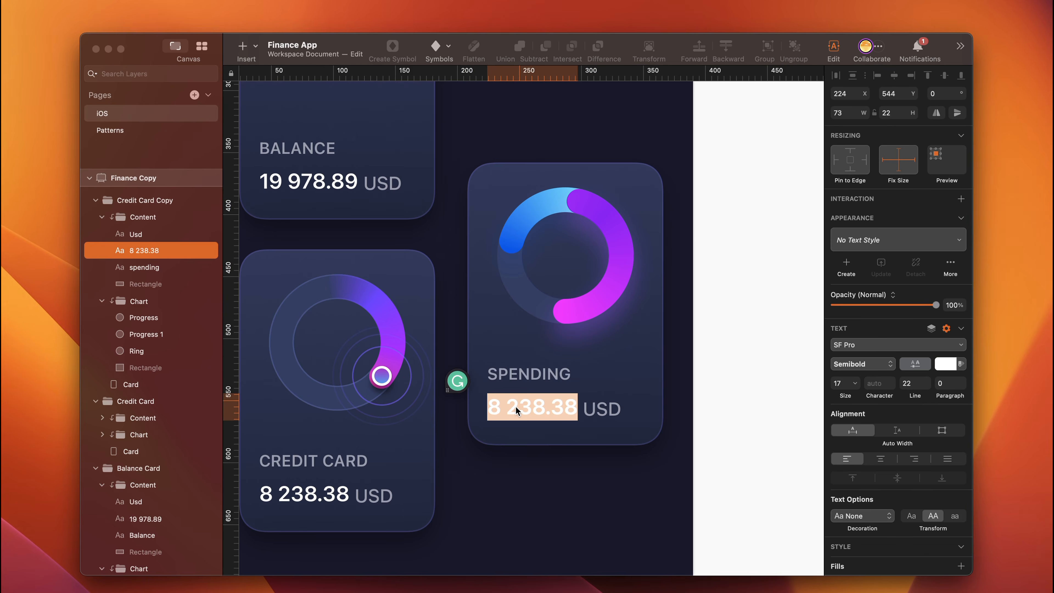
type("3 978.78")
- Rename the Credit Card Copy group Spending Card and order the three card groups beneath TabBar, with Balance Card last
double_click(137, 200)
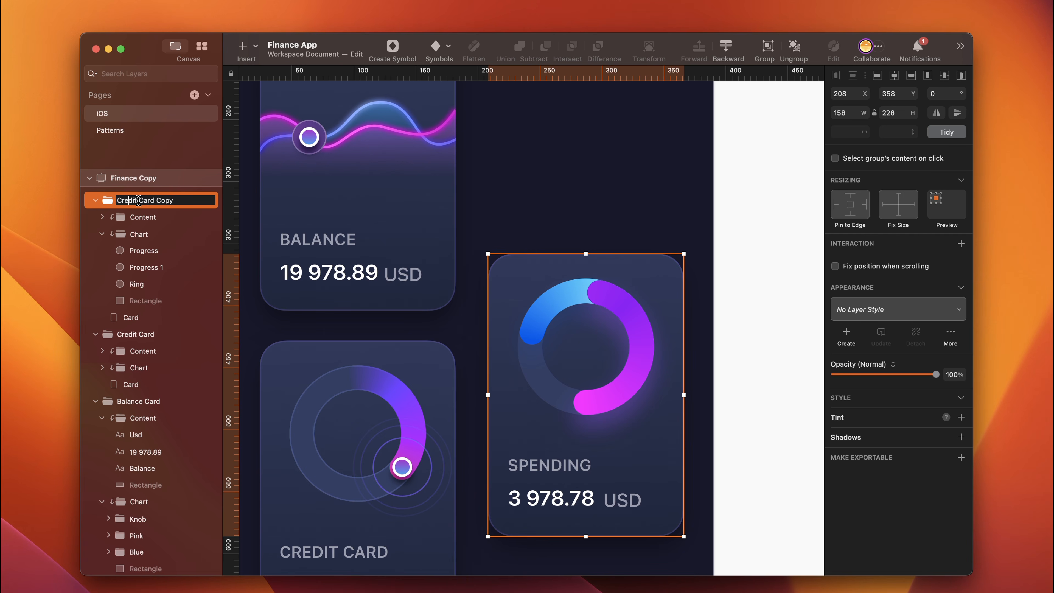
left_click_drag(139, 200, 118, 201)
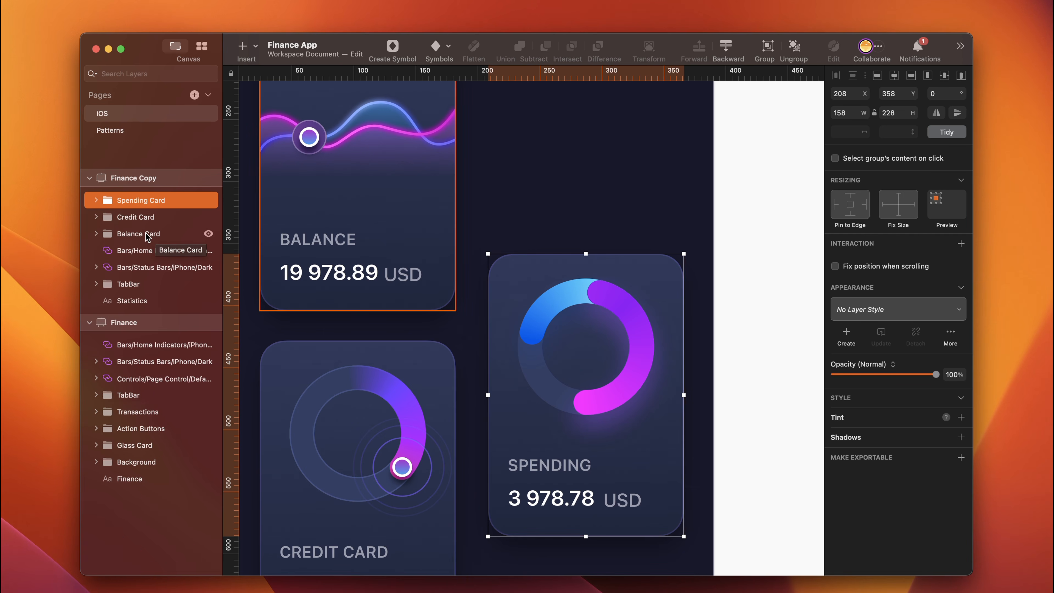
left_click(141, 236, "shift")
mouse_move(141, 235)
left_mouse_down()
mouse_move(123, 278)
mouse_move(128, 296)
mouse_move(137, 228)
left_mouse_up()
left_click(140, 302)
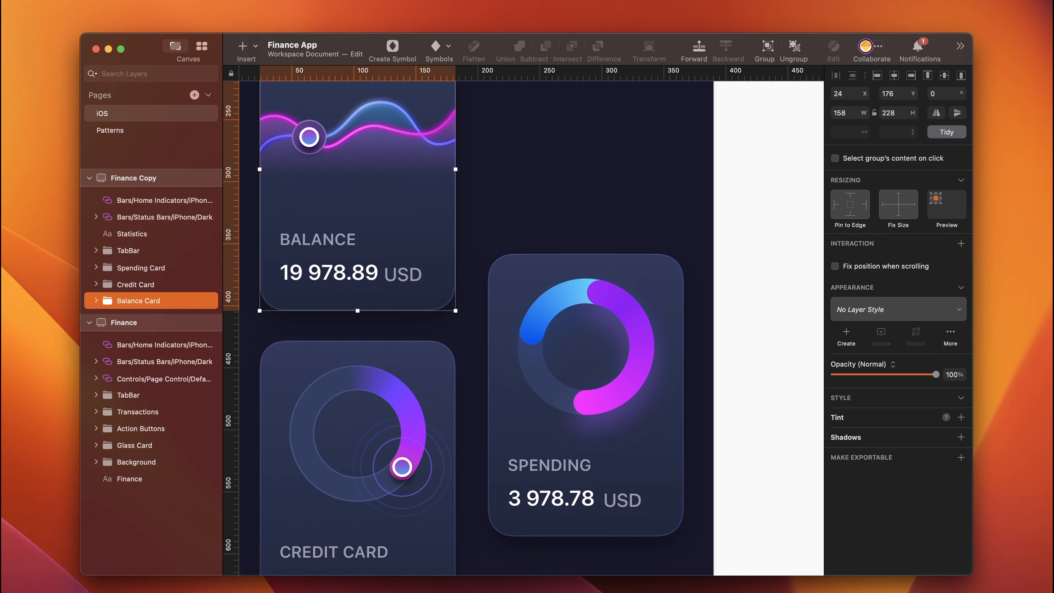
- Duplicate the Balance Card above the Spending Card and delete the copy's Knob, Pink and Blue chart groups
scroll(365, 141, "up", 3)
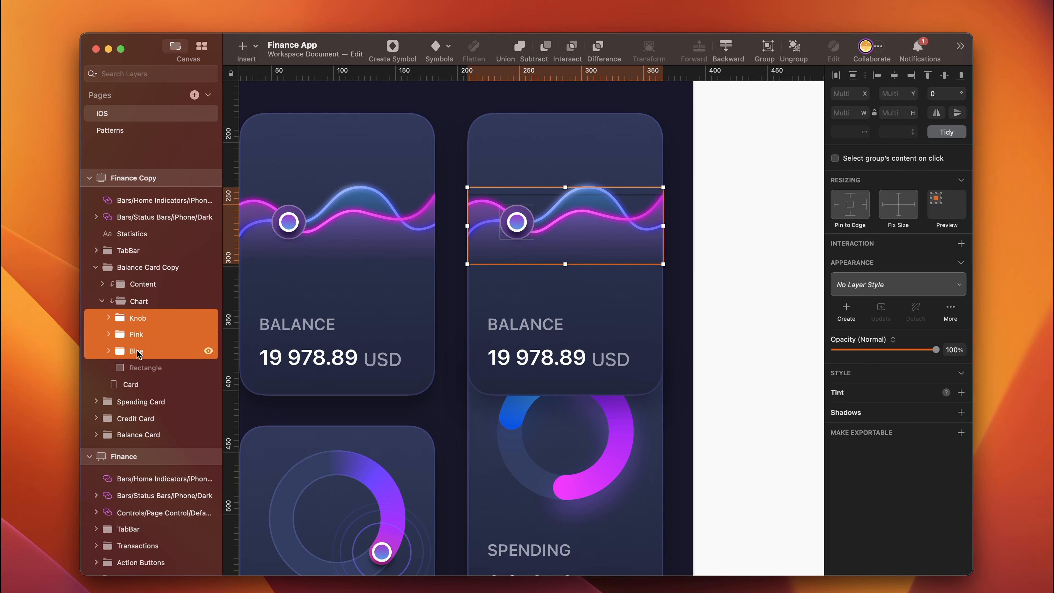
key("BackSpace")
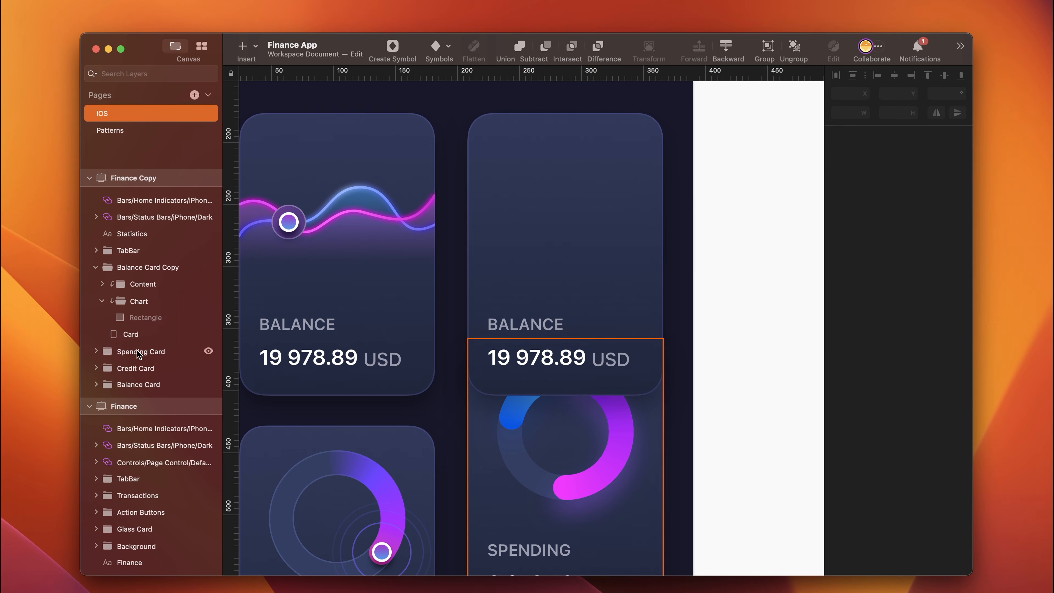
- Pin the copied Balance Card's Content group to the bottom edge with fixed size and set the card's height to 158
left_click(605, 334)
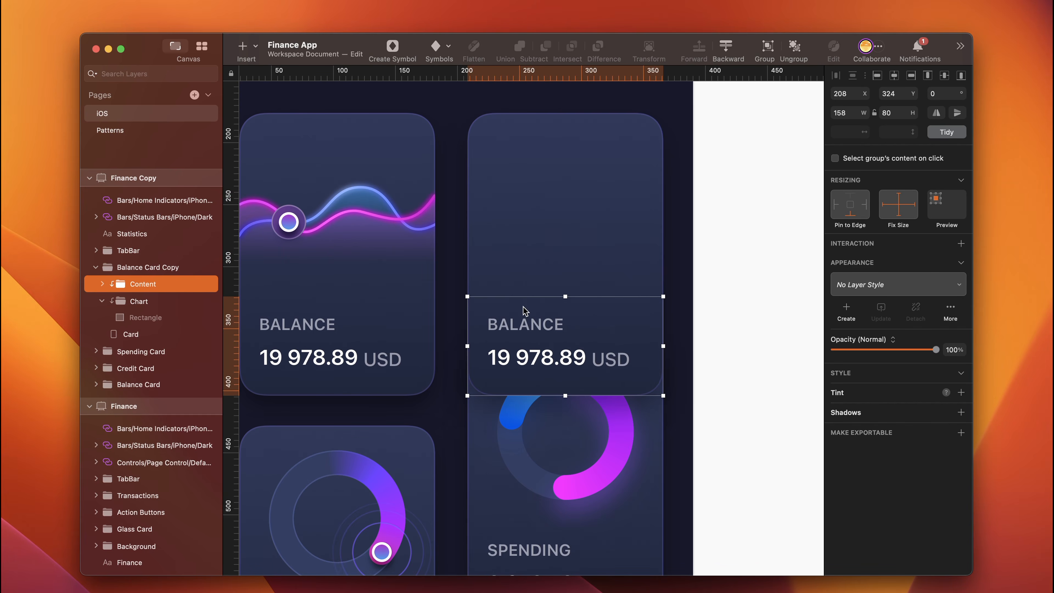
left_click(528, 327)
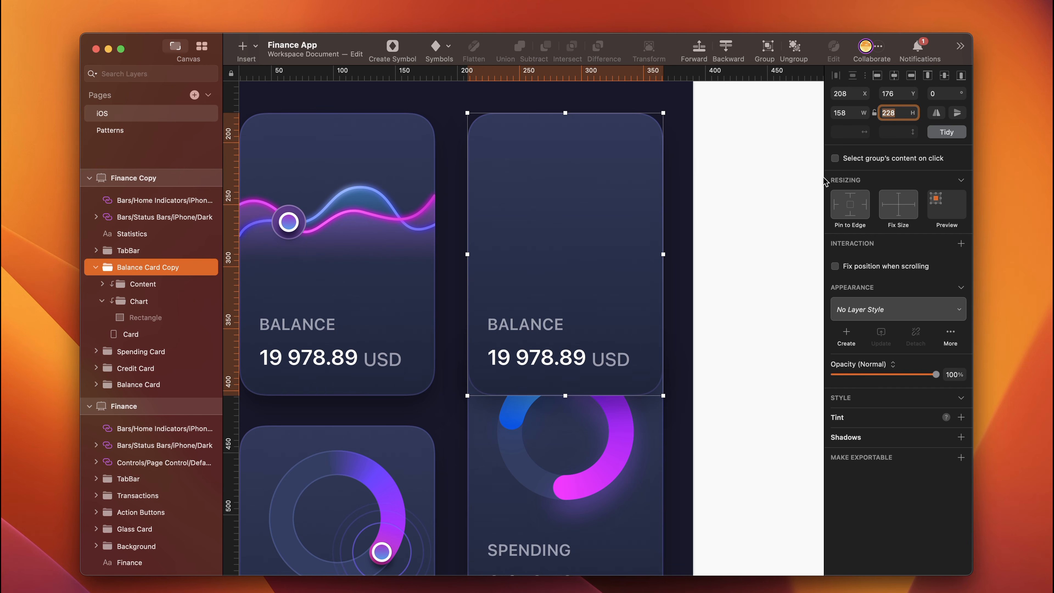
left_click(903, 113)
key("super+a")
type("1")
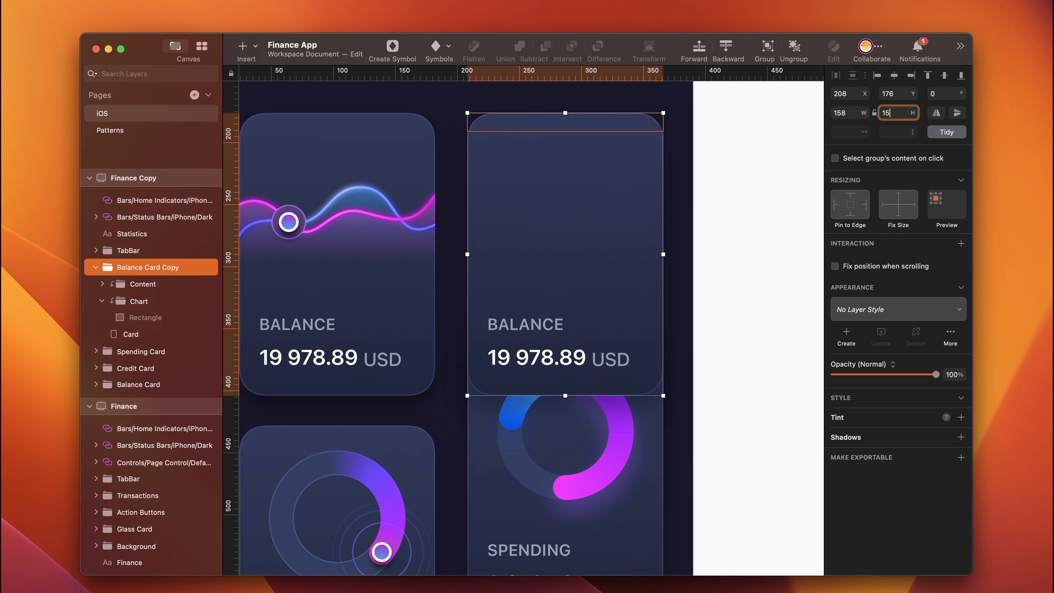
type("58")
key("Return")
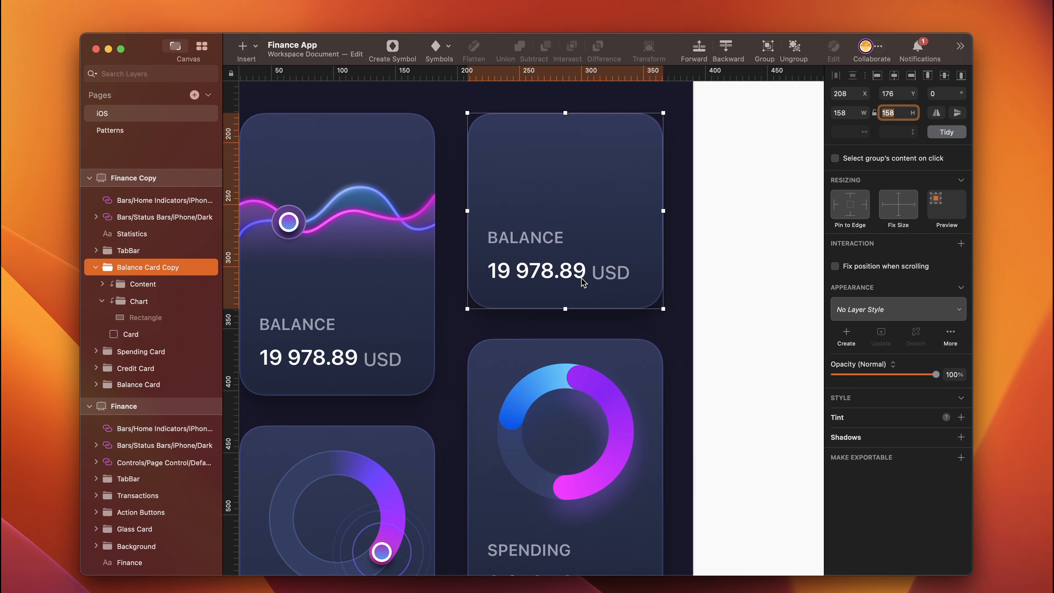
- Rename the Balance Card Copy group Cashflow Card
double_click(134, 266)
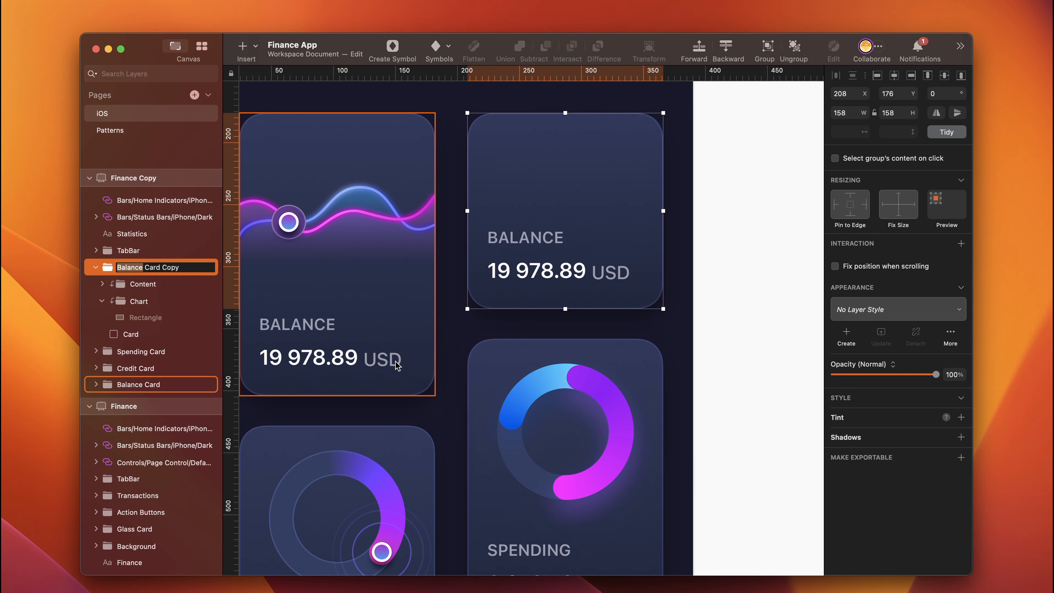
type("Cashflow Card")
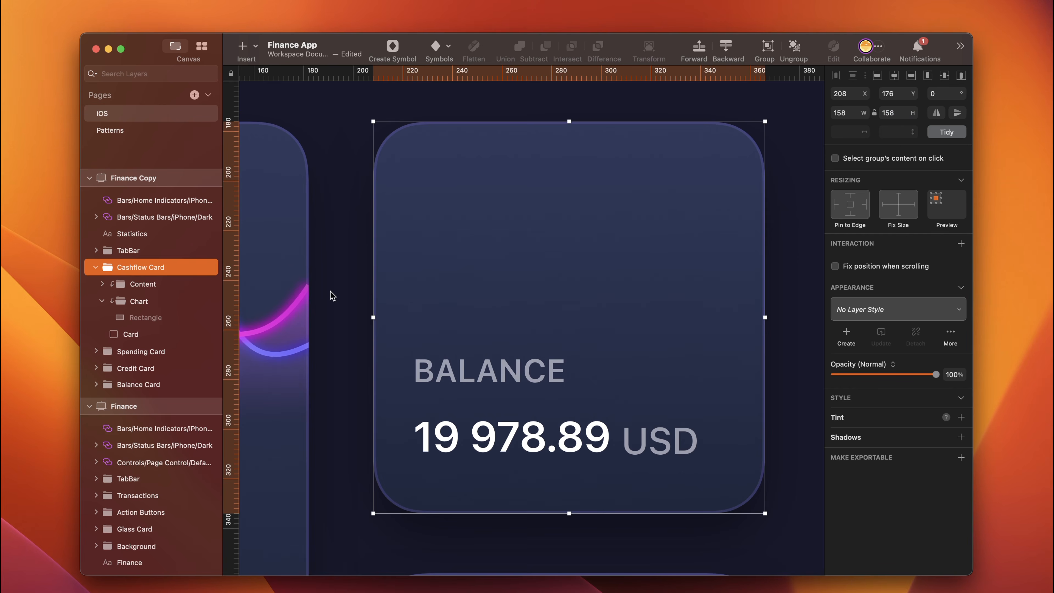
- Draw a rectangle in the upper part of the Cashflow Card and size it 126 wide by 12 high
key("r")
left_click_drag(405, 191, 688, 235)
left_click(827, 113)
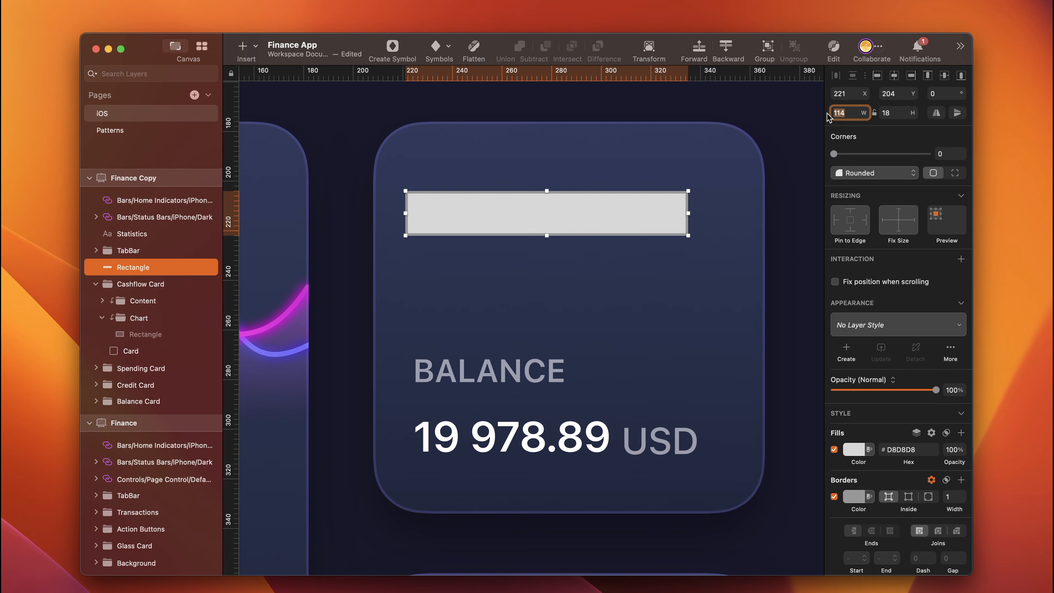
type("126")
left_click(892, 113)
type("12")
key("Return")
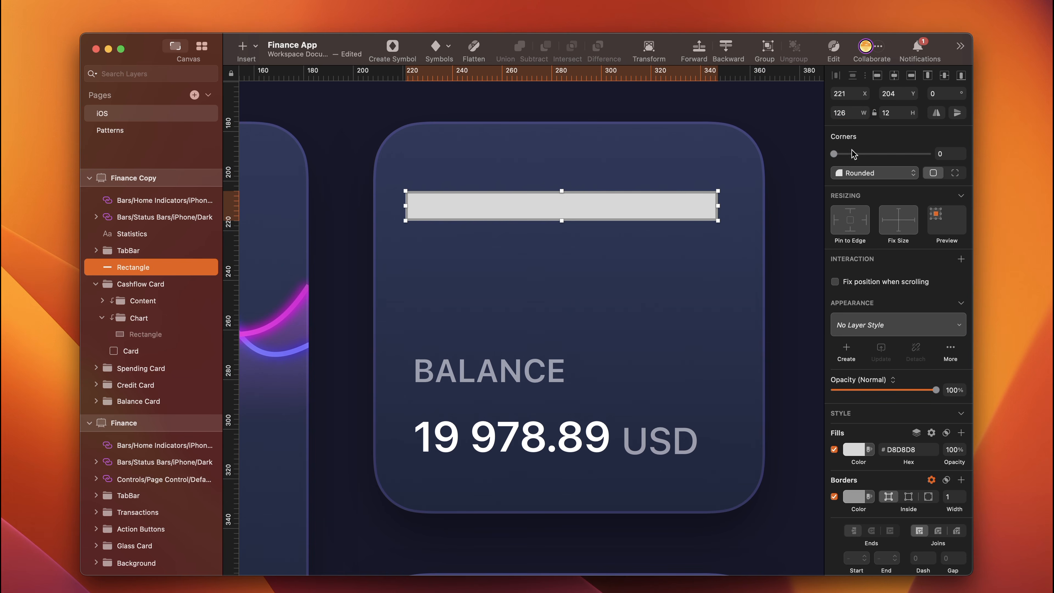
- Move the rectangle to X 224 and place it inside the Cashflow Card's Chart group, above the existing rectangle
key("alt")
key("Right")
key("Right")
key("Right")
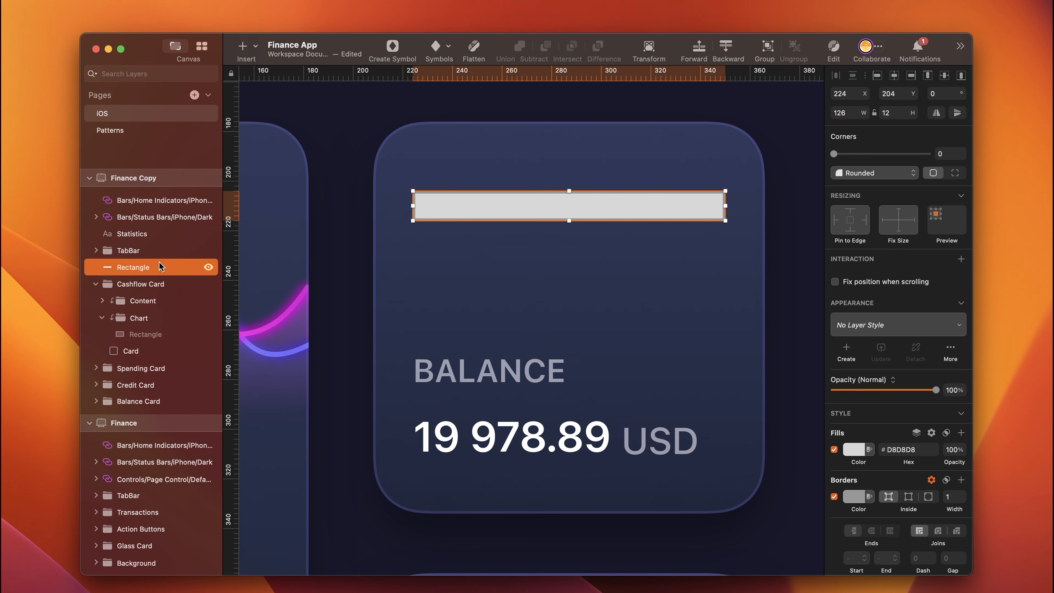
left_click_drag(141, 265, 144, 322)
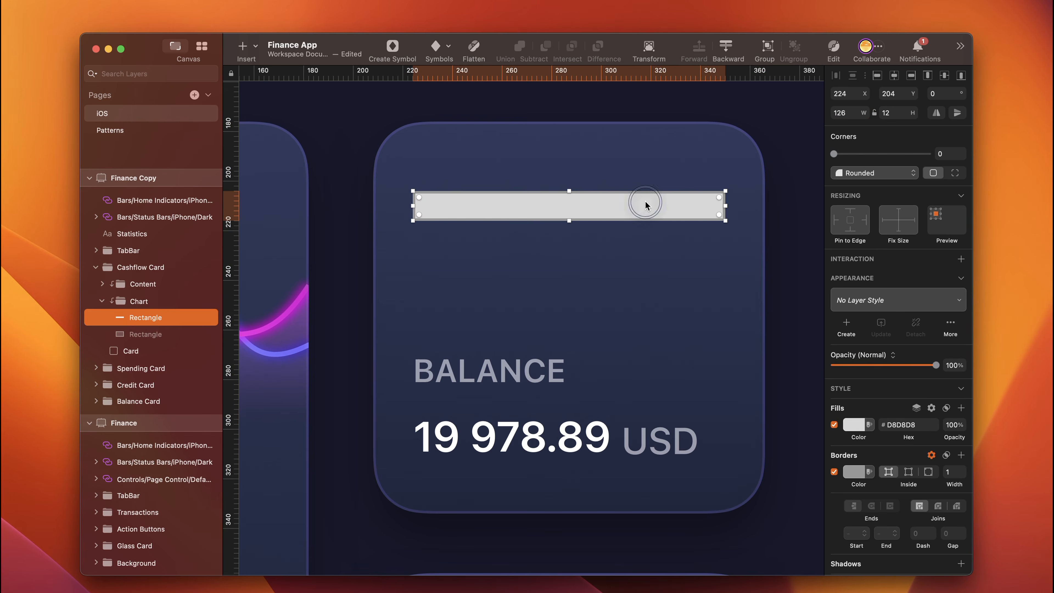
- Check the rectangle's spacing to the card edges and move it down to Y 220
key("alt")
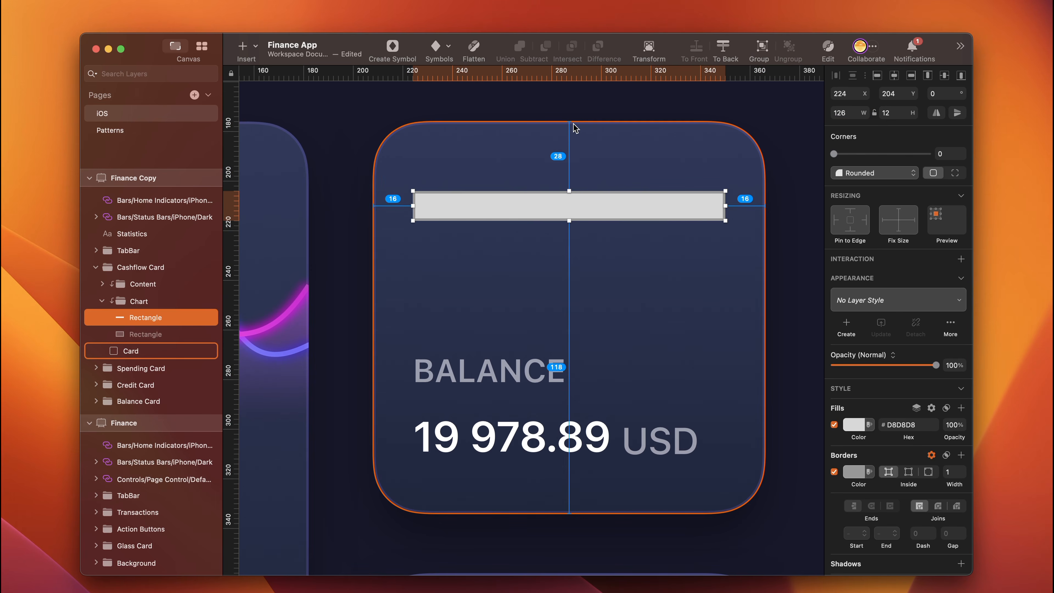
key("shift+Down")
key("Down")
key("Down")
key("Down")
key("Down")
key("Down")
key("Down")
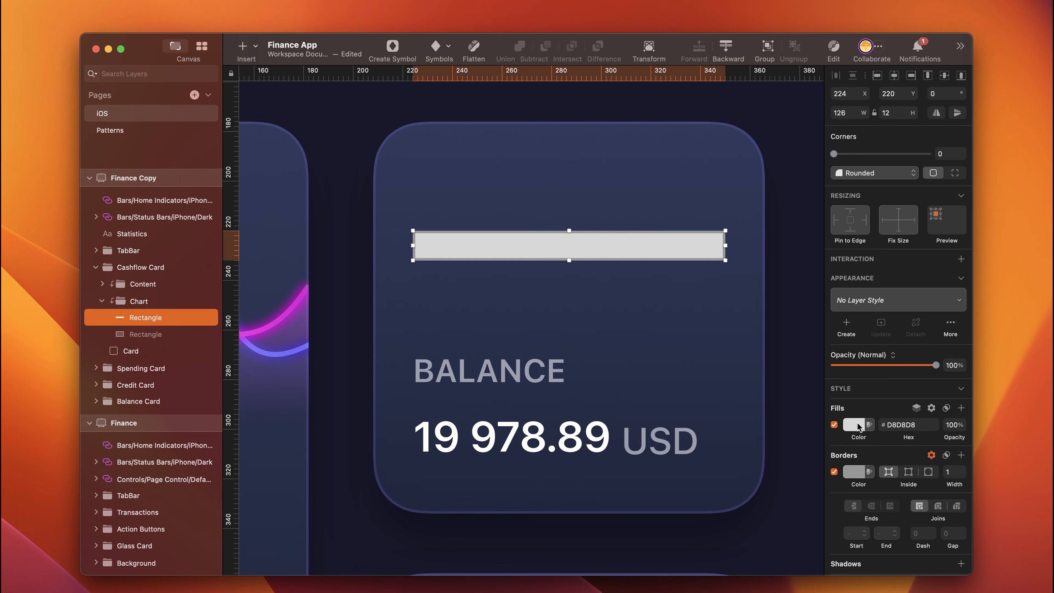
- Set the rectangle's fill to E5F2F6 at 50% opacity
left_click(902, 423)
type("e5")
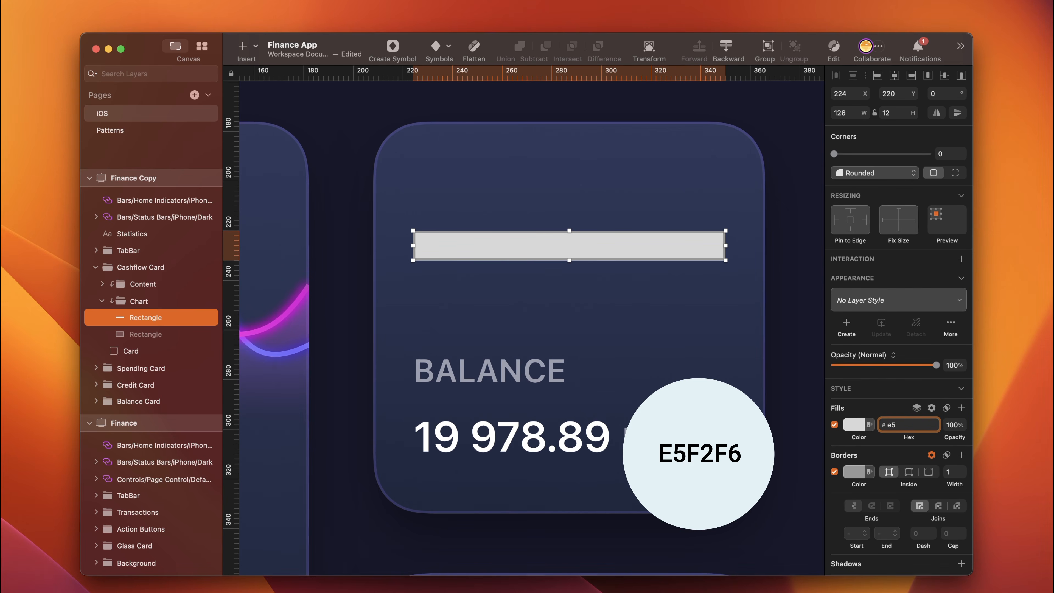
type("f2f6")
key("Tab")
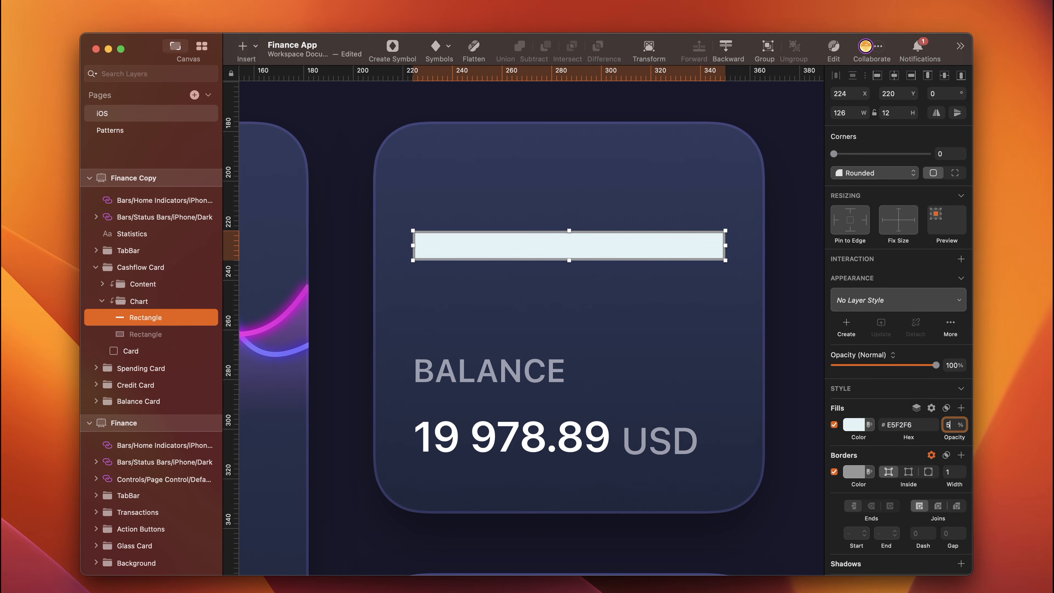
type("50")
key("Return")
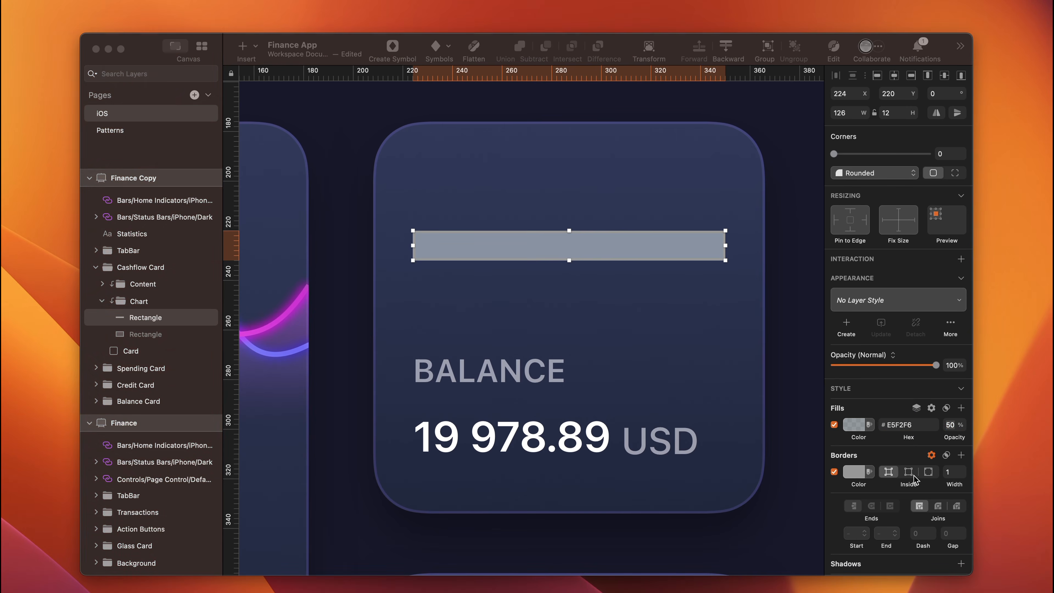
- Change the rectangle's border colour to black and set its corner radius to 6
left_click(854, 472)
left_click(854, 557)
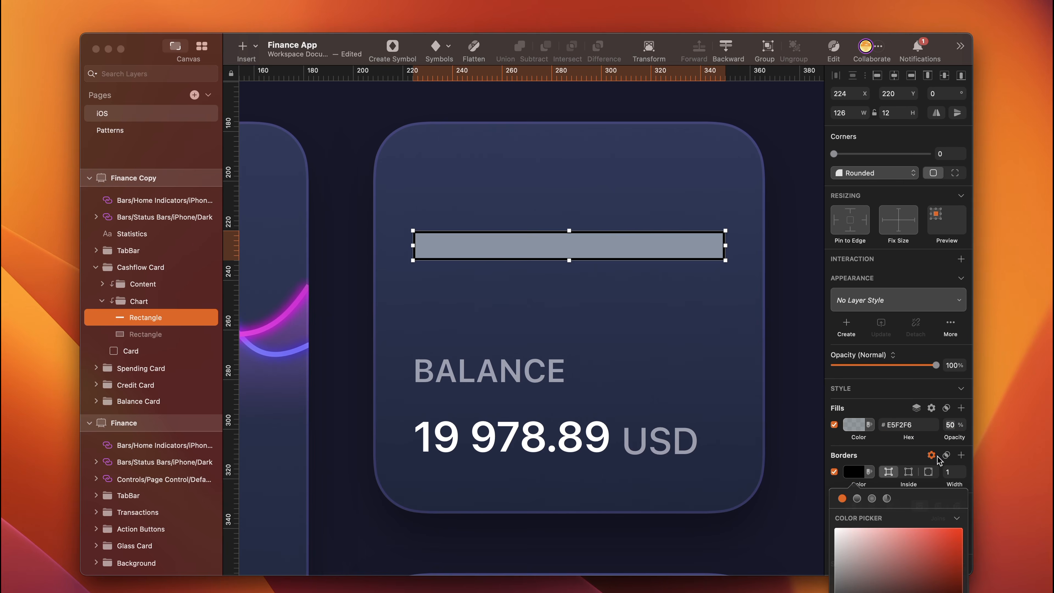
left_click(940, 155)
type("6")
key("Return")
- Rename the rounded rectangle layer Bar
double_click(150, 318)
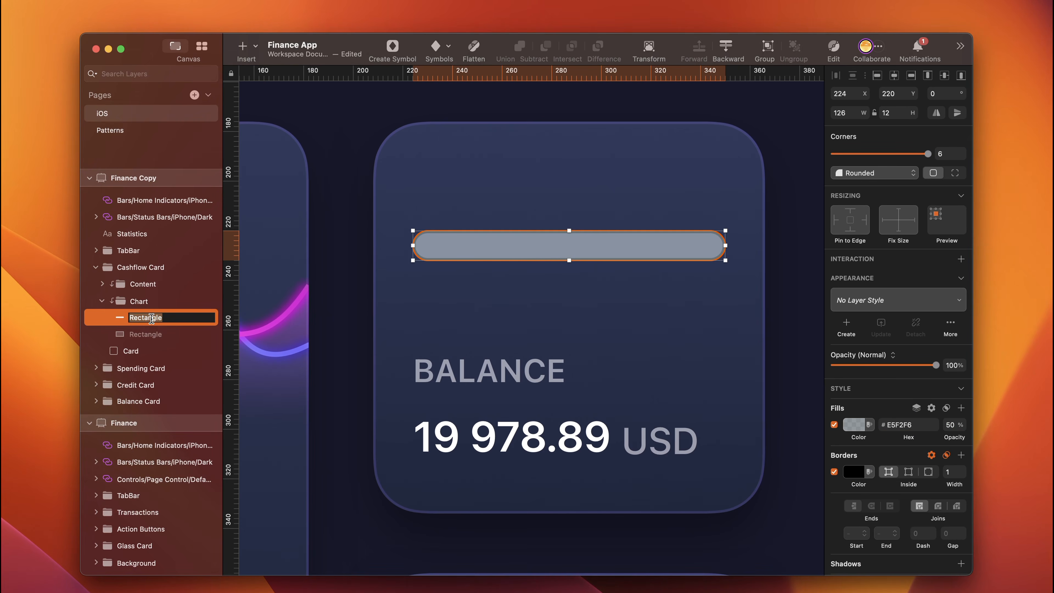
type("Bar")
key("Return")
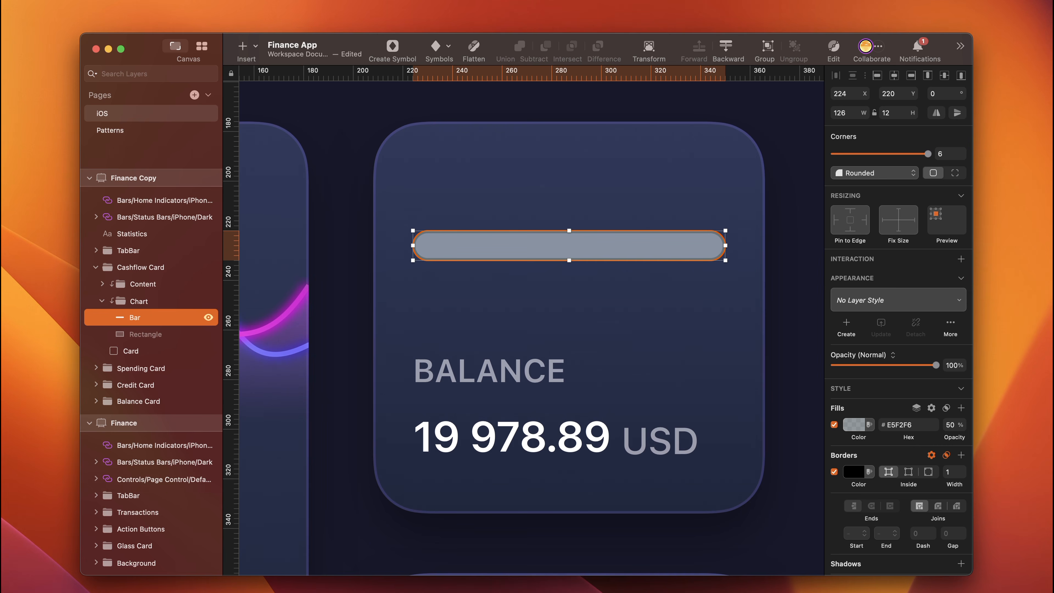
- Duplicate the Bar layer and set the copy's width to 56
key("super+d")
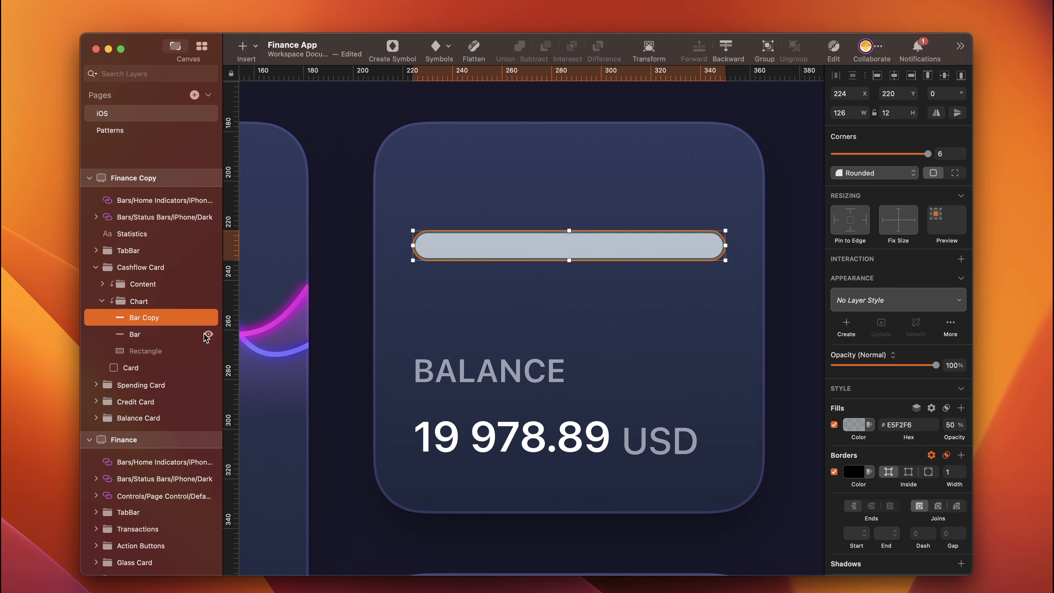
left_click(844, 113)
type("56")
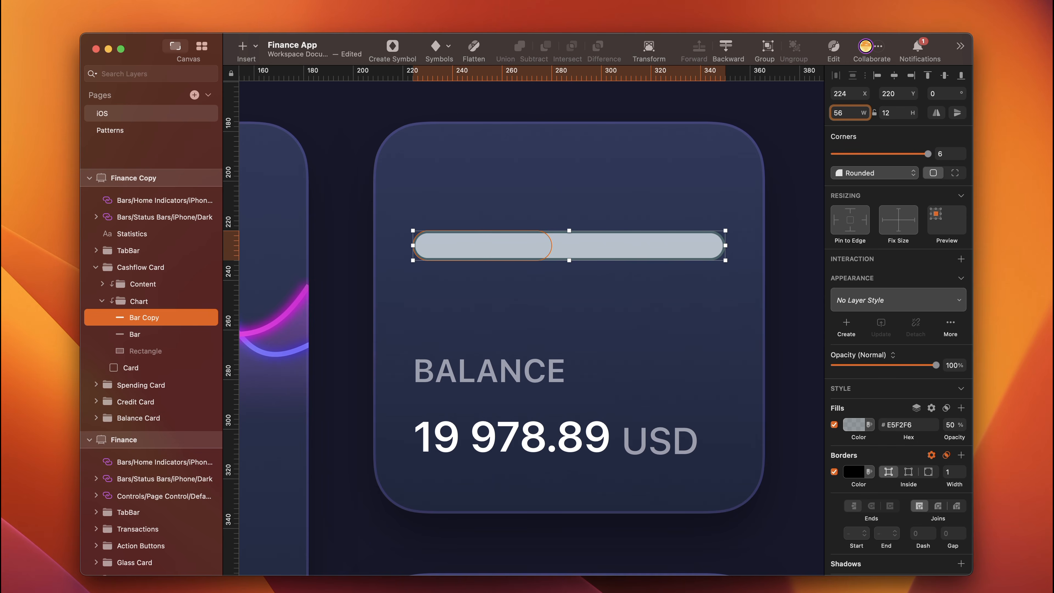
key("Return")
- Give the Bar copy a linear gradient fill with EE7F7F as its first colour stop
left_click(856, 425)
left_click(859, 451)
left_click(859, 565)
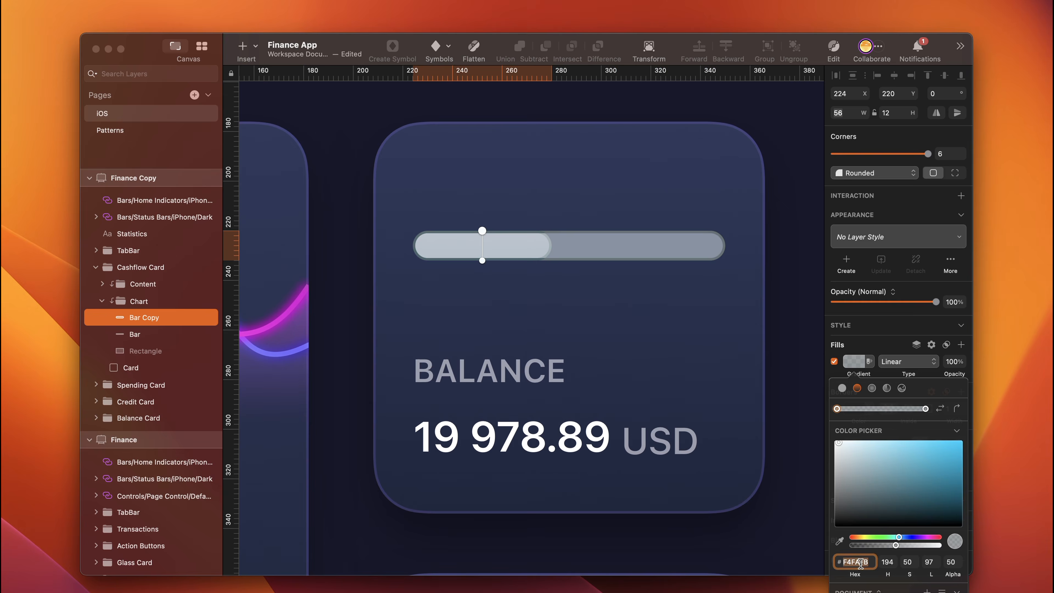
type("ee")
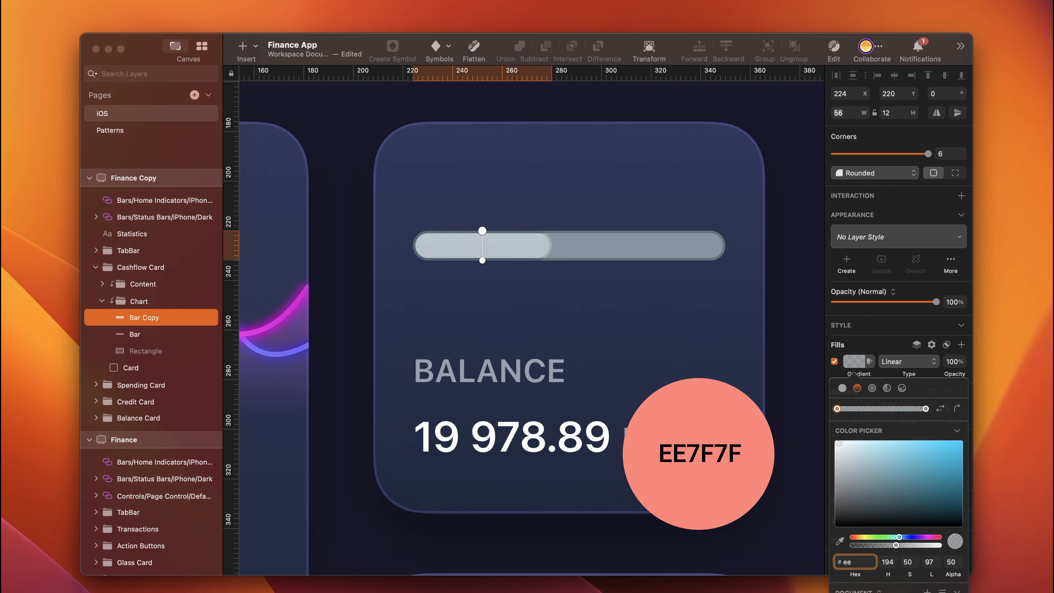
type("7f7f")
key("Return")
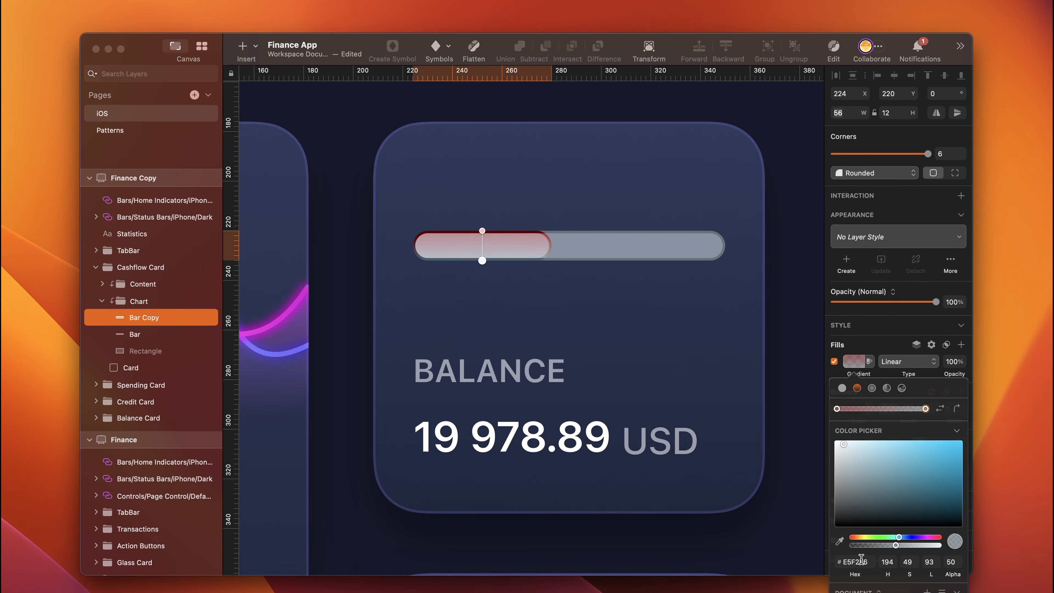
- Set the second gradient stop to C44091, make both stops opaque and rotate the gradient to run horizontally
left_click_drag(895, 545, 939, 545)
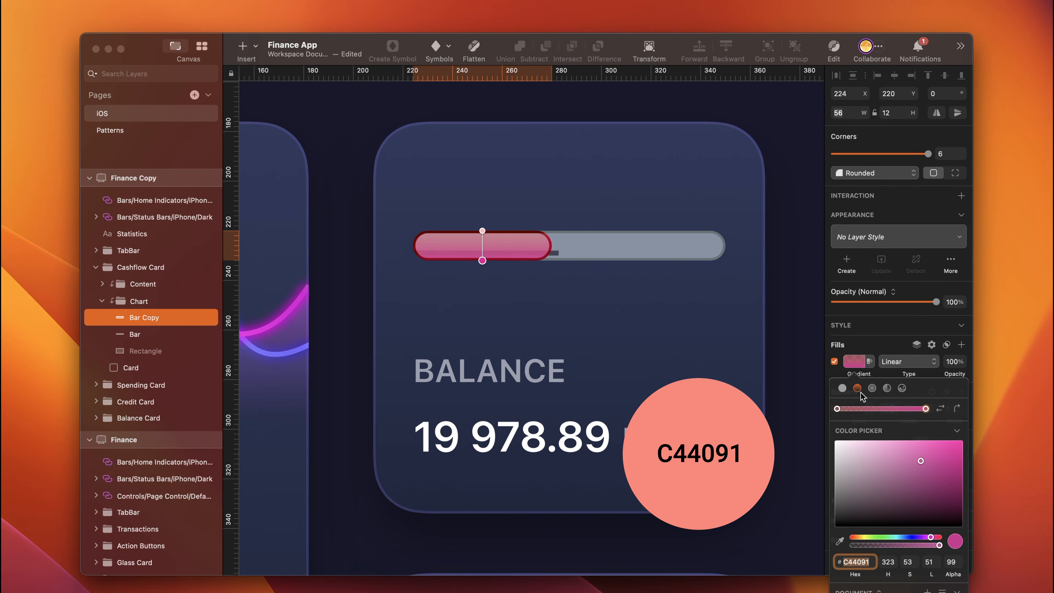
left_click(837, 409)
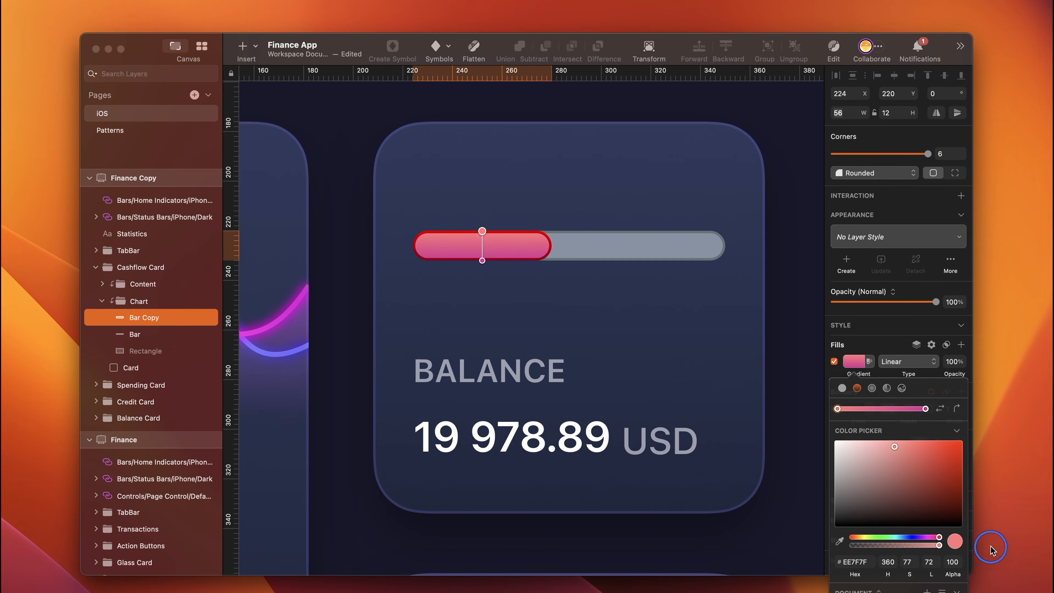
left_click(957, 409)
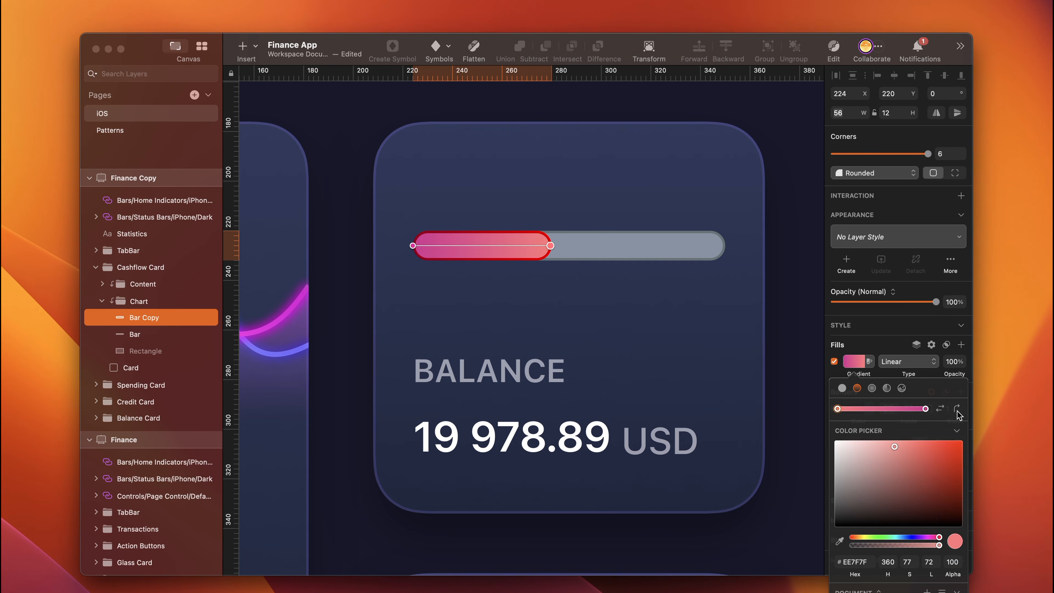
key("Escape")
- Change the Bar copy's border to semi-transparent white
left_click(854, 409)
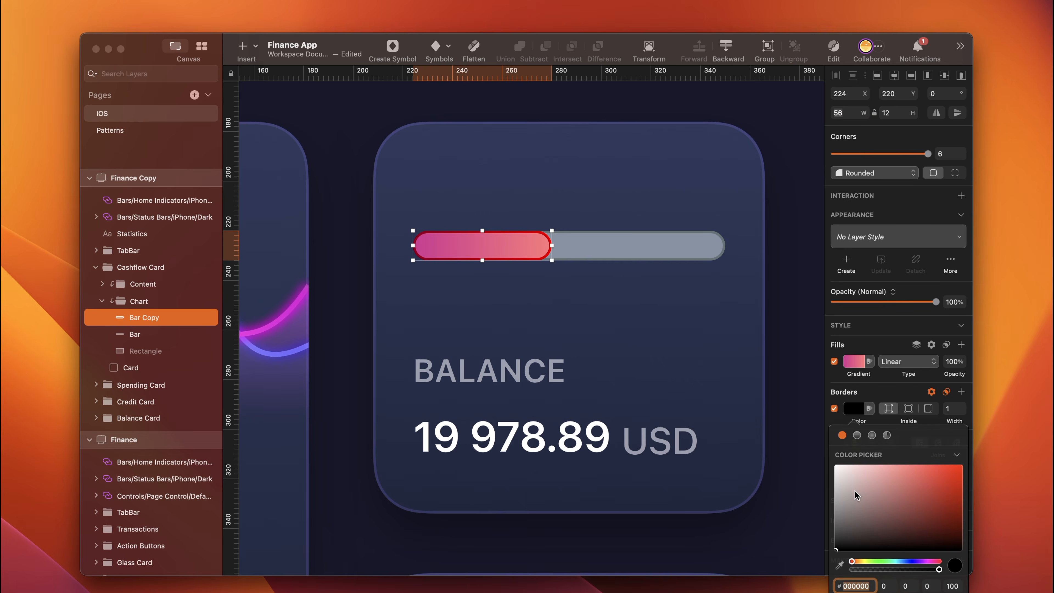
left_click_drag(855, 494, 811, 435)
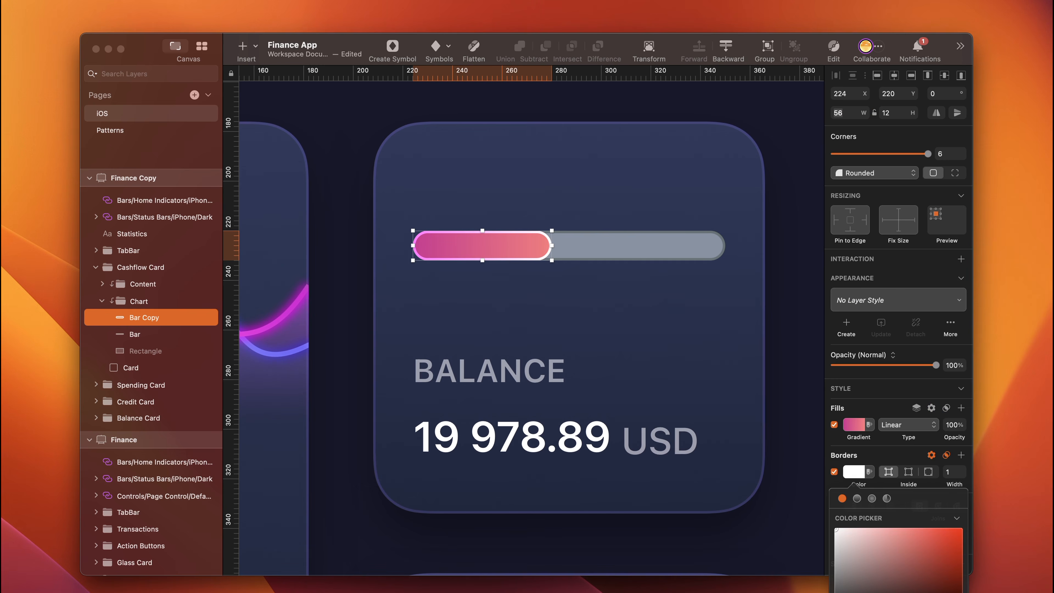
key("Return")
key("Escape")
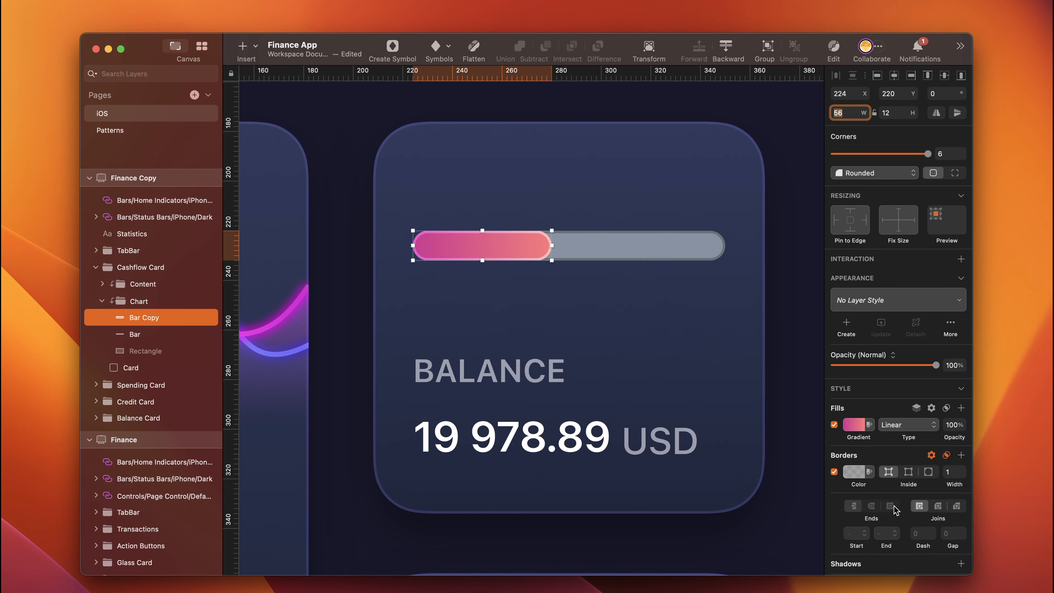
- Add a pink shadow to the Bar copy with Y offset 4 and blur 5
scroll(887, 509, "down", 4)
left_click(881, 479)
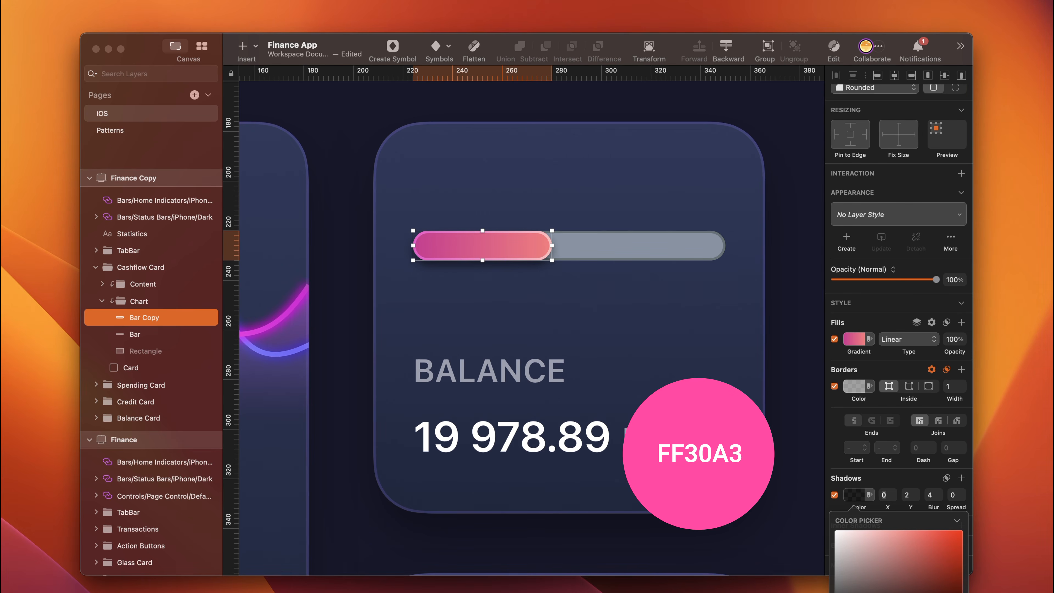
left_click(909, 495)
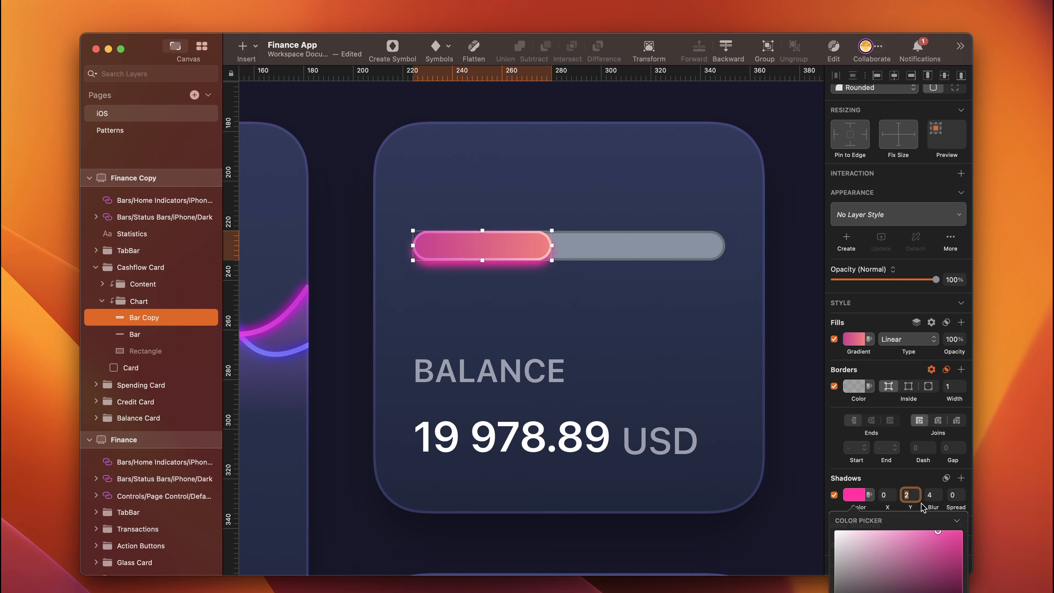
type("4")
left_click(926, 495)
type("5")
key("Return")
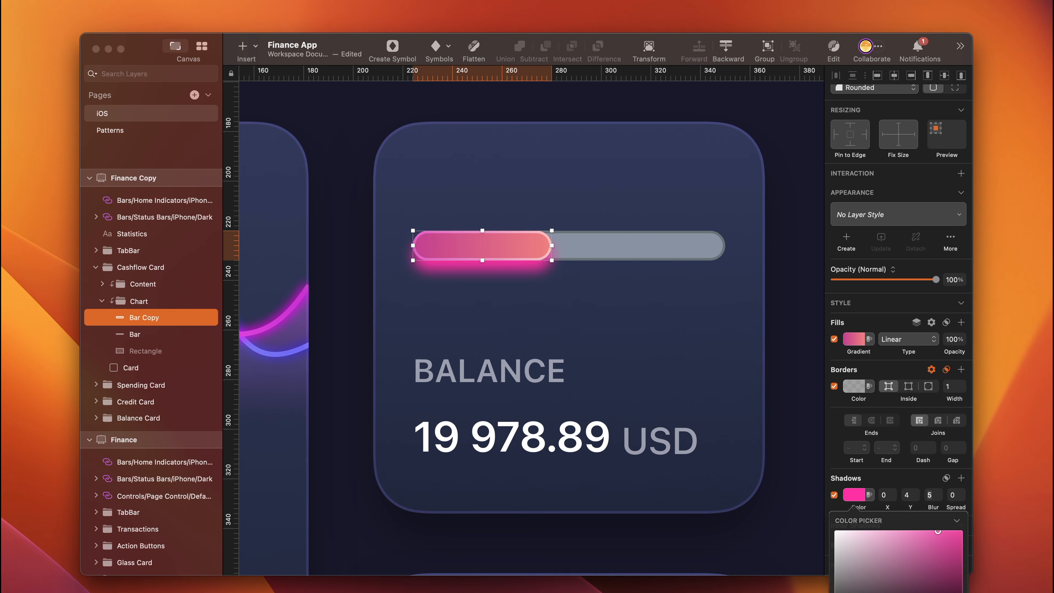
- Rename the Bar copy layer Progress
double_click(139, 318)
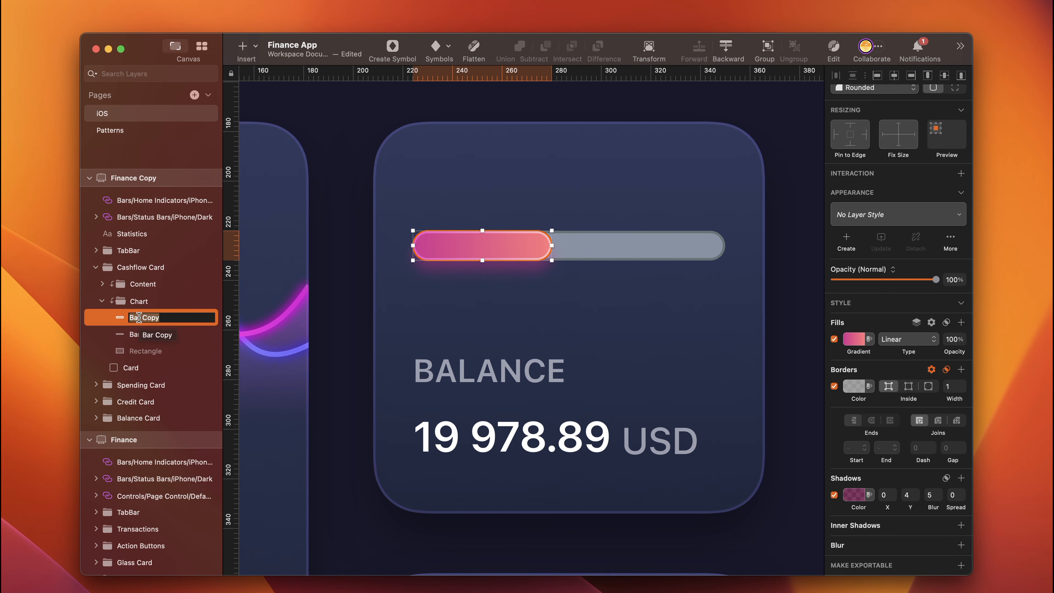
type("Progress")
key("Return")
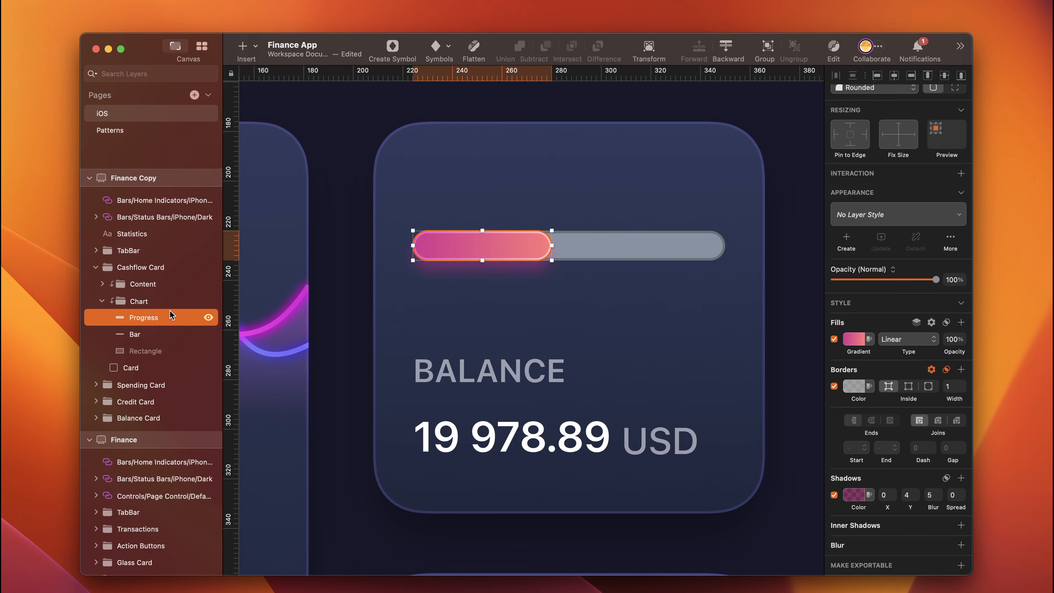
- Group the Progress and Bar layers and name the group Pink
left_click(139, 334, "shift")
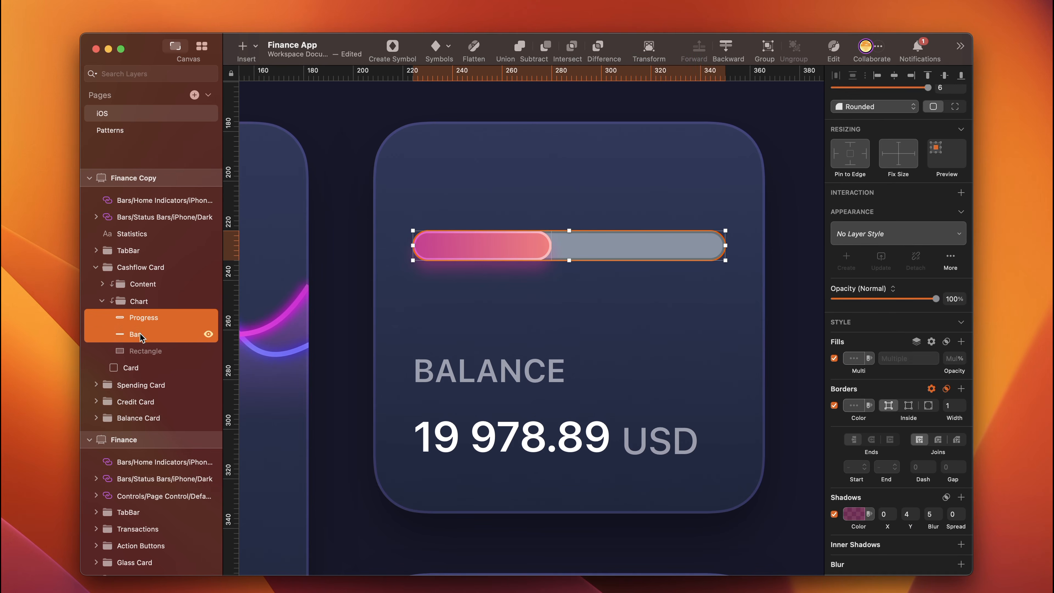
key("super+g")
double_click(144, 319)
type("Pink")
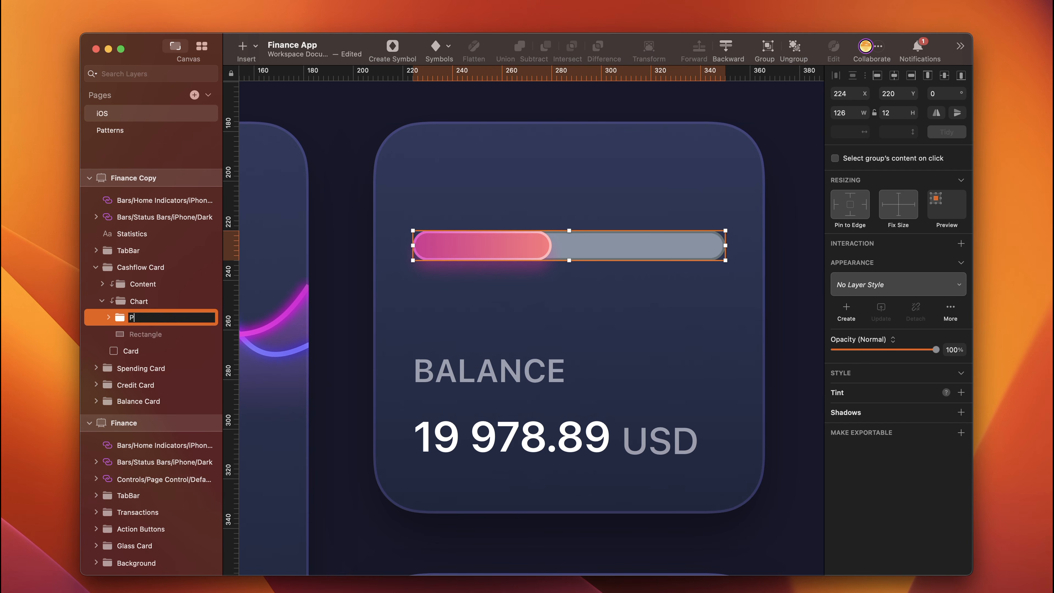
key("Return")
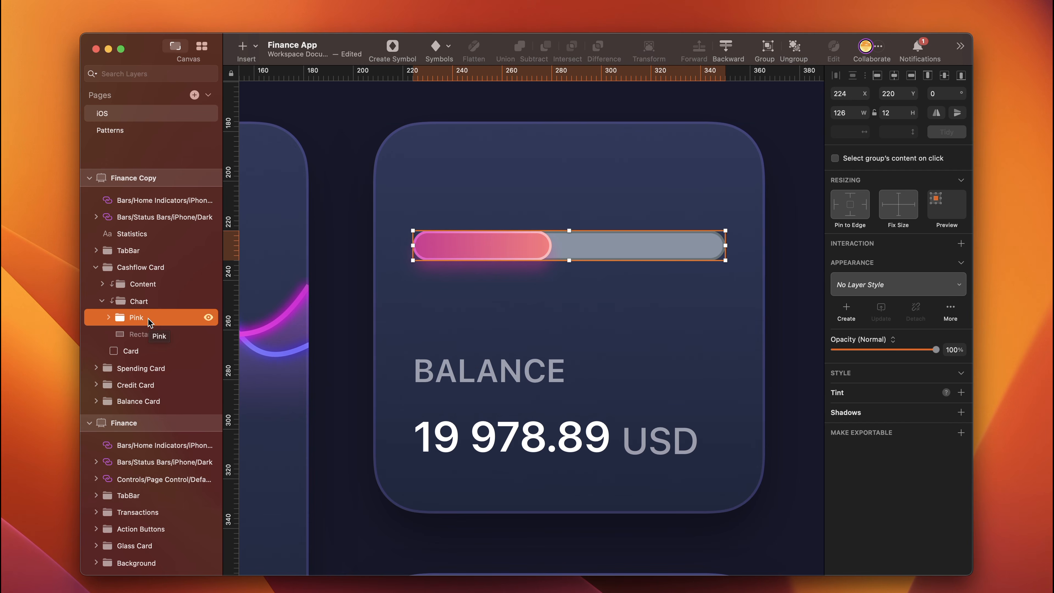
- Duplicate the Pink group and move the copy up to Y 200
key("super+d")
key("shift+Up")
key("shift+Up")
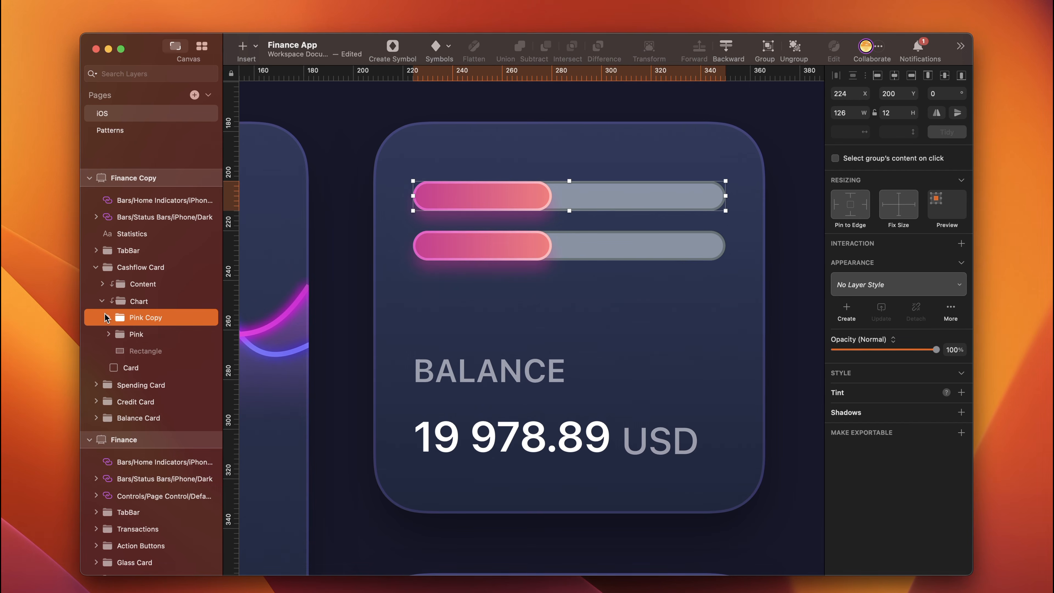
- Rename the copied group Blue and set the width of its Progress layer to 126
left_click(147, 318)
left_click(147, 318)
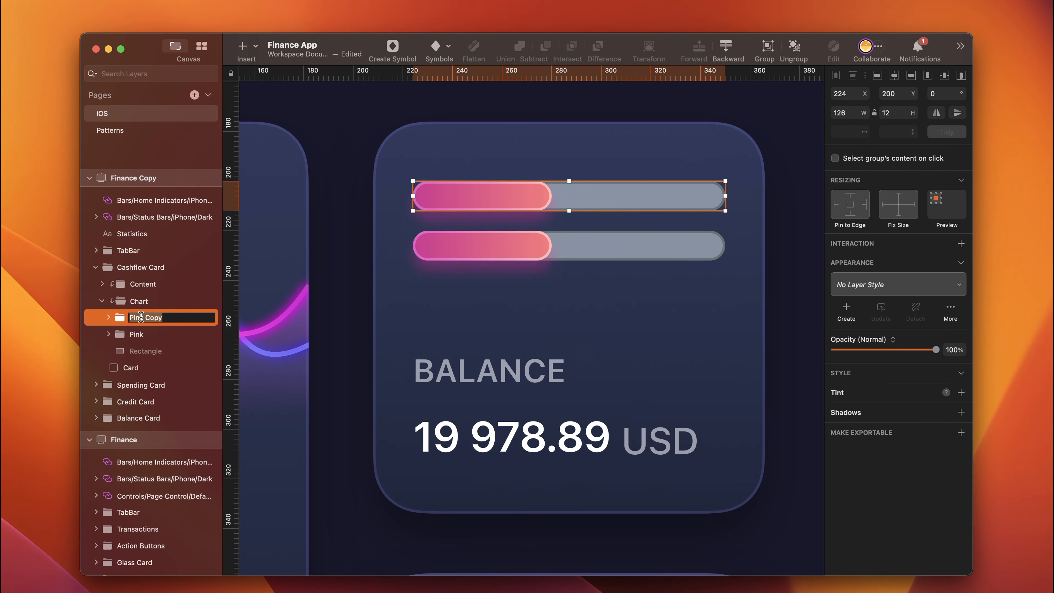
left_click(848, 112)
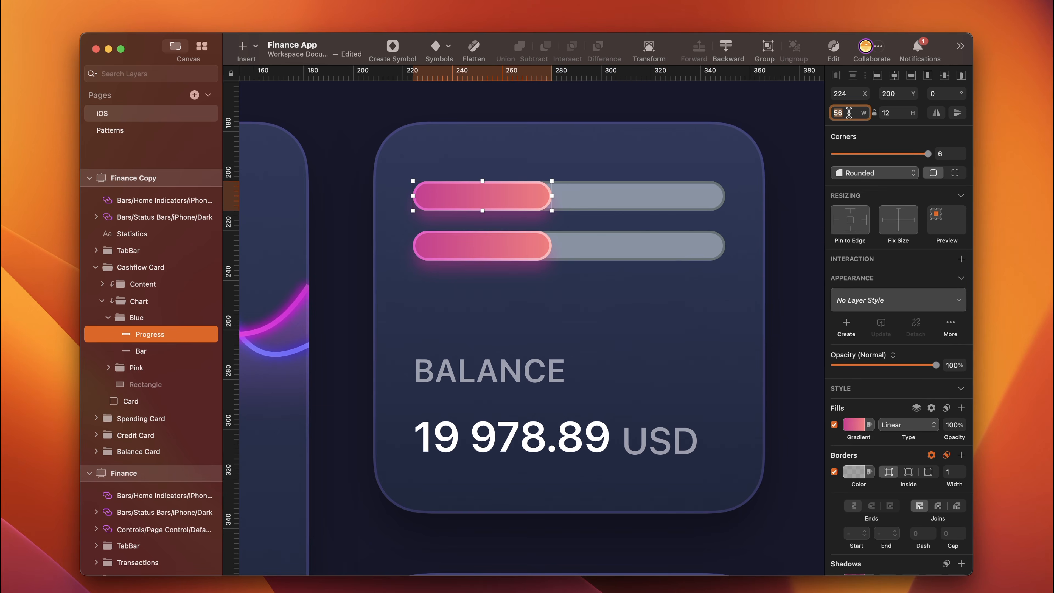
type("126")
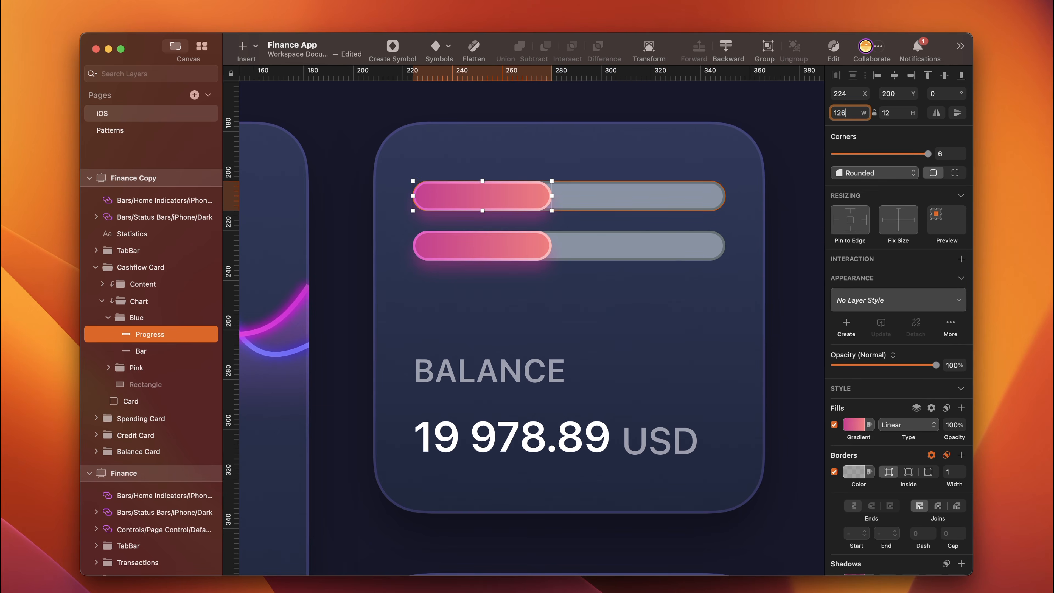
key("Return")
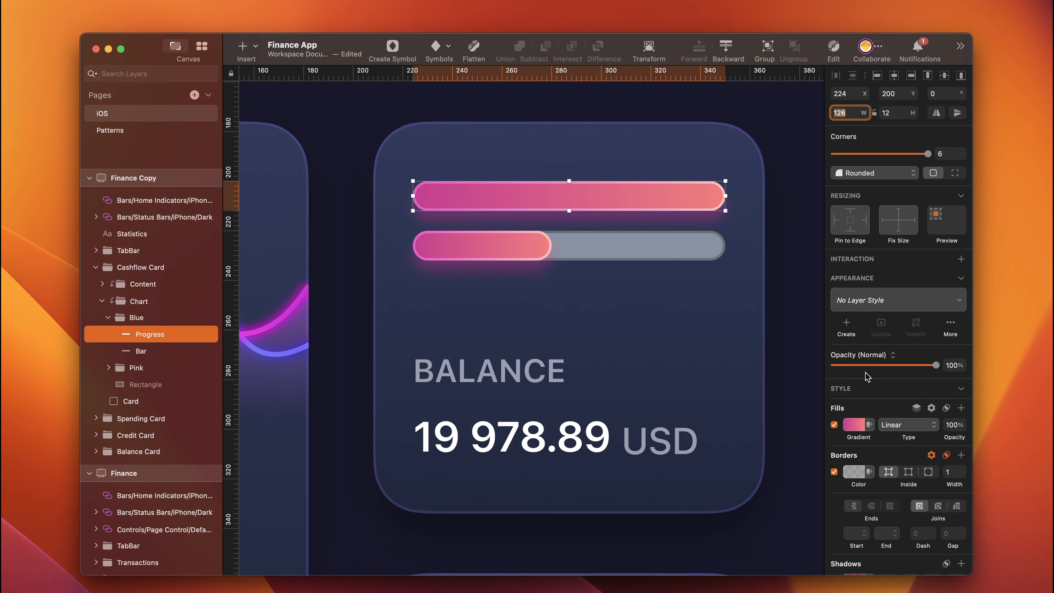
- Set the Blue group's Progress gradient to run from 32C2EB to 7DF1ED, left to right, and its shadow colour to 00F7FF
left_click(851, 425)
type("32C2EB")
key("Return")
left_click(925, 409)
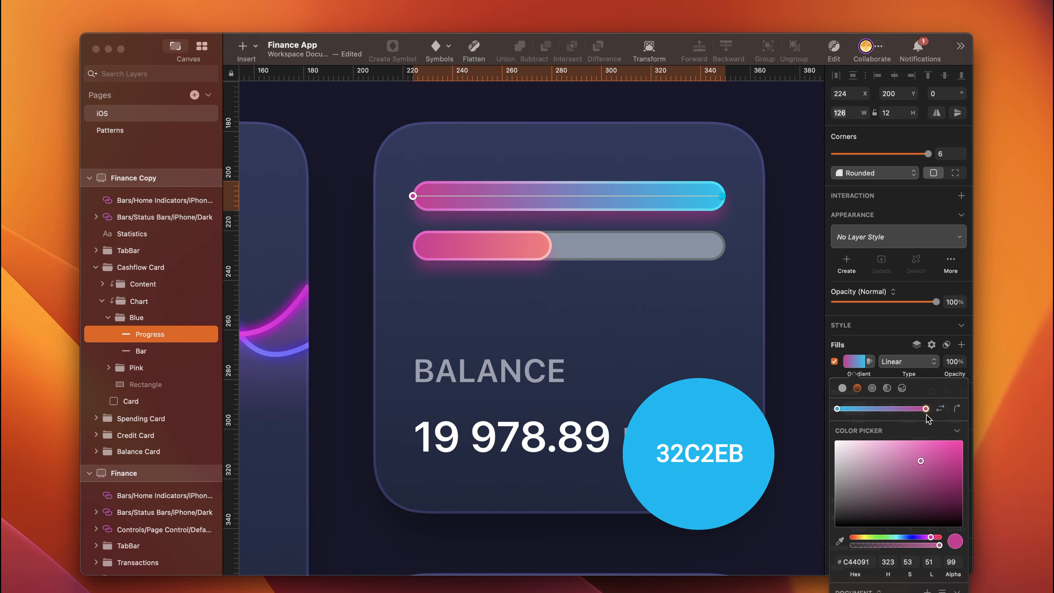
left_click(856, 562)
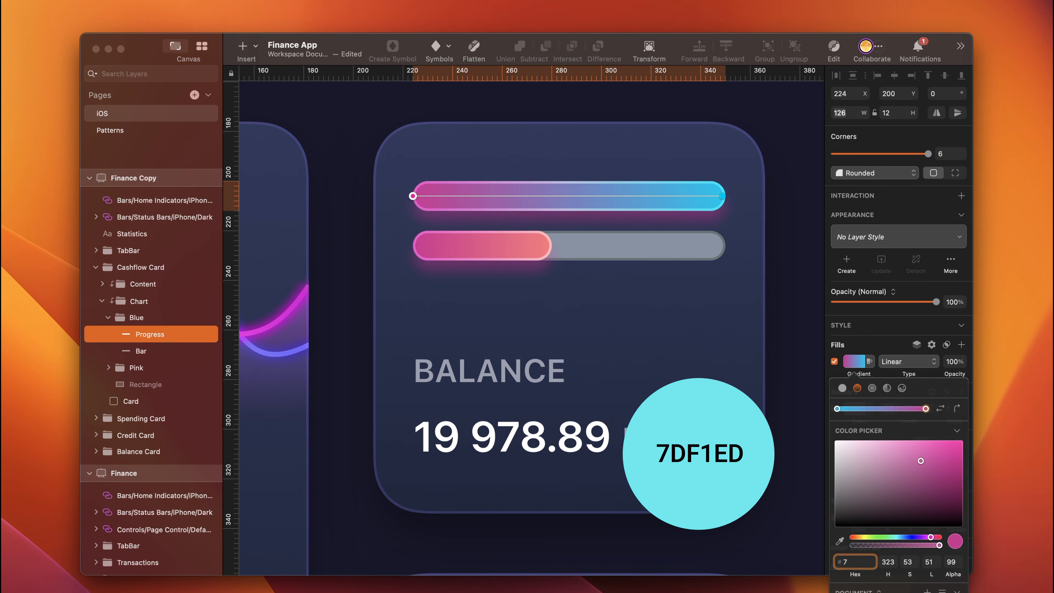
type("7df1ed")
key("Return")
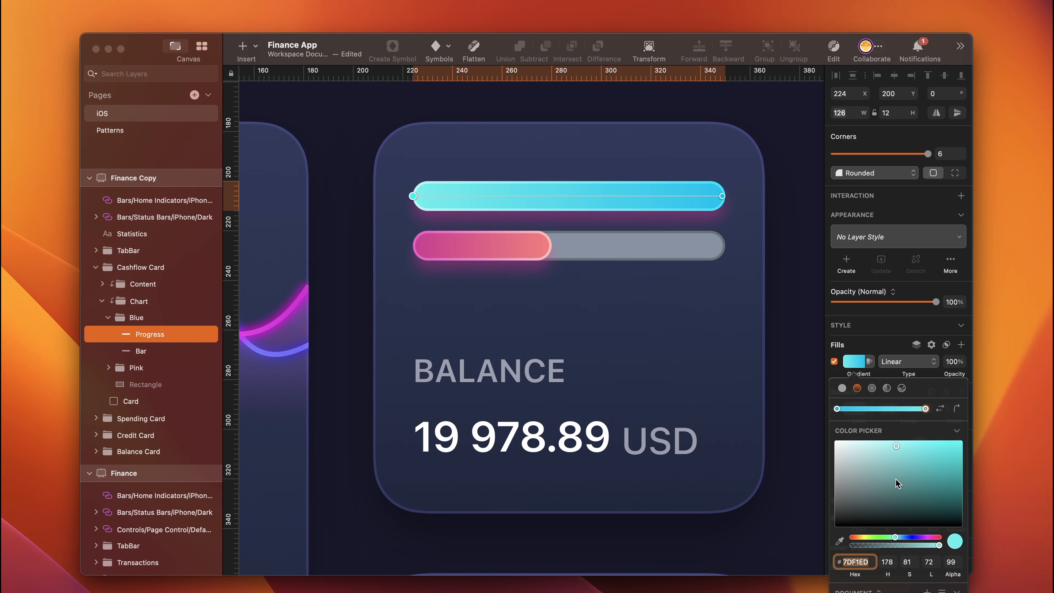
left_click(940, 409)
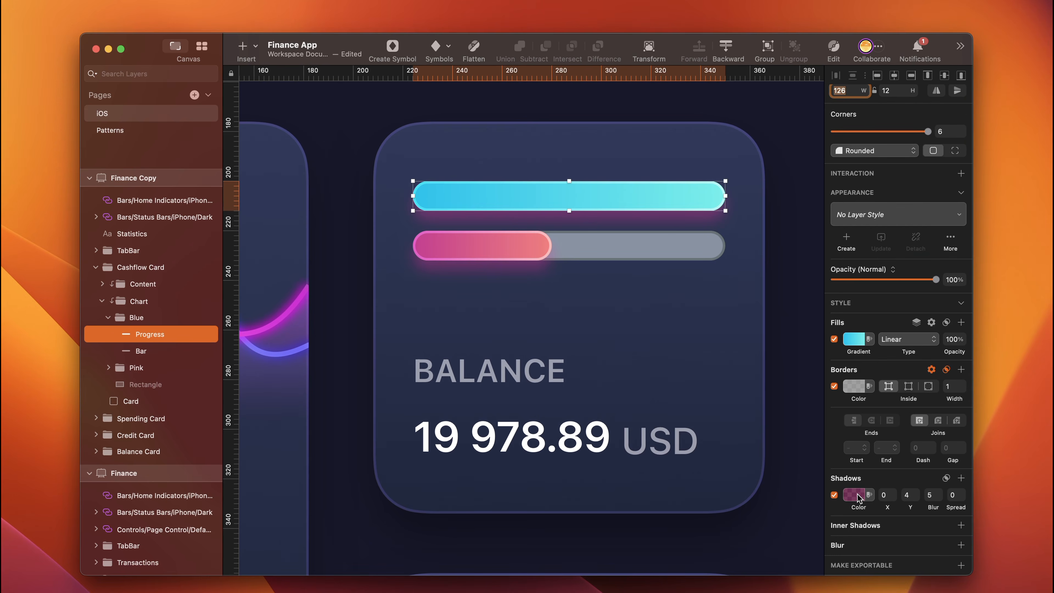
left_click(857, 498)
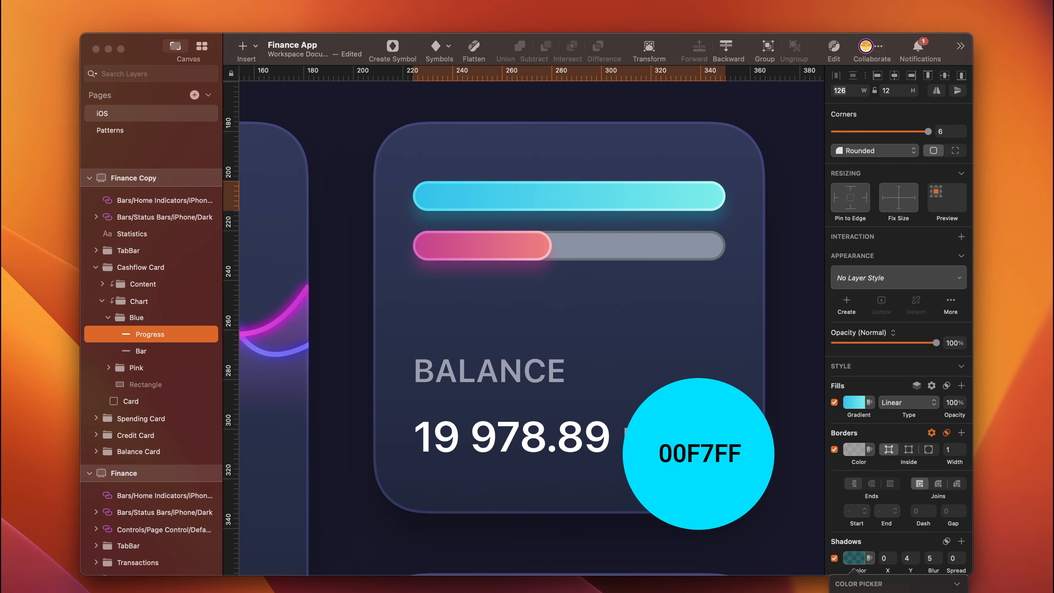
- Change the Cashflow Card's label to cashflow and its amount to 8 978.89
double_click(496, 375)
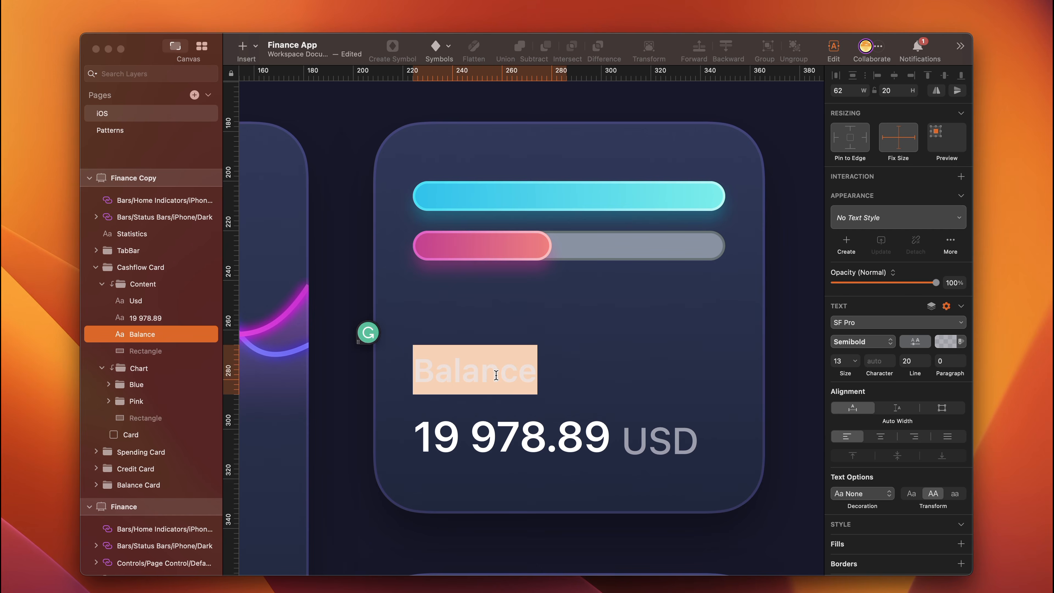
type("cashflow")
double_click(512, 436)
triple_click(513, 437)
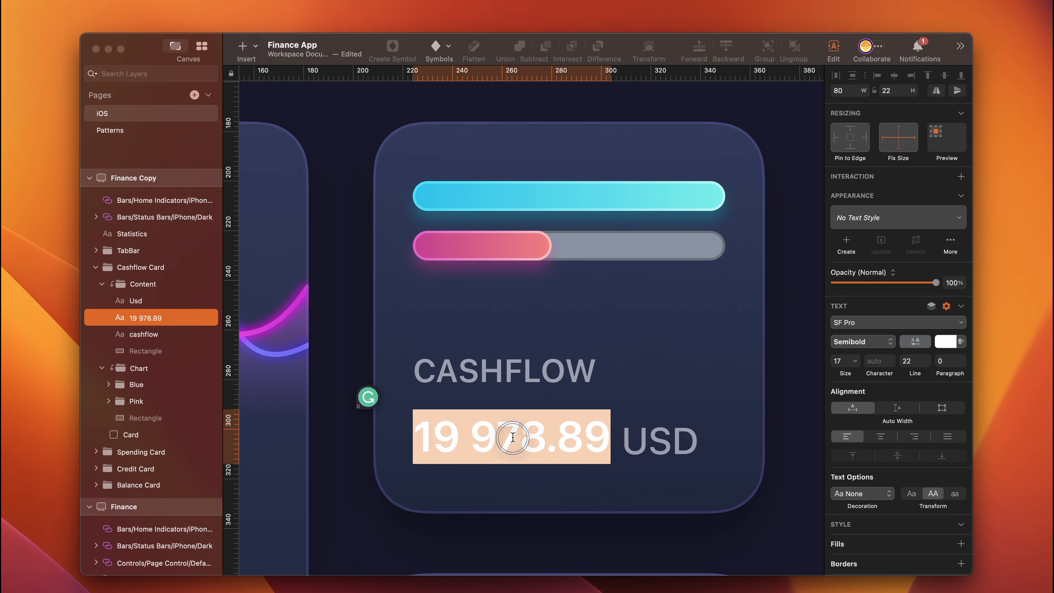
type("8 978.89")
- Move the Cashflow Card's USD label closer to the end of the amount
left_click(633, 441)
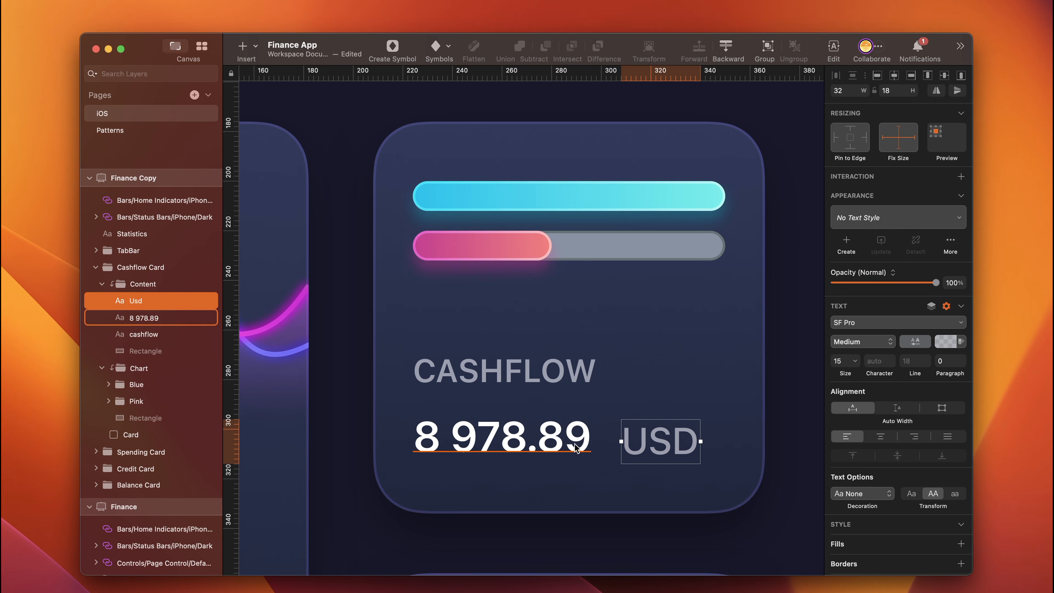
key("alt")
key("shift+Left")
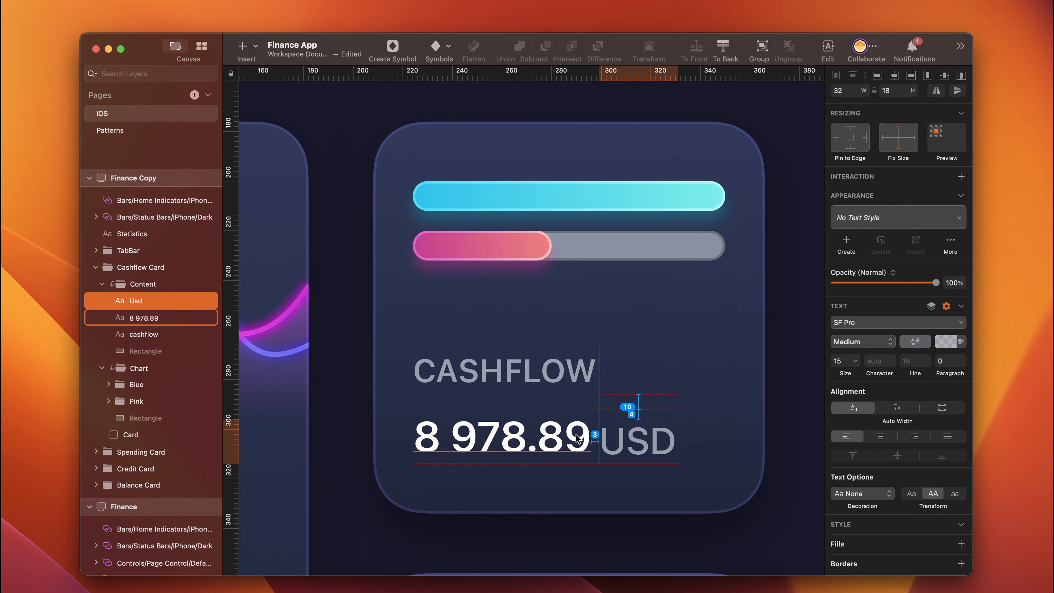
key("Right")
key("Right")
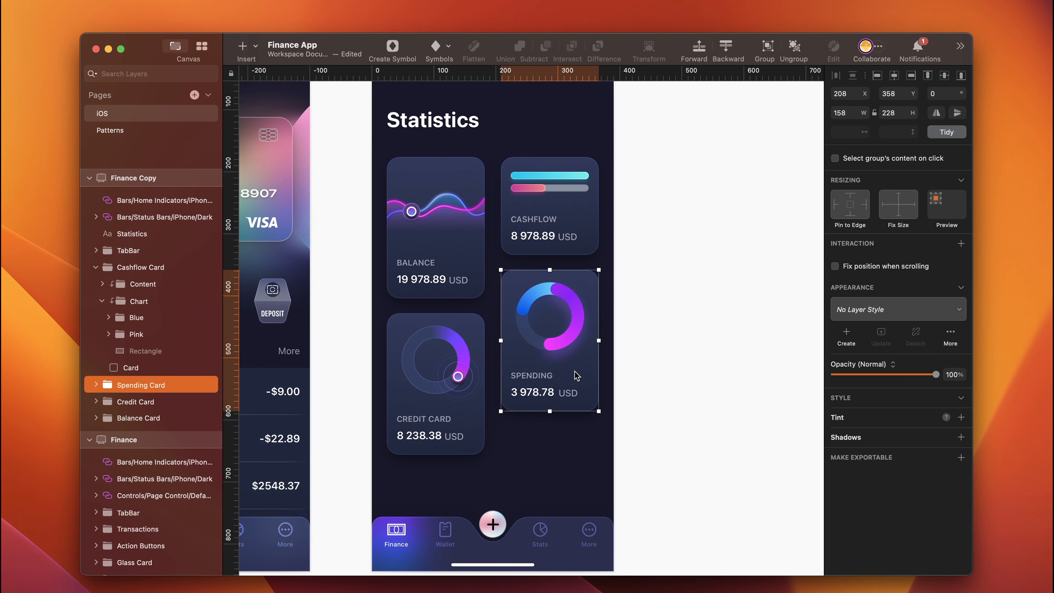
- Duplicate the Spending Card below the original at Y 610 and hide the TabBar that overlaps the copy
left_click_drag(576, 375, 539, 459)
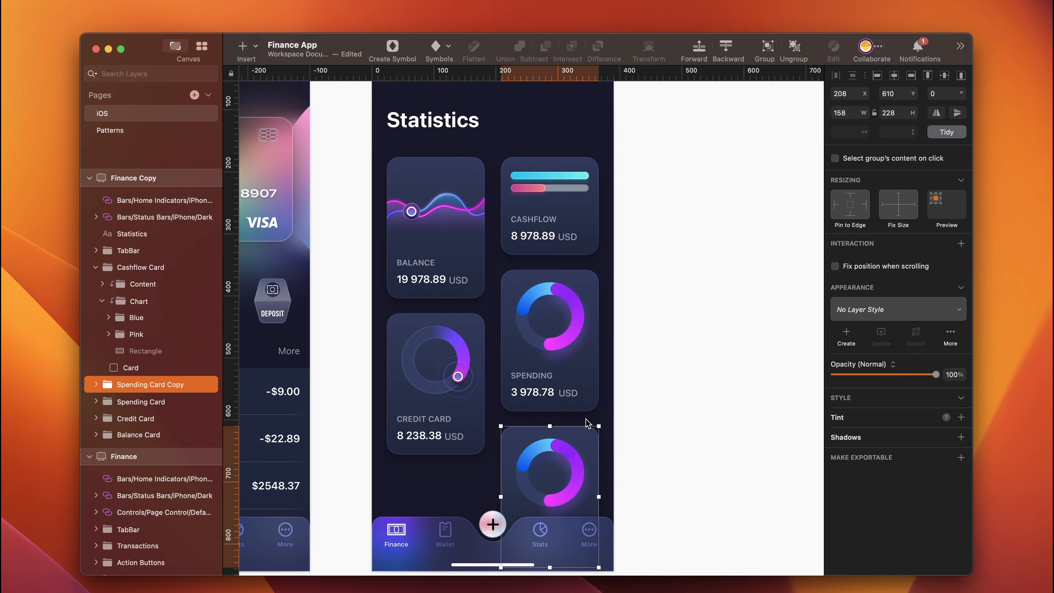
key("alt")
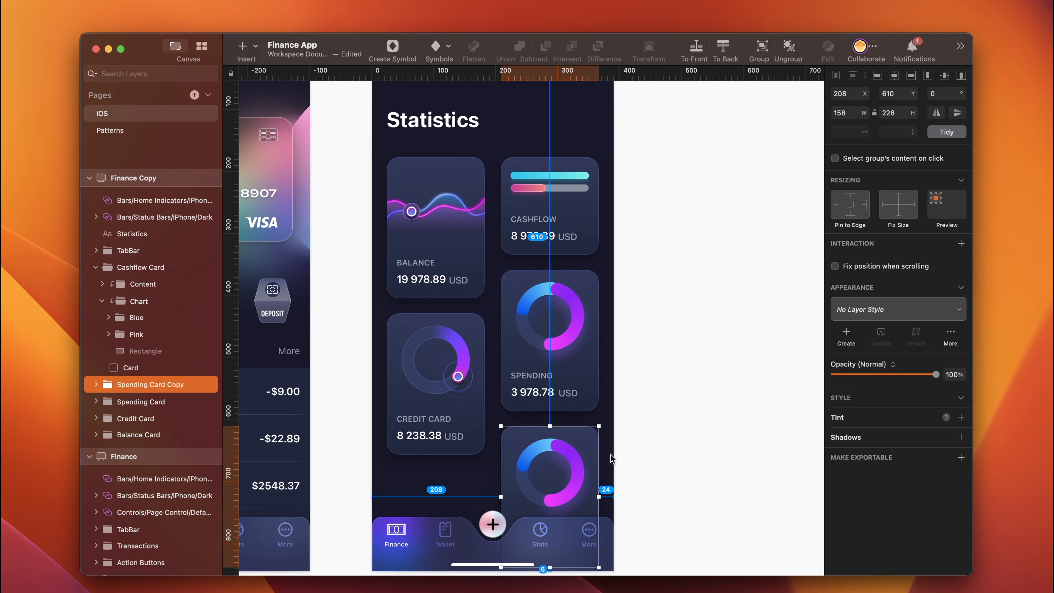
scroll(611, 458, "down", 5)
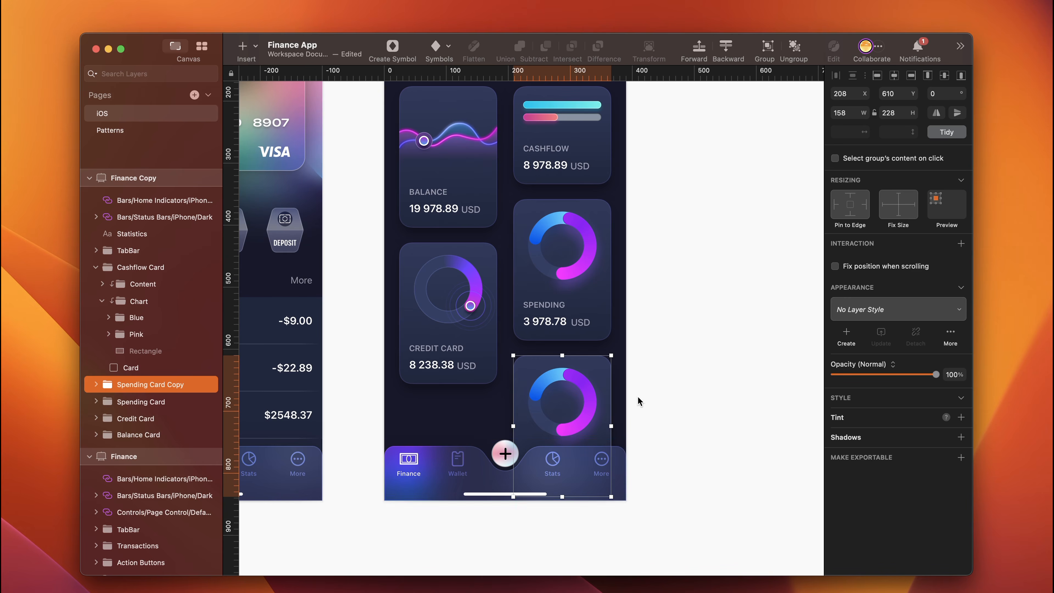
left_click(451, 475)
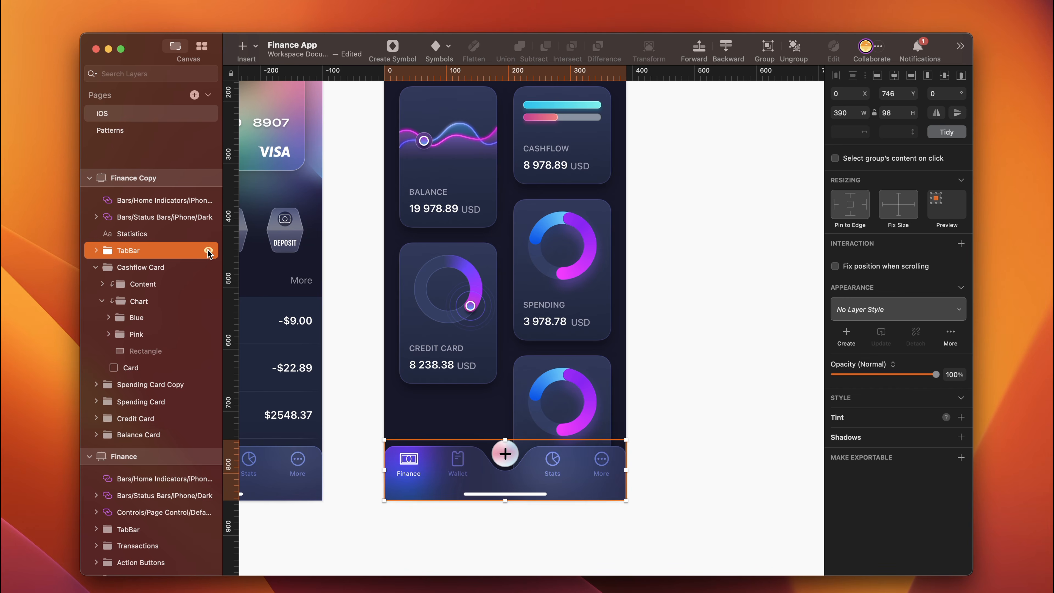
left_click(207, 250)
- Delete the three ring layers from the Spending Card Copy's chart and set its texts to income and 3 457.86
left_click(583, 400, "super")
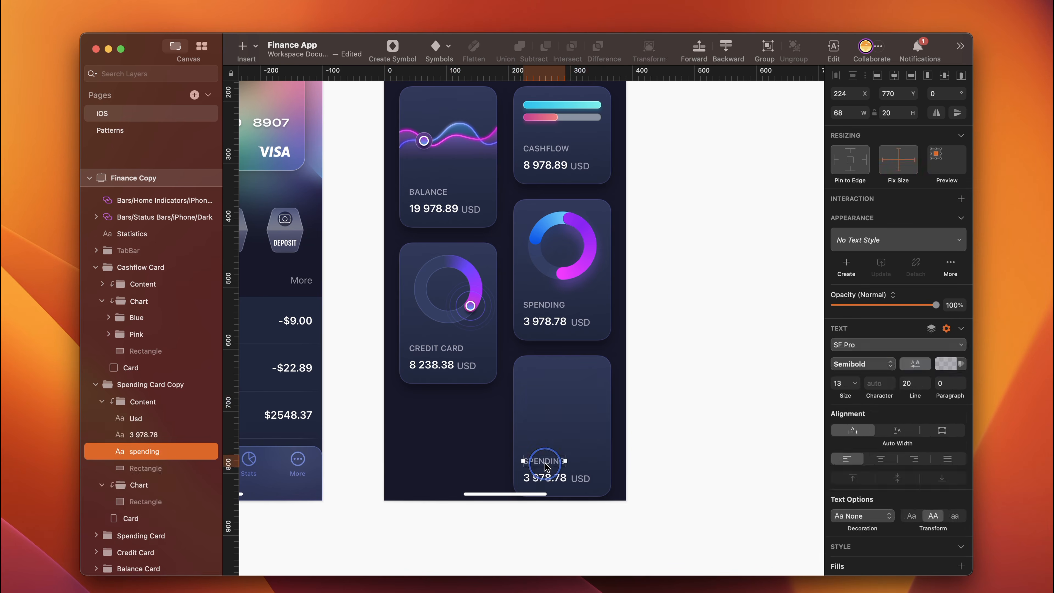
double_click(545, 464)
type("income")
key("Tab")
type("3")
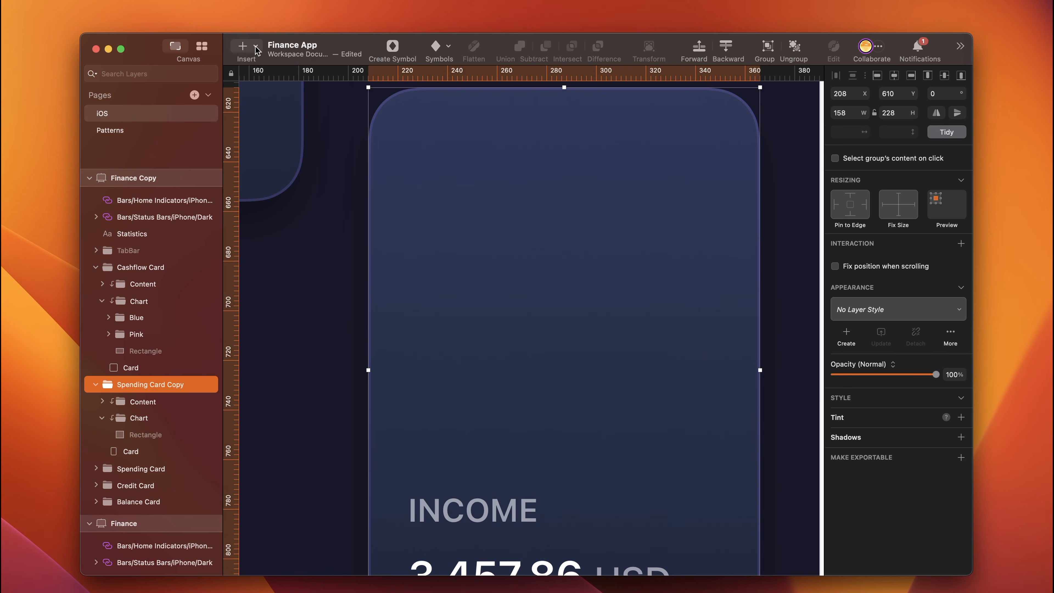
- Insert a vertical rounded rectangle in the Income card's chart area, 10 wide and 56 high
left_click(256, 46)
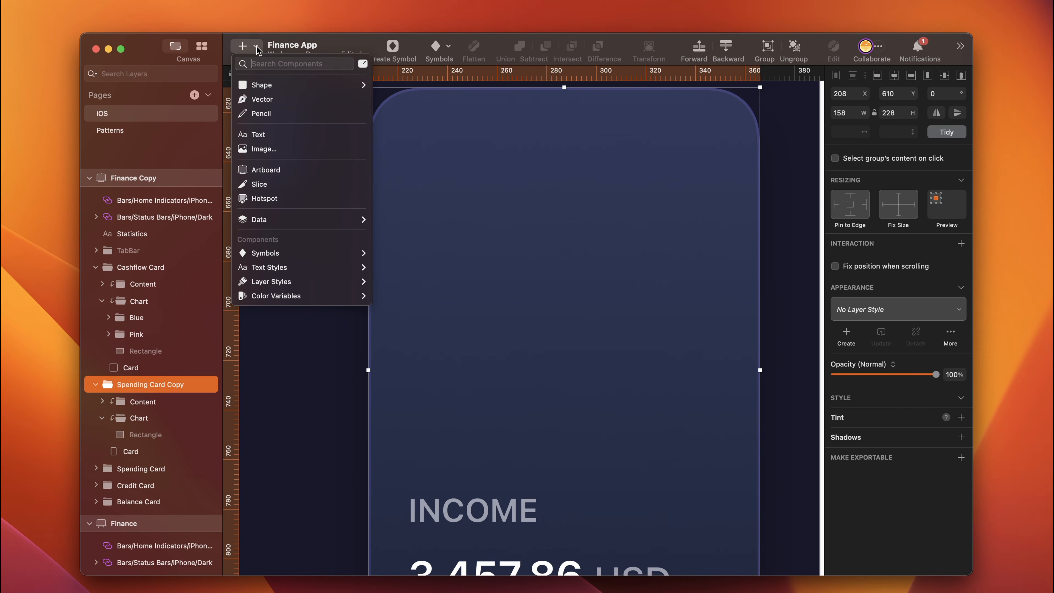
mouse_move(299, 85)
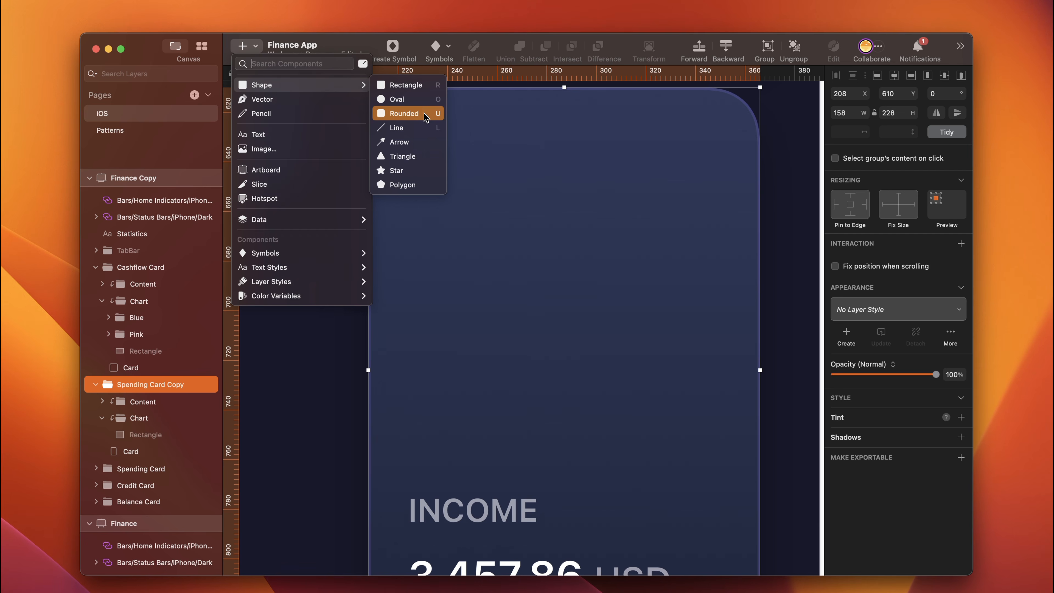
left_click(425, 113)
left_click_drag(413, 134, 458, 369)
left_click(842, 113)
type("10")
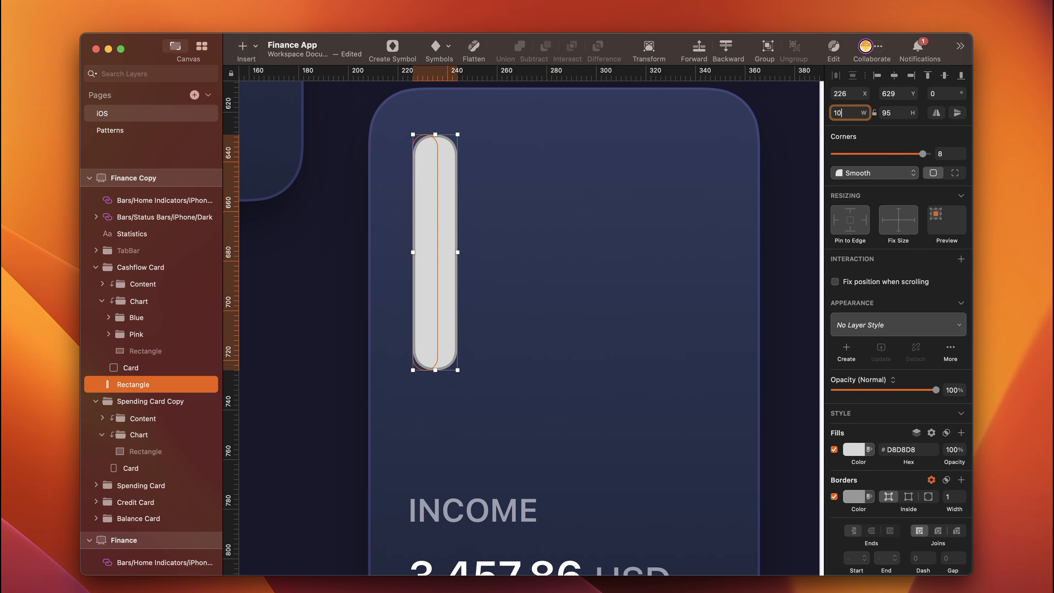
left_click(891, 113)
type("56")
key("Return")
- Position the bar at X 228, Y 680 and place its layer in the Spending Card Copy's Chart group
left_click_drag(439, 326, 424, 400)
key("Left")
key("Left")
key("Left")
left_click_drag(153, 383, 146, 434)
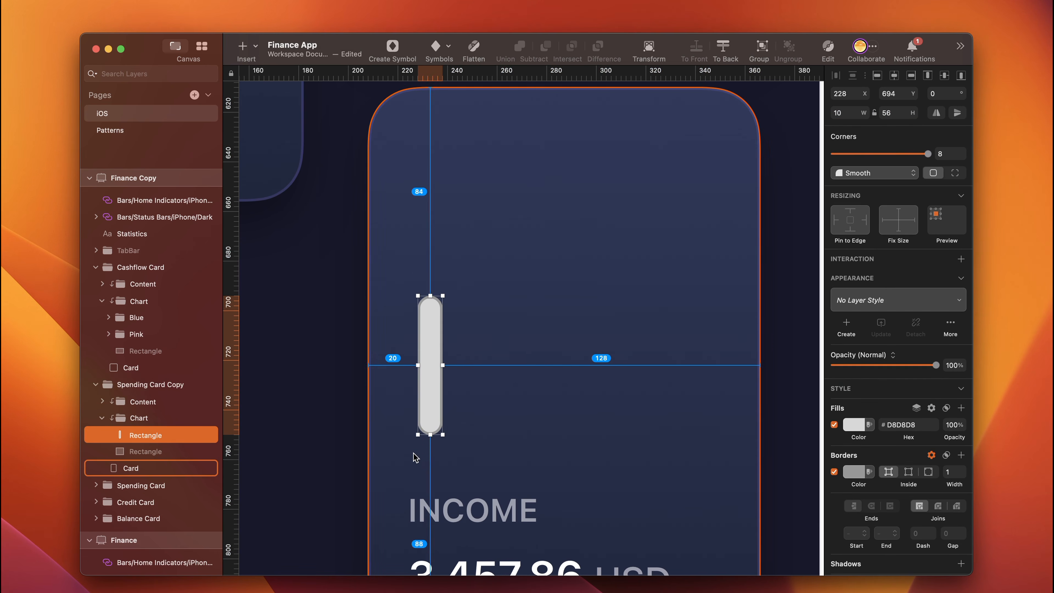
key("Up")
key("Up")
key("Up")
key("Up")
key("Up")
key("Up")
key("Up")
key("Up")
key("Up")
key("Up")
key("Up")
key("Up")
key("Up")
key("Up")
- Copy the style of the Cashflow Card's pink Progress bar and apply it to the Income card's bar
scroll(519, 309, "up", 2)
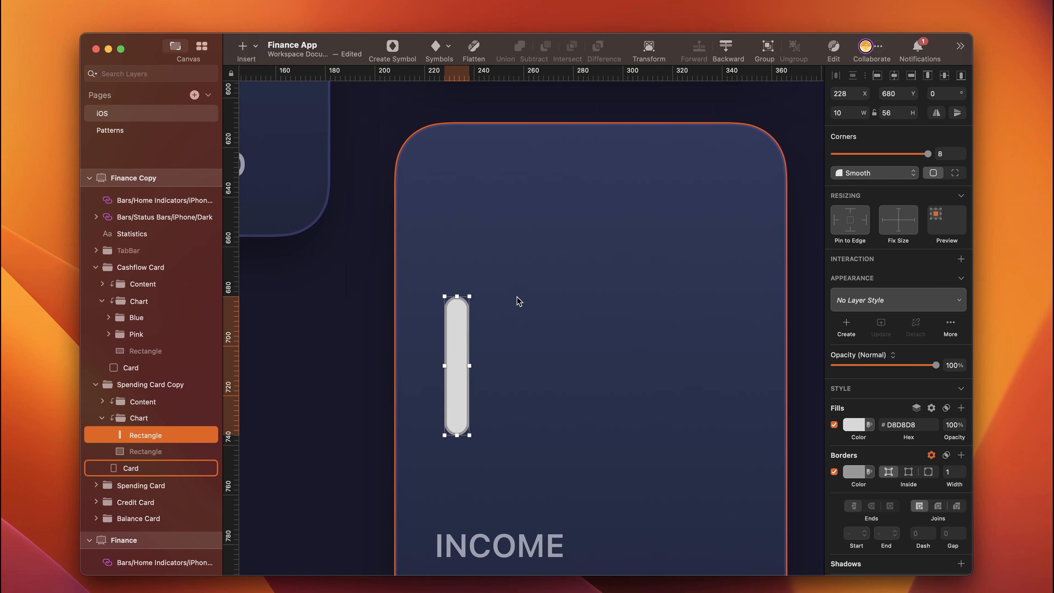
scroll(531, 189, "up", 15)
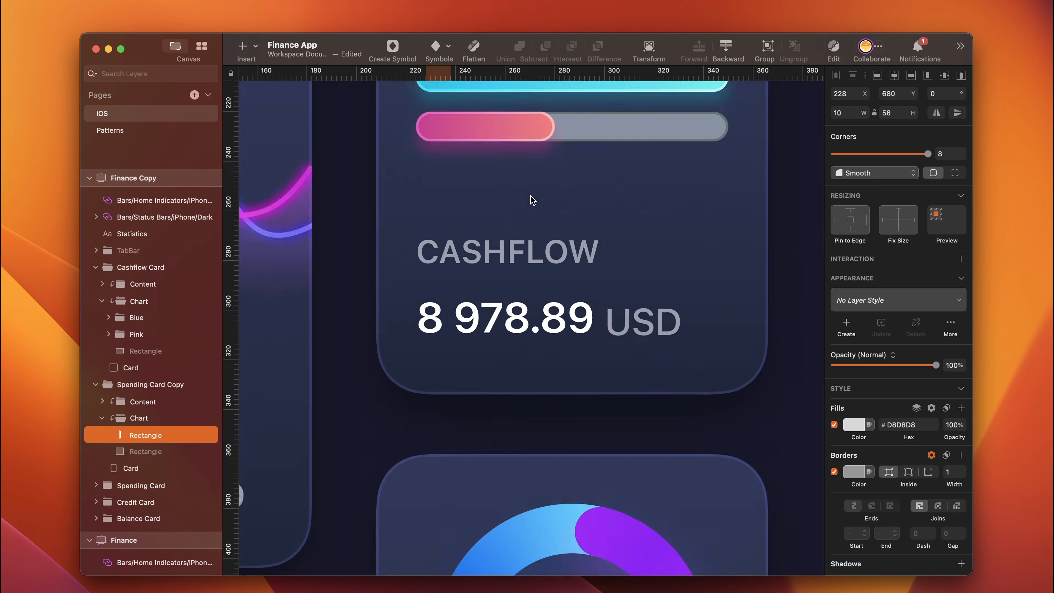
scroll(532, 200, "up", 5)
left_click(501, 287, "super")
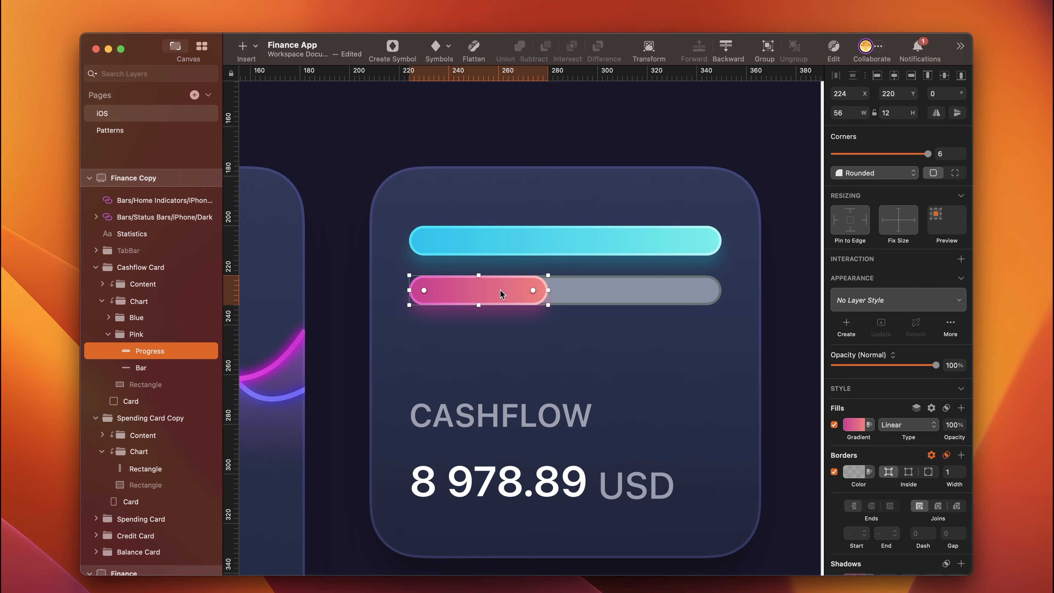
scroll(545, 372, "down", 20)
scroll(546, 372, "down", 1)
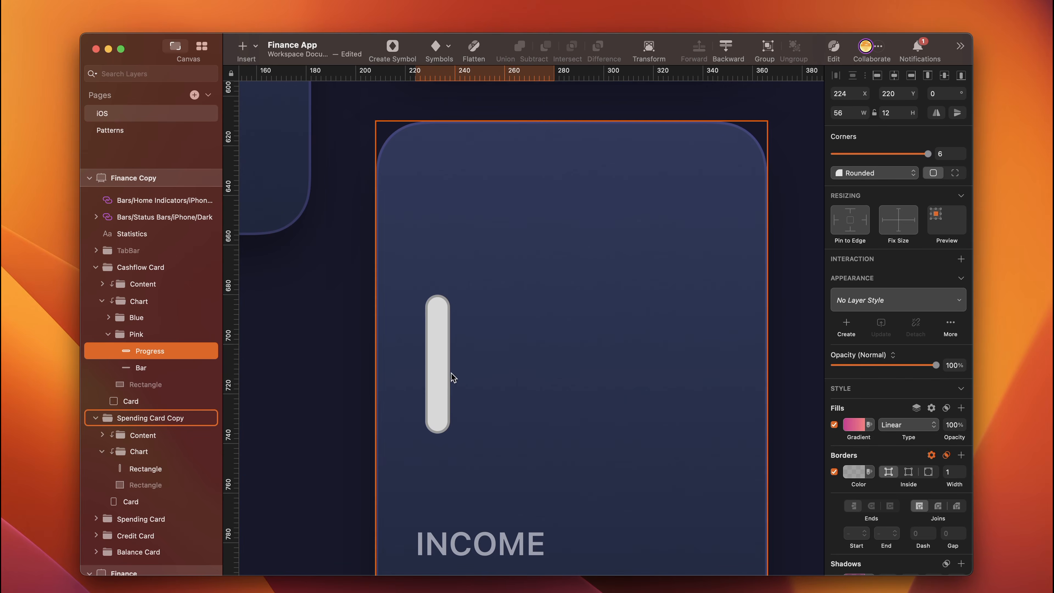
left_click(436, 385)
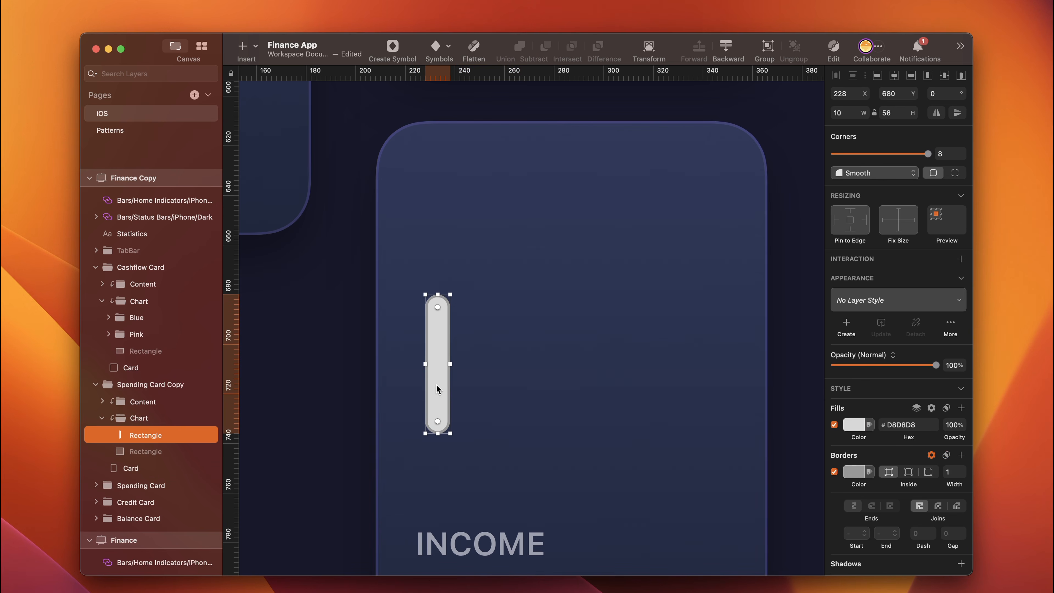
key("super+alt+v")
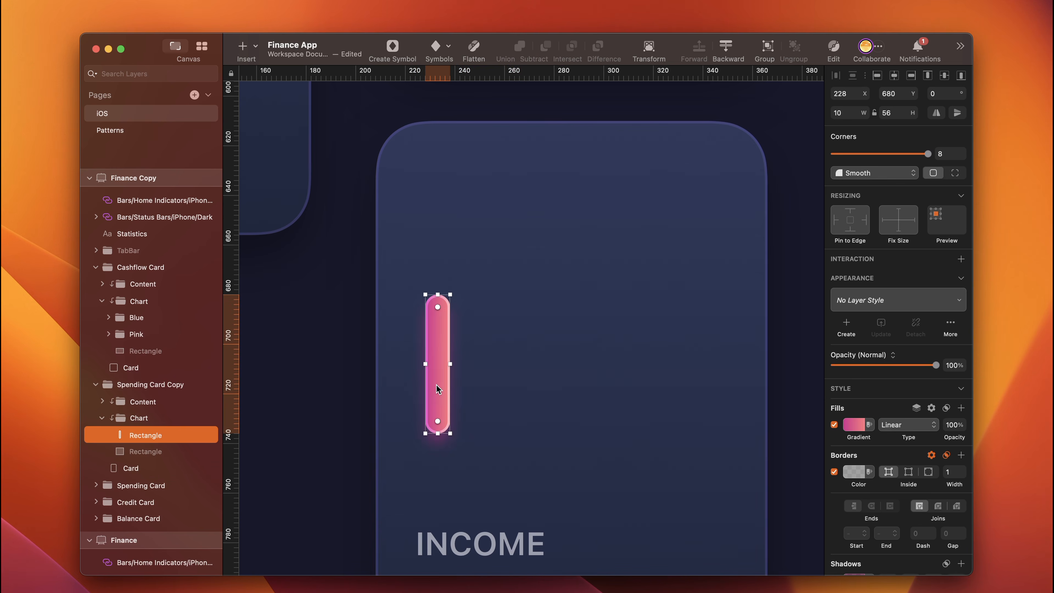
- Rotate the bar's gradient to vertical so it runs from coral at the top to pink at the bottom
scroll(871, 366, "down", 3)
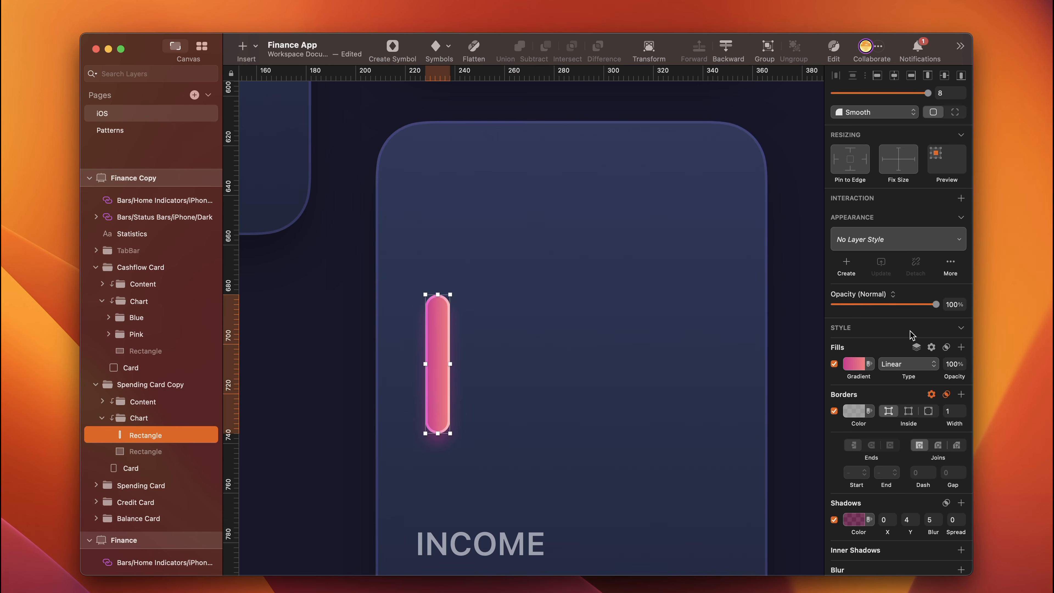
left_click(854, 363)
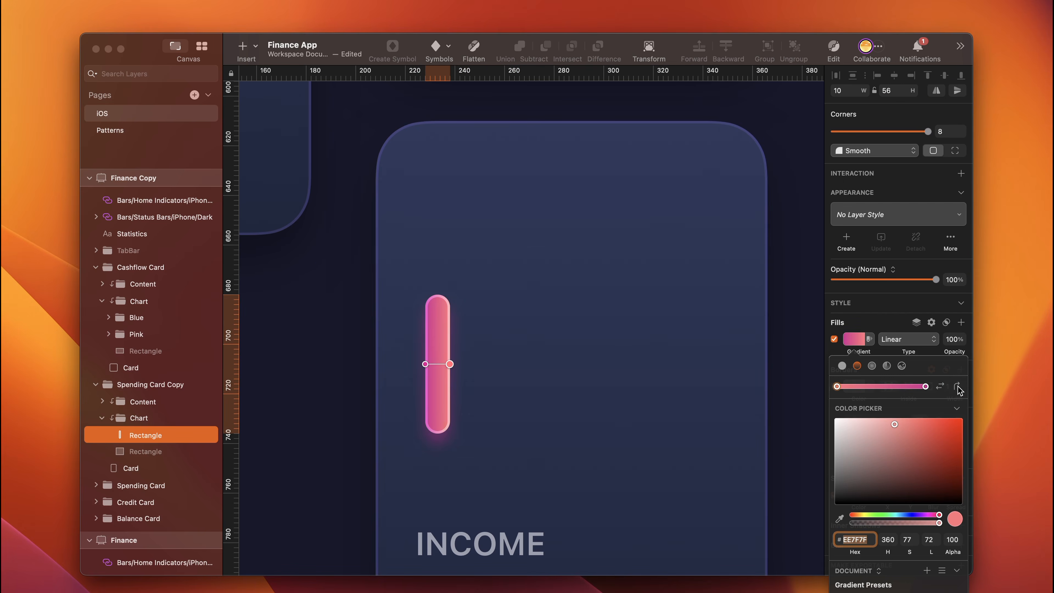
left_click(957, 388)
left_click(957, 387)
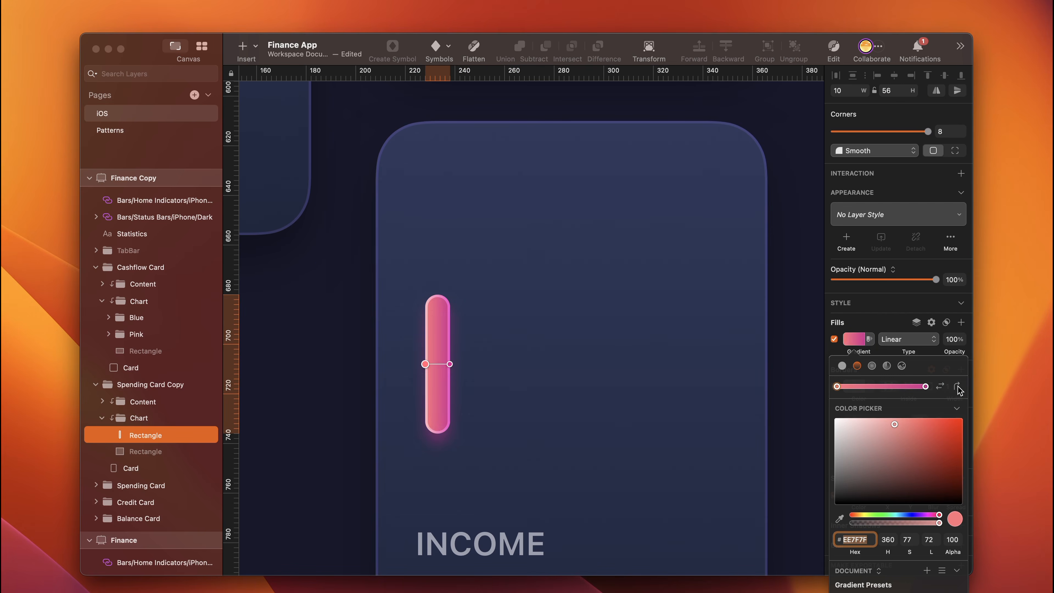
left_click(957, 388)
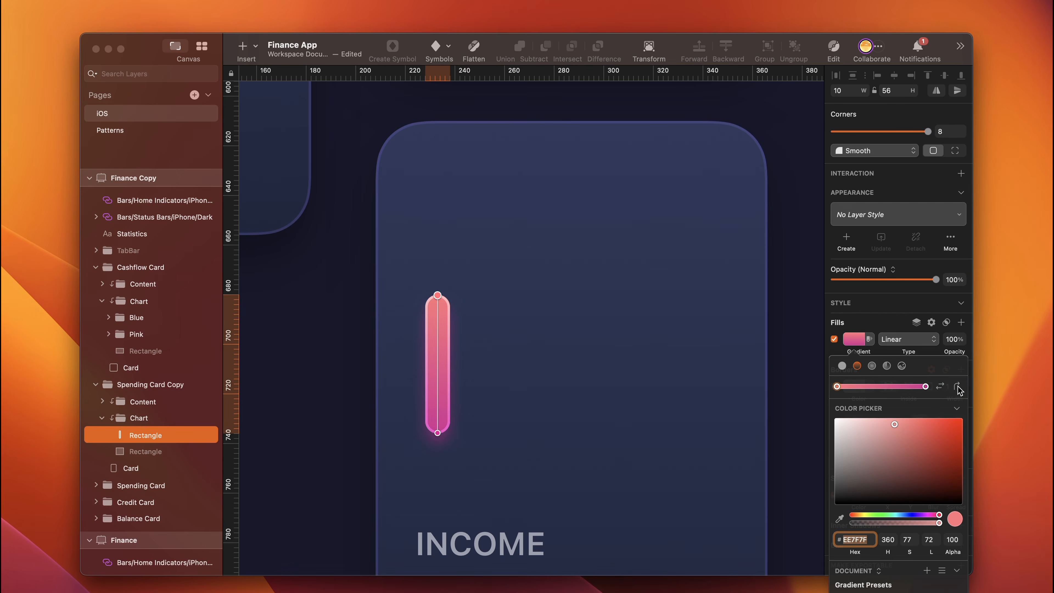
key("Escape")
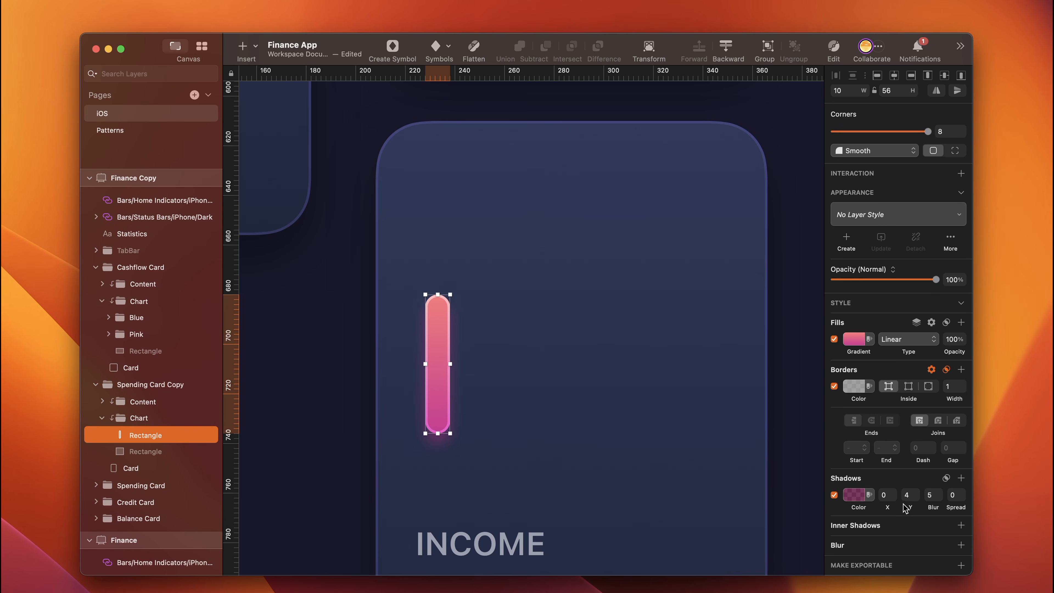
- Set the pink bar's shadow Y offset to 10 and blur to 10, and open its shadow colour
left_click(907, 494)
type("10")
left_click(931, 494)
type("10")
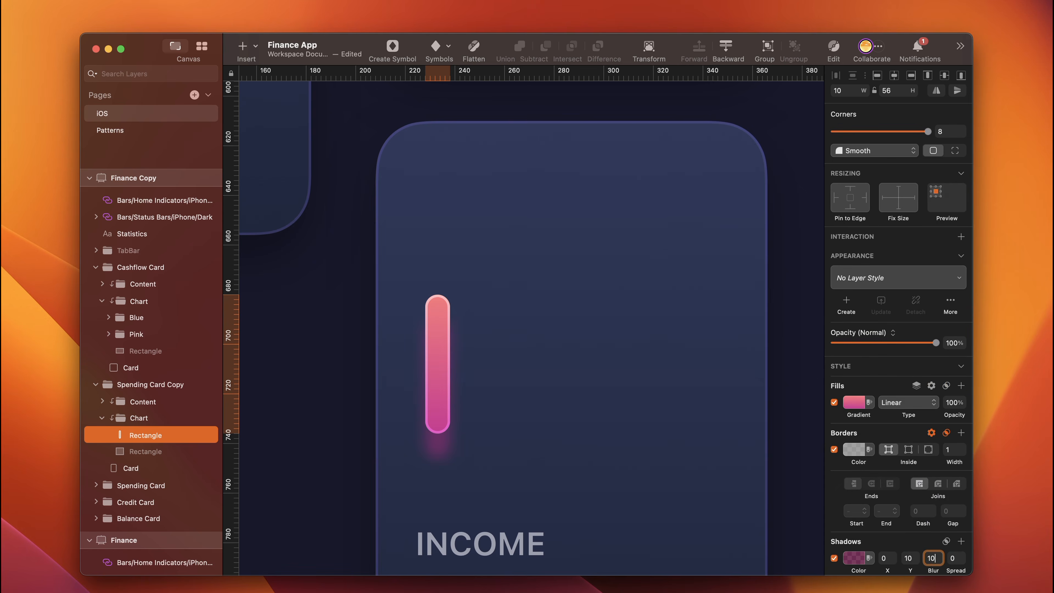
left_click(853, 558)
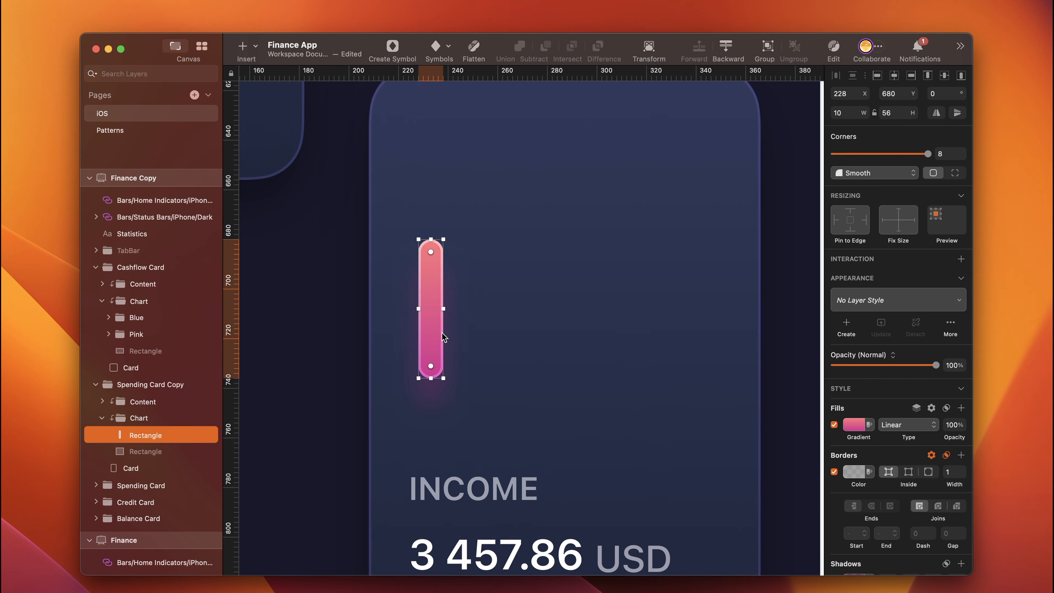
- Duplicate the pink bar to its right at X 246, Y 636 and set the copy's height to 100
left_click_drag(443, 337, 478, 323)
left_click(897, 111)
type("100")
key("Return")
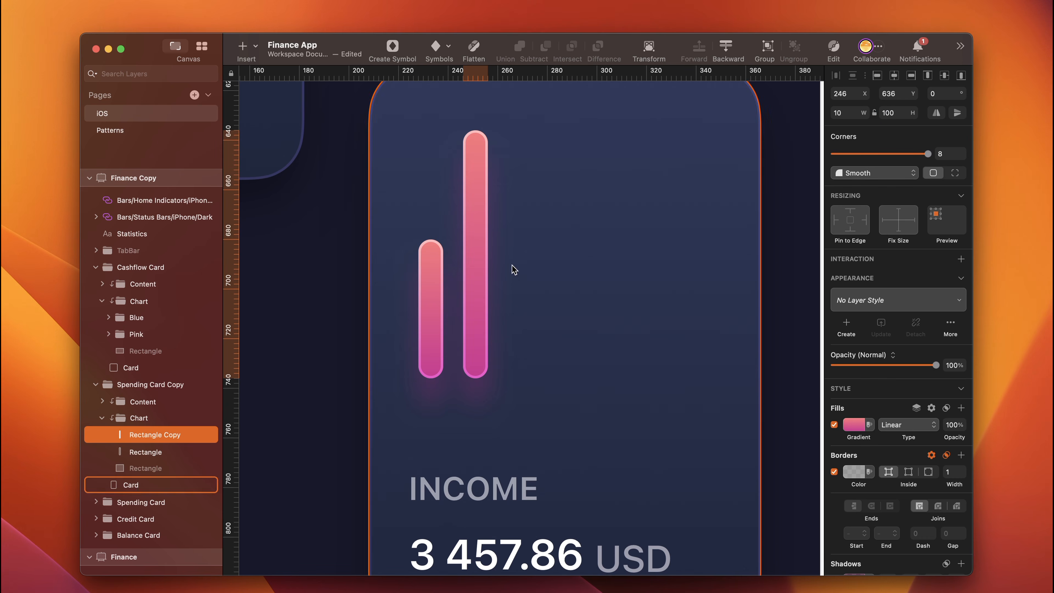
- Copy the style of the Cashflow Card's blue Progress bar and apply it to the Income card's taller bar
scroll(550, 199, "up", 6)
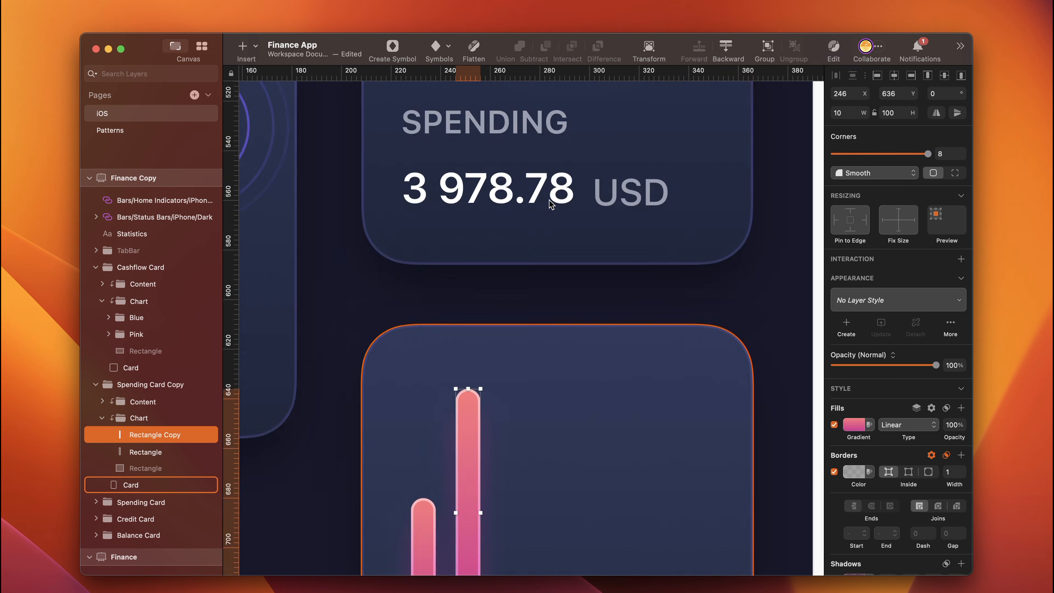
scroll(549, 199, "up", 15)
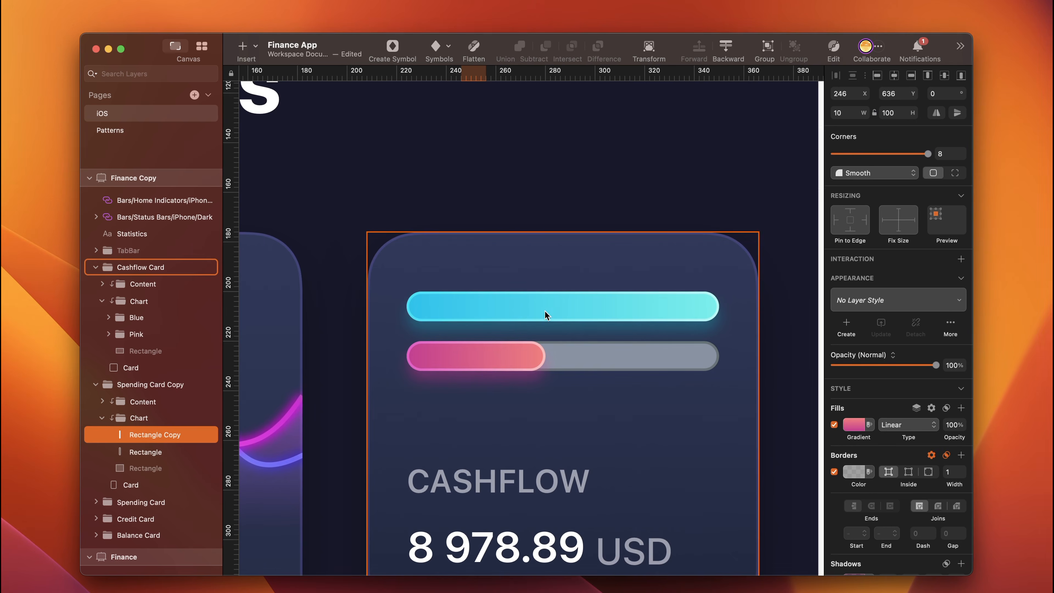
left_click(513, 310, "super")
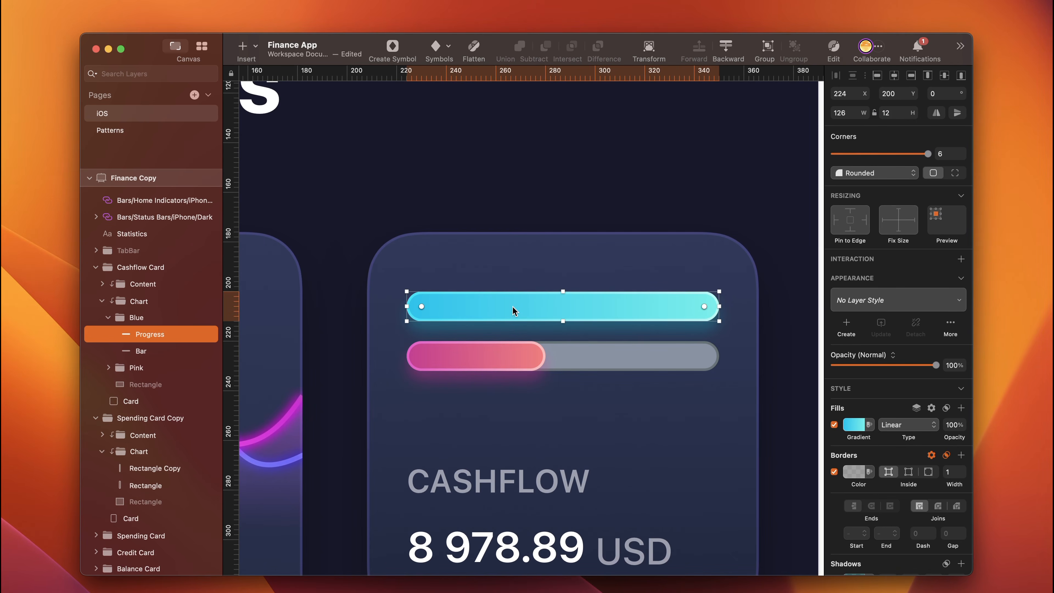
key("alt")
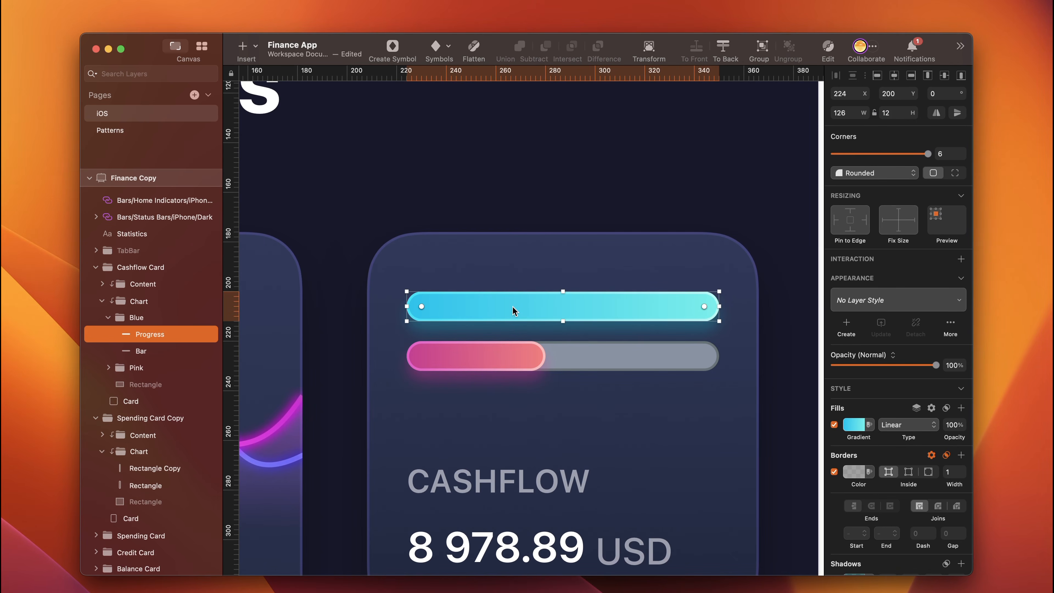
scroll(516, 430, "down", 12)
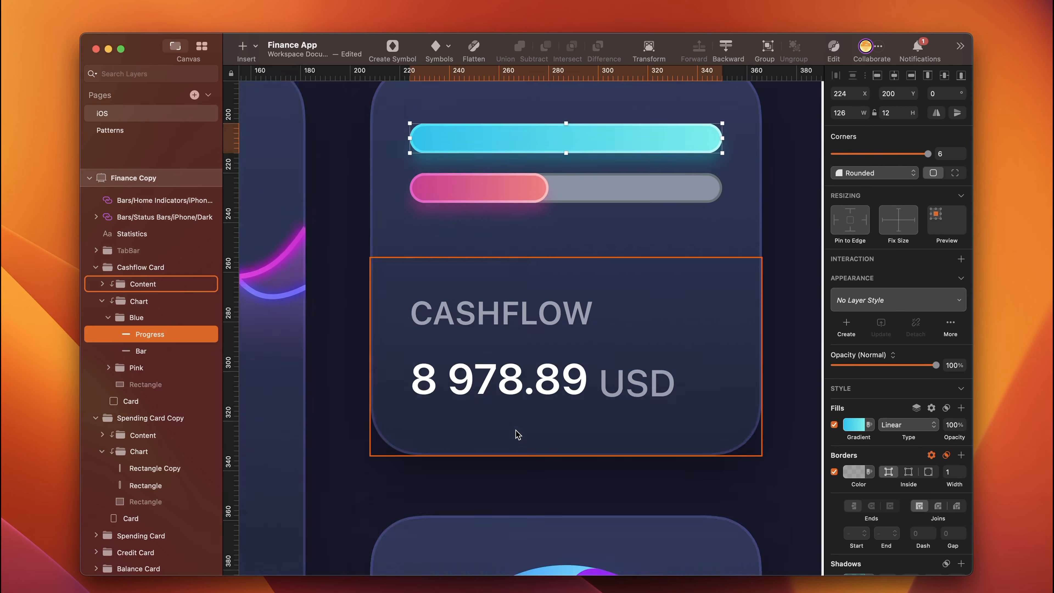
scroll(515, 430, "down", 20)
left_click(470, 308, "super")
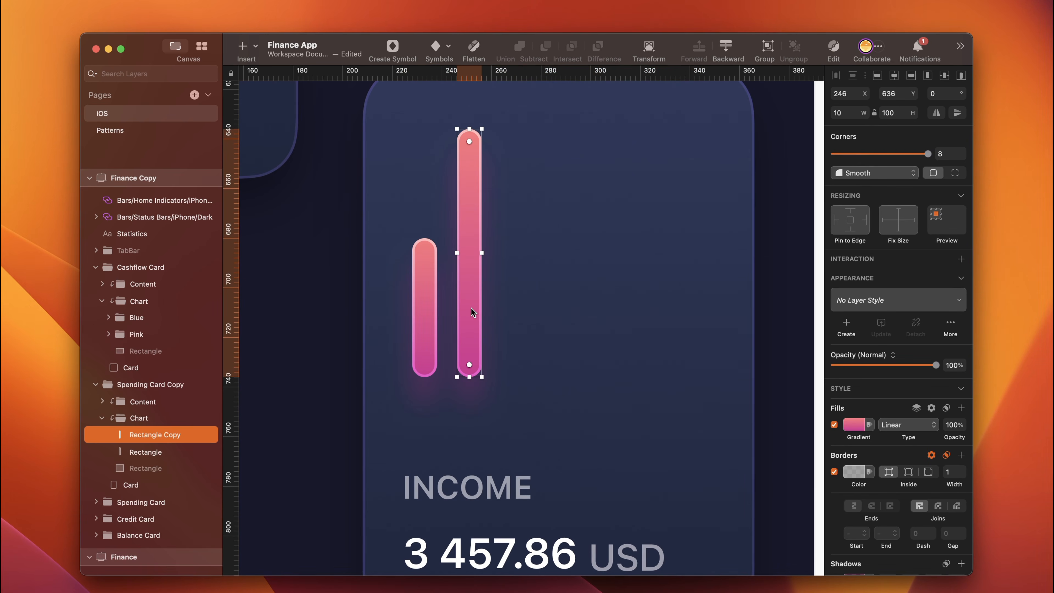
key("super+alt+v")
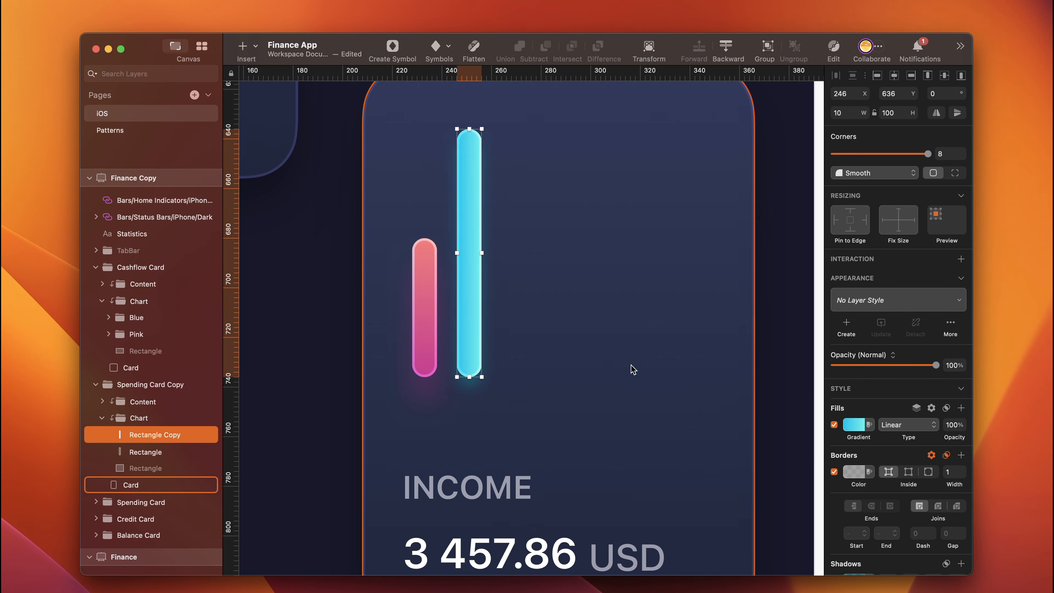
- Rotate the taller bar's gradient to vertical with light cyan on top, and set its shadow Y offset and blur to 10
left_click(853, 424)
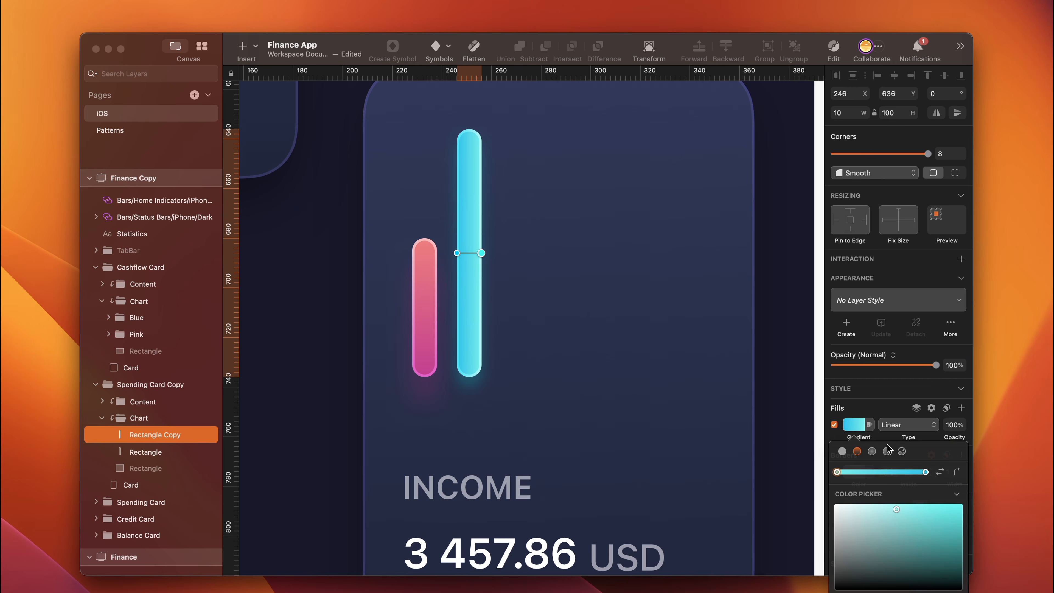
left_click(956, 473)
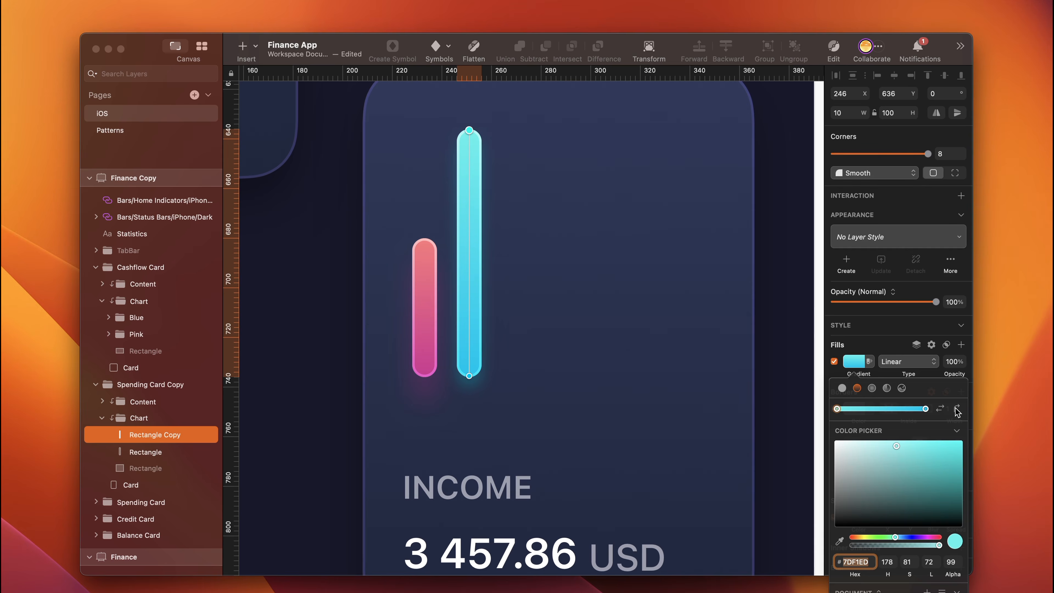
left_click(908, 517)
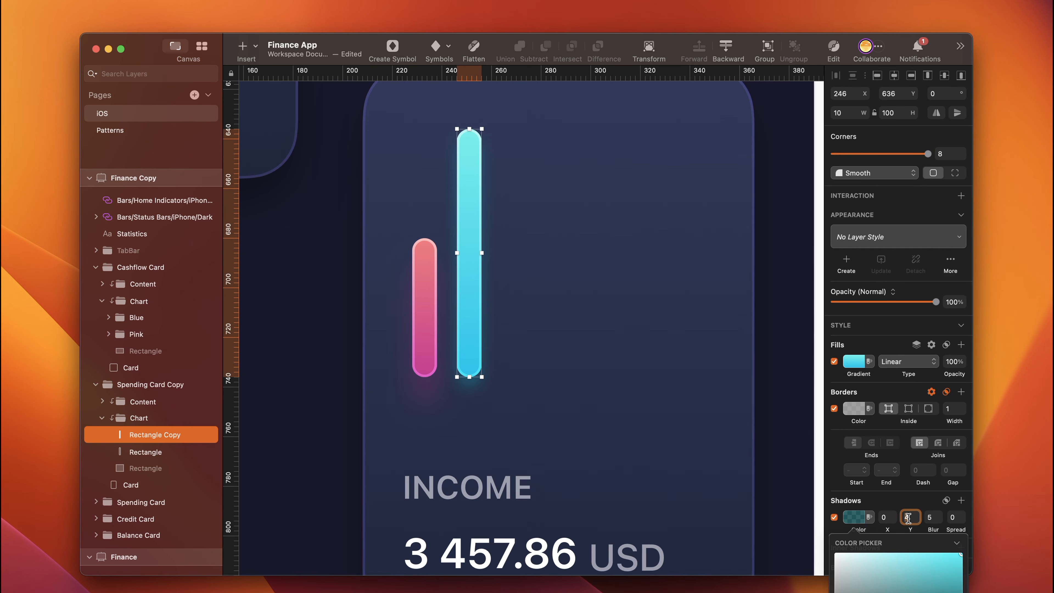
type("10")
key("Return")
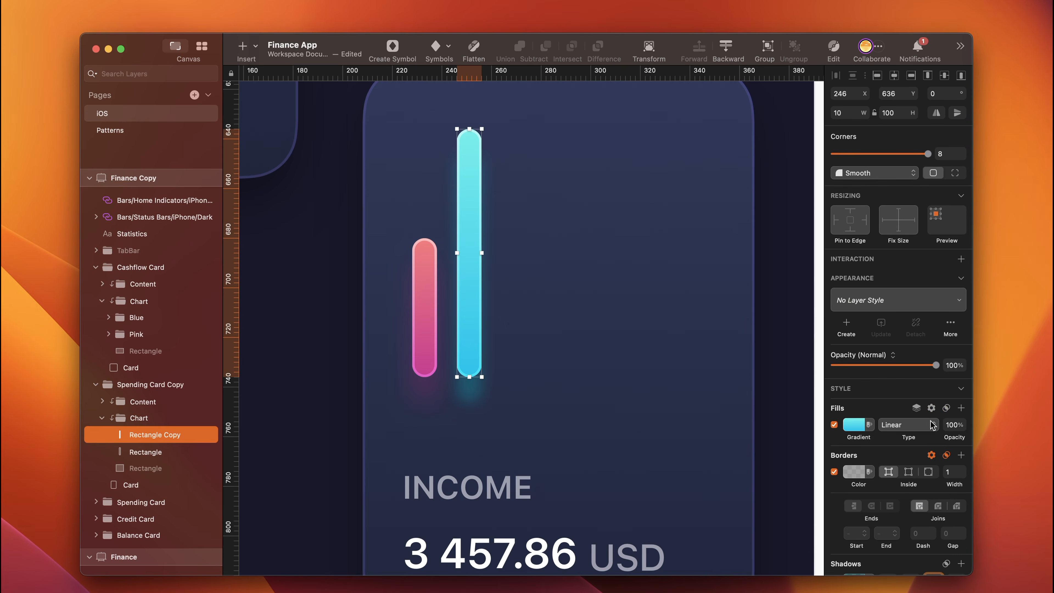
key("Tab")
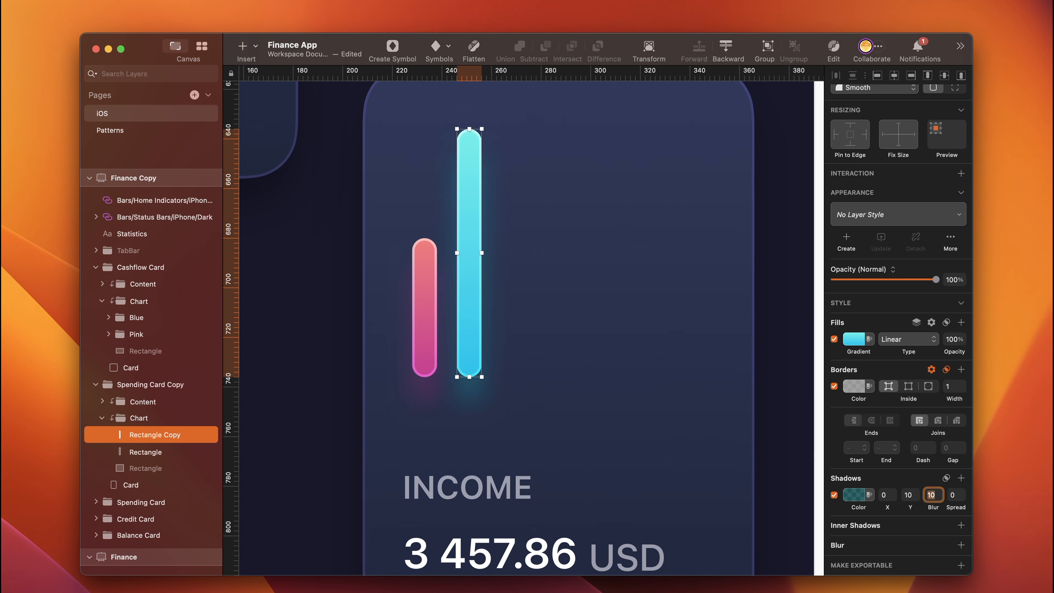
- Duplicate the bars across the Income chart into an evenly spaced row of seven, with pink third, fourth and seventh and blue fifth and sixth
left_click(430, 328)
left_click_drag(430, 332, 518, 334)
left_click_drag(518, 334, 564, 335)
left_click_drag(472, 336, 650, 336)
left_click_drag(565, 335, 700, 330)
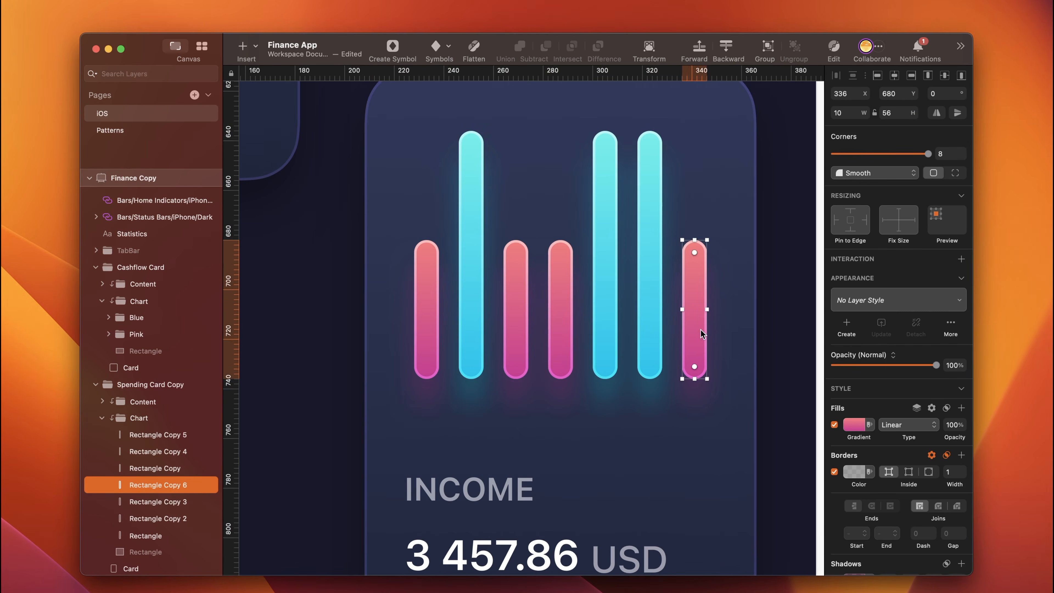
- Set the fourth bar's height to 24 and the third bar's height to 72, keeping both on the shared baseline
scroll(697, 329, "up", 1)
left_click(558, 319)
left_click(890, 113)
type("24")
key("Return")
left_click_drag(558, 285, 514, 302)
left_click(514, 285)
left_click(889, 113)
type("72")
key("Return")
- Set the fifth bar's height to 90 with its base on the shared baseline
left_click(602, 195)
left_click(889, 113)
type("90")
key("Return")
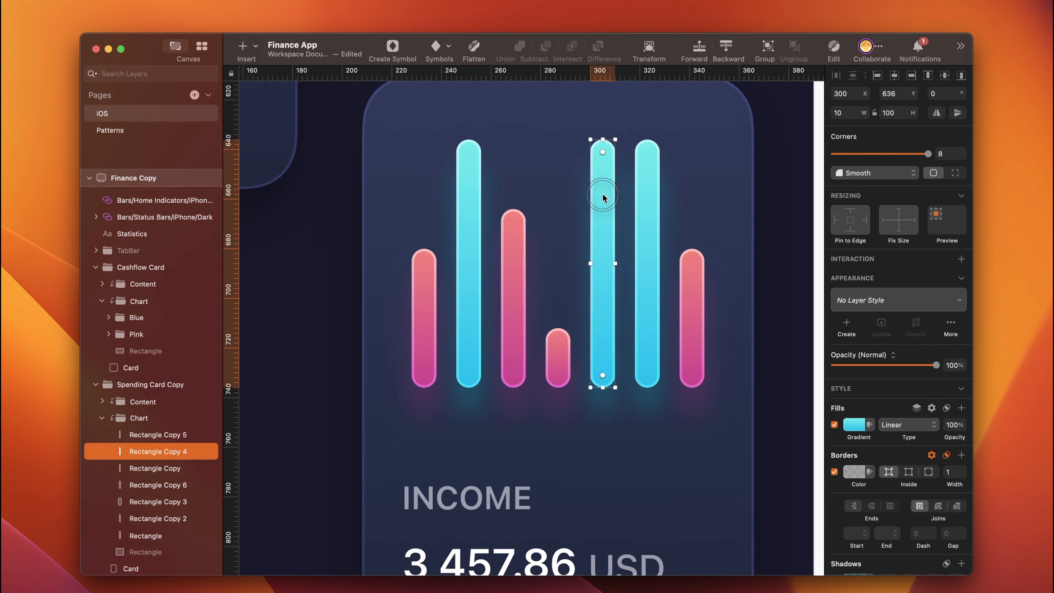
left_click_drag(601, 220, 645, 271)
- Set the sixth bar's height to 88, keeping its base on the shared baseline
left_click(645, 195)
left_click(889, 113)
type("88")
key("Return")
- Set the fifth bar's height to 64 on the shared baseline, and make the short fourth bar slightly taller
left_click(603, 259)
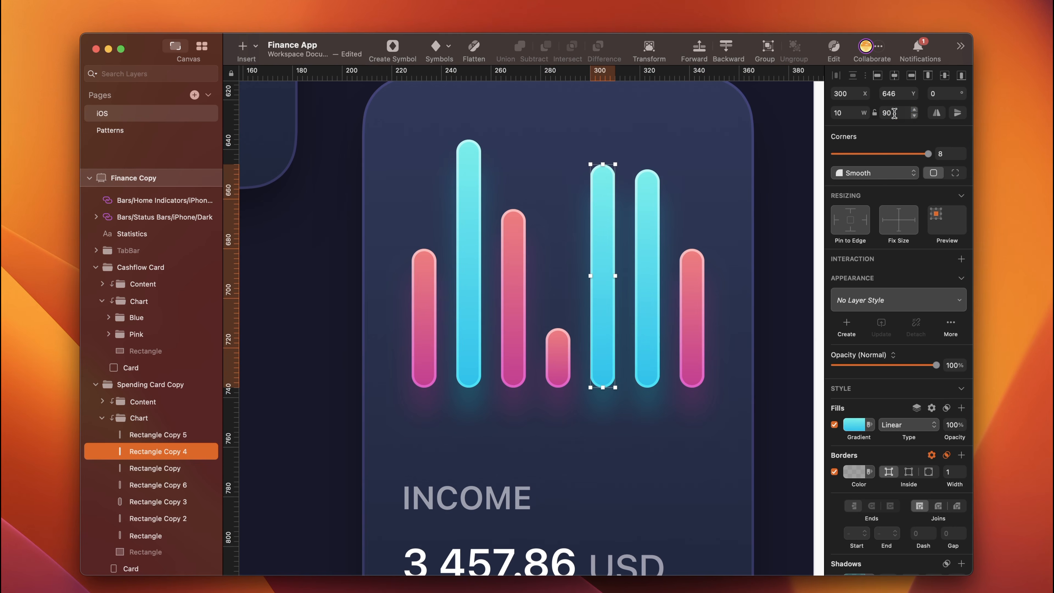
left_click(889, 113)
type("64")
key("Return")
left_click_drag(602, 216, 596, 281)
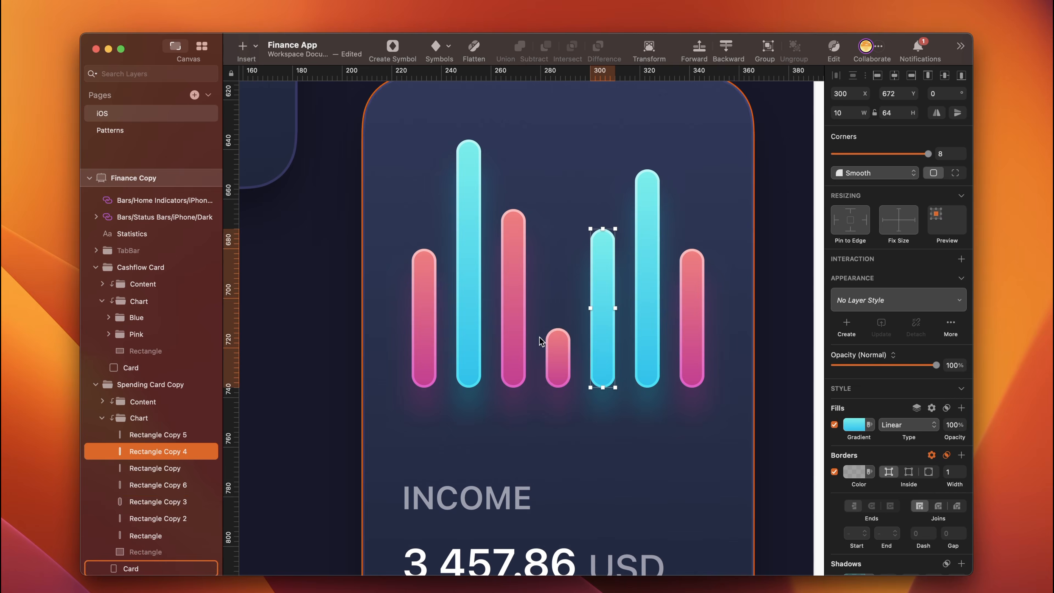
left_click(556, 353)
left_click(888, 113)
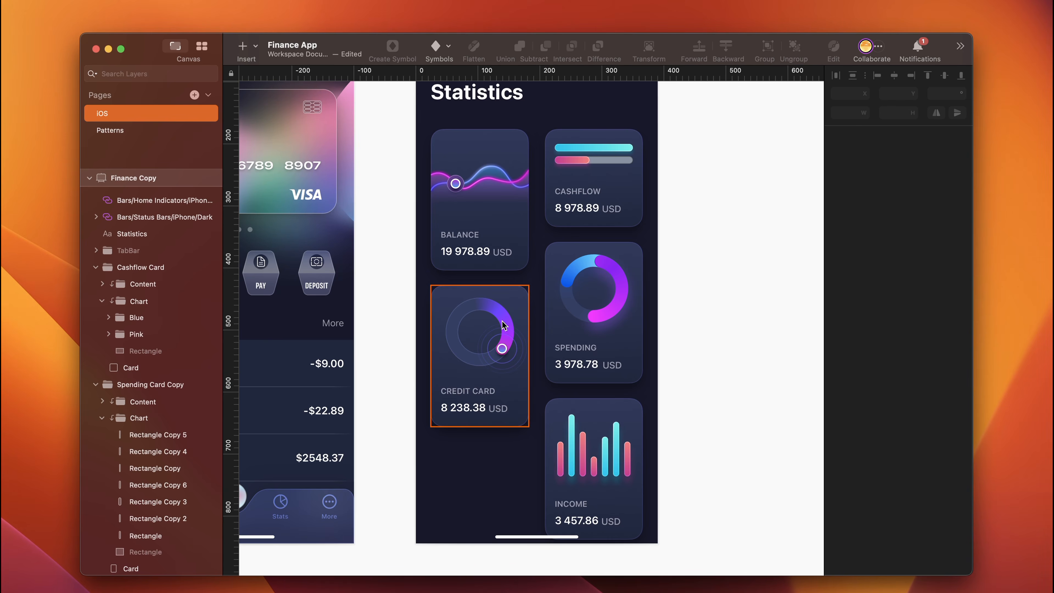
- Duplicate the Balance Card to 24 below the Credit Card, at X 24, Y 680
left_click(507, 220)
left_click_drag(493, 203, 487, 528)
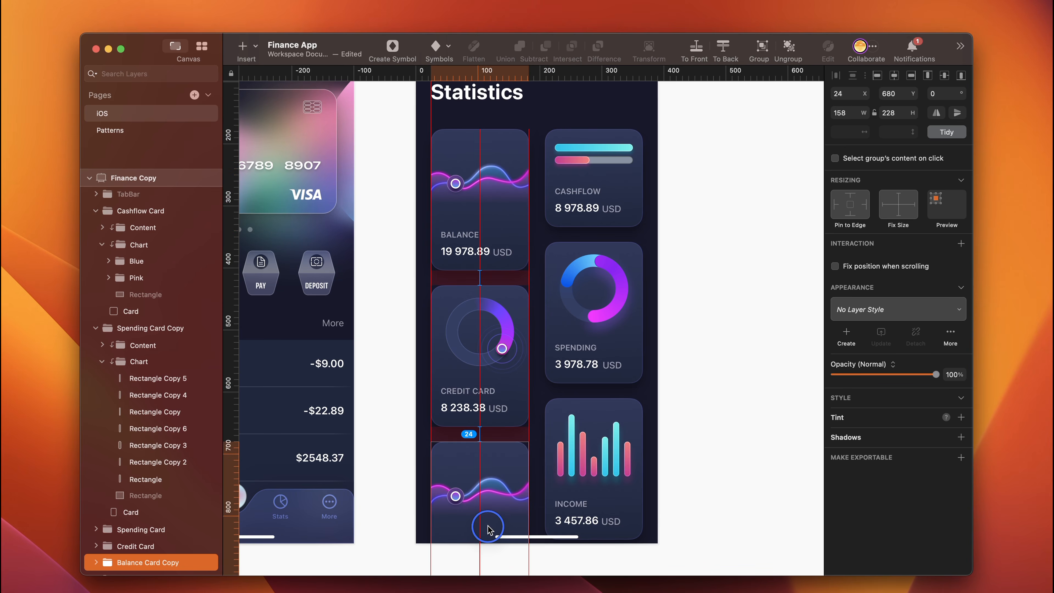
- Rename the bar chart card's group, Spending Card Copy, as Income Card
left_click(572, 440)
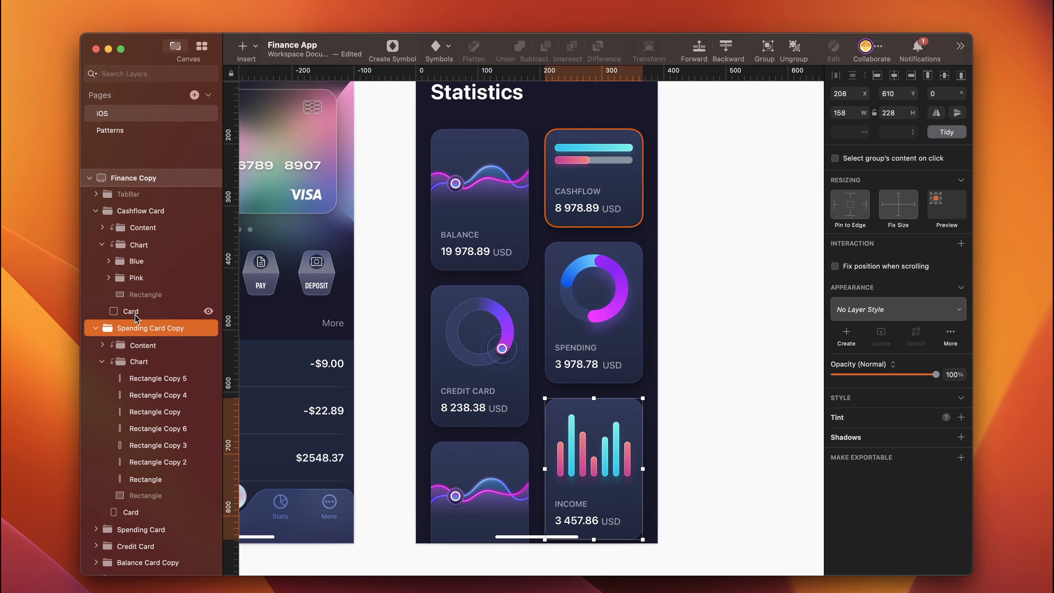
double_click(140, 328)
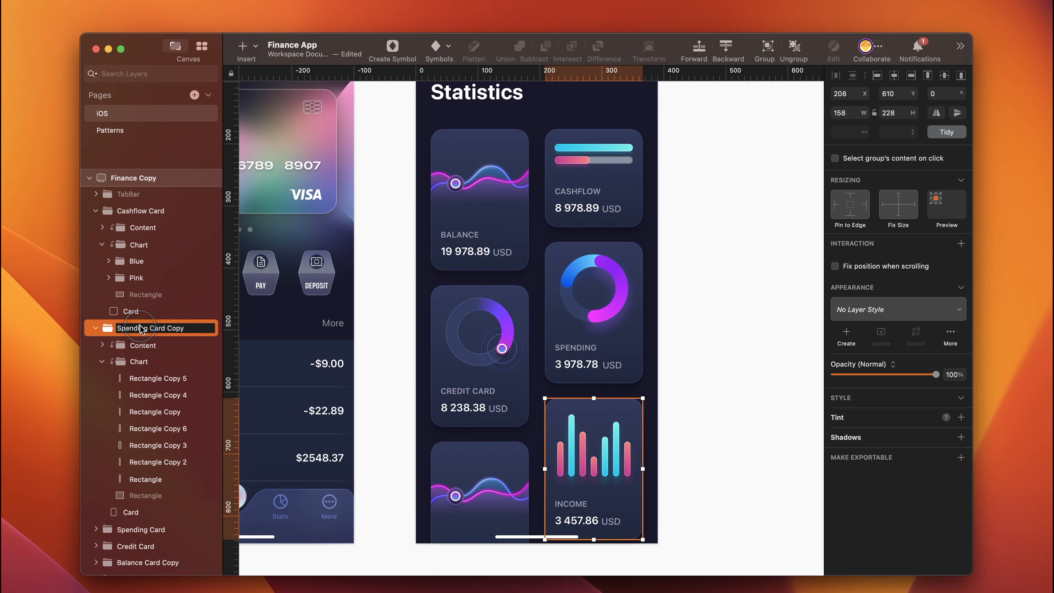
double_click(132, 328)
type("Income")
left_click_drag(159, 328, 183, 328)
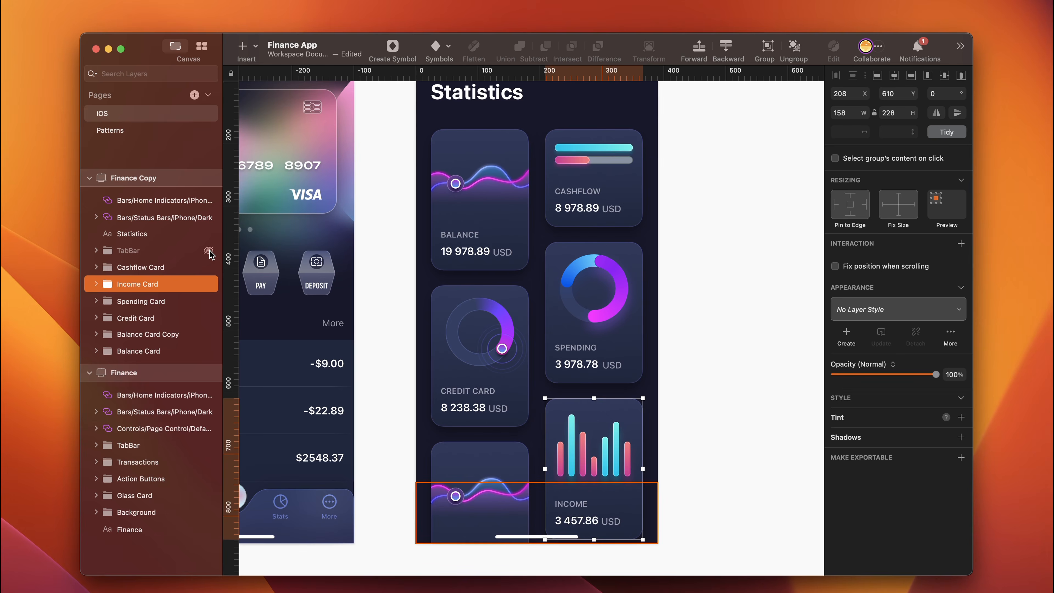
- Make the hidden TabBar group on the Finance Copy artboard visible
left_click(208, 251)
scroll(710, 492, "down", 5)
scroll(710, 491, "left", 3)
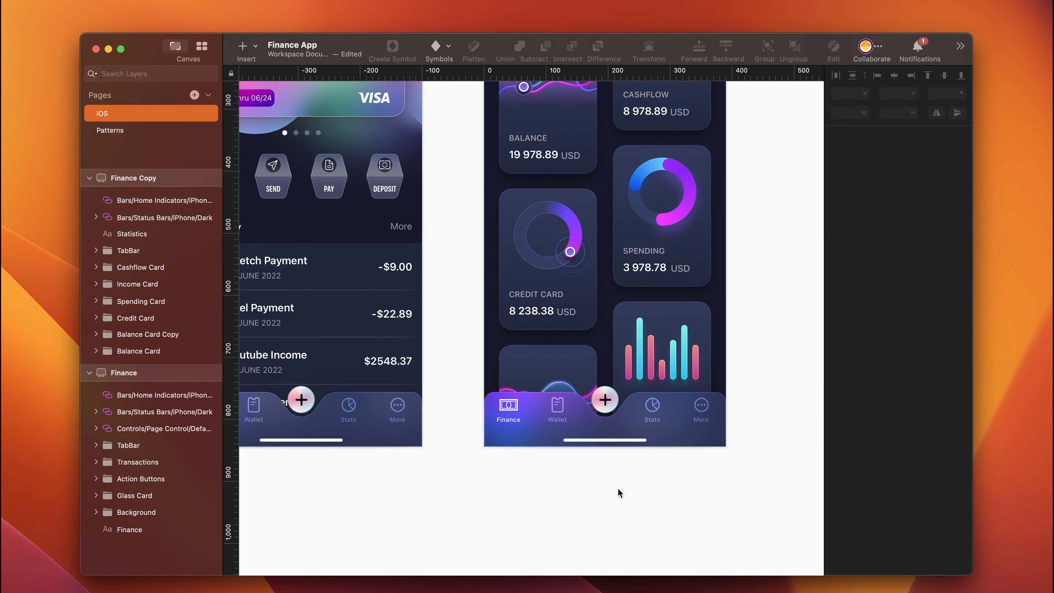
- Move the TabBar's Selected highlight group behind the Stats tab by setting its X position to 237
key("super+plus")
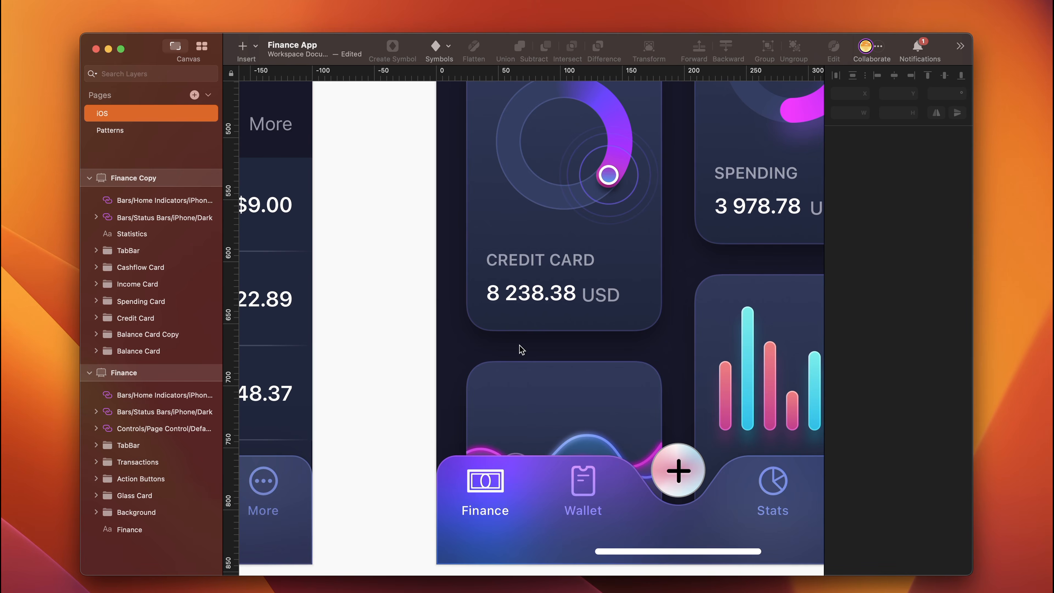
scroll(519, 344, "right", 2)
scroll(519, 345, "down", 1)
scroll(518, 345, "right", 3)
scroll(518, 345, "down", 2)
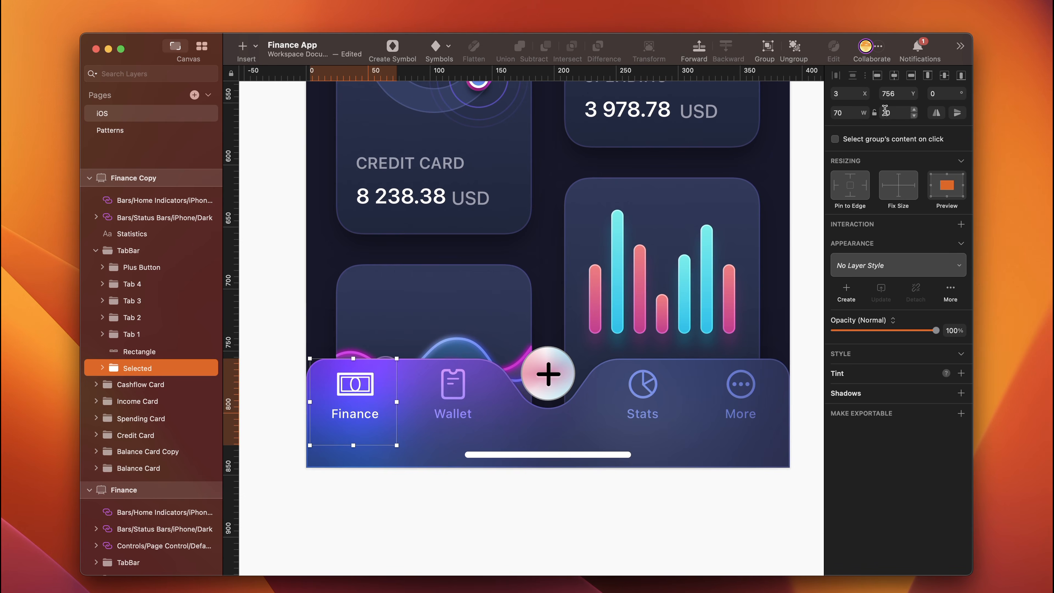
left_click(848, 94)
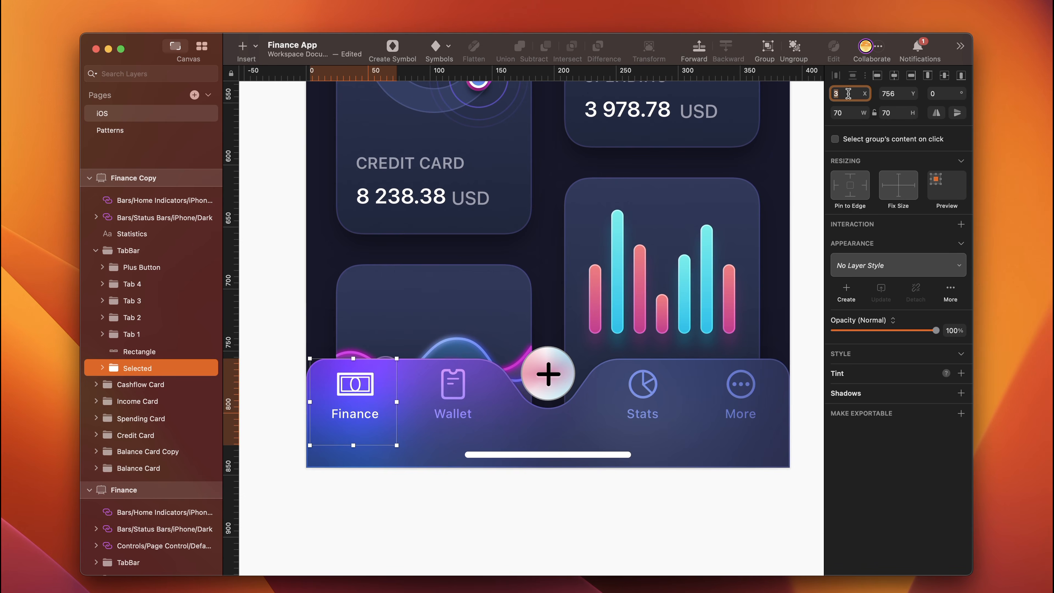
type("237")
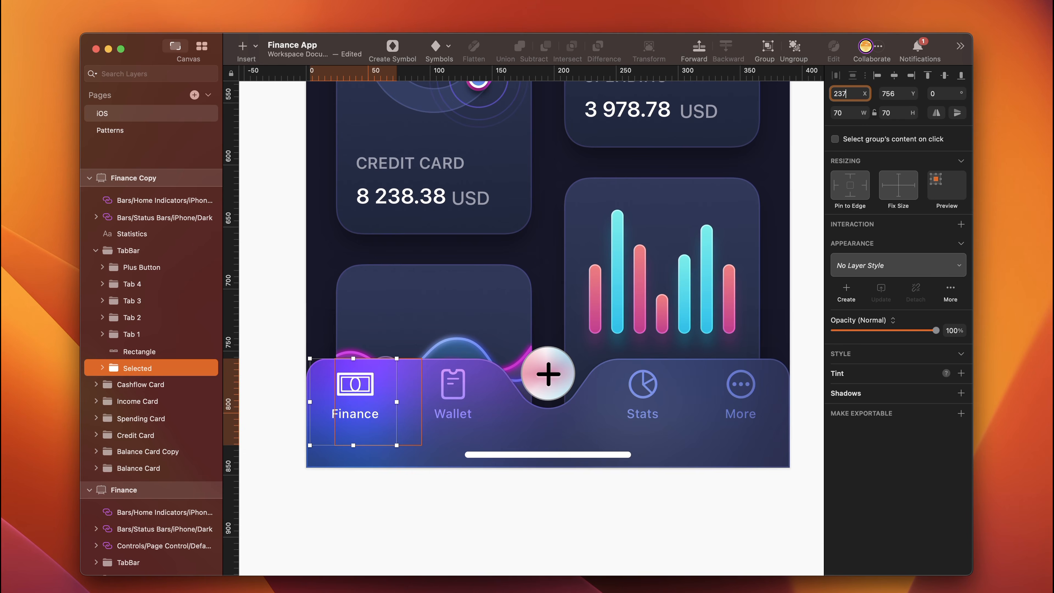
key("Return")
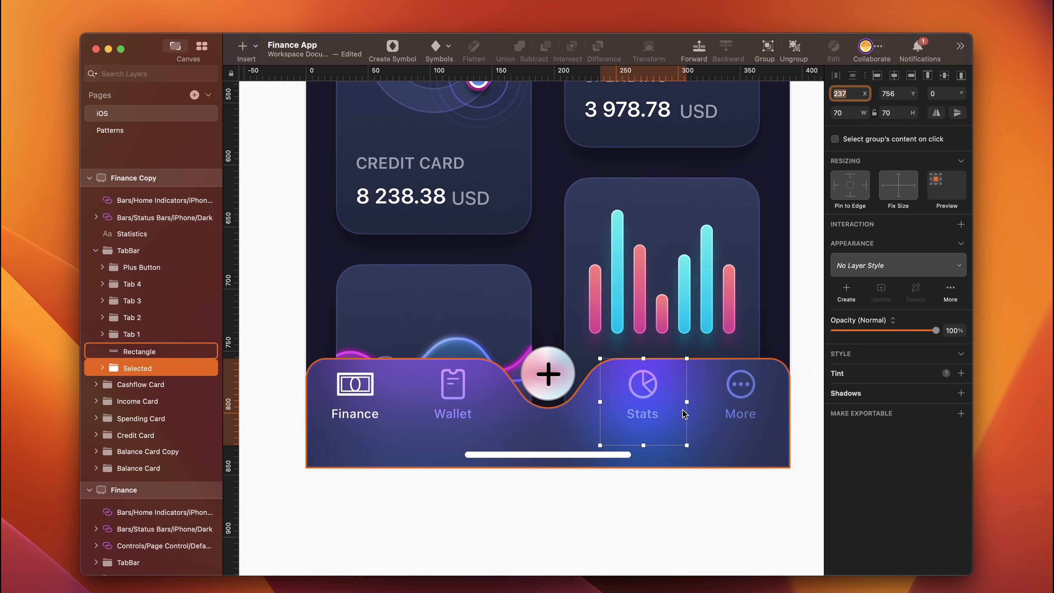
- Change the blend mode of the Stats tab group, Tab 4, to Normal
double_click(647, 390)
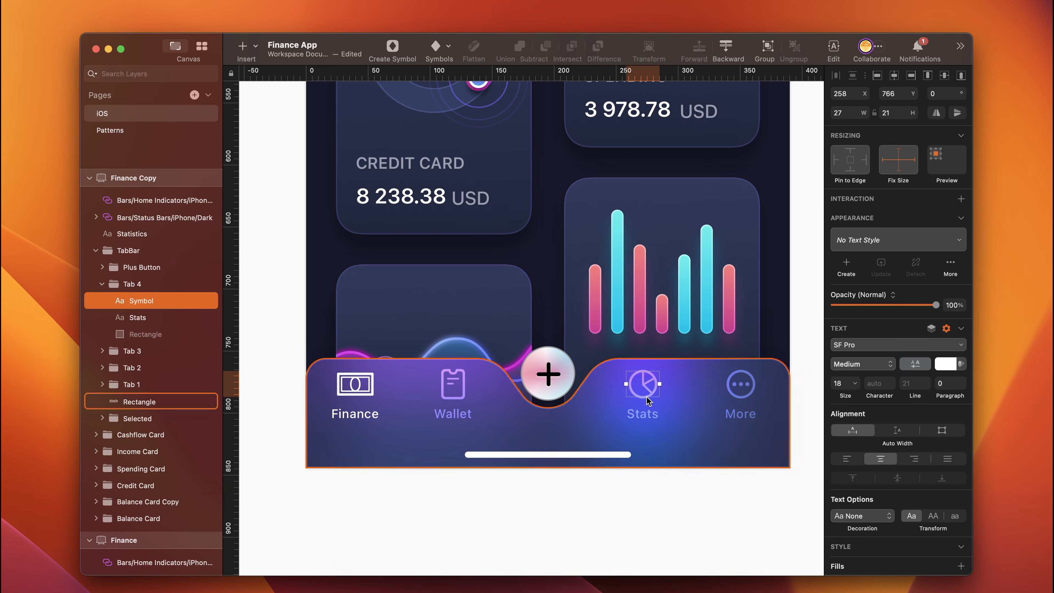
left_click(644, 414, "shift")
left_click(149, 286)
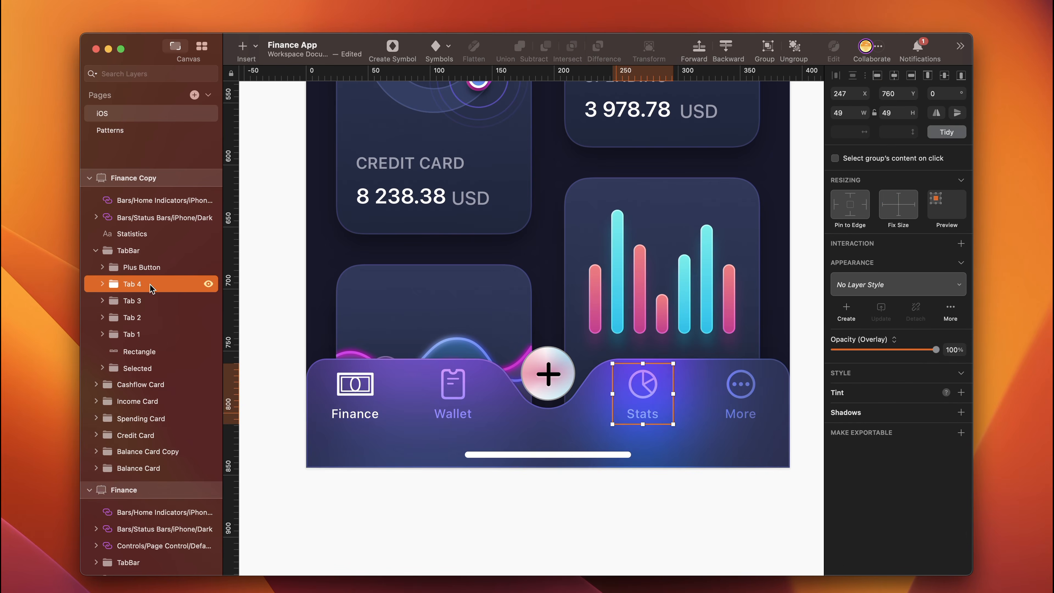
left_click(893, 341)
left_click(865, 232)
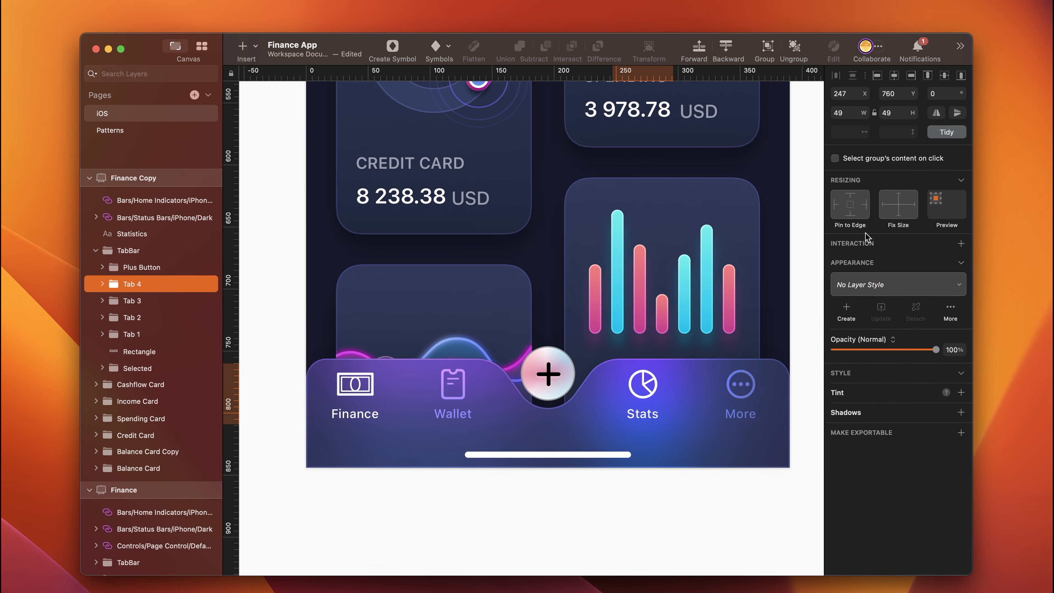
- Change the blend mode of the Finance tab group, Tab 1, to Overlay
left_click(362, 392)
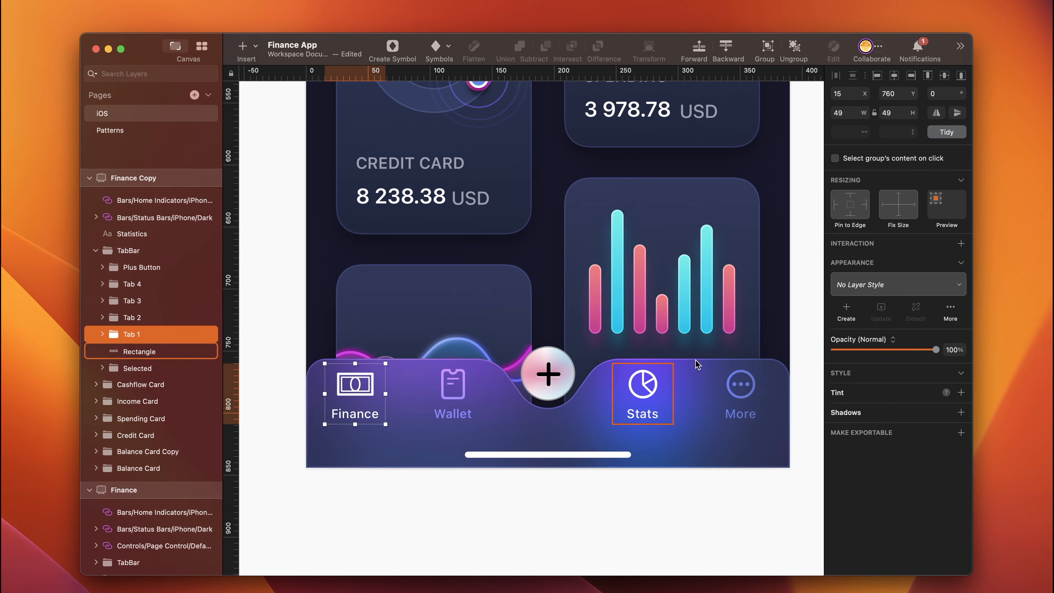
left_click(892, 339)
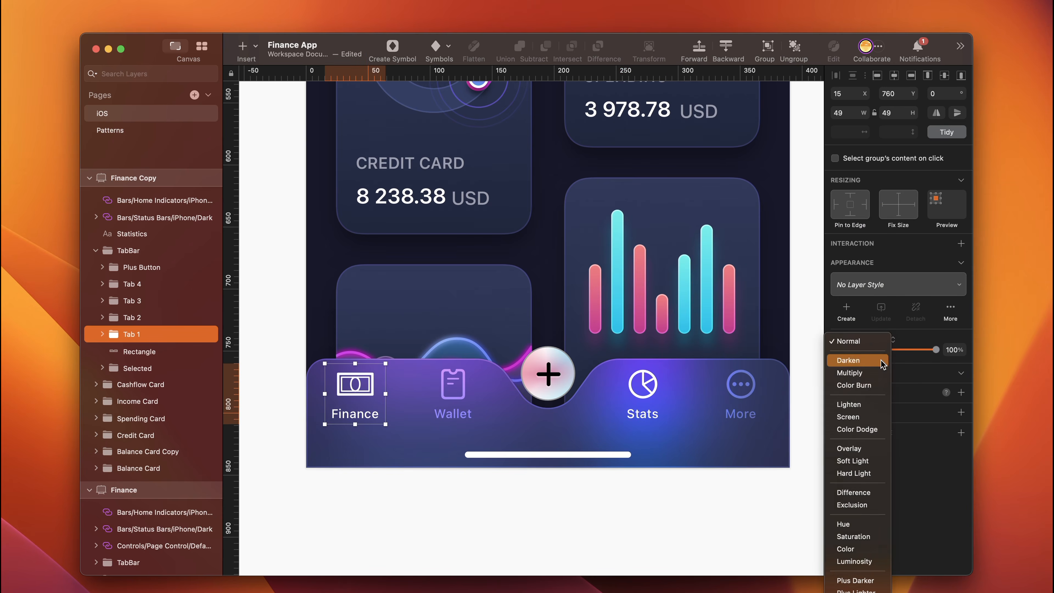
left_click(863, 448)
- Rename the Finance Copy artboard as Statistics
key("super+1")
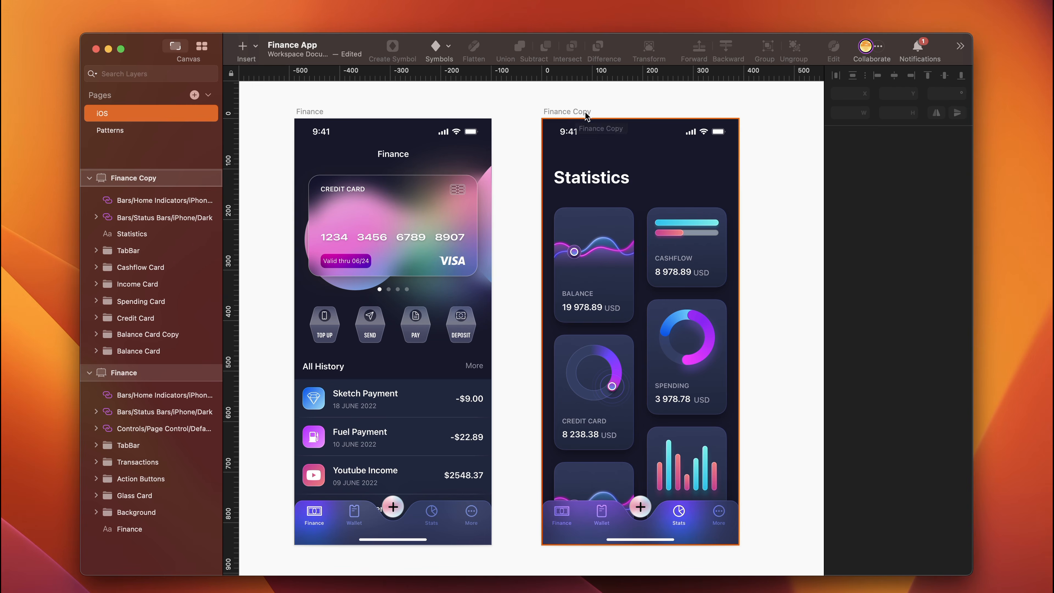
left_click(581, 112)
key("super+r")
type("Statistics")
key("Return")
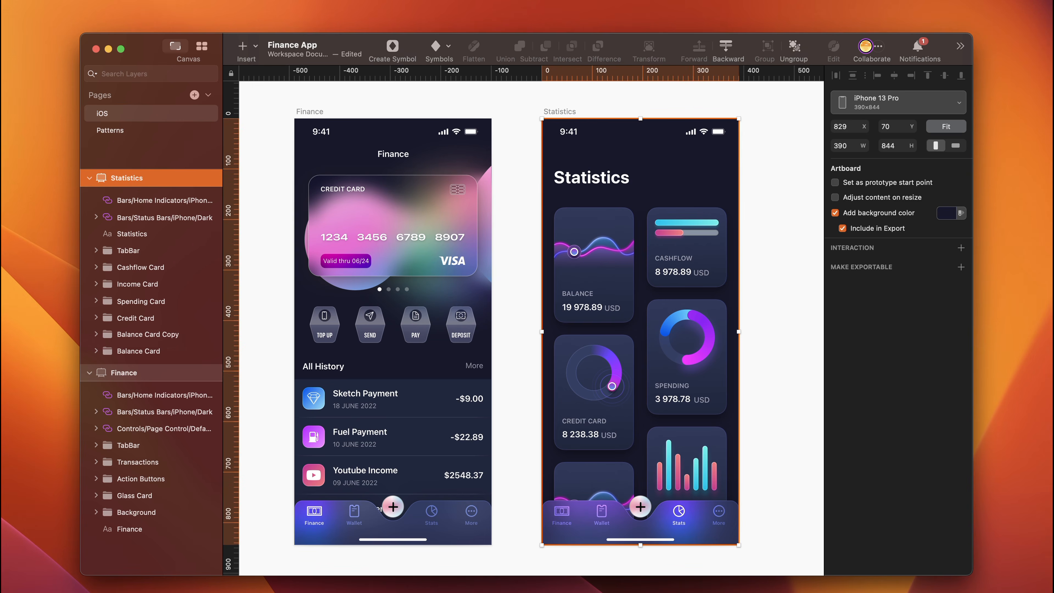
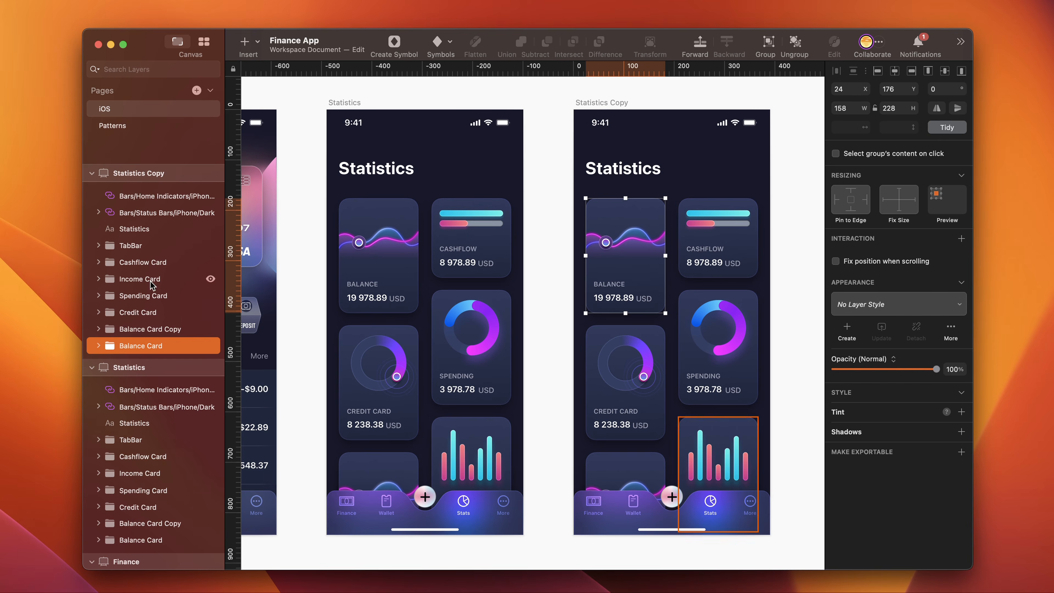
- Delete all the card groups from the Statistics Copy artboard and change its title text to Wallet
left_click(142, 262, "shift")
key("Delete")
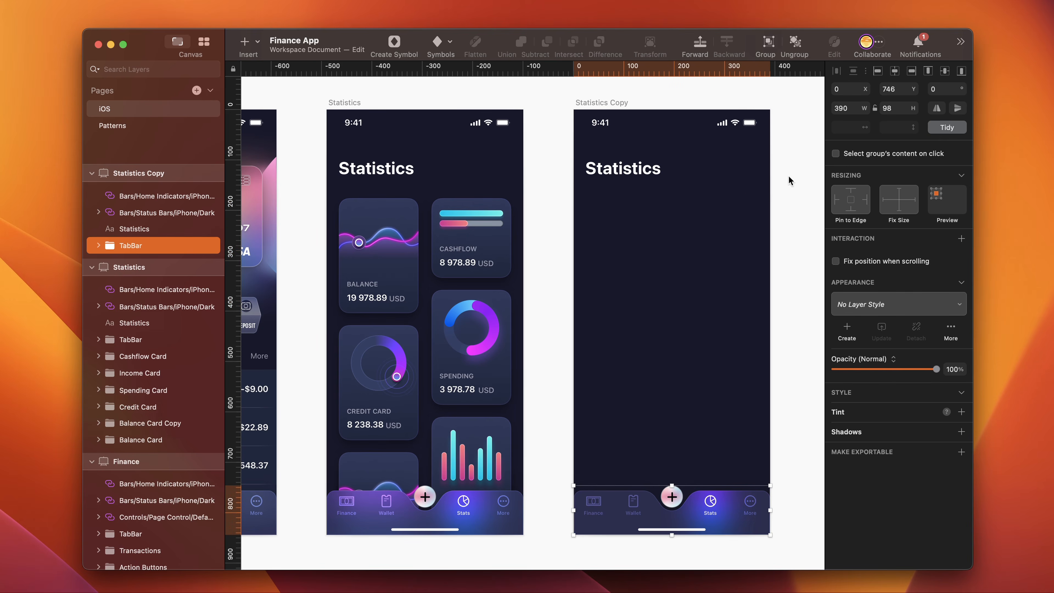
left_click(626, 174)
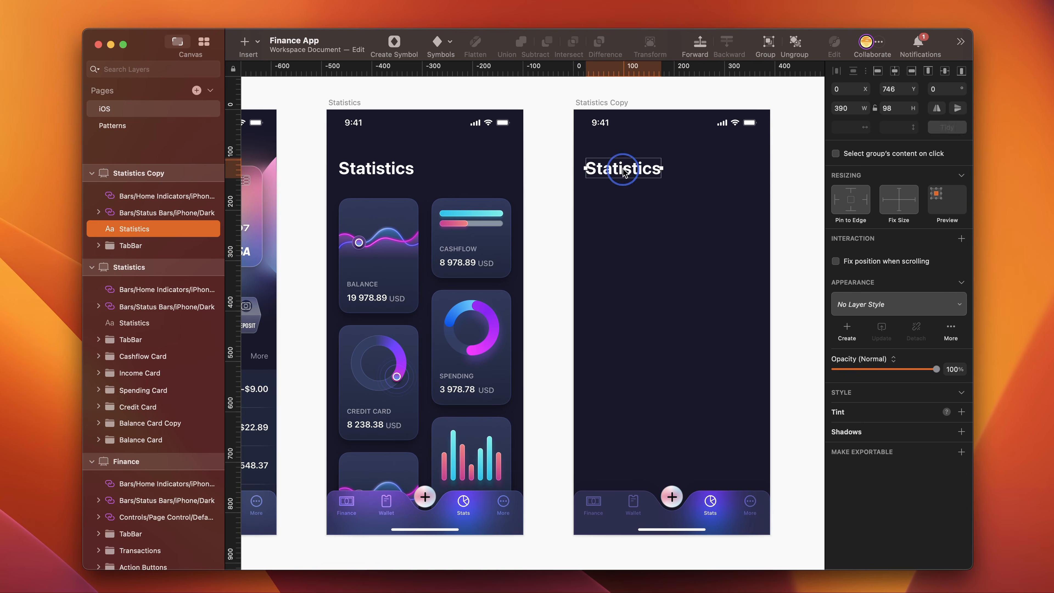
double_click(620, 168)
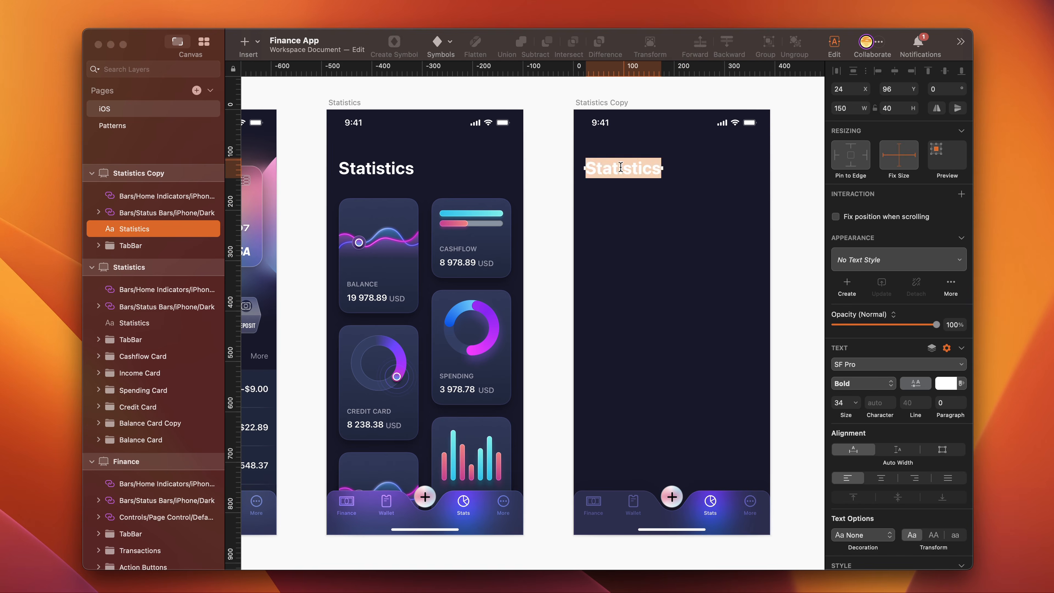
left_click(620, 168)
key("super+a")
type("Wallet")
key("Escape")
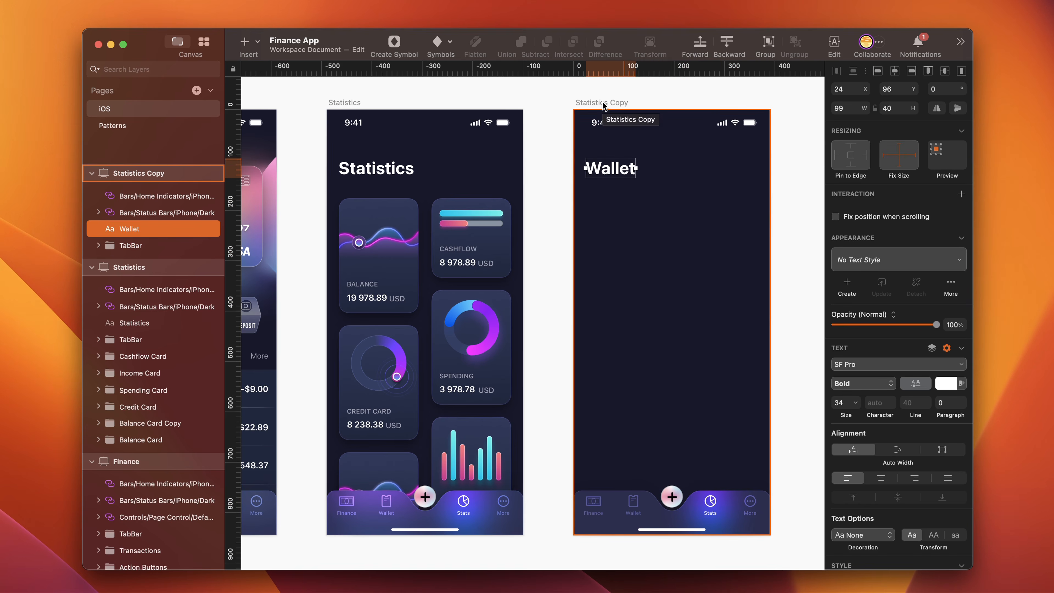
- Rename the Statistics Copy artboard as Wallet
left_click(605, 104)
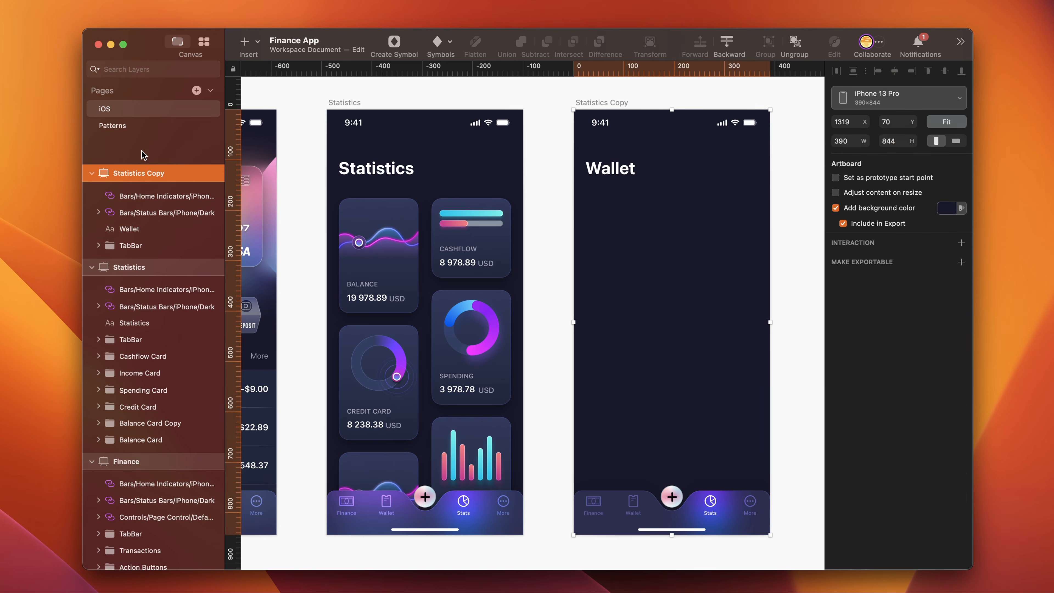
left_click(142, 175)
type("allet")
key("Return")
- Draw a rectangle below the Wallet title, size it 358 by 224, and give it a corner radius of 22
mouse_move(323, 269)
left_mouse_down()
mouse_move(428, 372)
mouse_move(518, 379)
mouse_move(663, 442)
mouse_move(678, 473)
mouse_move(745, 486)
mouse_move(747, 509)
left_mouse_up()
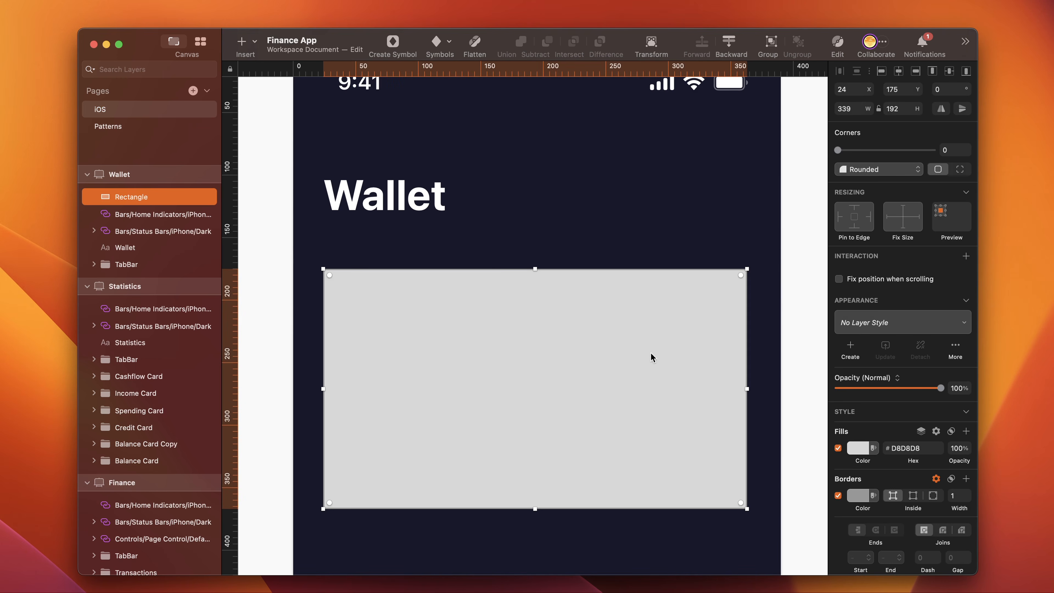
left_click(855, 107)
type("3")
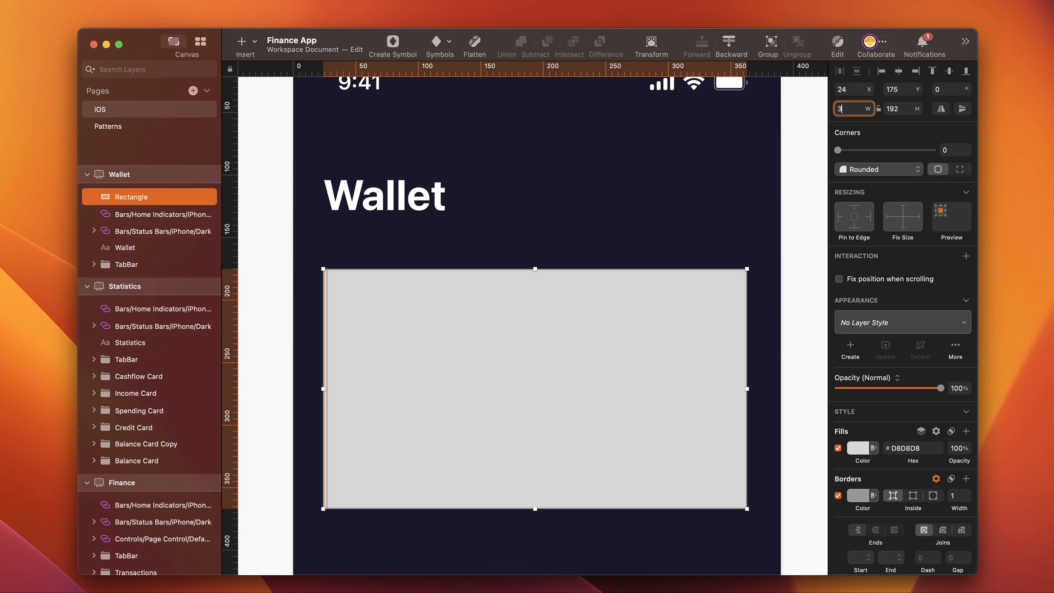
type("58")
left_click(906, 107)
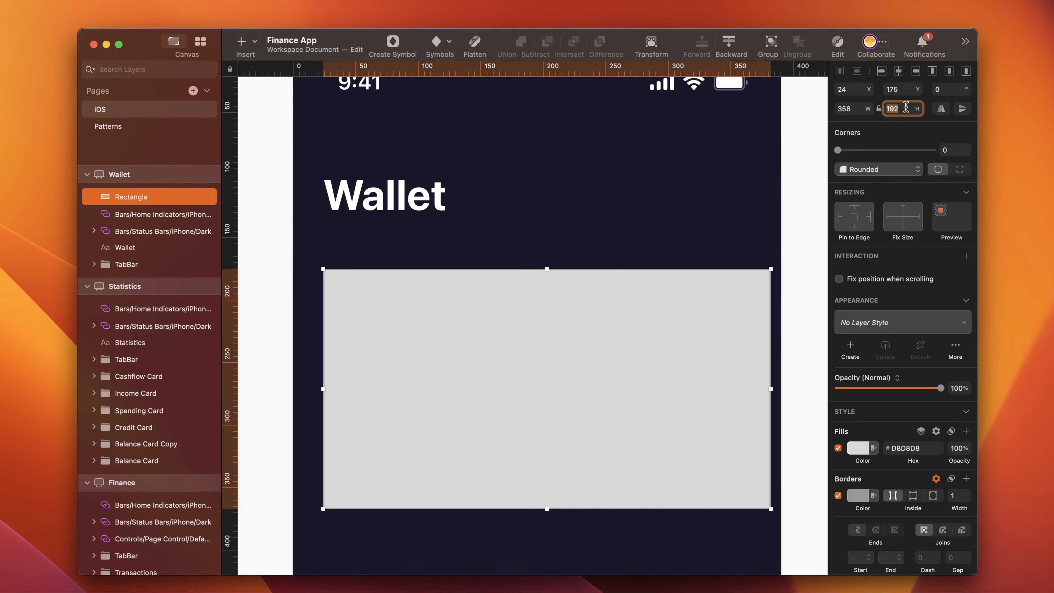
type("224")
left_click(949, 152)
type("22")
key("Return")
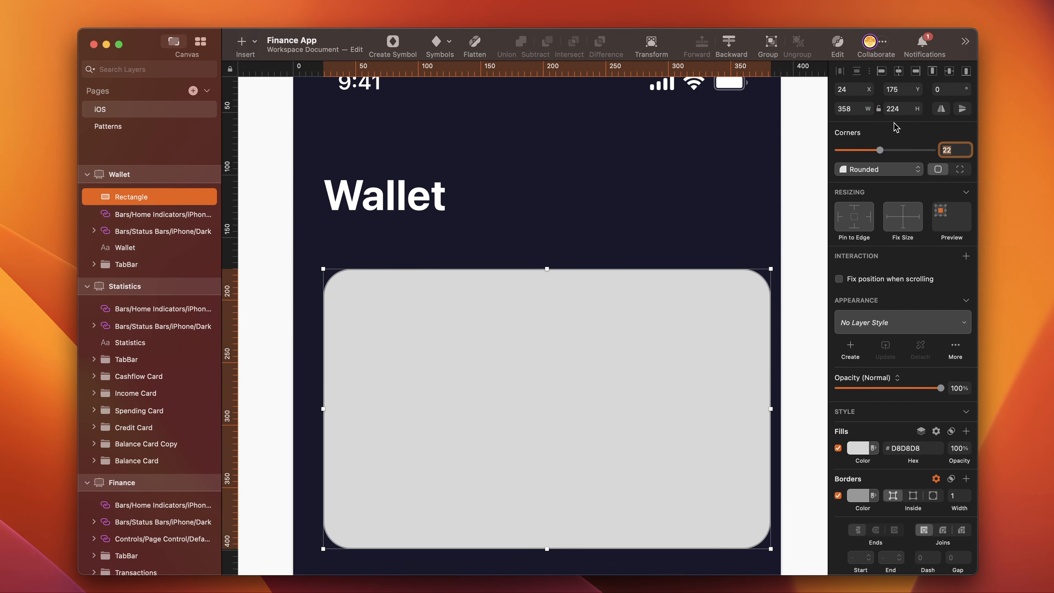
- Center the rectangle horizontally on the artboard and nudge it down to Y 176
left_click(898, 71)
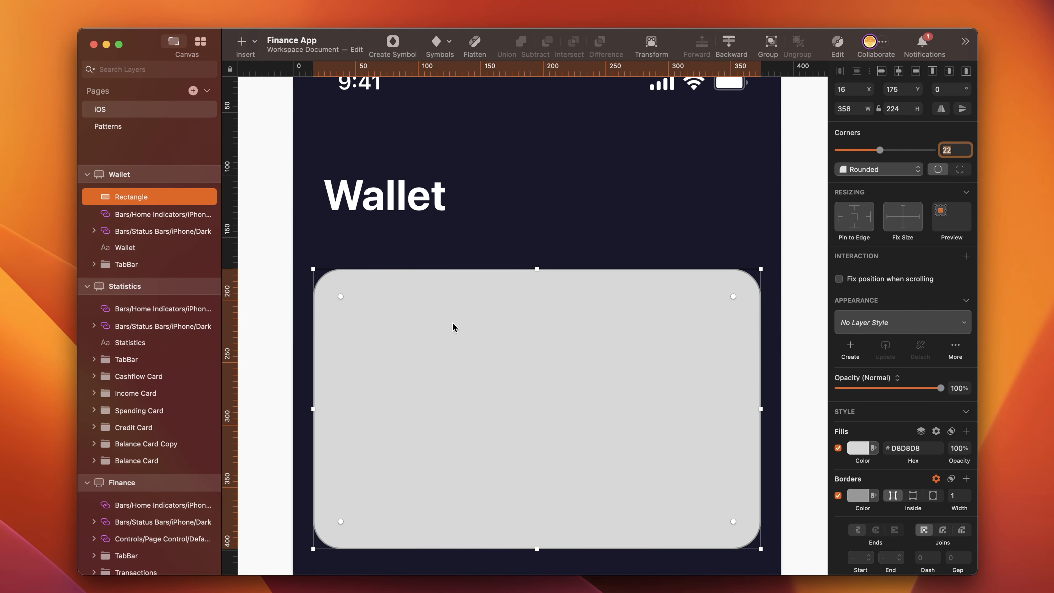
key("alt")
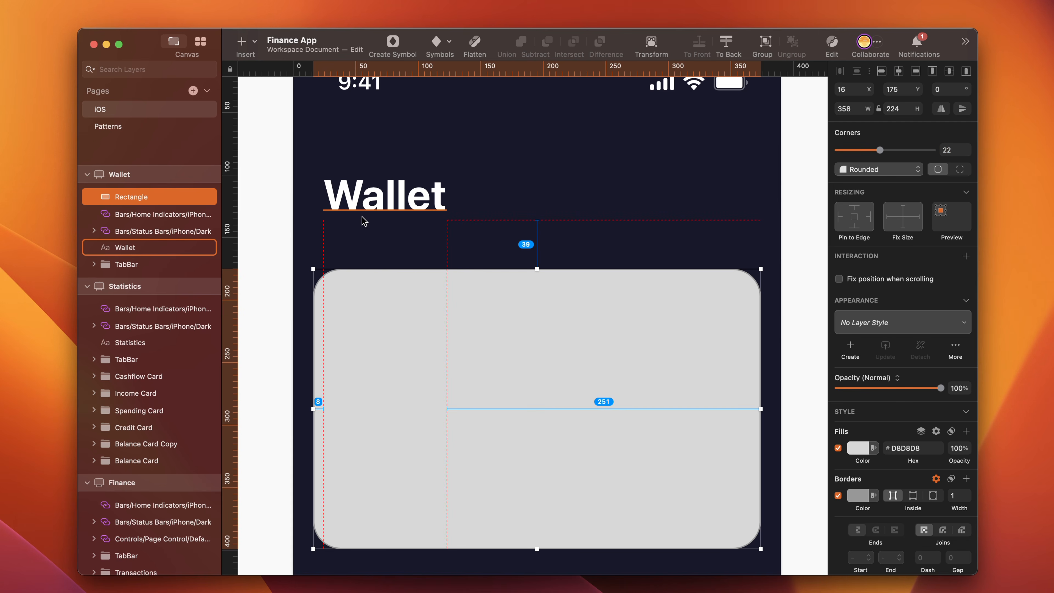
key("Down")
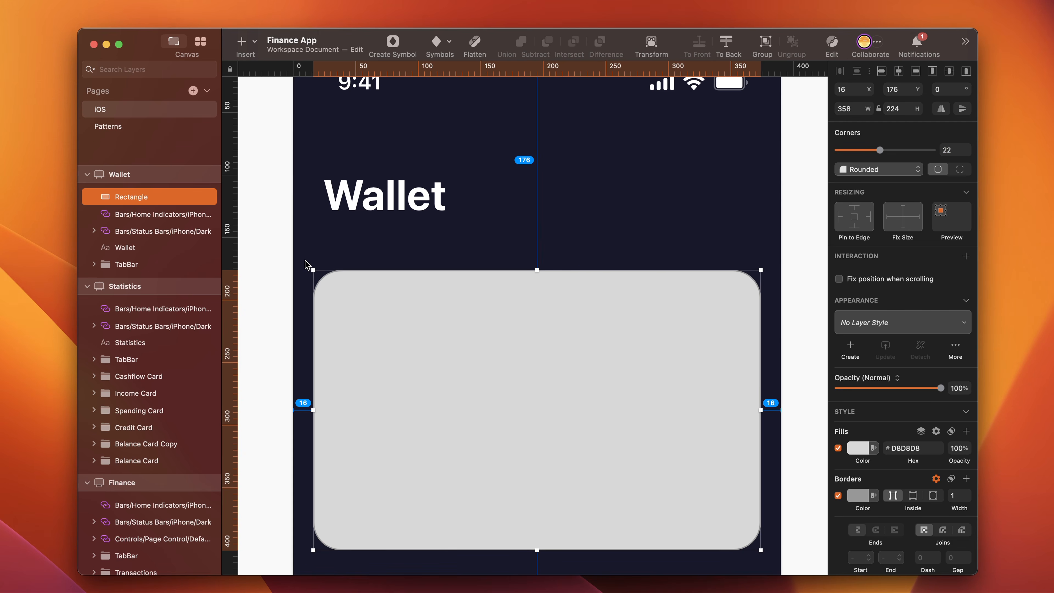
- Group the rectangle and name the group Debit Card
key("super+3")
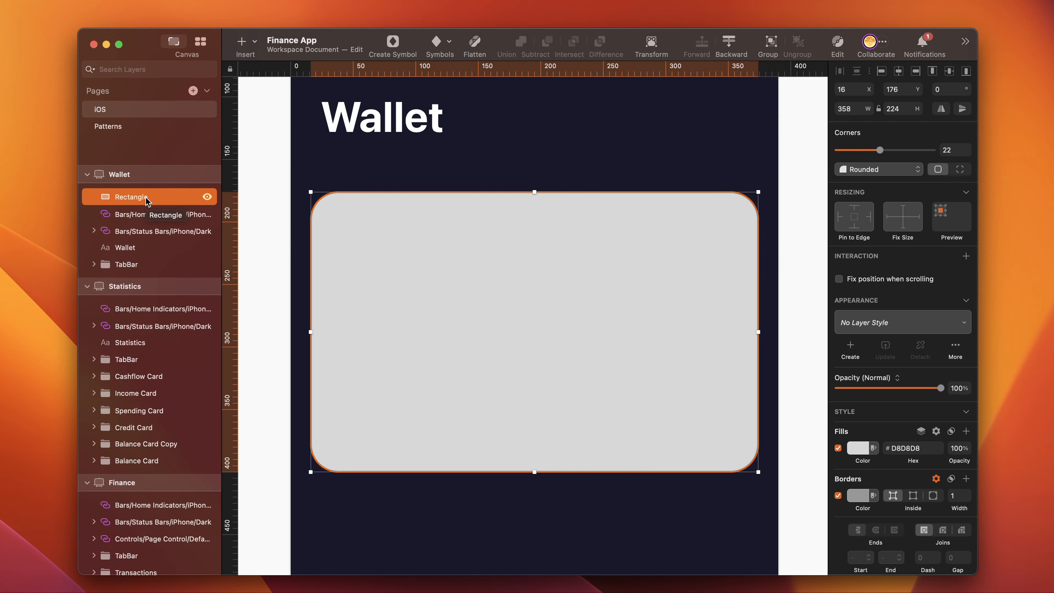
key("super+g")
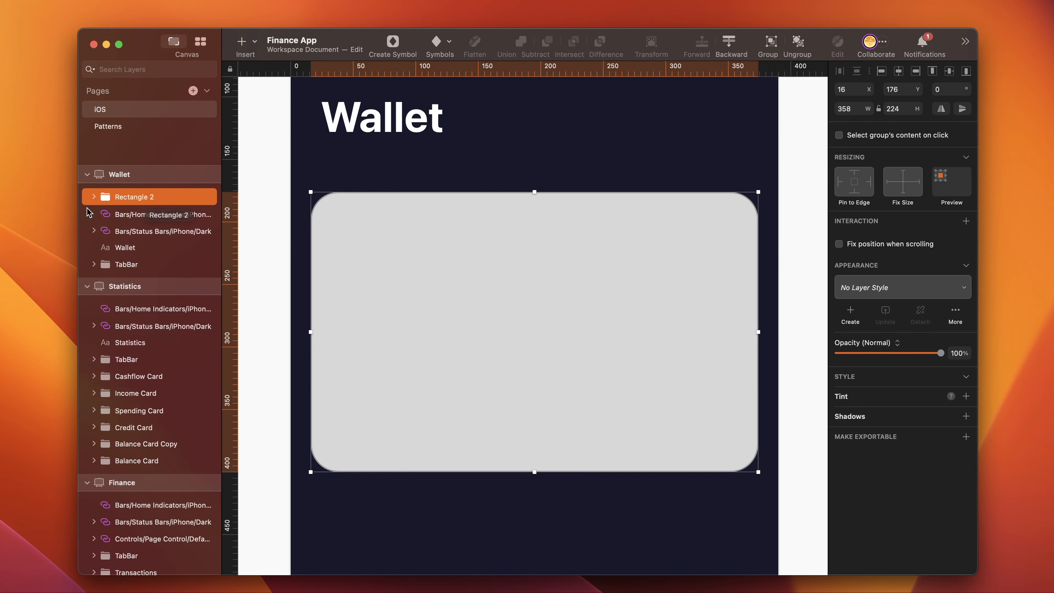
double_click(137, 194)
type("Debit Card")
key("Return")
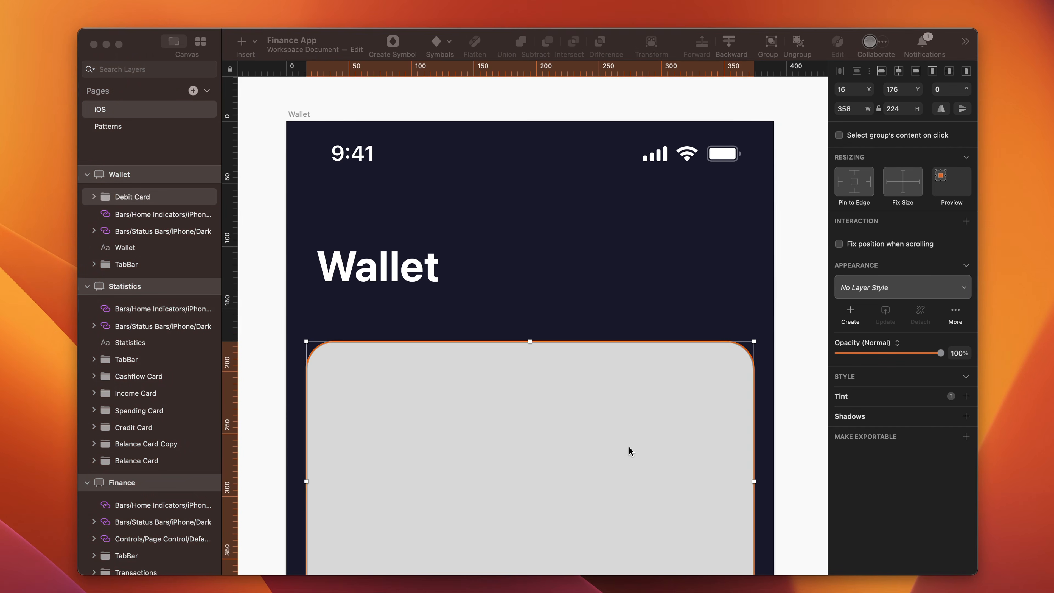
- Add a shadow to the rectangle inside Debit Card with Y offset 20 and blur 40
double_click(629, 451)
scroll(891, 456, "down", 4)
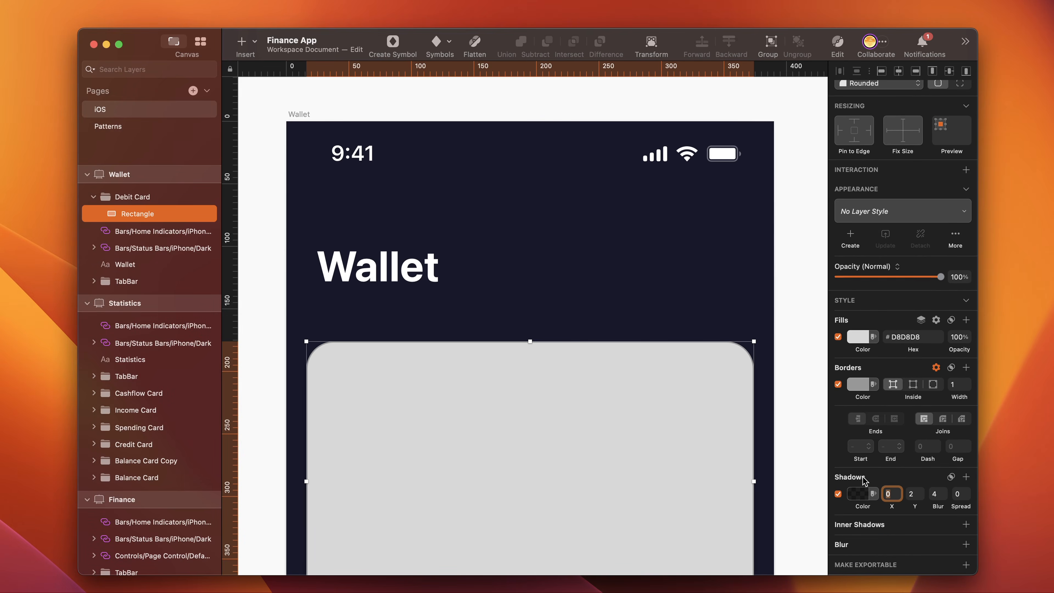
left_click(858, 495)
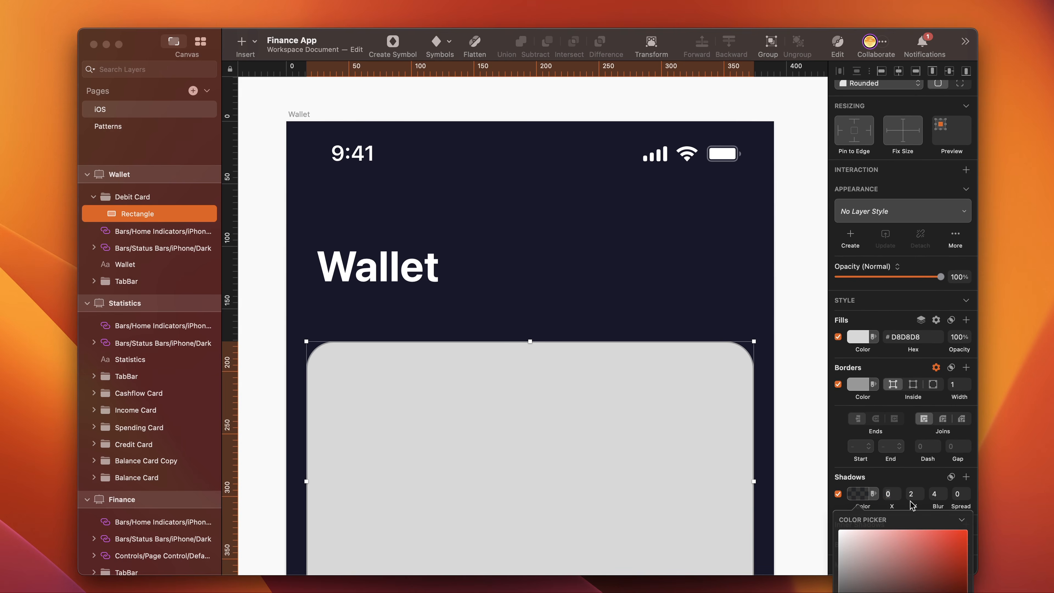
left_click(915, 493)
type("0")
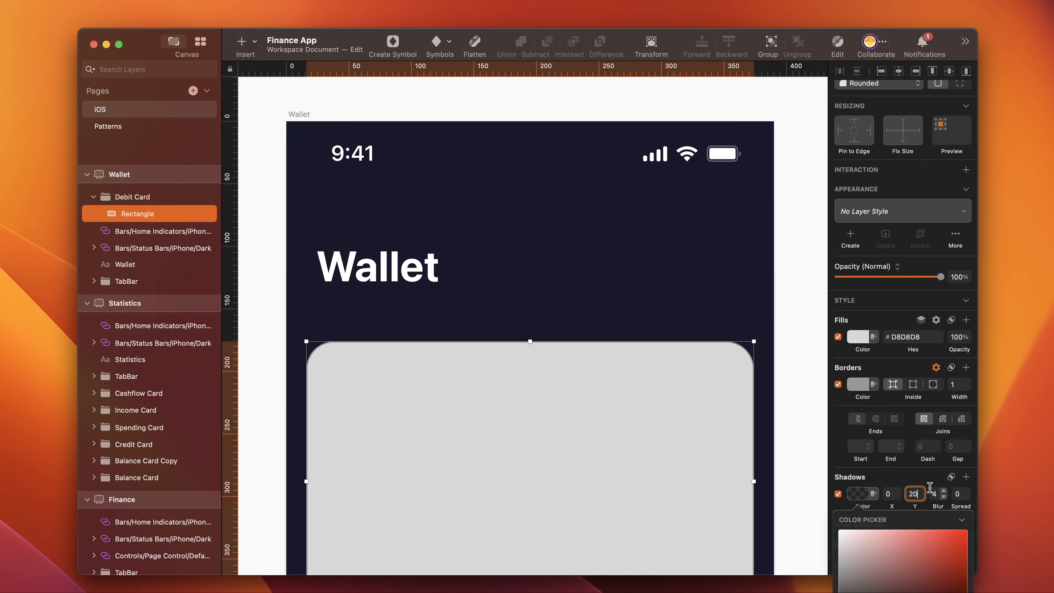
key("Tab")
type("40")
key("Return")
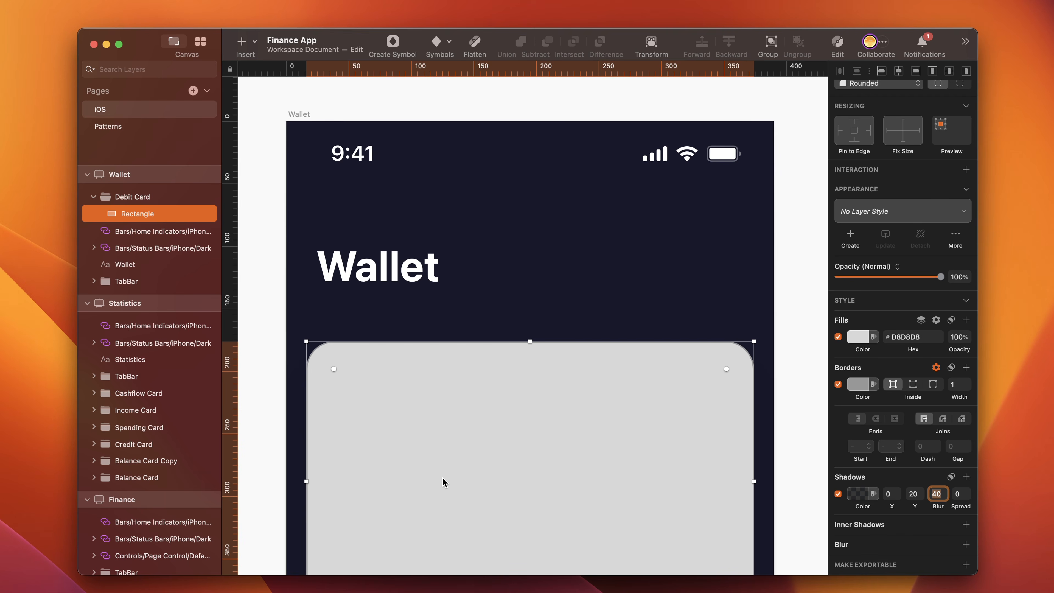
- Insert an 80 by 80 polygon over the card's upper edge with 8 sides, rotated 22 degrees
left_click(242, 41)
mouse_move(290, 80)
left_click(416, 182)
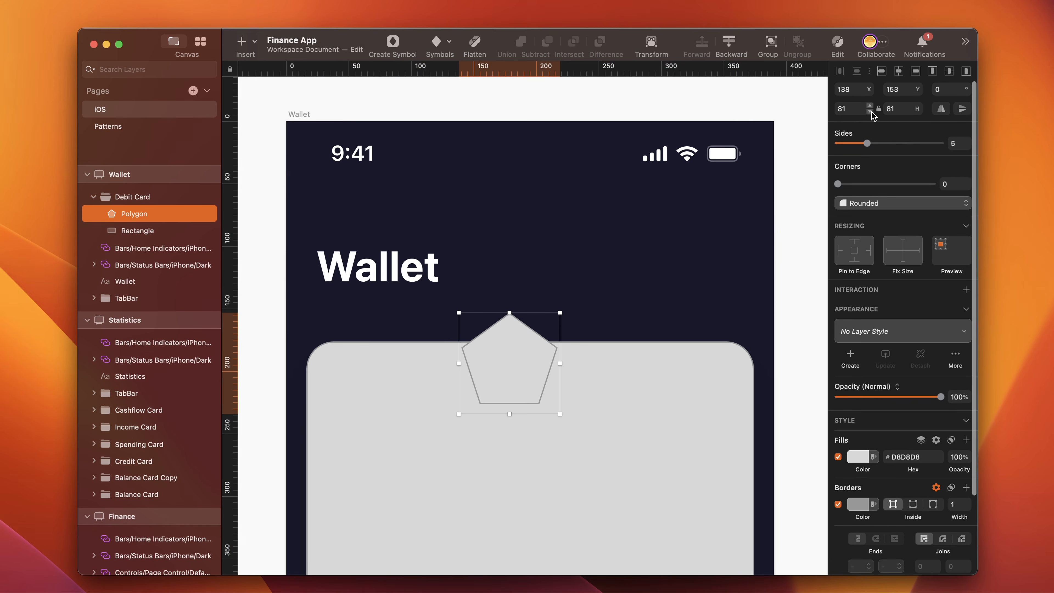
left_click(959, 143)
type("8")
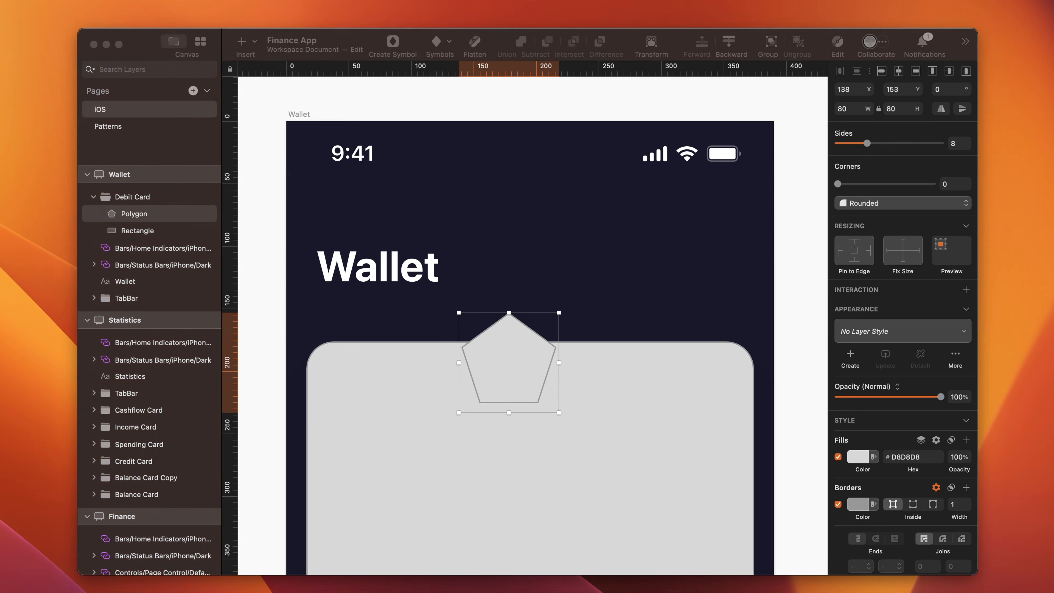
key("Return")
left_click_drag(945, 90, 915, 91)
type("22")
key("Return")
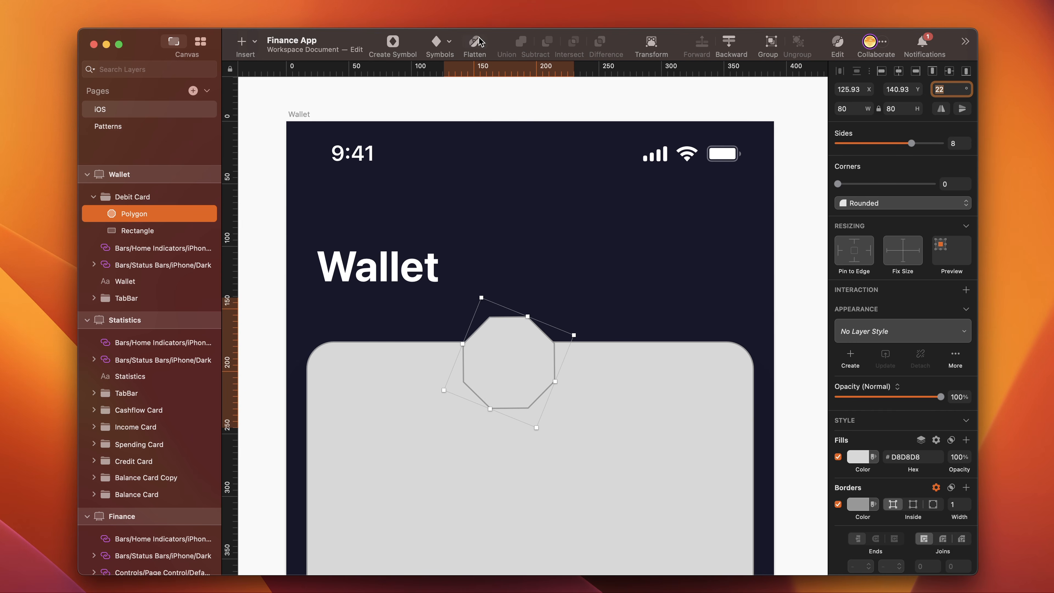
- Flatten the octagon, center it horizontally, and move it up so its middle sits on the card's upper edge
left_click(474, 43)
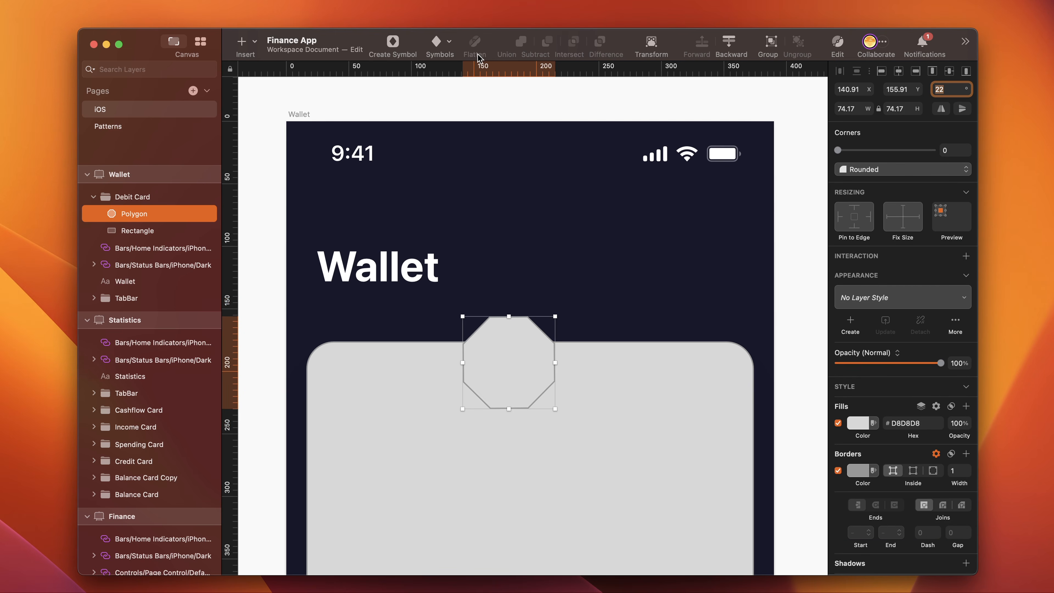
left_click(898, 71)
left_click(522, 364)
left_click_drag(523, 363, 522, 348)
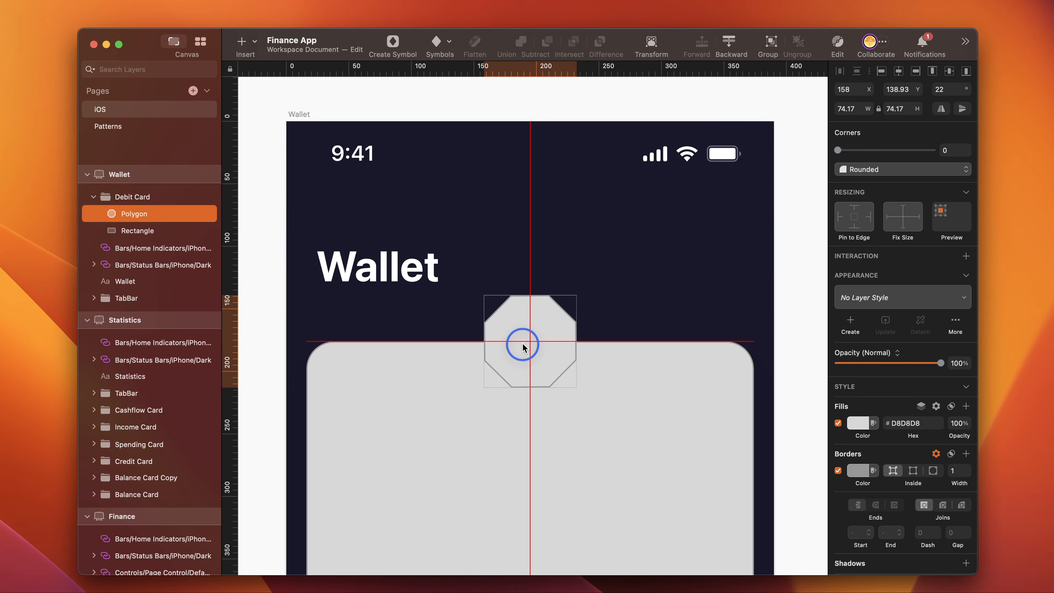
left_click_drag(523, 347, 524, 346)
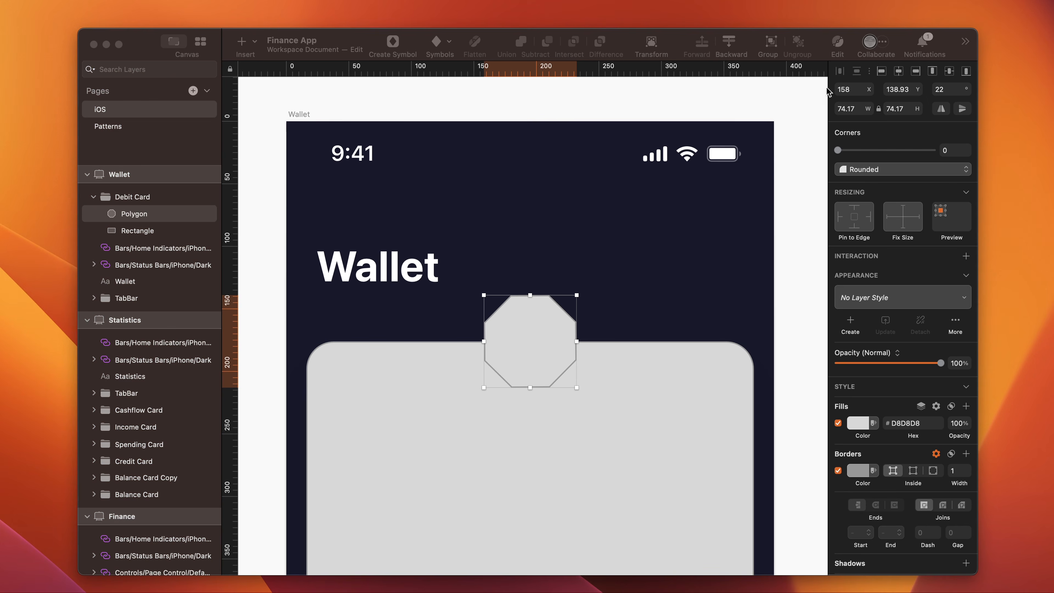
- Edit the octagon's points and place the upper point of its left side at X 99, Y 176
left_click(838, 43)
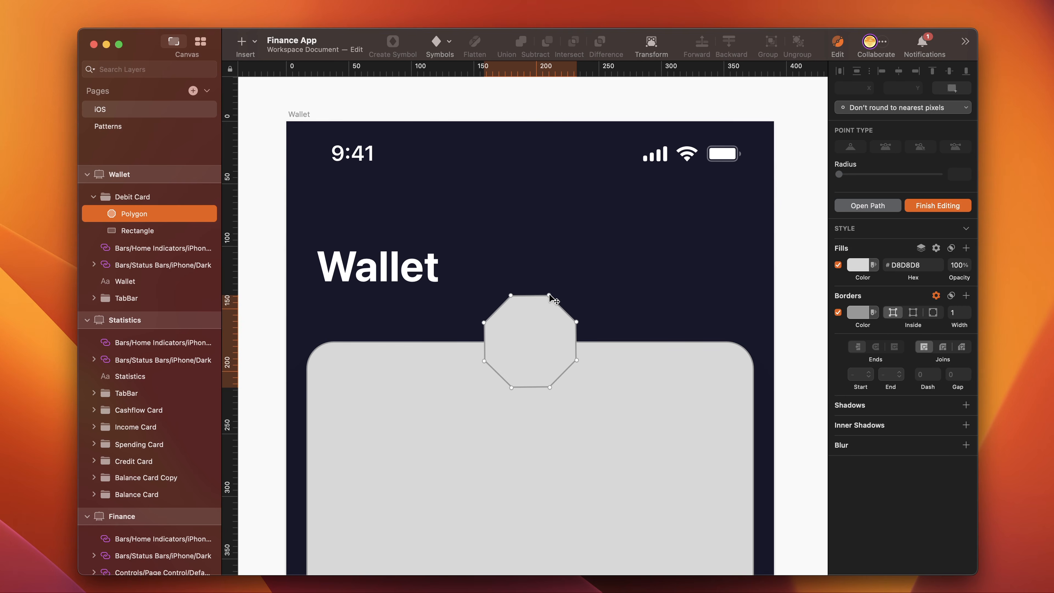
left_click(484, 322)
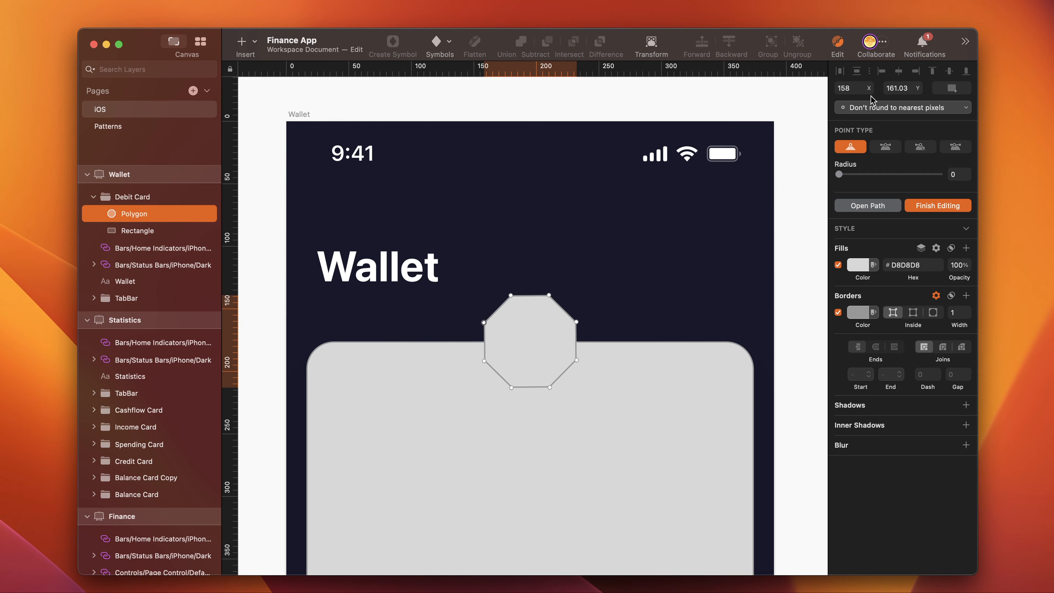
left_click(862, 87)
type("99")
key("Tab")
type("176")
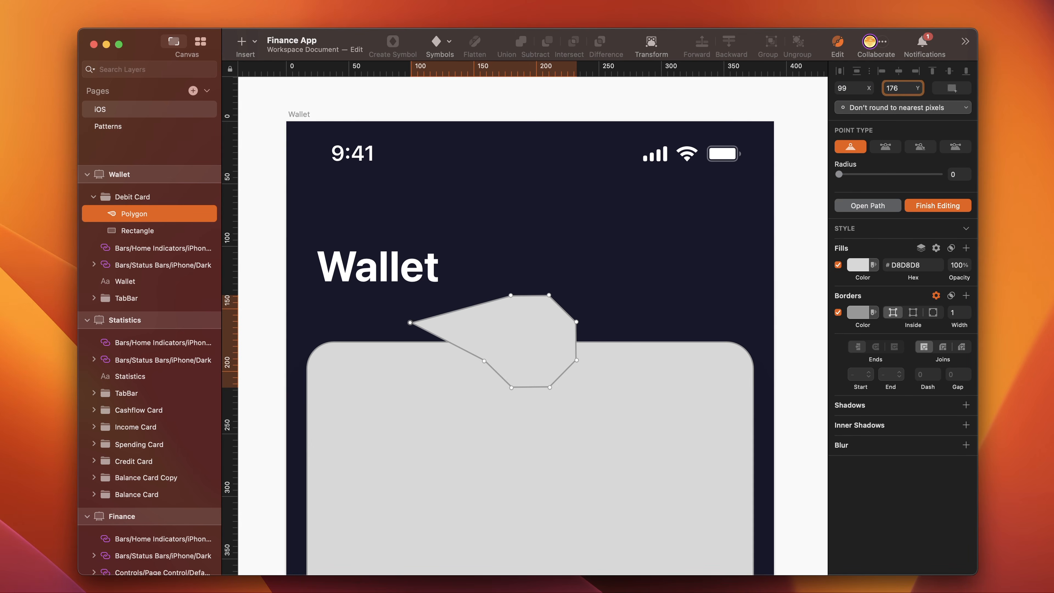
key("Return")
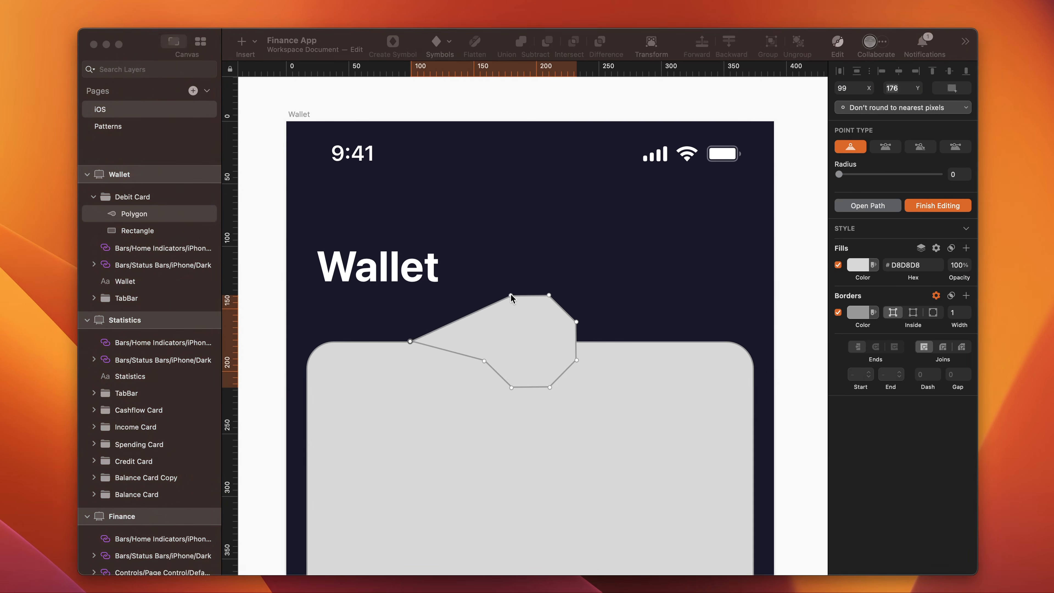
- Place the left point of the polygon's top edge at X 99, Y 170
left_click(511, 295)
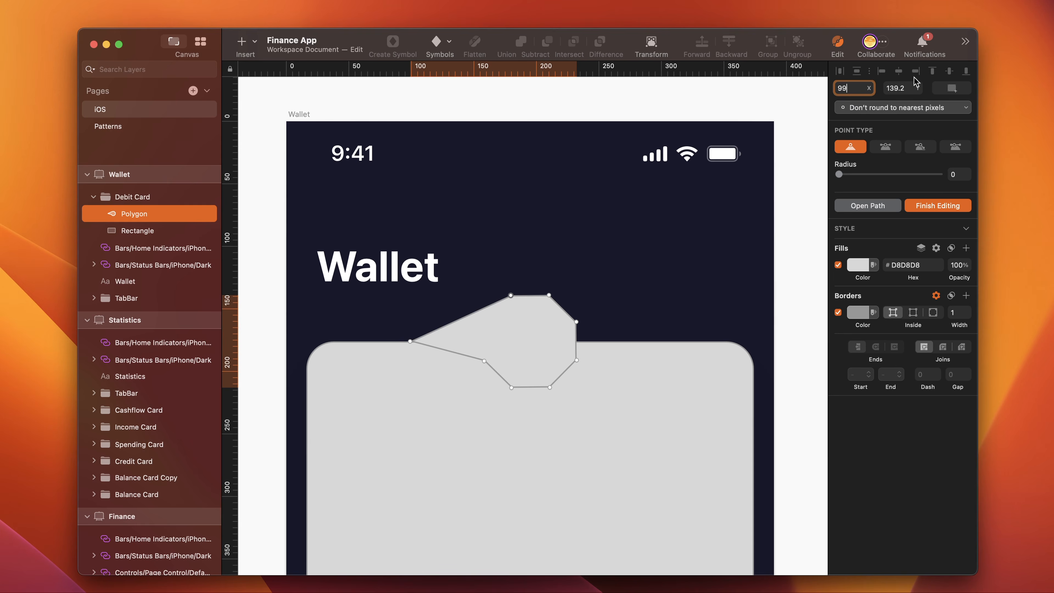
key("Tab")
type("1")
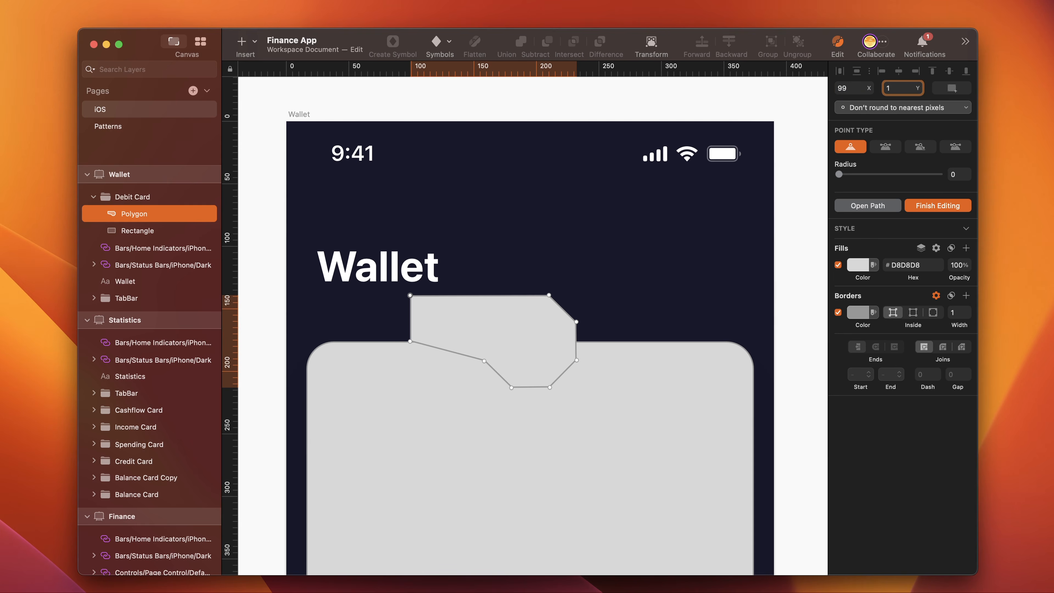
type("70")
key("Return")
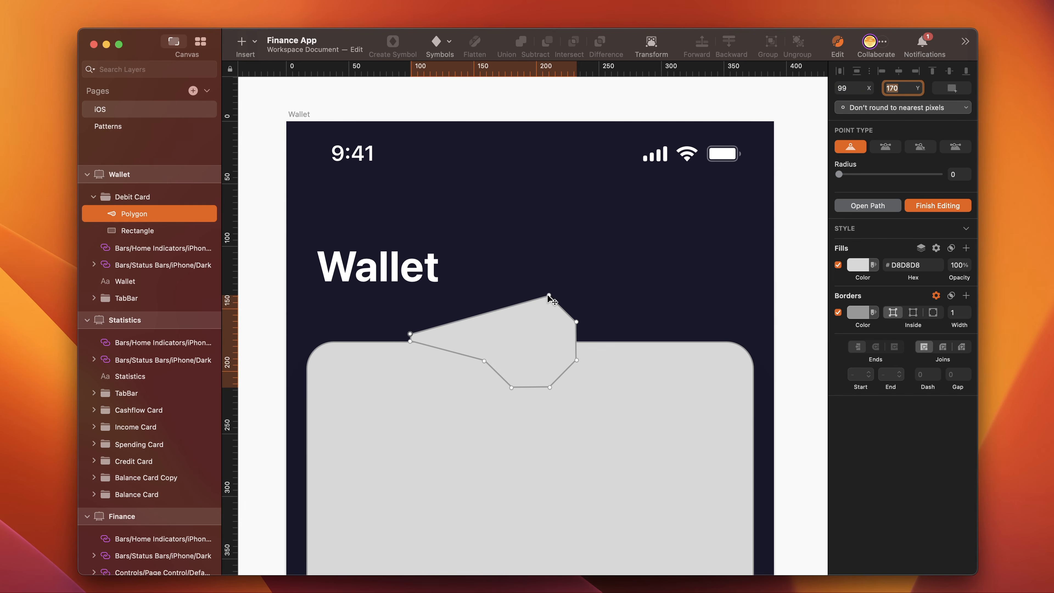
- Place the right point of the polygon's top edge at X 291, Y 170
left_click(549, 295)
left_click(849, 88)
type("291")
left_click(908, 87)
type("170")
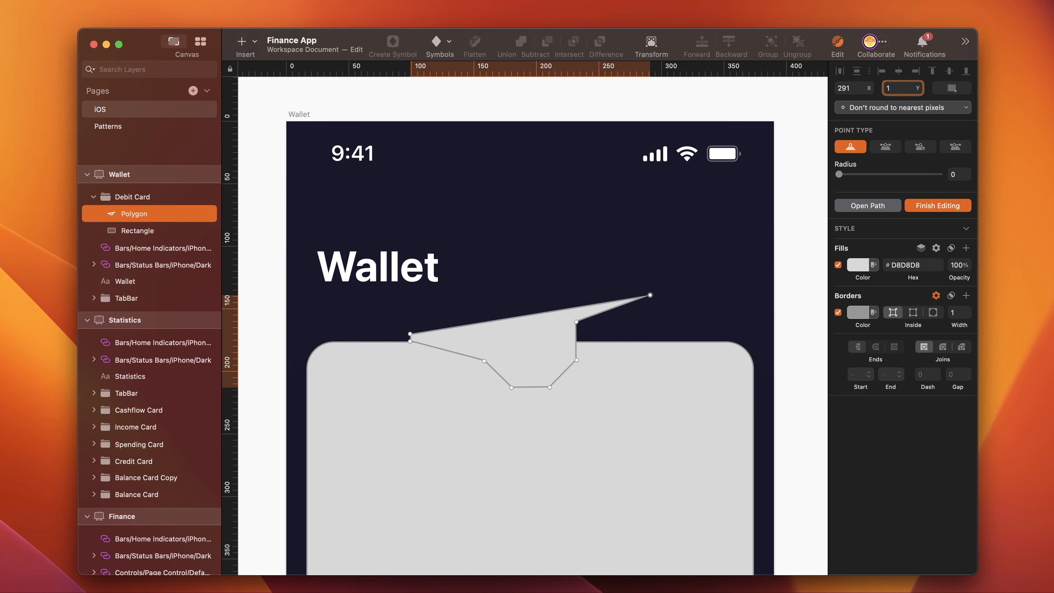
key("Return")
- Place the upper point of the polygon's original right side at X 291, Y 176
left_click(576, 321)
left_click(849, 89)
type("29")
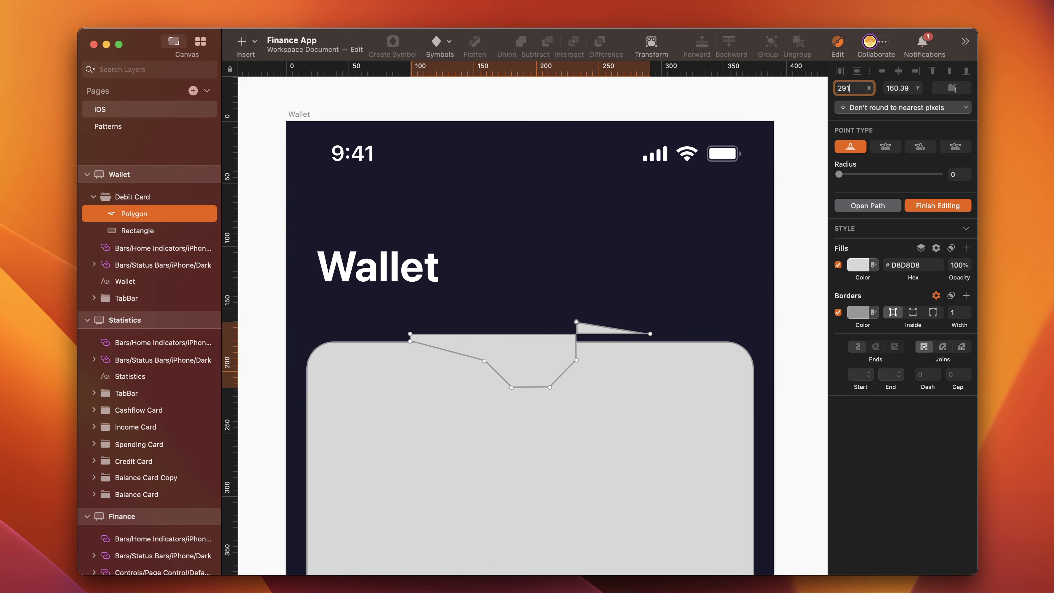
left_click(893, 84)
type("176")
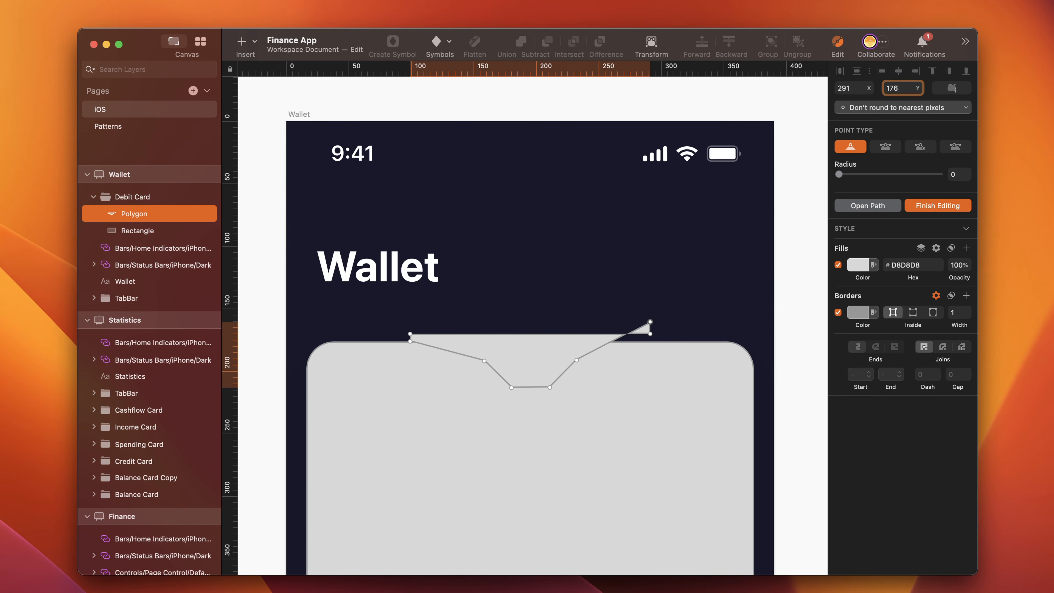
key("Return")
- Place the polygon's upper-right notch point, between the top edge and the notch floor, at X 262, Y 176
left_click(576, 360)
left_click(850, 88)
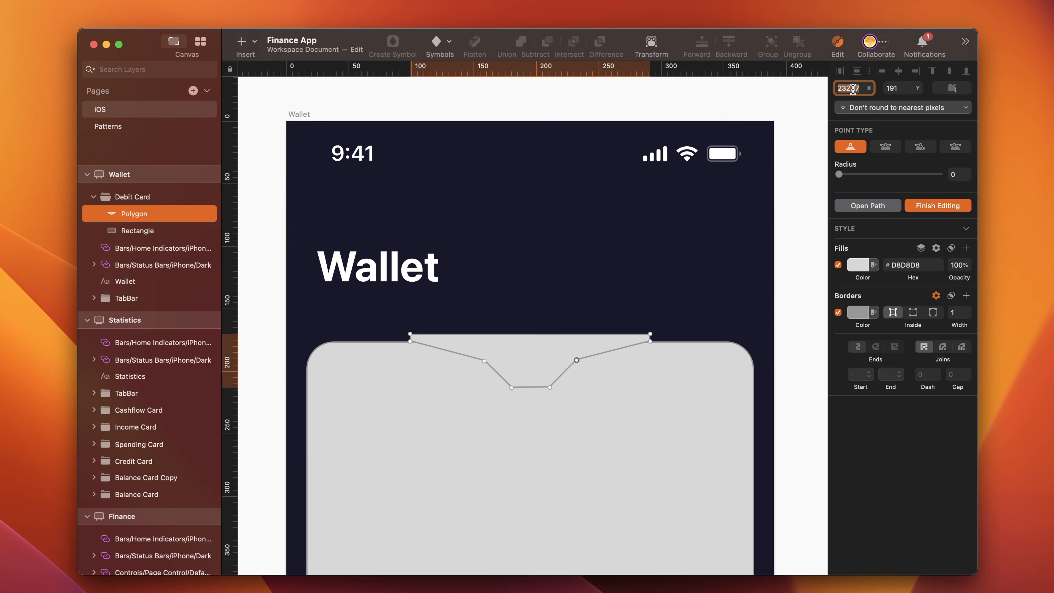
type("262")
key("Tab")
type("176")
key("Return")
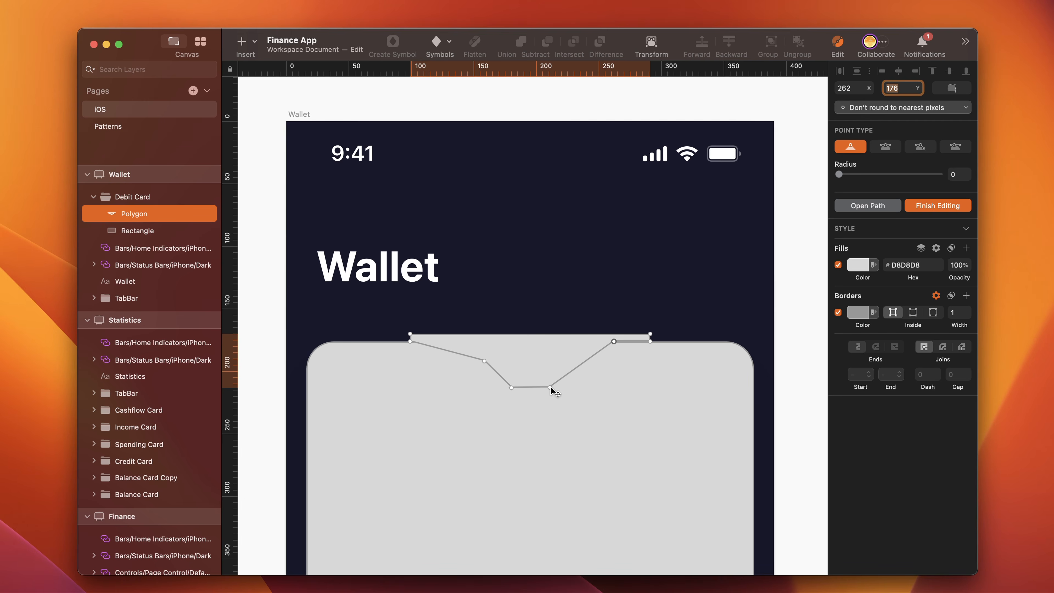
- Place the right point of the polygon's bottom edge at X 256, Y 212
left_click(550, 387)
left_click(849, 88)
type("256")
key("Tab")
type("212")
key("Return")
- Place the left point of the polygon's bottom edge at X 134, Y 212
left_click(511, 387)
left_click(850, 88)
type("134")
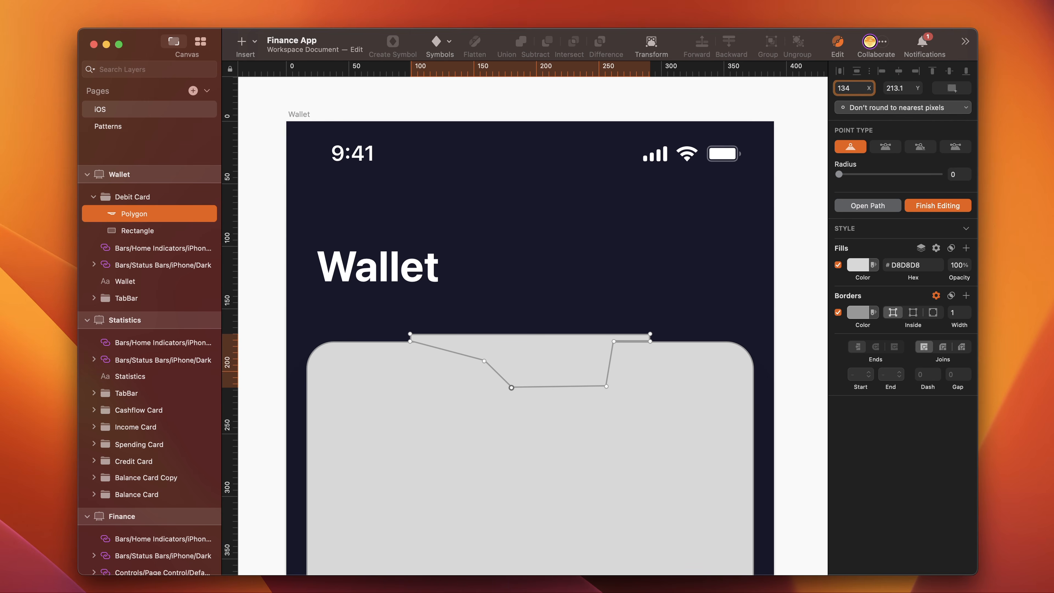
left_click(916, 87)
key("BackSpace")
key("BackSpace")
type("2")
key("Return")
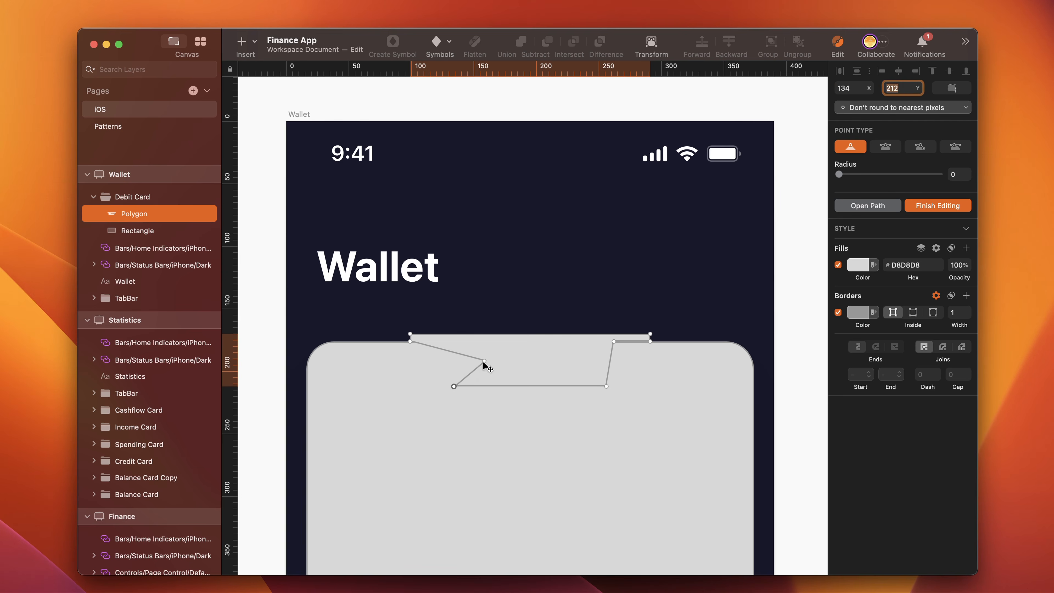
- Place the polygon's remaining inner point on the left side of the notch at X 125, Y 176
left_click(484, 361)
left_click(850, 88)
type("1")
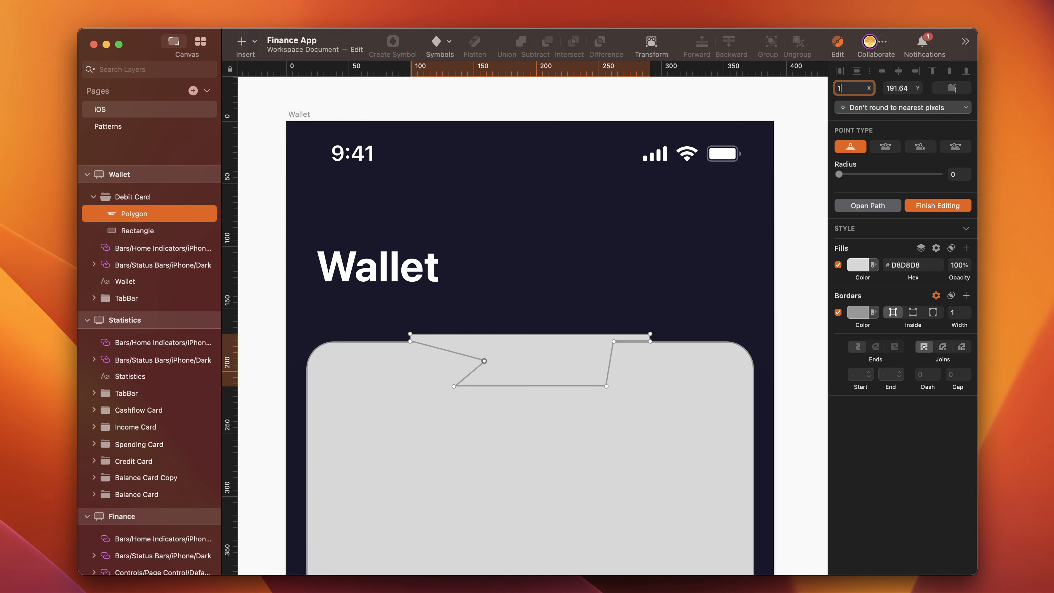
type("25")
key("Tab")
type("176")
key("Return")
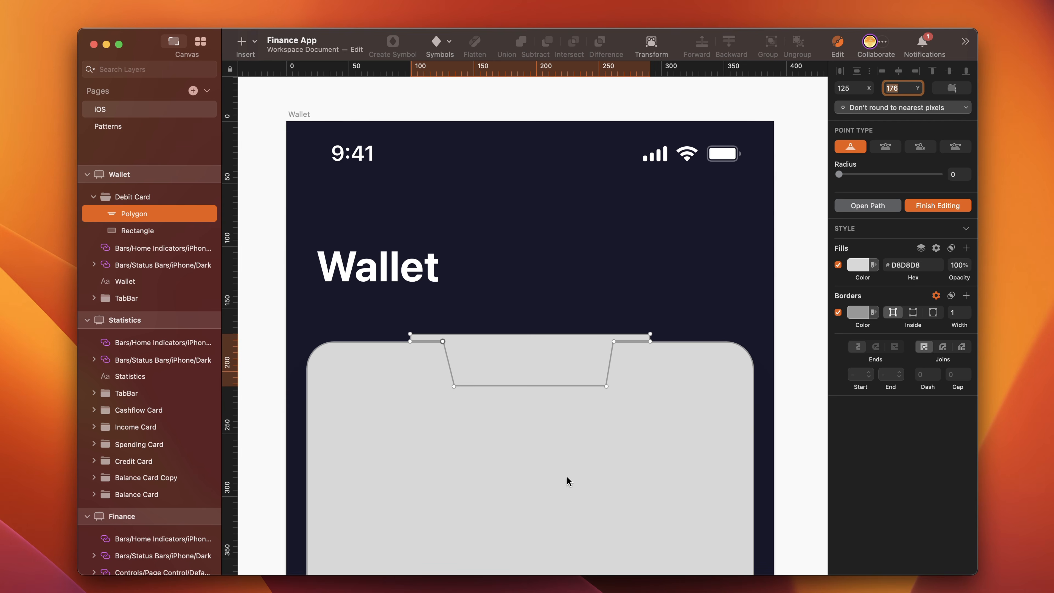
- Round the polygon's four notch corner points, two upper inner and two bottom, with a radius of 12
left_click(443, 342)
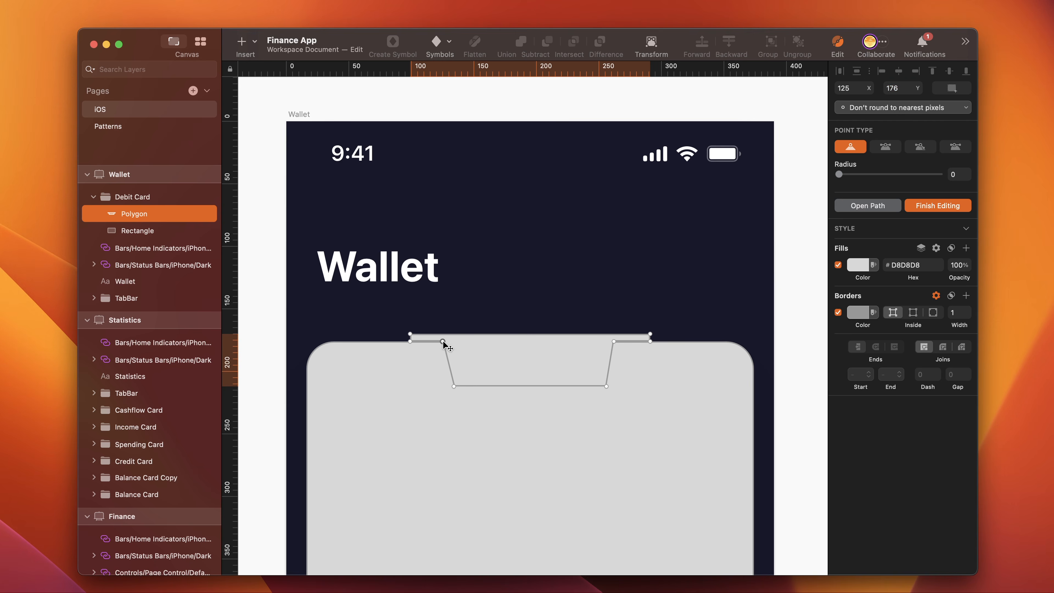
left_click(614, 342, "shift")
left_click(606, 386, "shift")
left_click(453, 386, "shift")
left_click(952, 175)
type("12")
key("Return")
- Turn off the borders of the notch polygon and the card rectangle
left_click(837, 312)
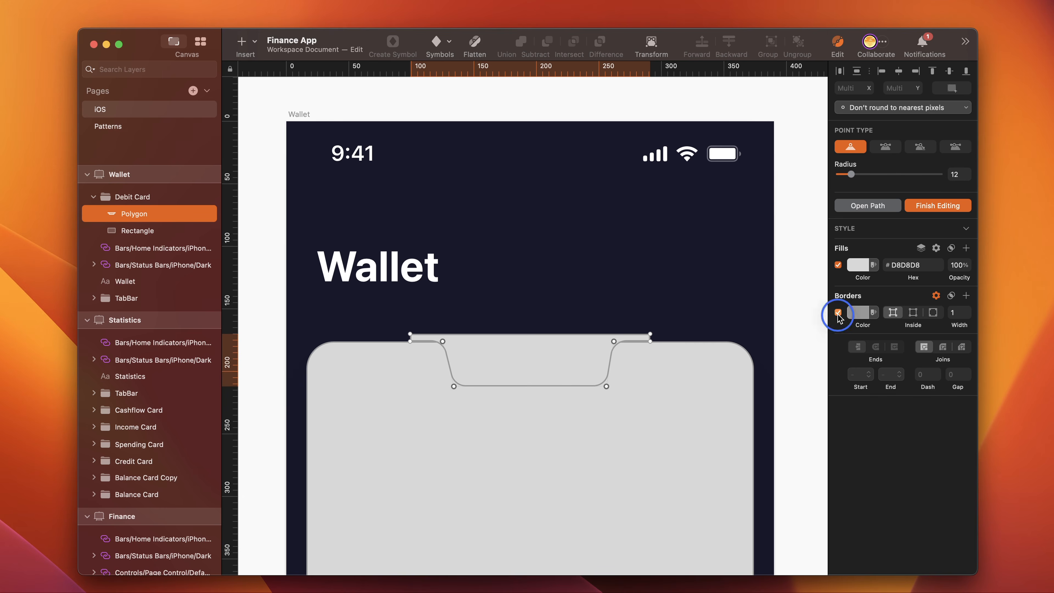
key("Escape")
left_click(713, 468)
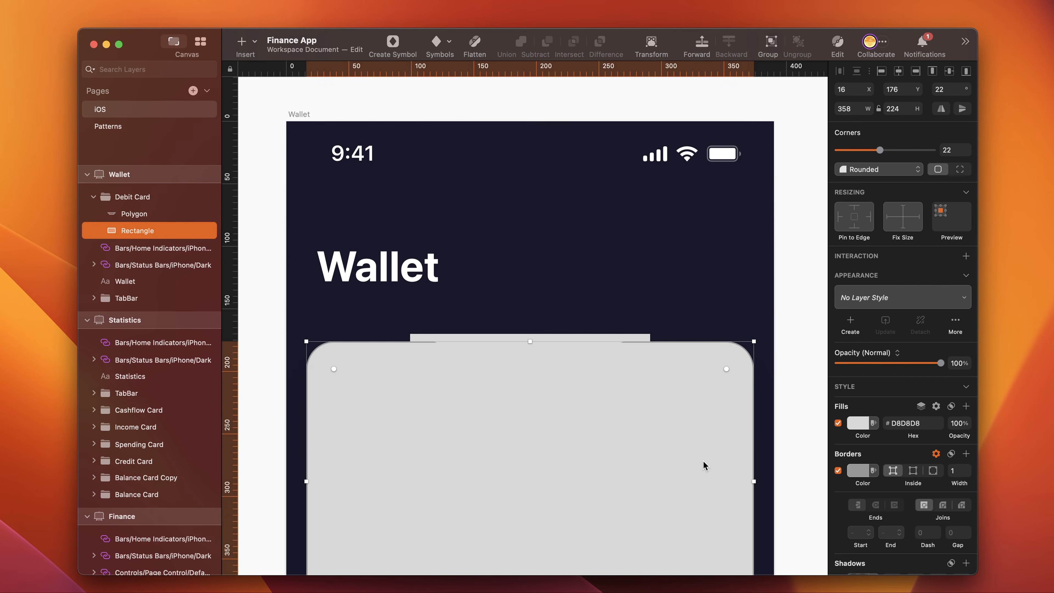
left_click(838, 471)
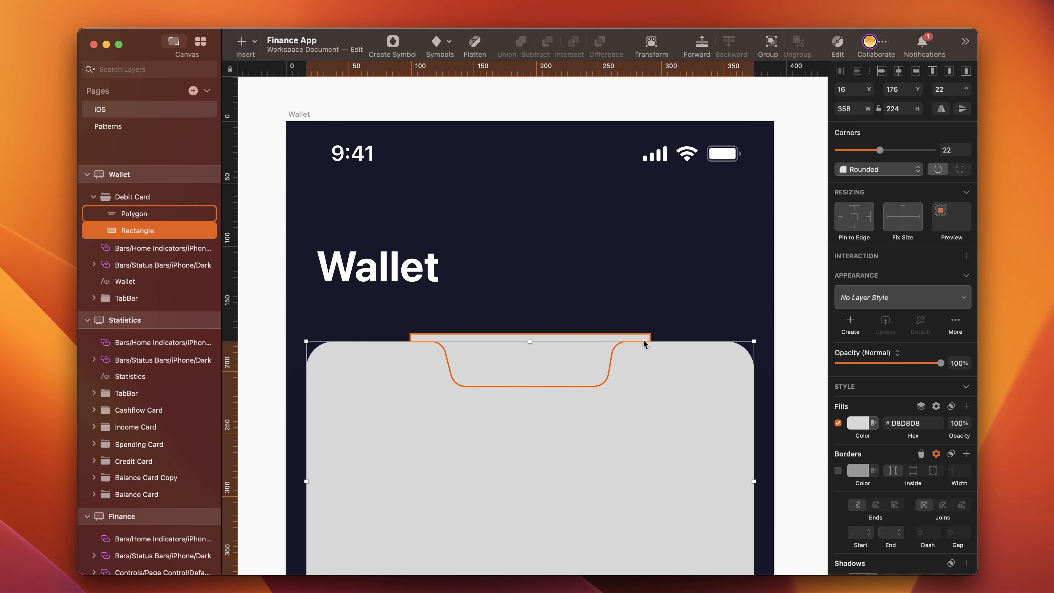
- Fill the notch polygon with red so it stands out from the card
left_click(572, 367)
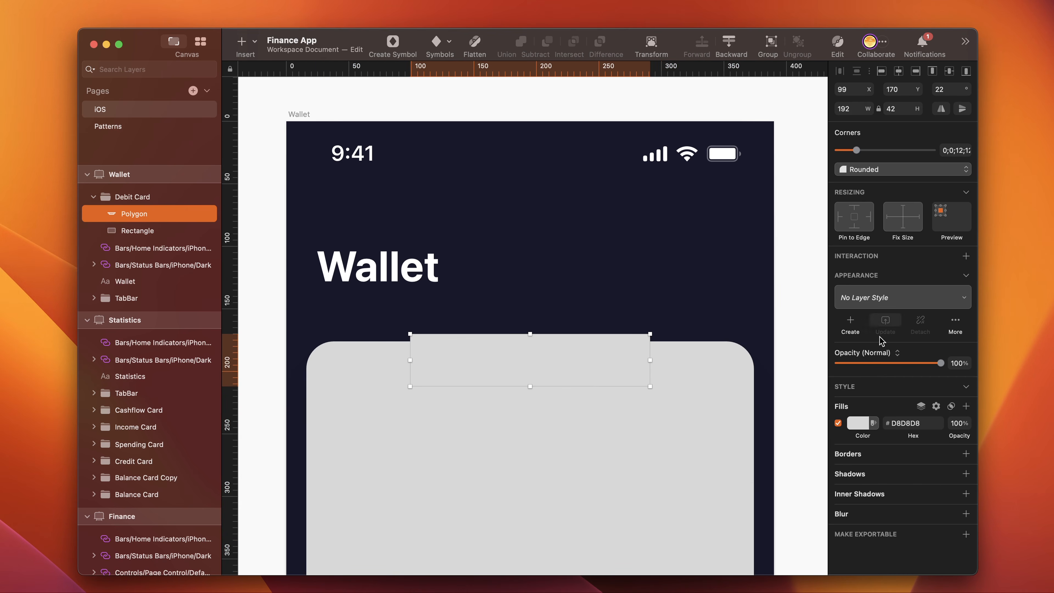
left_click(858, 423)
left_click(923, 489)
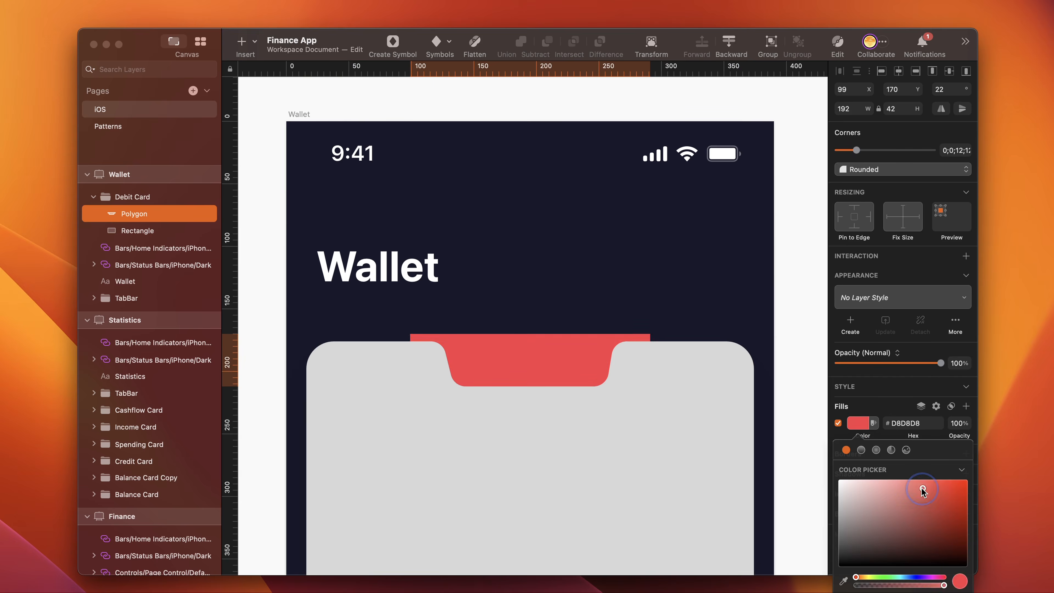
- Subtract the notch polygon from the card rectangle
left_click(611, 364)
left_click(661, 360)
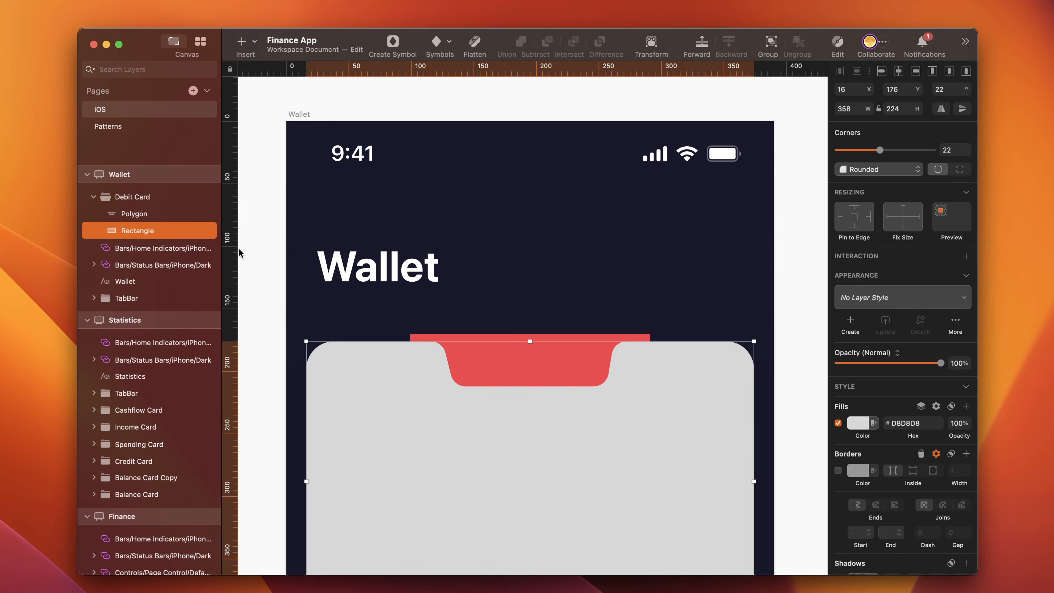
left_click(149, 215, "shift")
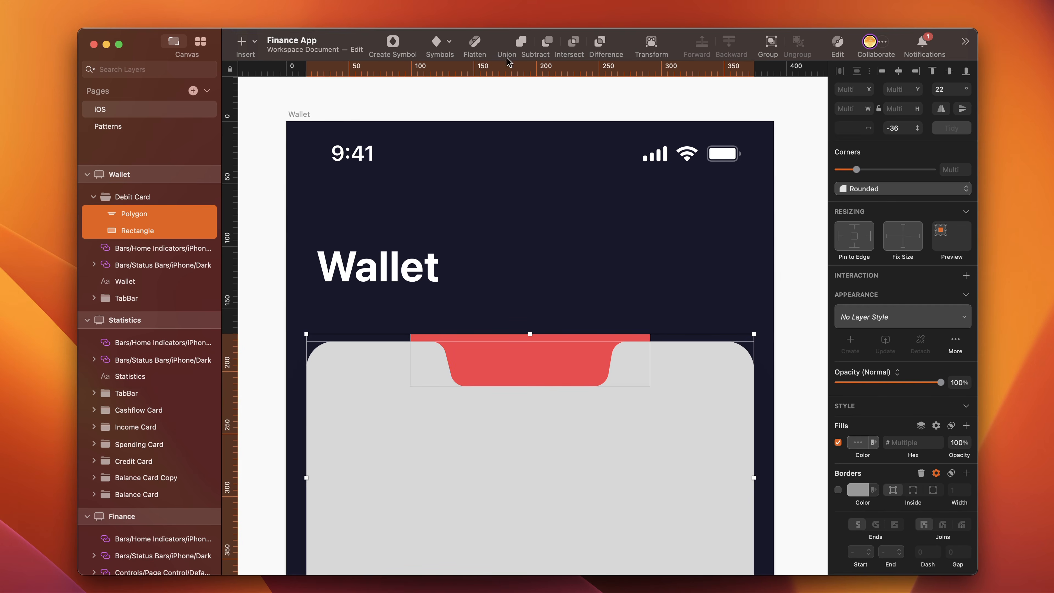
left_click(549, 42)
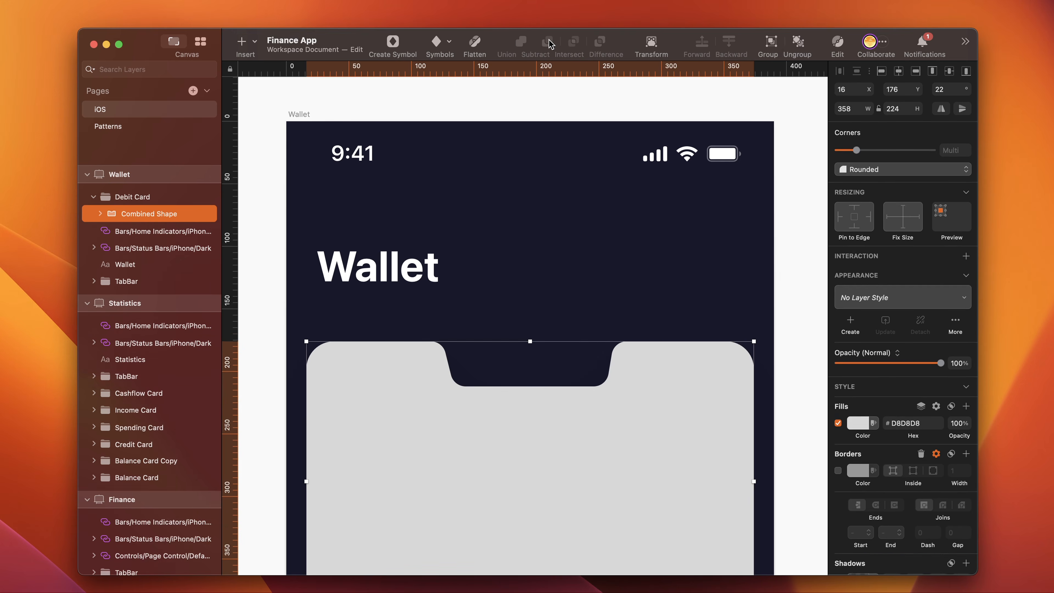
left_click(276, 357)
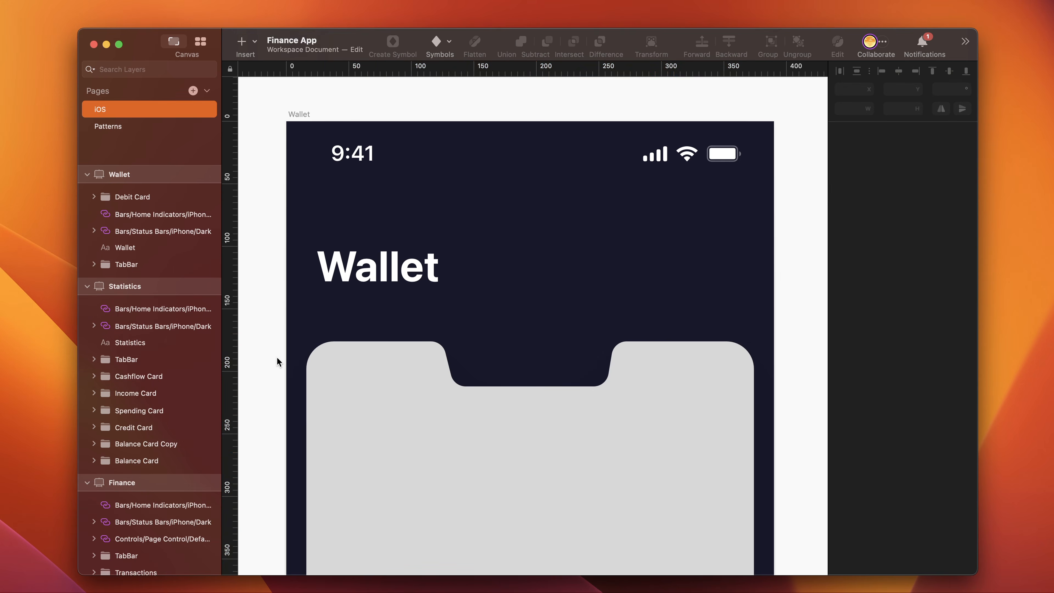
- Add a borderless 164 by 37 rectangle at X 123, Y 212, and fill it with red #C42323
key("super+Tab")
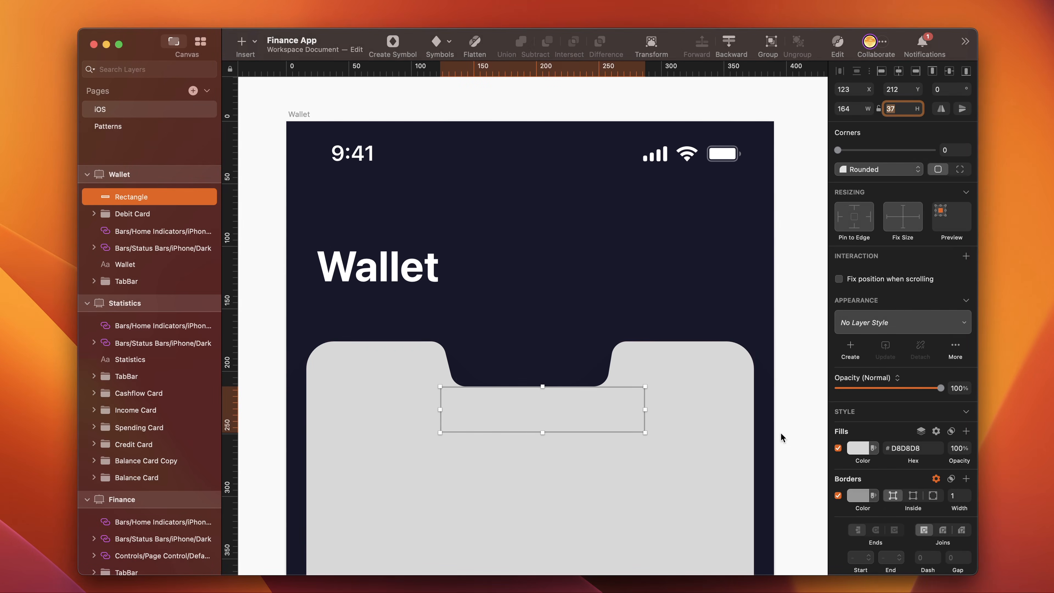
left_click(837, 496)
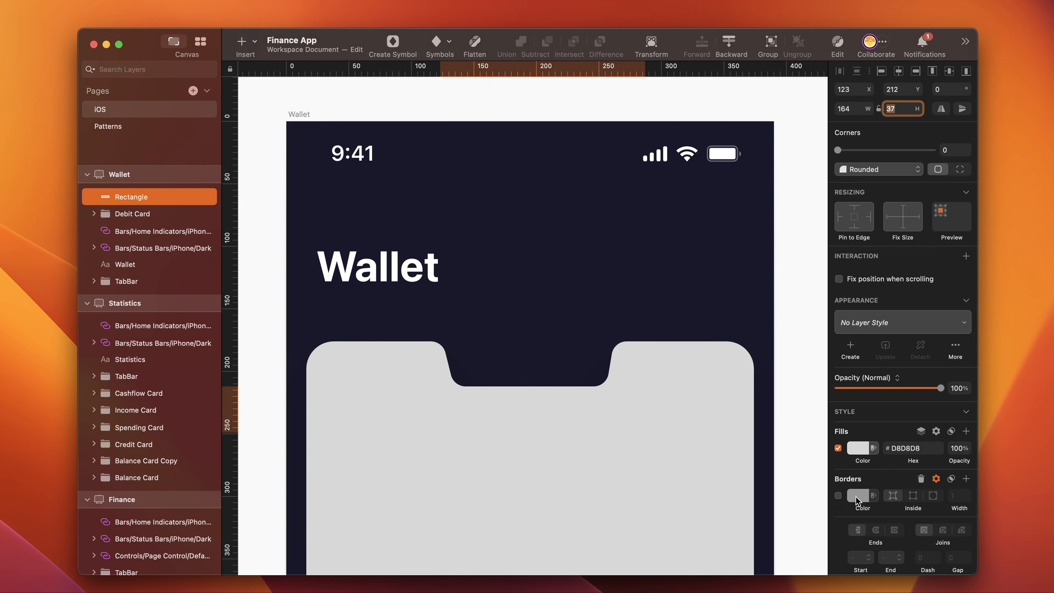
left_click_drag(857, 499, 748, 470)
left_click(865, 448)
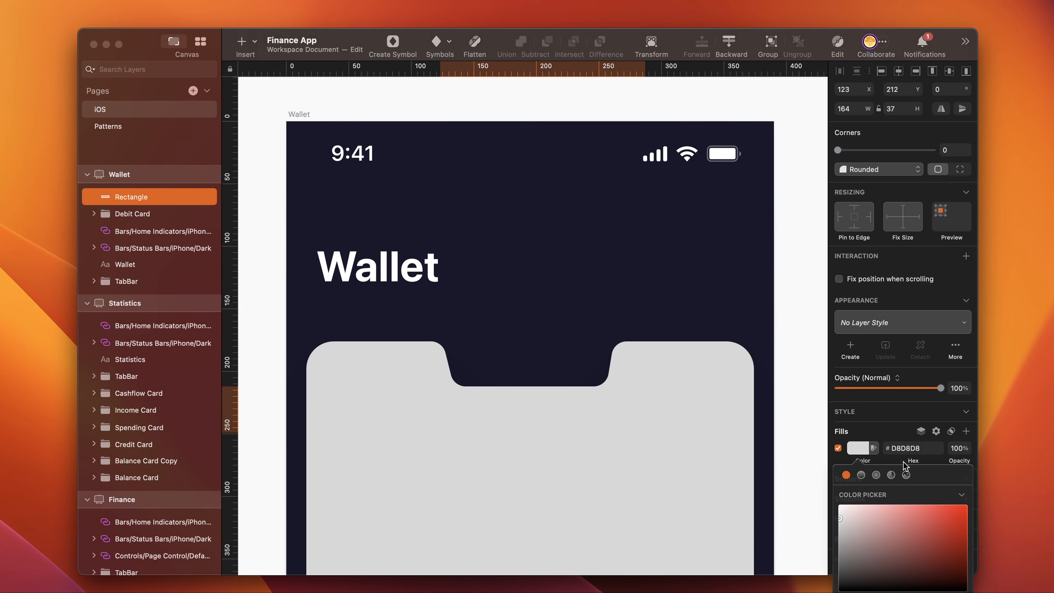
left_click(945, 527)
left_click(765, 254)
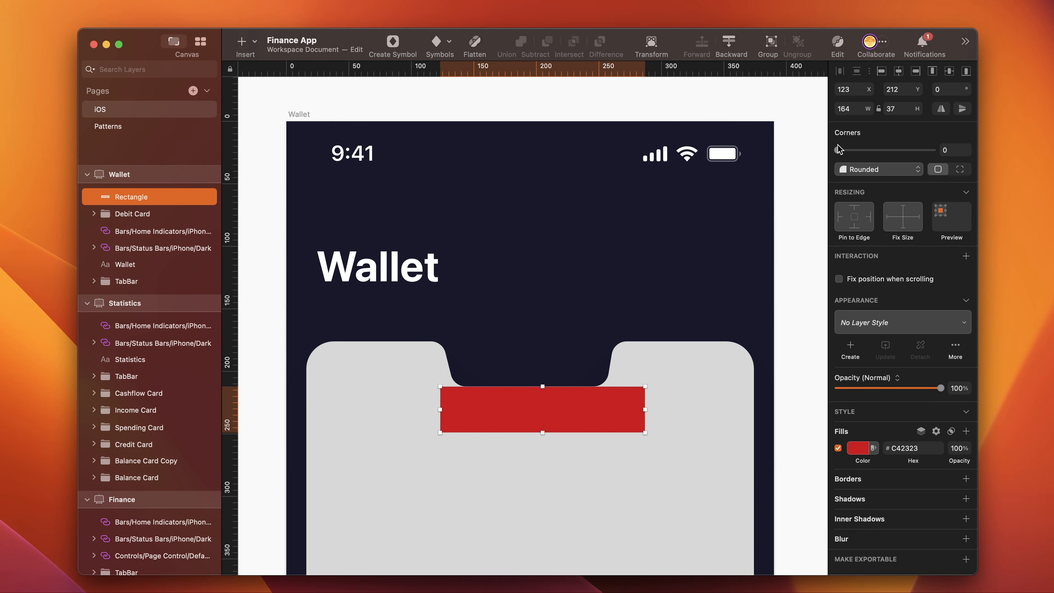
- Move the red rectangle to X 113, Y 176 and place it beneath the combined shape in the Debit Card group
key("shift+Left")
key("shift+Up")
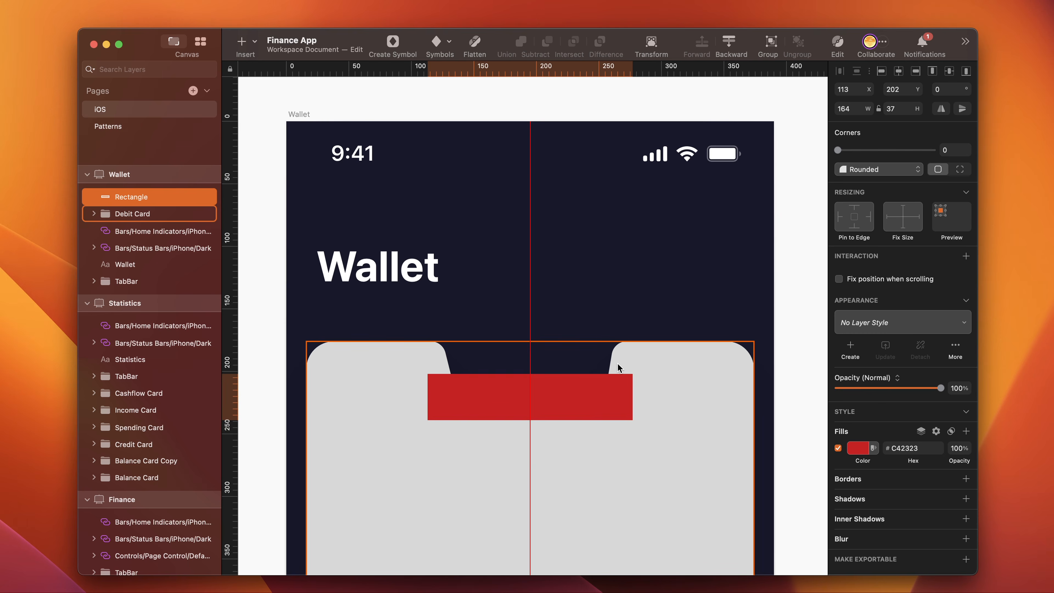
key("shift+Up")
key("shift+Up")
key("Up")
key("Up")
key("Up")
key("Up")
key("Up")
key("Up")
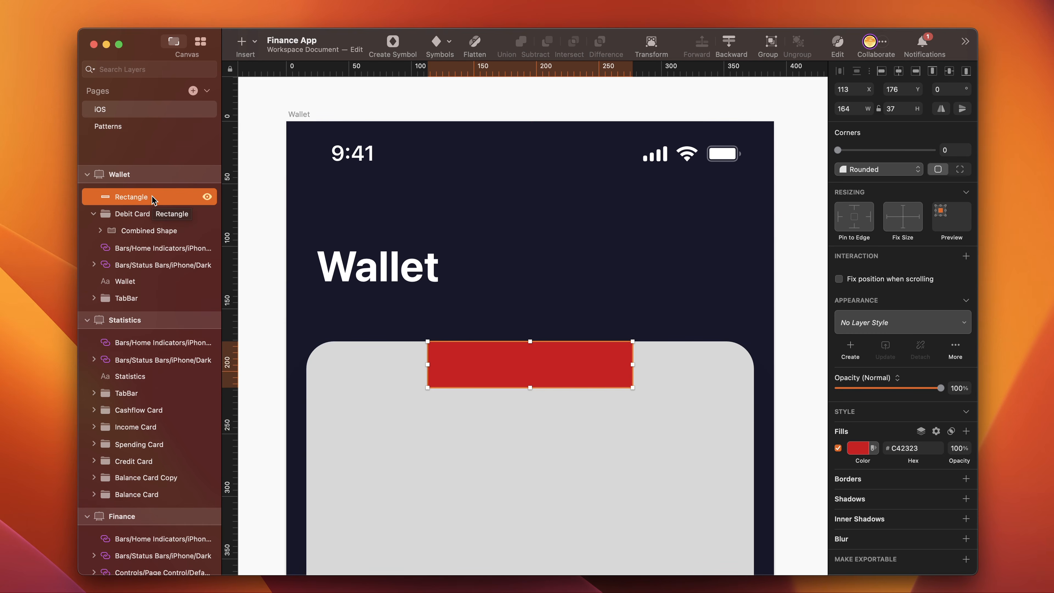
left_click_drag(134, 201, 118, 243)
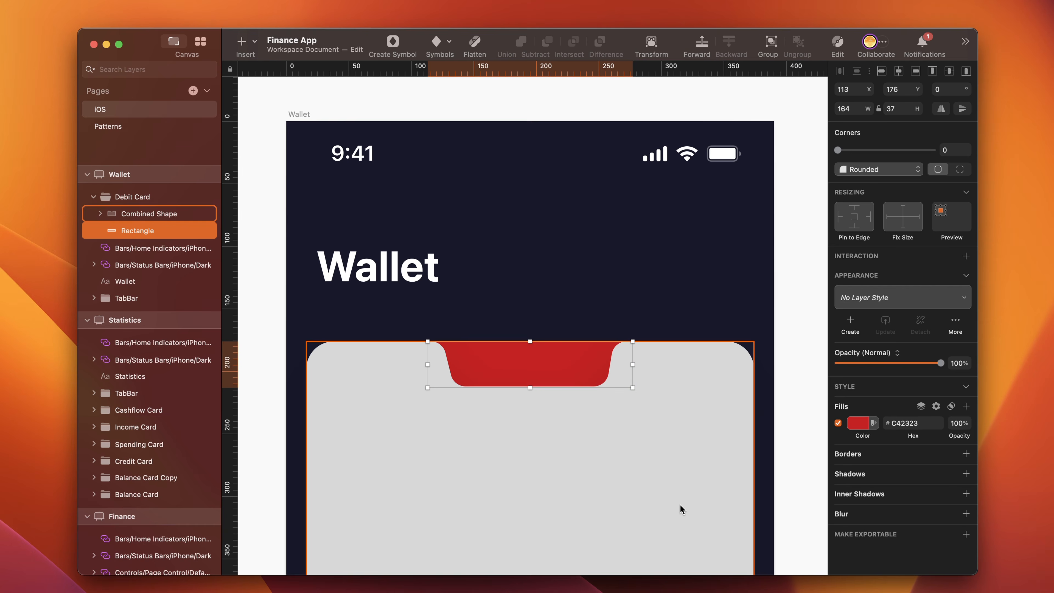
- Change the notch rectangle's fill to black #000000
left_click(859, 423)
left_click(840, 564)
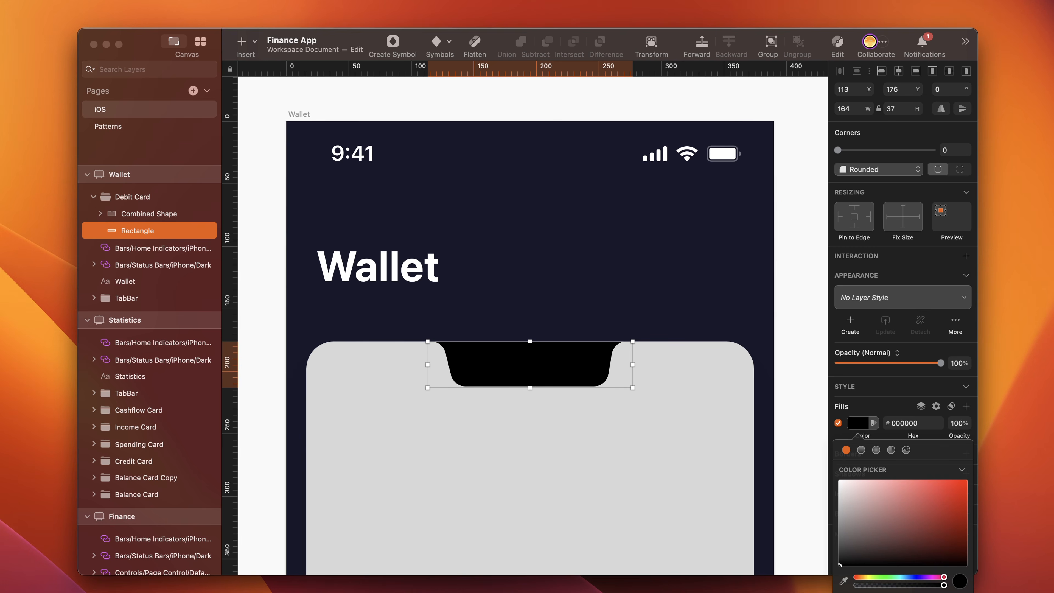
key("5")
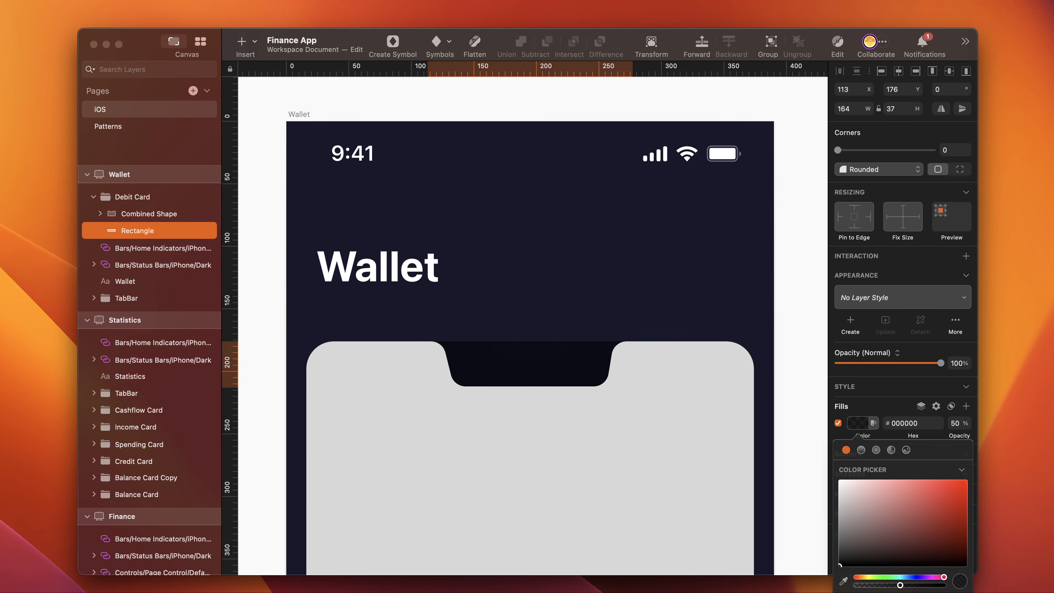
key("Escape")
left_click(966, 453)
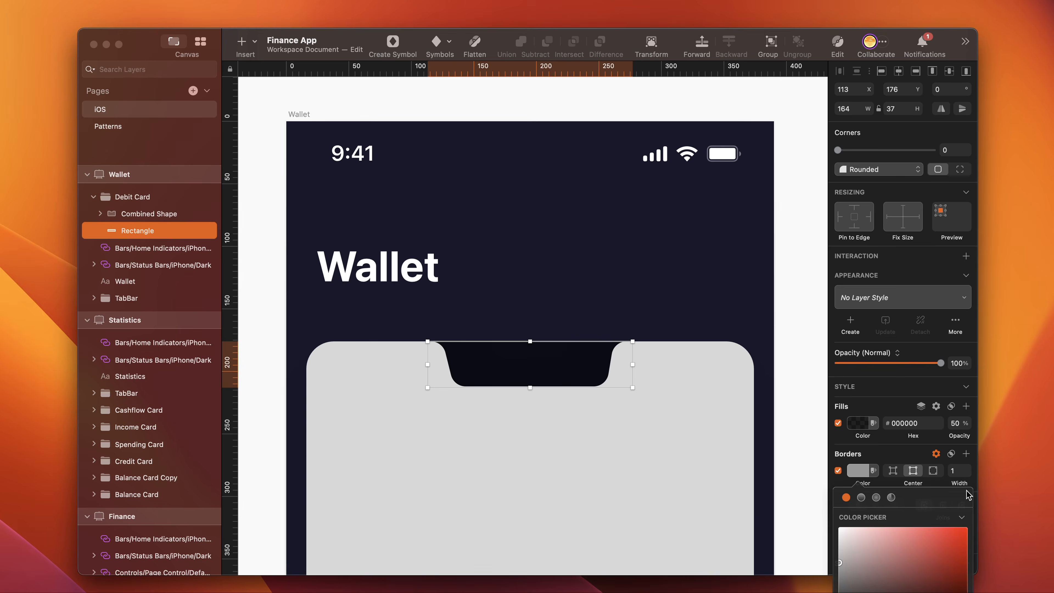
key("ctrl+z")
key("ctrl+z")
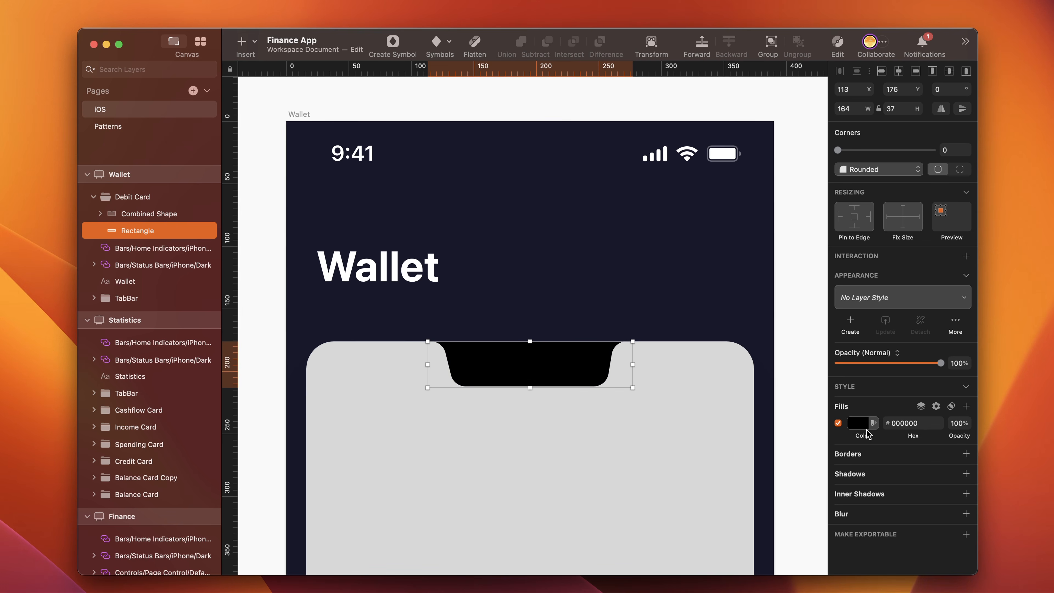
- Add a centered, semi-transparent white border of width 1 to the notch rectangle
left_click(965, 454)
left_click(878, 539)
left_click_drag(877, 538, 802, 517)
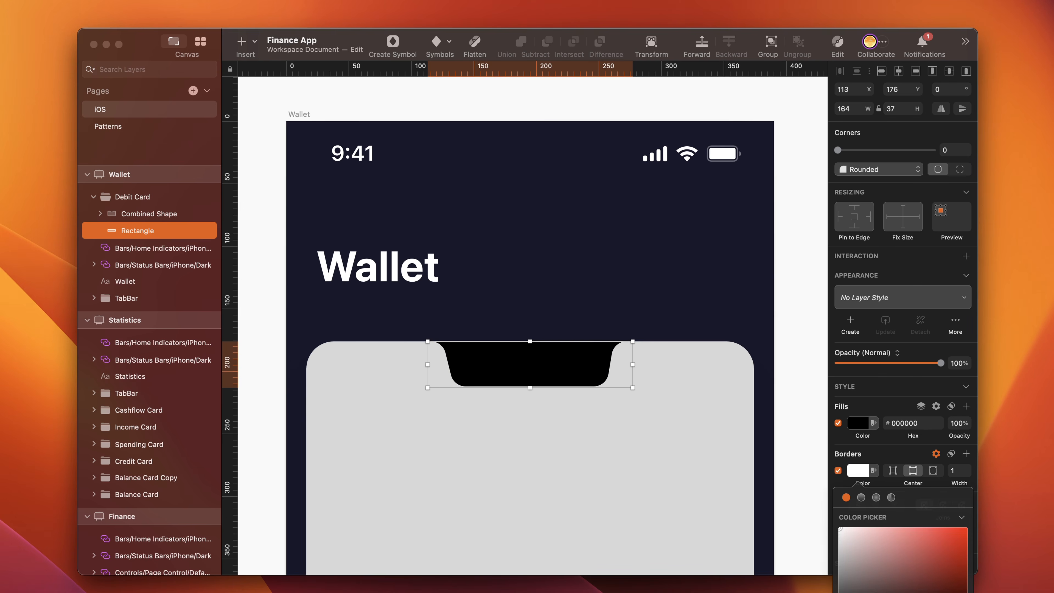
key("Return")
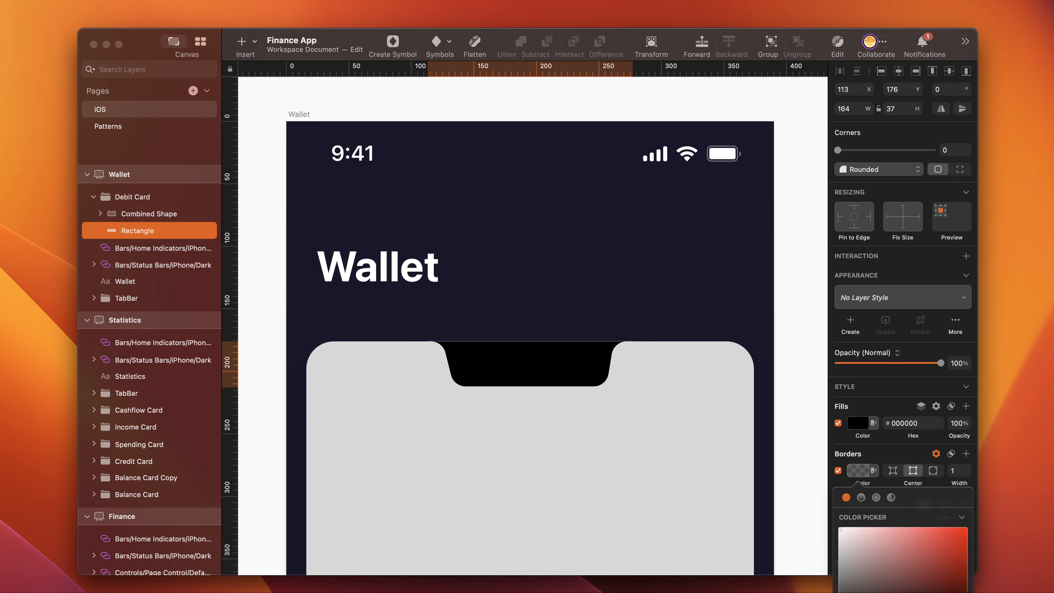
key("Escape")
- Add a Background Blur of 20 to the notch rectangle
scroll(870, 536, "down", 3)
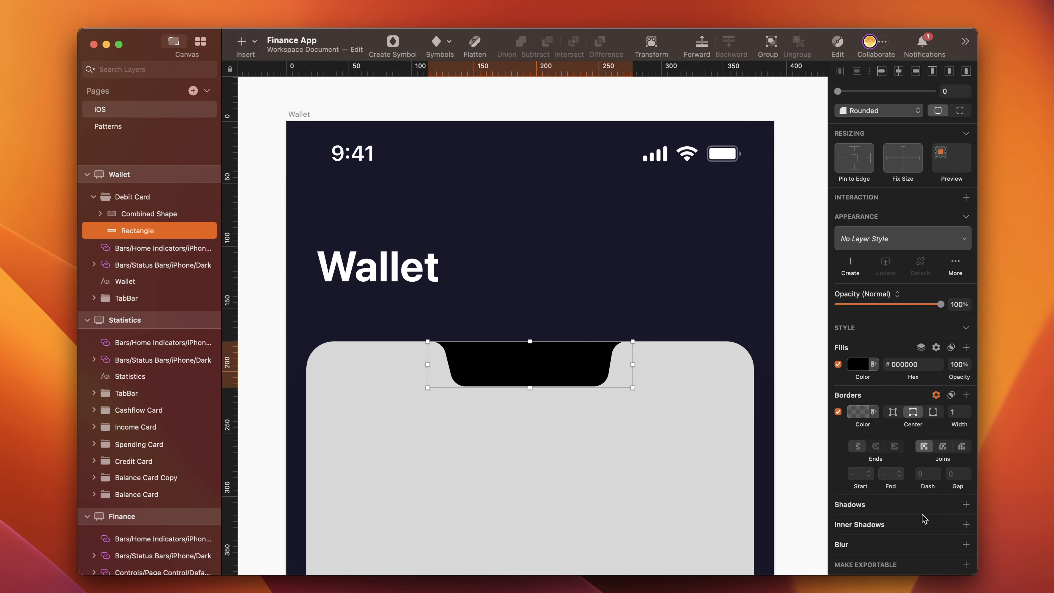
left_click(966, 546)
left_click(865, 533)
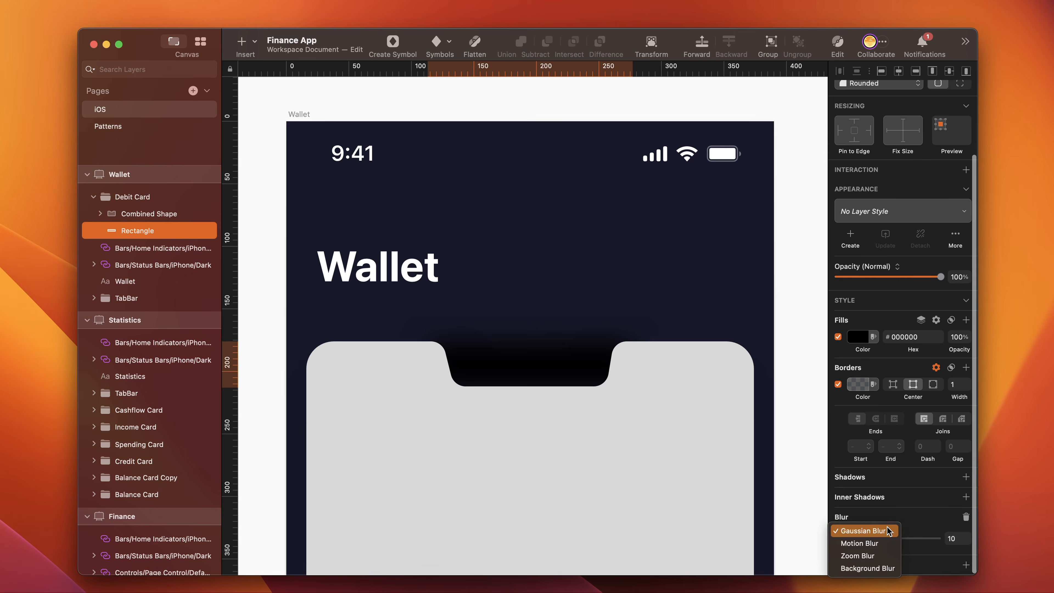
left_click(881, 568)
left_click(946, 539)
type("20")
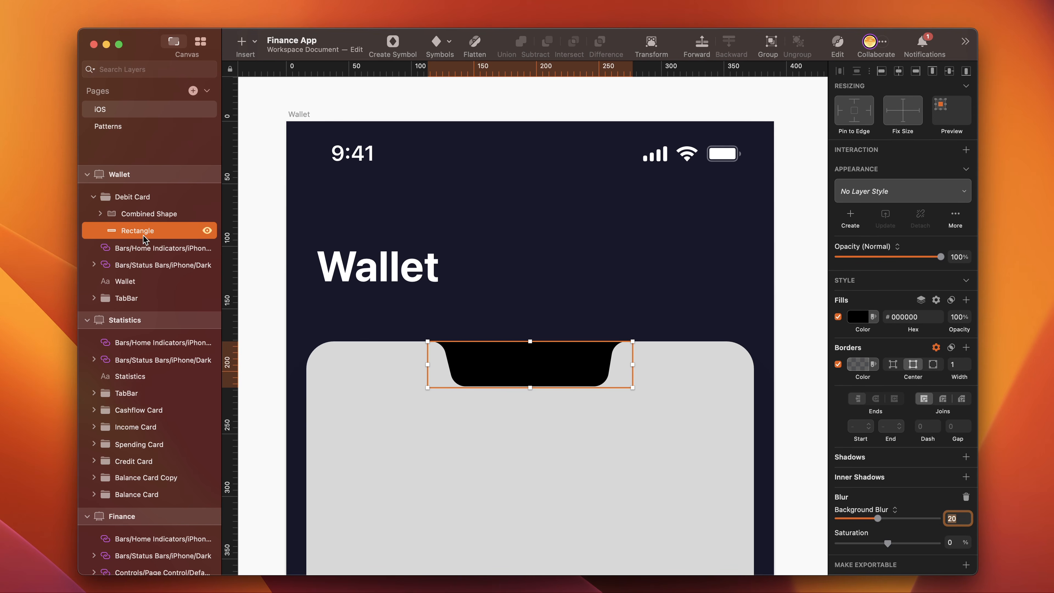
- Rename the black rectangle layer in the Debit Card group to Notch
double_click(141, 232)
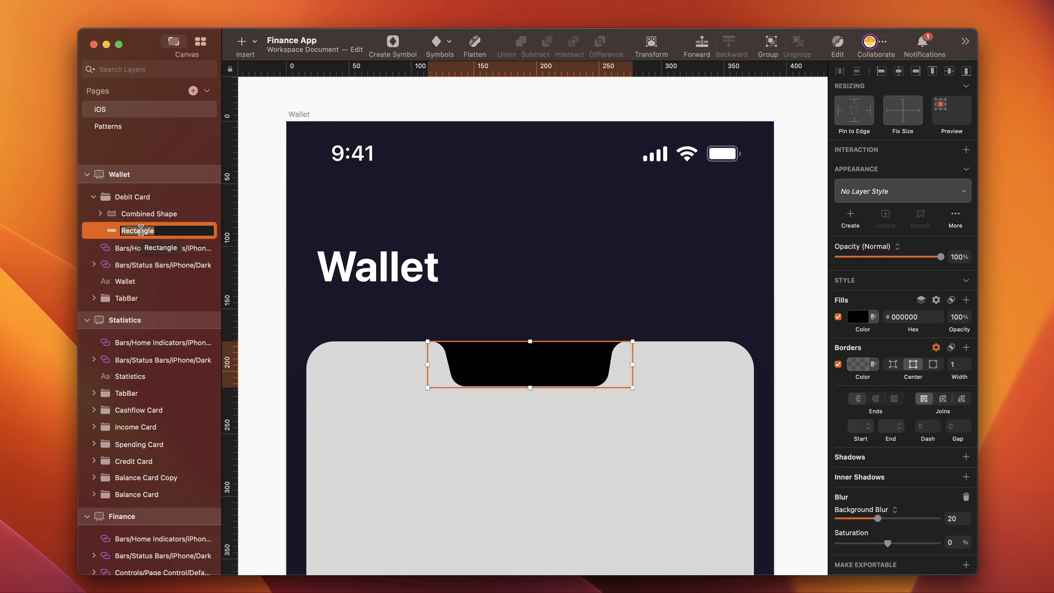
type("N")
type("otch")
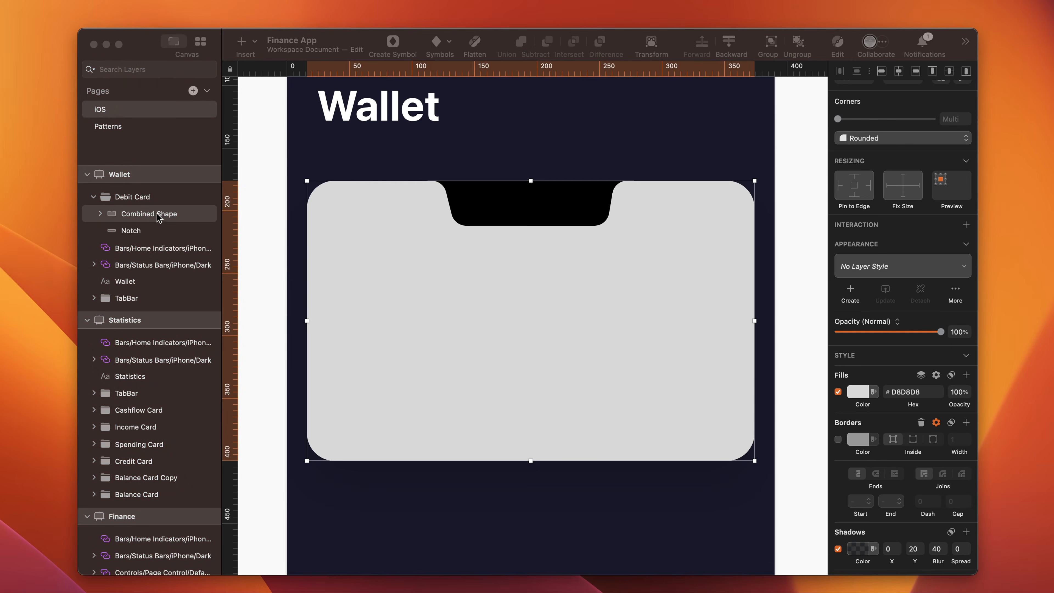
- Duplicate the Combined Shape layer in the Debit Card group and rename the copy Border
left_click(152, 214)
double_click(186, 214)
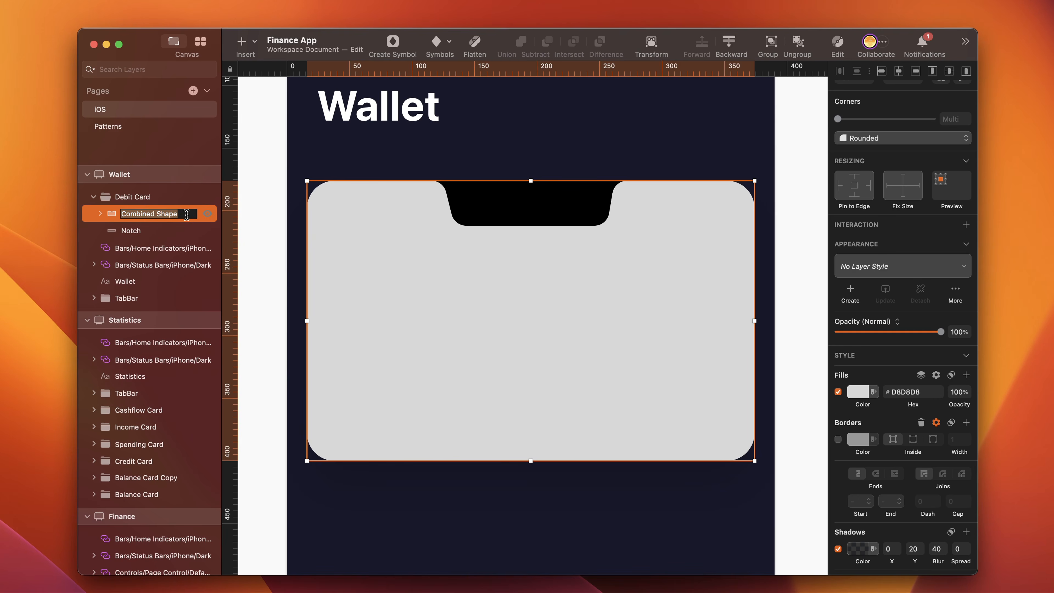
left_click(200, 216)
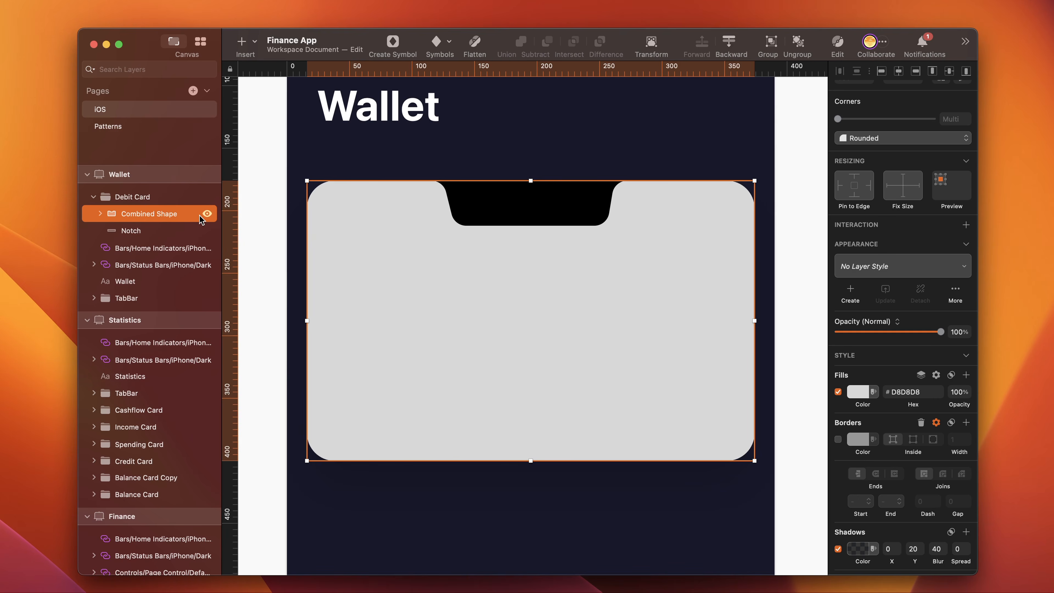
key("super+d")
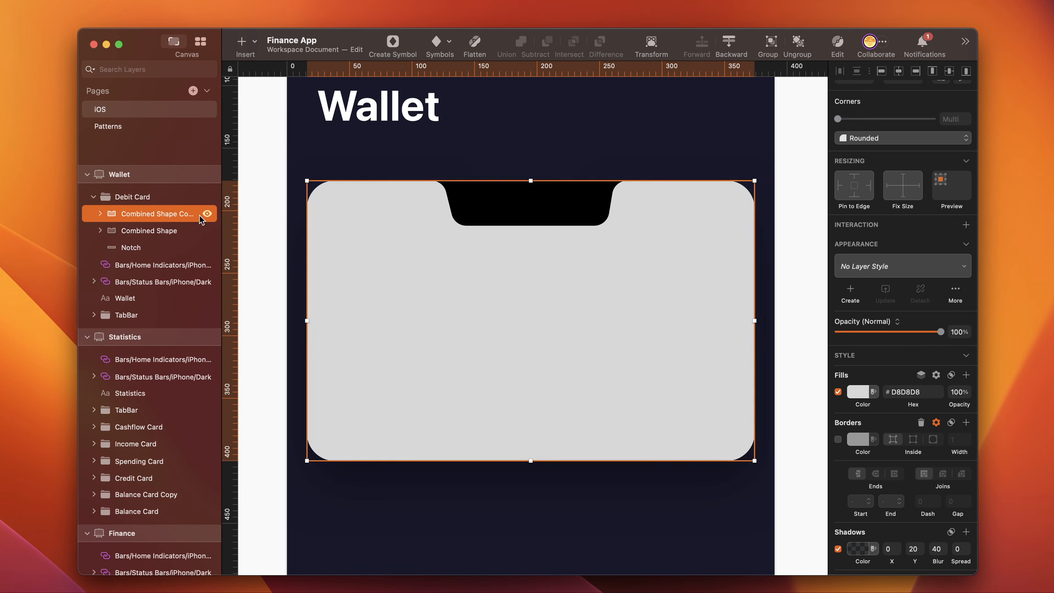
double_click(143, 213)
type("Border")
key("Return")
- Remove the fill and shadow from the Border layer and enable its inside border of width 1
scroll(854, 426, "down", 2)
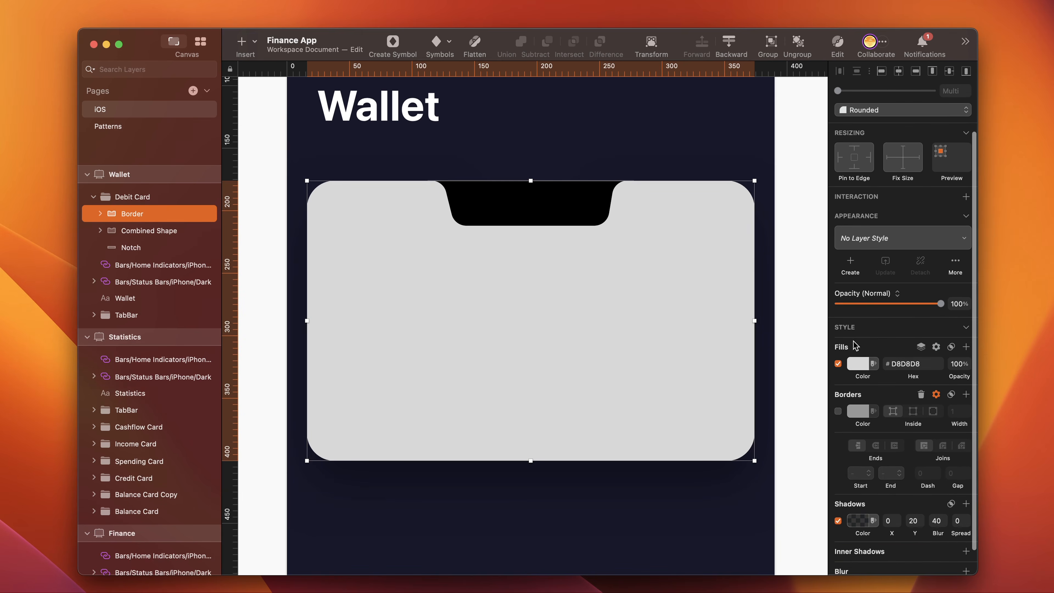
left_click(838, 364)
left_click(921, 348)
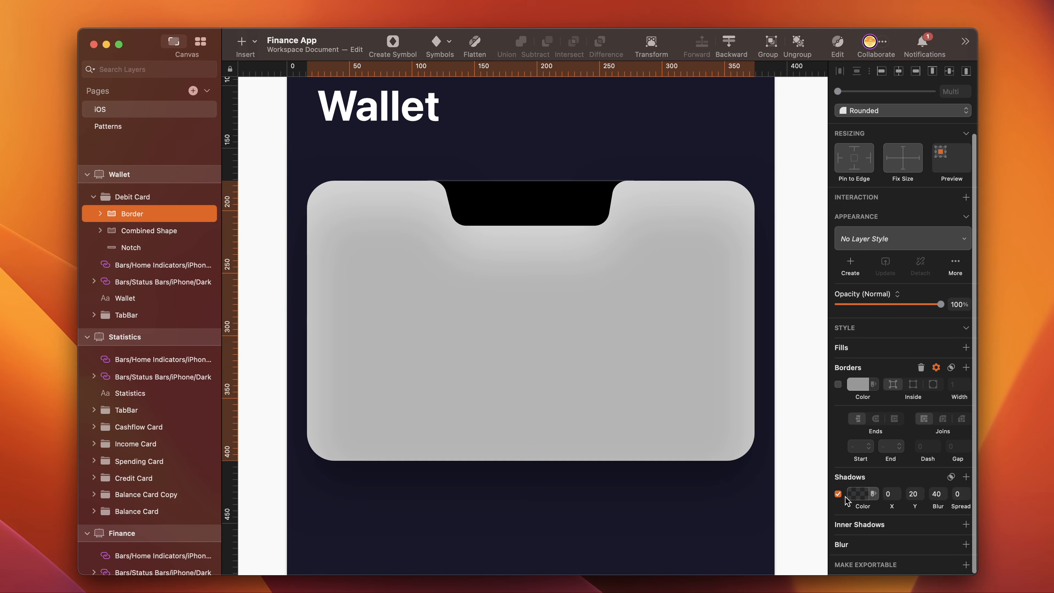
left_click(838, 494)
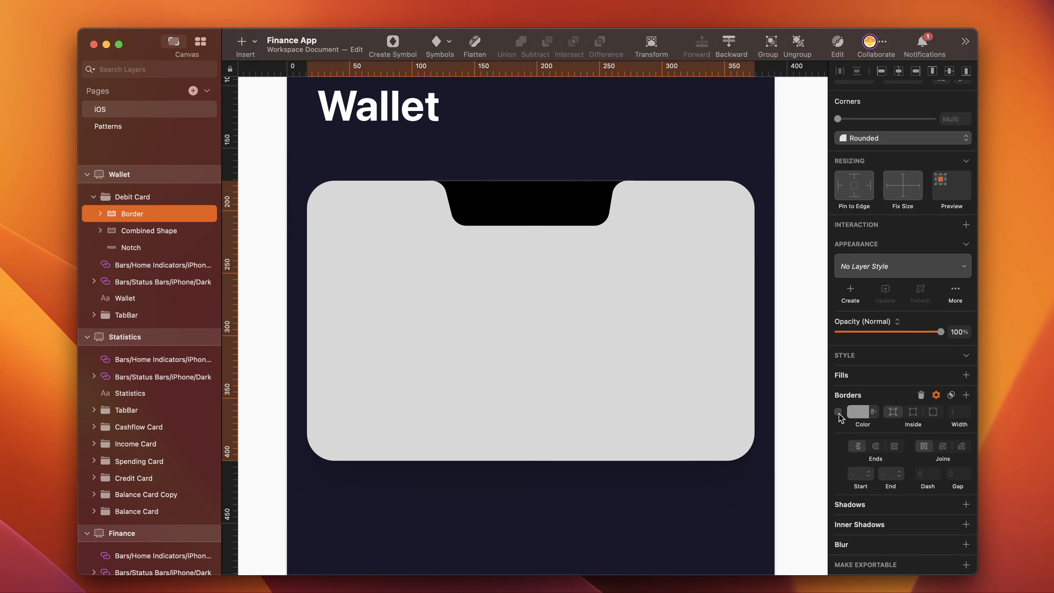
- Fill the Combined Shape under the Border layer with light blue #65D5E7
left_click(605, 332)
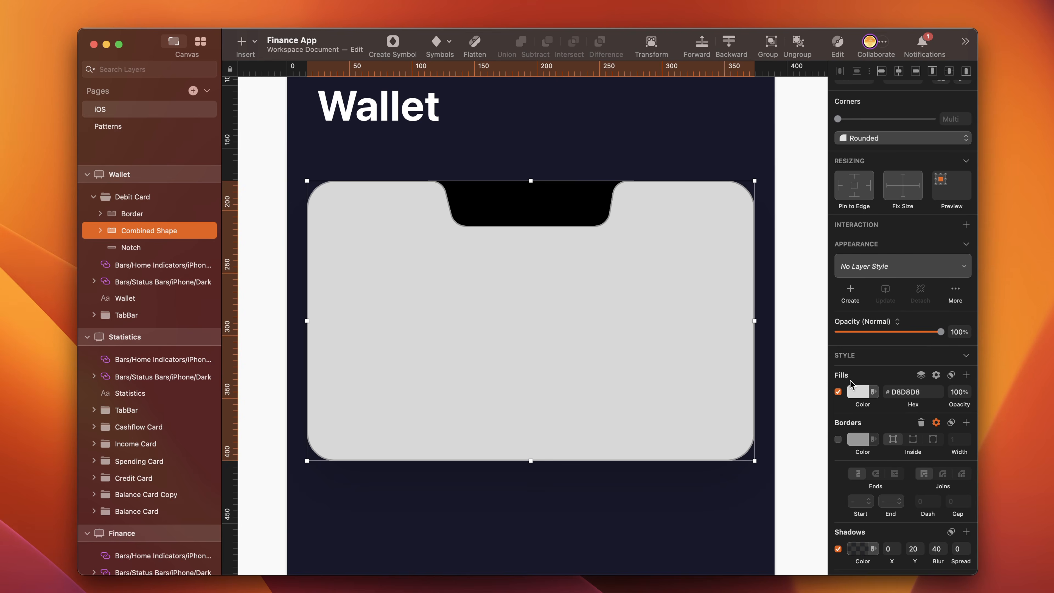
left_click(858, 392)
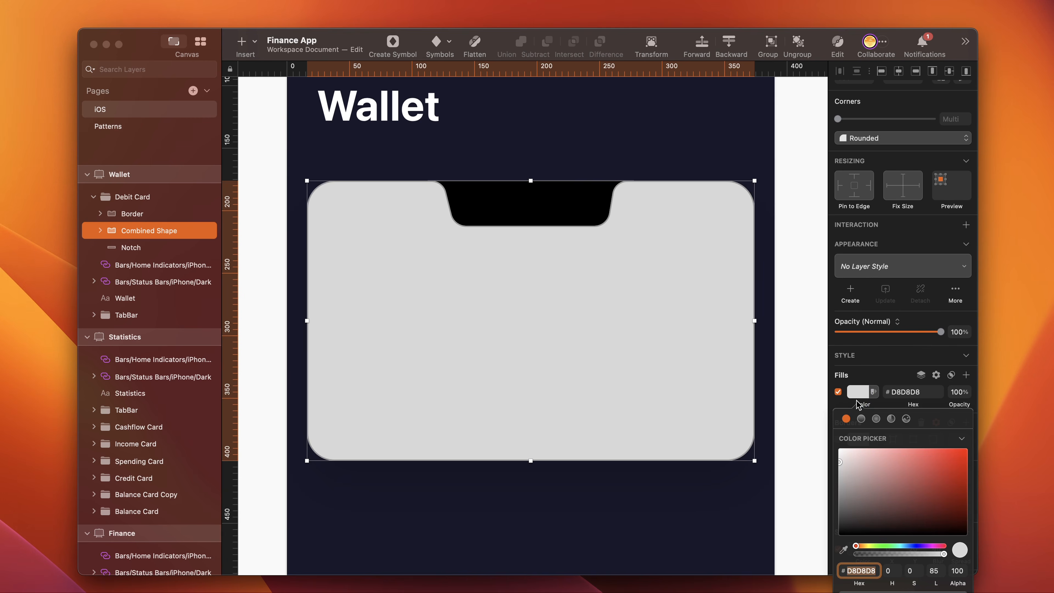
left_click(901, 545)
left_click(909, 458)
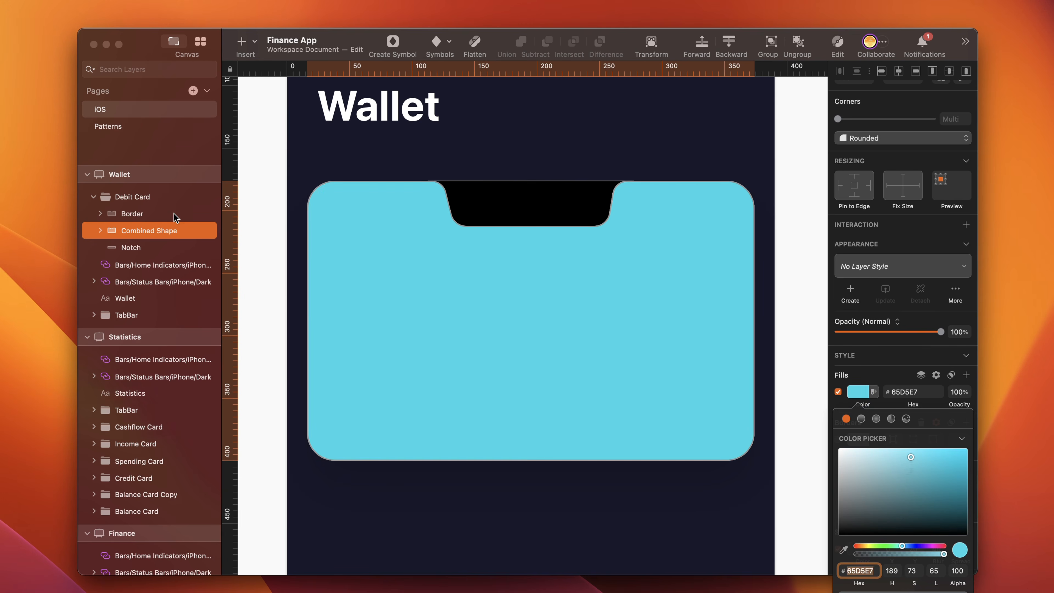
- Change the Border layer's border to a linear gradient with two added middle stops, all four white #FFFFFF
left_click(145, 215)
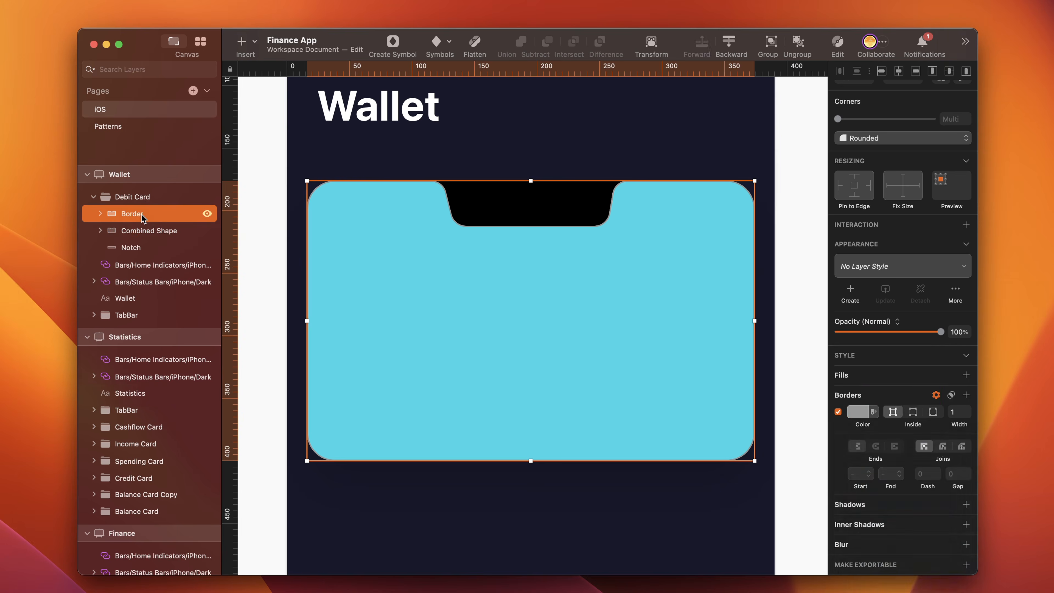
left_click(857, 412)
left_click(860, 438)
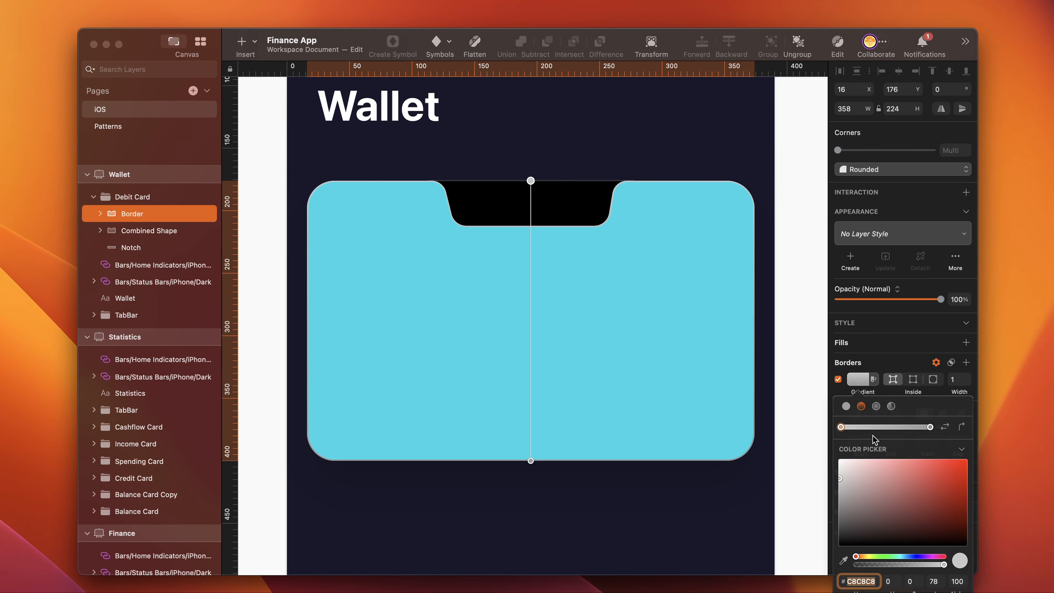
left_click(873, 427)
left_click(902, 426)
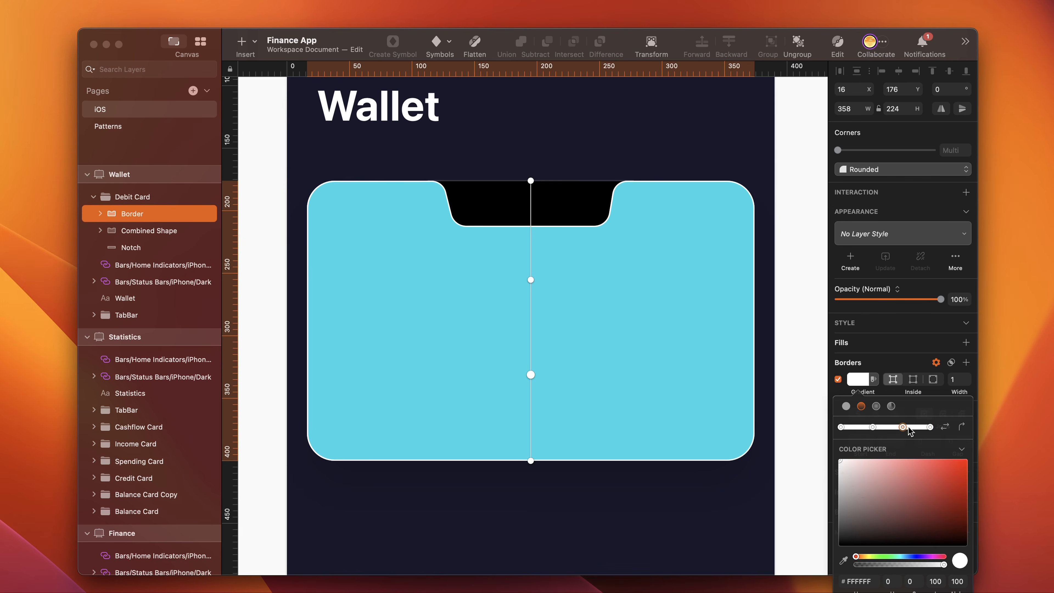
- Set the alpha of the border gradient's first stop to 20 and its second stop to 80
left_click(840, 426)
left_click(956, 581)
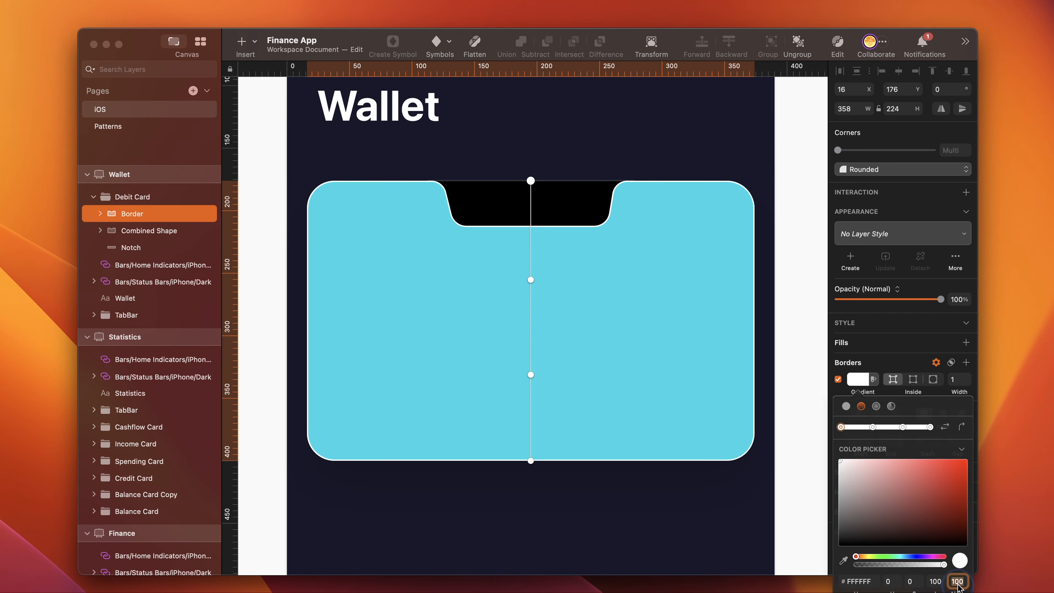
type("20")
key("Return")
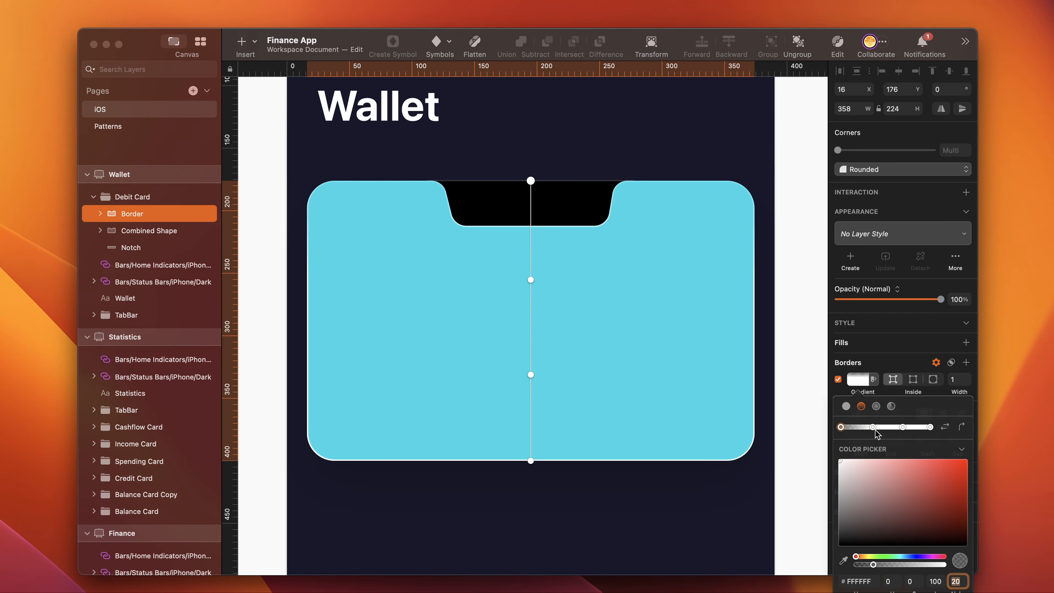
left_click(873, 427)
left_click(957, 581)
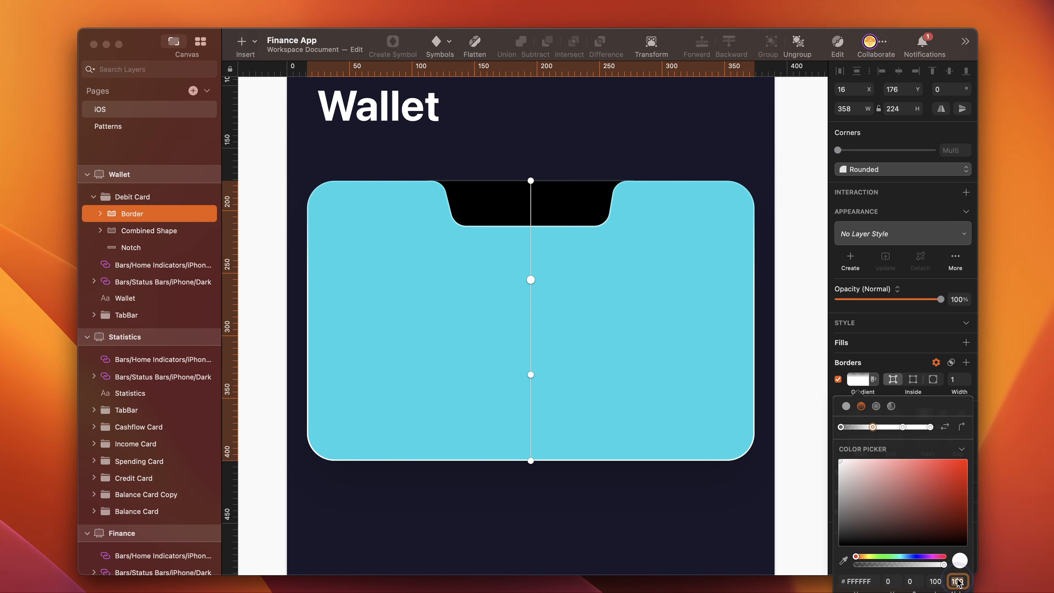
type("80")
key("Return")
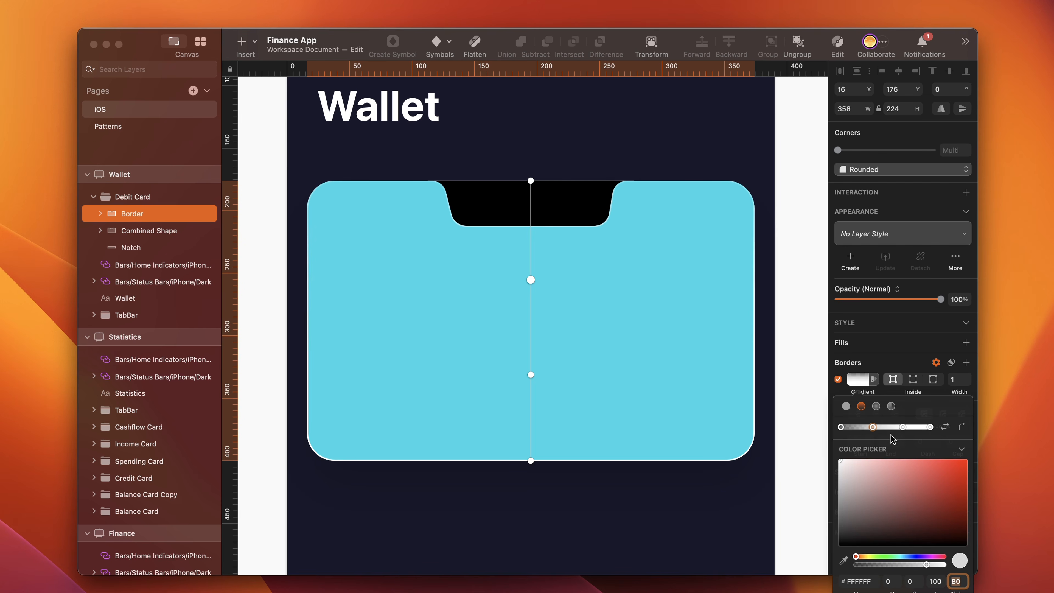
- Set the alpha of the border gradient's third stop to 30 and its last stop to 10
left_click(902, 427)
left_click(956, 581)
type("30")
key("Return")
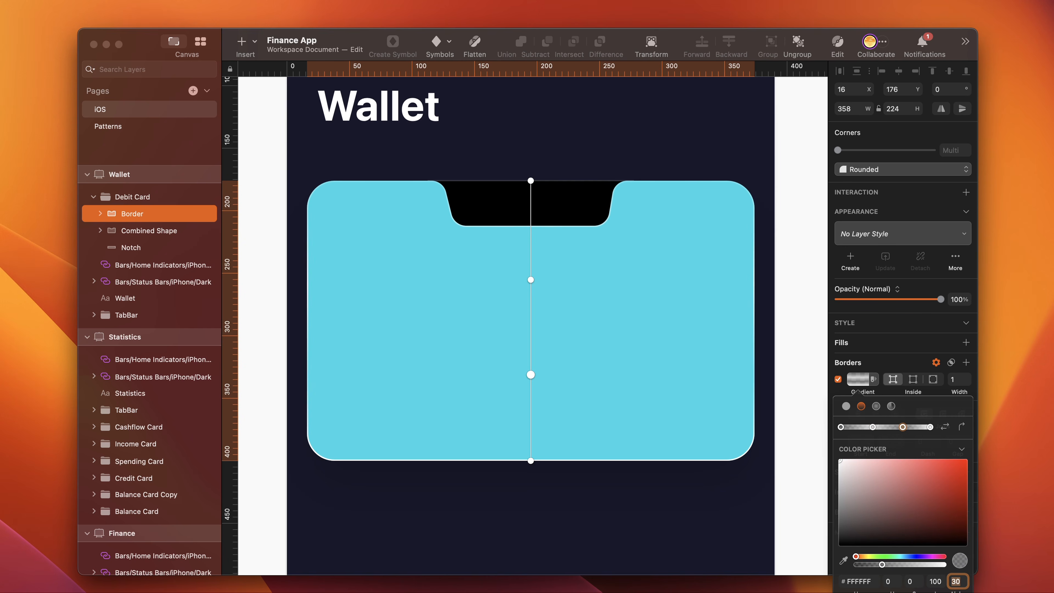
left_click(930, 427)
left_click(955, 581)
type("1")
key("Return")
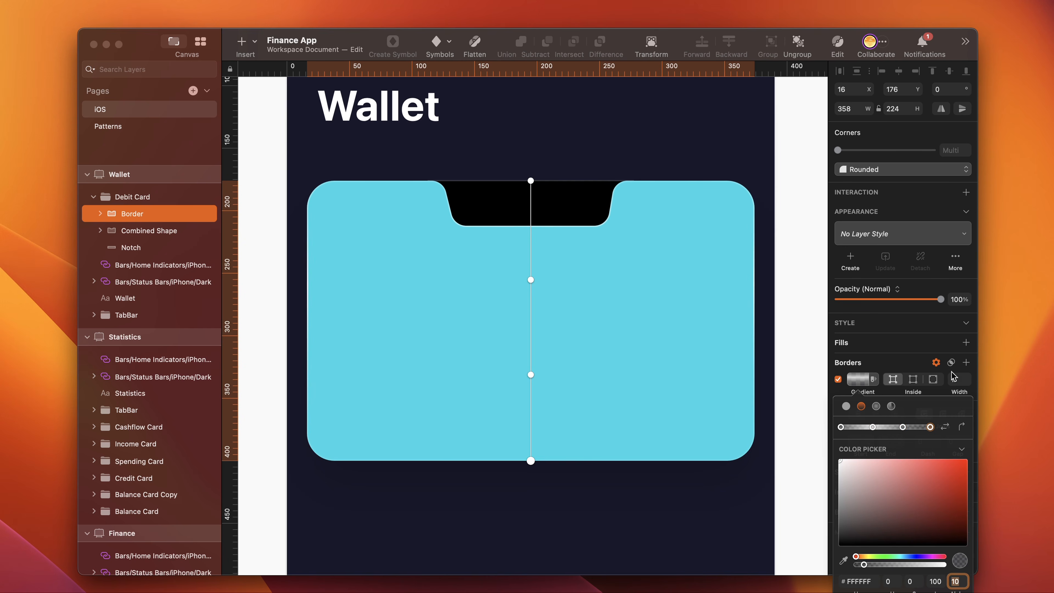
- Set the border's blend mode to Overlay and move the two middle gradient stops close to the card's upper edge
left_click(950, 362)
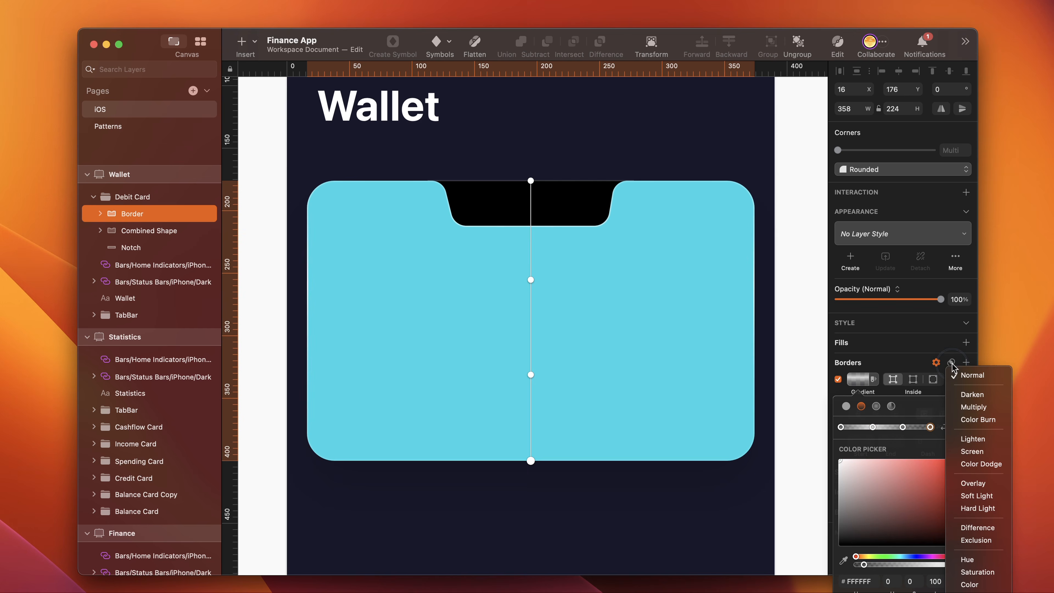
left_click(988, 483)
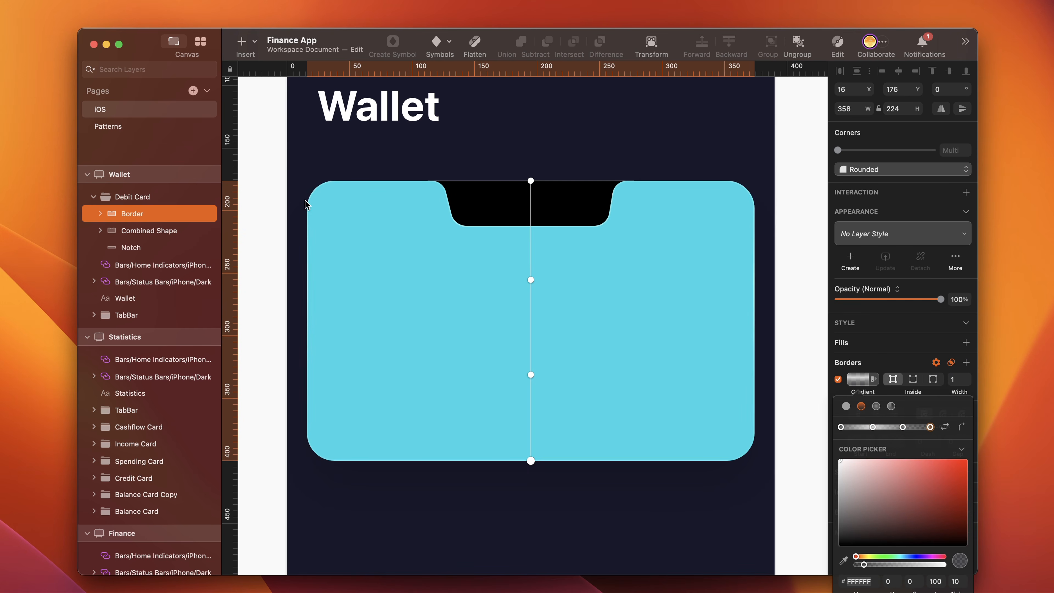
left_click_drag(531, 280, 531, 195)
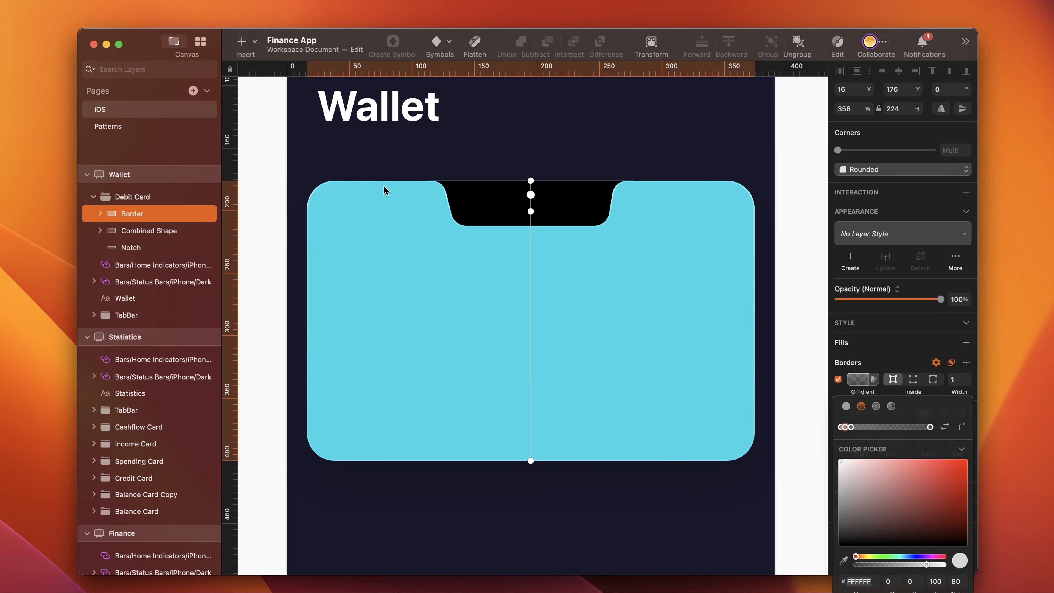
left_click(531, 181)
left_click(531, 195)
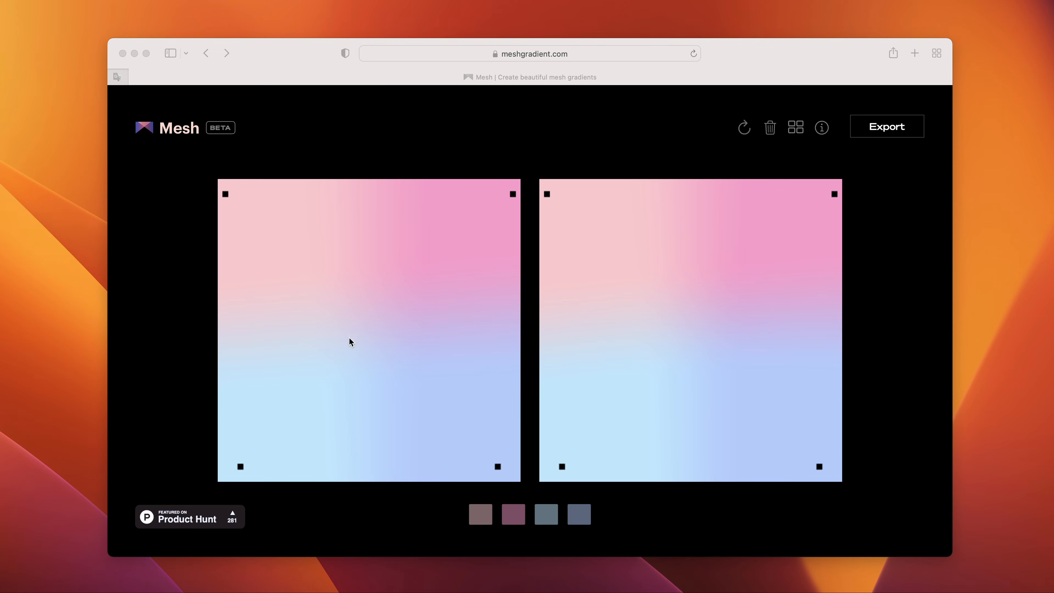
- Switch to meshgradient.com in the browser and change the mesh's first color to a light orange sampled from the desktop wallpaper
left_click(457, 525)
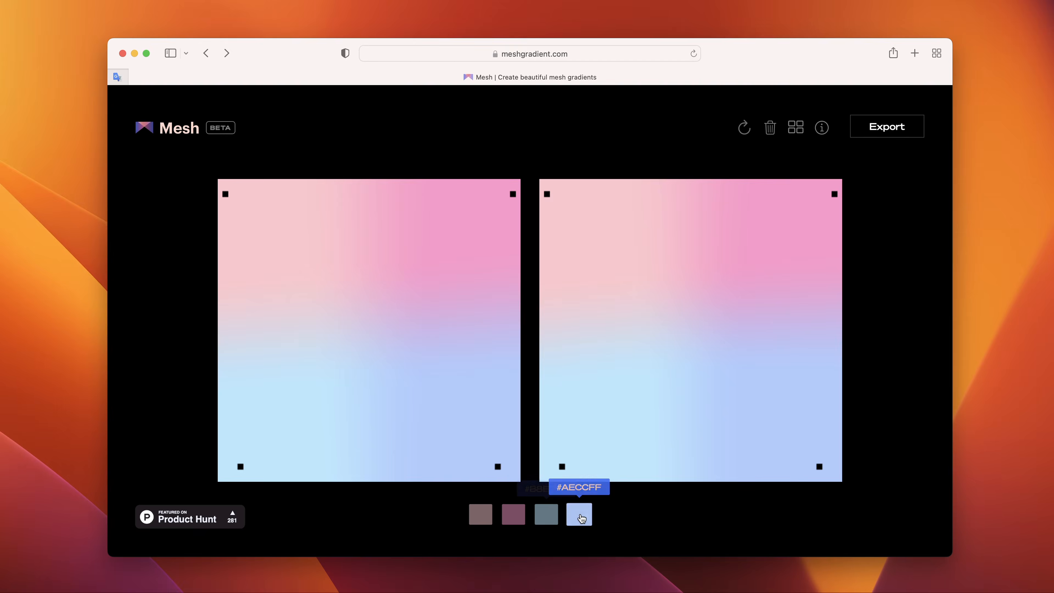
left_click(480, 519)
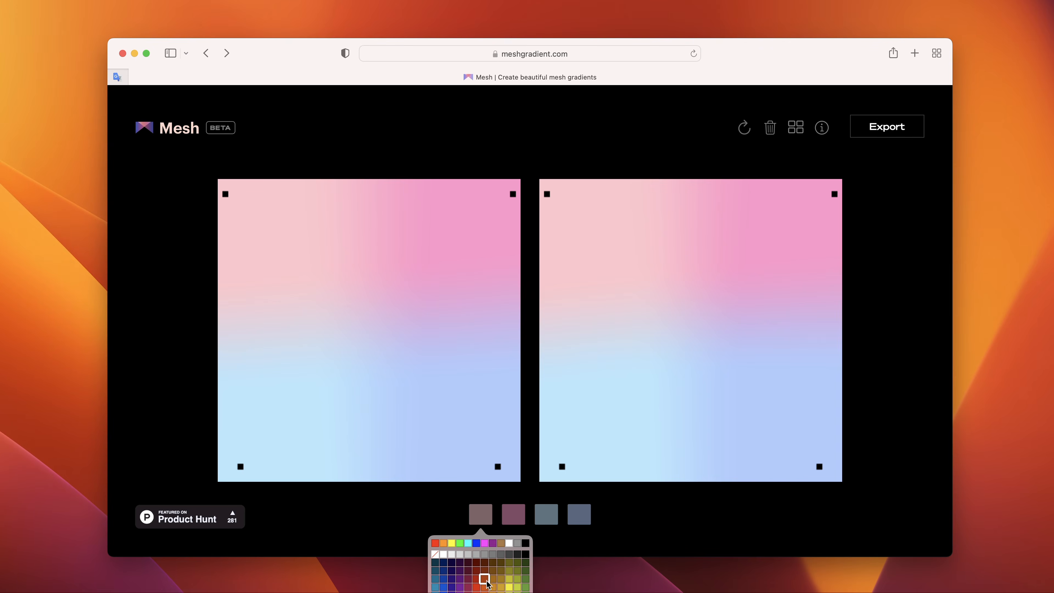
left_click(514, 586)
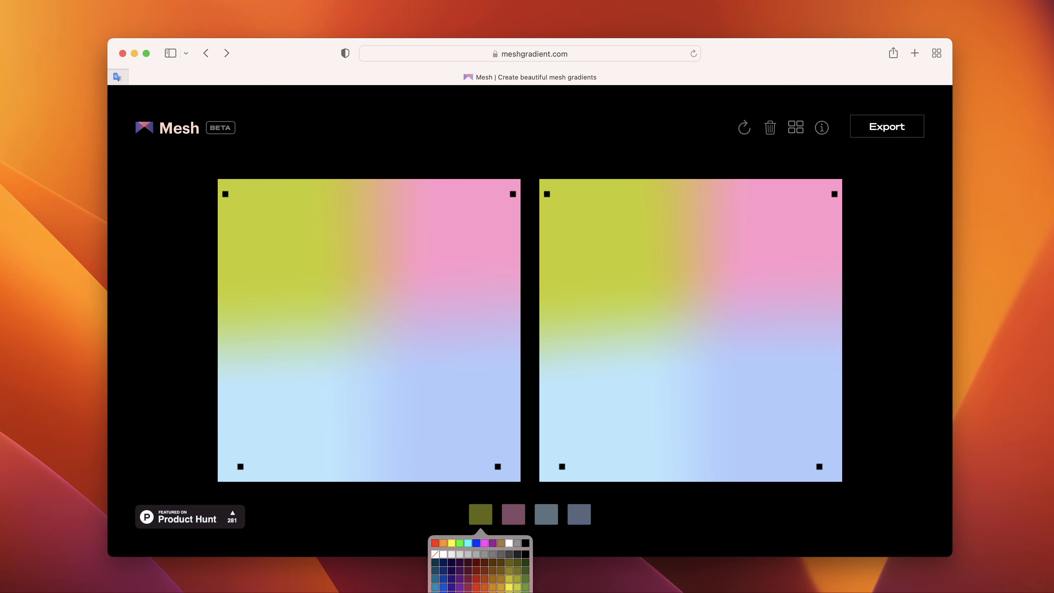
left_click(480, 592)
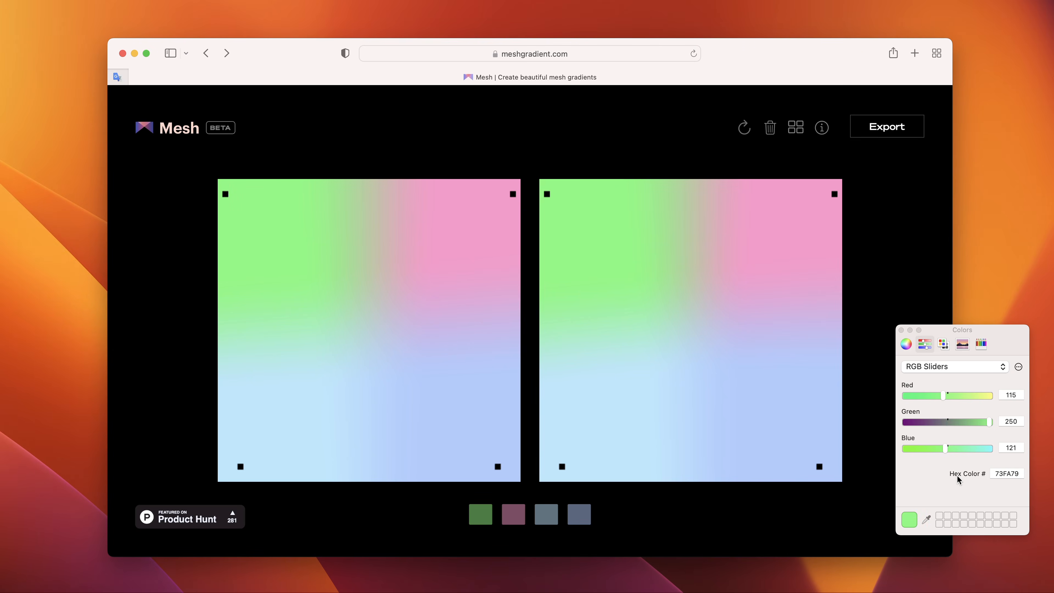
left_click(1004, 473)
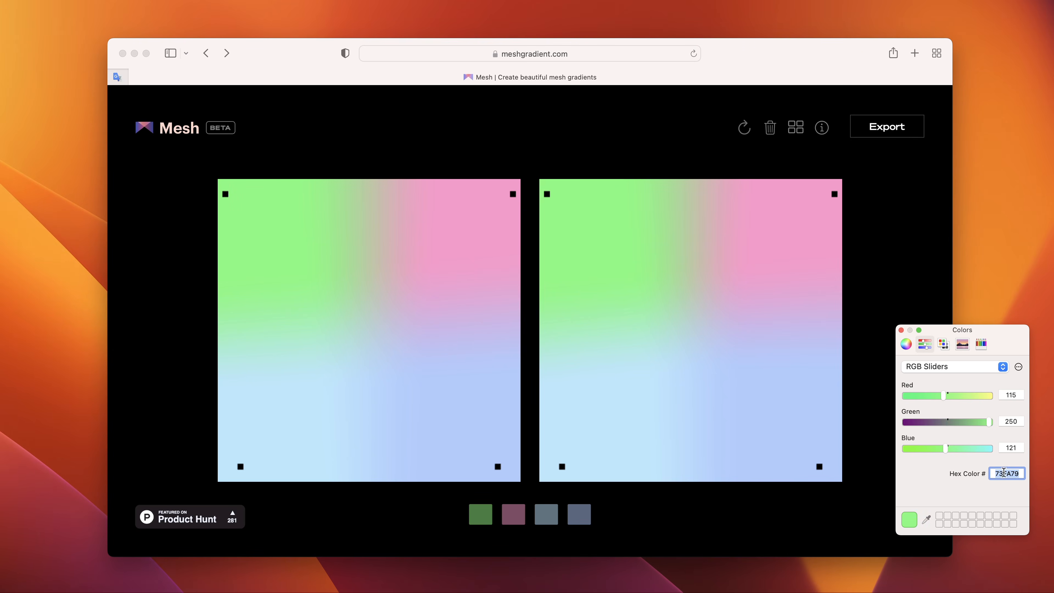
left_click(925, 519)
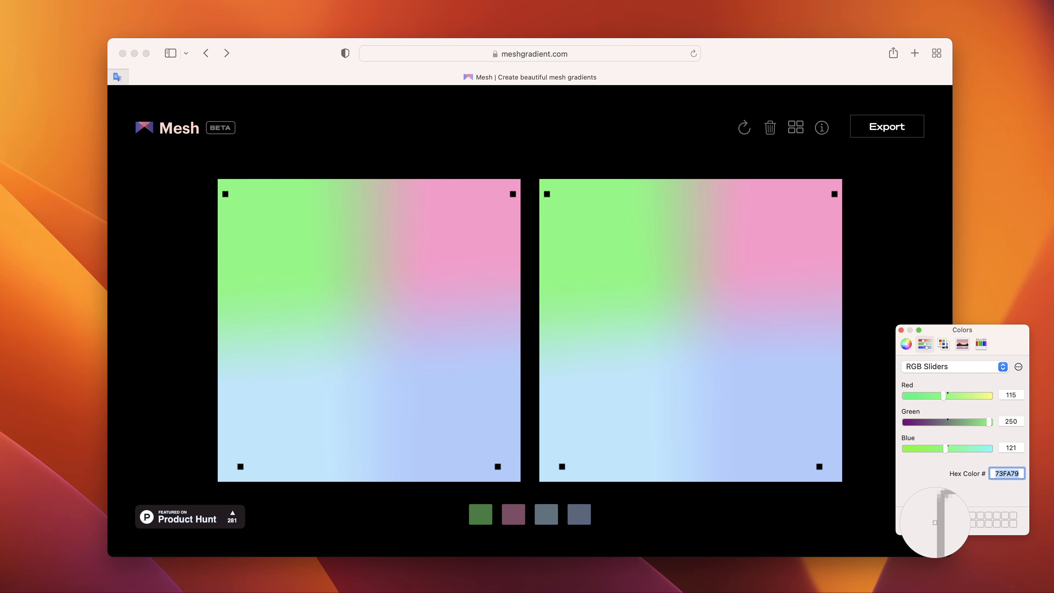
left_click(1014, 55)
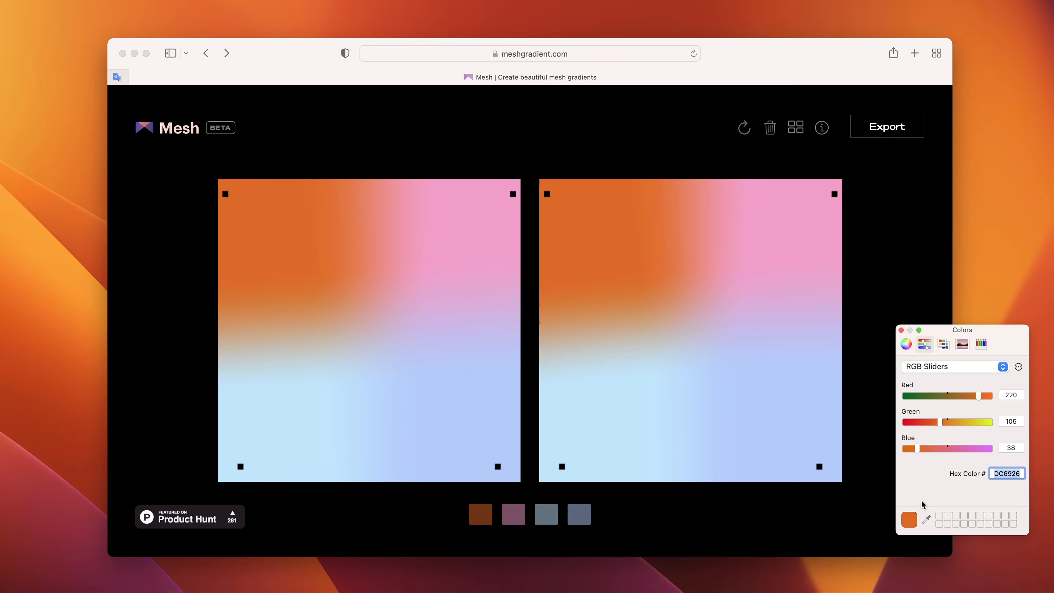
left_click(926, 519)
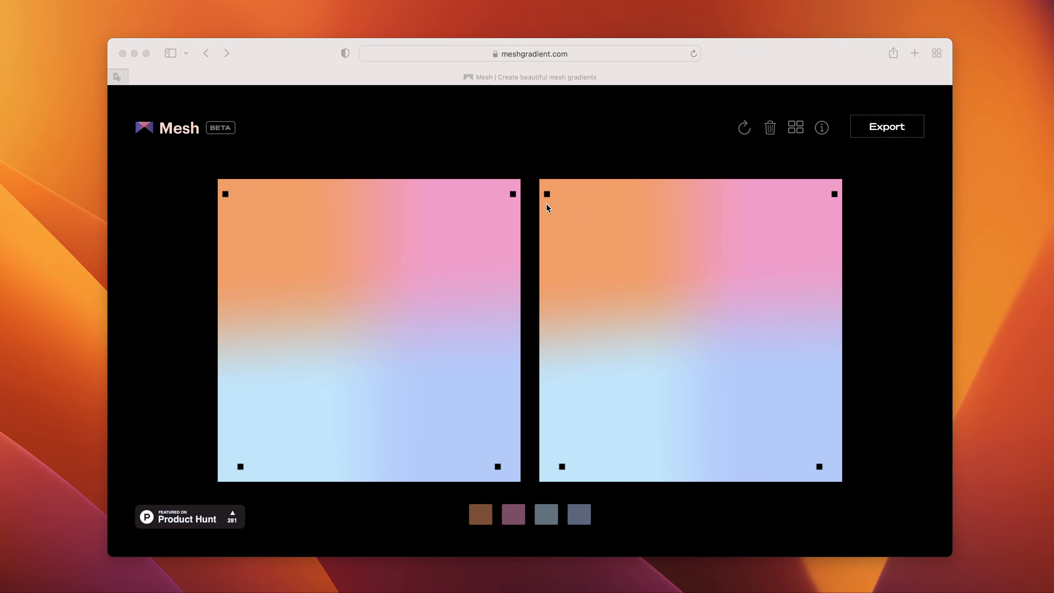
- Move the orange and dark blue corner points of the distorted mesh inward and add four points on the source gradient
left_click_drag(549, 194, 630, 234)
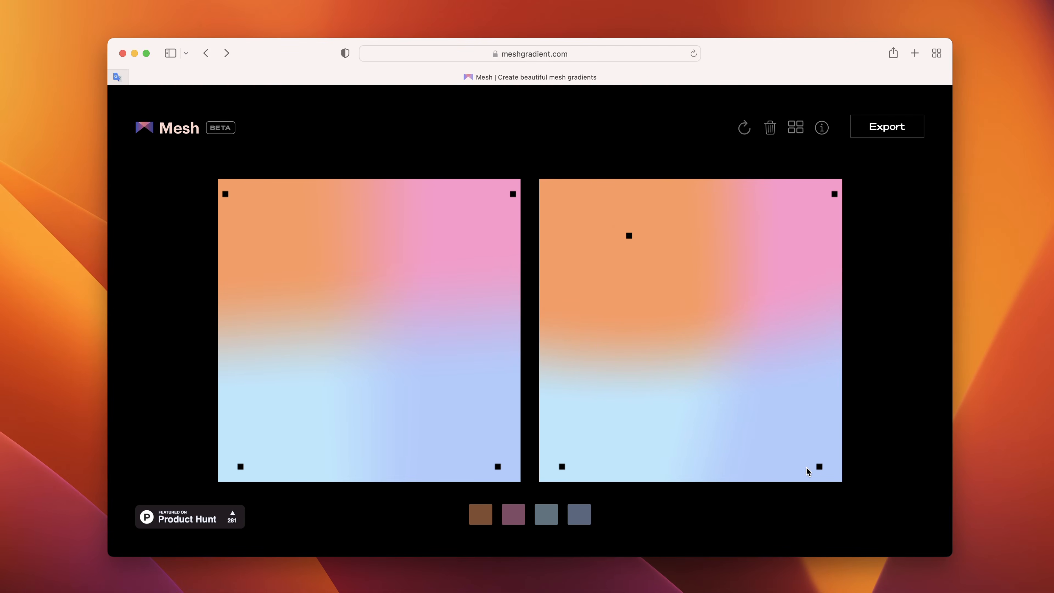
left_click_drag(819, 466, 800, 426)
left_click(386, 385)
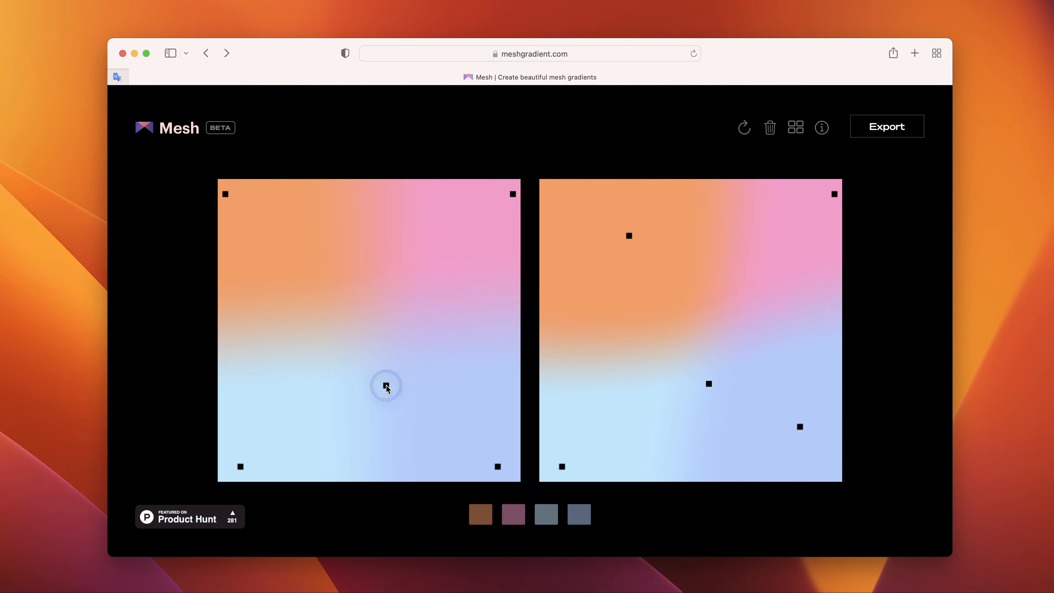
left_click(440, 259)
left_click(310, 262)
left_click(278, 361)
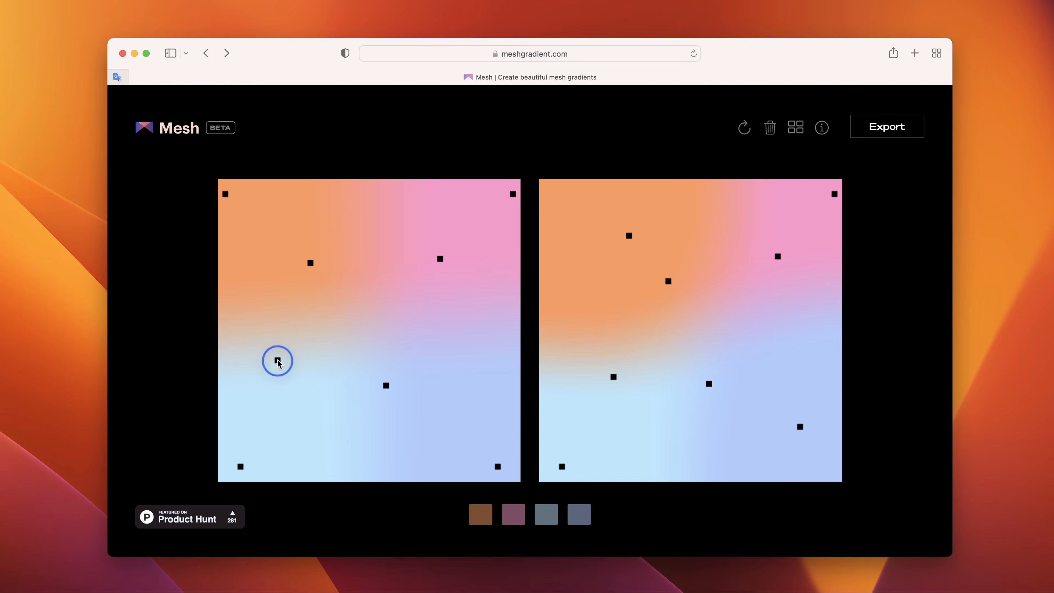
- Rearrange the mesh points to warp the gradient into swirling blobs and randomize its colors
left_click_drag(777, 257, 644, 238)
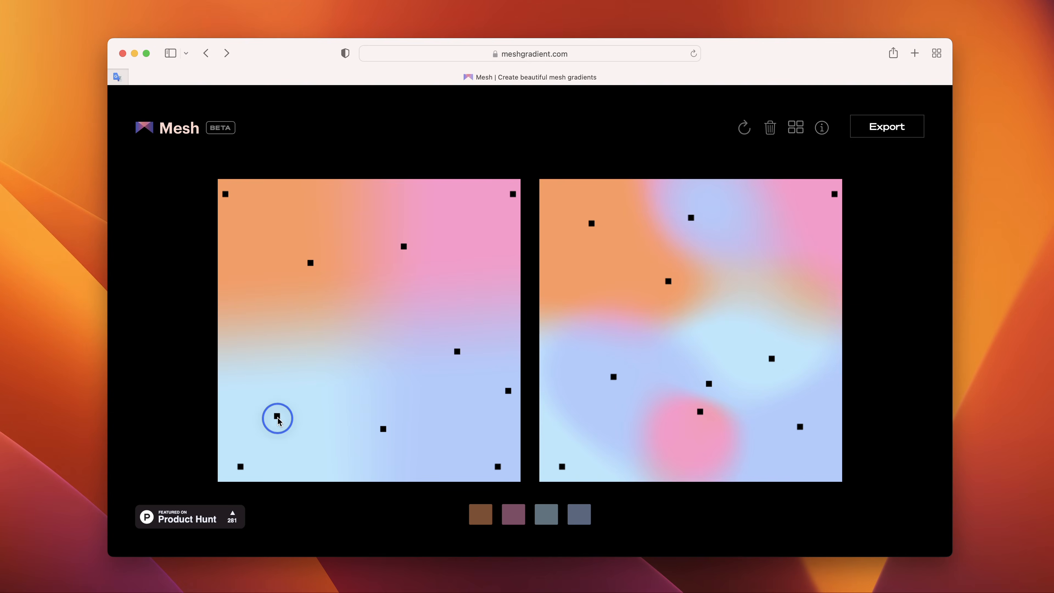
left_click_drag(277, 419, 260, 375)
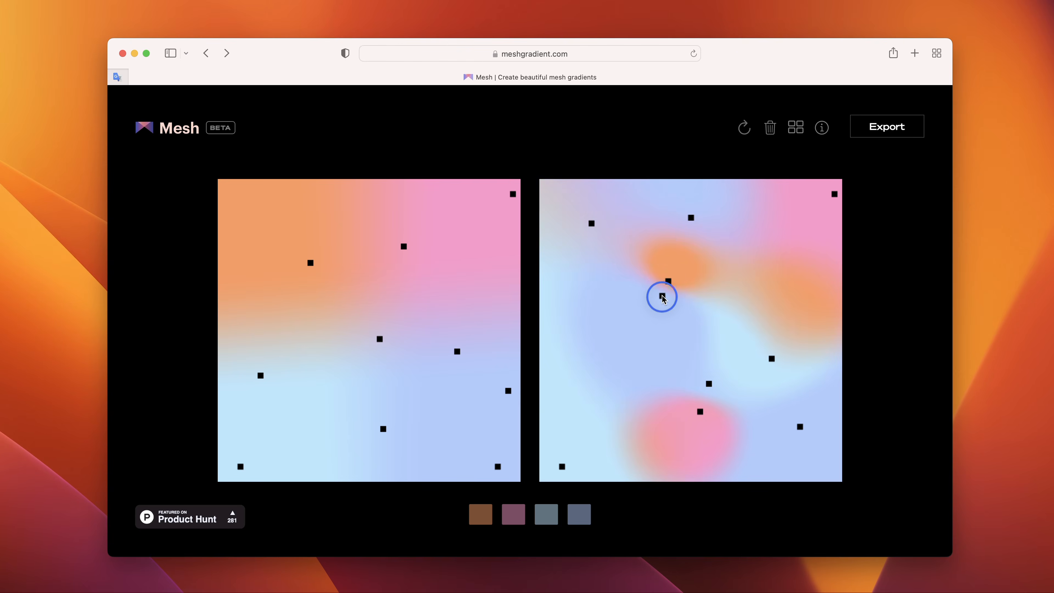
mouse_move(661, 296)
left_mouse_down()
mouse_move(636, 330)
mouse_move(667, 282)
left_mouse_up()
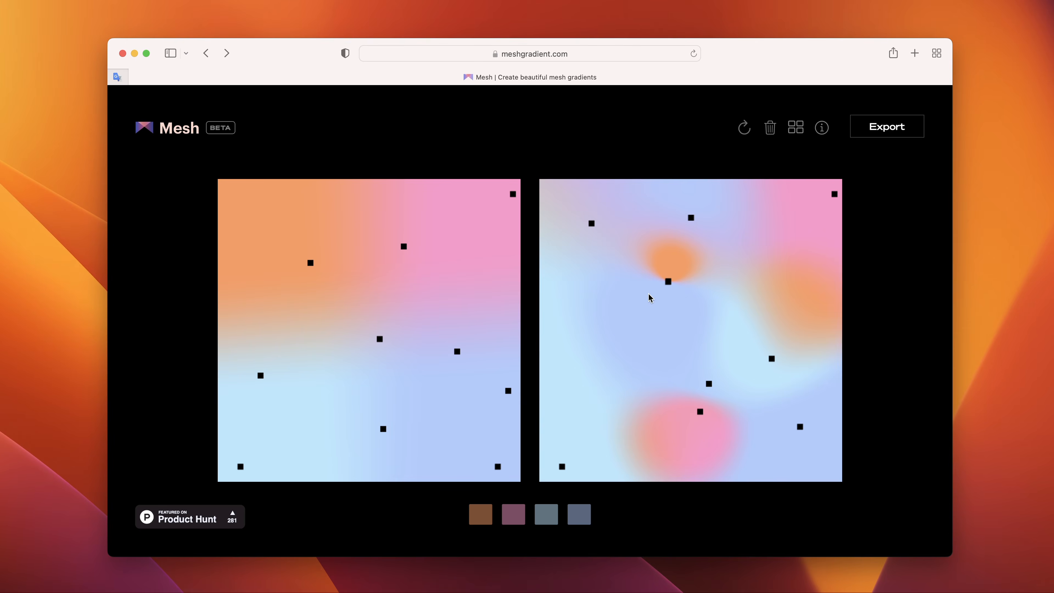
left_click_drag(691, 218, 594, 221)
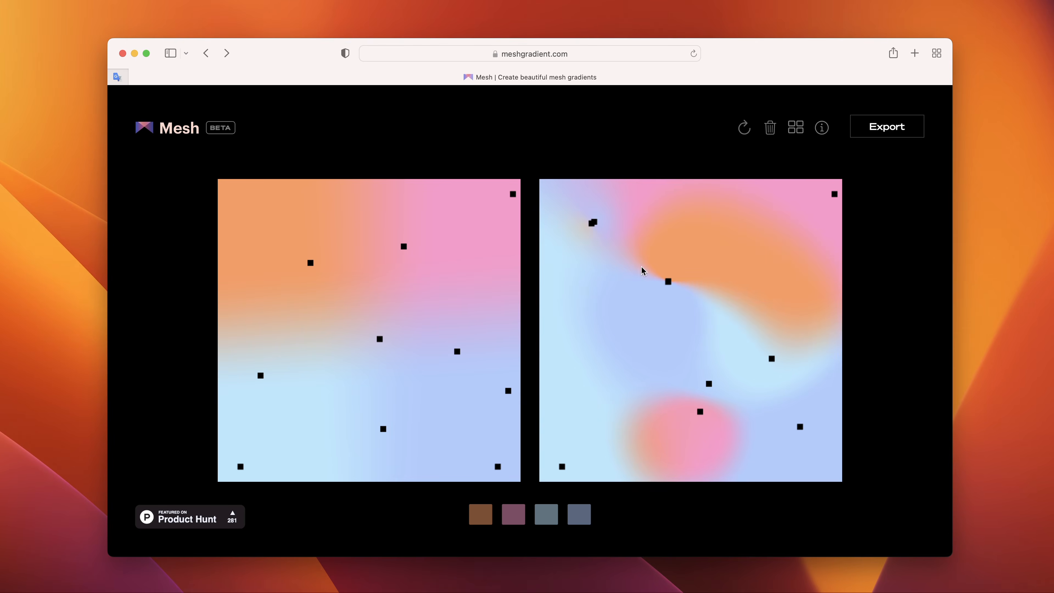
left_click_drag(699, 411, 596, 412)
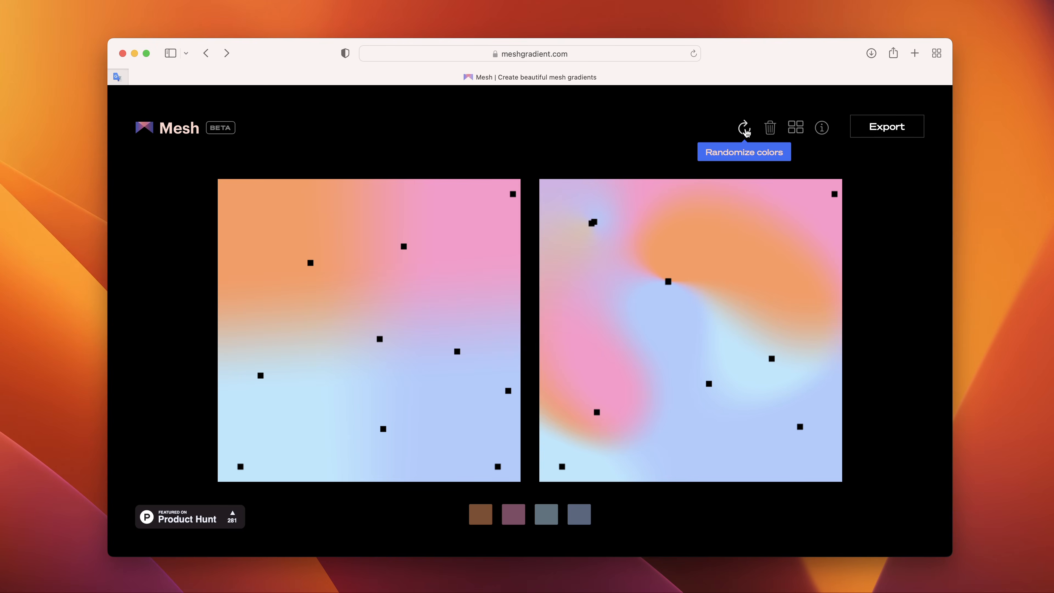
left_click(744, 130)
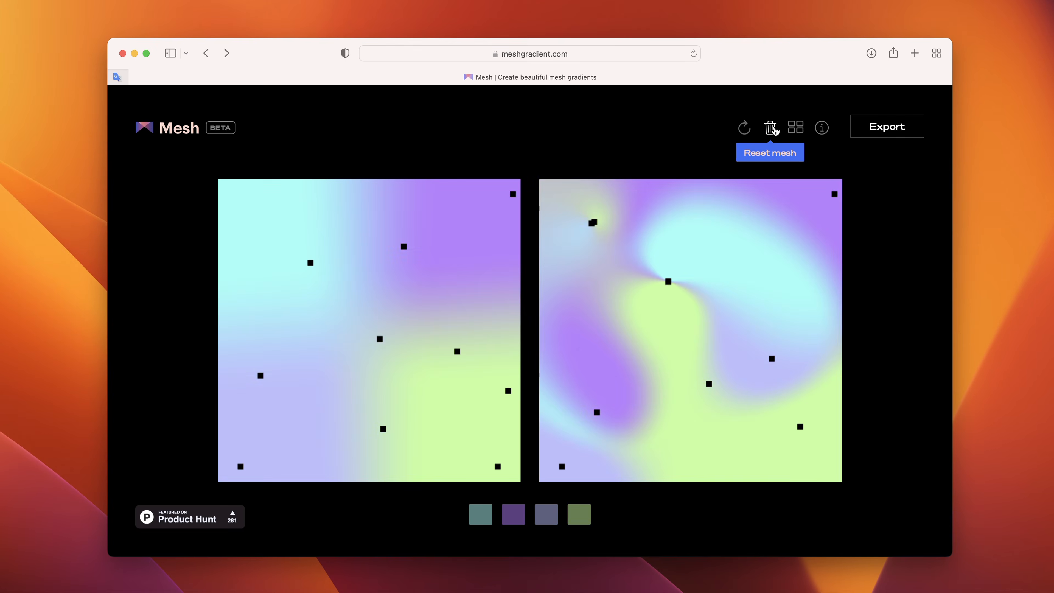
- Reset the mesh on meshgradient.com to its four corner points
left_click(772, 130)
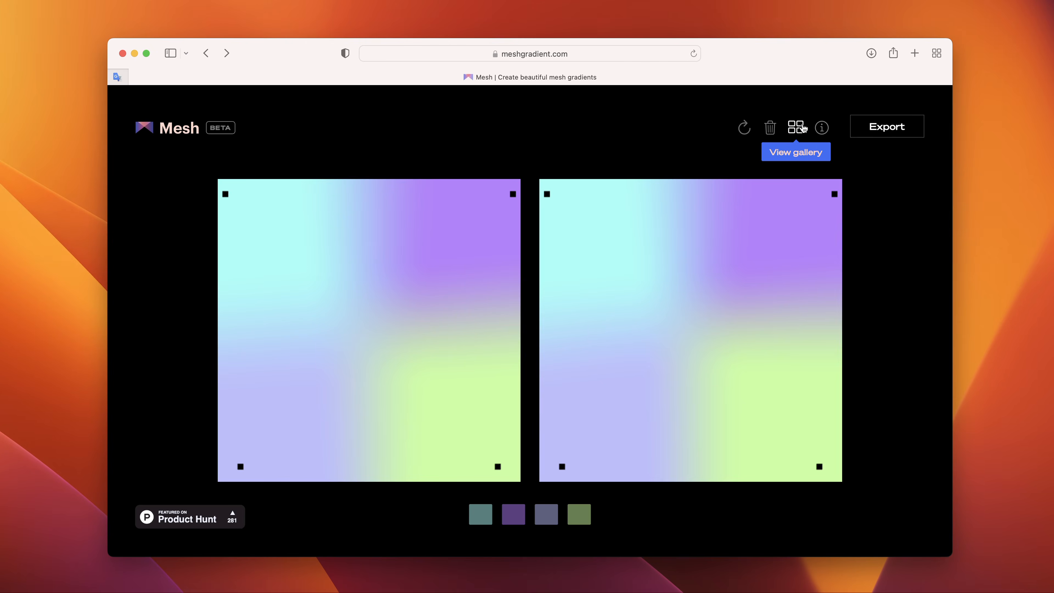
left_click(801, 129)
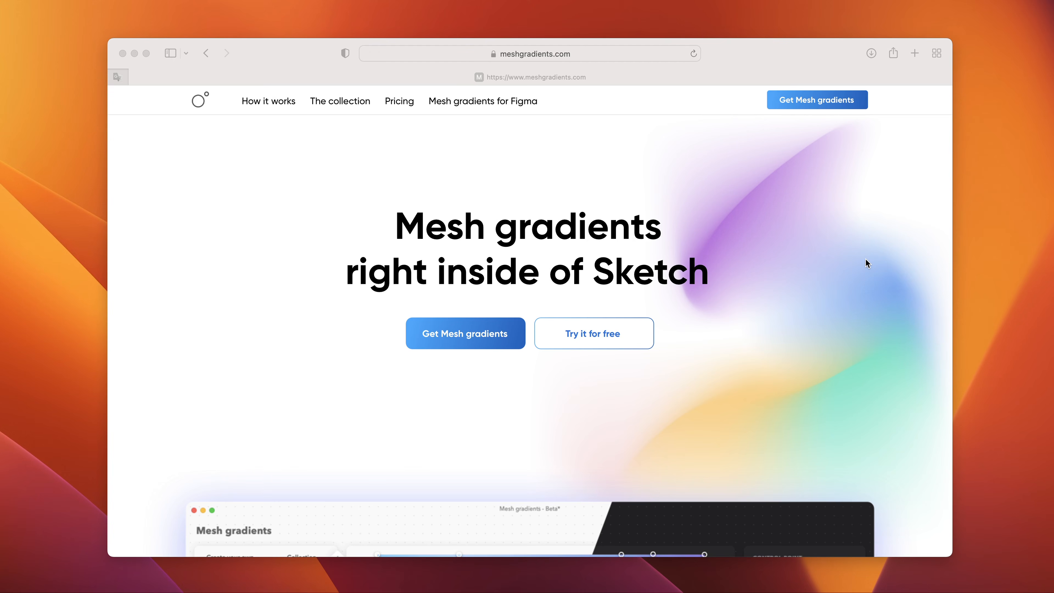
- Examine the meshgradients.com page, including the plugin preview and the collection of ready-made gradients
left_click(666, 53)
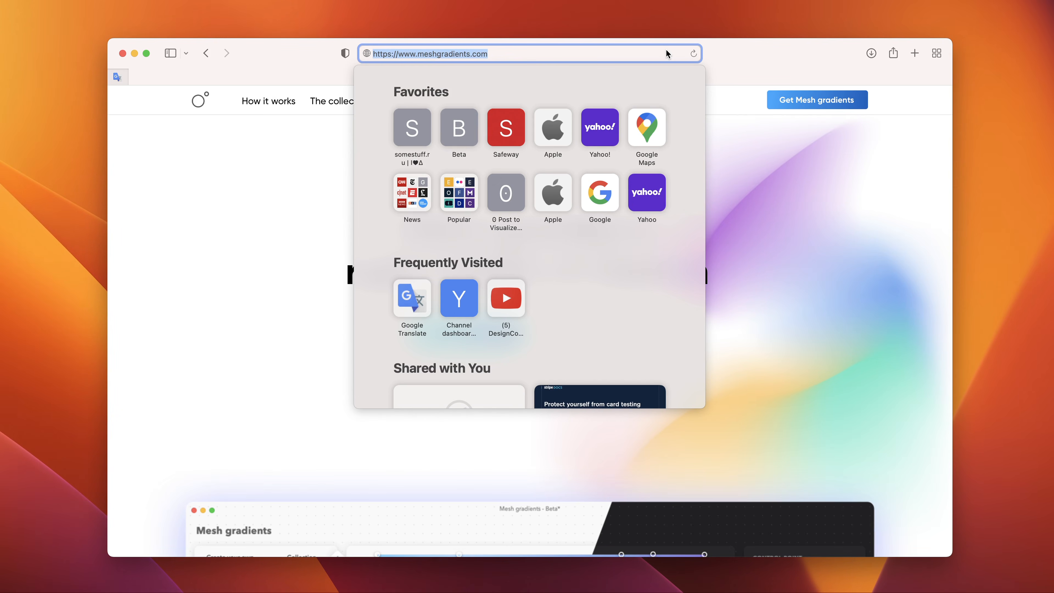
left_click(769, 275)
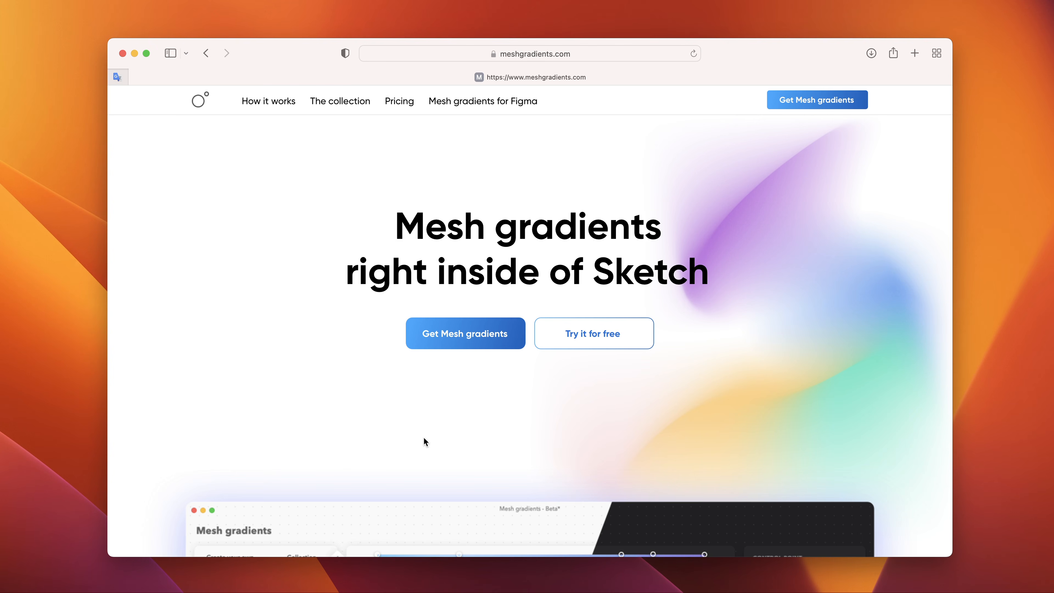
scroll(457, 460, "down", 10)
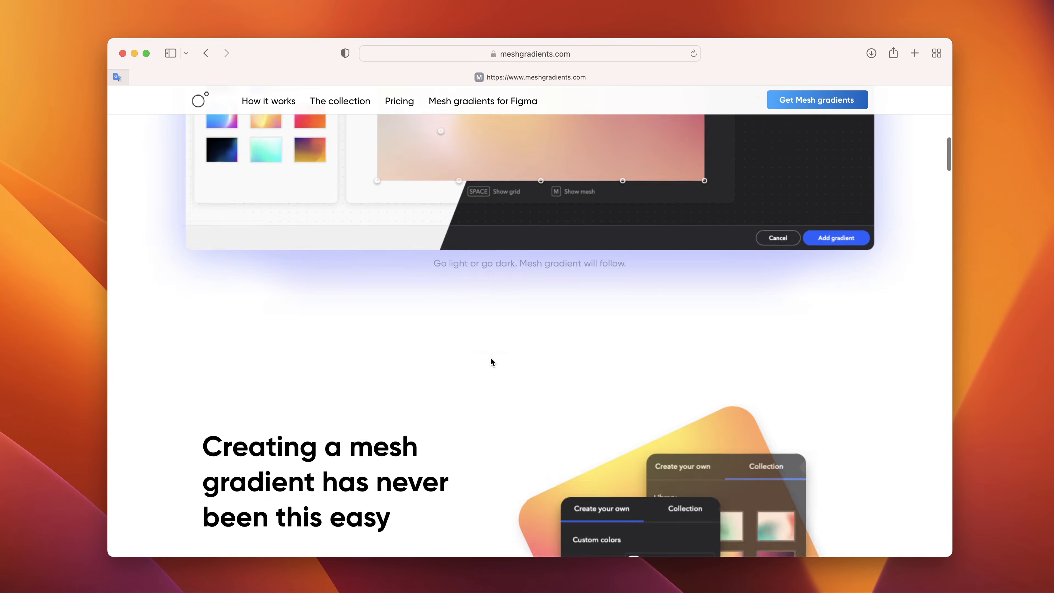
scroll(489, 360, "up", 7)
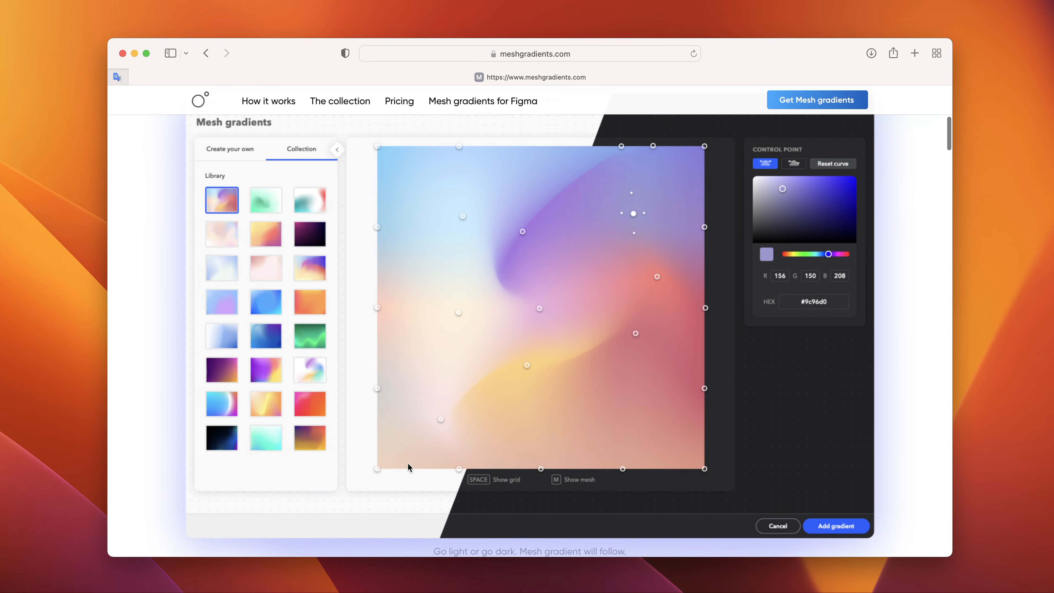
scroll(460, 471, "down", 10)
scroll(444, 437, "up", 3)
scroll(444, 454, "down", 5)
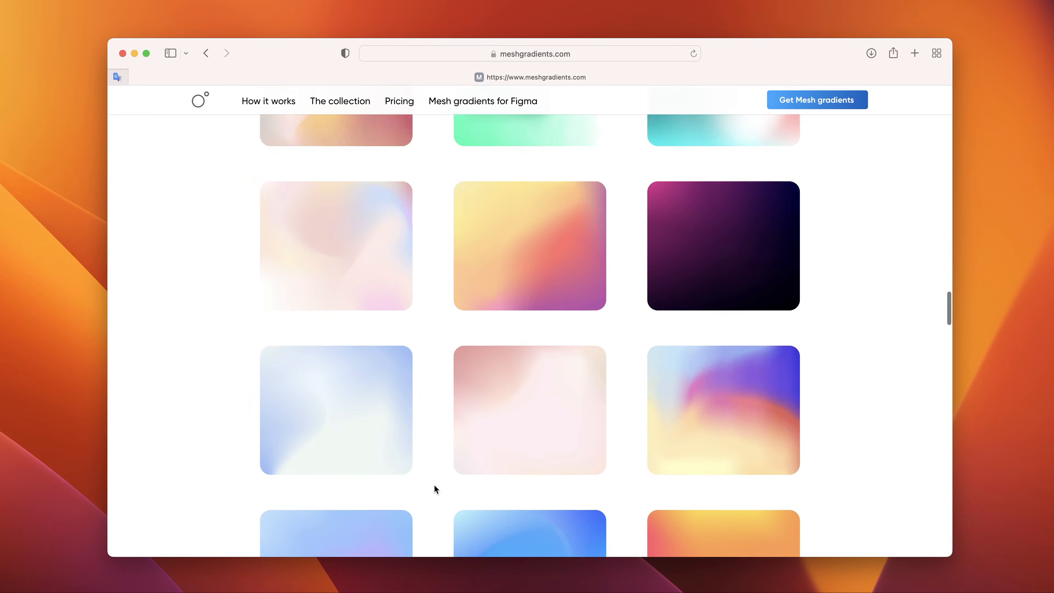
scroll(433, 484, "down", 20)
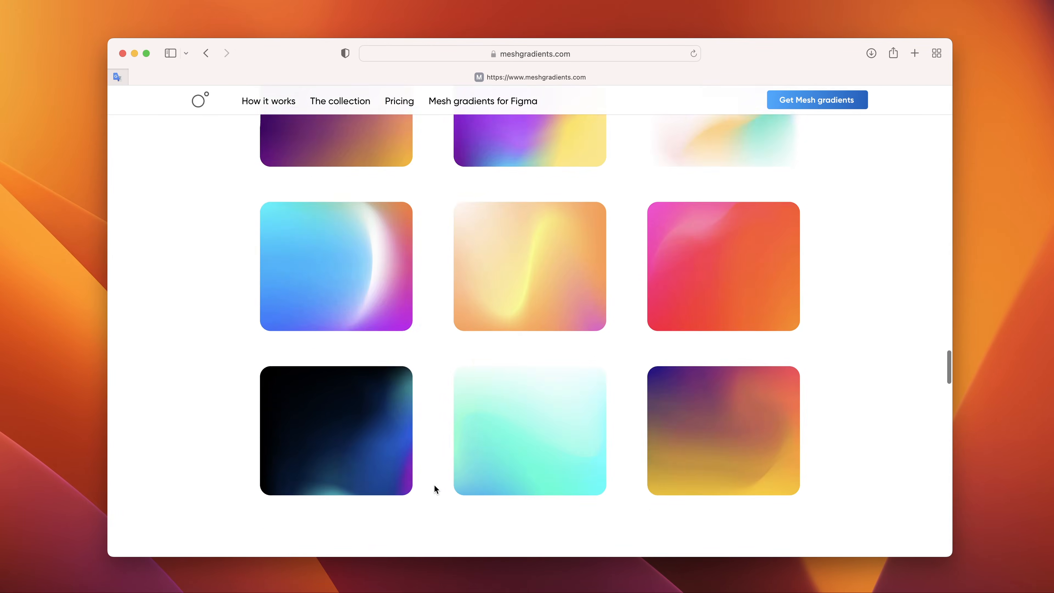
scroll(434, 486, "down", 6)
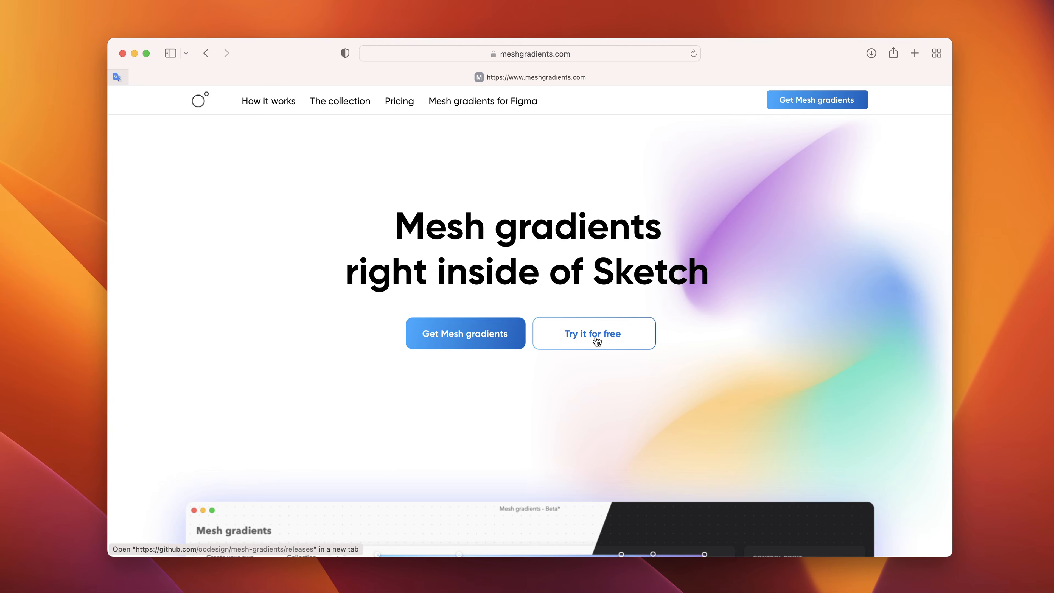
left_click(596, 338)
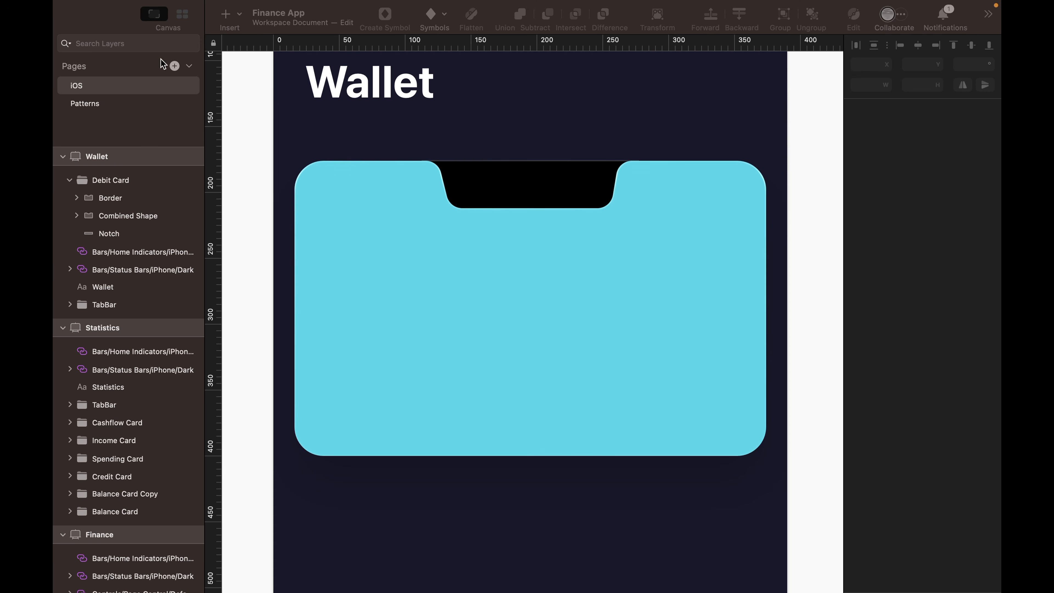
- Switch to Sketch and check in the plugin preferences that the Mesh gradients plugin is enabled
left_click(174, 2)
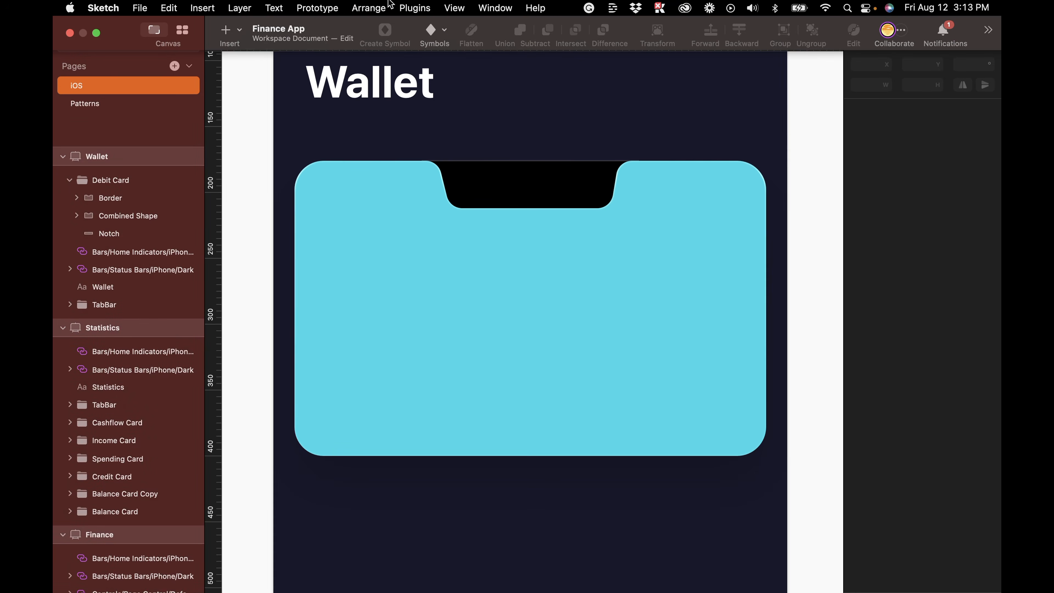
left_click(409, 8)
mouse_move(418, 28)
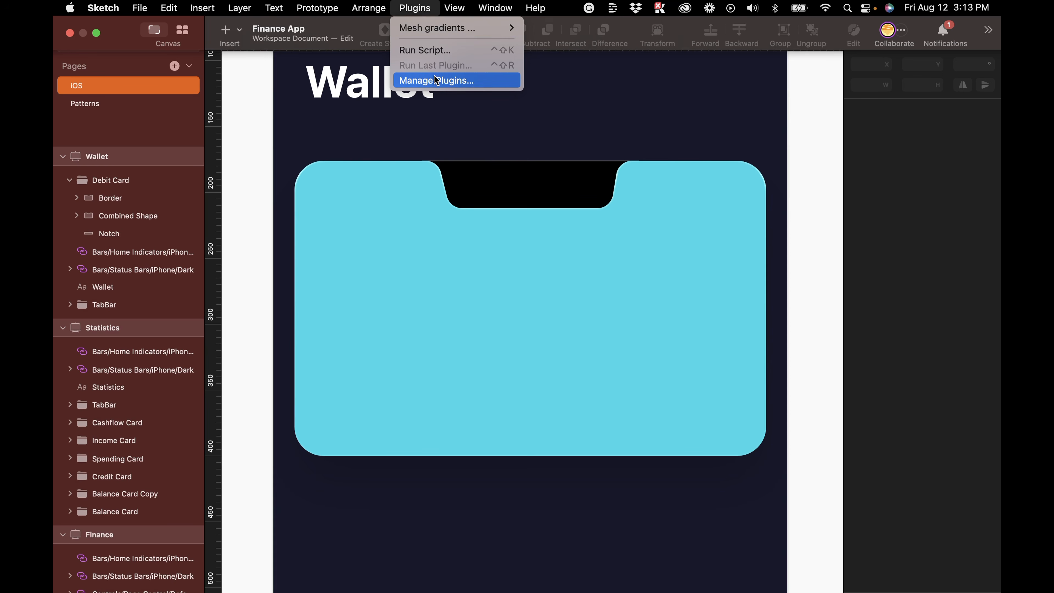
left_click(422, 80)
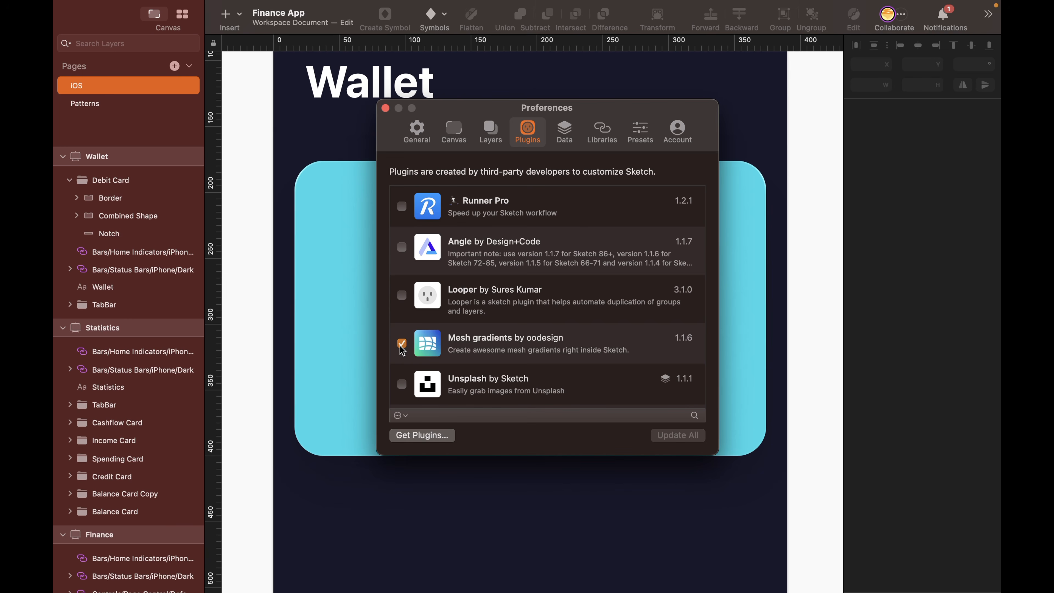
key("super+w")
- Launch the Mesh gradients plugin and continue its trial
left_click(425, 11)
mouse_move(477, 27)
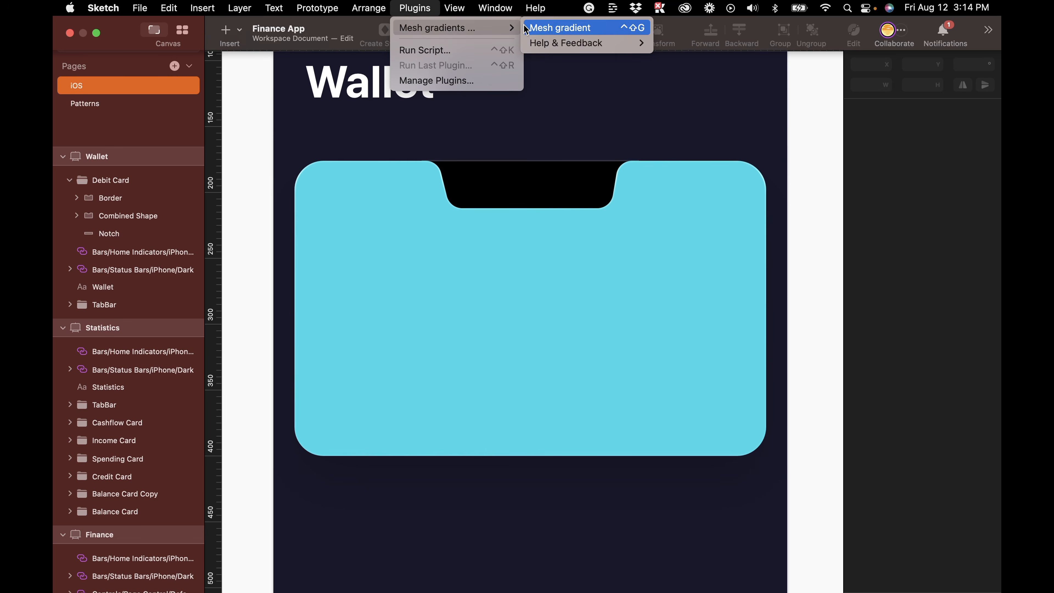
left_click(575, 29)
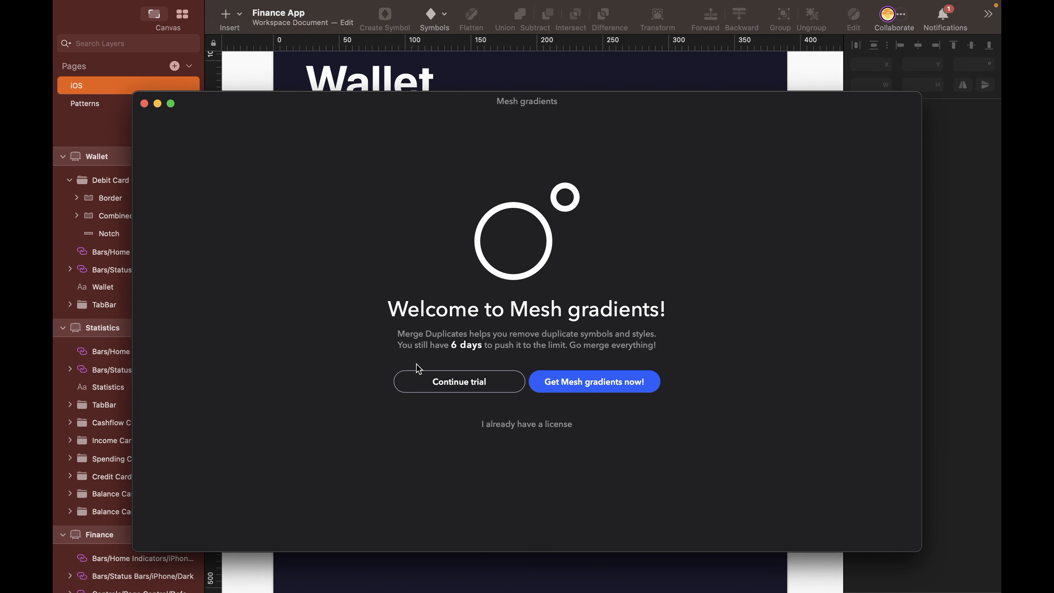
left_click(419, 373)
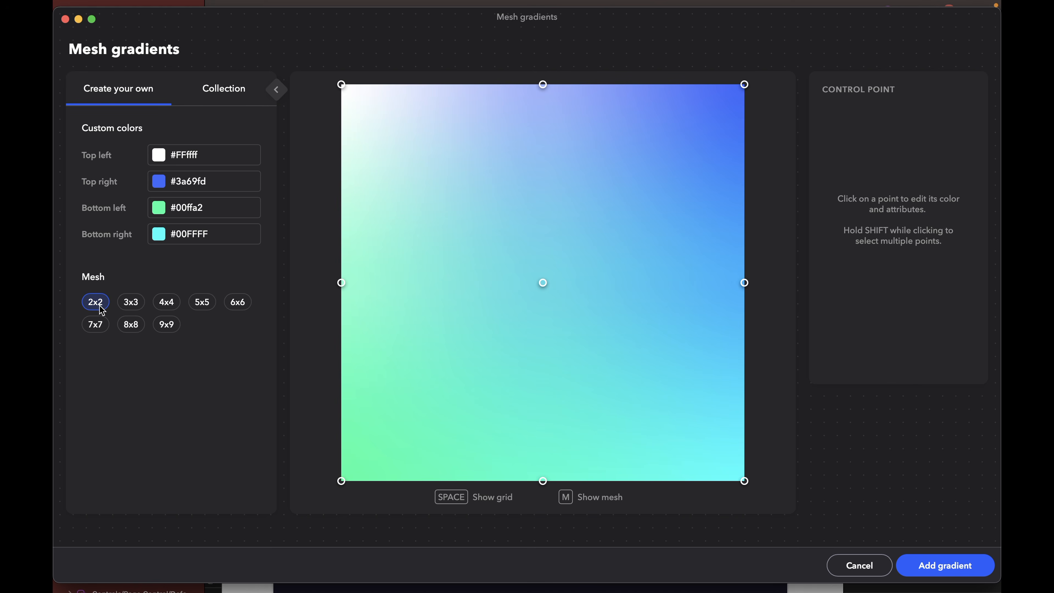
- Set the mesh to 4x4 and recolor three inner control points yellow, orange and pink #ff375f
left_click(166, 306)
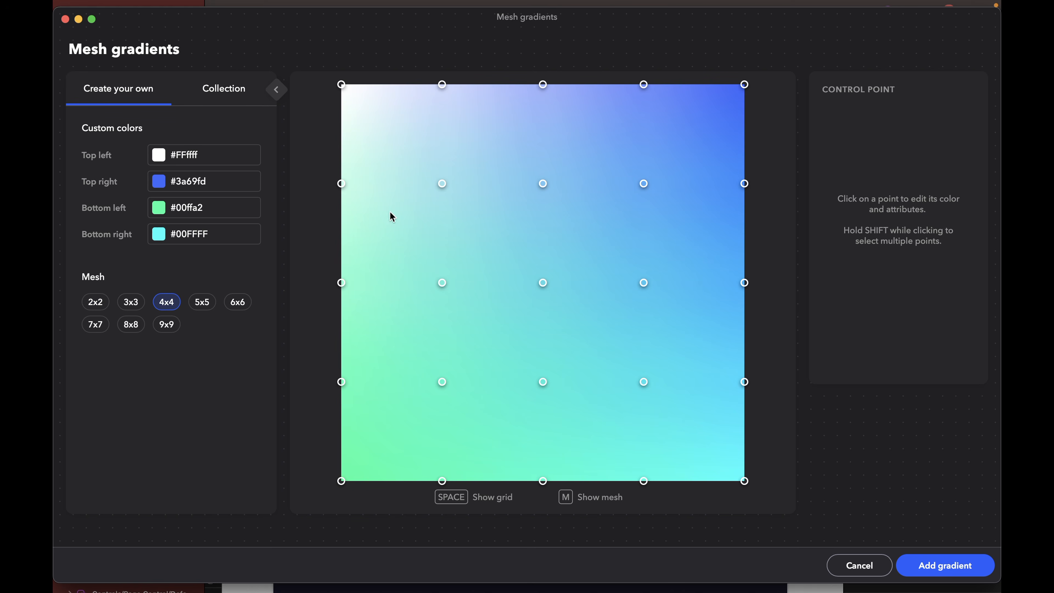
left_click(442, 183)
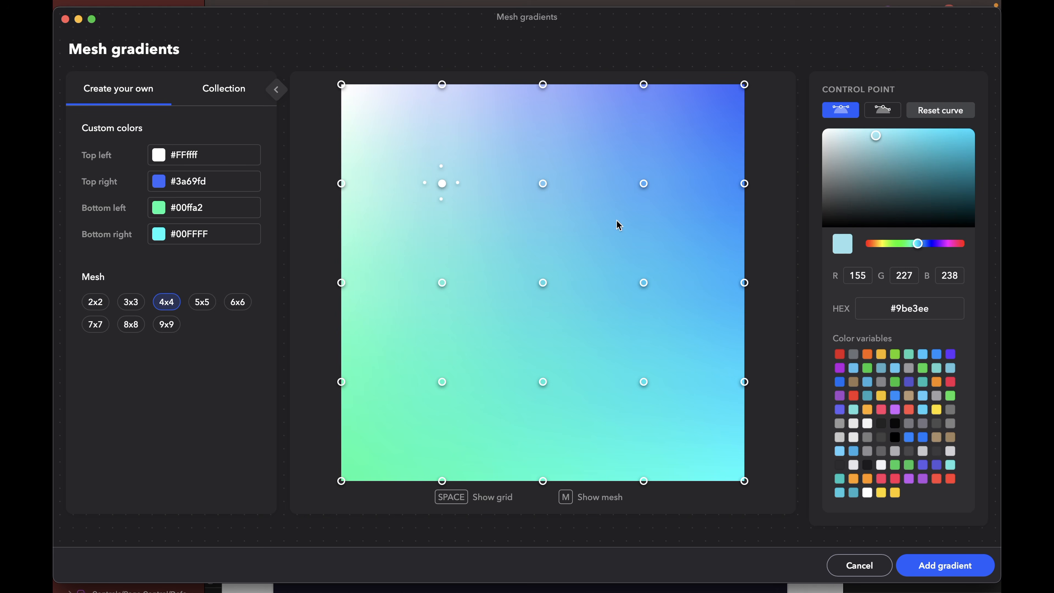
left_click(920, 163)
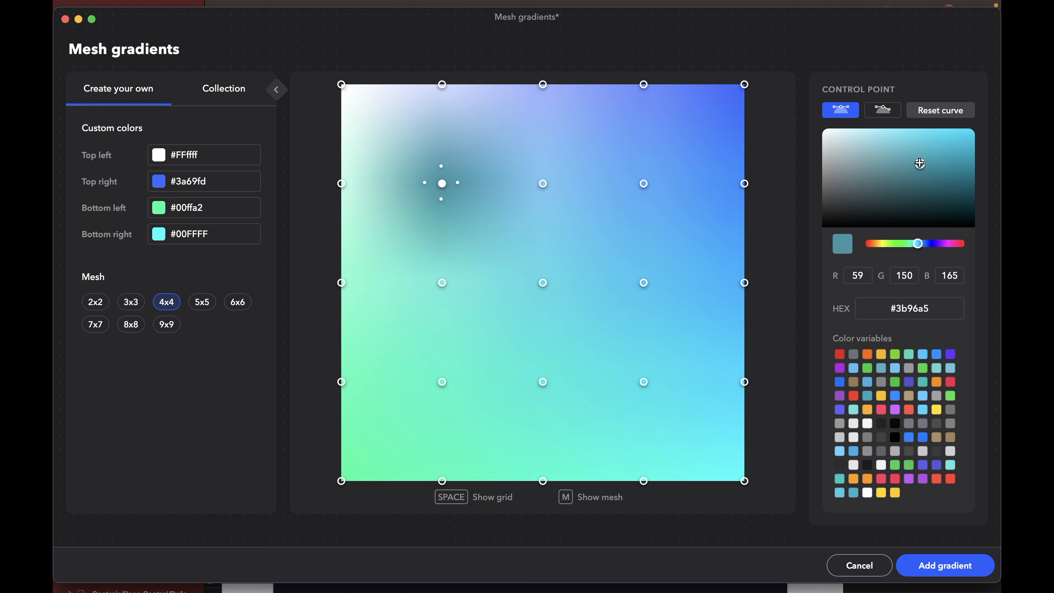
left_click(925, 378)
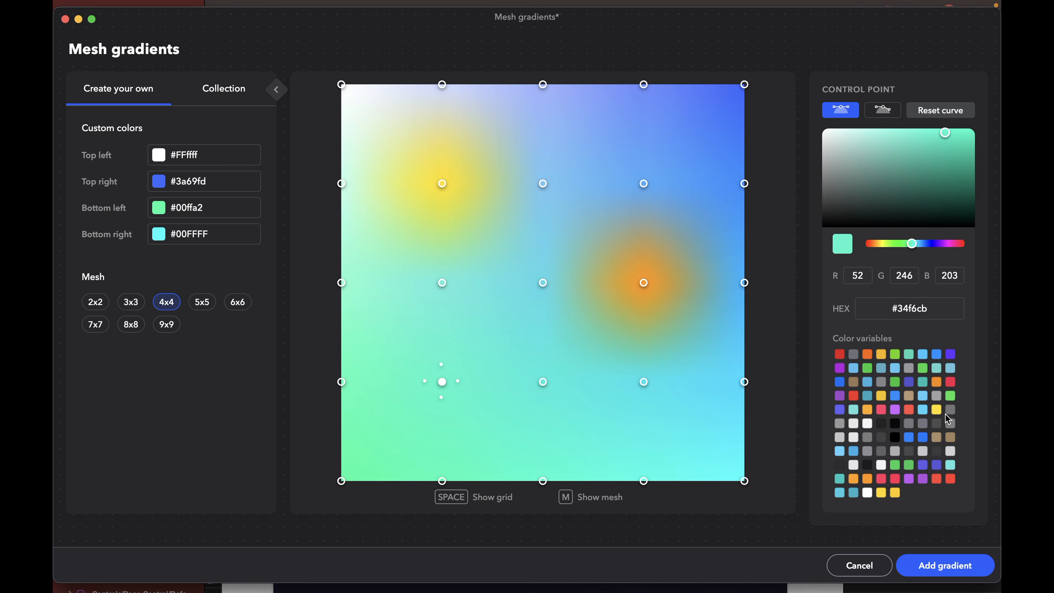
left_click(895, 479)
left_click(929, 310)
- Bend the pink control point's curve handles, first mirrored and then independently, to distort its color blob
left_click(850, 111)
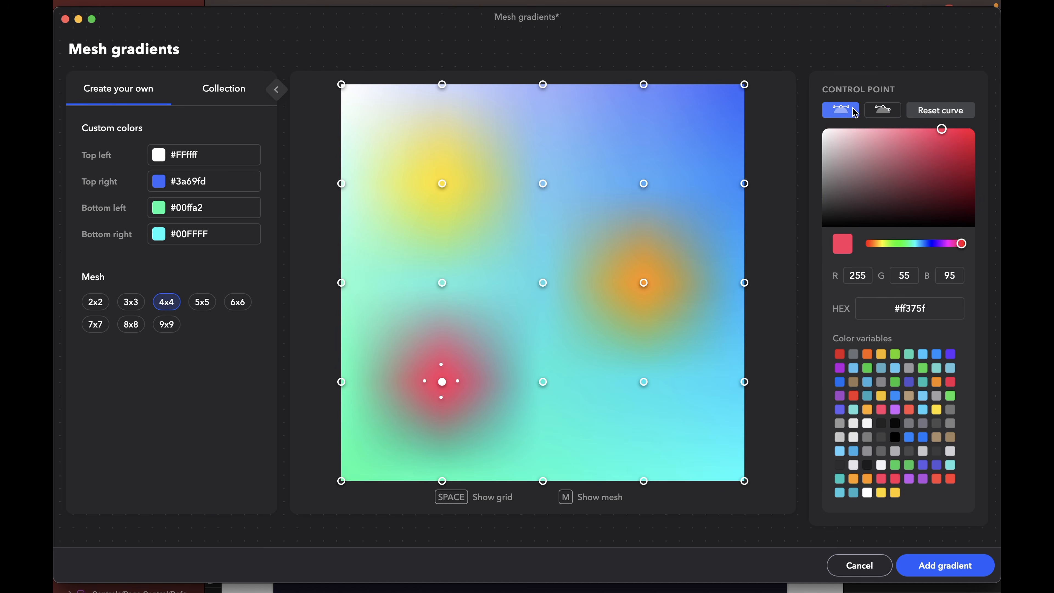
left_click_drag(457, 381, 498, 332)
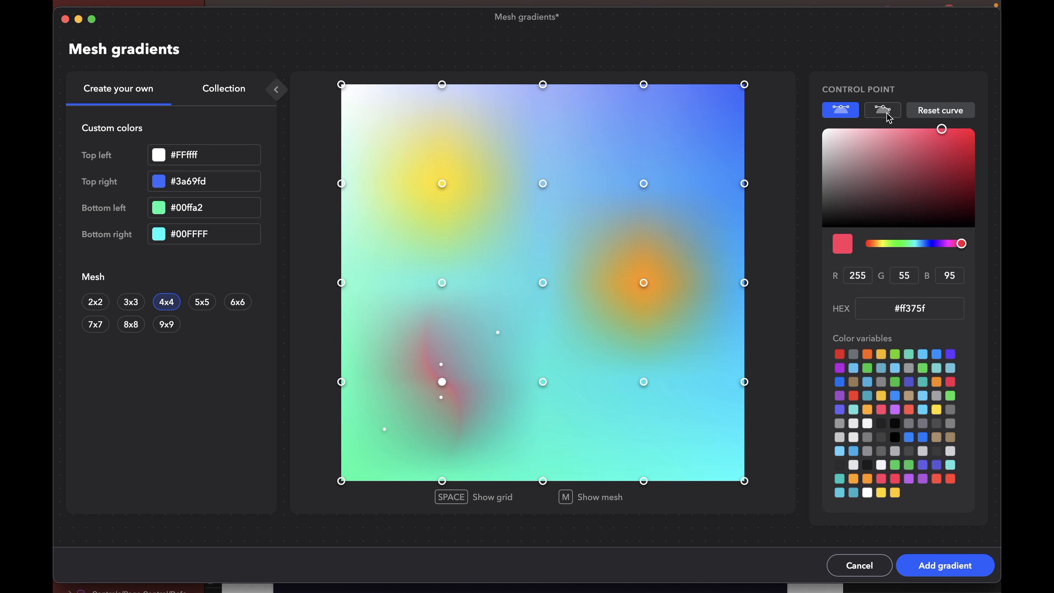
left_click(884, 110)
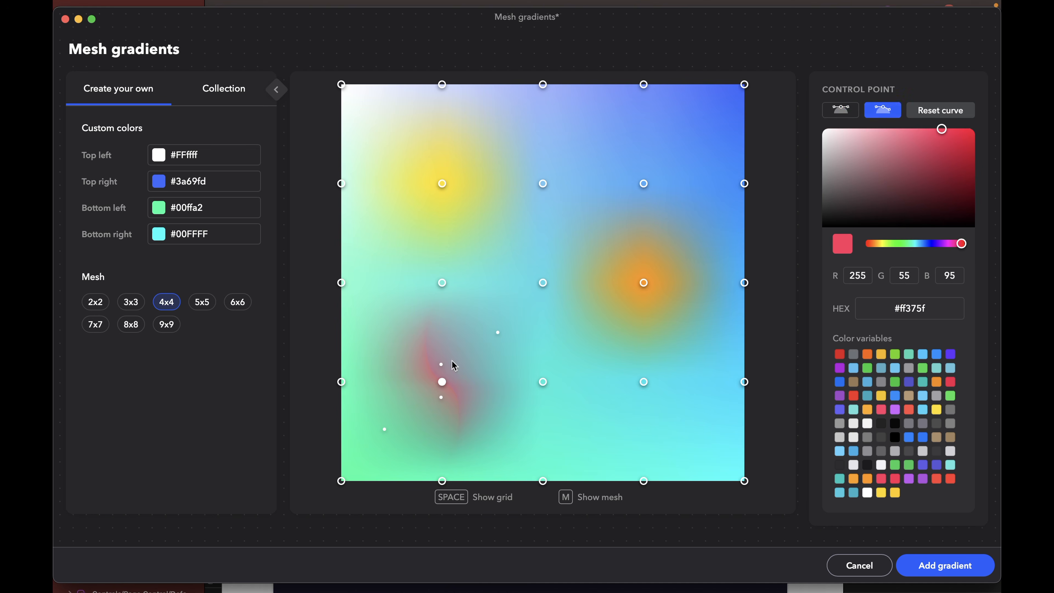
mouse_move(499, 332)
left_mouse_down()
mouse_move(520, 450)
mouse_move(437, 484)
mouse_move(316, 450)
mouse_move(467, 398)
mouse_move(313, 426)
mouse_move(287, 415)
mouse_move(513, 238)
mouse_move(628, 431)
mouse_move(469, 444)
left_mouse_up()
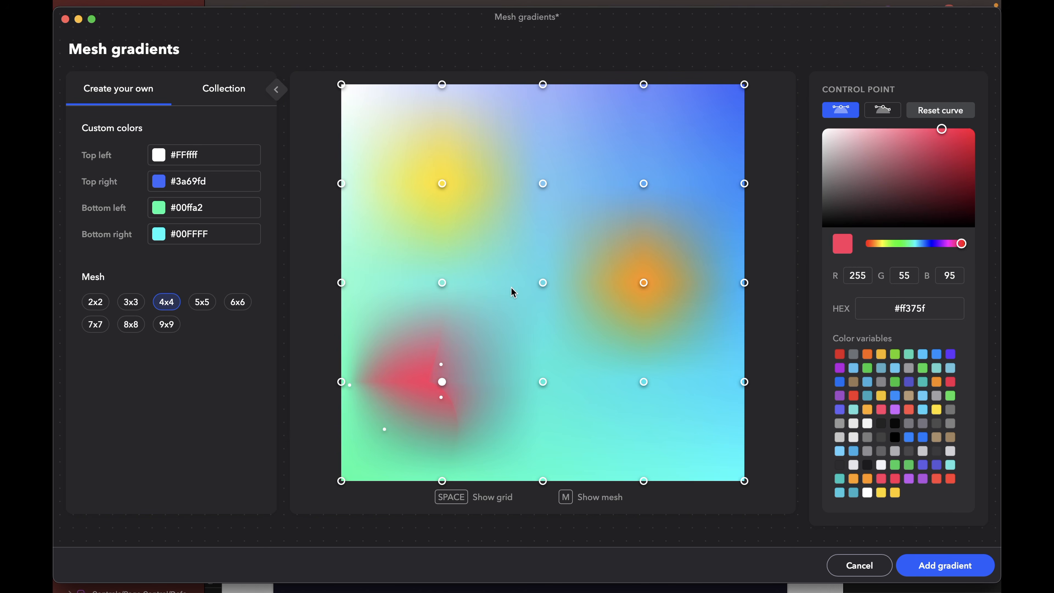
- Warp the 4x4 mesh by bending the center point's curve and moving the upper middle and upper right inner points
left_click(543, 283)
left_click_drag(542, 265, 642, 251)
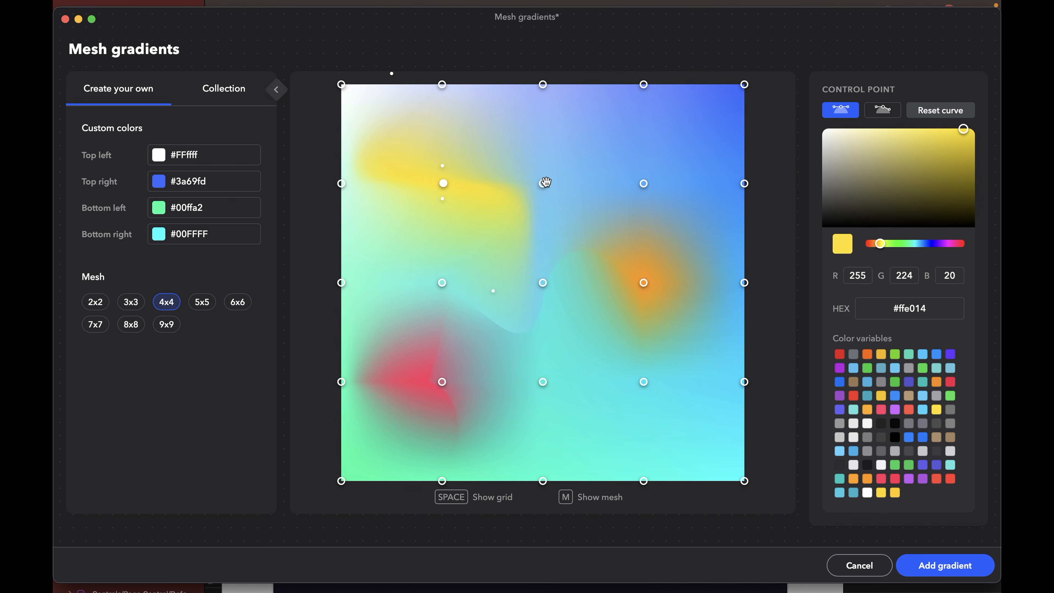
left_click_drag(544, 182, 542, 145)
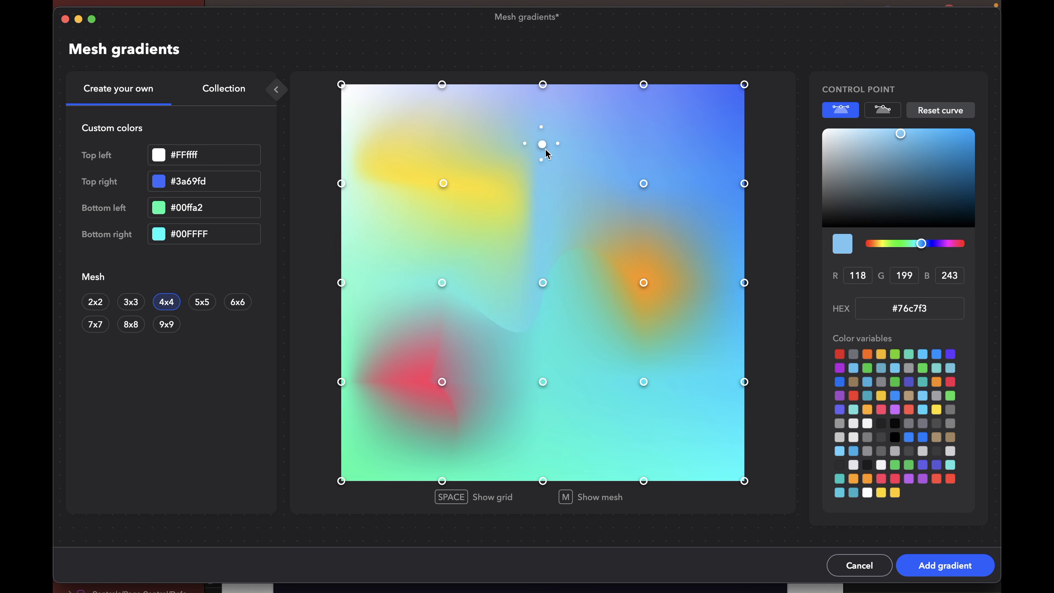
left_click_drag(643, 183, 571, 183)
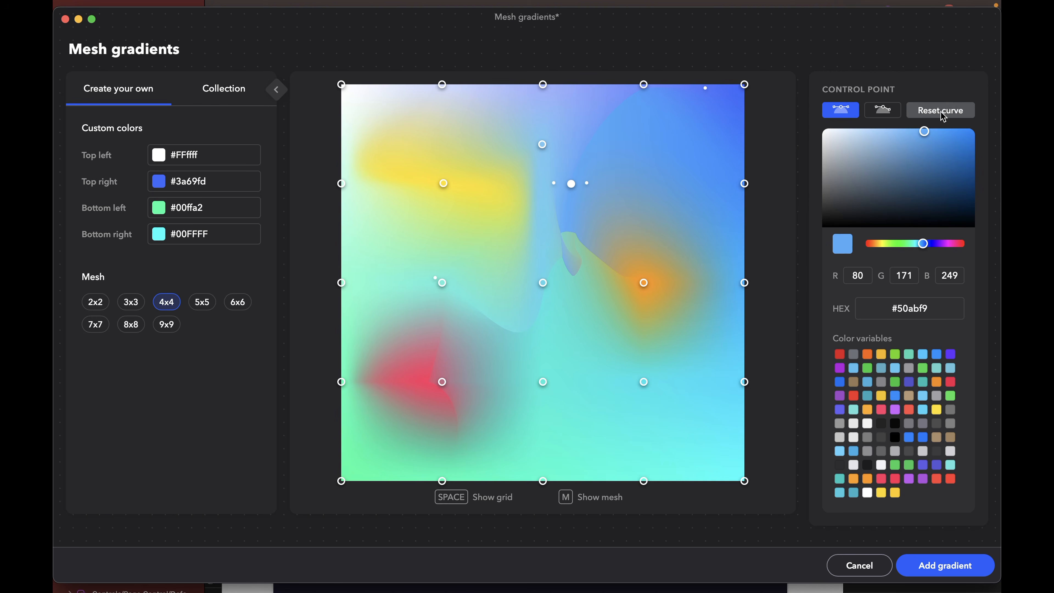
- Reset the mesh to 2x2 and recolor its center point light pink #ffb3bc
left_click(96, 302)
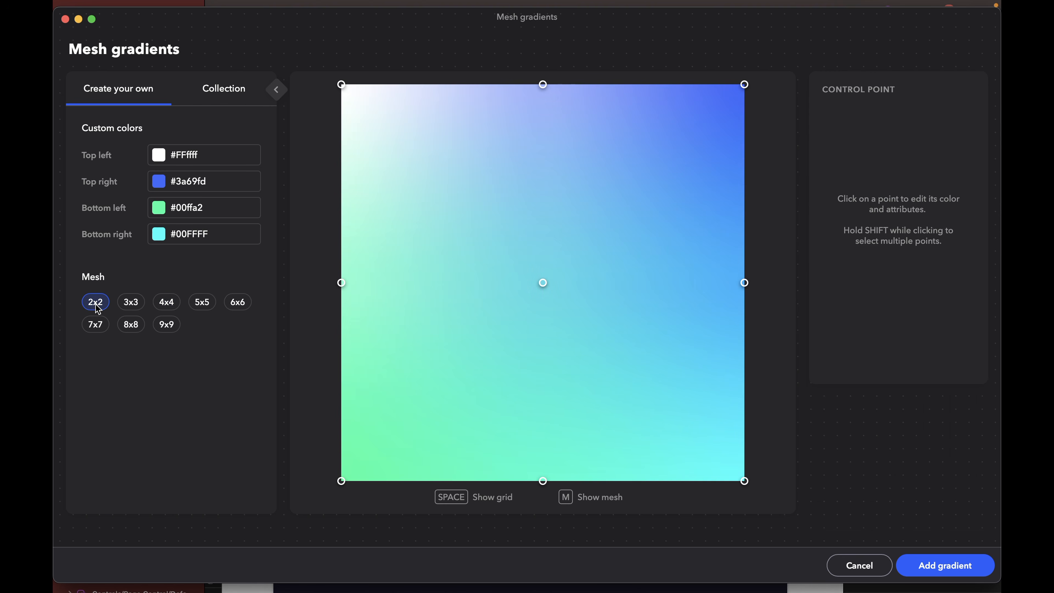
left_click(543, 282)
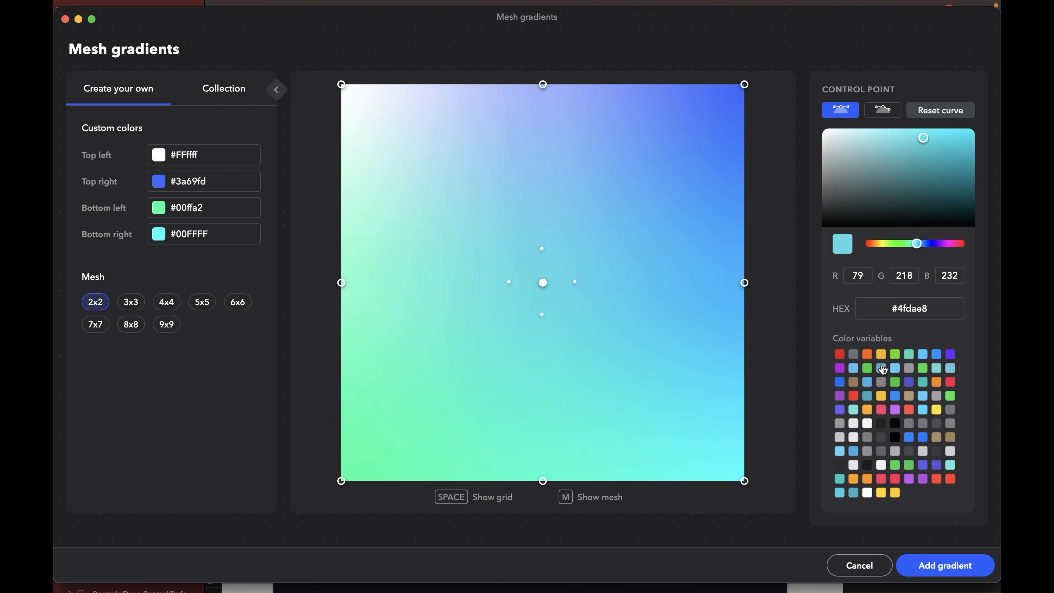
mouse_move(924, 143)
left_mouse_down()
mouse_move(866, 115)
mouse_move(868, 129)
left_mouse_up()
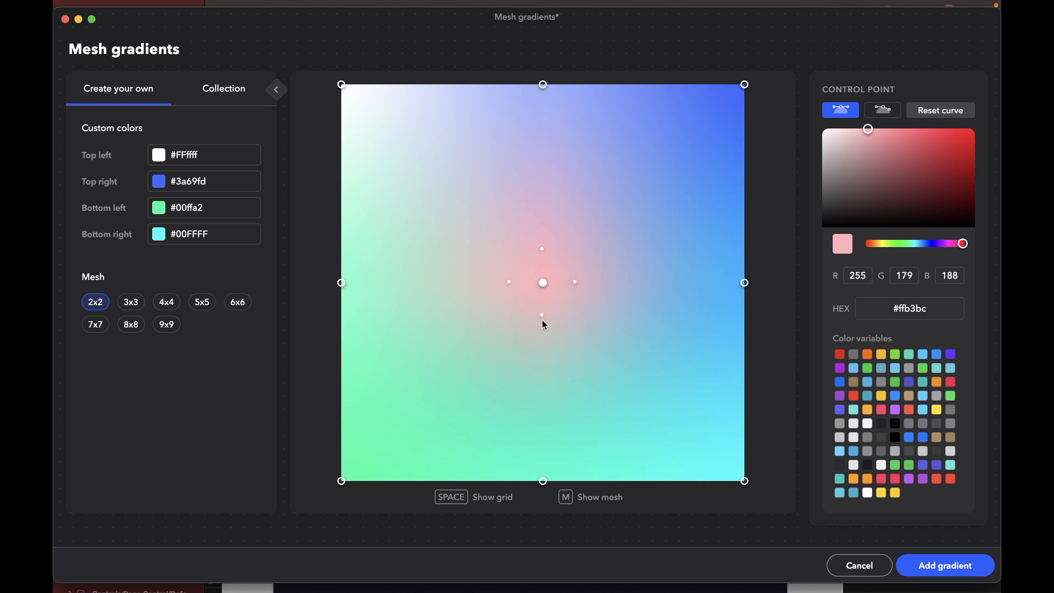
- Pull the center point's curve handles far outward, adjusting them independently, to warp the pink area into a flowing wave
left_click_drag(542, 314, 450, 145)
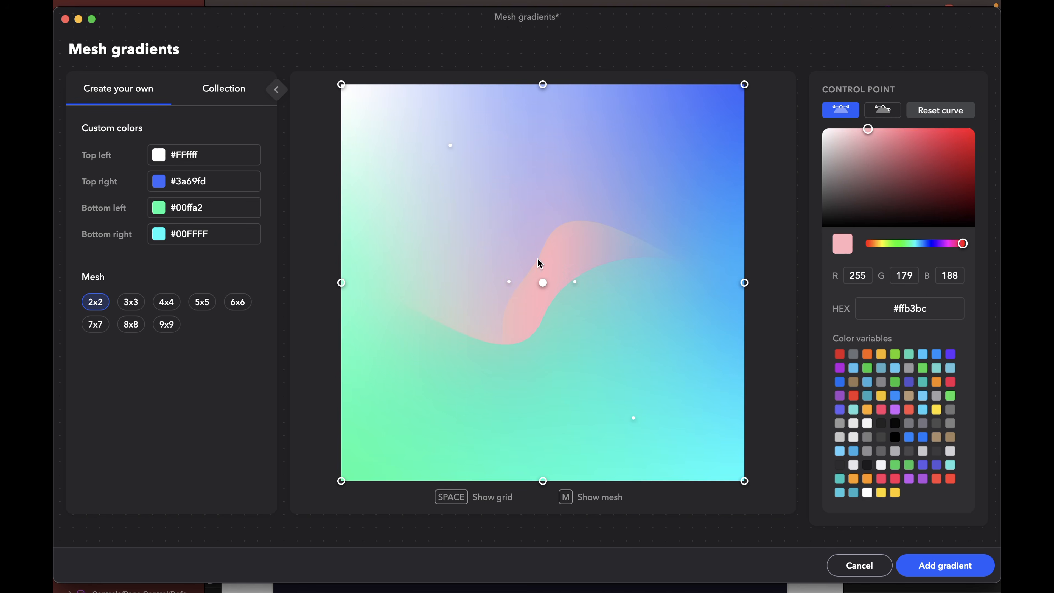
left_click(883, 111)
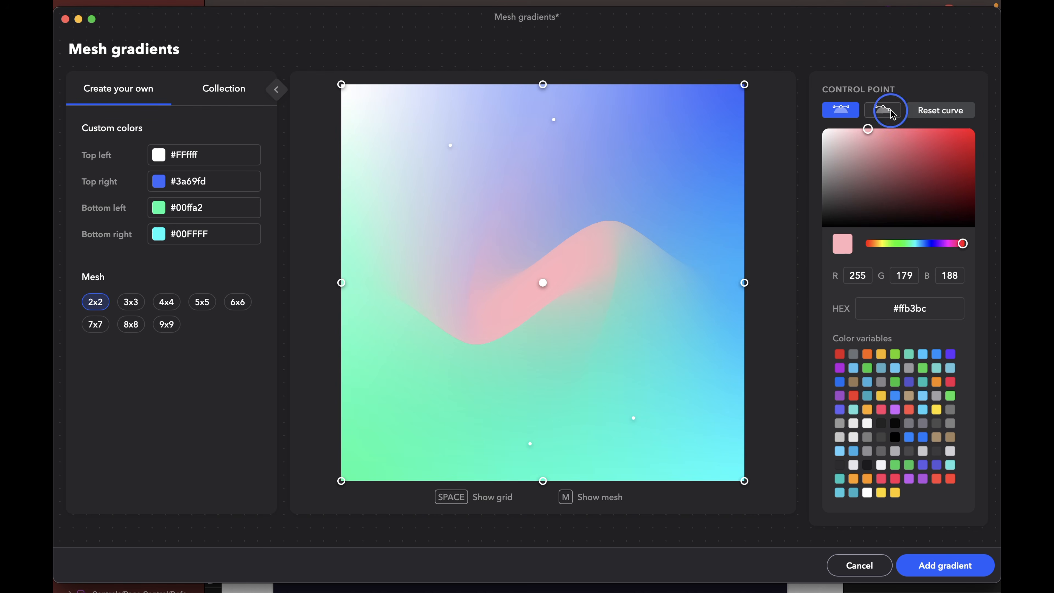
left_click(884, 110)
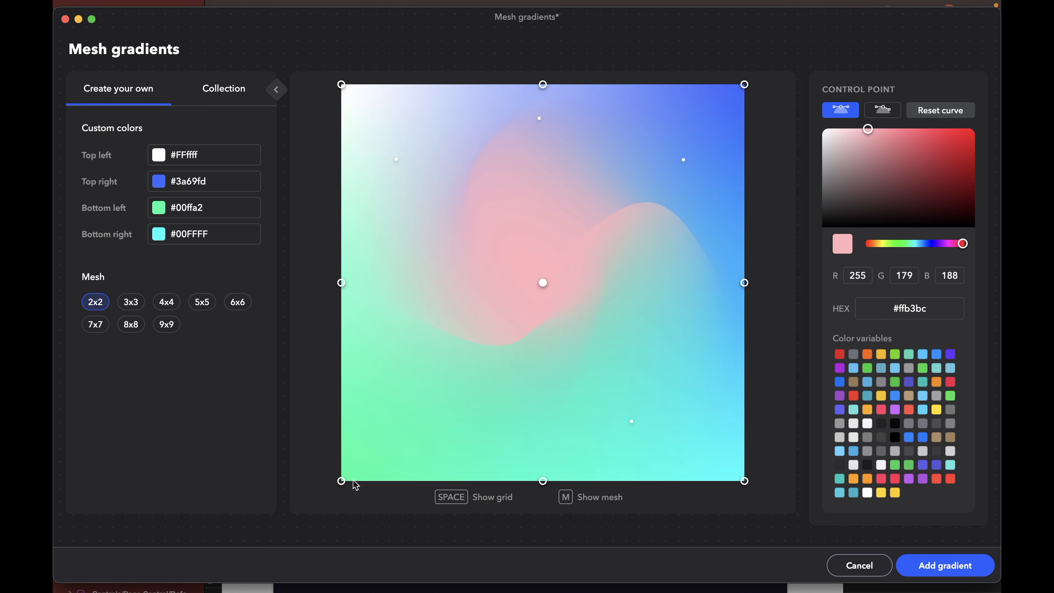
- Darken the mesh's two lower corner points to near-black and recolor the lower middle point periwinkle blue
left_click(341, 481)
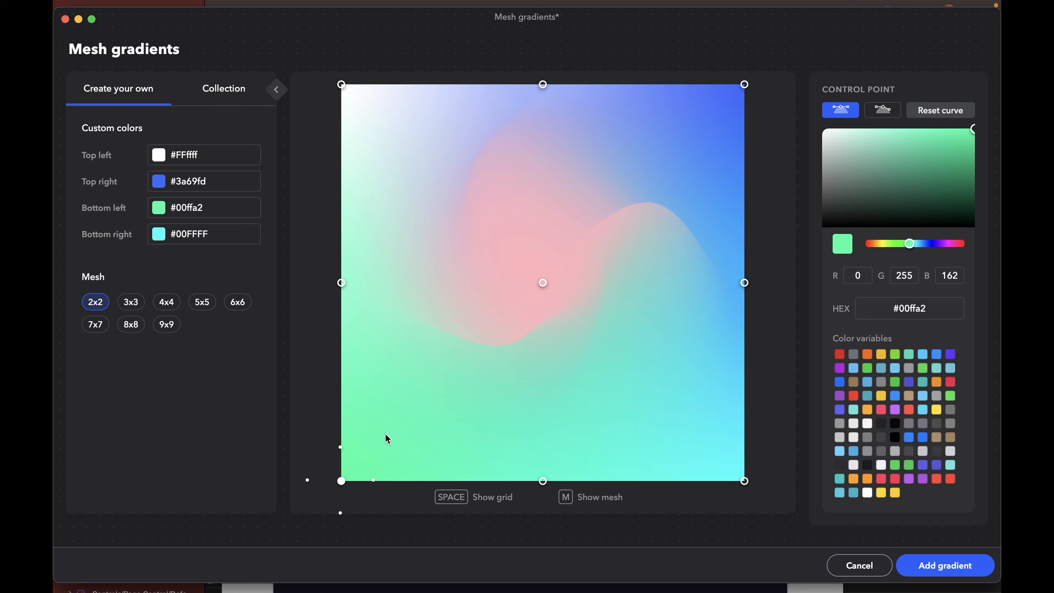
left_click_drag(973, 130, 884, 210)
left_click(744, 481)
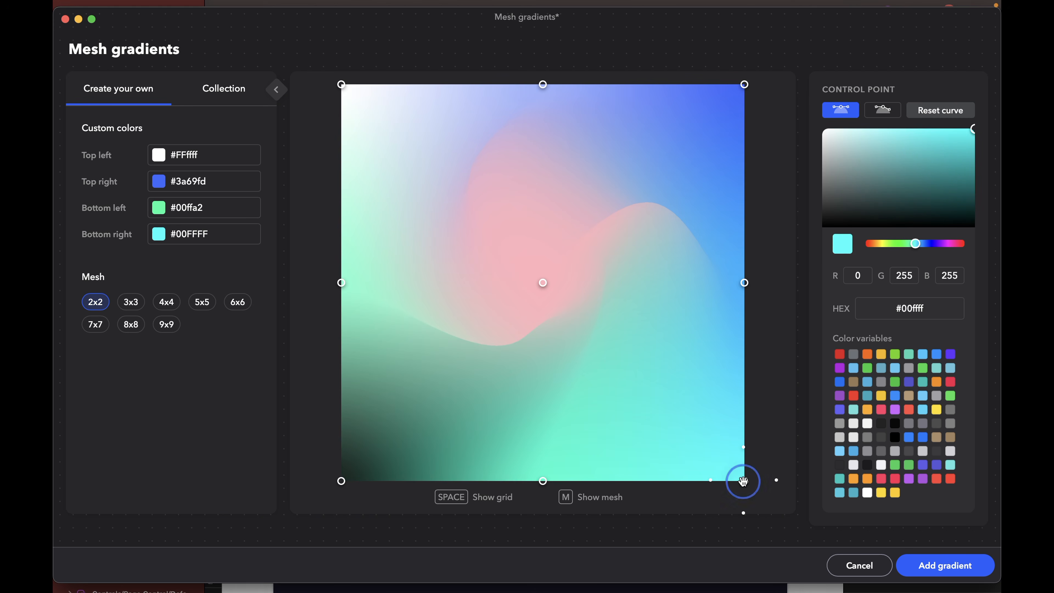
left_click_drag(957, 152, 955, 213)
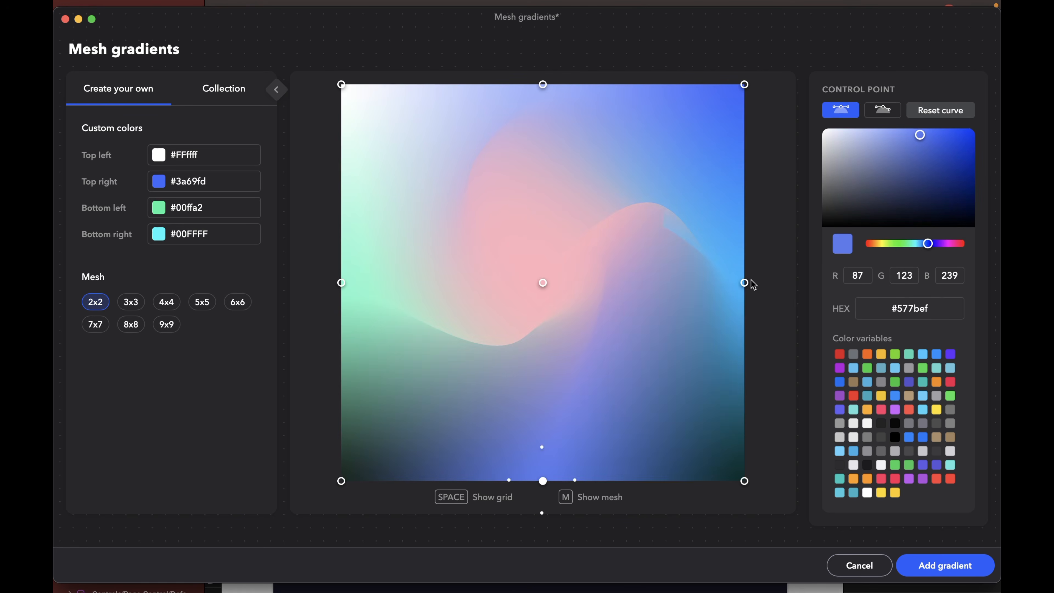
- Stretch the right edge point's curve handle toward the center and move the right, lower and left edge points outside the gradient square
left_click(744, 282)
left_click_drag(711, 282, 510, 281)
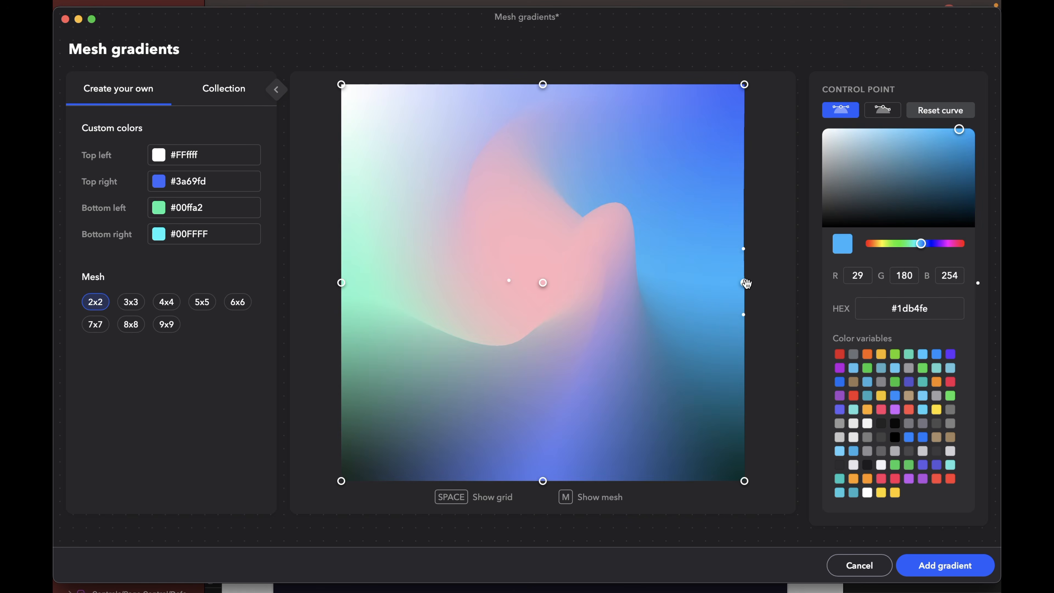
left_click_drag(744, 282, 782, 158)
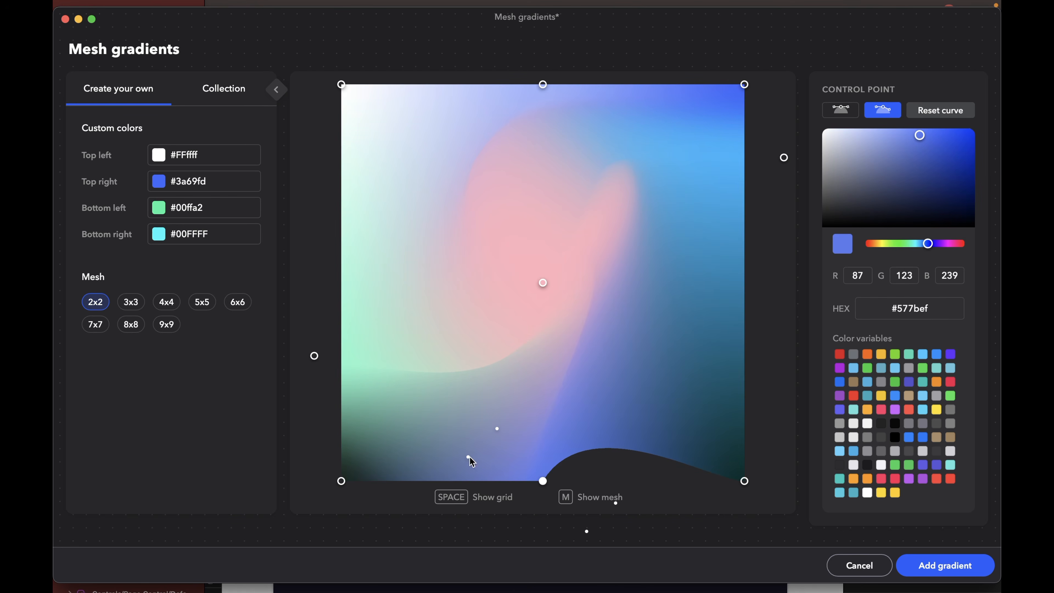
mouse_move(471, 458)
left_mouse_down()
mouse_move(508, 393)
mouse_move(538, 429)
mouse_move(469, 444)
left_mouse_up()
left_click_drag(542, 481, 664, 488)
left_click(324, 414)
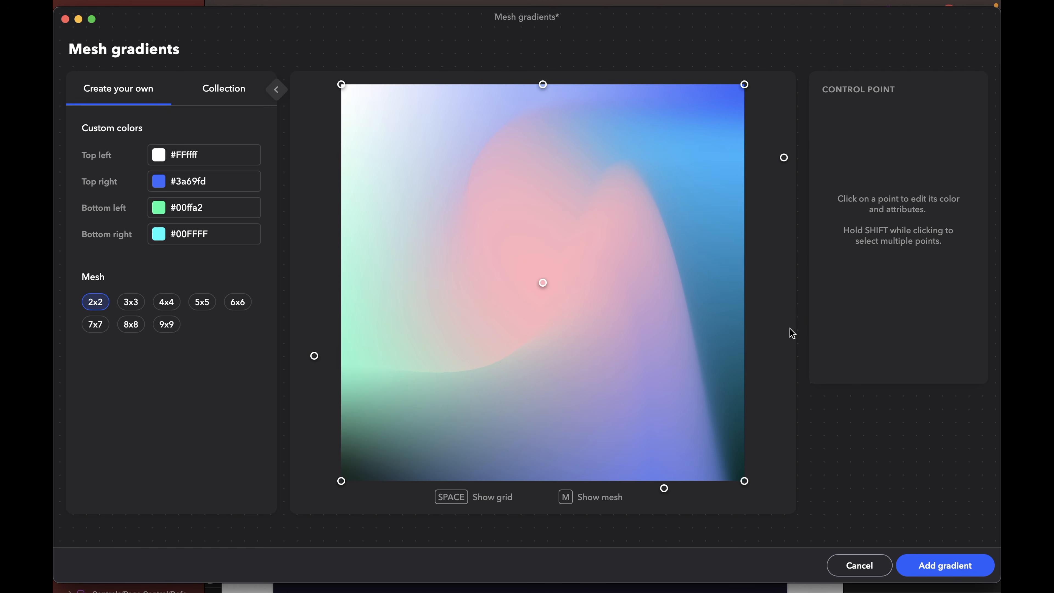
- Add the custom mesh gradient to the document and place it beside the Wallet artboard
left_click(970, 563)
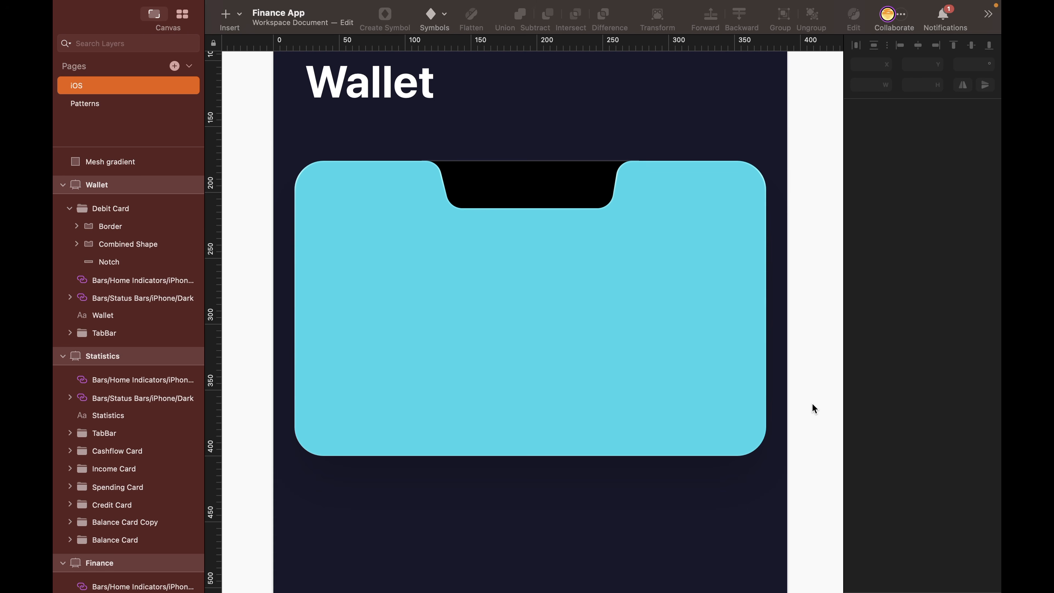
key("super+1")
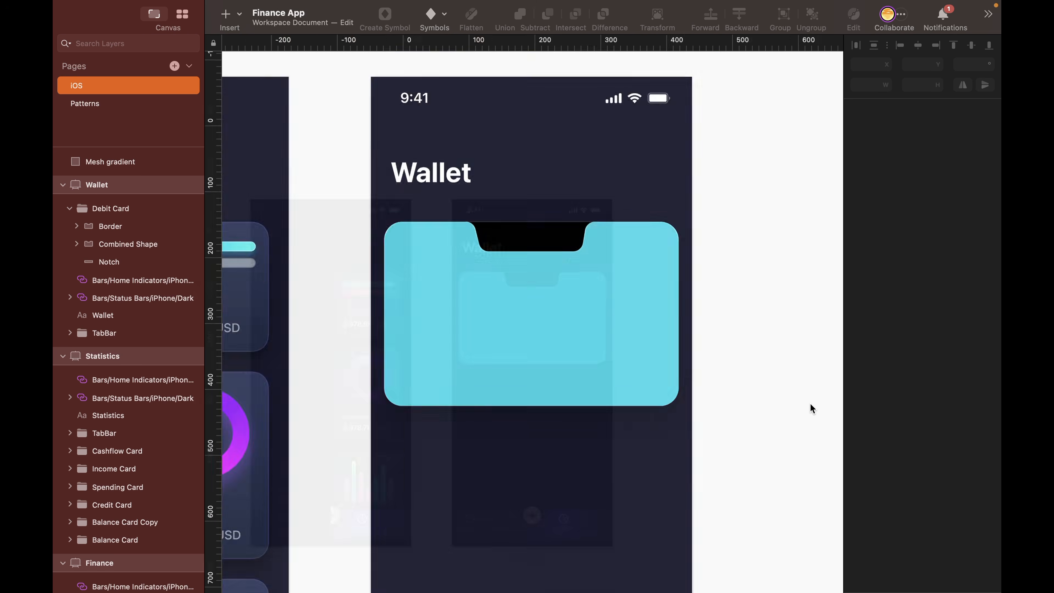
left_click(398, 394)
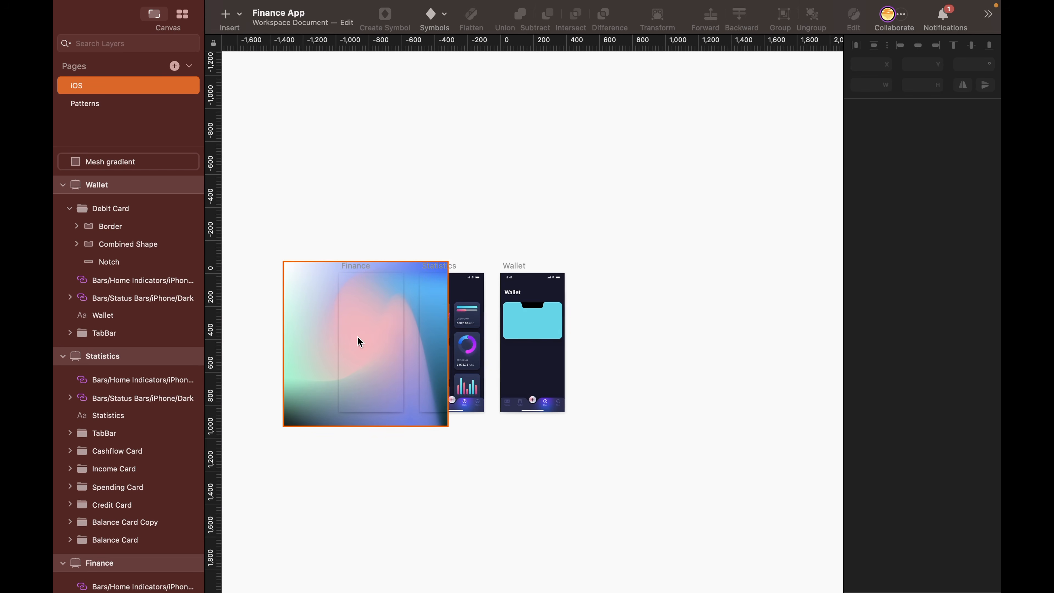
left_click(395, 398)
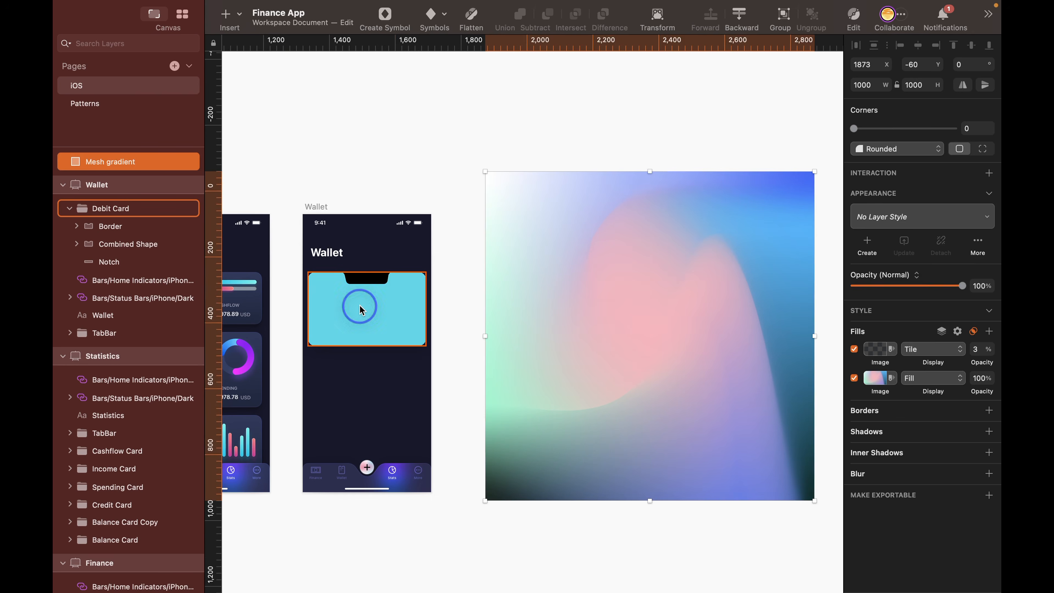
- Turn the Combined Shape of the debit card into a mask for the layers above it
double_click(359, 308)
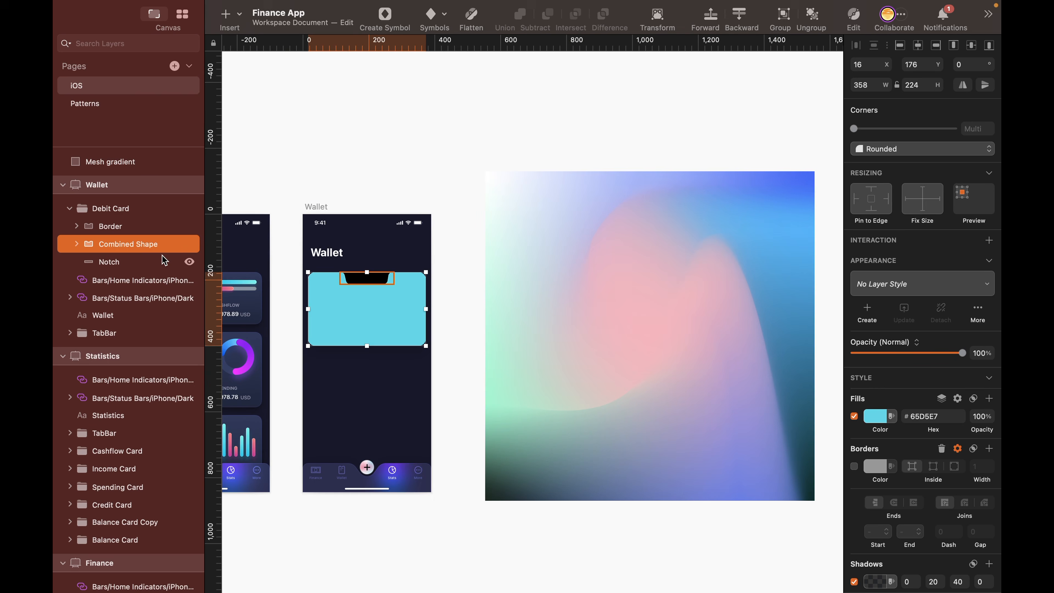
right_click(137, 240)
left_click(182, 563)
- Move the mesh gradient onto the Wallet artboard and nest it in the Debit Card group between Border and Combined Shape
left_click(701, 369)
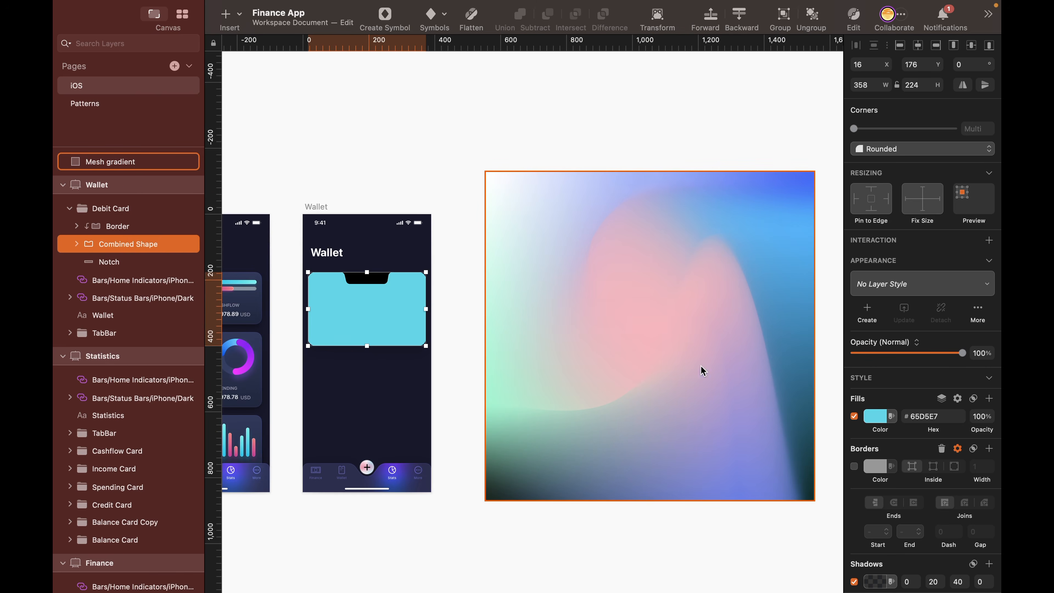
left_click_drag(732, 373, 418, 312)
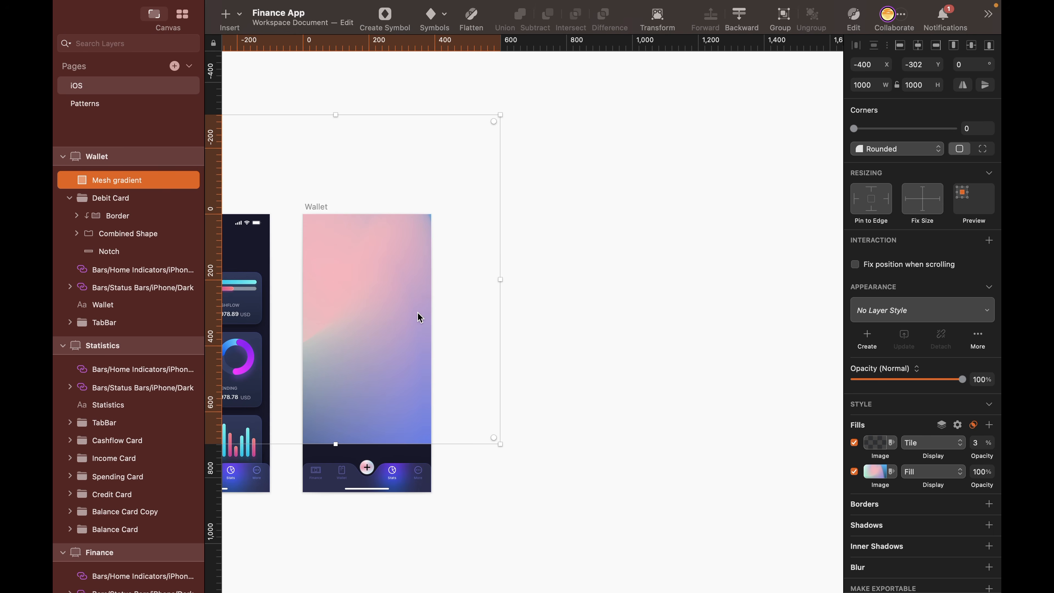
left_click_drag(150, 182, 148, 210)
scroll(589, 336, "left", 5)
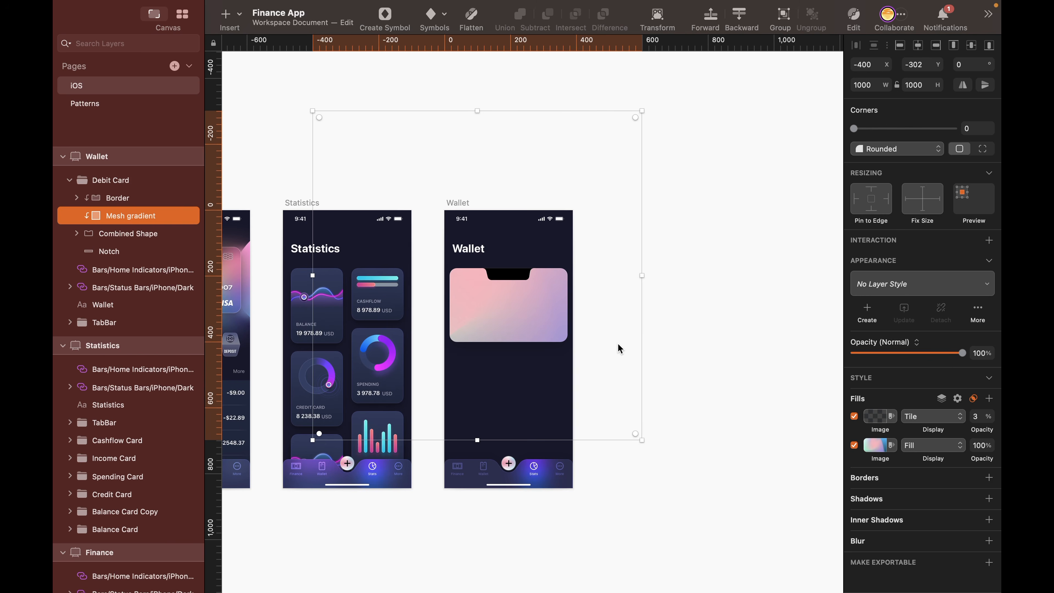
- Scale the mesh gradient from its center to 600 px wide and adjust how it sits behind the card mask
key("super+k")
left_click(924, 86)
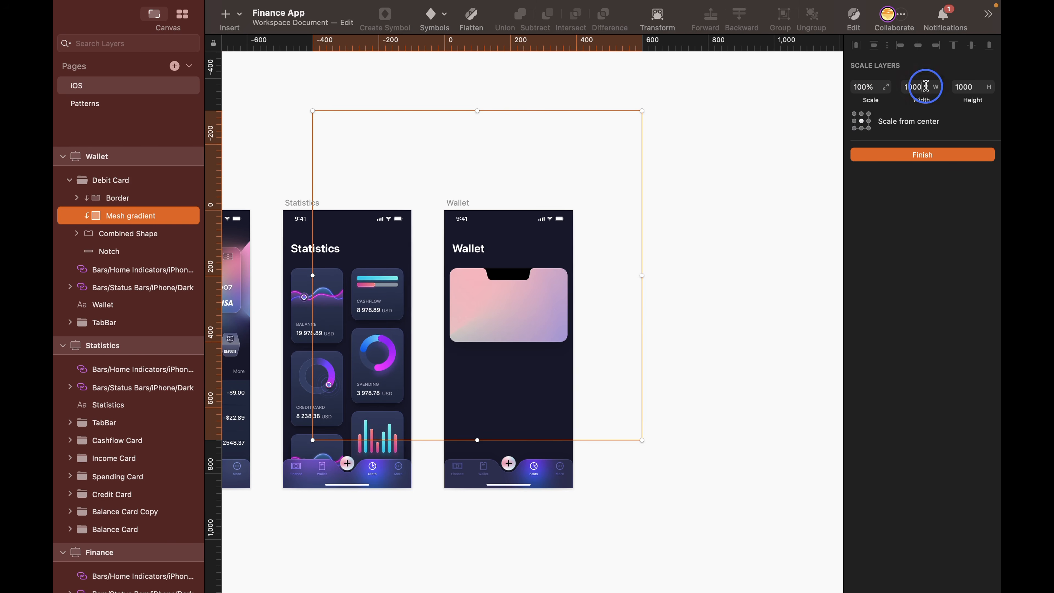
type("60")
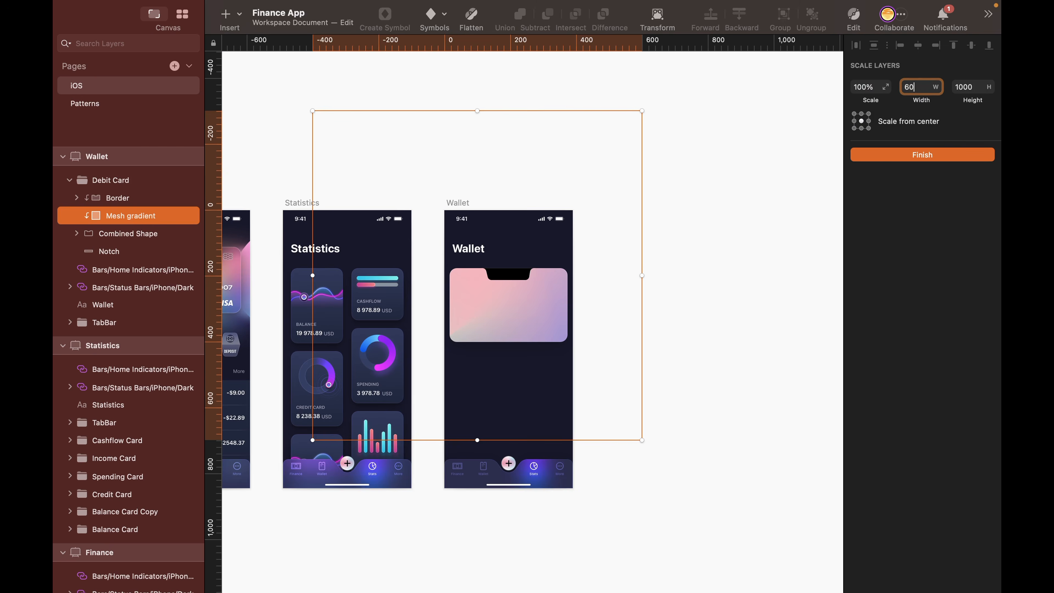
key("Return")
key("super+2")
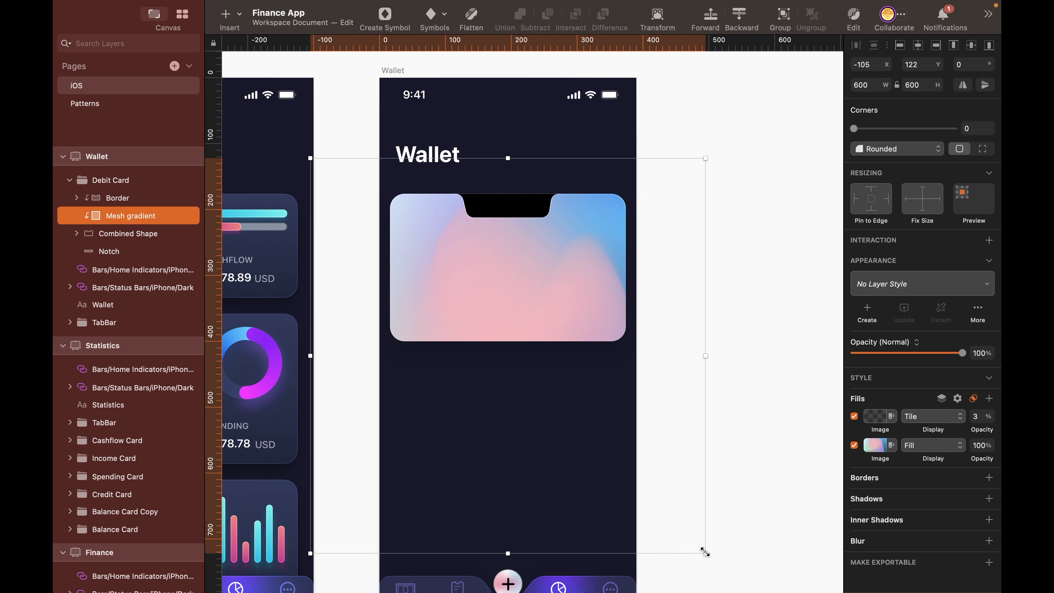
left_click_drag(705, 552, 572, 365)
left_click(719, 280)
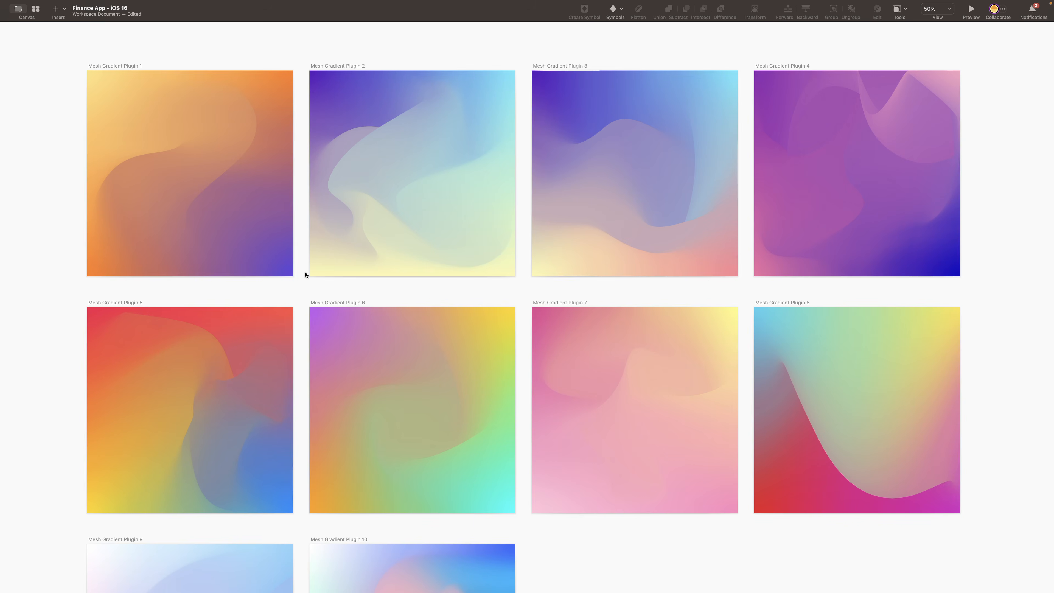
- Choose the ready-made Mesh Gradient 5 from the sample gradients and position its image inside the debit card mask
scroll(304, 274, "down", 5)
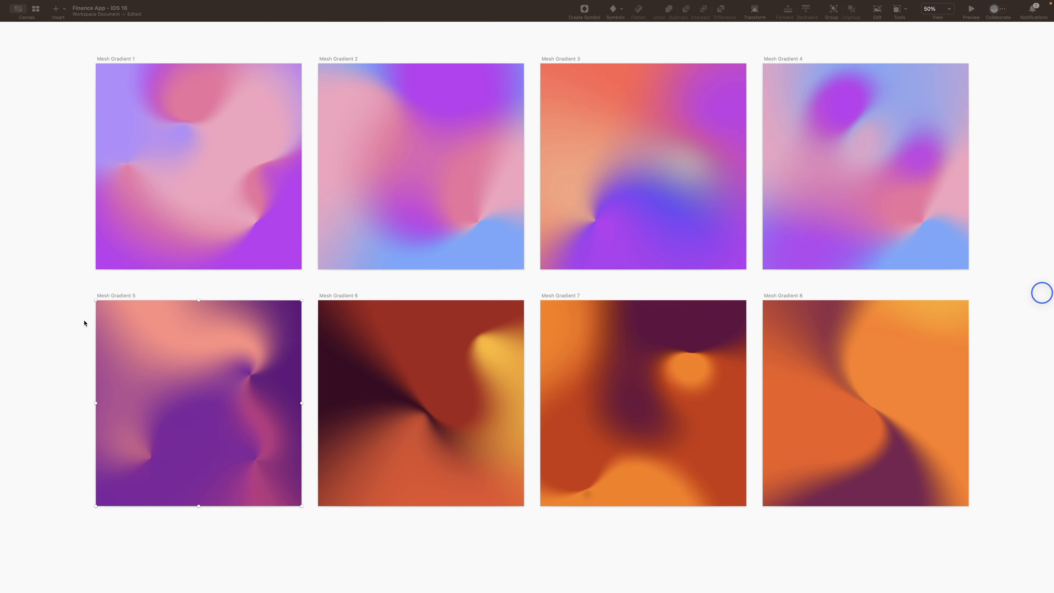
left_click(122, 298)
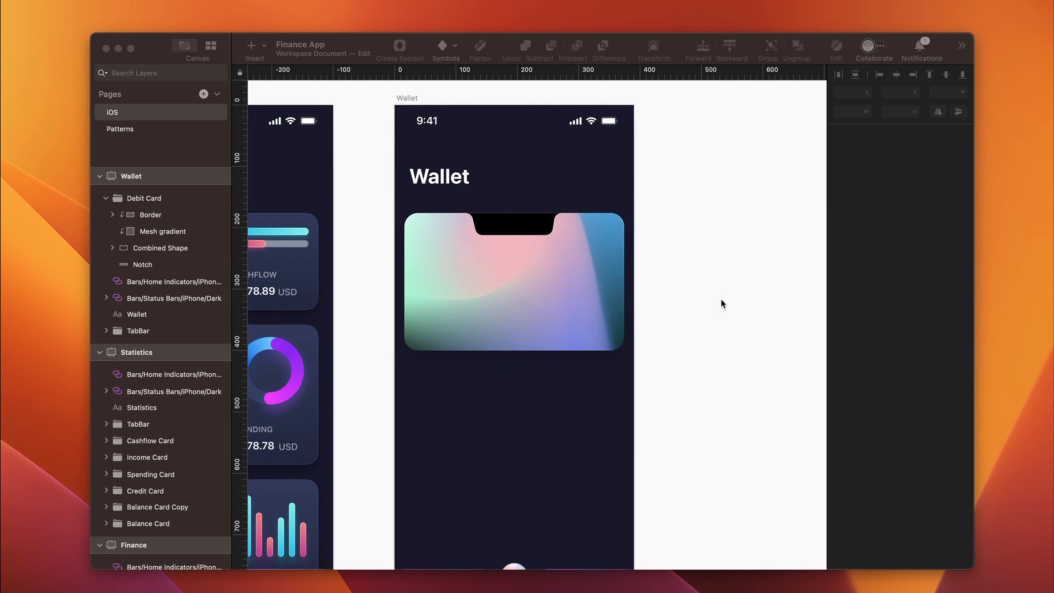
left_click_drag(720, 298, 569, 358)
- Rotate the mesh-gradient-5 image to 90°
left_click(944, 90)
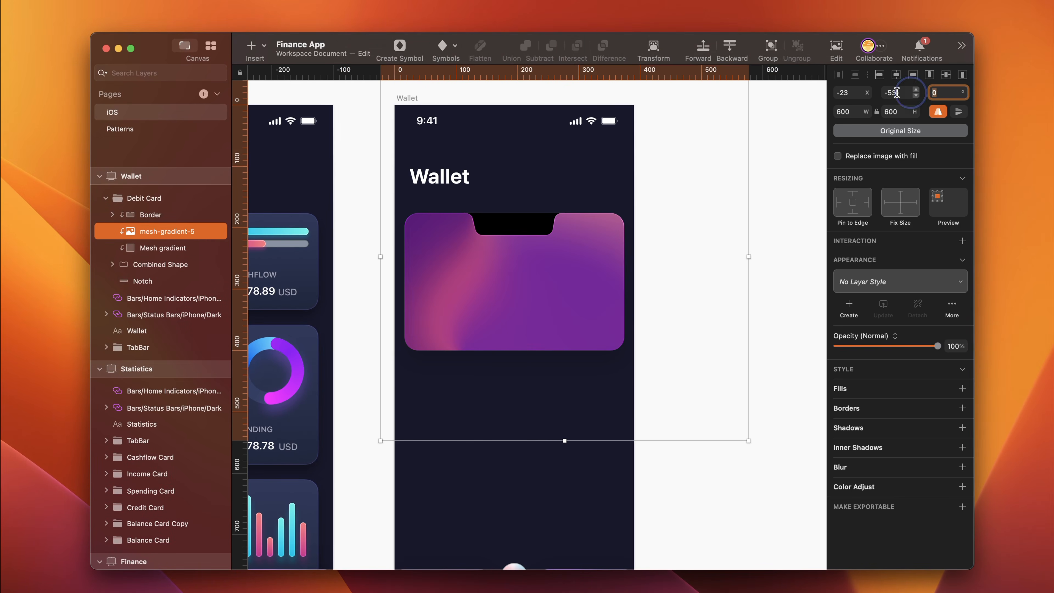
key("BackSpace")
type("90")
key("Return")
- Reposition the mesh-gradient-5 image within the card and turn off its horizontal flip
left_click_drag(508, 310, 452, 252)
left_click_drag(543, 304, 524, 280)
left_click(938, 111)
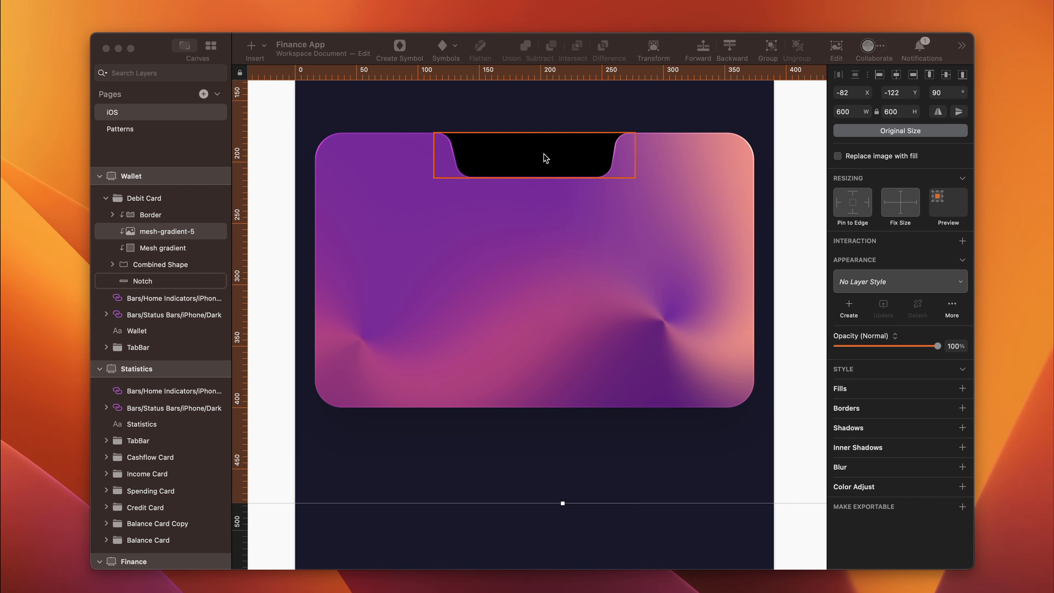
- Add the text "debit card" over the card's black notch
left_click(522, 160)
key("t")
left_click(522, 158)
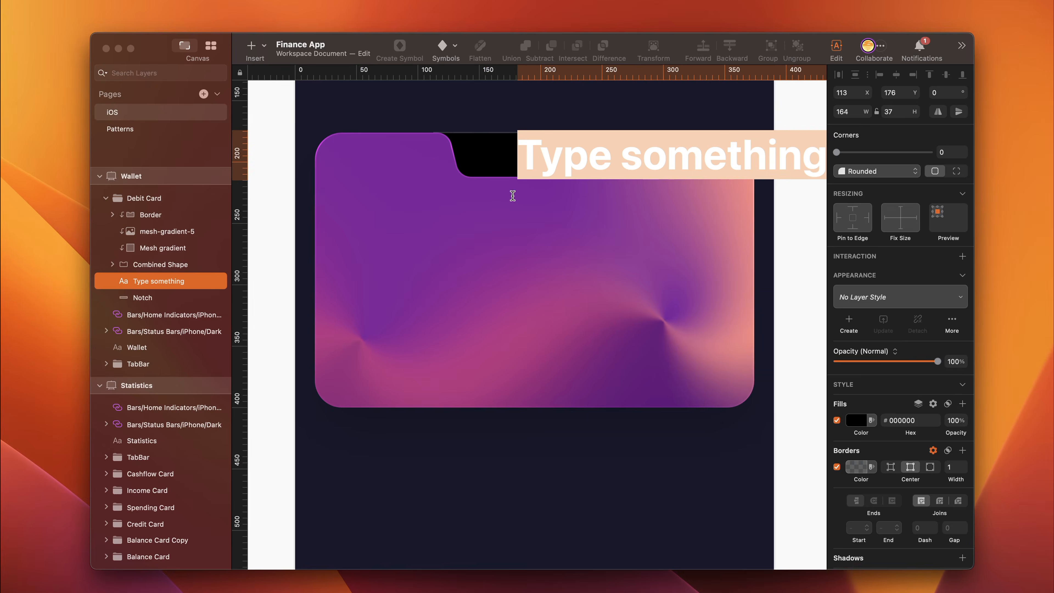
type("deb")
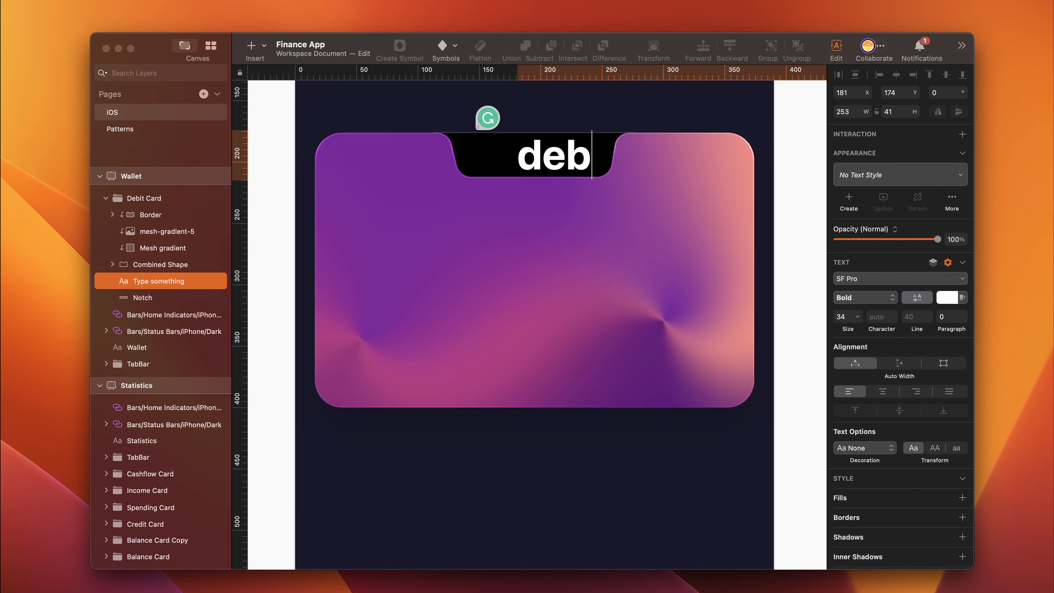
type("it card")
key("Escape")
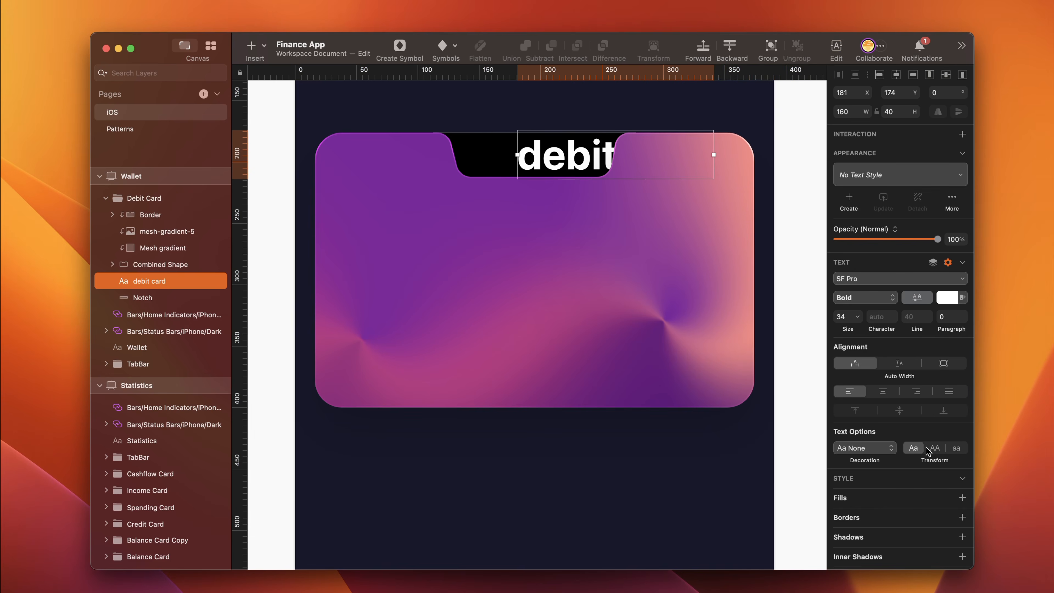
- Format the debit card label as uppercase SF Pro Semibold at size 13
left_click(937, 448)
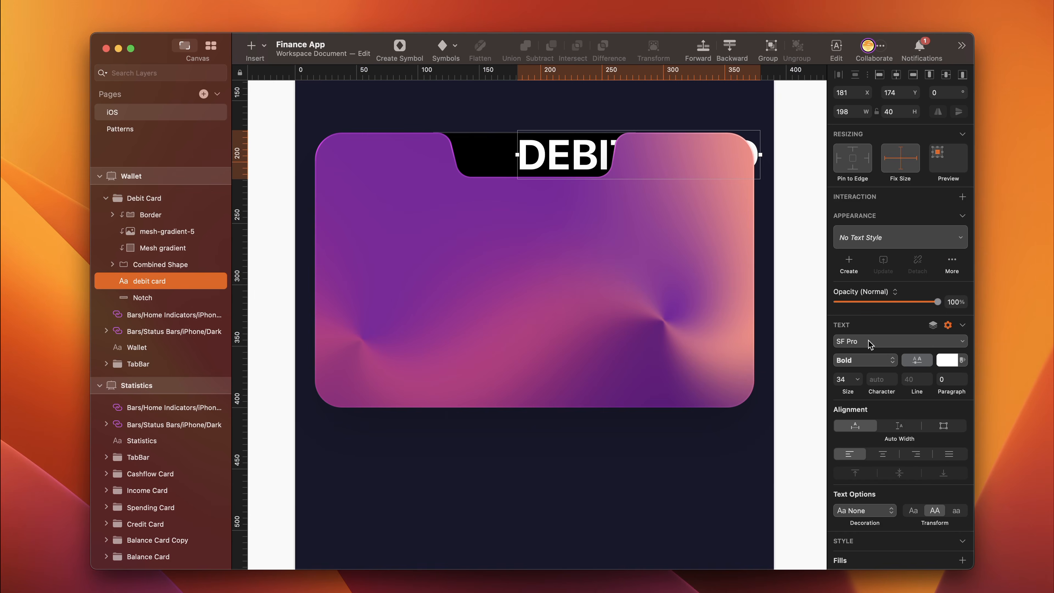
left_click(863, 358)
left_click(858, 367)
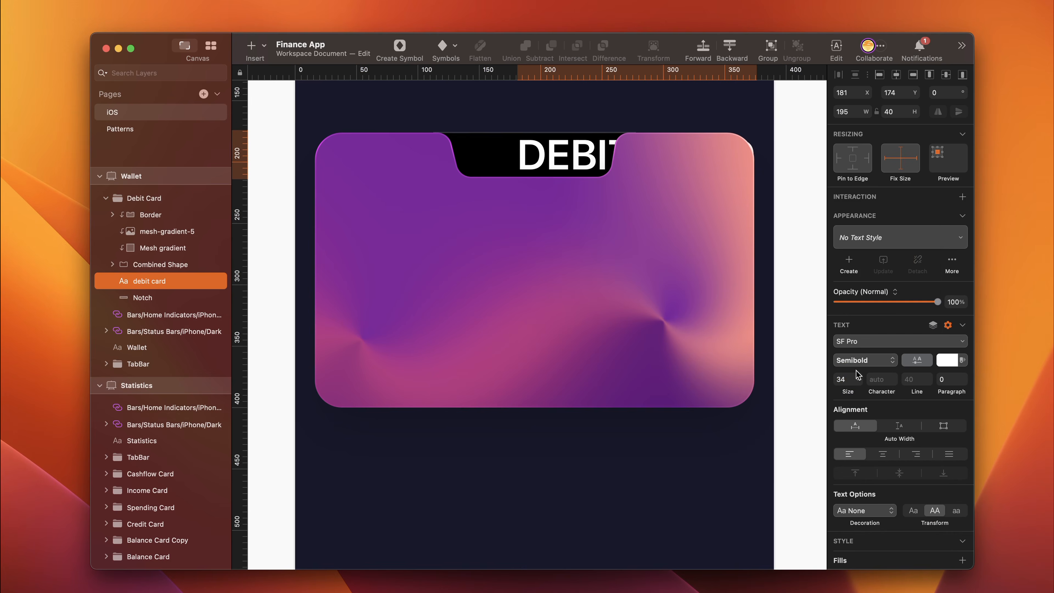
left_click(842, 379)
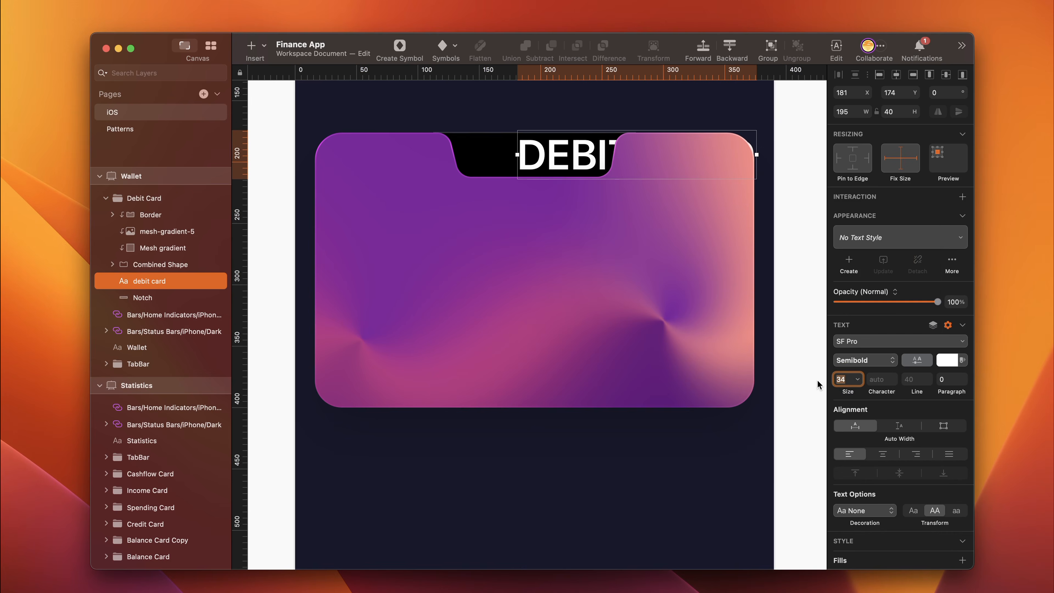
type("13")
- Set the debit card label's text color to EBEBF5 with 60% alpha
left_click(947, 359)
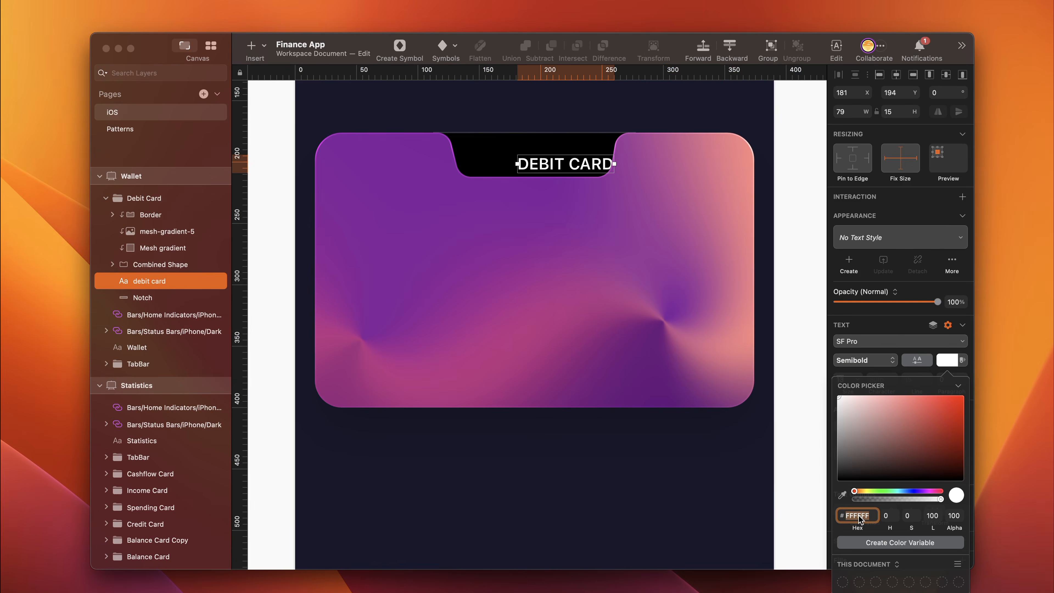
type("ebebf5")
left_click(962, 515)
type("60")
key("Return")
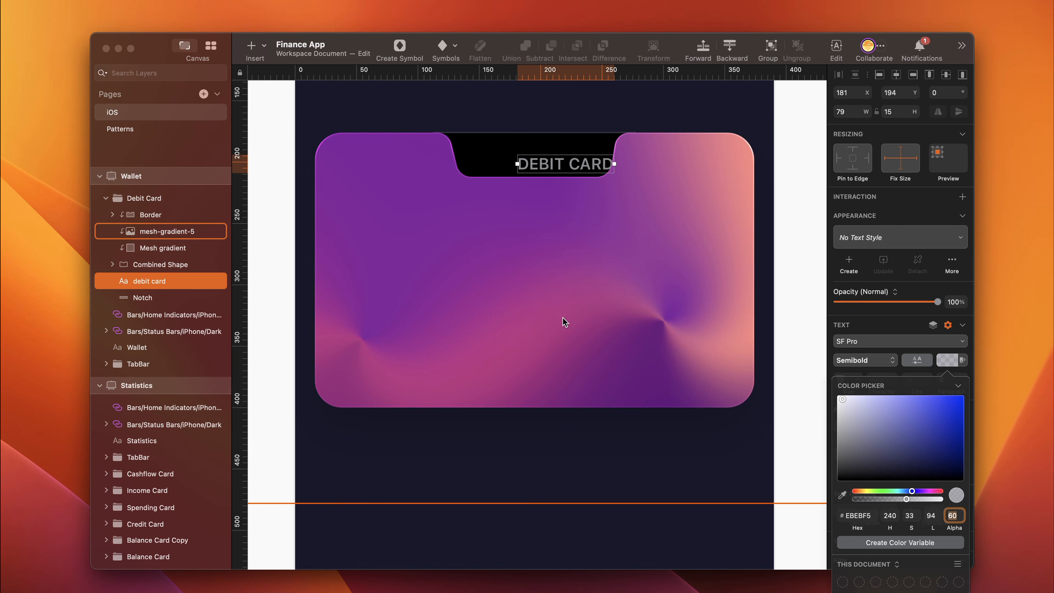
- Move the debit card label up into the notch and center it horizontally on the Notch layer
mouse_move(547, 165)
left_mouse_down()
mouse_move(515, 154)
mouse_move(530, 158)
left_mouse_up()
left_click(166, 295, "shift")
left_click(896, 75)
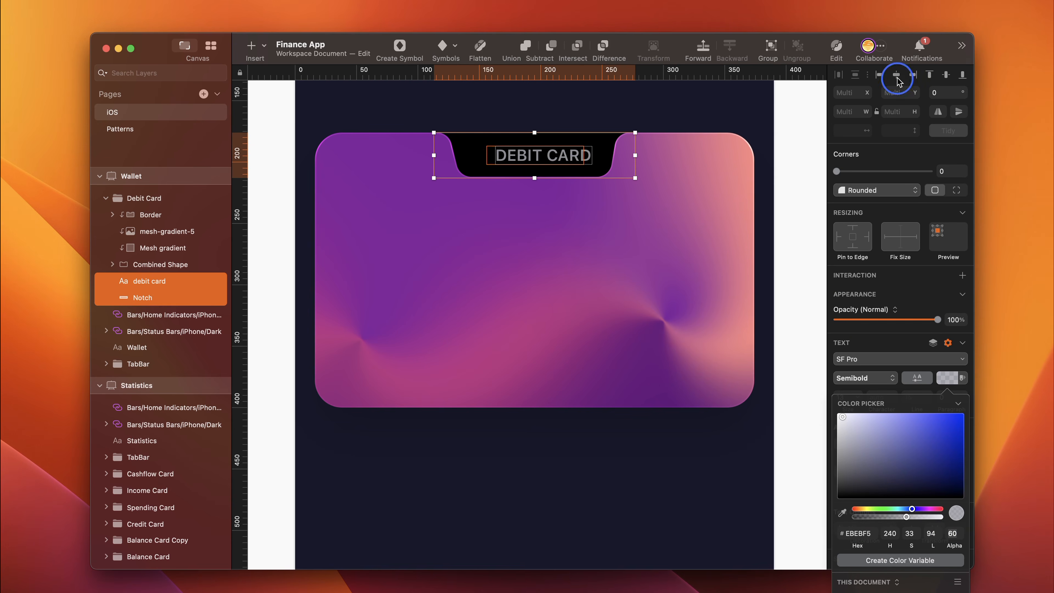
left_click(526, 178)
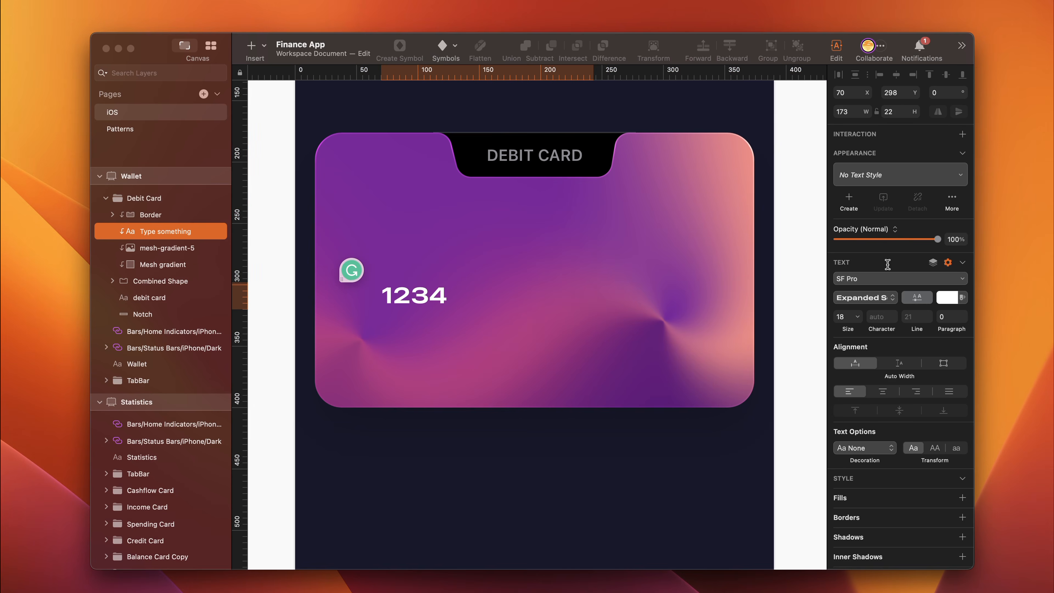
- Enter the sample card number across the middle of the card as four widely spaced digit groups
left_click(887, 297)
left_click(897, 298)
type("2345")
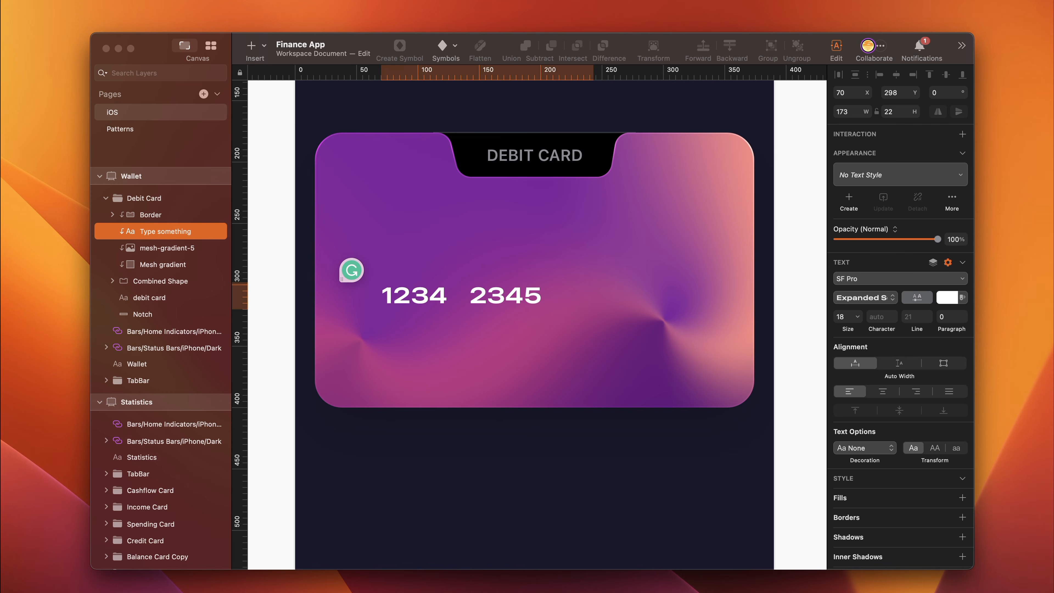
type(".  5678 ")
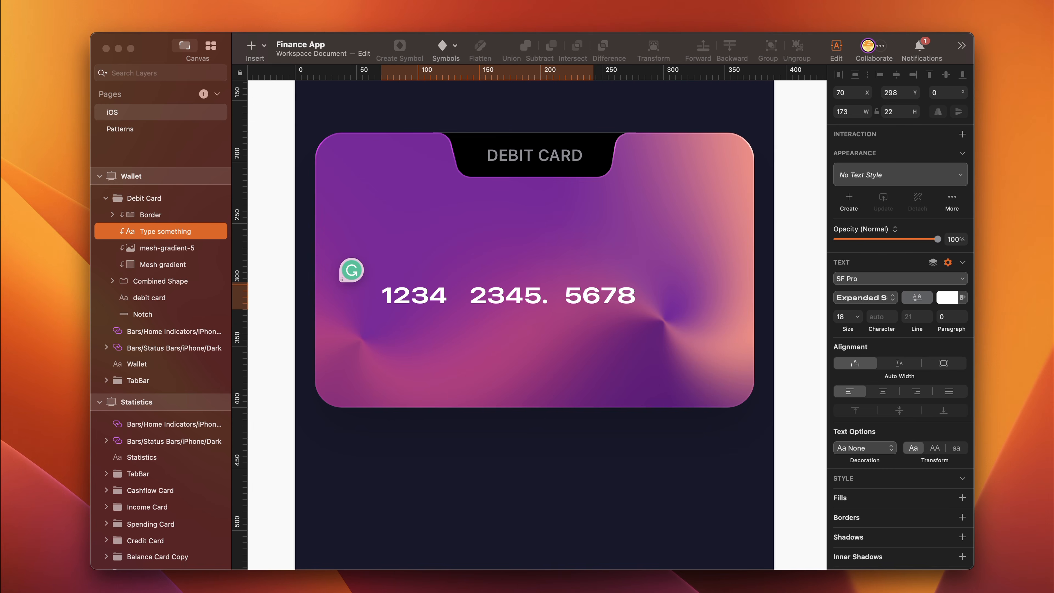
type(".  8905")
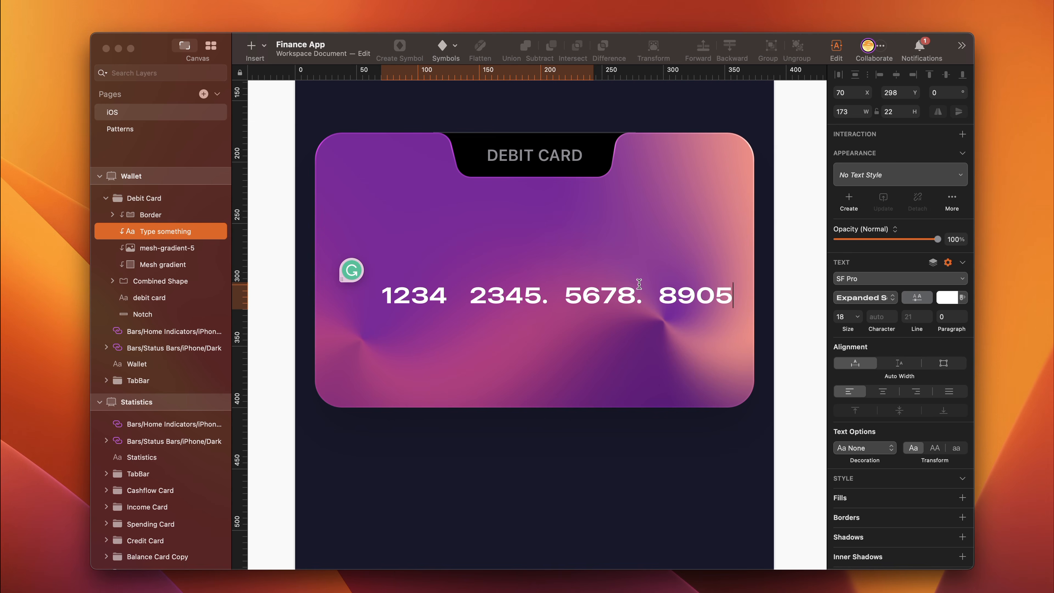
- Delete the stray periods after the second and third digit groups of the card number
left_click(641, 294)
key("BackSpace")
left_click(548, 294)
key("BackSpace")
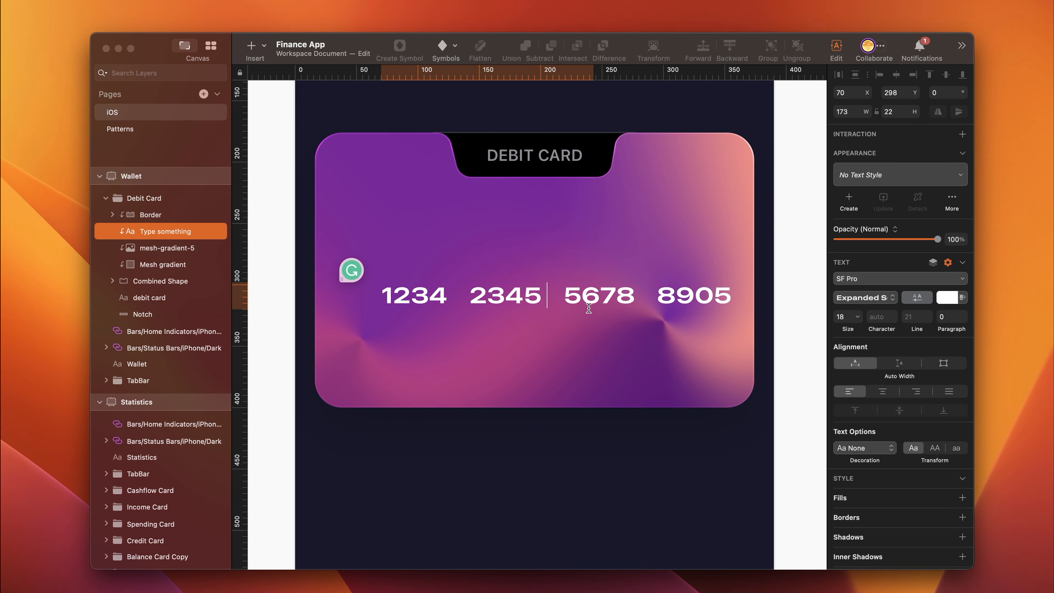
key("Escape")
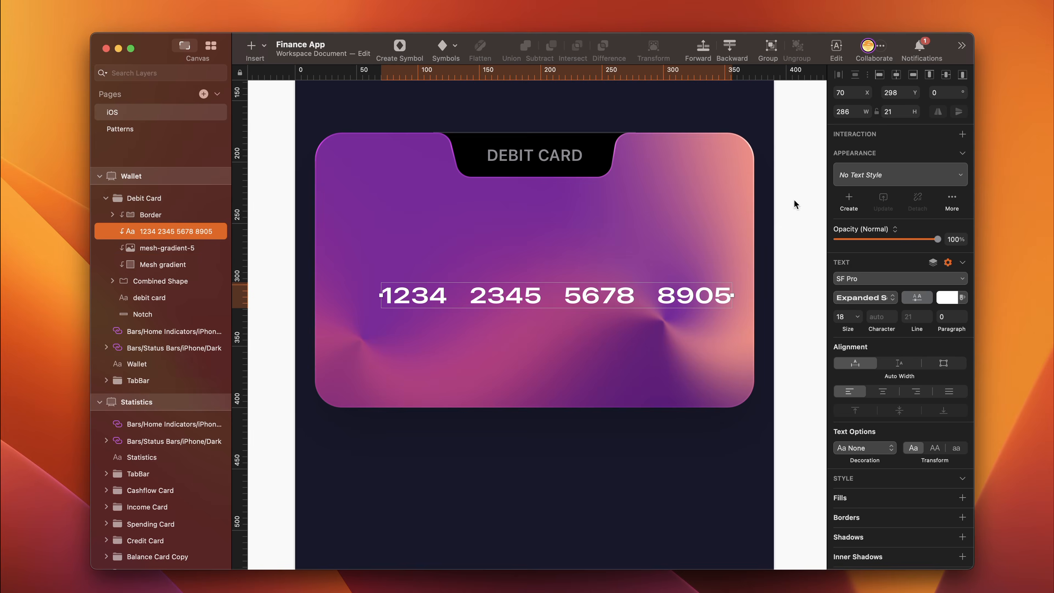
- Center the card number horizontally on the card and move it down 10 px
left_click(896, 74)
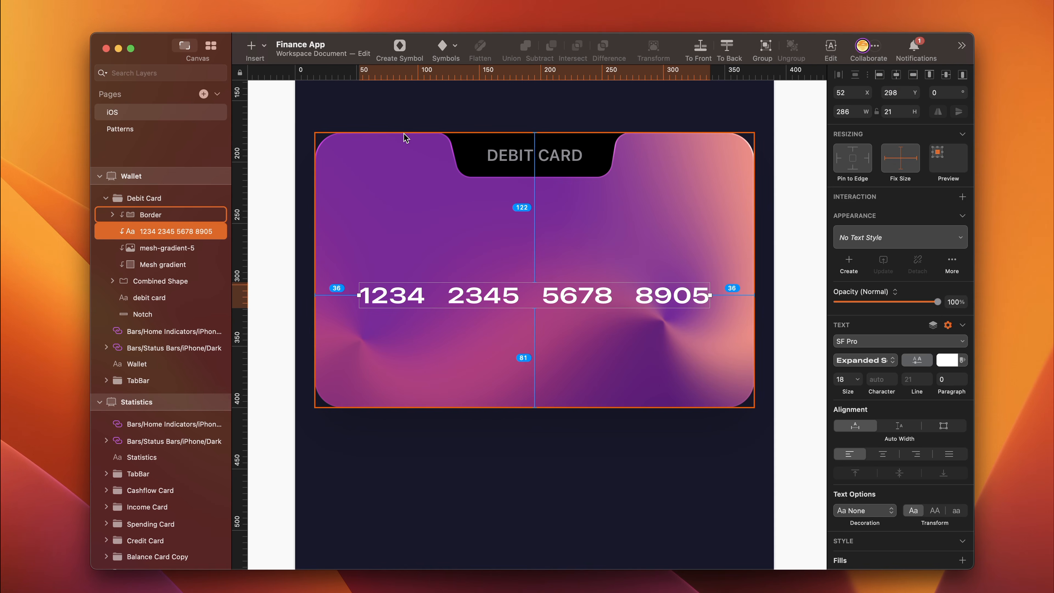
key("shift+Down")
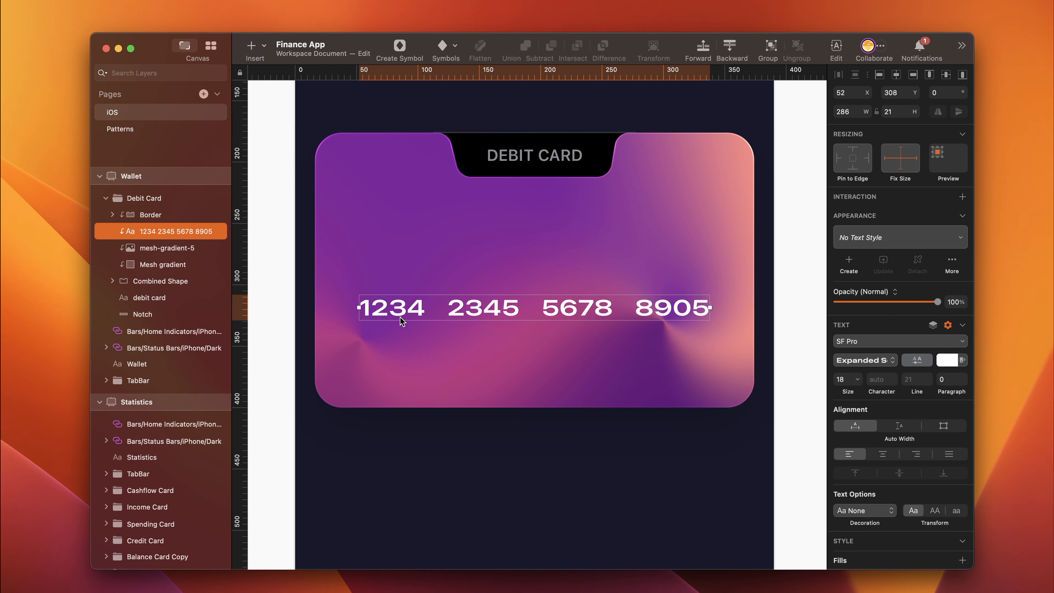
- Draw a rectangle below the start of the card number, 104 px wide and 28 px high, with a corner radius of 8
key("r")
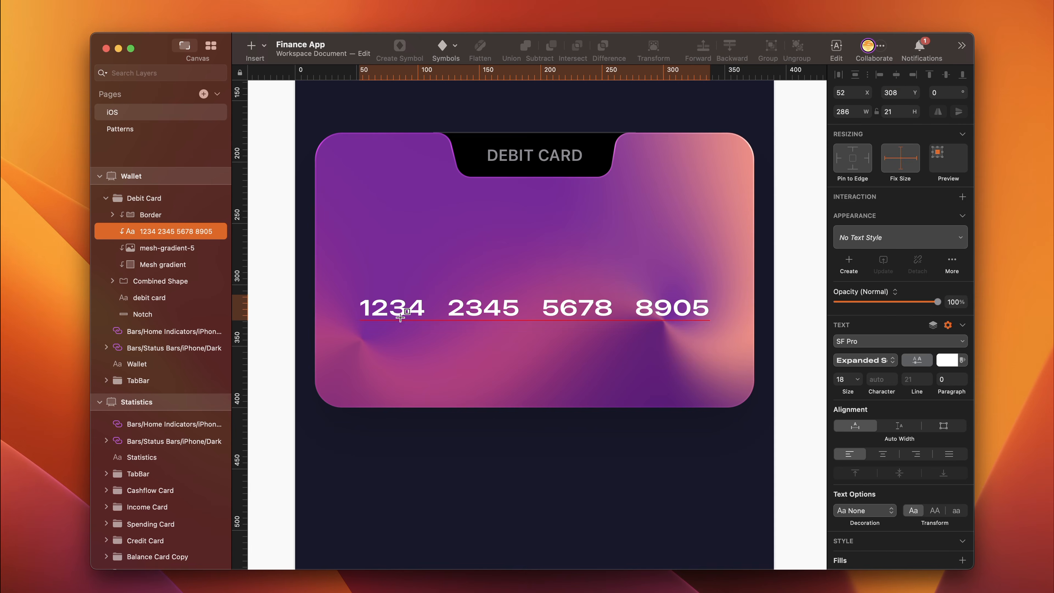
left_click_drag(365, 348, 476, 383)
left_click(850, 116)
type("104")
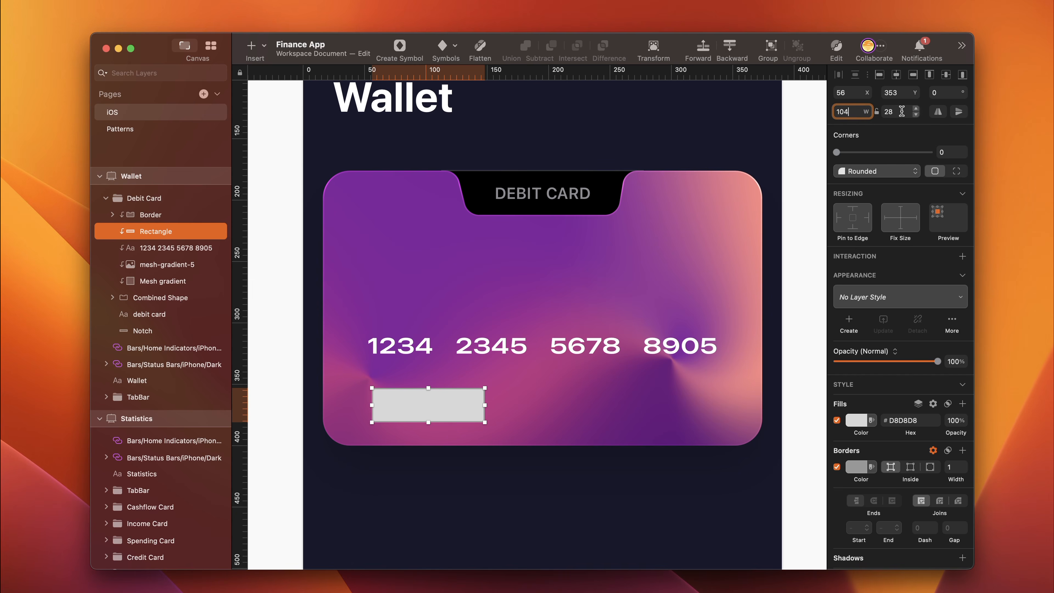
key("Return")
left_click(948, 152)
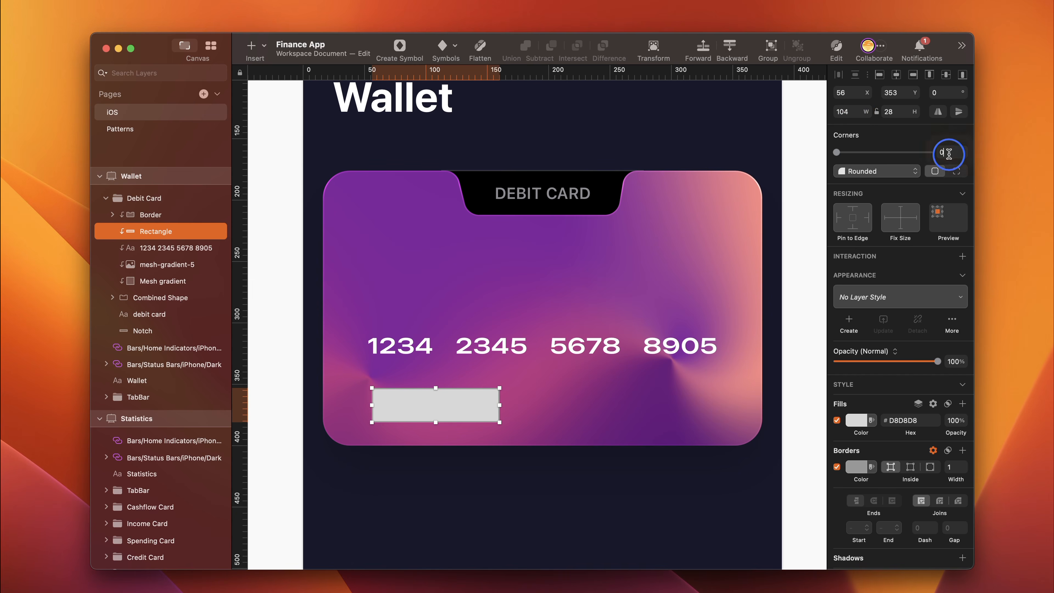
type("8")
key("Return")
- Fill the new rectangle with black #000000 at 30% opacity and remove its border
left_click(861, 421)
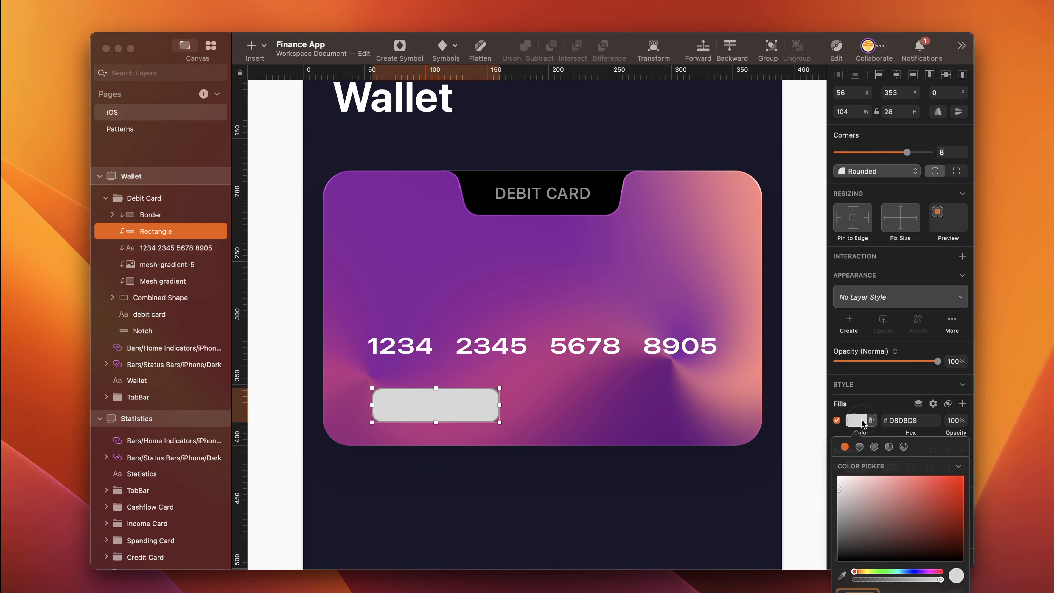
left_click_drag(861, 502, 838, 558)
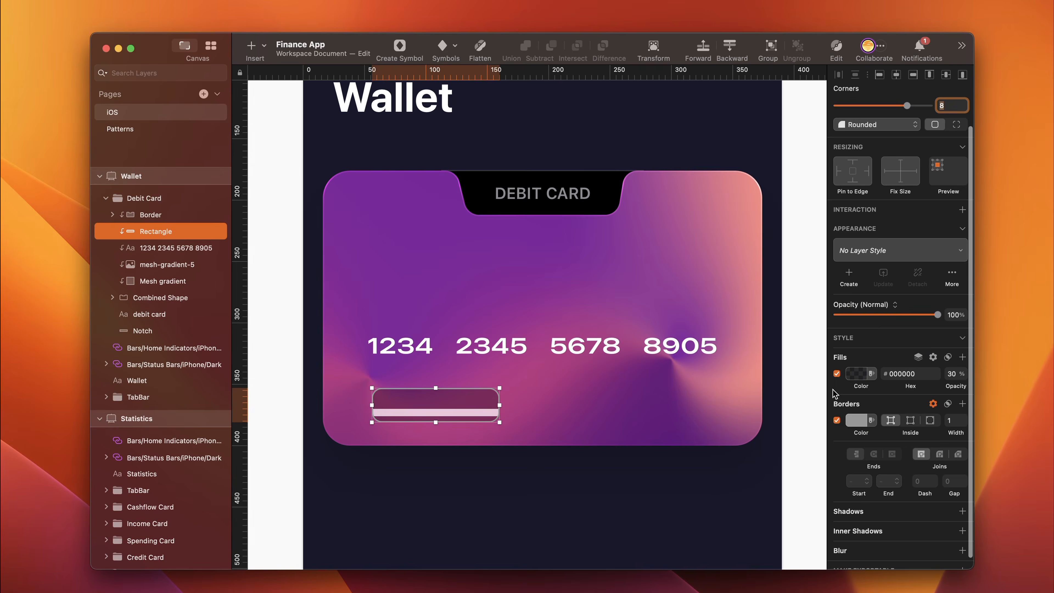
left_click(836, 421)
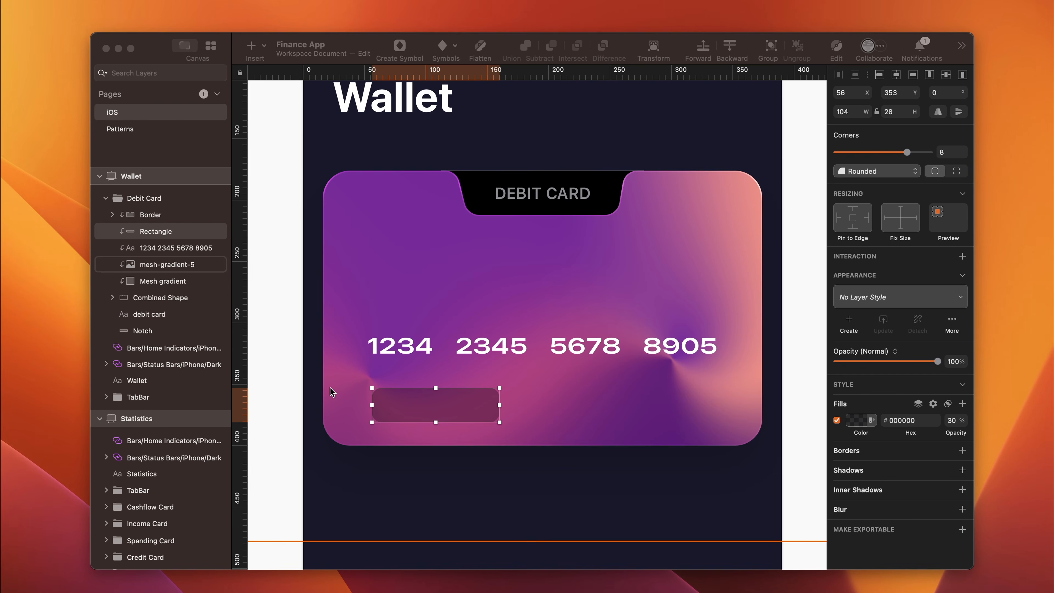
- Move the dark rectangle 10 px left and 1 px up, to X 46 and Y 352
left_click(326, 379)
key("shift+Left")
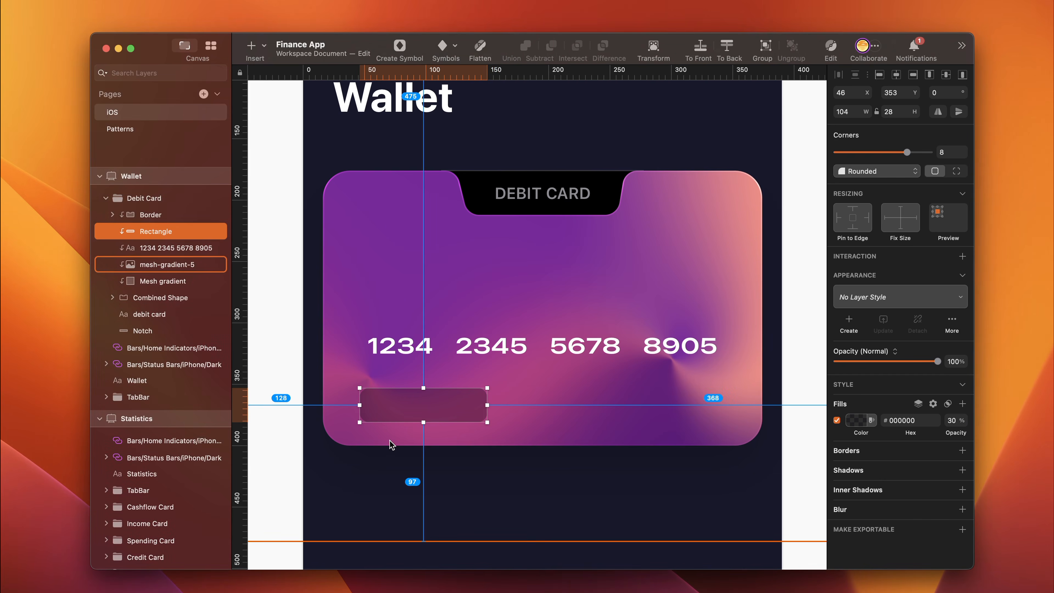
key("Up")
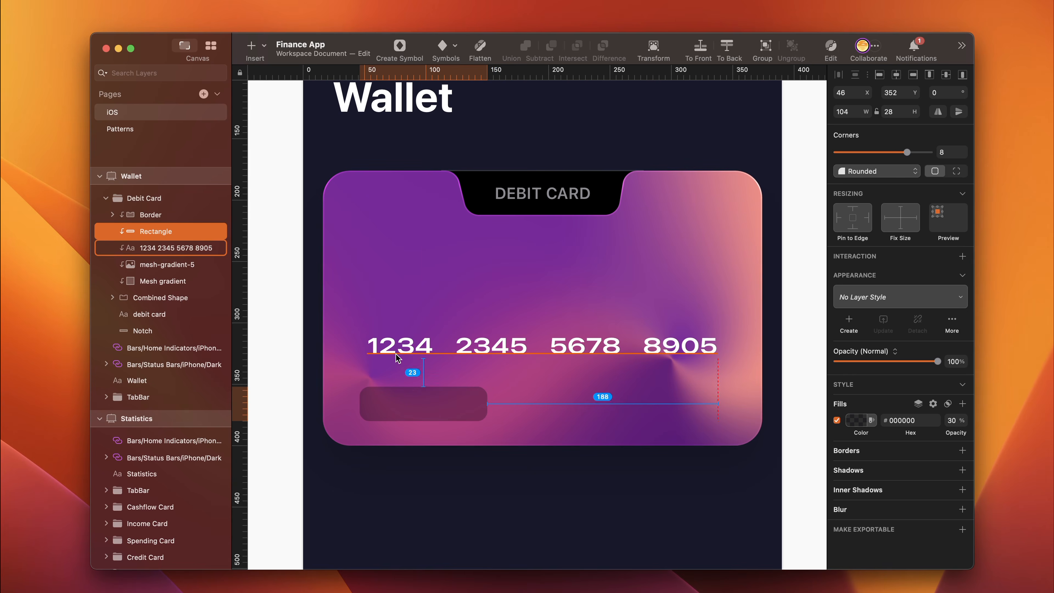
left_click(411, 344)
- Put the dark rectangle into its own group and name the group Valid
left_click(393, 405)
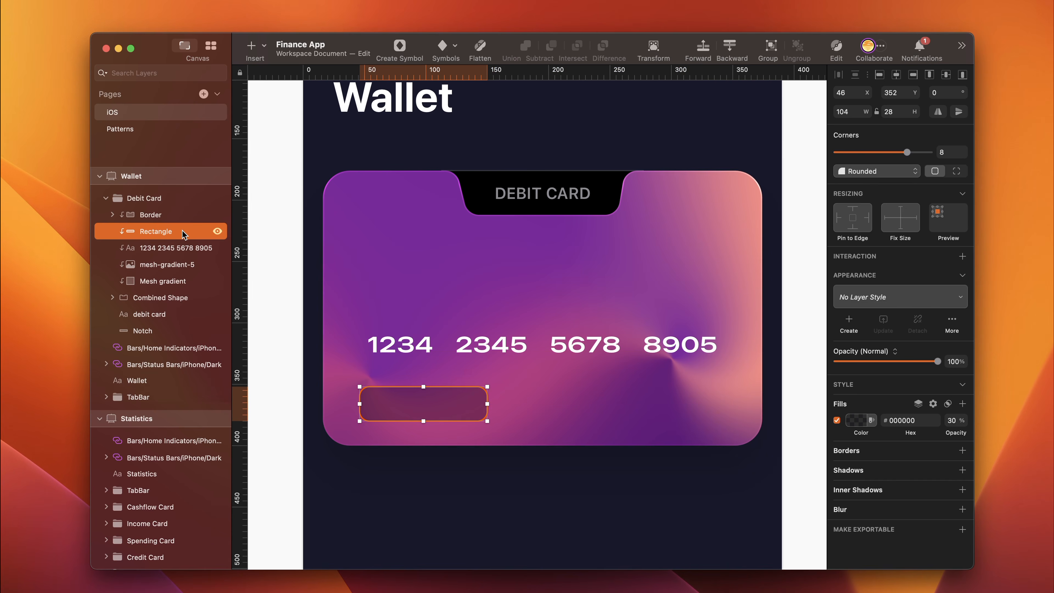
key("super+g")
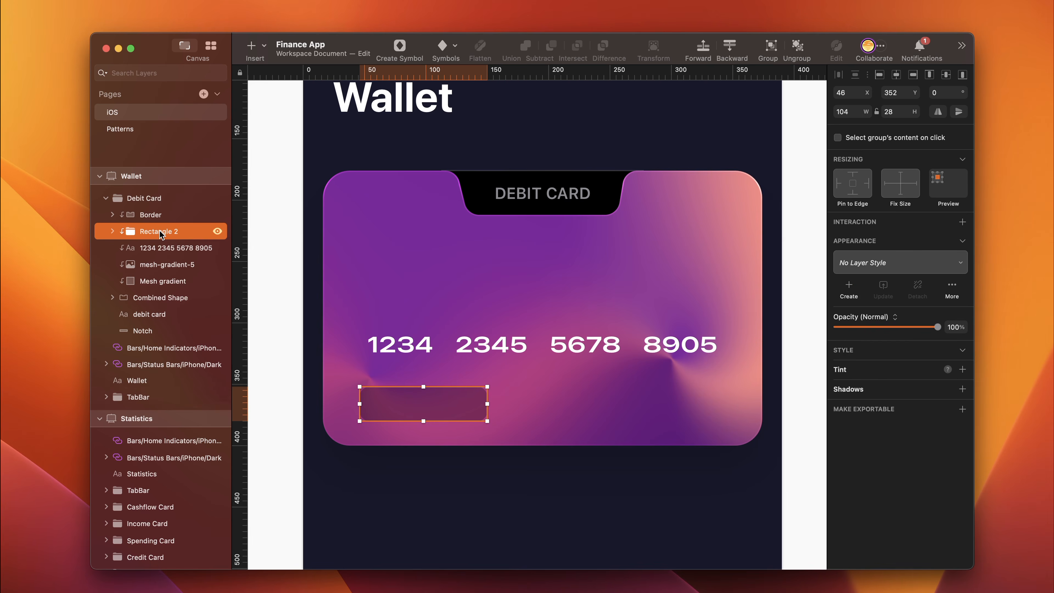
double_click(160, 230)
type("Valid")
key("Return")
- Add the text "Valid thru 06/24" above the rectangle inside the Valid group
left_click(112, 234)
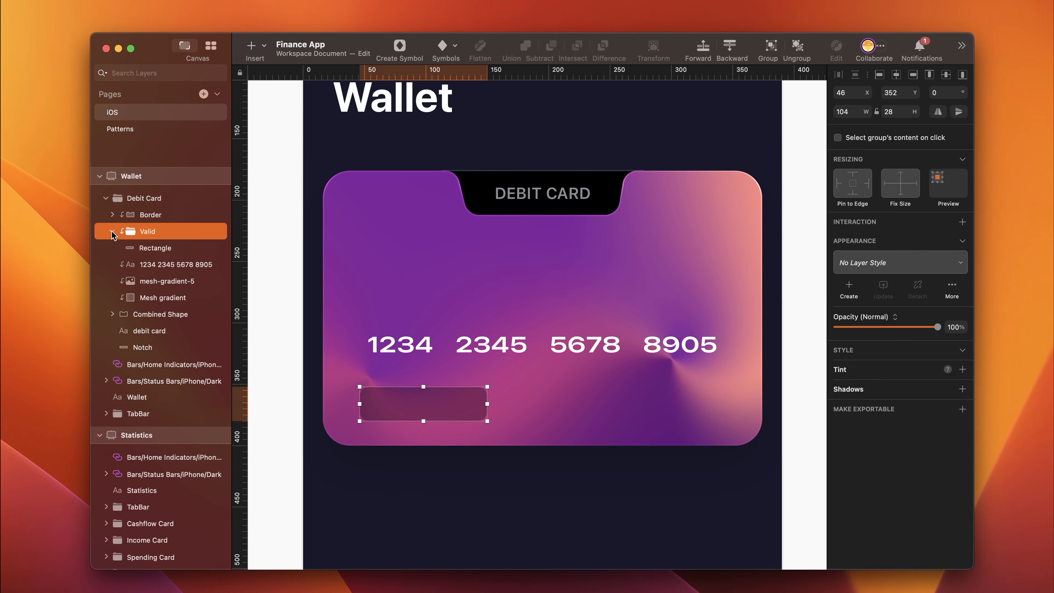
left_click(158, 247)
key("t")
left_click(410, 404)
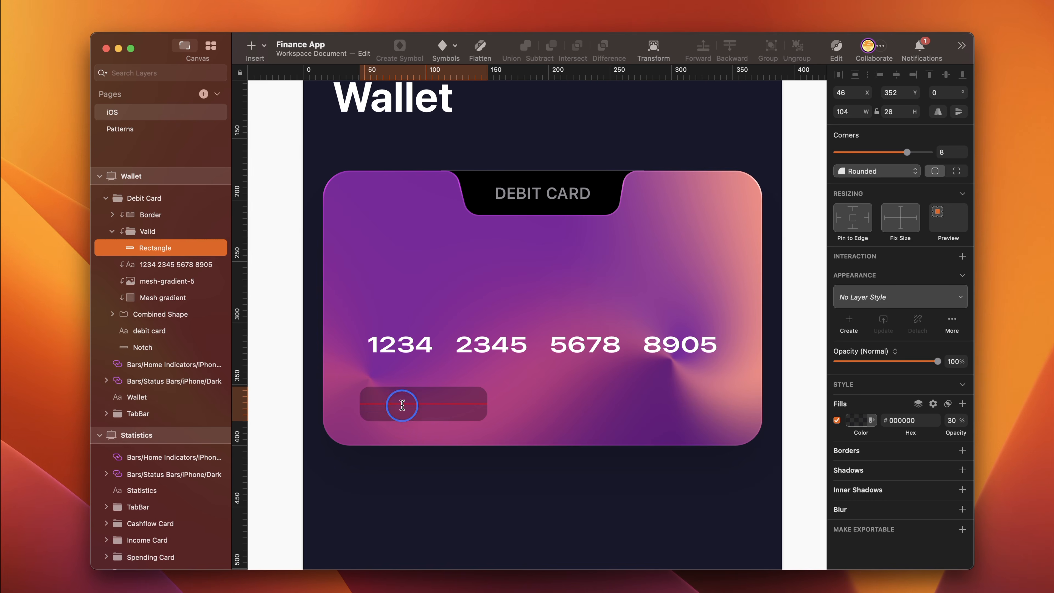
type("Valid thrru 06")
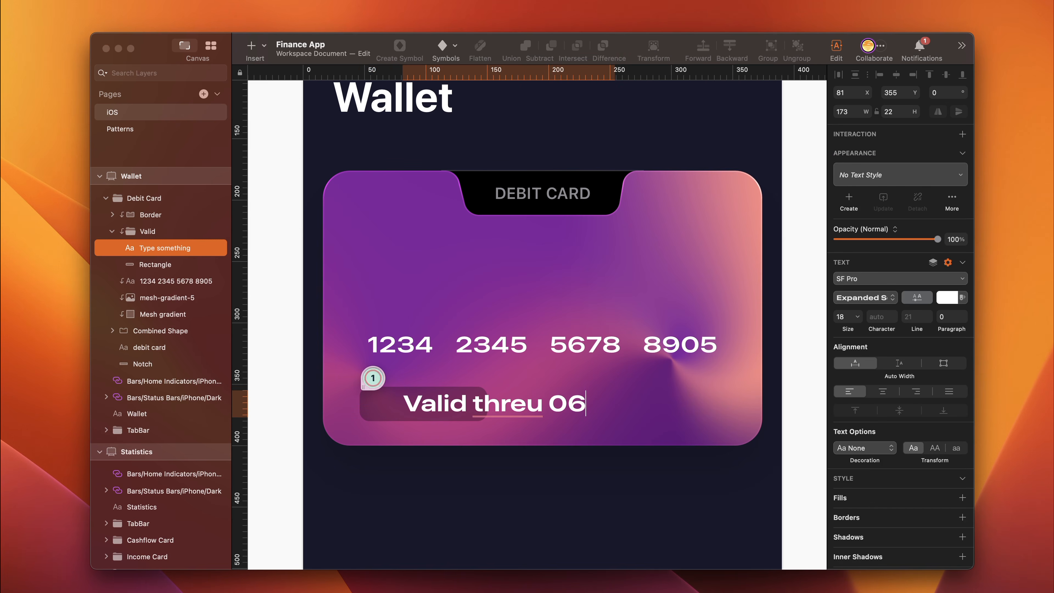
type("/24")
key("Escape")
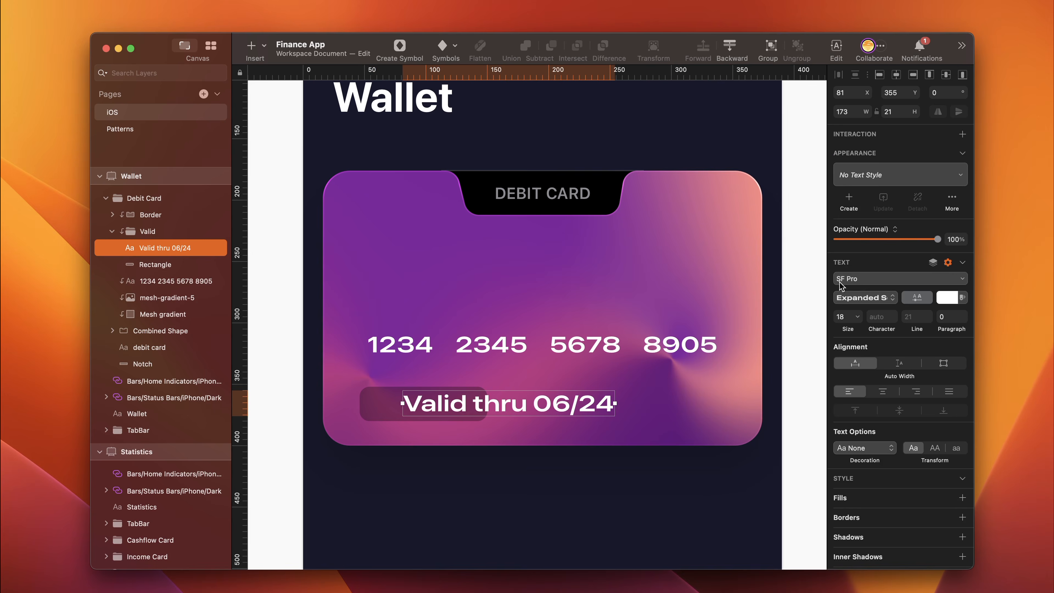
- Set the expiry text to the Regular weight at size 12
left_click(879, 297)
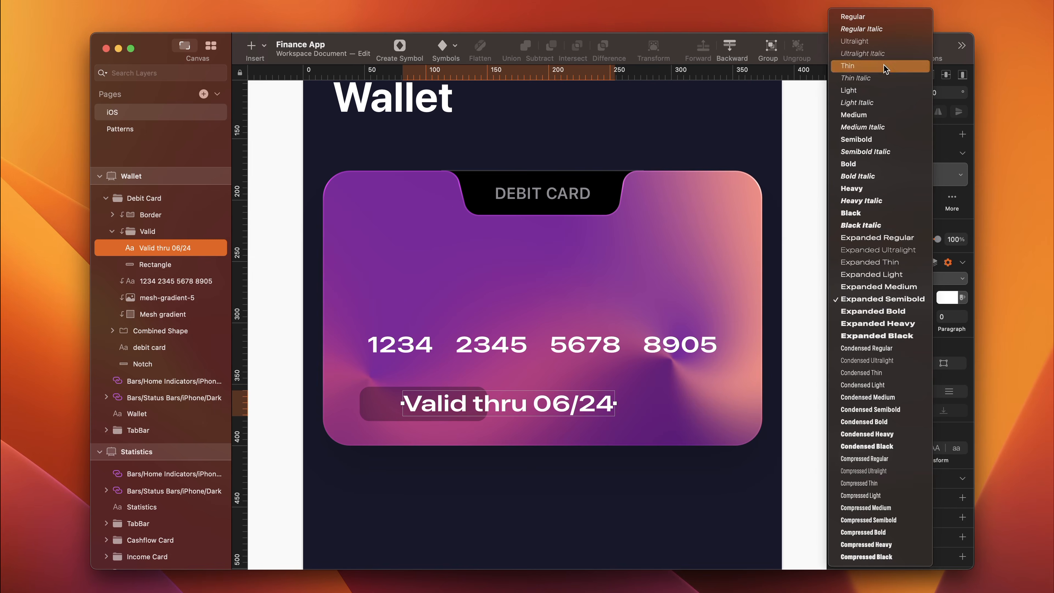
left_click(854, 16)
left_click(846, 380)
type("12")
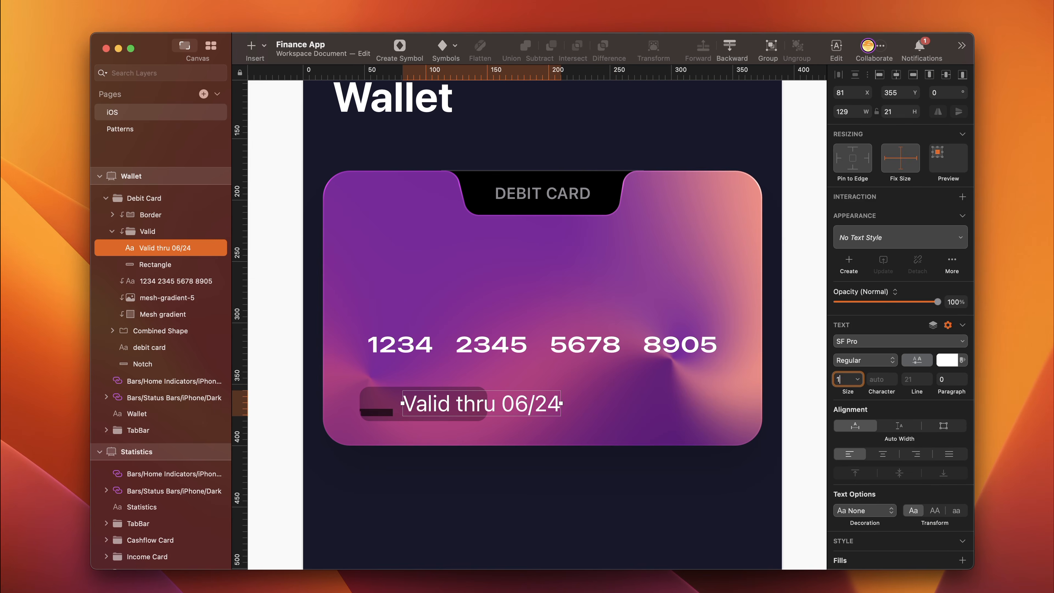
key("Return")
- Move the expiry text onto the dark rectangle and center it there
left_click_drag(461, 412, 426, 409)
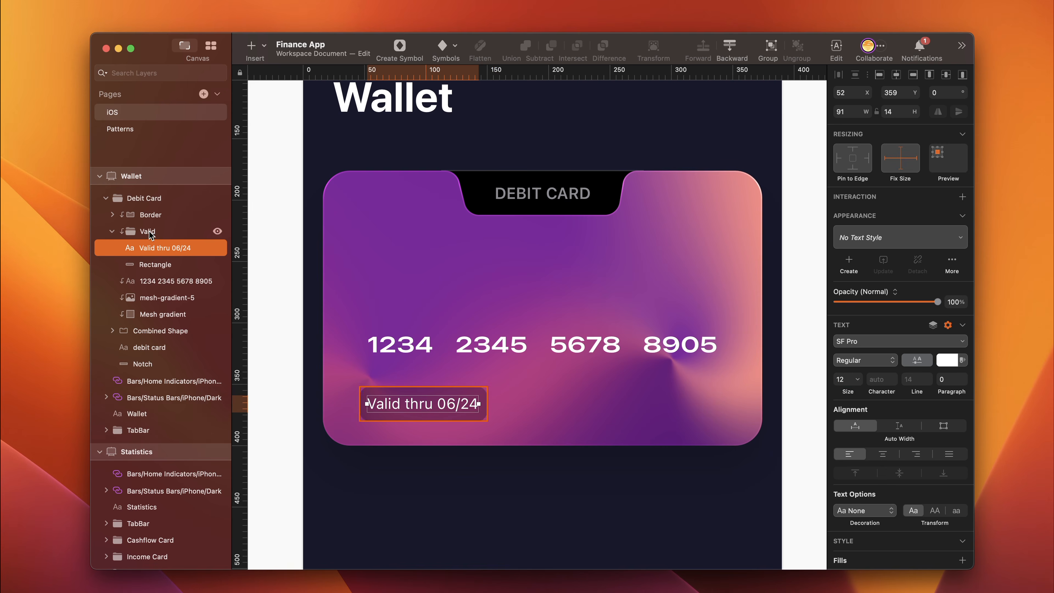
left_click(160, 265, "shift")
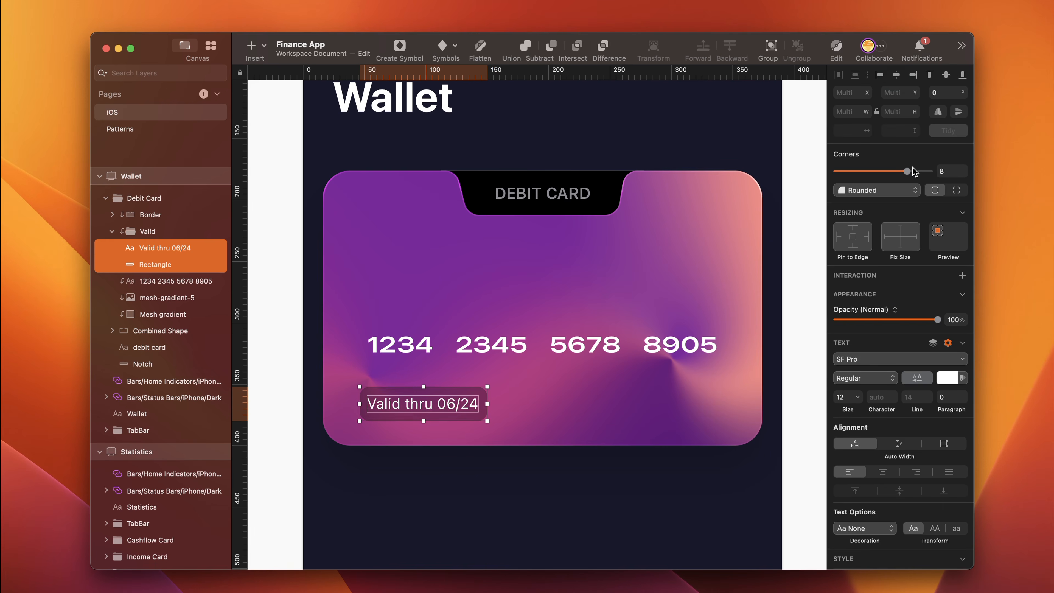
left_click(325, 405)
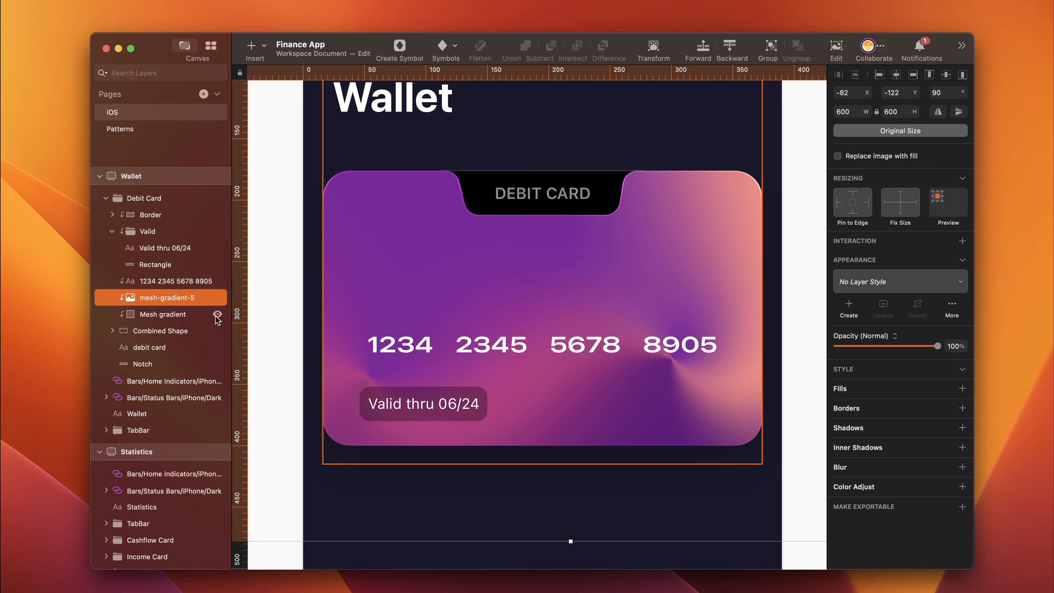
- Toggle the visibility of the rectangle behind the expiry text to compare the card with and without it
left_click(217, 264)
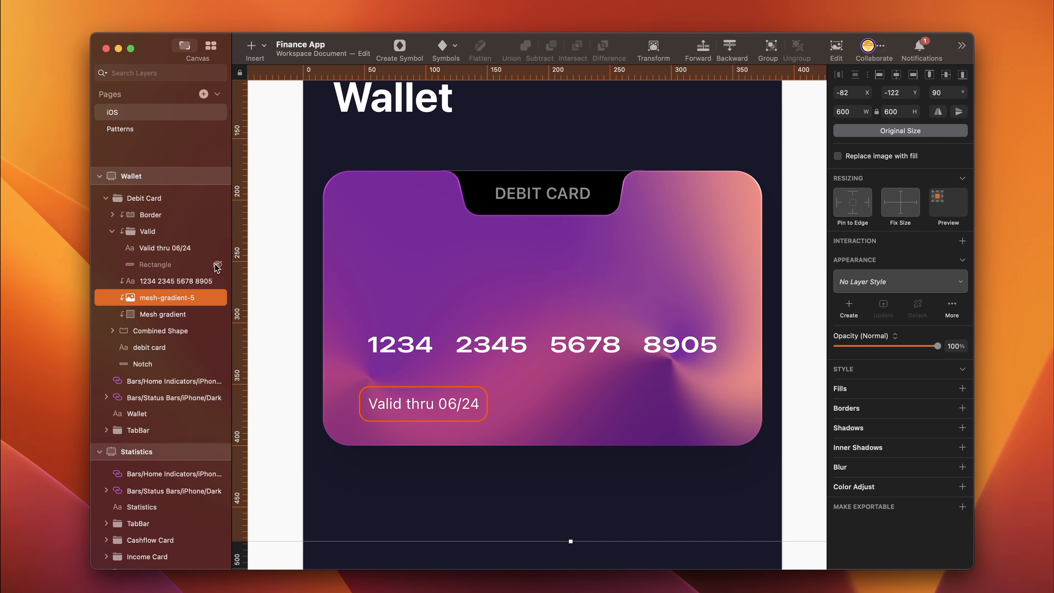
left_click(217, 264)
left_click(217, 264)
left_click(217, 265)
key("Escape")
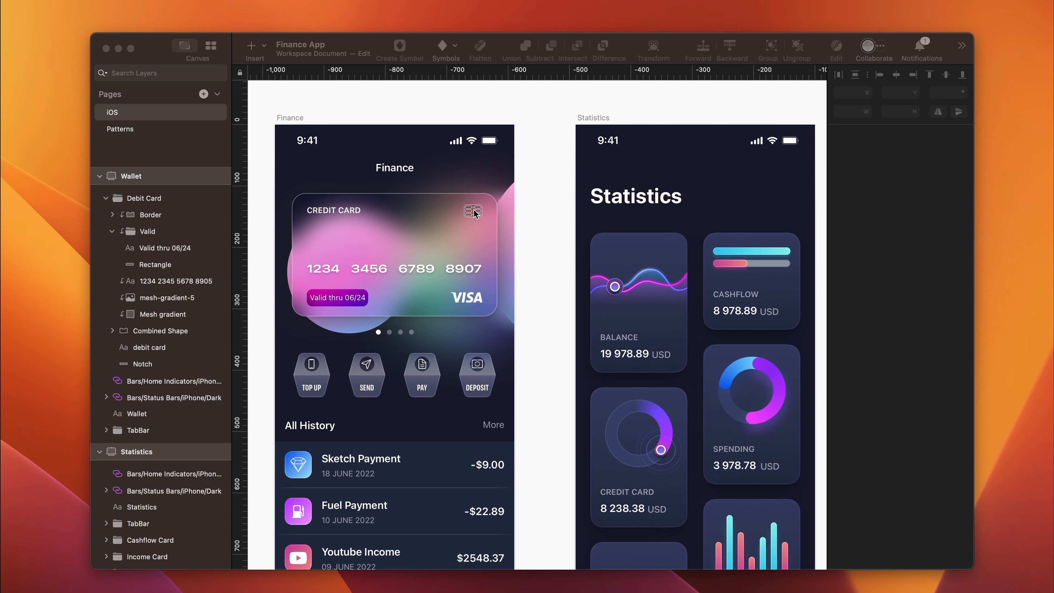
- Copy the chip and the Visa logo from the Finance screen's credit card onto the debit card, with the logo in the lower-right area
left_click(474, 213)
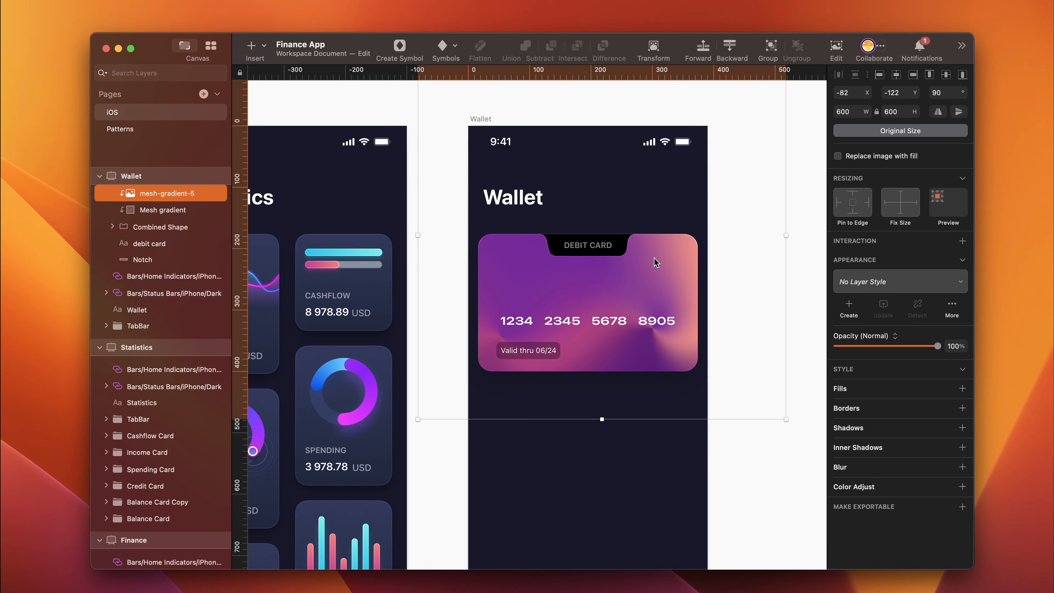
left_click(656, 262)
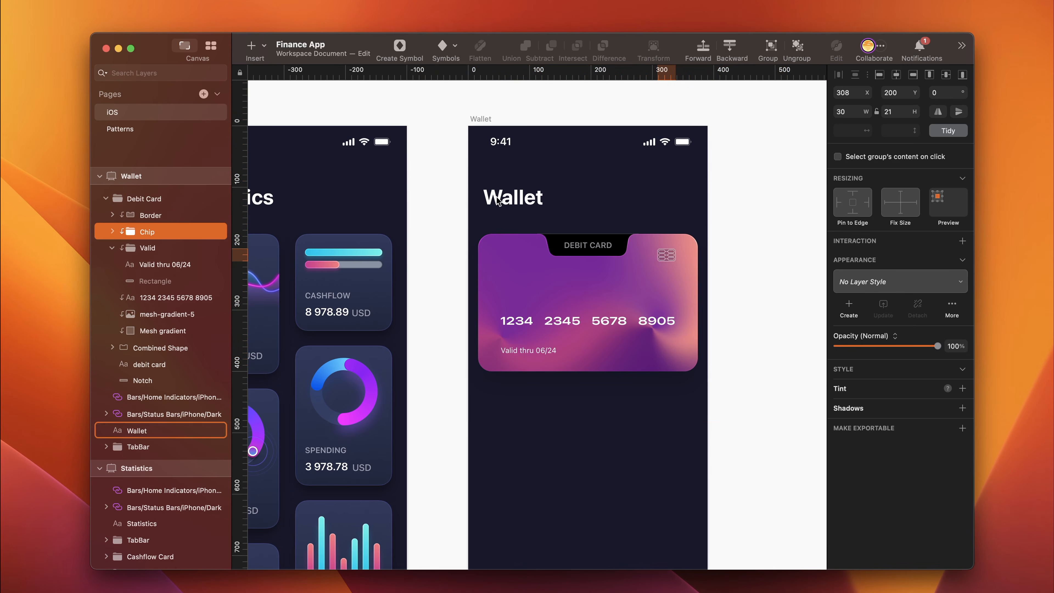
scroll(350, 349, "left", 15)
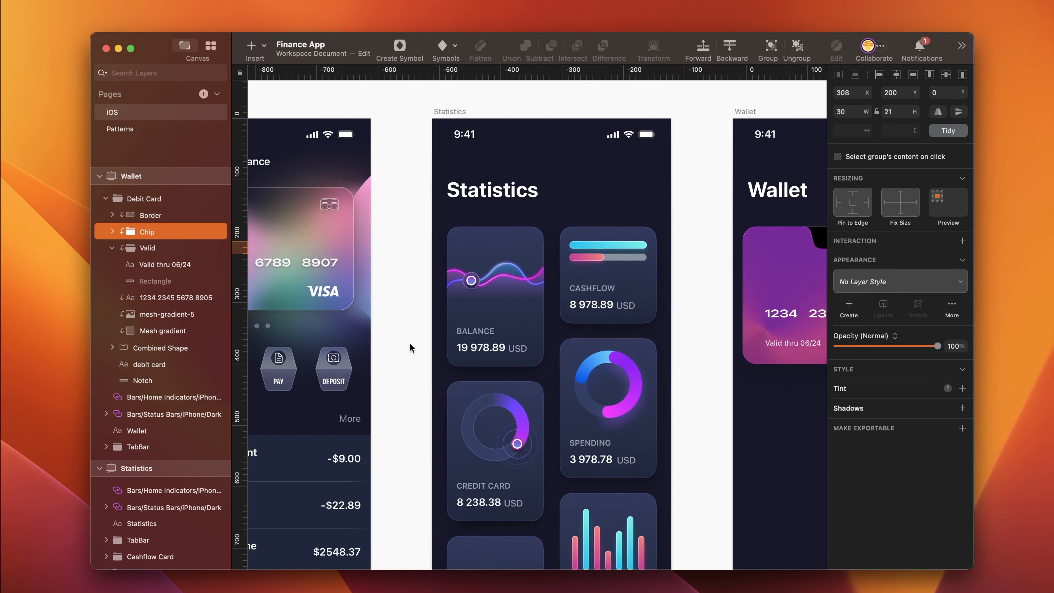
left_click(479, 293)
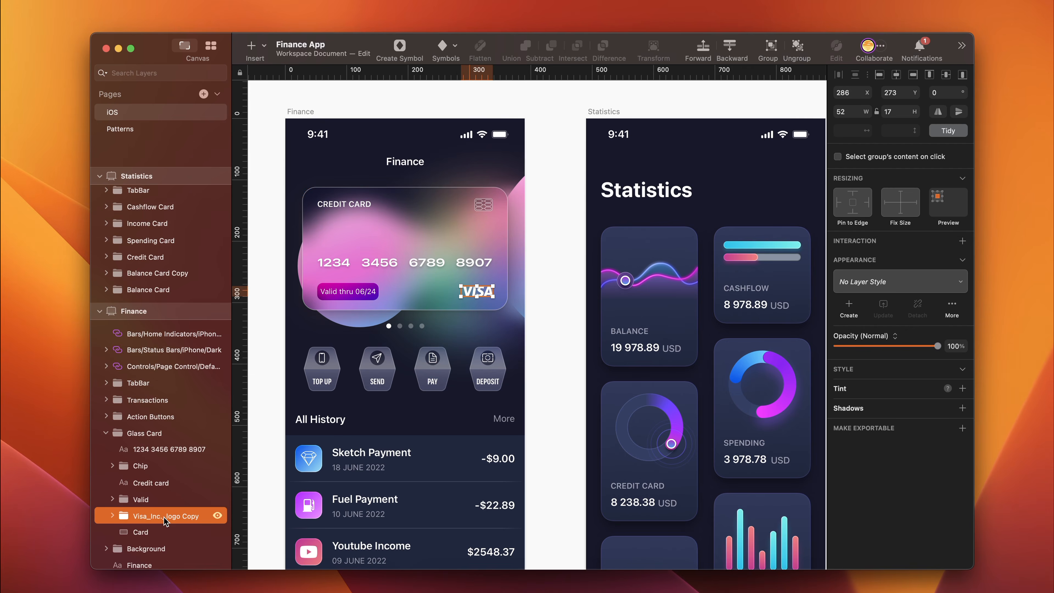
scroll(513, 394, "right", 10)
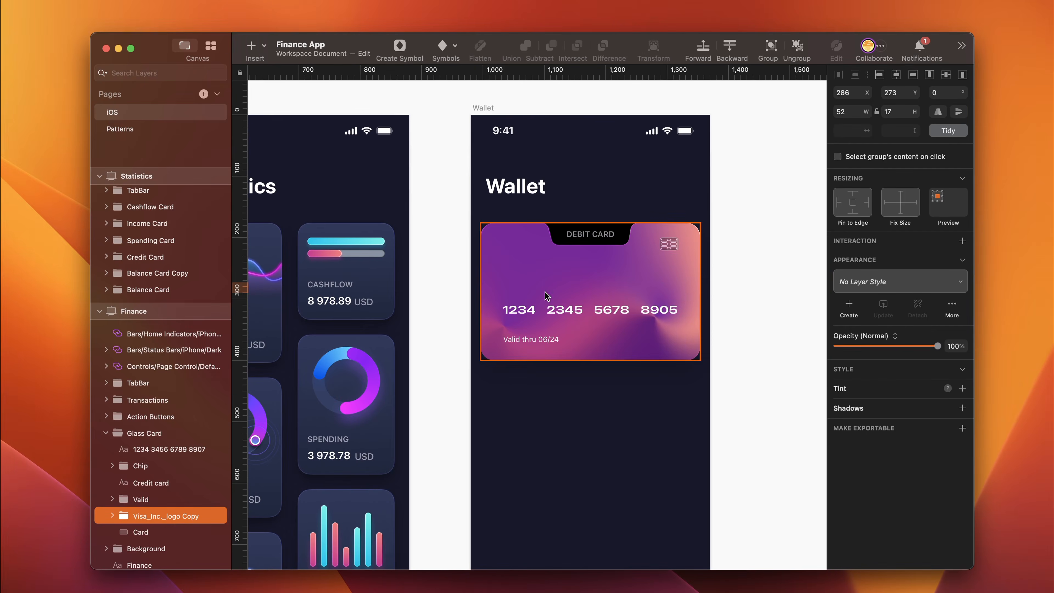
key("super+v")
left_click_drag(671, 289, 673, 300)
key("alt")
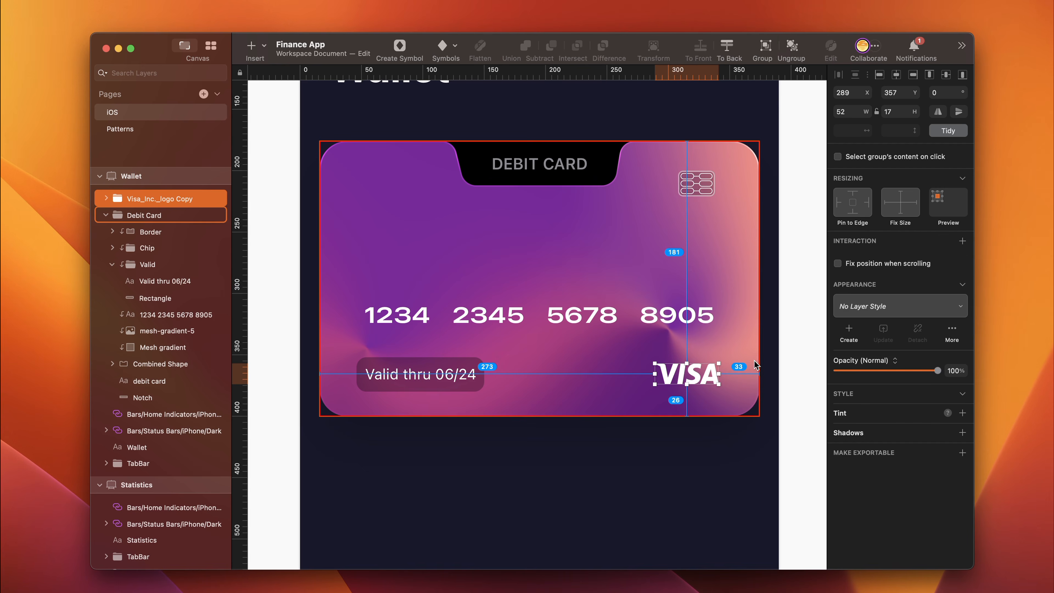
- Nudge the Visa logo and the chip a few pixels down and toward the card's right edge
key("Down")
key("Down")
key("Down")
key("Down")
key("Right")
key("Right")
key("Right")
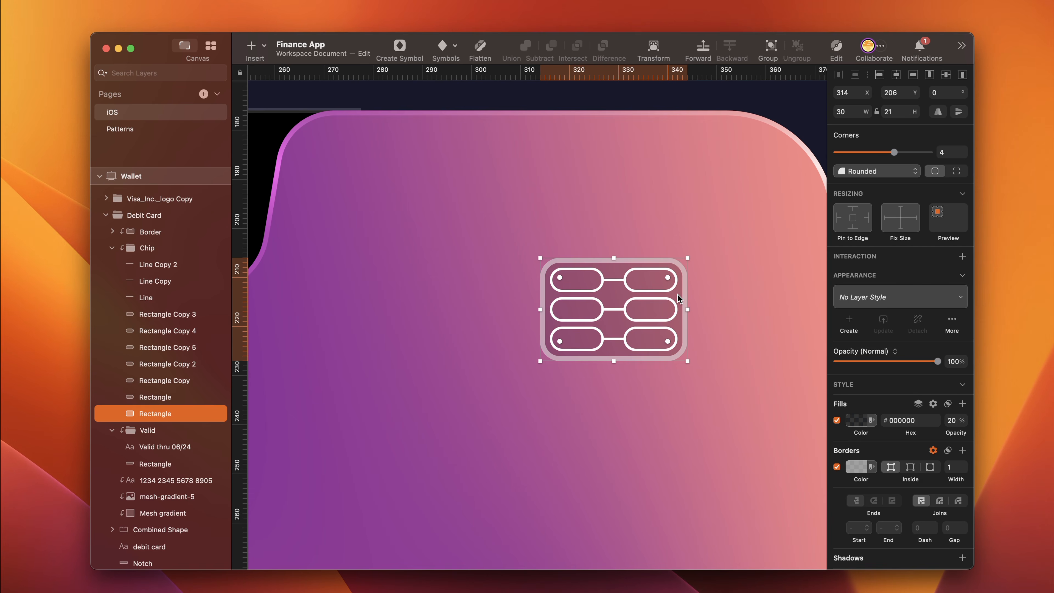
- Change the fill of the chip's base rectangle to #8F876D at 60% opacity
left_click(858, 420)
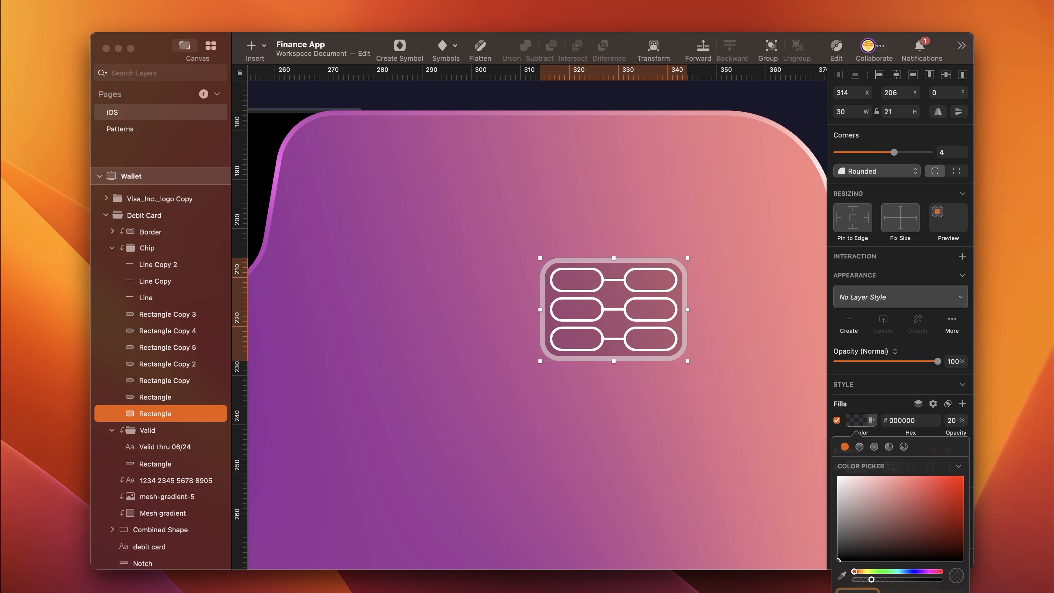
left_click_drag(853, 571, 864, 571)
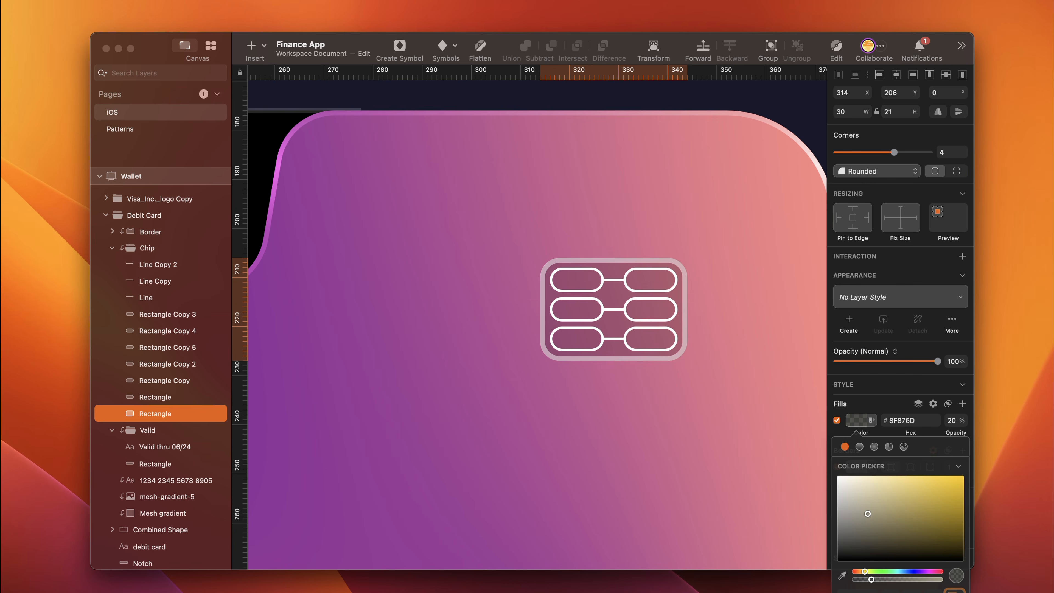
left_click(867, 514)
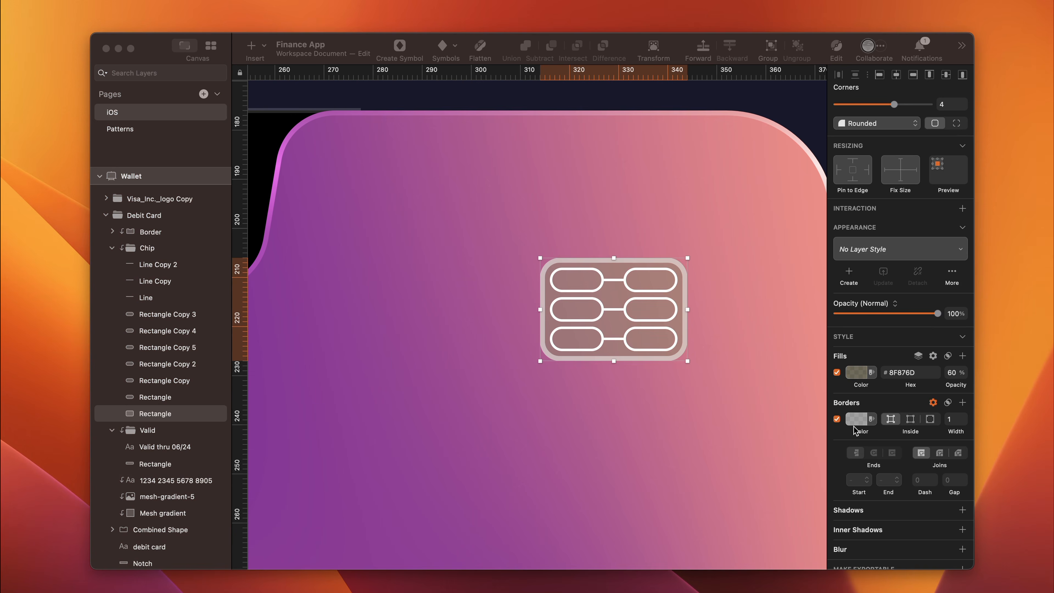
- Tint the border of the chip's base rectangle a pale yellowish beige
left_click(857, 419)
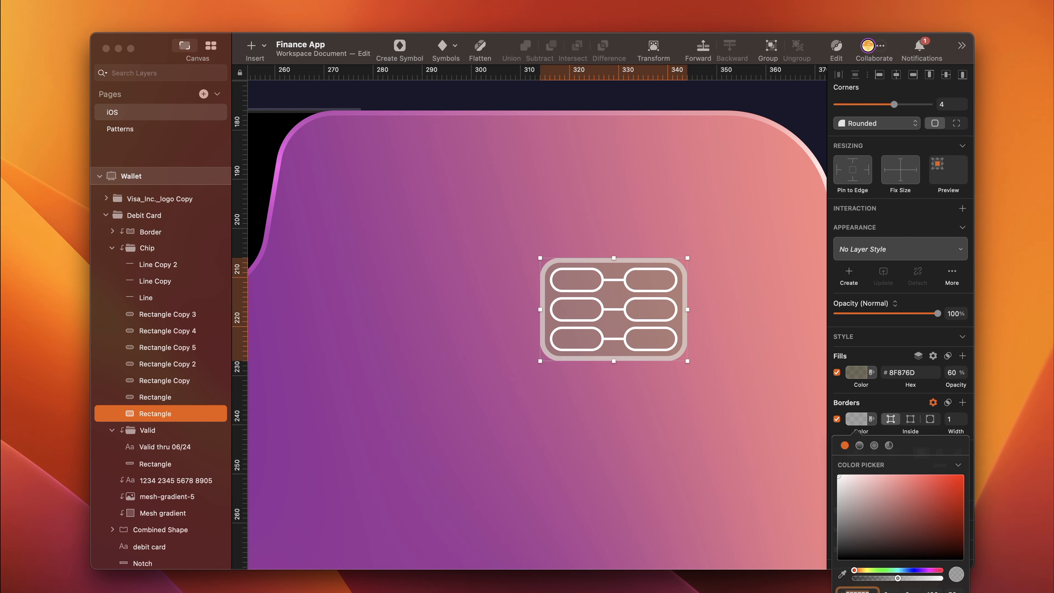
type("0")
key("Return")
key("BackSpace")
- Place the chip base's border outside the shape and set its width to 0.5
left_click(928, 420)
left_click(946, 418)
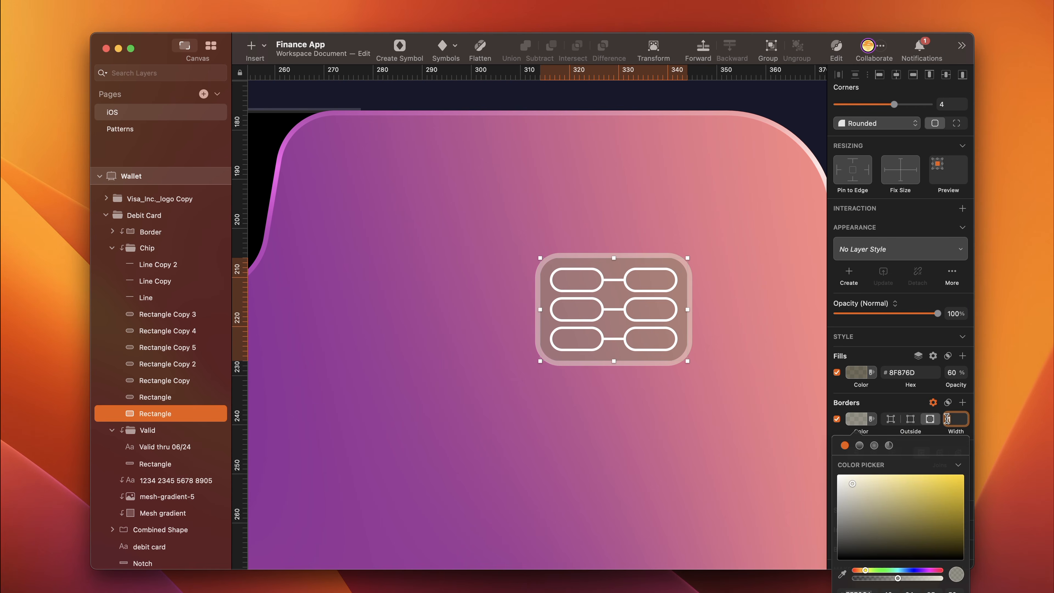
type("0.5")
key("Return")
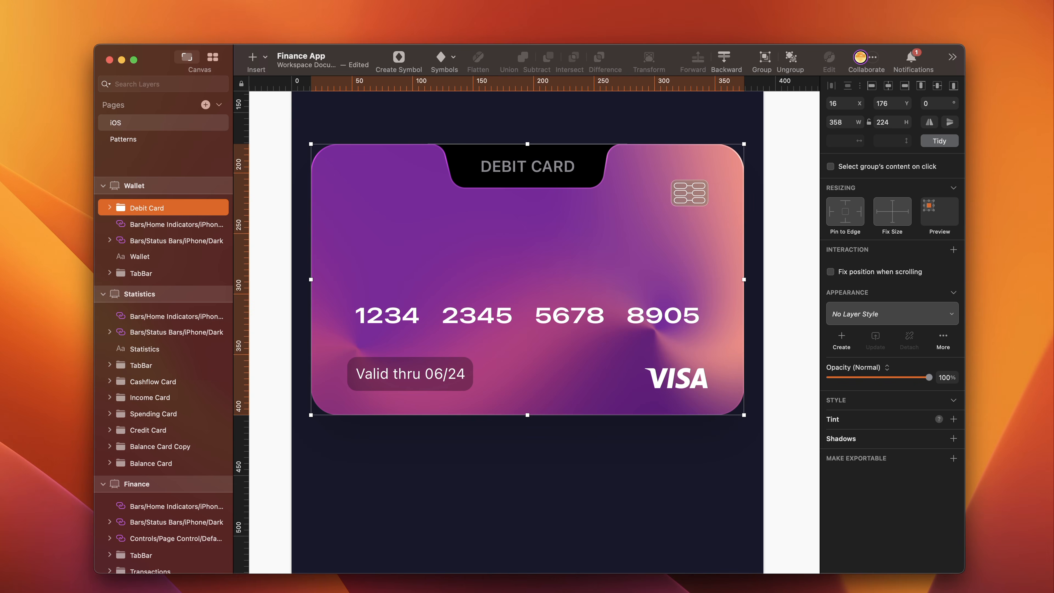
- Duplicate the Debit Card group and set the copy's Y position to 350
key("super+d")
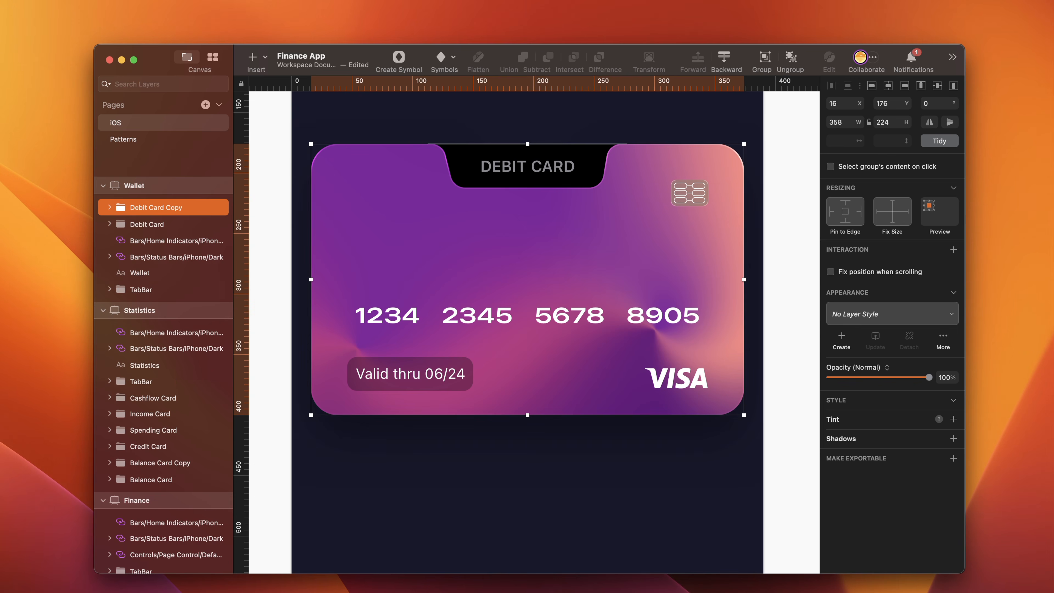
left_click(888, 104)
type("350")
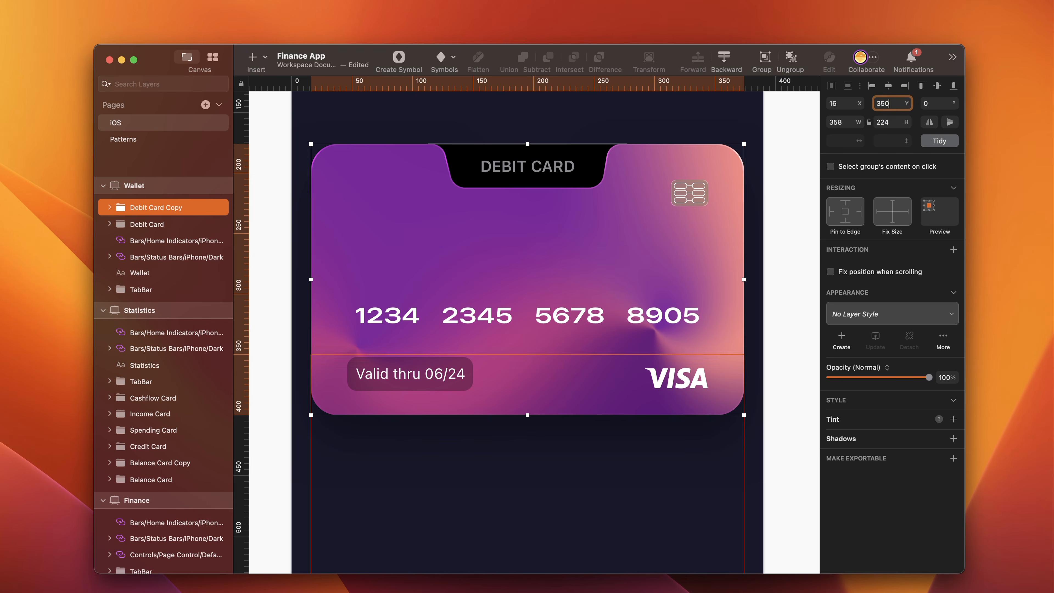
- Delete the mesh-gradient-5 image from the duplicated card
left_click(179, 323)
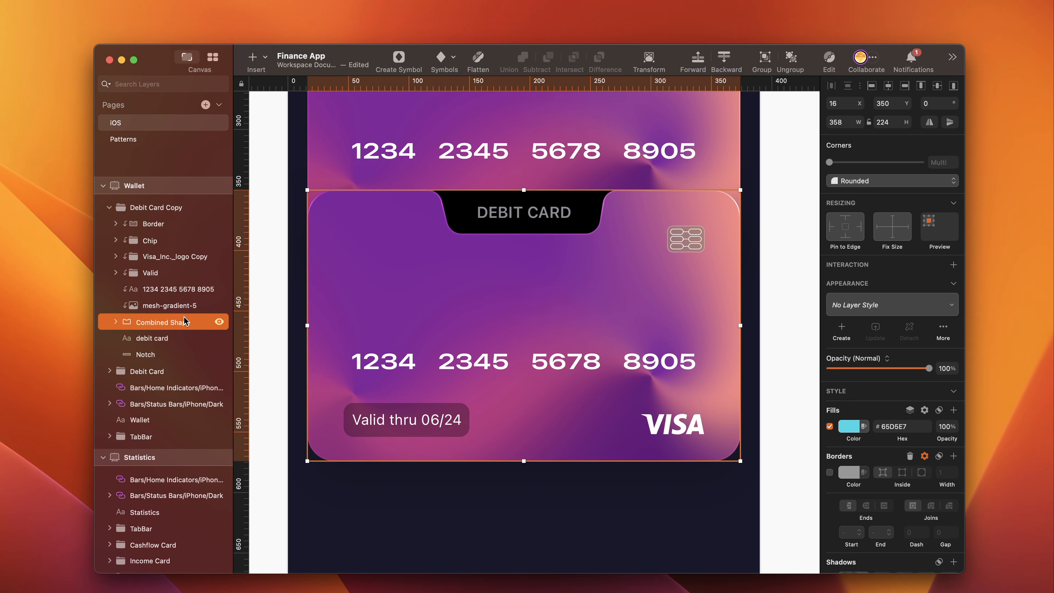
left_click(353, 307)
key("Delete")
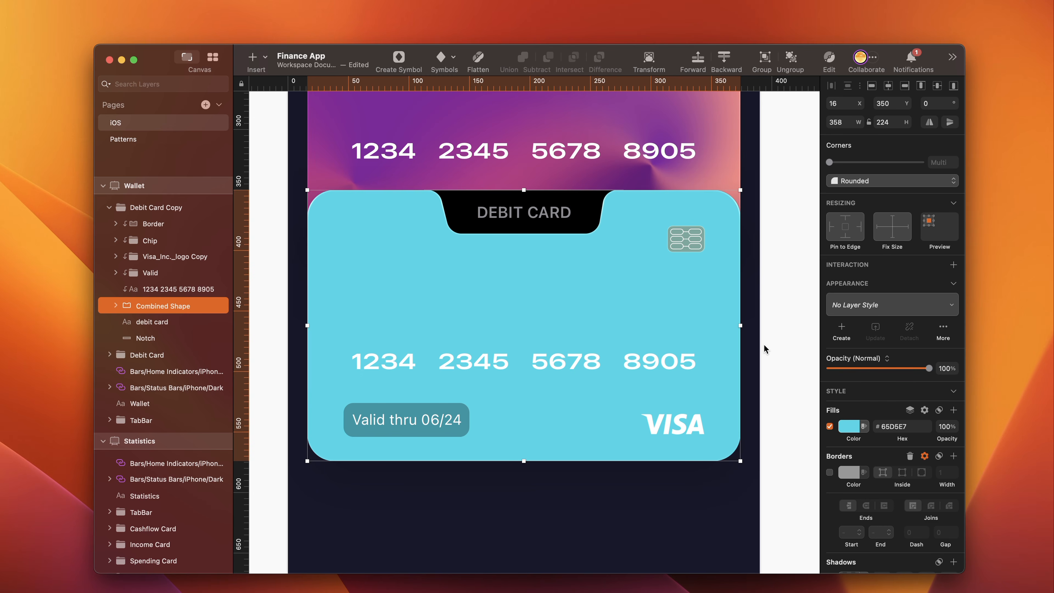
- Give the duplicated card's Combined Shape a radial gradient centred near its upper-right corner and widened to span the whole card
left_click(849, 426)
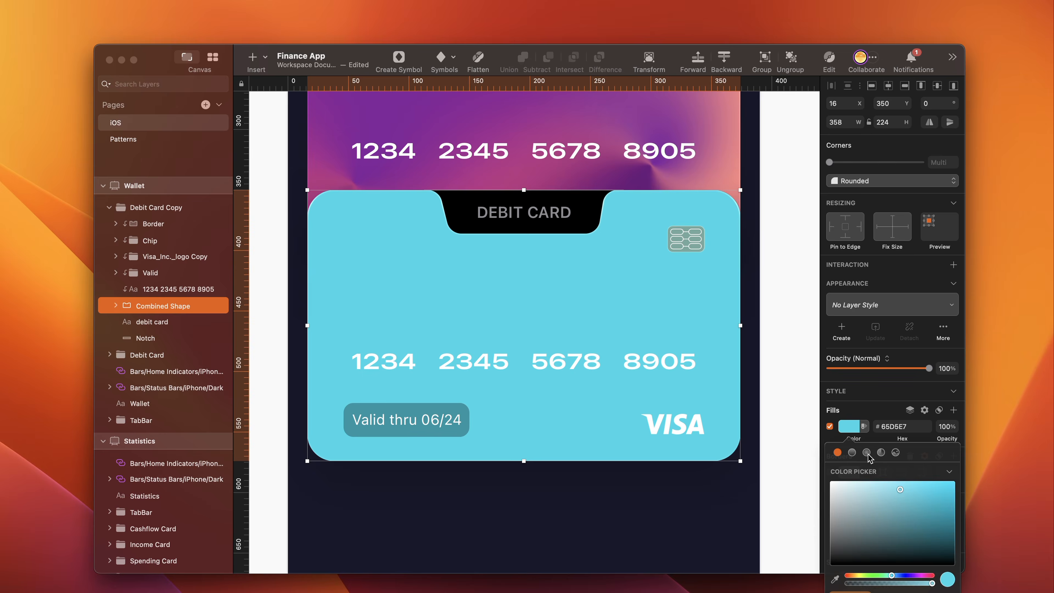
left_click(867, 452)
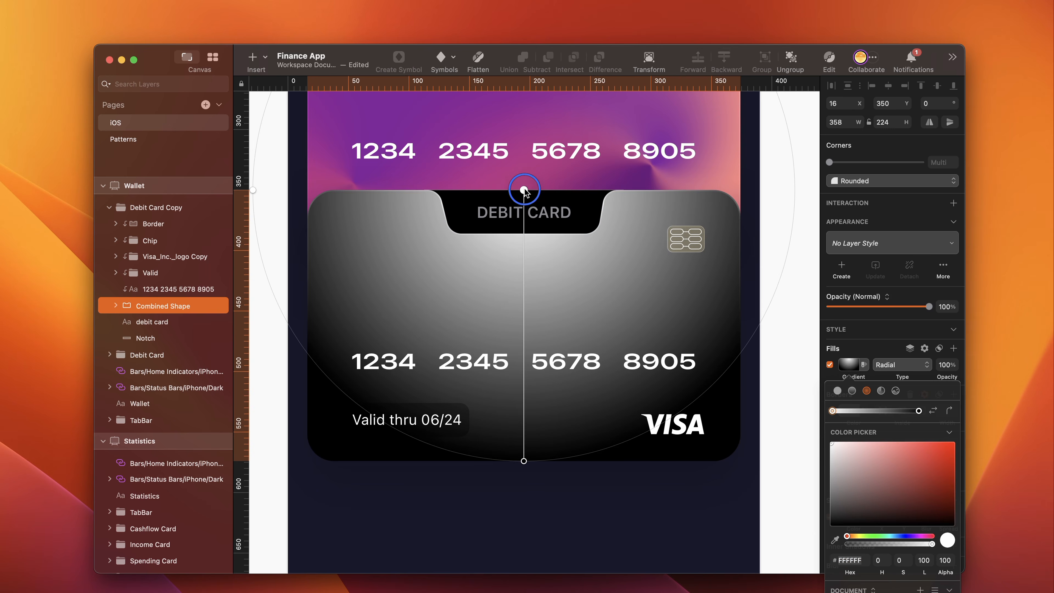
left_click_drag(524, 190, 715, 202)
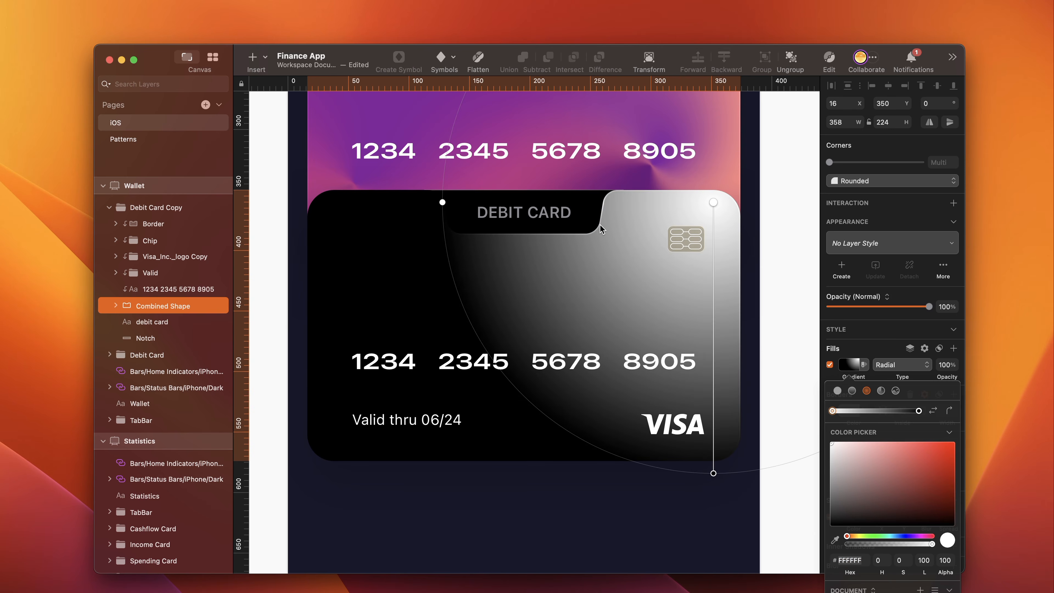
key("super+minus")
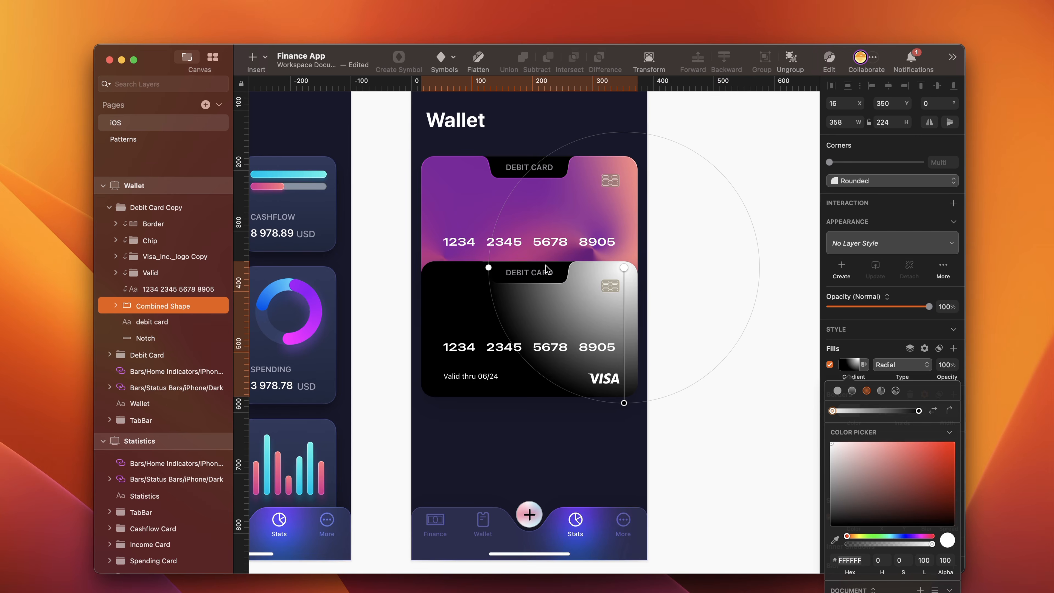
left_click_drag(489, 268, 372, 268)
left_click_drag(624, 403, 627, 469)
scroll(539, 332, "left", 1)
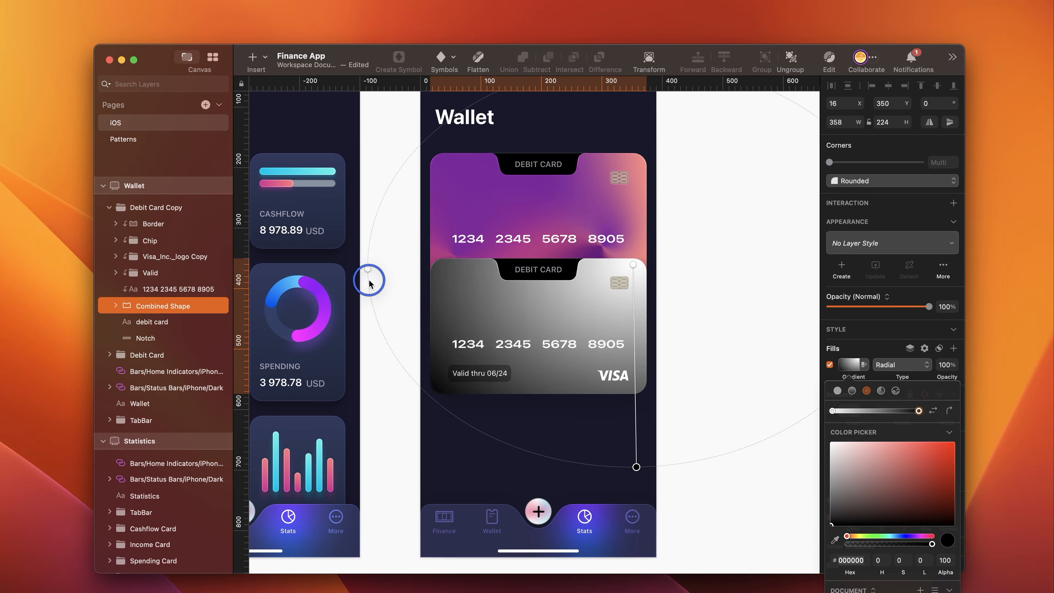
- Add three intermediate colour stops along the card's radial gradient, two over the card and one below it
scroll(563, 377, "up", 3)
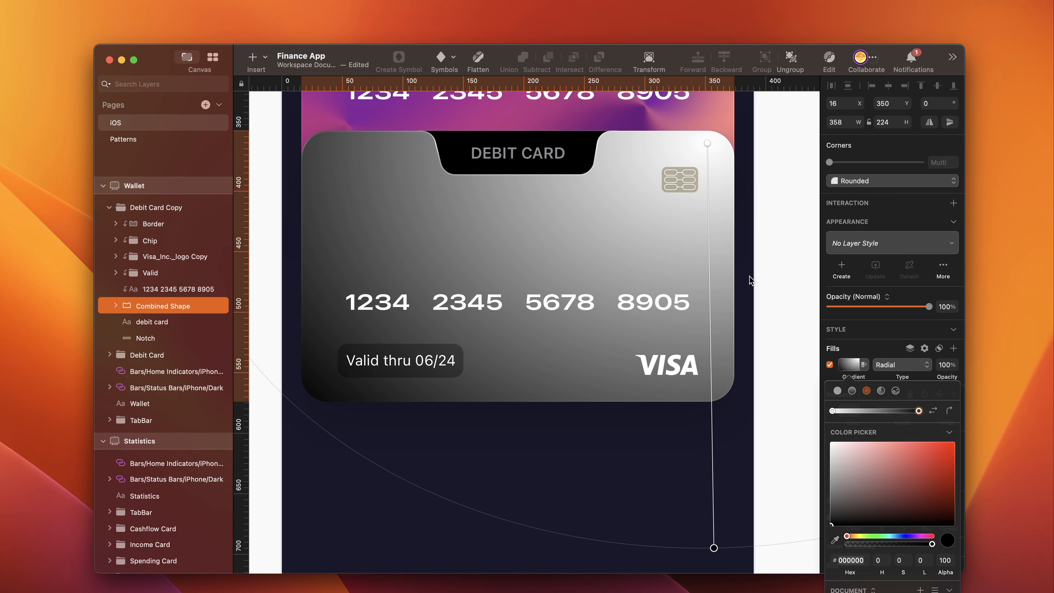
left_click(708, 214)
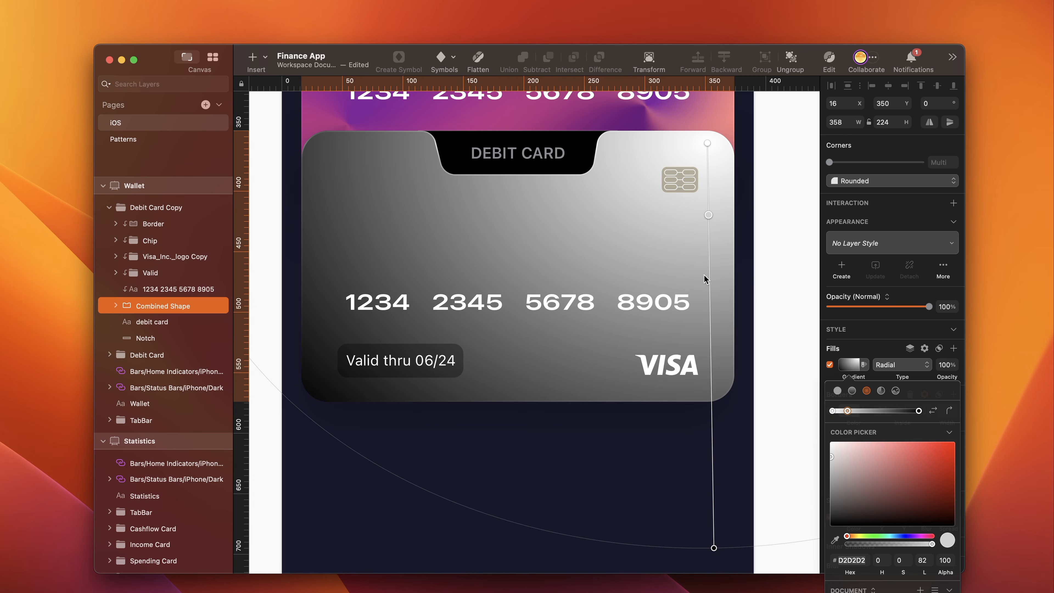
left_click(713, 372)
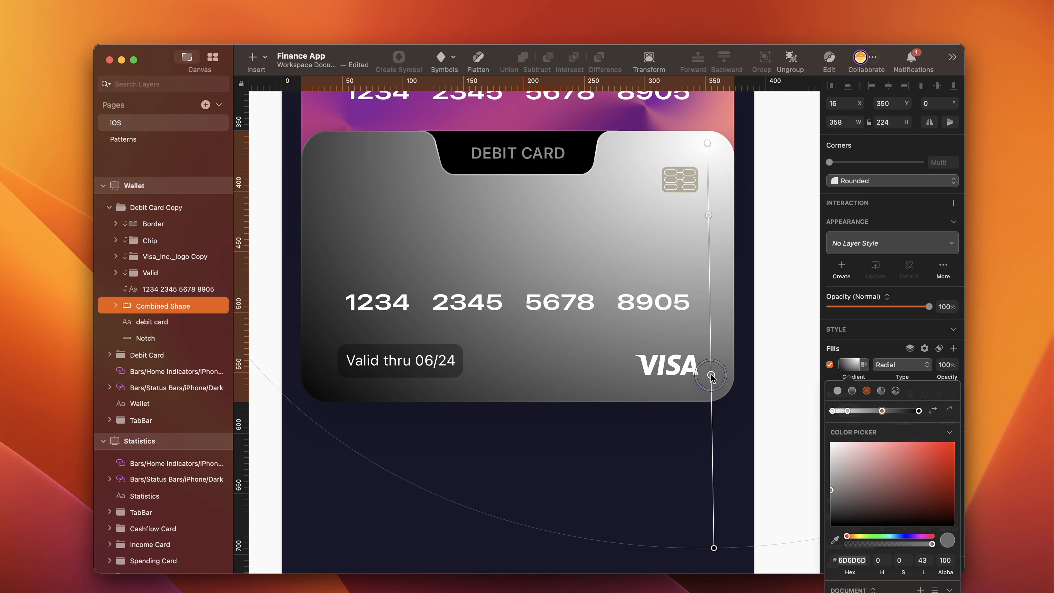
left_click(714, 458)
- Colour the gradient's centre stop #FFE282 and the second stop bright orange
left_click(854, 561)
type("ffe")
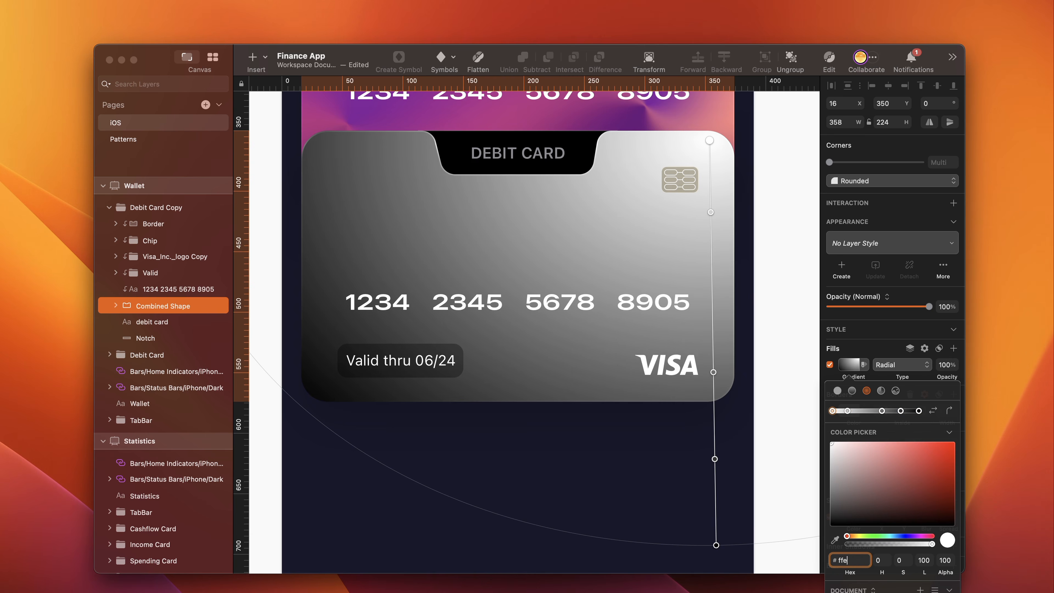
type("28")
type("2")
key("Return")
key("Tab")
left_click(854, 561)
type("ff7")
type("a00")
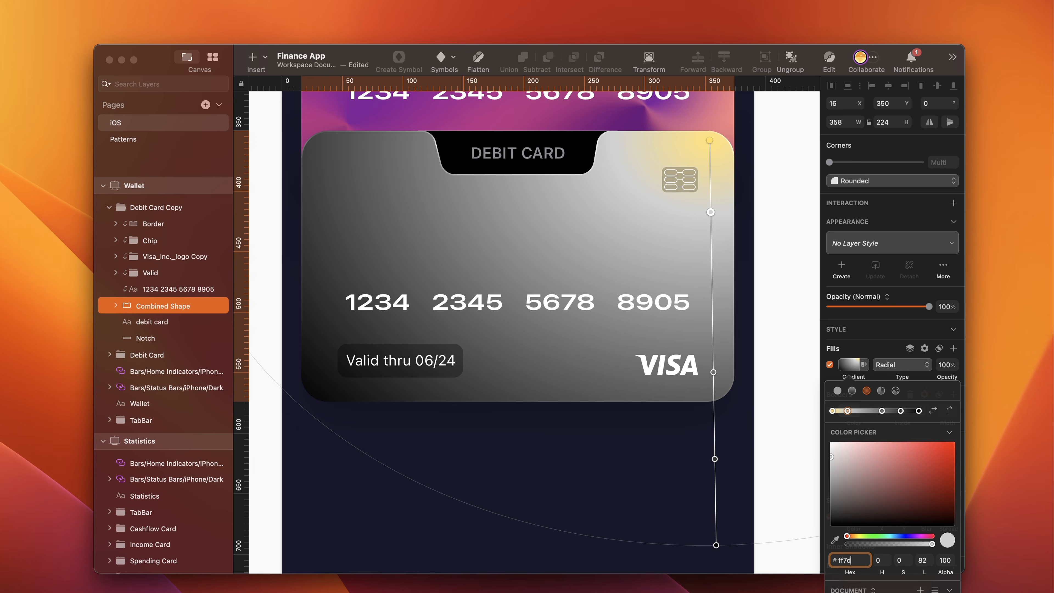
key("Return")
- Colour the gradient's third stop #D52B19 and its fourth stop #5C44D9
key("Tab")
left_click(862, 558)
type("d52")
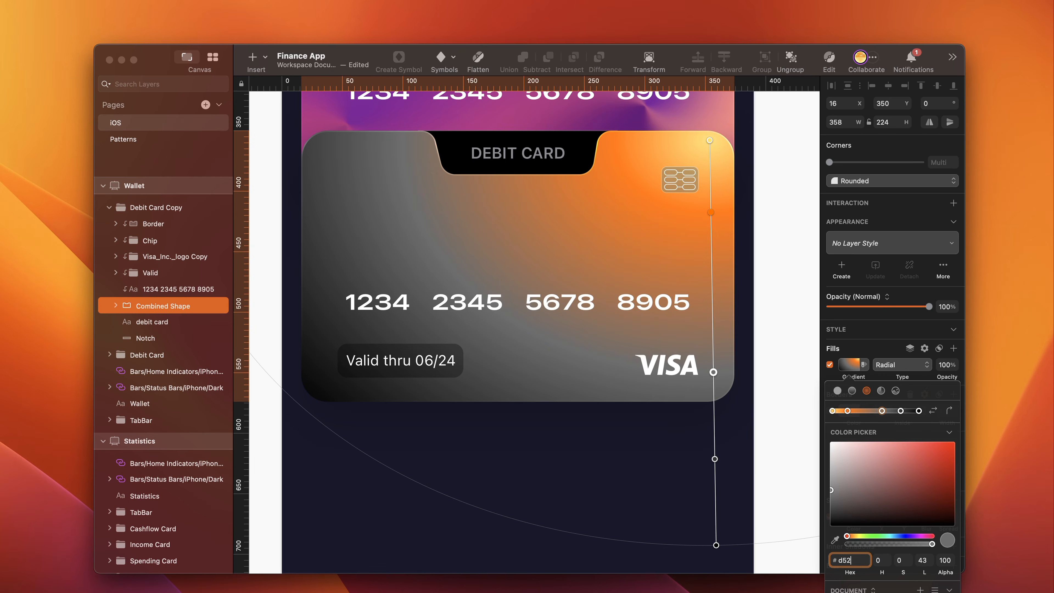
type("b19")
key("Return")
key("Tab")
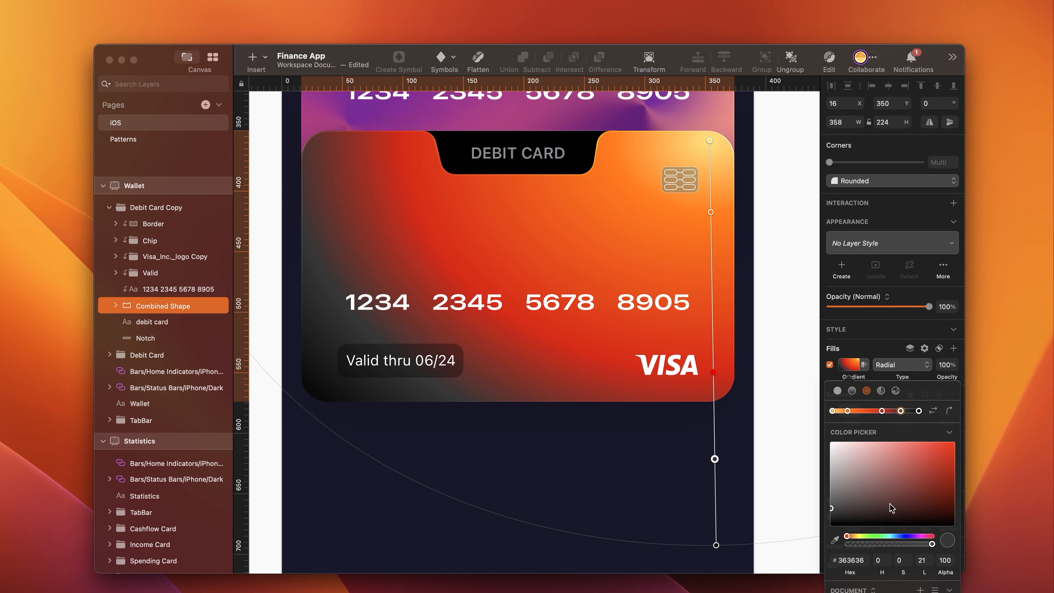
type("5c44d9")
key("Return")
- Colour the gradient's outermost stop #5246E9 and move the orange second stop farther out from the centre
key("Tab")
type("52")
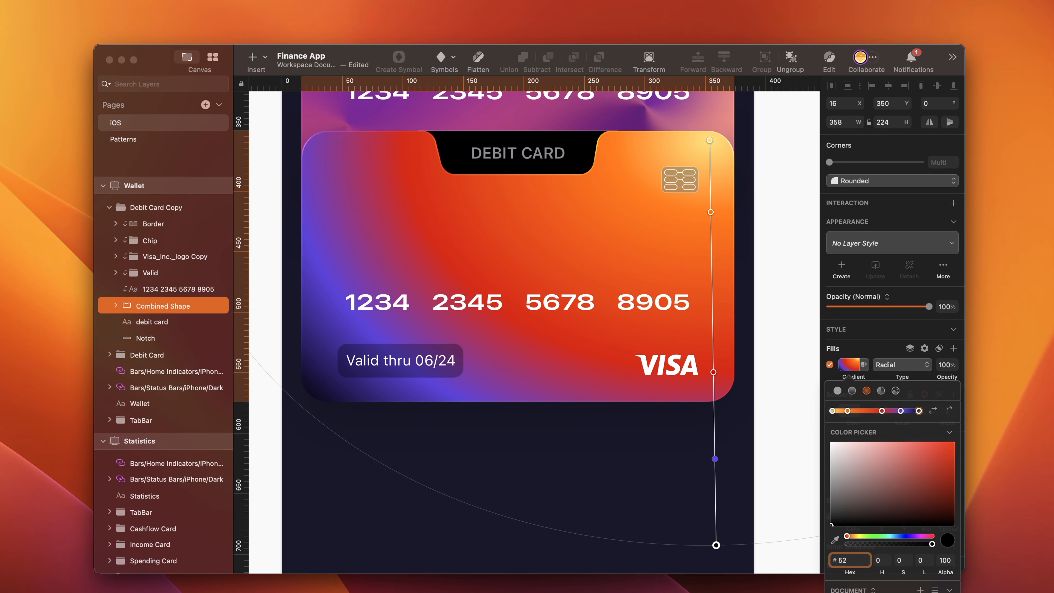
type("46e9")
key("Return")
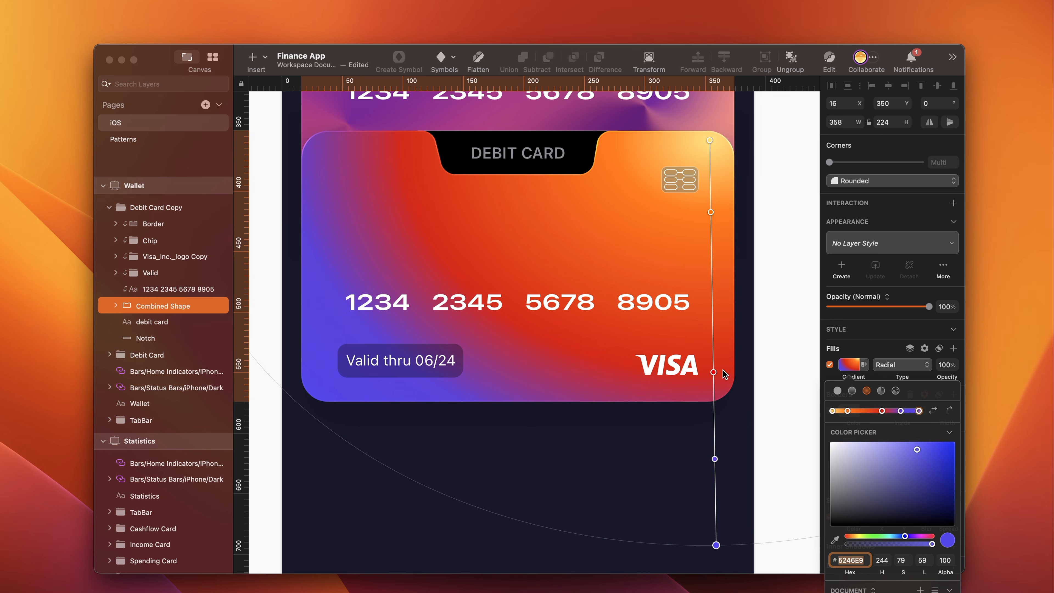
left_click_drag(710, 212, 711, 274)
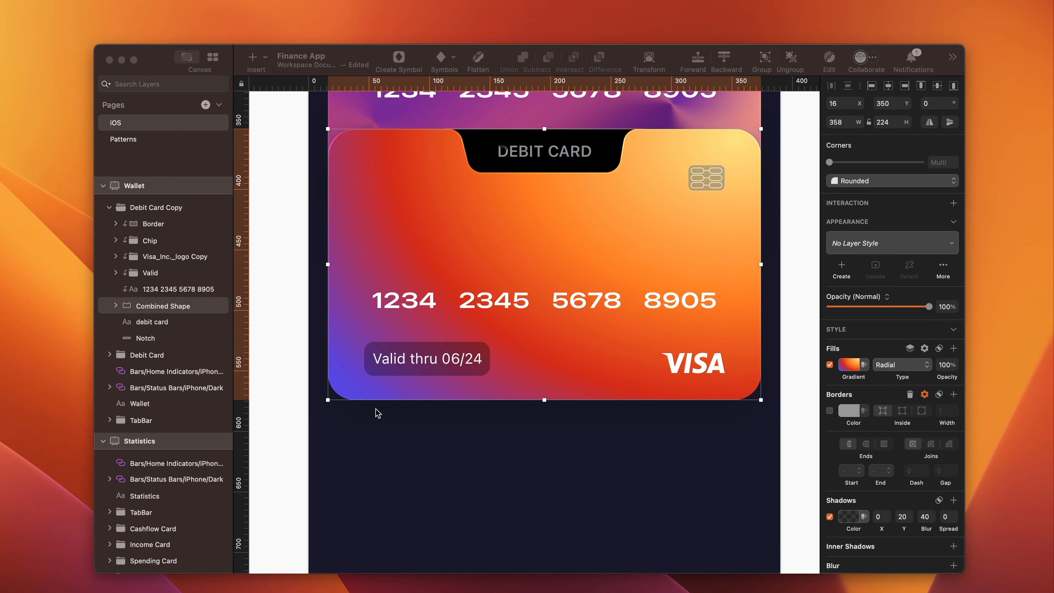
- Hide the debit card label on the duplicated card and place the Apple Pay logo in its notch
scroll(310, 284, "up", 3)
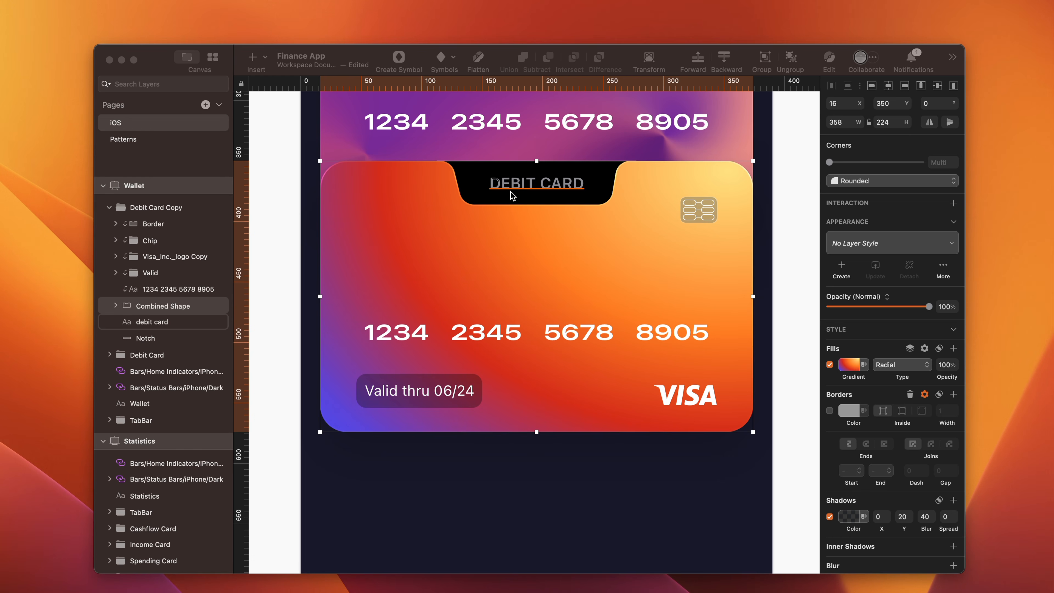
left_click(528, 187)
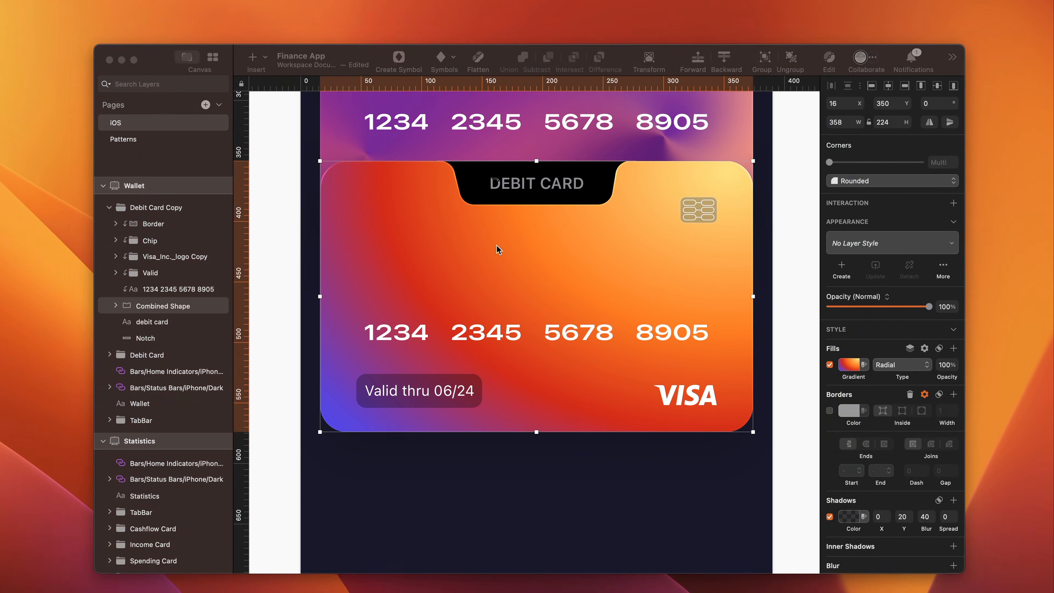
right_click(560, 185)
left_click(586, 297)
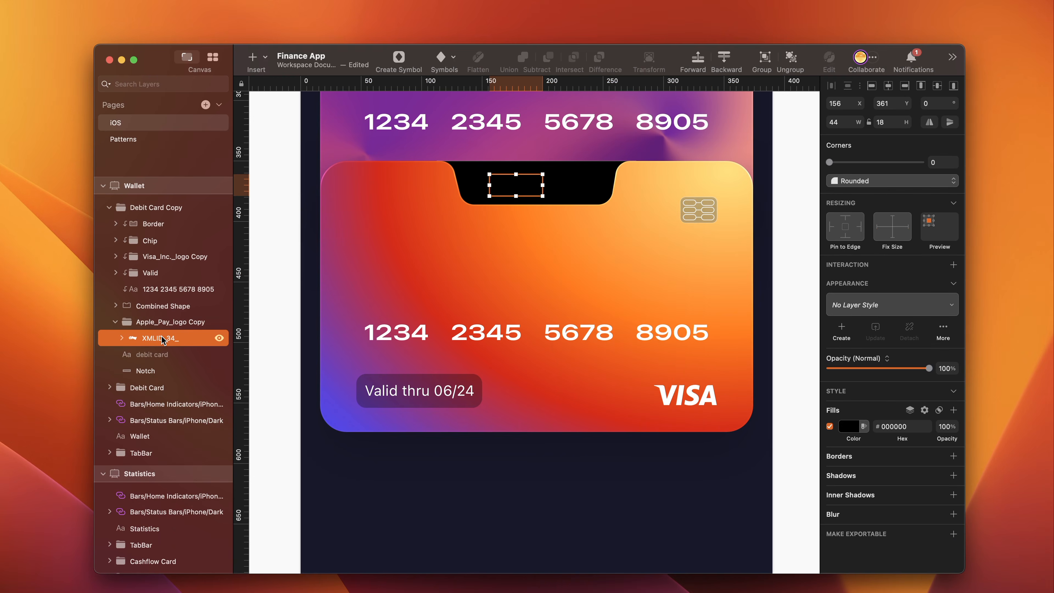
- Fill the Apple Pay logo with #FFFFFF and centre it horizontally and vertically on the notch
left_click(854, 428)
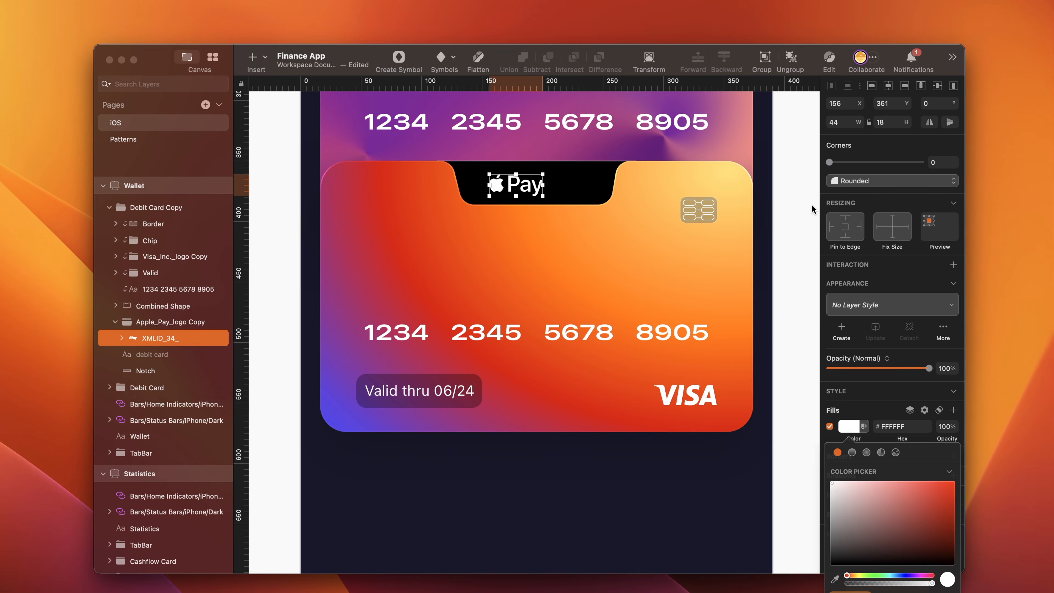
left_click(888, 86)
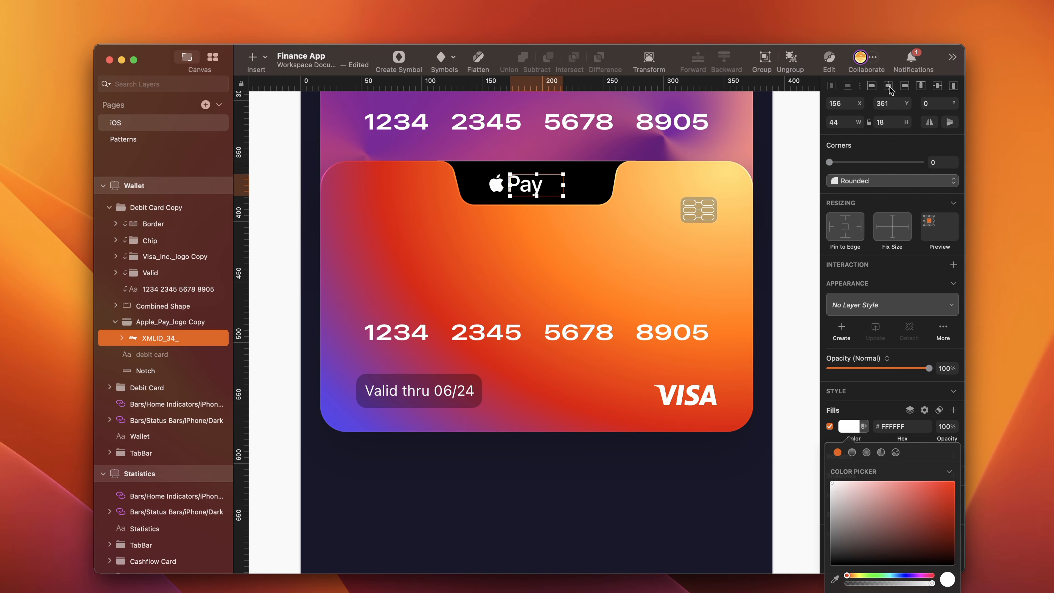
left_click(146, 370, "super")
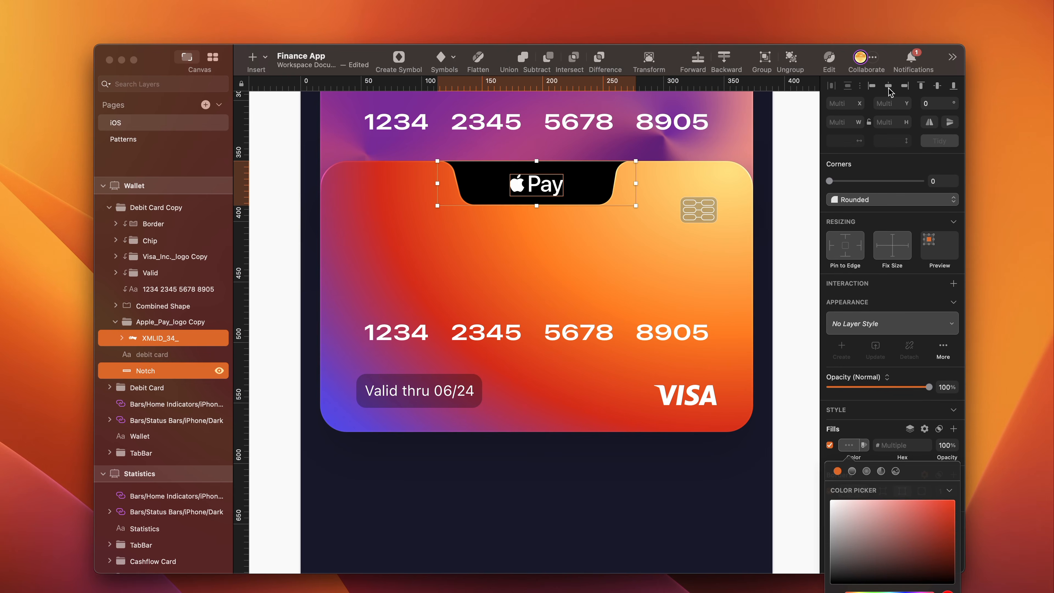
left_click(937, 86)
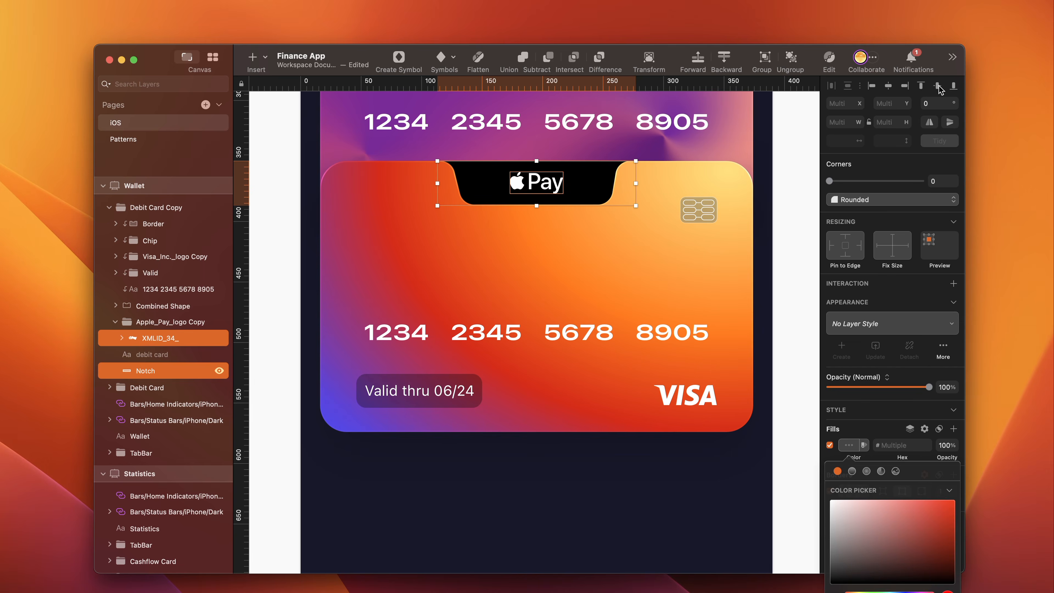
- Delete the Visa logo from the duplicated card and change its expiry tag to "Valid thru 08/23"
left_click(527, 272)
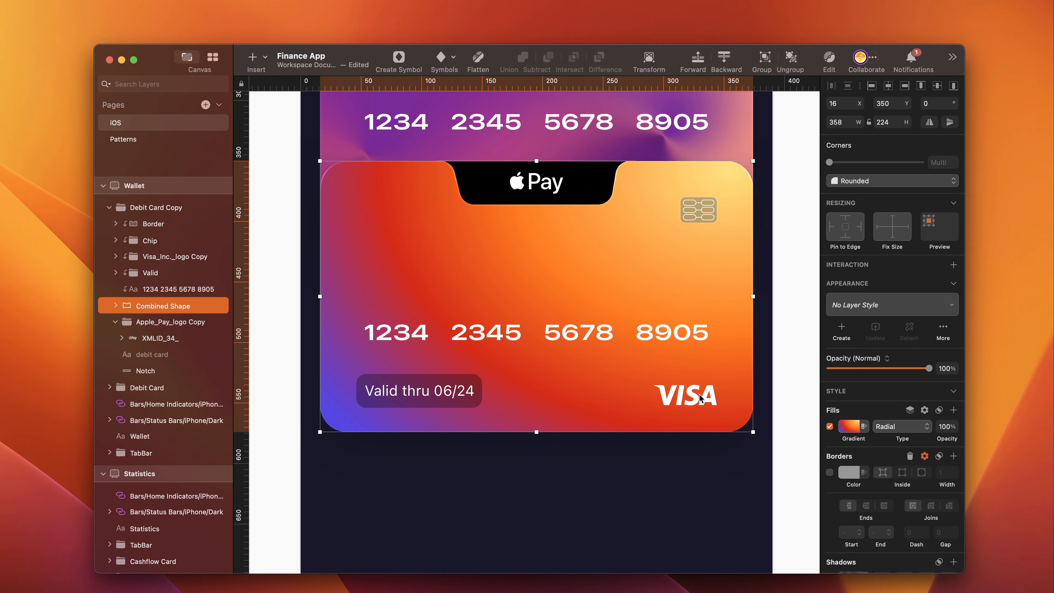
left_click(154, 256)
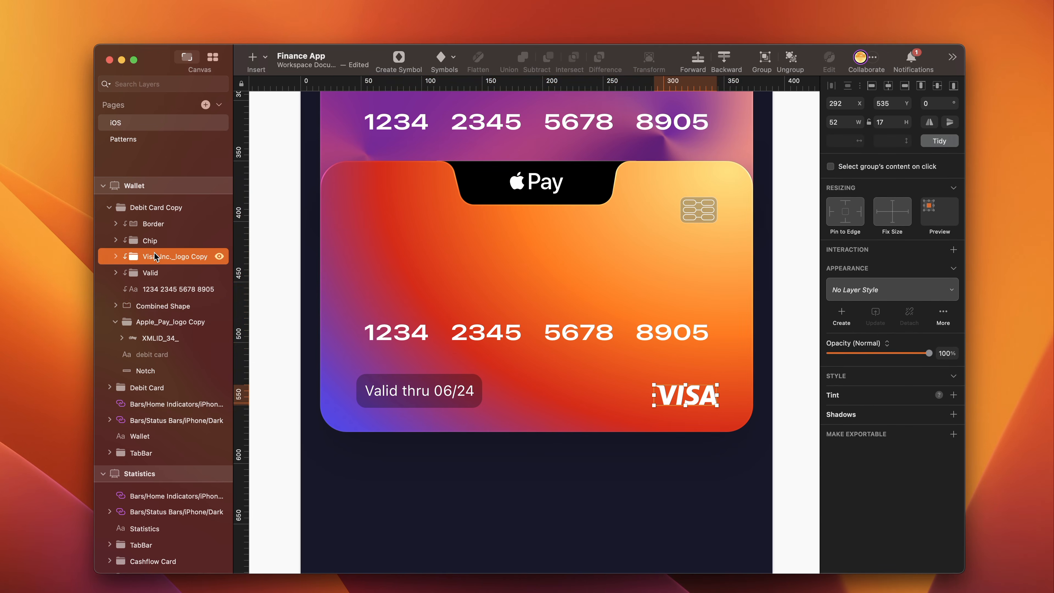
double_click(373, 396)
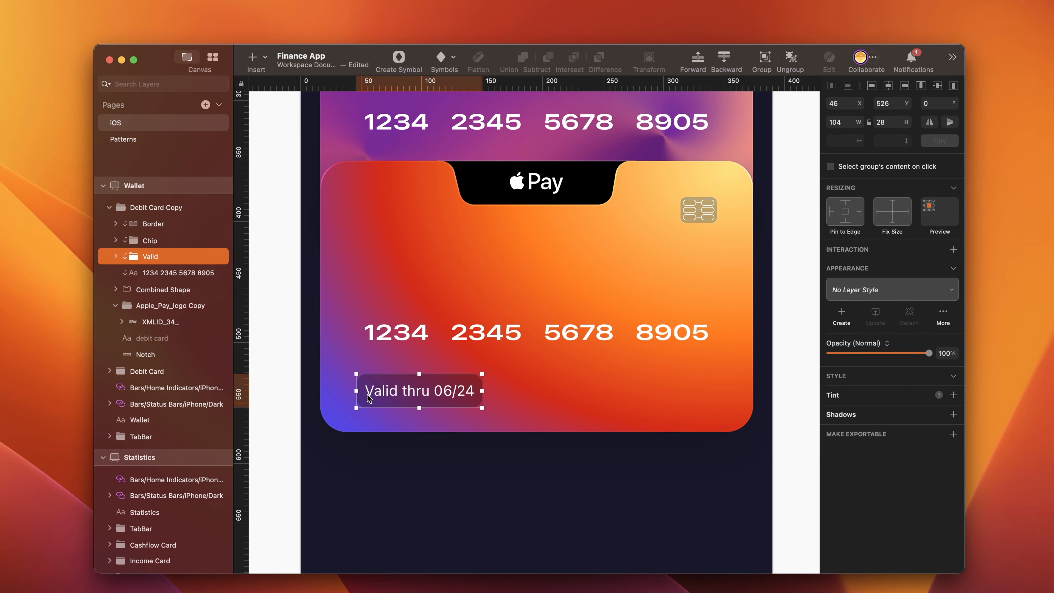
double_click(461, 390)
left_click(465, 389)
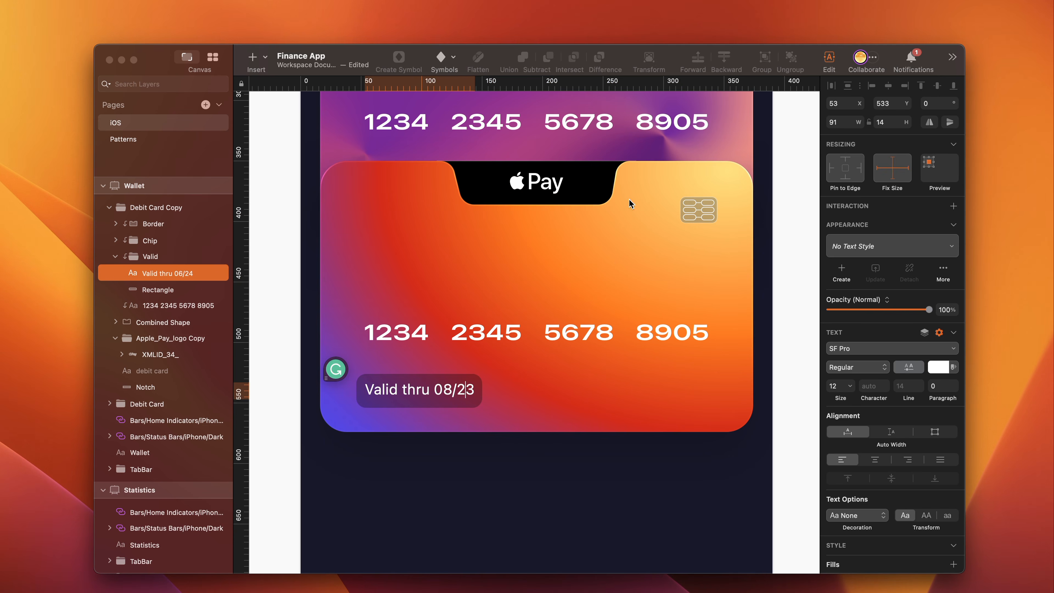
- Remove the three connector lines from the duplicated card's chip
left_click(709, 208, "super")
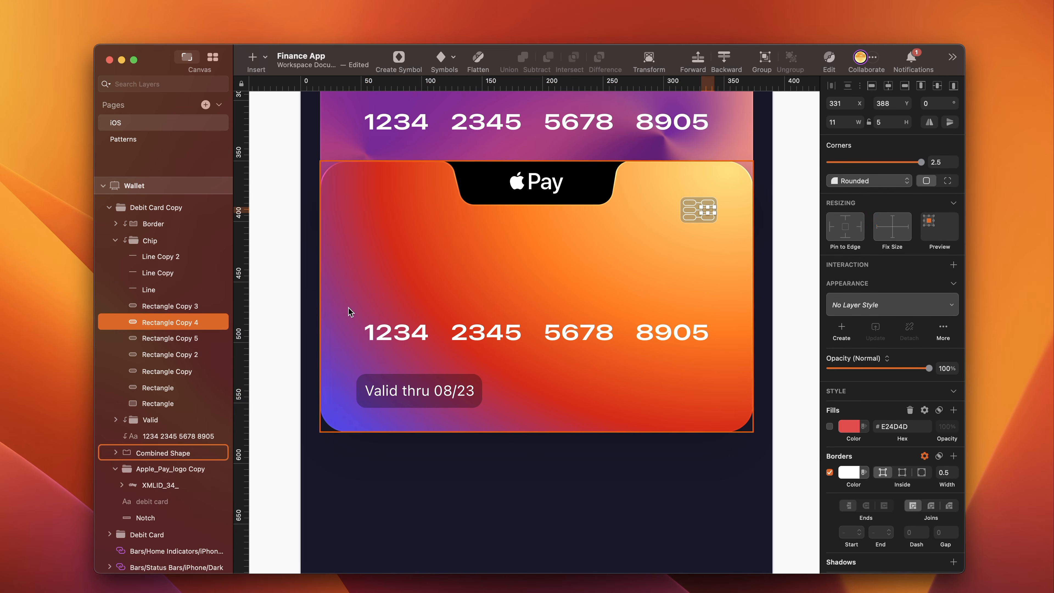
left_click(143, 290)
left_click(160, 255, "shift")
left_click(630, 482)
- Rename the duplicated card group "Apple Pay Card"
left_click(531, 237)
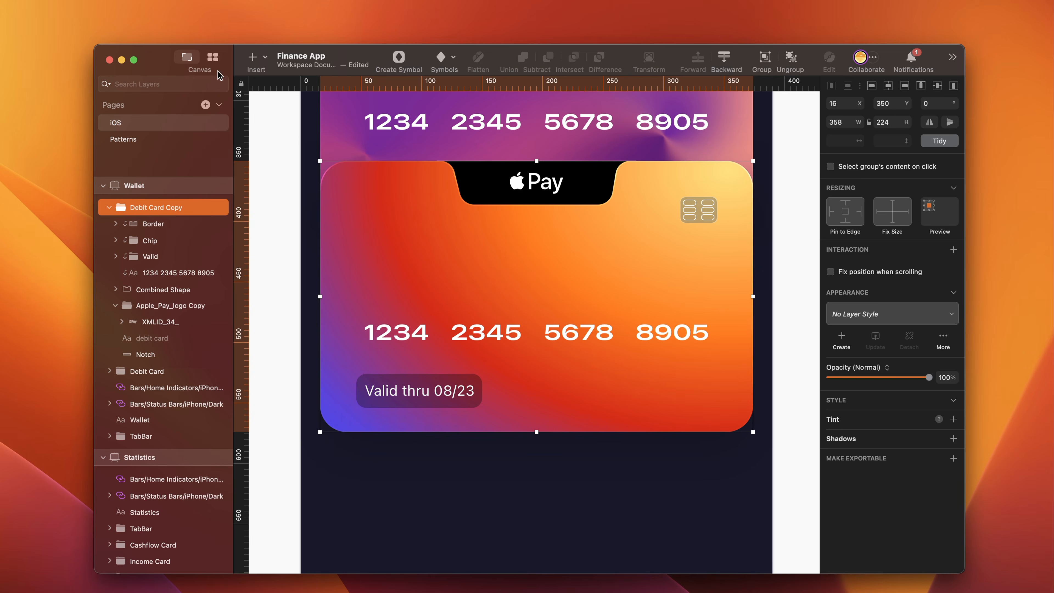
double_click(158, 208)
type("Apple pay Card")
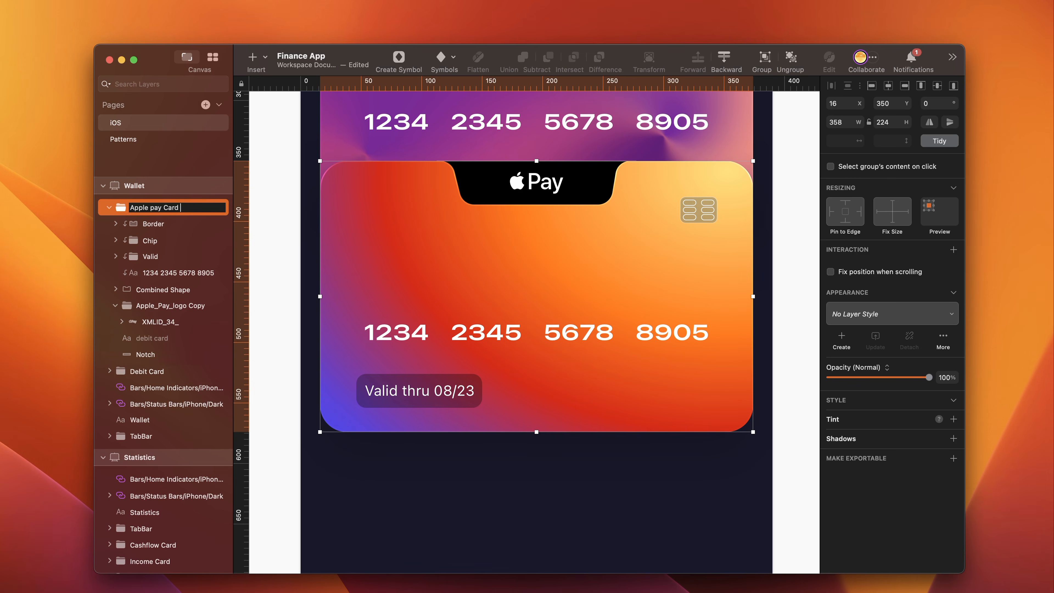
key("Return")
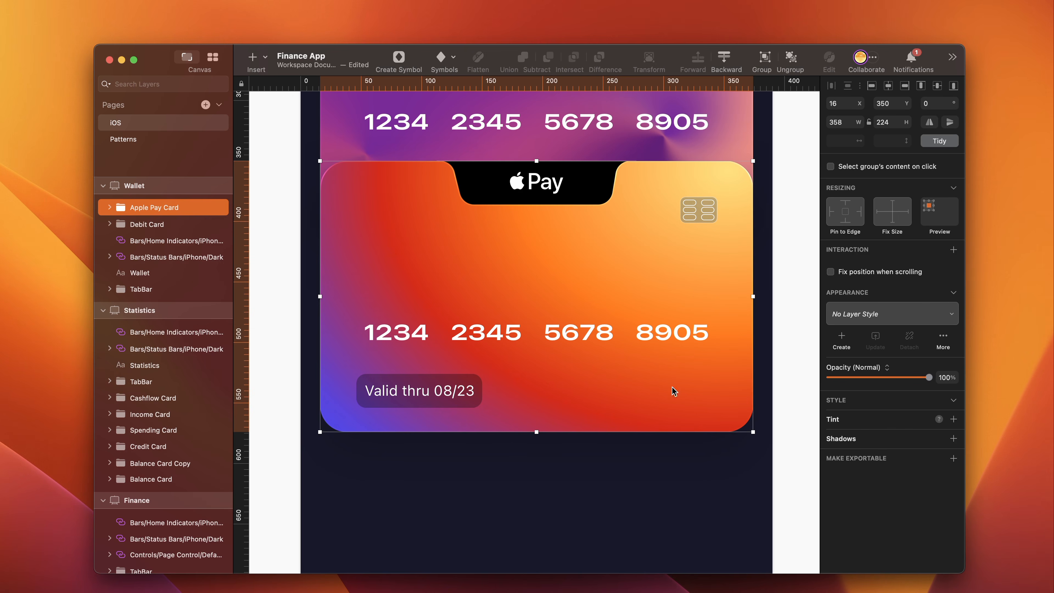
- Add a shadow to the Apple Pay Card group with Y offset -40 and blur 40
left_click(953, 438)
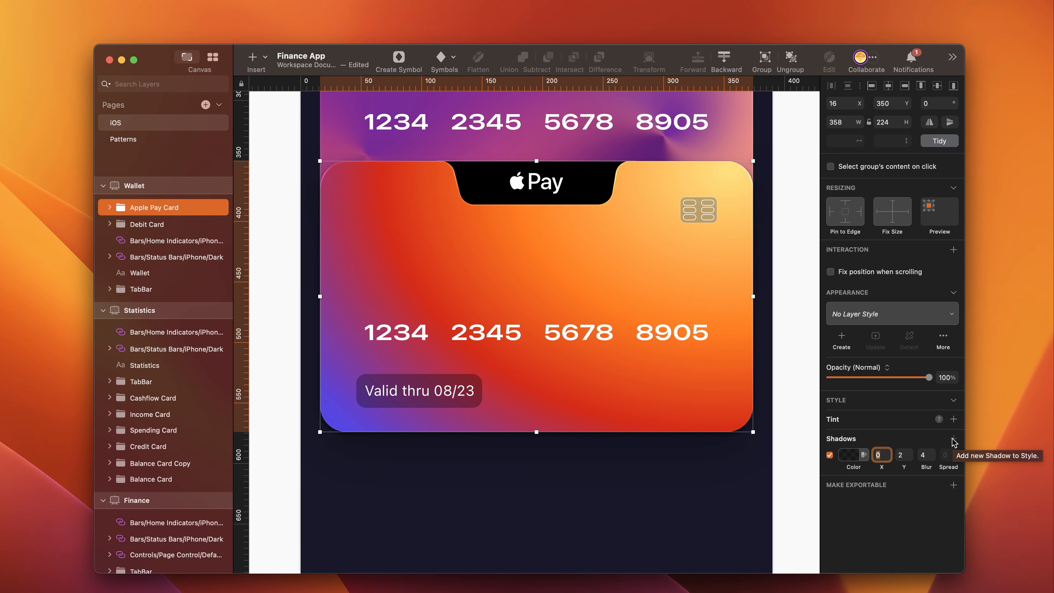
left_click(848, 456)
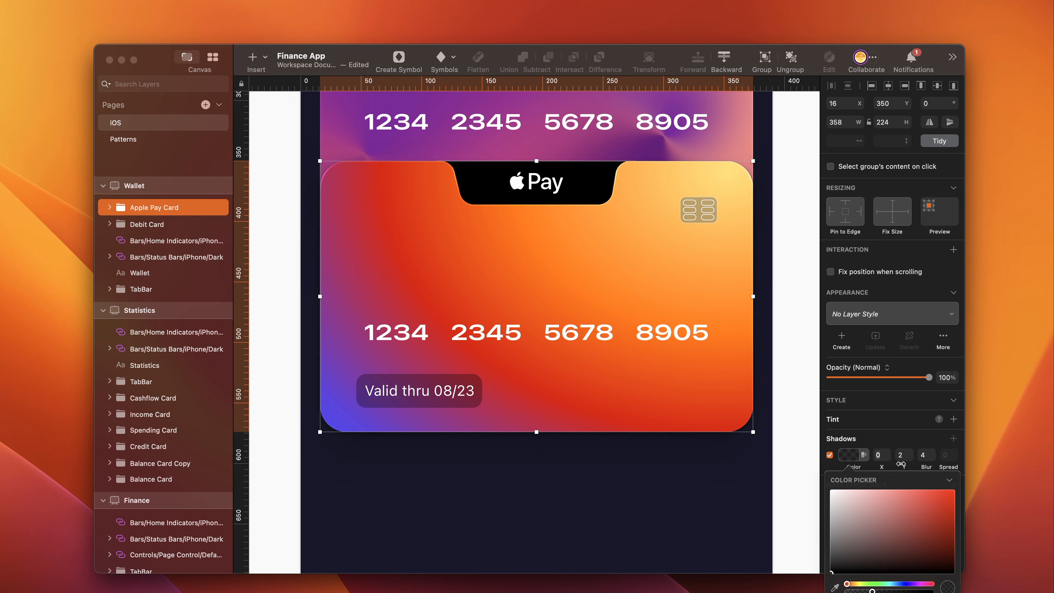
left_click(903, 455)
type("-40")
key("Tab")
type("4")
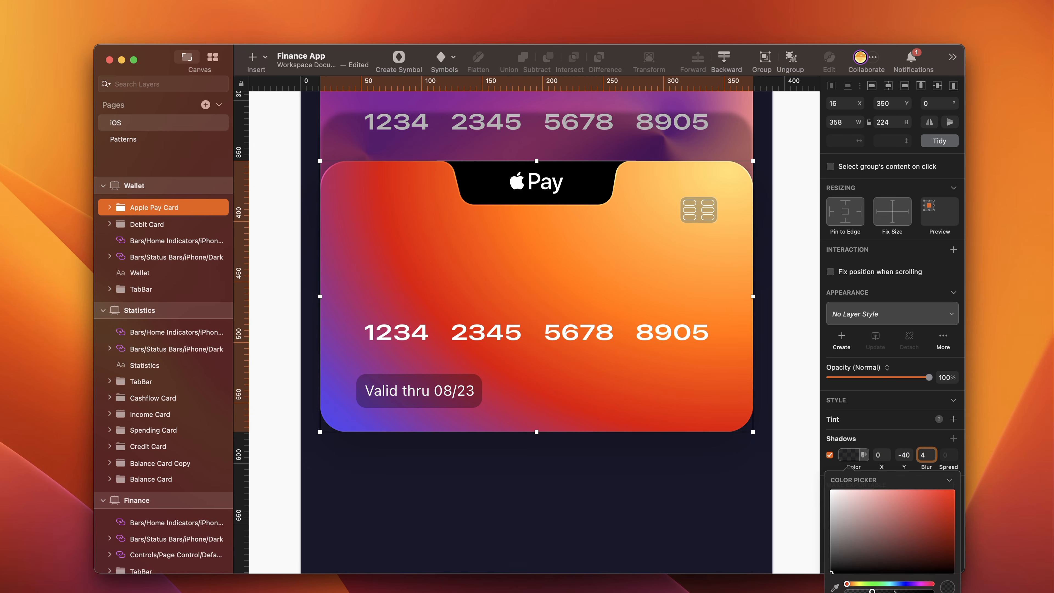
type("0")
key("Return")
- Set the Apple Pay Card group's Y position to 361
scroll(541, 437, "up", 5)
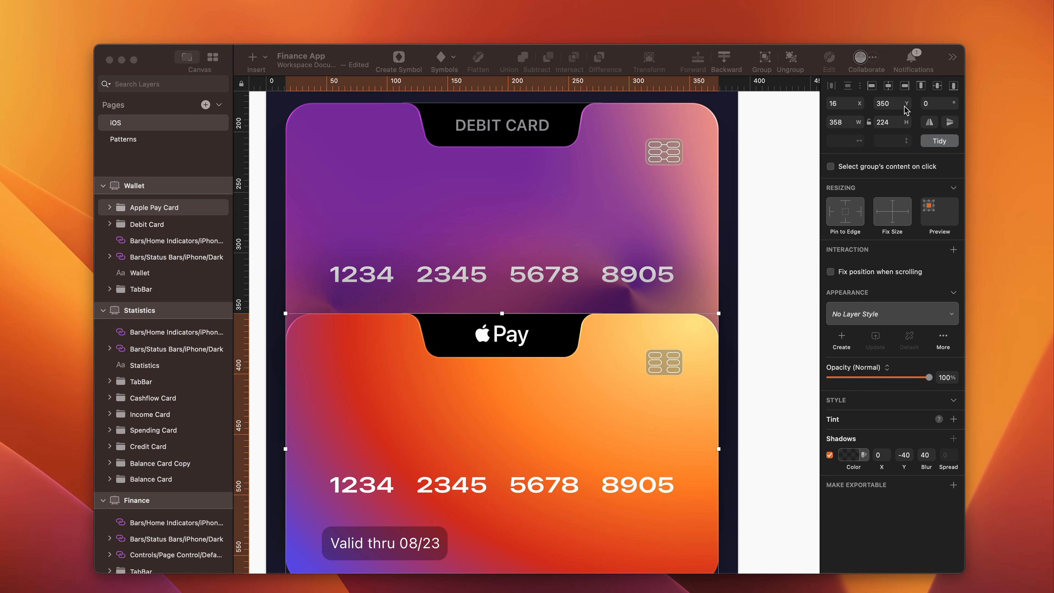
left_click(879, 104)
type("3")
type("61")
key("Return")
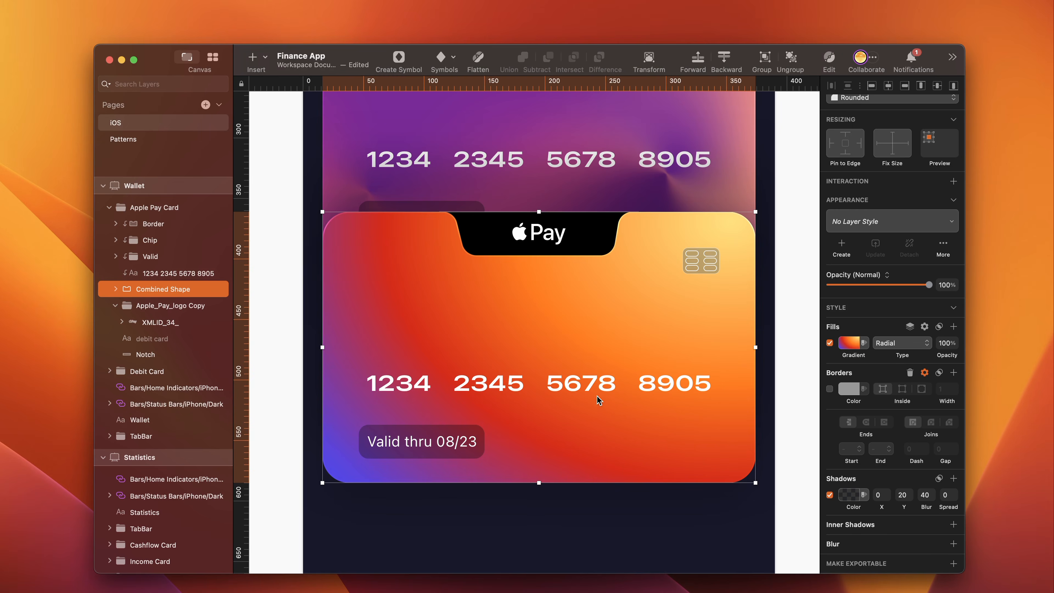
- Add a shadow with Y 1 and blur 2 to the Apple Pay card's number text and change the shadow's blend mode from Normal
left_click(608, 386)
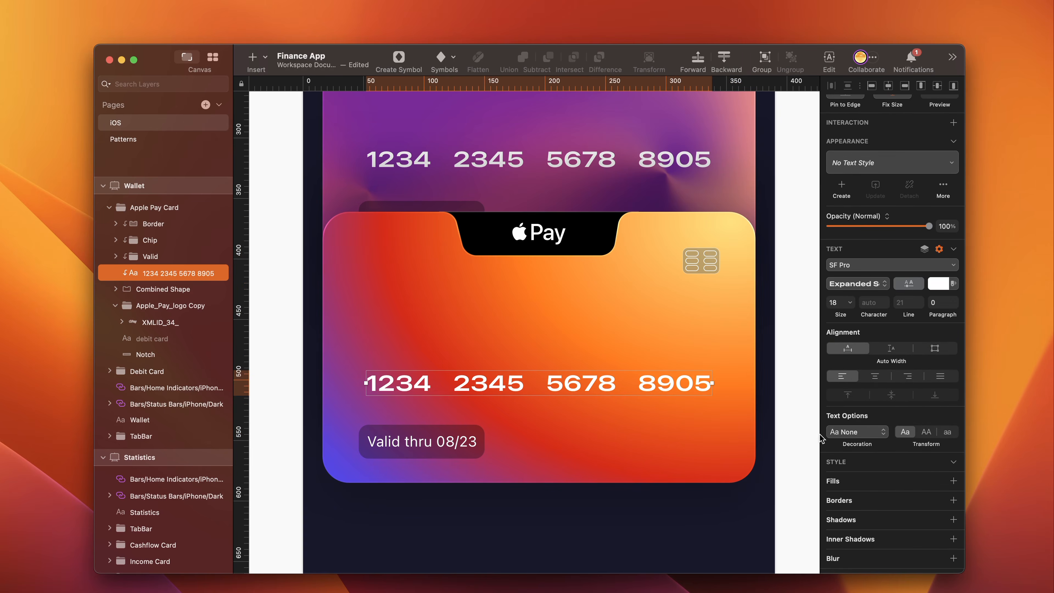
scroll(877, 497, "down", 1)
left_click(953, 505)
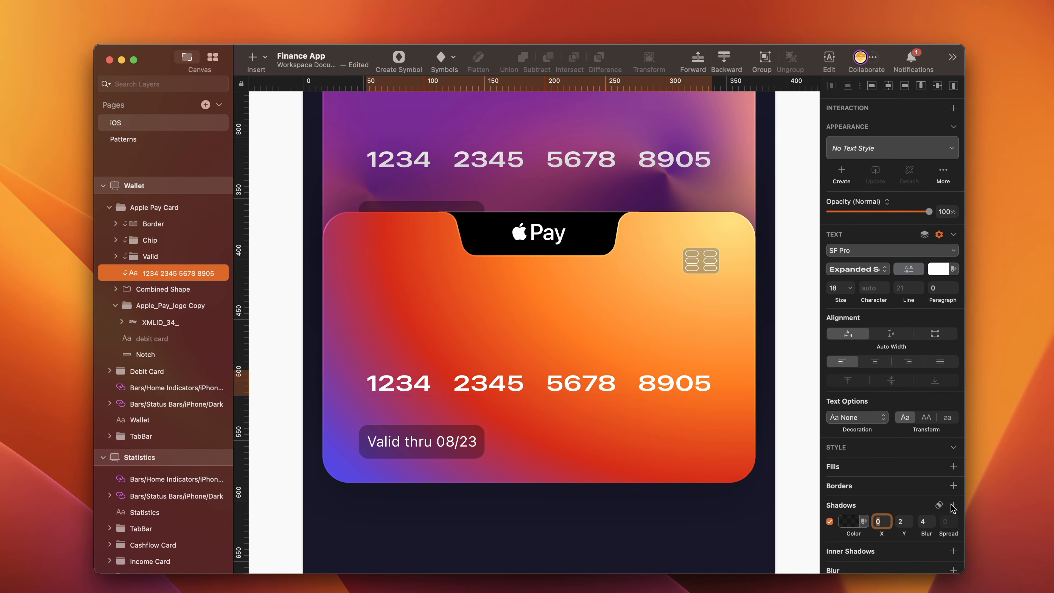
left_click(849, 523)
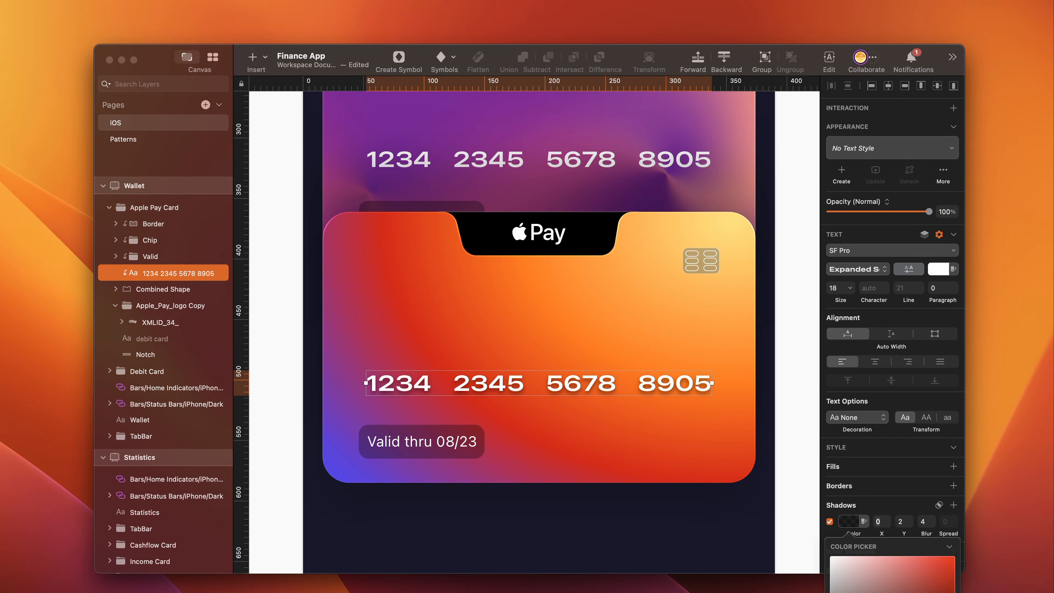
left_click(909, 523)
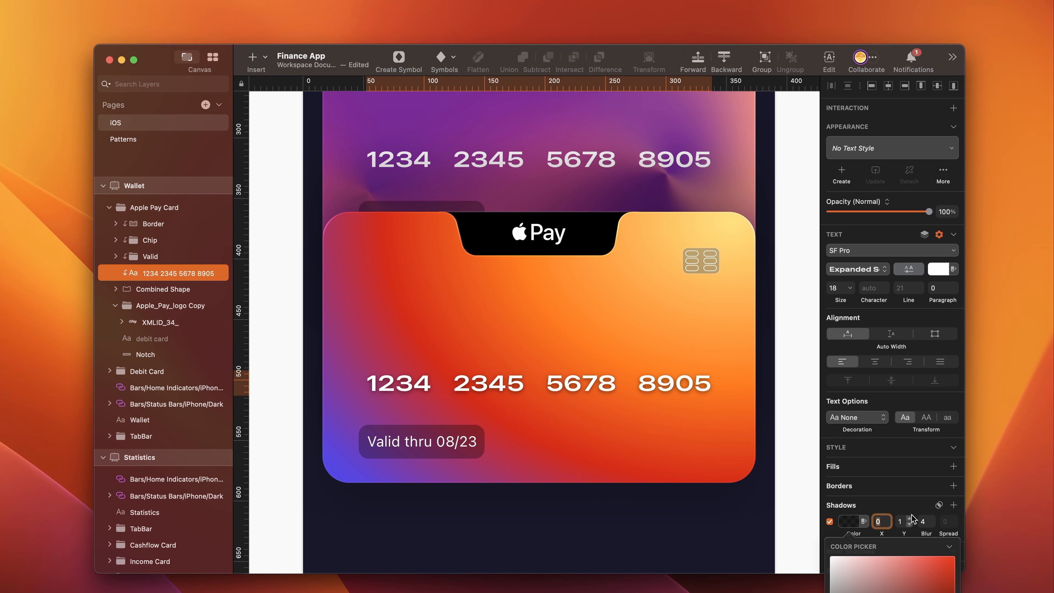
left_click(931, 524)
left_click(932, 524)
left_click(941, 505)
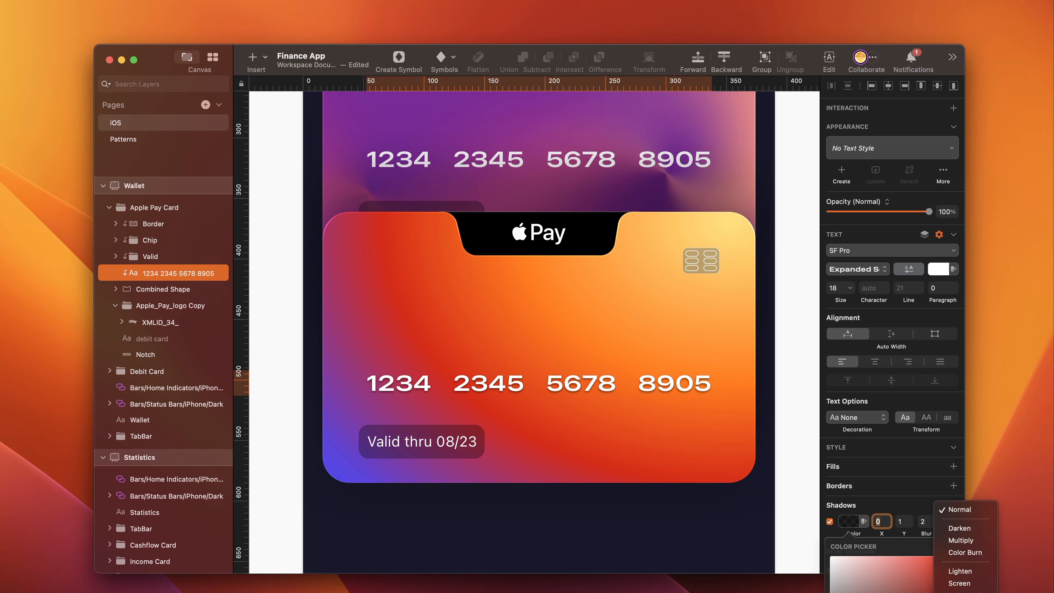
left_click(962, 590)
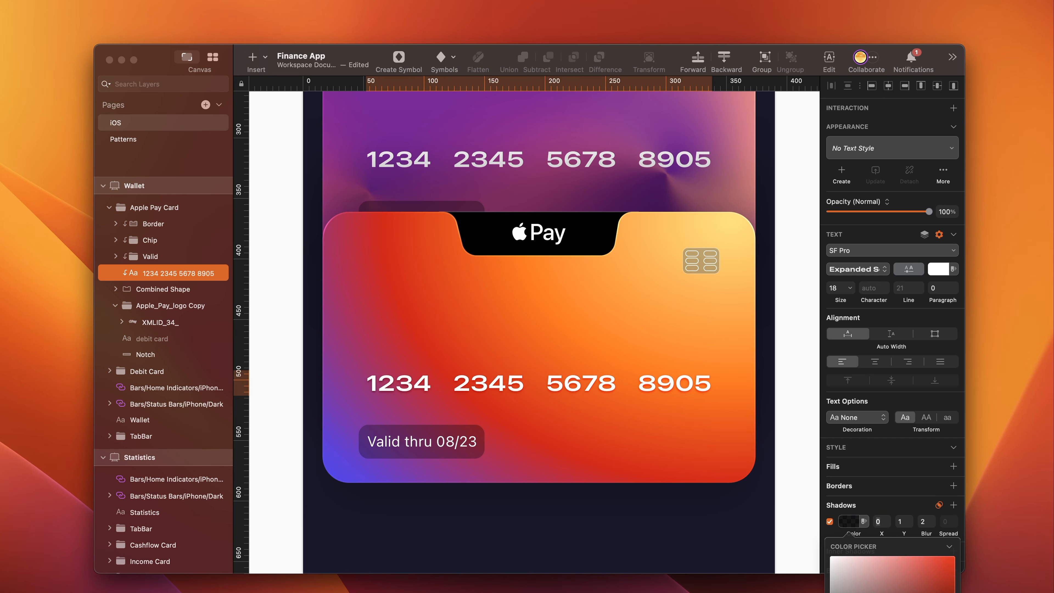
- Copy the style of the Apple Pay card's number text and paste it onto the debit card's number text
right_click(663, 381)
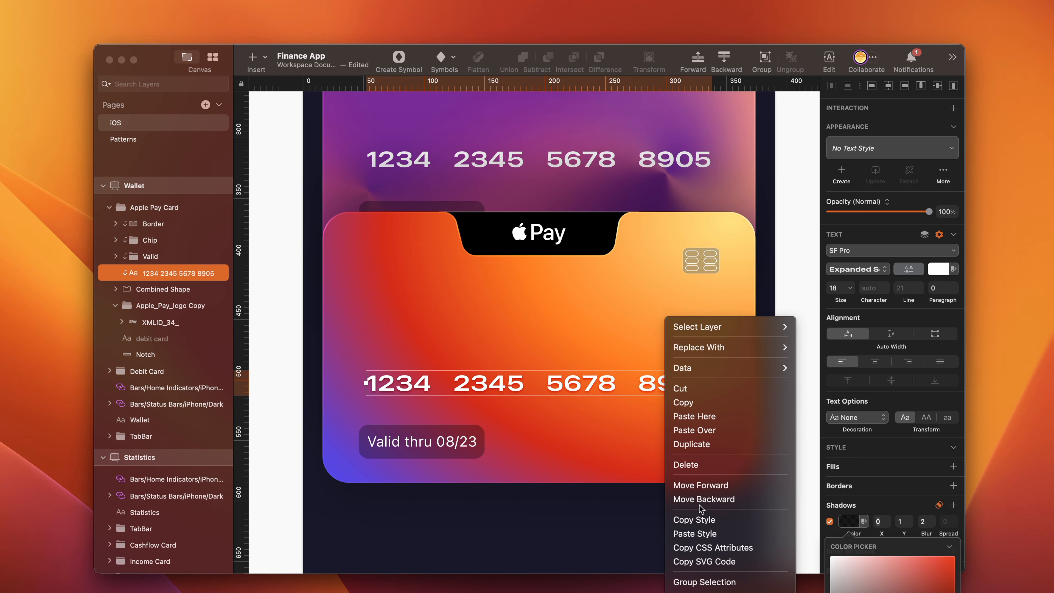
left_click(731, 522)
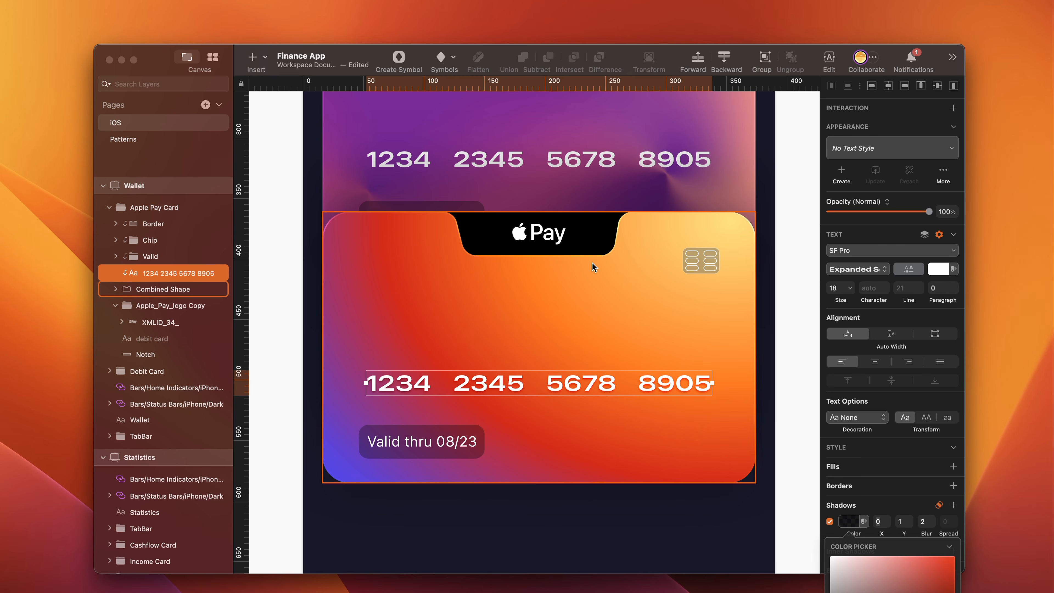
left_click(601, 161)
right_click(601, 161)
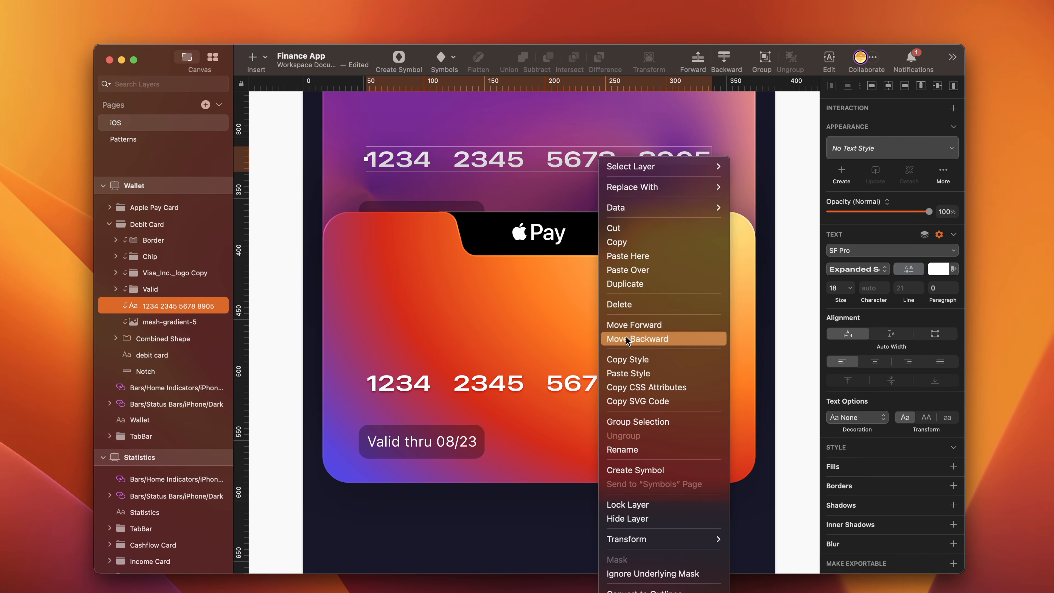
left_click(630, 372)
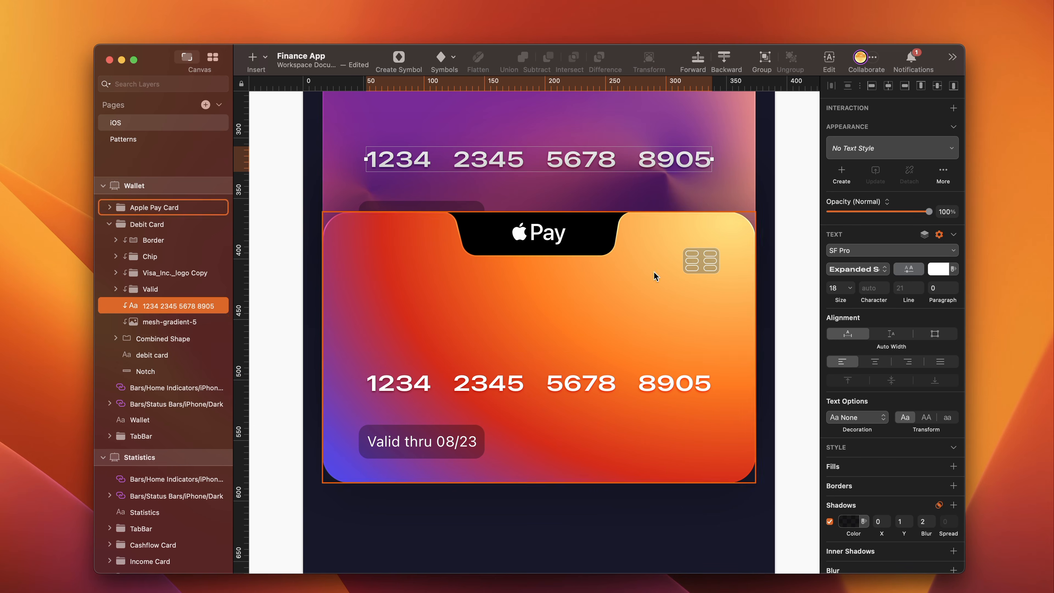
- Change the digits of the card number on the Apple Pay card so it differs from the debit card's number
left_click(569, 388)
double_click(568, 386)
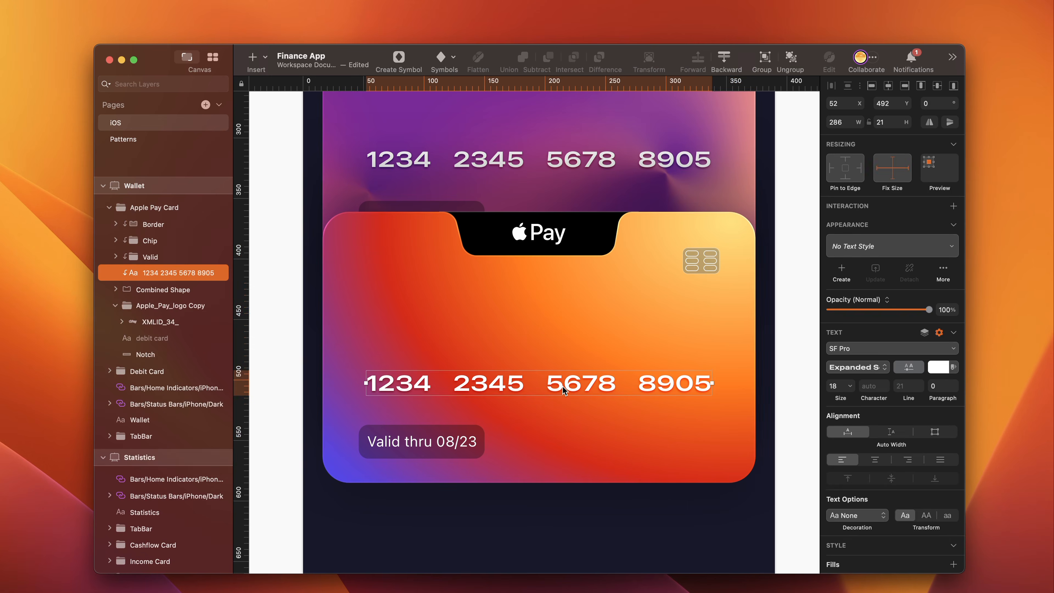
double_click(565, 387)
left_click(563, 388)
type("07")
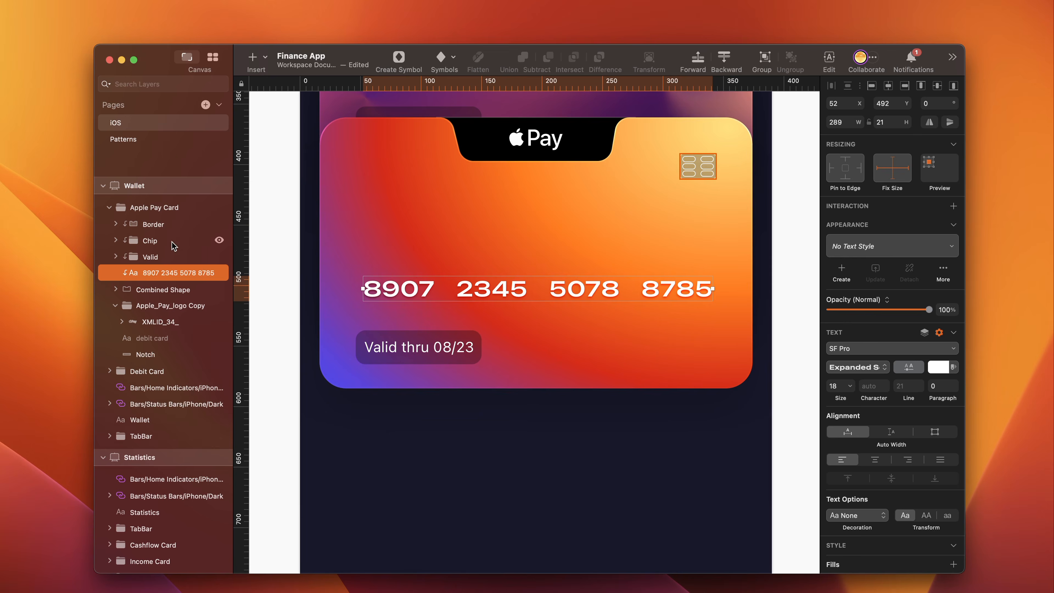
key("Escape")
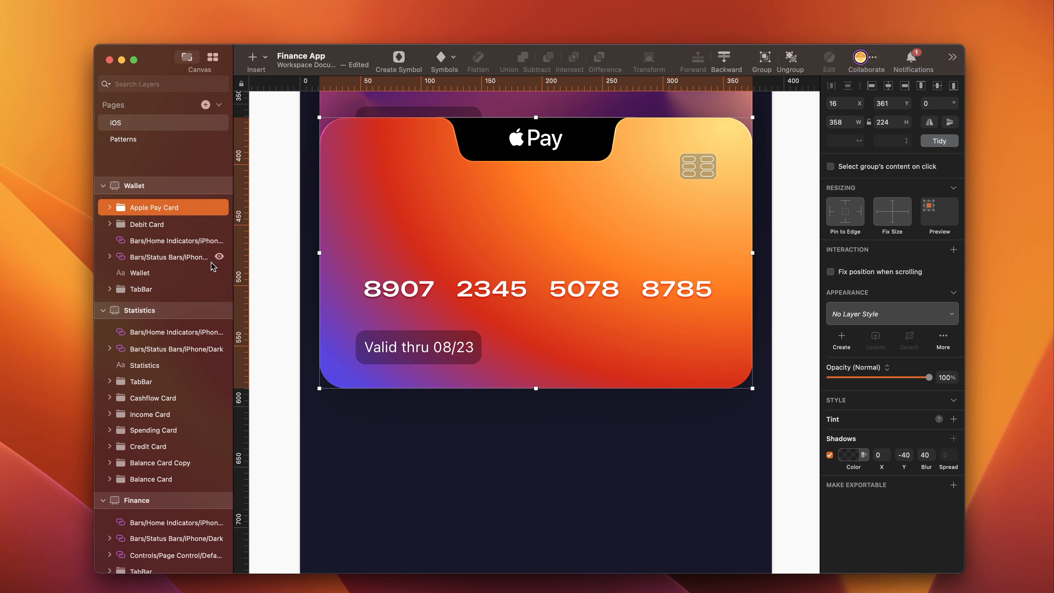
- Duplicate the Apple Pay Card group below the original and set the copy's Y position to 545
key("super+d")
key("super+z")
left_click_drag(576, 369, 571, 552)
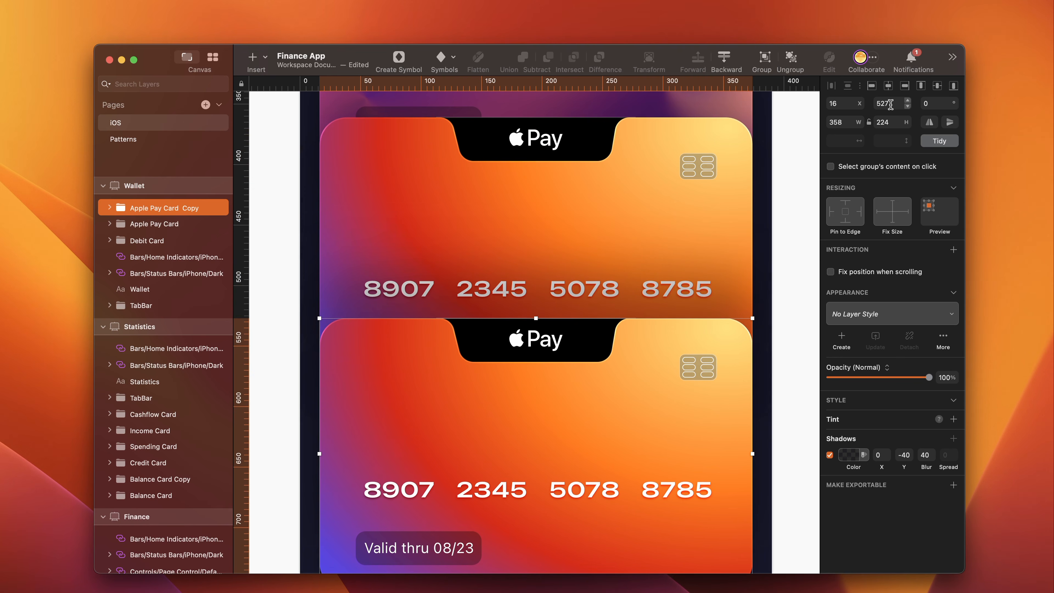
left_click(890, 104)
type("545")
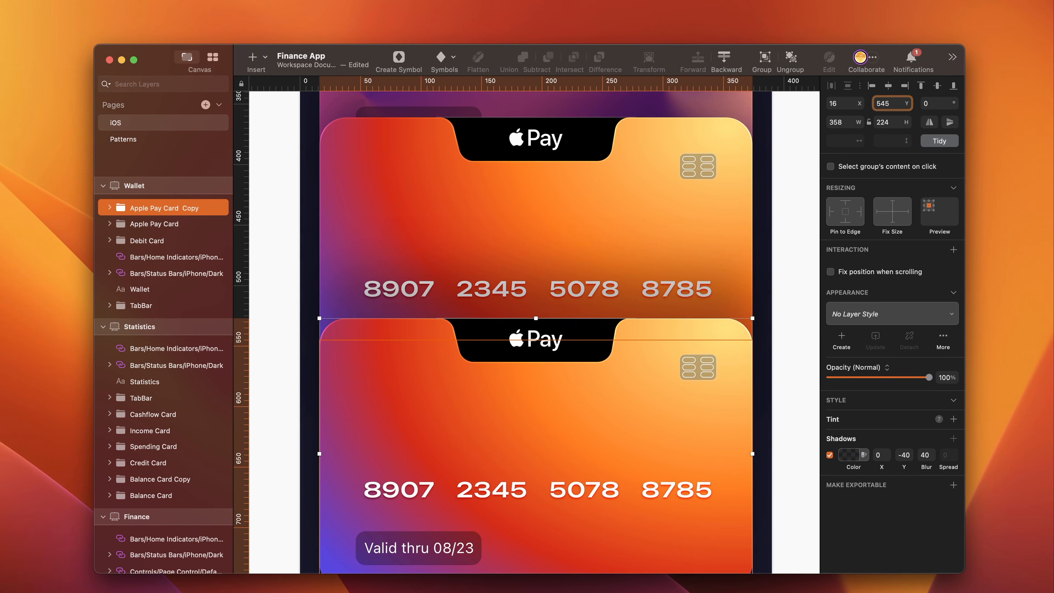
- Change the copied card's Combined Shape fill from a radial gradient to solid black
scroll(708, 301, "down", 5)
double_click(708, 304)
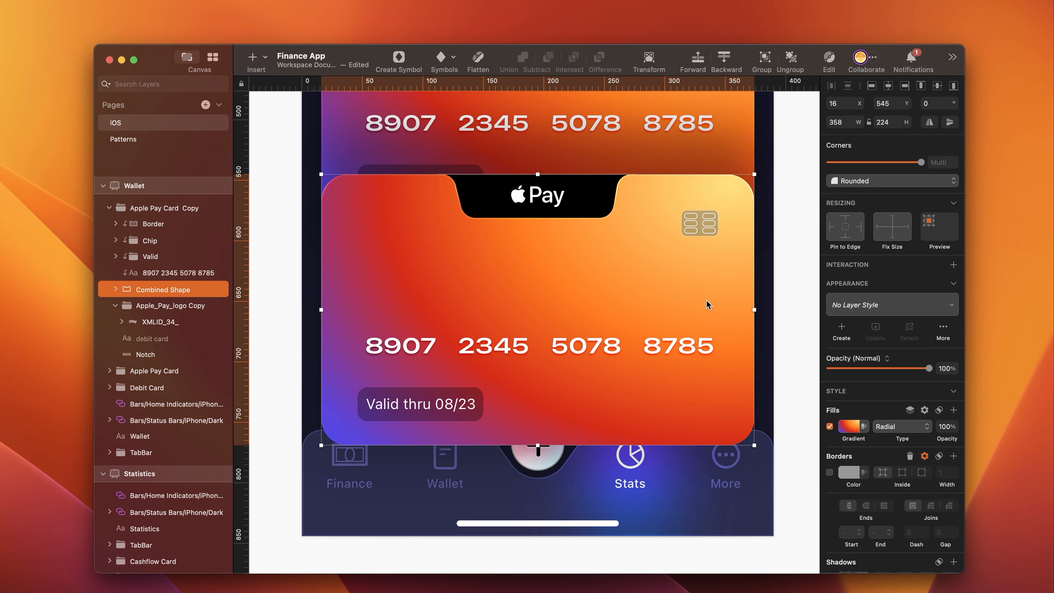
left_click(846, 430)
left_click(838, 452)
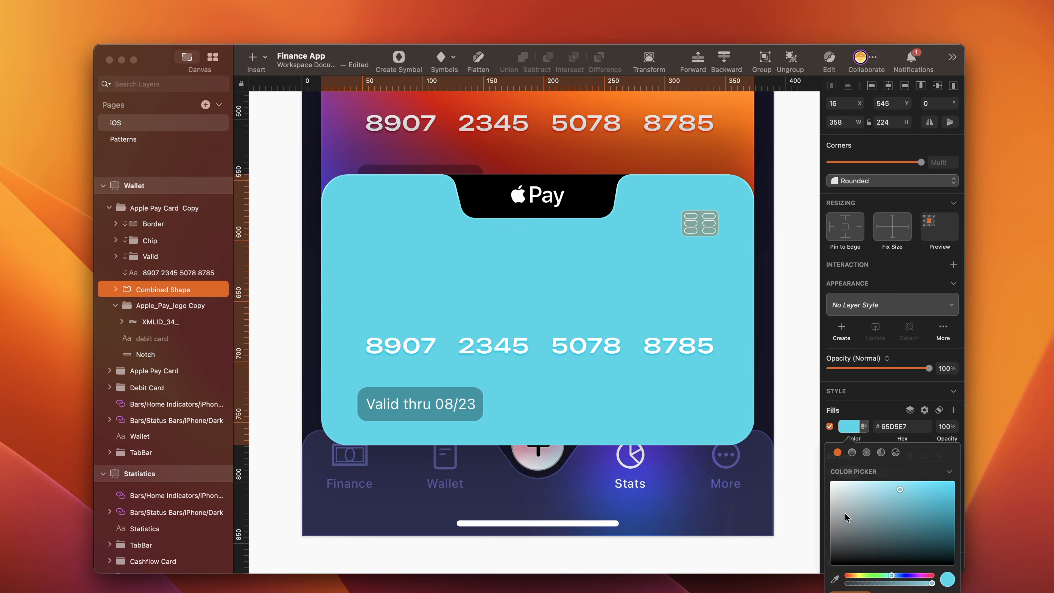
left_click_drag(846, 518, 831, 567)
- Rename the Apple Pay Card Copy group as Credit Card
double_click(155, 207)
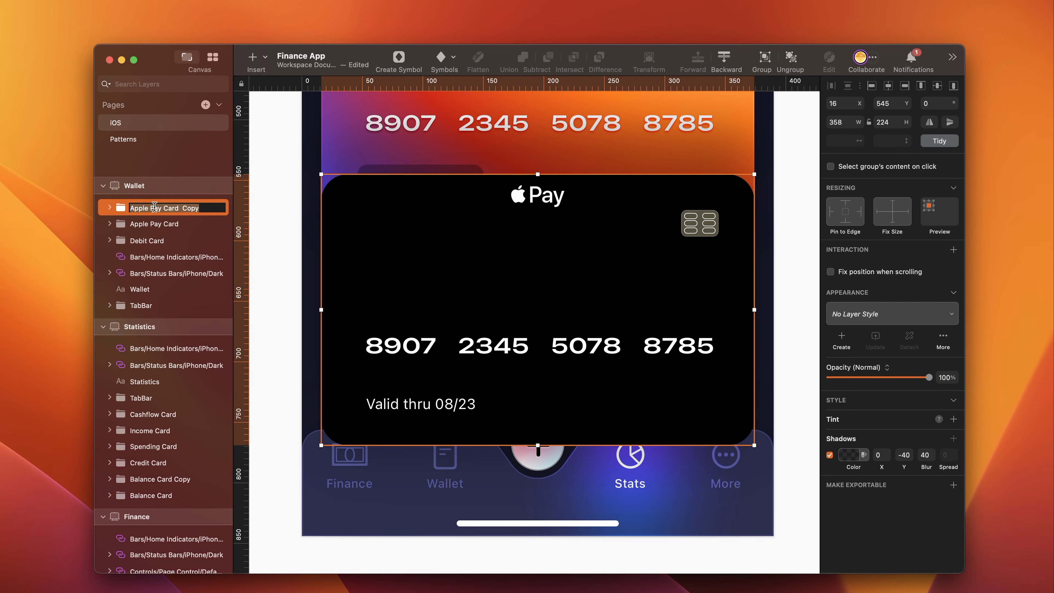
left_click(143, 207)
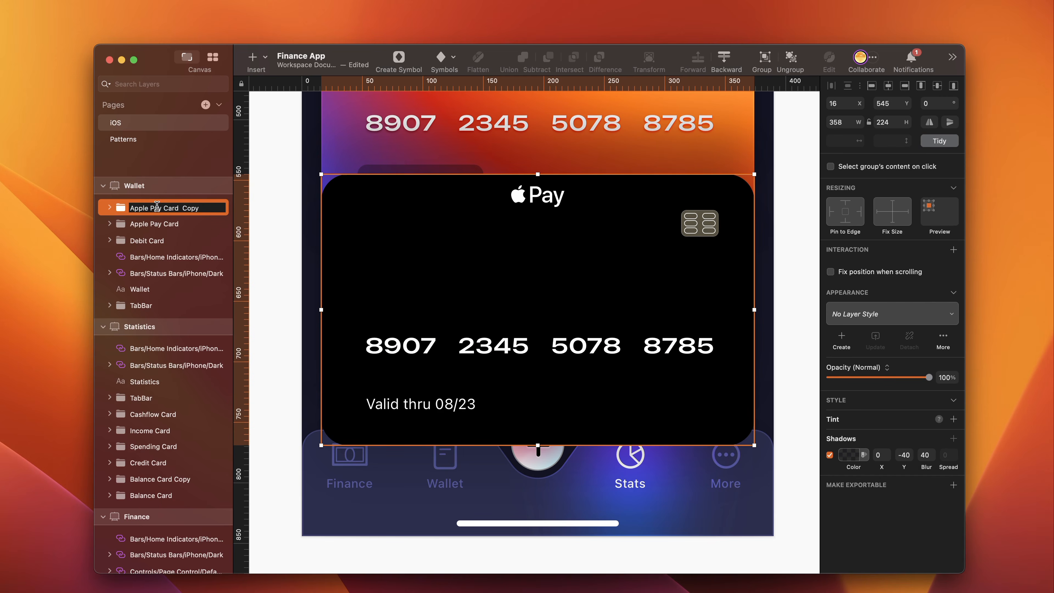
left_click_drag(162, 206, 119, 207)
type("Credit")
key("Return")
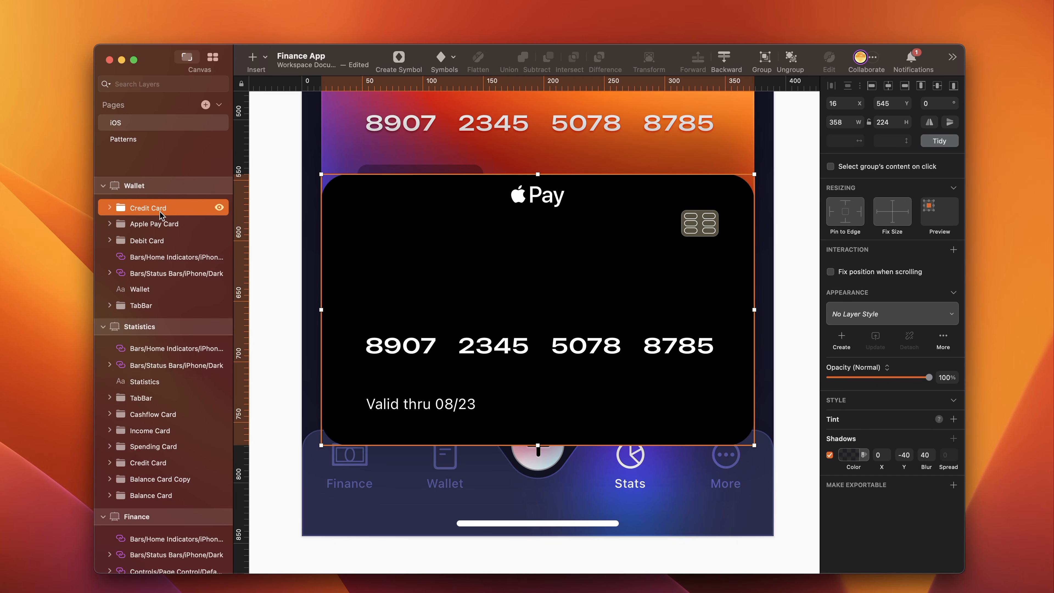
- Select the Credit Card, Apple Pay Card and Debit Card groups together and move them below the TabBar in the Wallet layer order
left_click(156, 241, "shift")
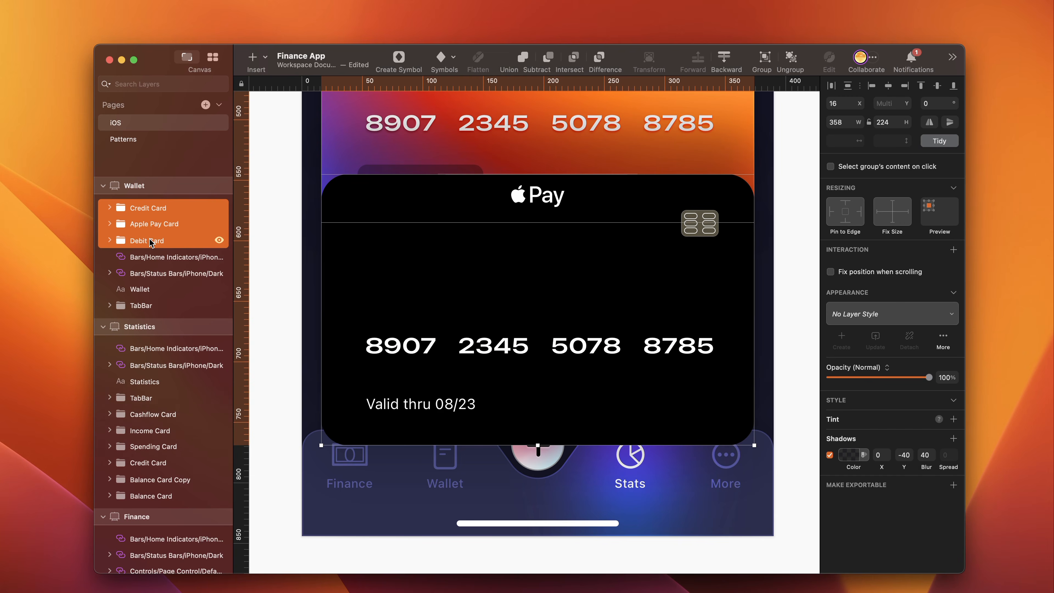
left_click_drag(155, 243, 146, 319)
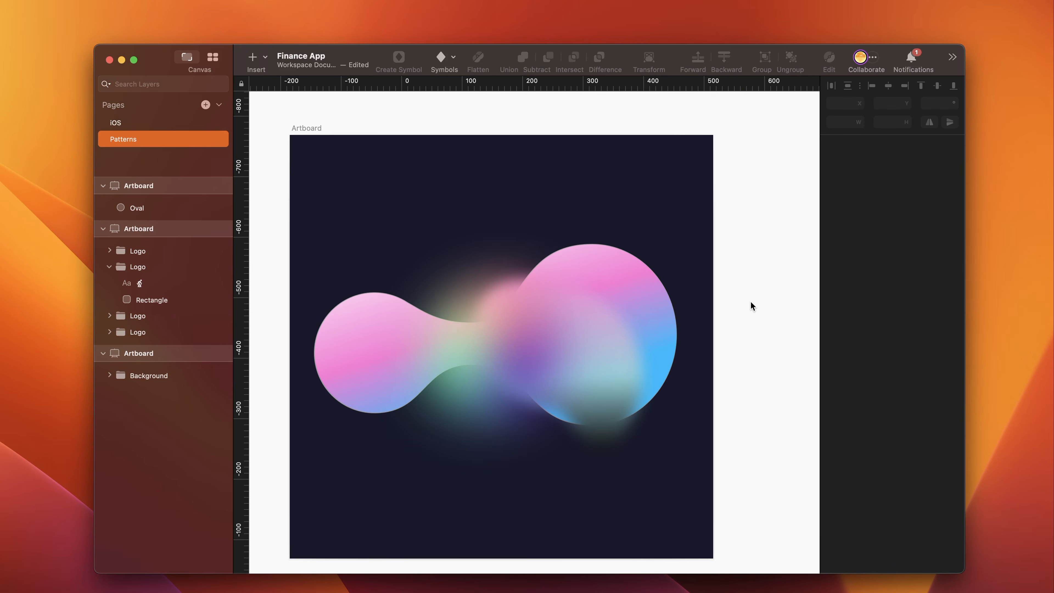
- Create a 400 × 400 artboard on the Patterns page and show its grid with 20px blocks and thick lines every 10 blocks
scroll(751, 306, "right", 10)
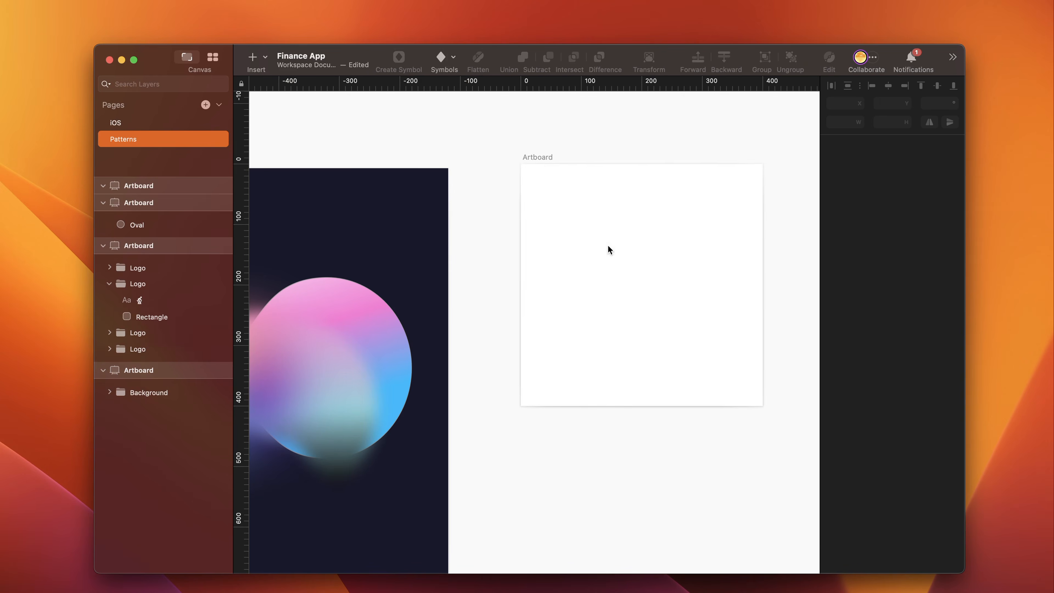
mouse_move(608, 246)
left_mouse_down()
mouse_move(572, 254)
mouse_move(594, 247)
left_mouse_up()
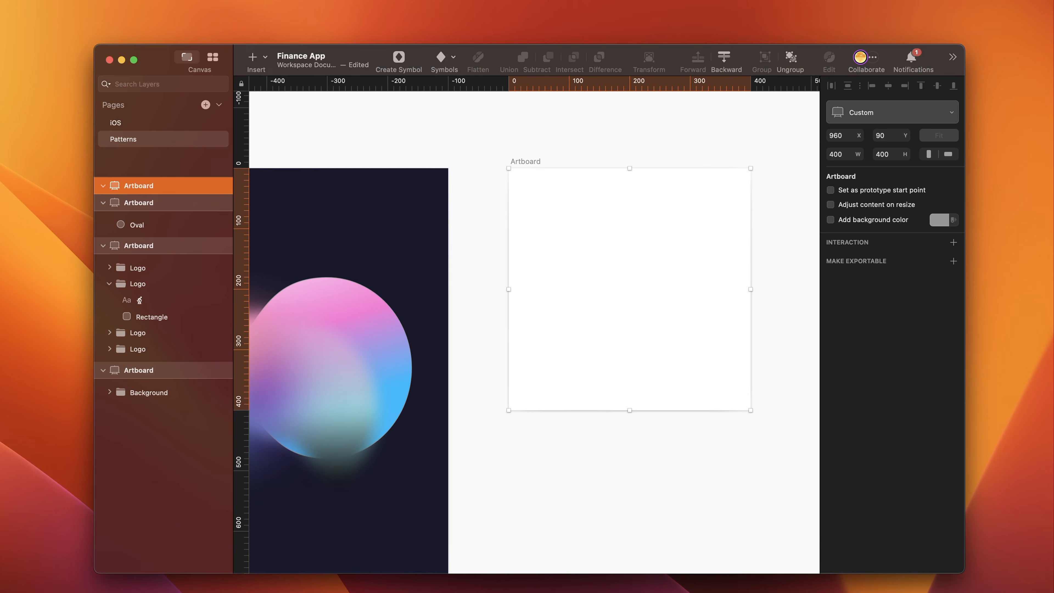
left_click(159, 1)
mouse_move(236, 253)
left_click(372, 428)
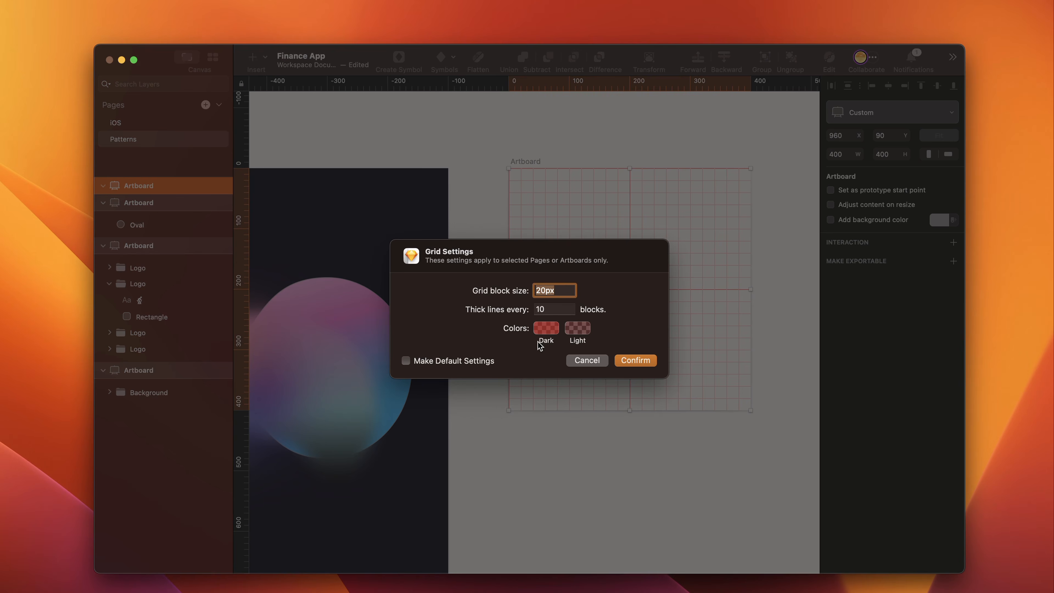
left_click(629, 359)
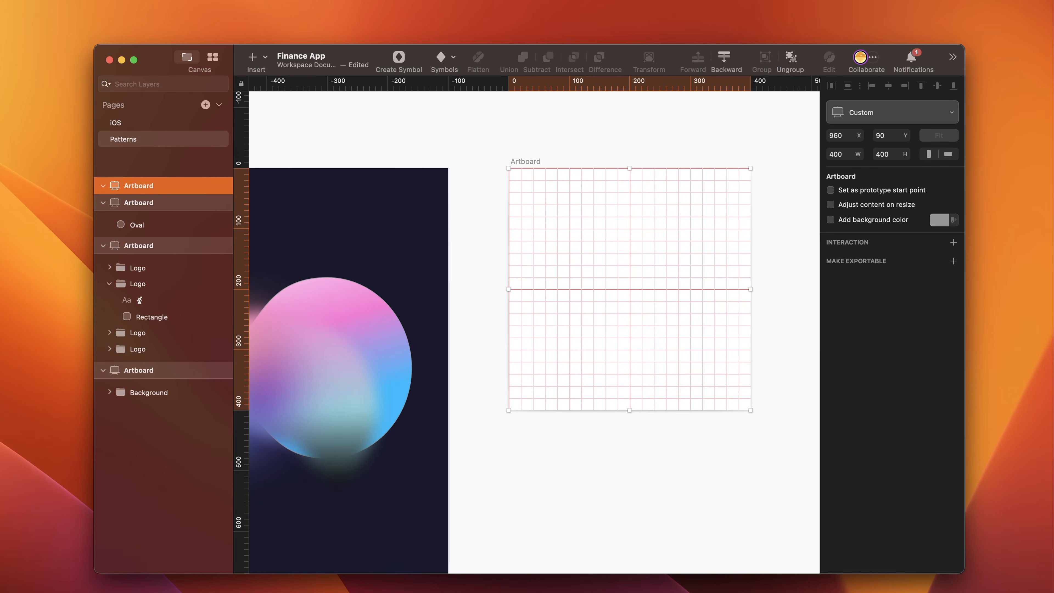
- Draw a 225 × 225 circle on the new artboard and center it horizontally and vertically
left_click_drag(556, 201, 693, 336)
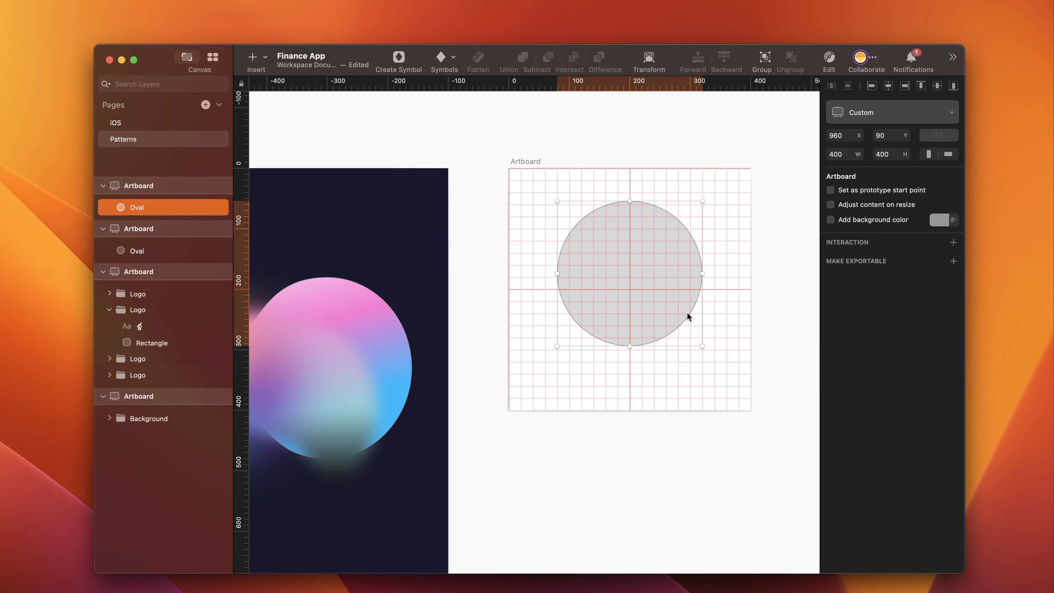
left_click(888, 86)
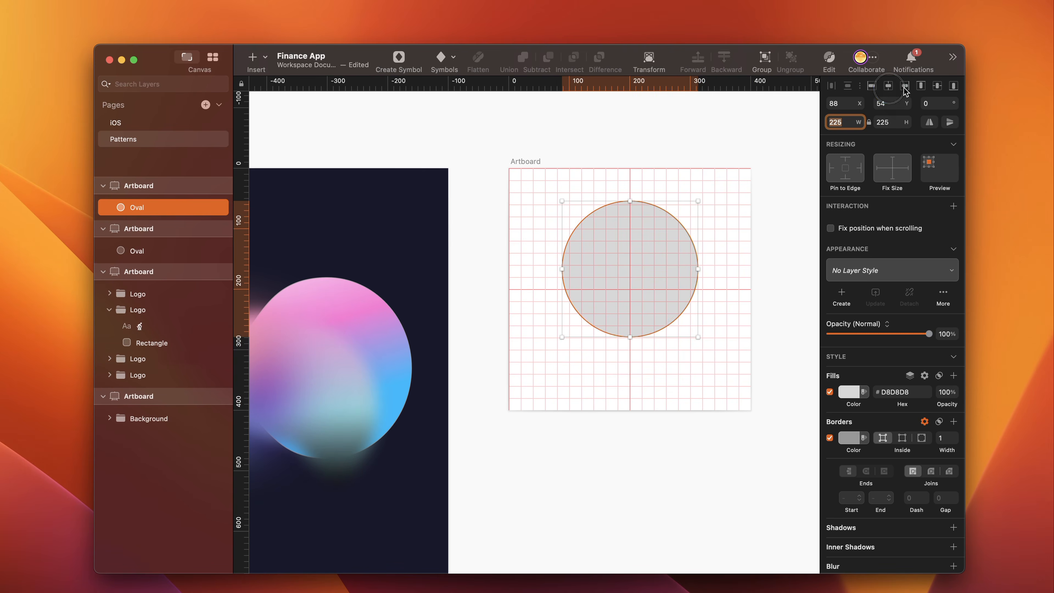
left_click(938, 88)
- Draw a small circle at the large circle's left edge, sized 4 × 4, and position it at X 86, Y 196
left_click_drag(381, 286, 394, 302)
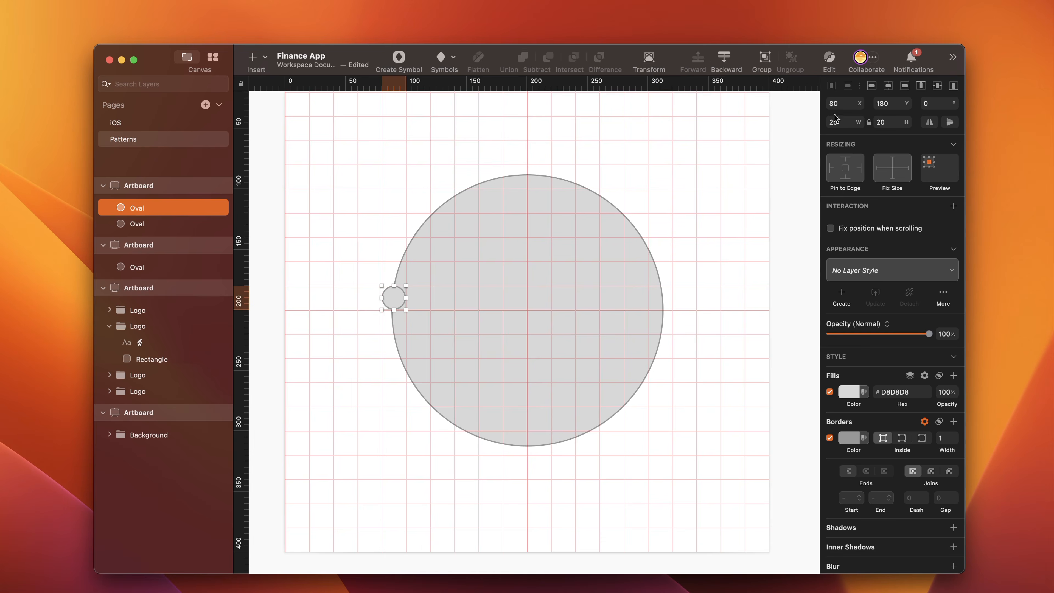
left_click(849, 101)
type("86")
key("Tab")
type("196")
key("Return")
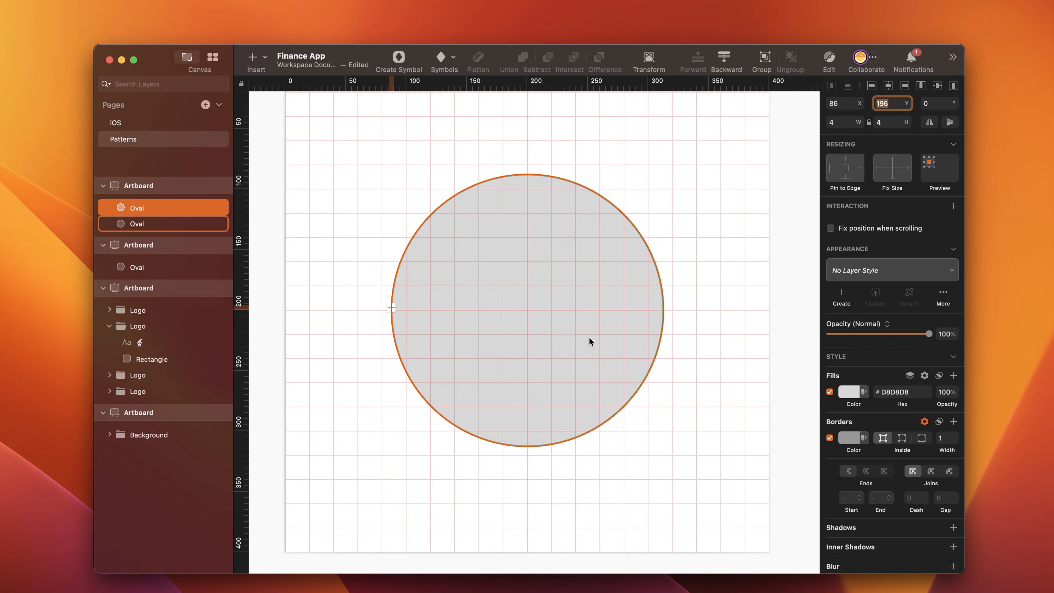
- Copy the style of the Mesh 1 shape in the Background group of the gradient artboard
key("super+plus")
scroll(516, 324, "left", 20)
scroll(516, 324, "down", 10)
scroll(516, 324, "left", 7)
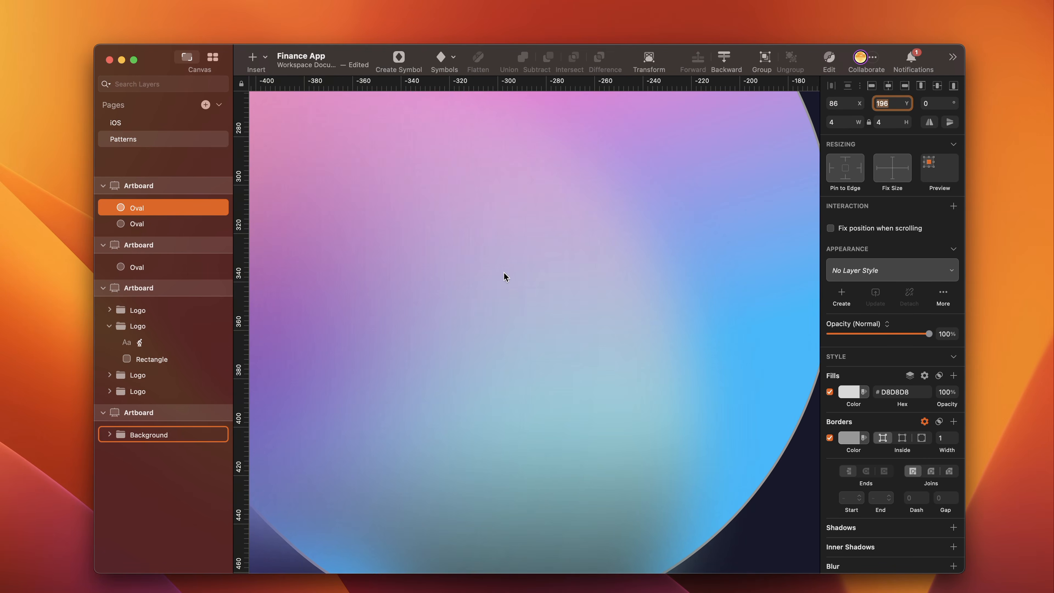
left_click(440, 317, "super")
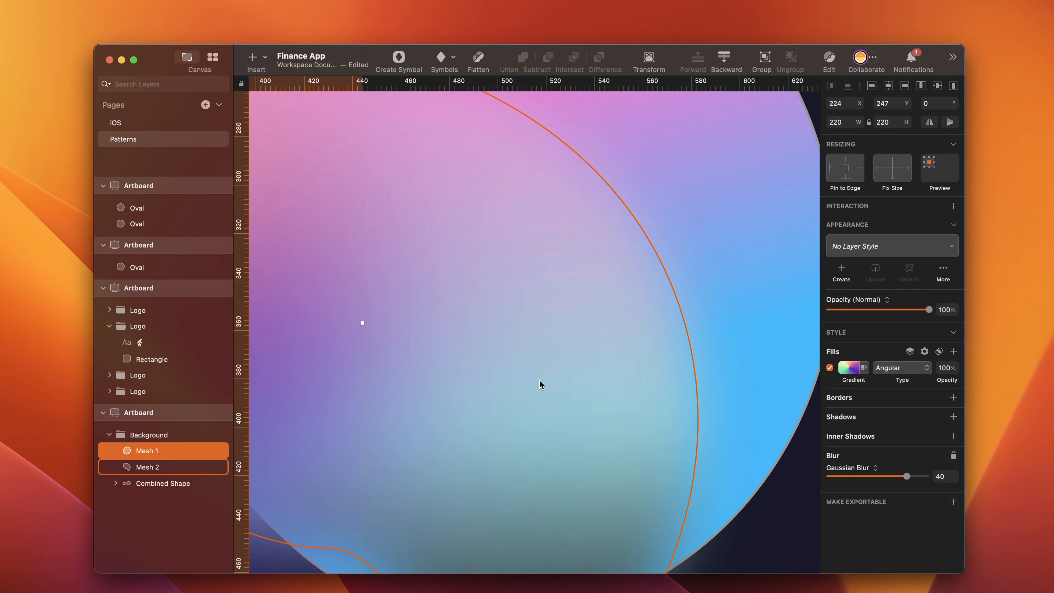
- Paste the Mesh 1 style onto the 4 × 4 circle on the grid artboard and remove its Gaussian blur
scroll(569, 369, "right", 20)
scroll(569, 369, "up", 5)
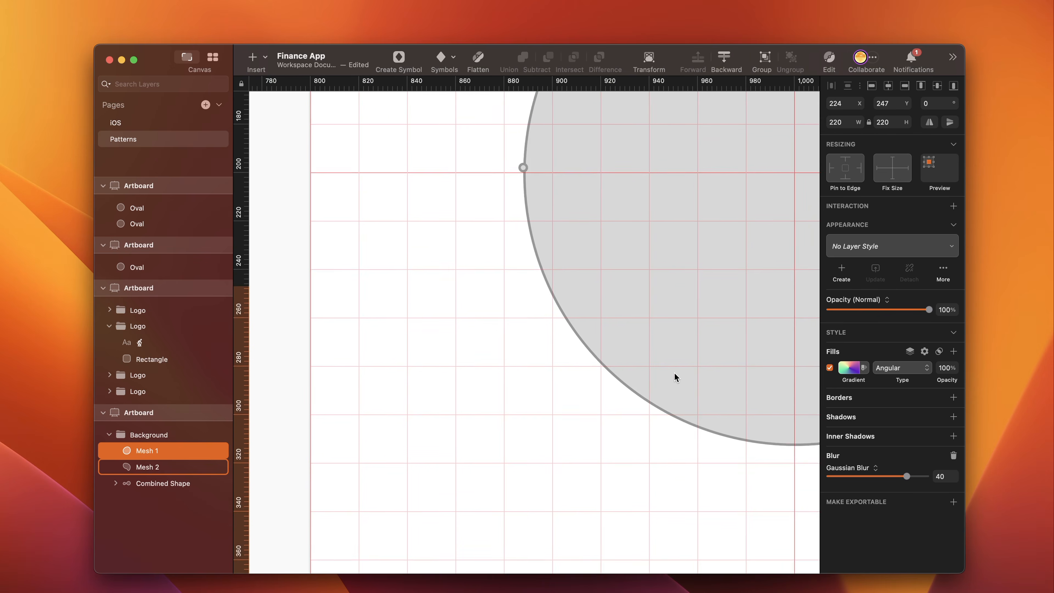
scroll(674, 372, "up", 5)
scroll(674, 372, "right", 2)
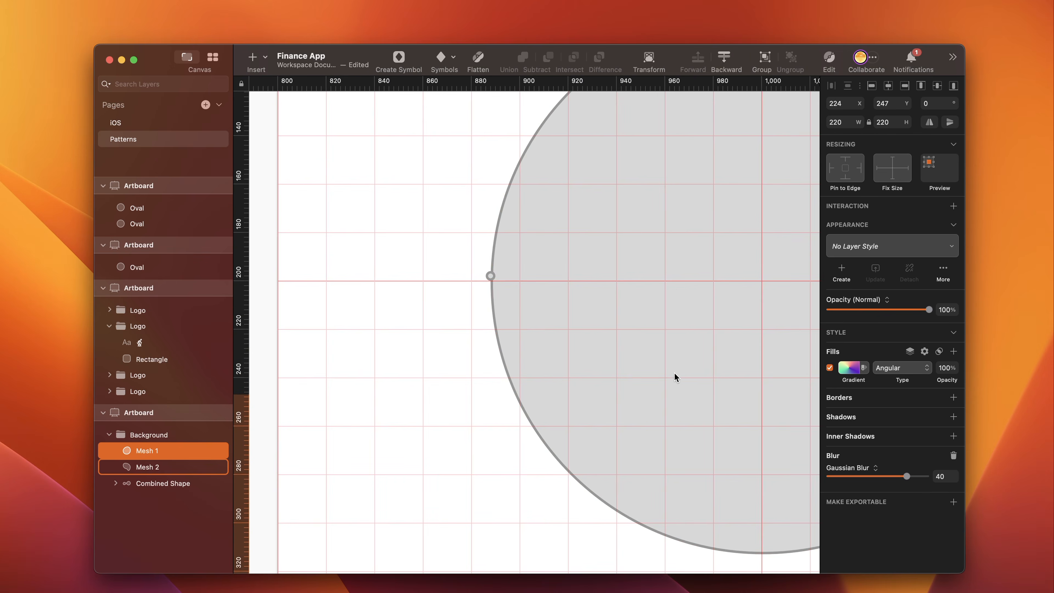
scroll(492, 277, "up", 3)
left_click(494, 283)
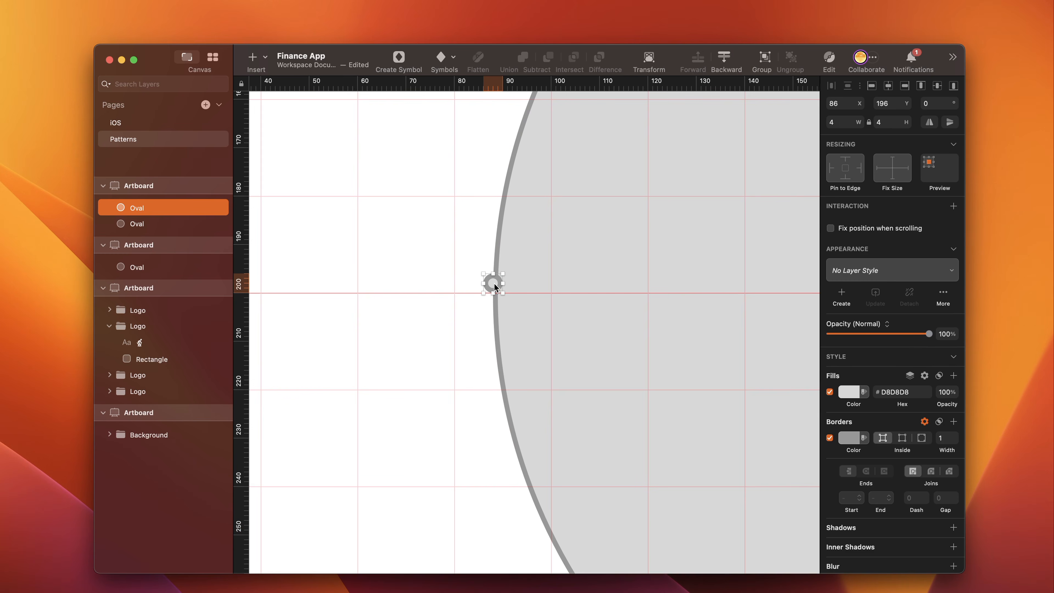
key("super+alt+v")
left_click_drag(905, 501, 804, 504)
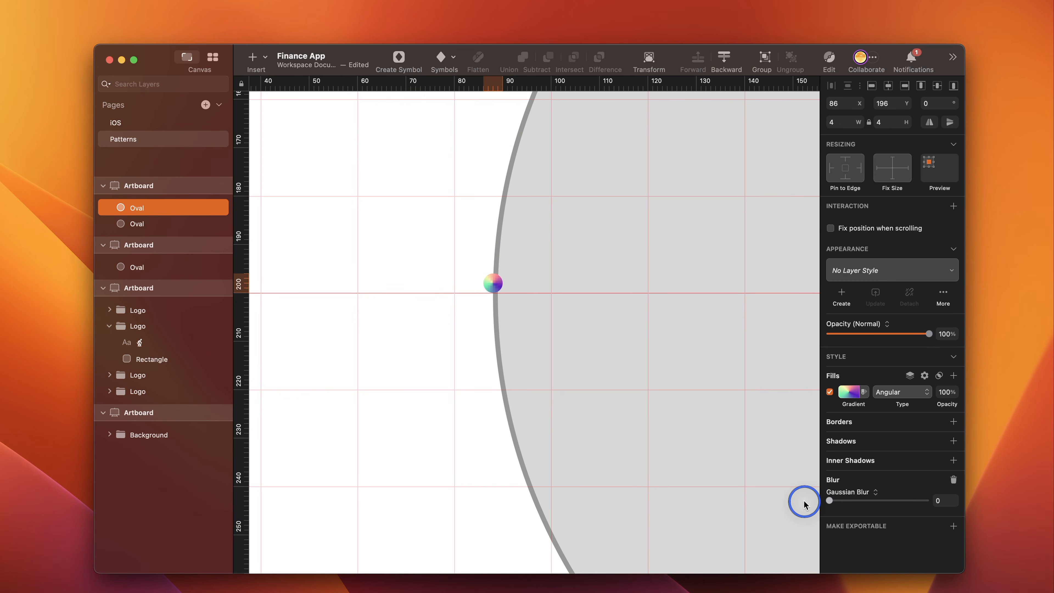
left_click(953, 480)
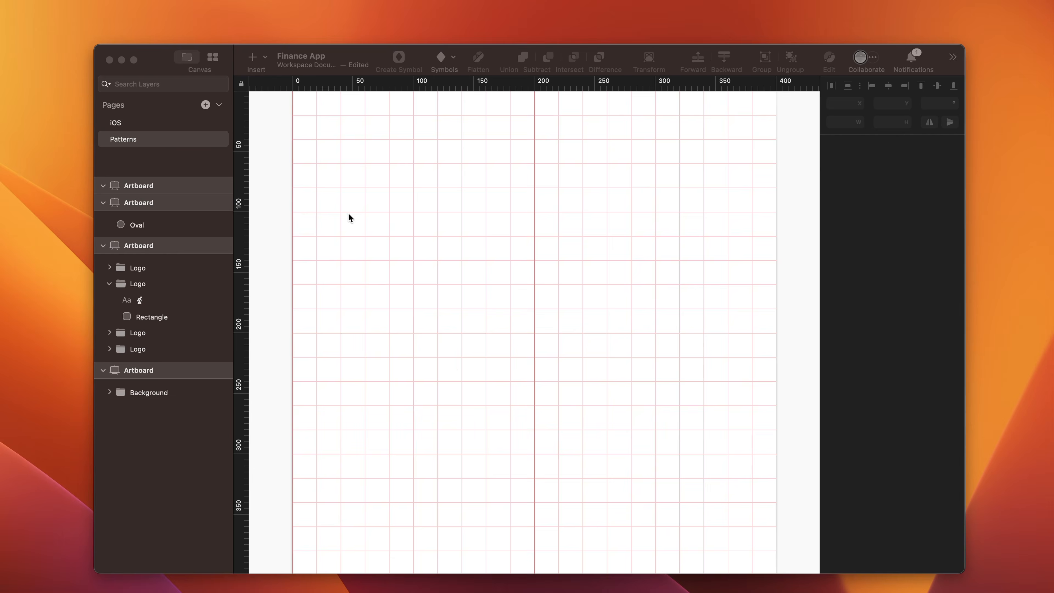
- Set the small gradient dot's Y position to 198
left_click(400, 214)
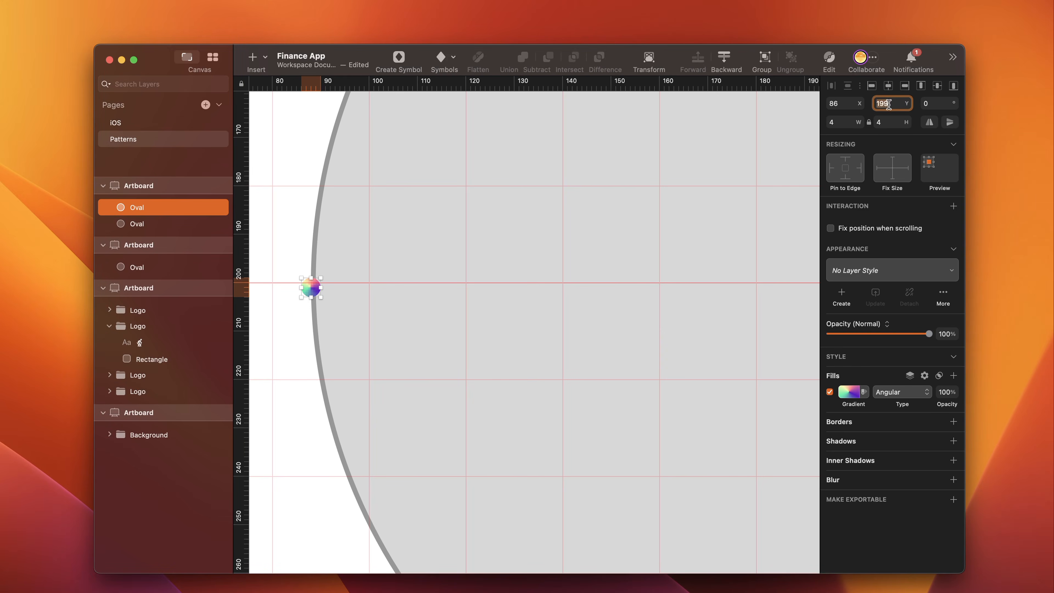
type("198")
key("Return")
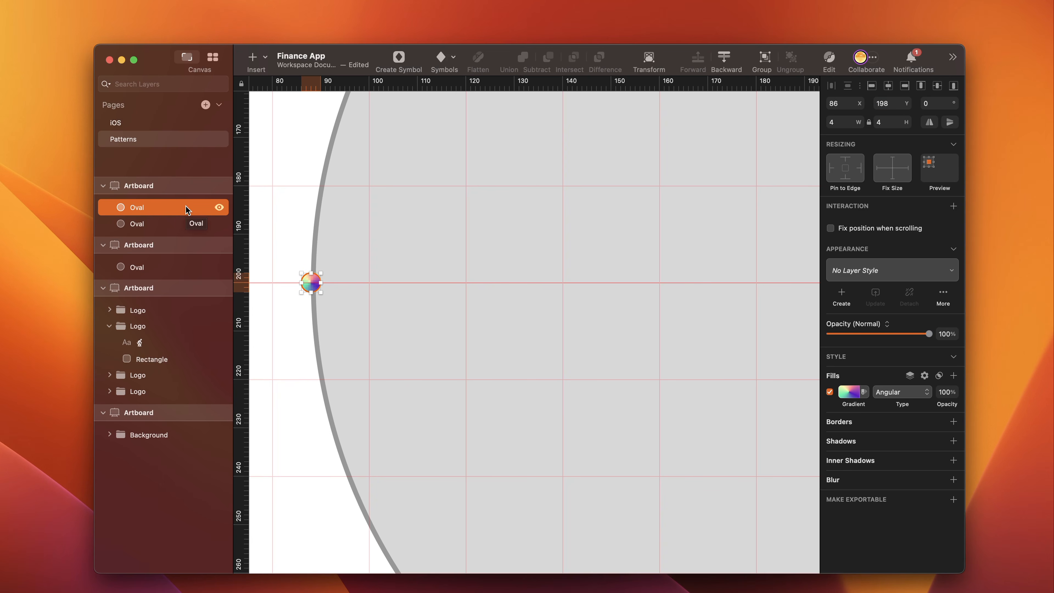
- Duplicate the small gradient dot and set the copy's X position to 310, on the large circle's right edge
key("super+d")
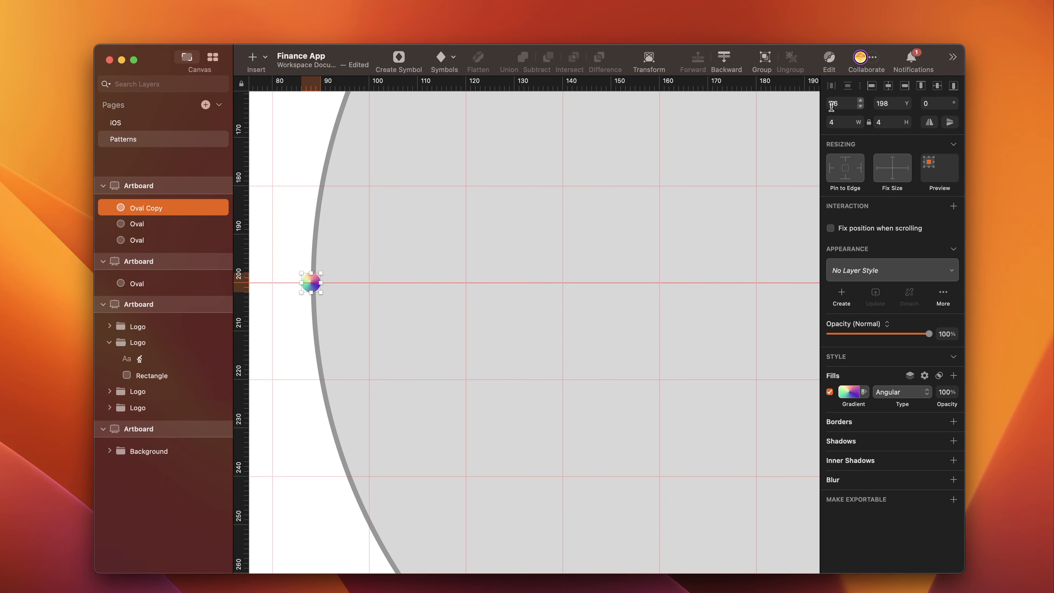
left_click(840, 106)
type("31")
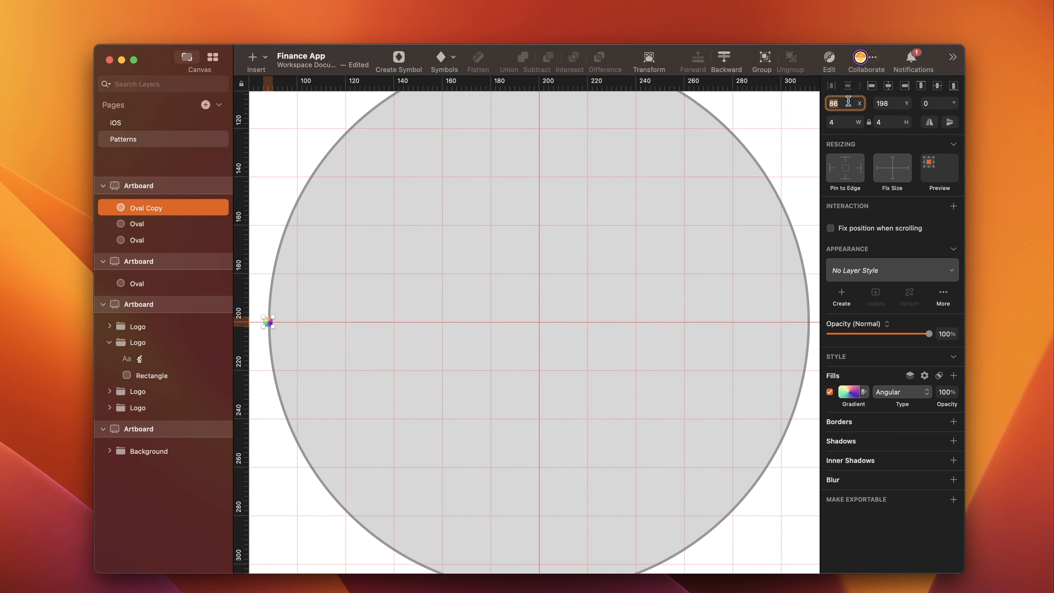
type("310")
key("Return")
- Duplicate the left gradient dot and set the copy's size to 5 × 5
left_click(270, 324)
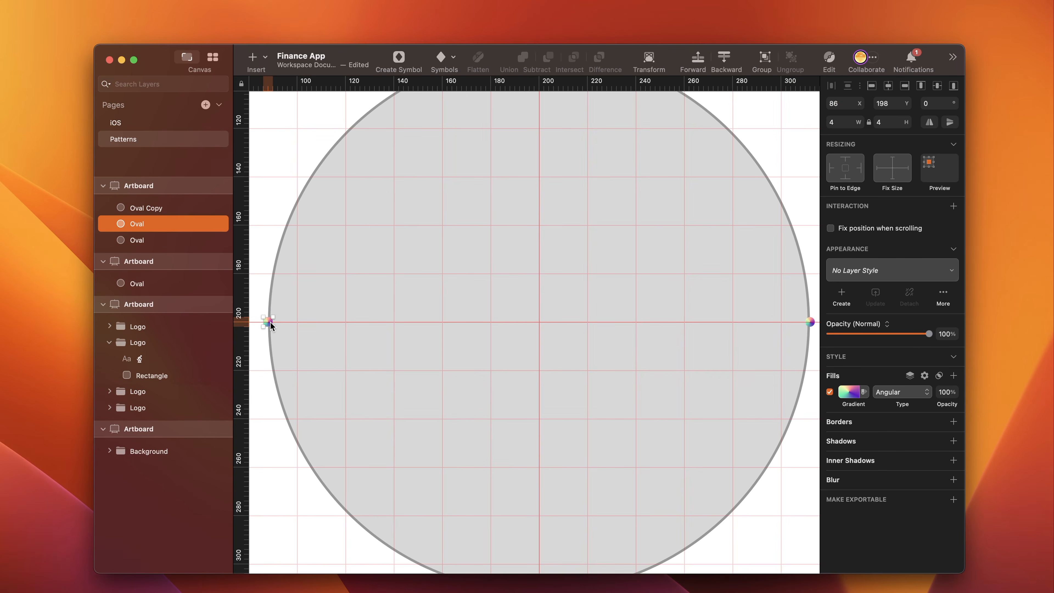
key("super+d")
key("super+z")
key("super+d")
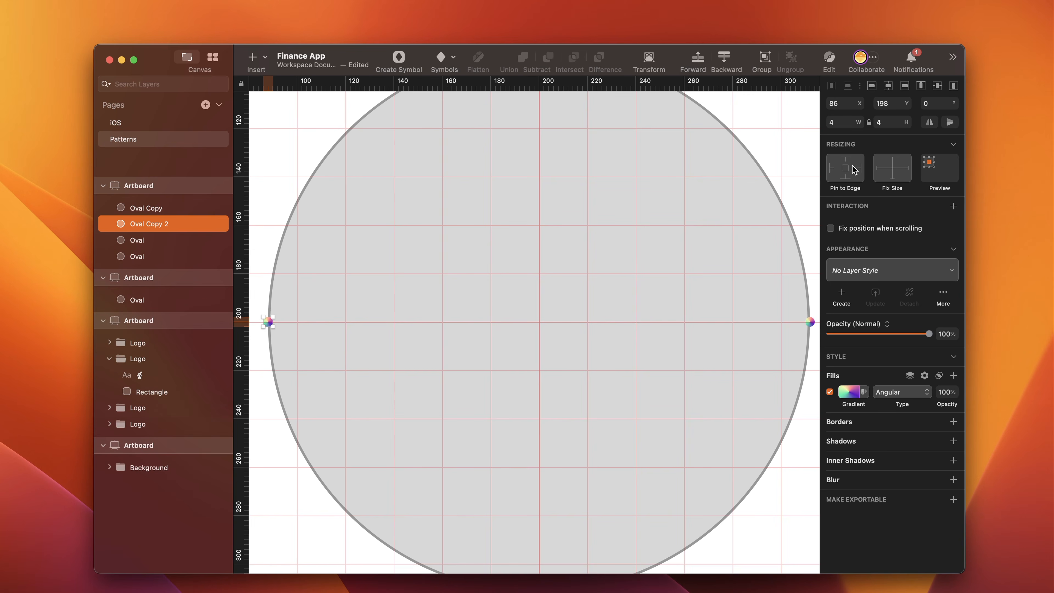
left_click(843, 122)
key("BackSpace")
type("5")
key("Return")
- Position the 5 × 5 dot on the large circle's upper-left edge at X 91, Y 163
left_click(842, 103)
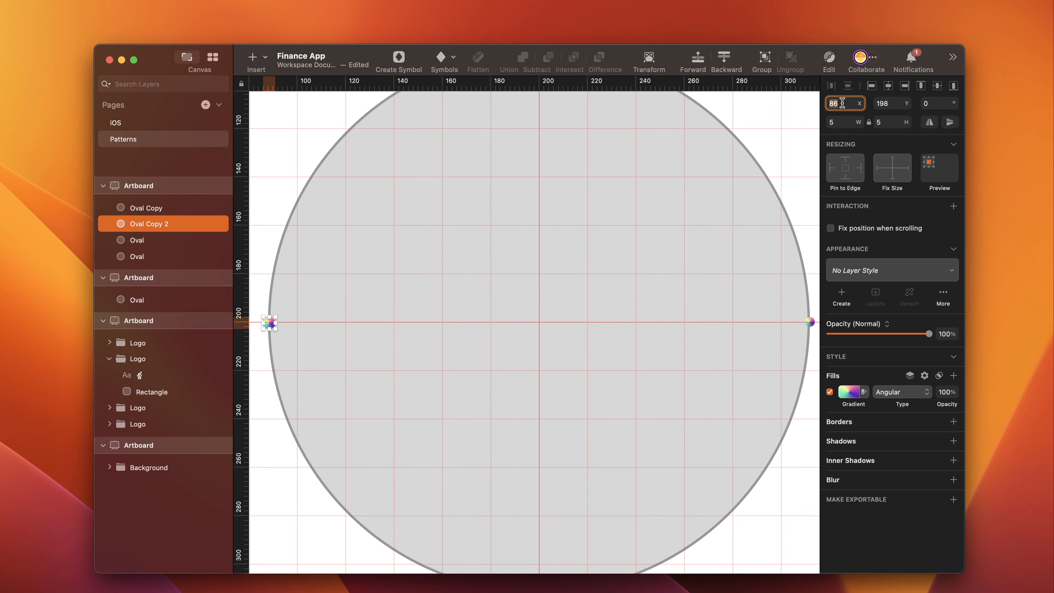
type("91")
left_click(892, 103)
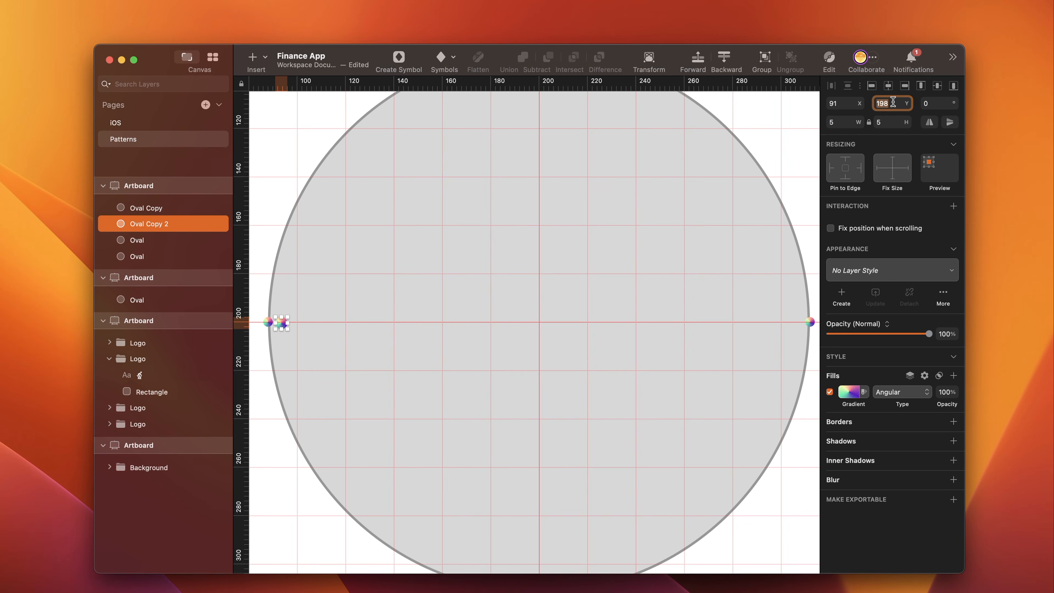
type("16")
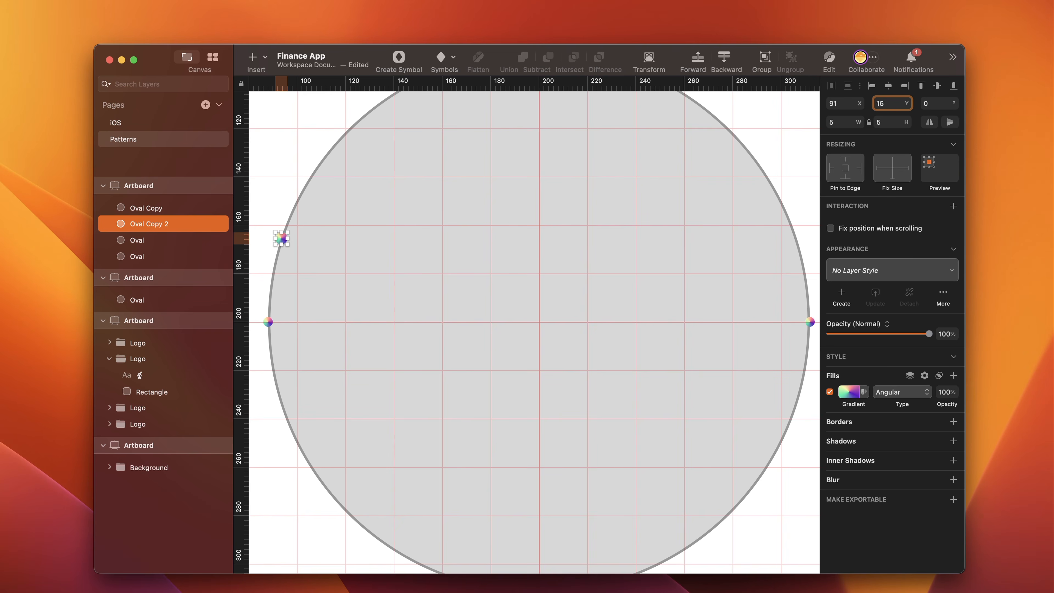
type("3")
key("Return")
- Duplicate the 5 × 5 dot and set the copy's X position to 304, on the opposite edge of the circle
key("super+d")
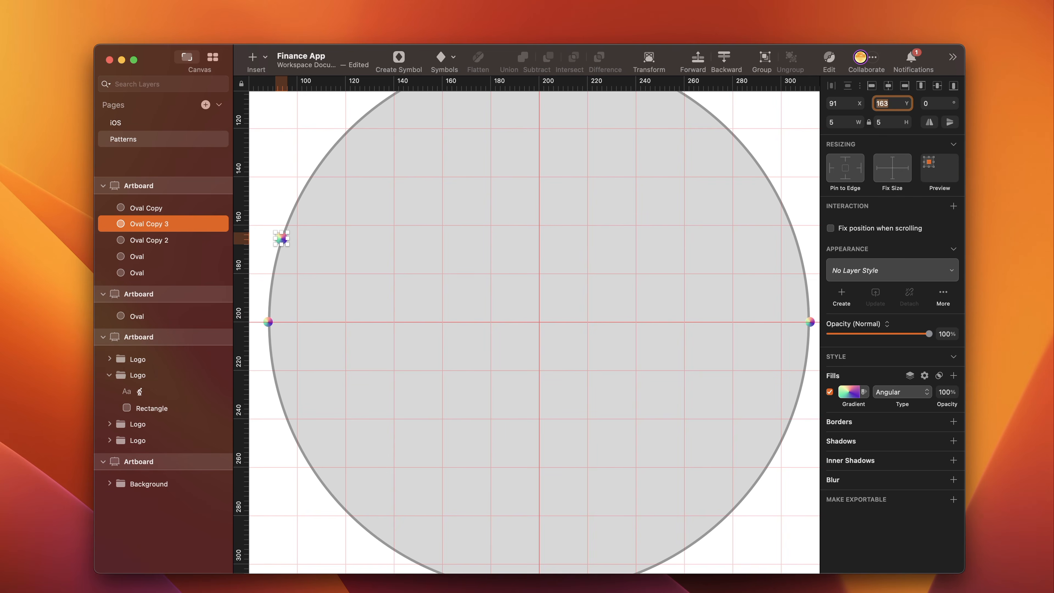
left_click(844, 102)
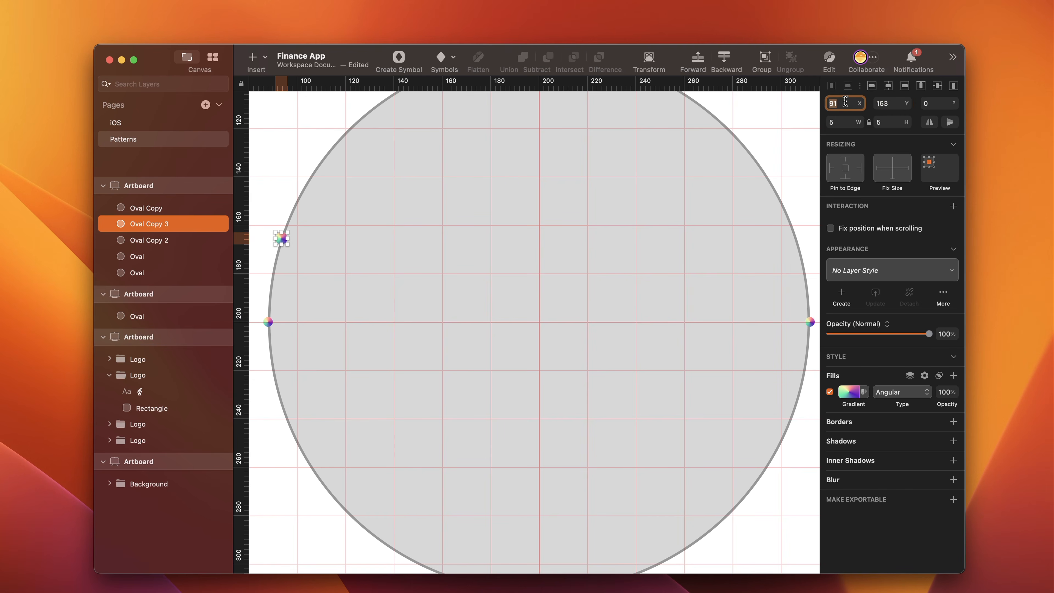
type("304")
key("Return")
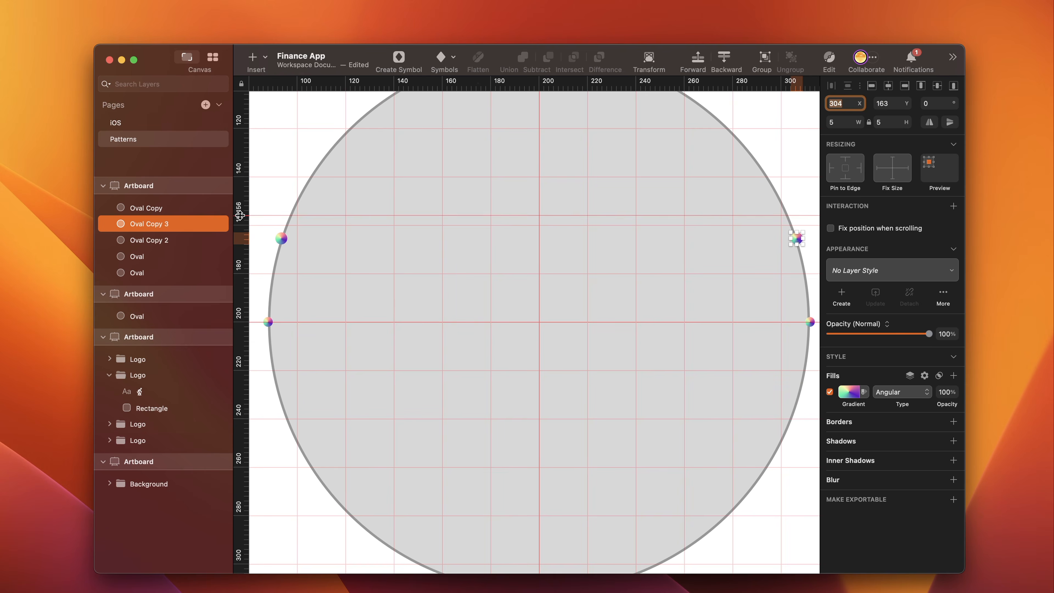
- Duplicate the 5 × 5 dot on the large circle's upper-left edge and set the copy's size to 7 × 7
left_click(281, 238)
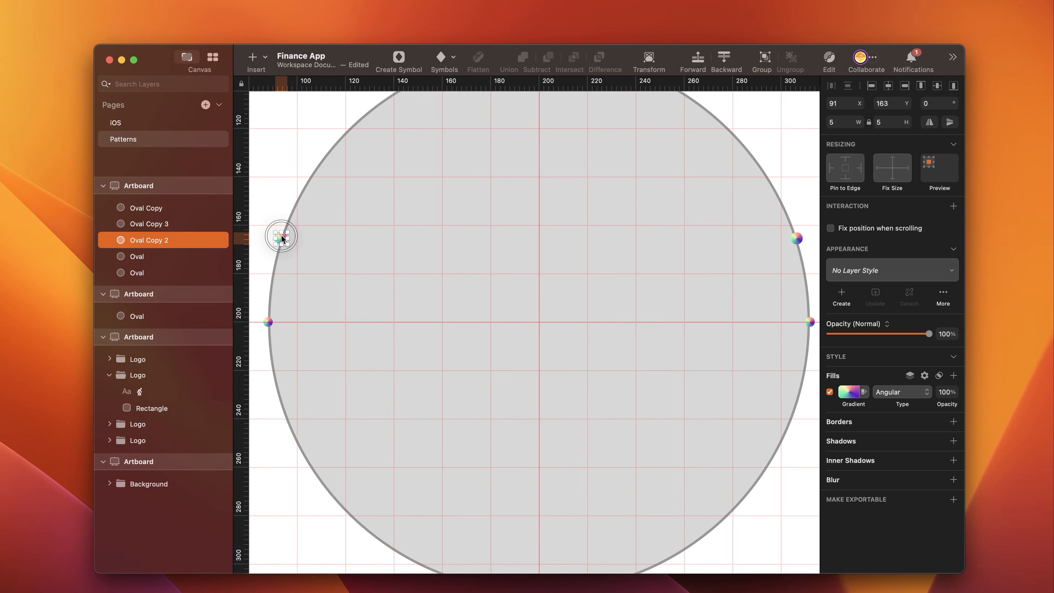
key("super+d")
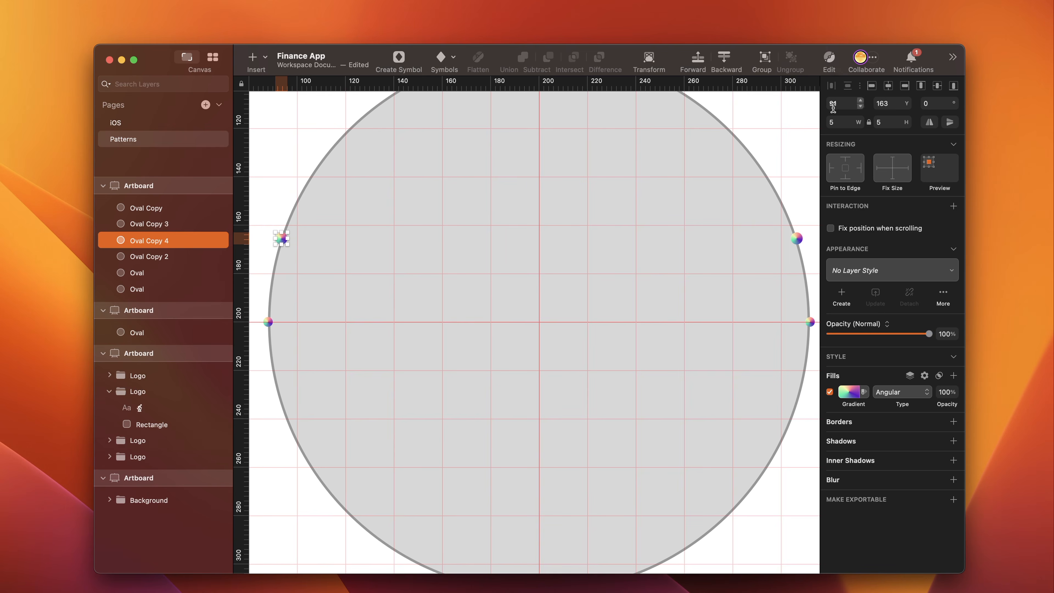
left_click(844, 124)
type("57")
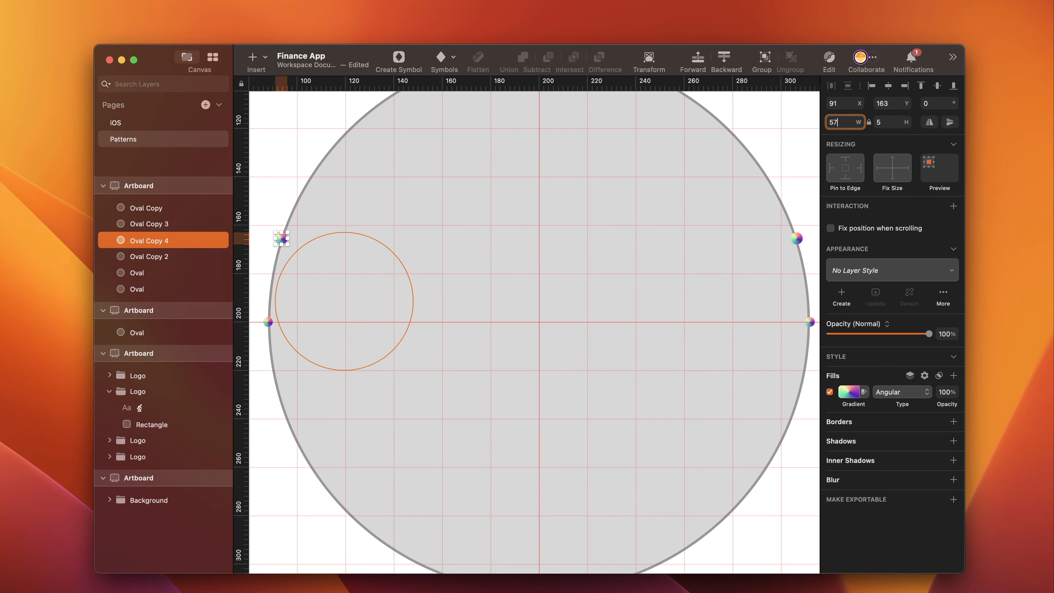
key("BackSpace")
key("BackSpace")
type("7")
- Position the 7 × 7 dot farther up the circle's left edge at X 102, Y 135
left_click(846, 104)
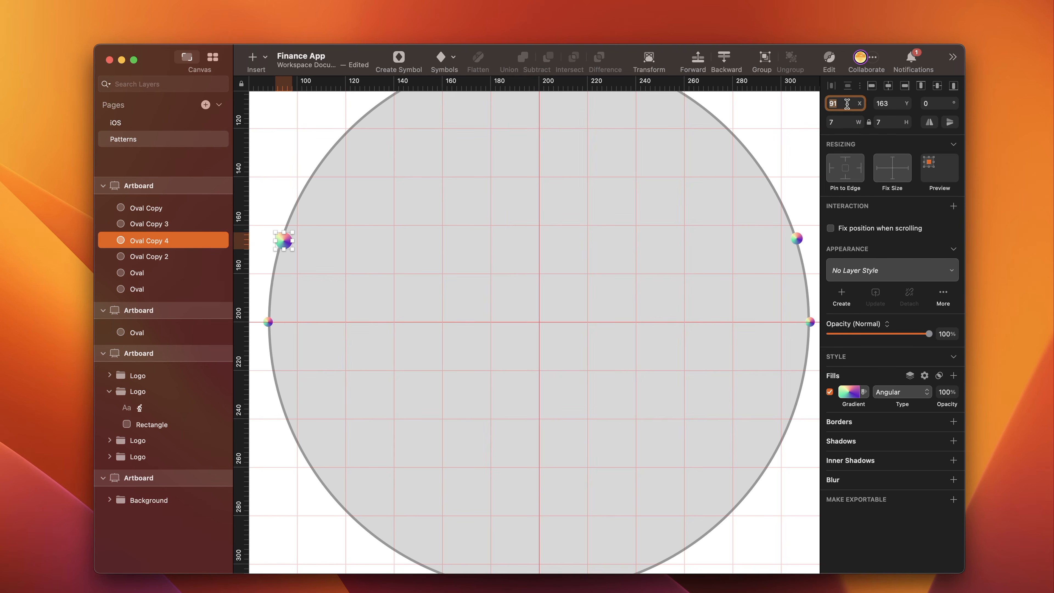
type("102")
key("Return")
left_click(891, 103)
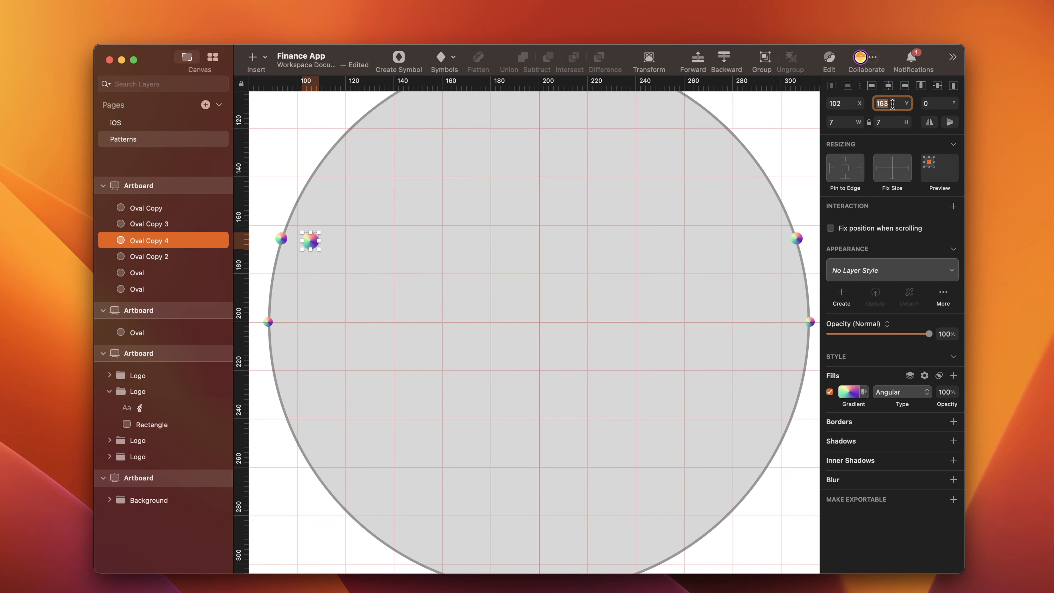
type("2")
key("BackSpace")
type("135")
key("Return")
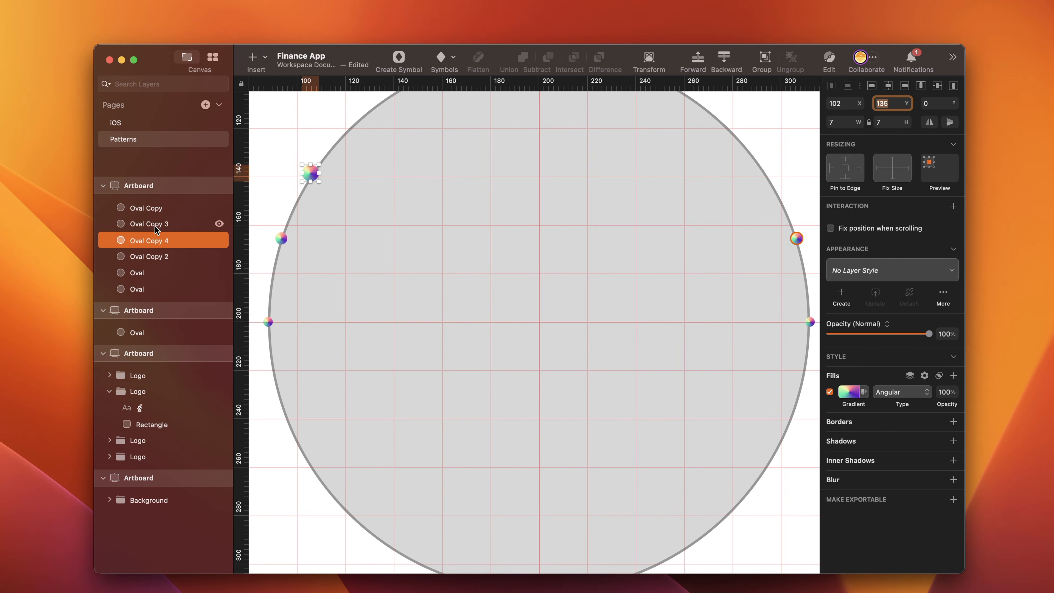
- Duplicate the 7 × 7 dot and set the copy's X position to 290, on the opposite edge of the circle
key("super+d")
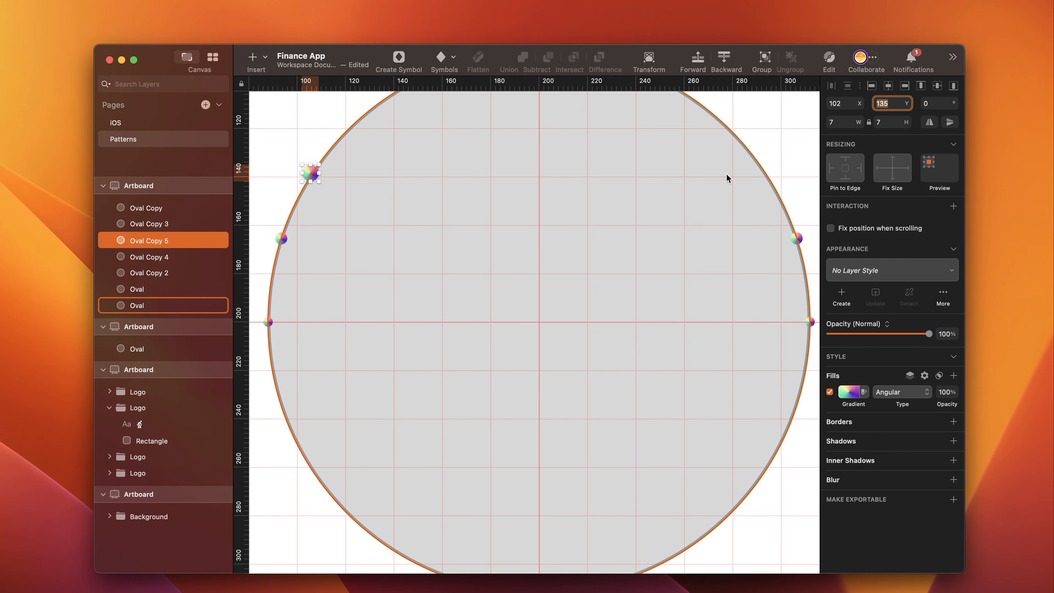
left_click(838, 105)
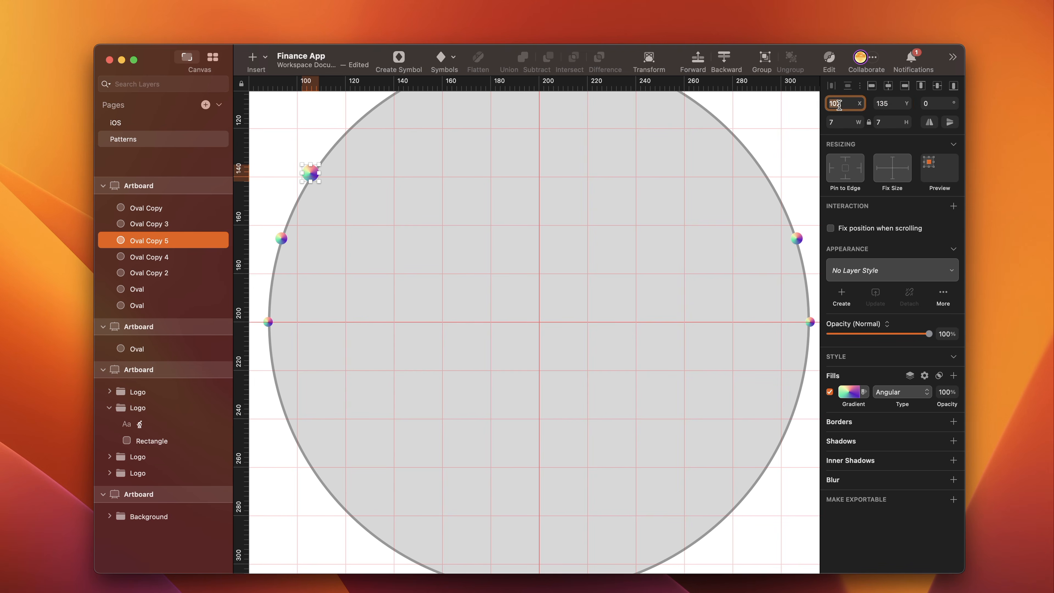
type("290")
key("Return")
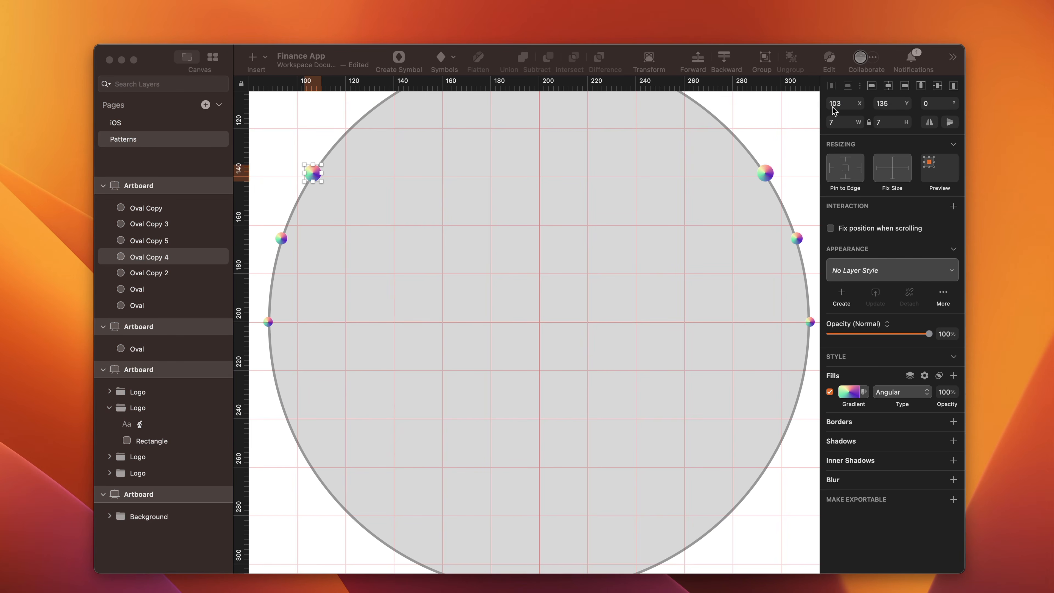
- Duplicate the left 7 × 7 dot and set the copy's size to 11 × 11
left_click(765, 173)
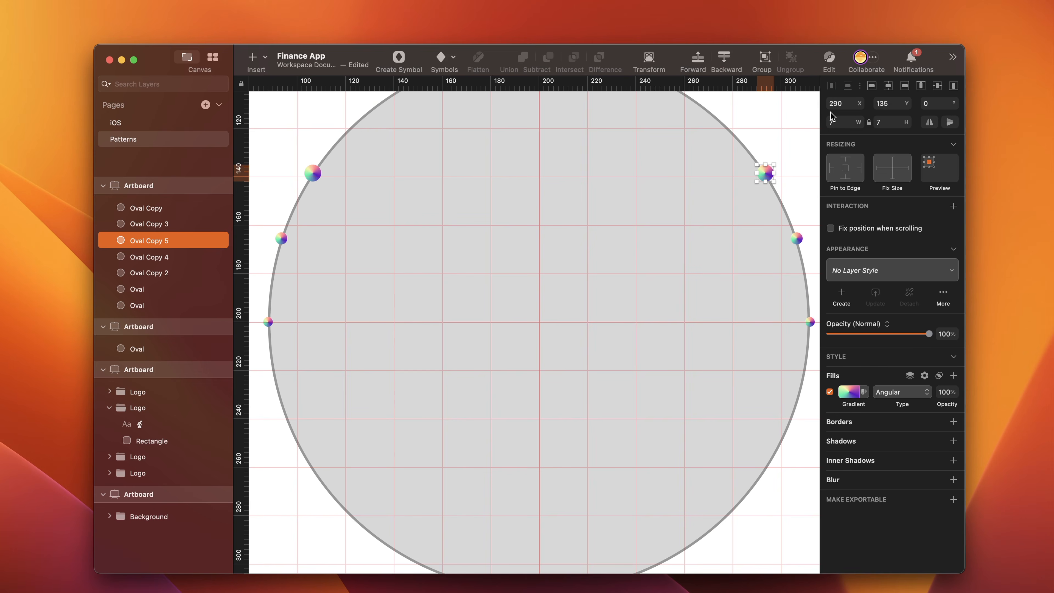
left_click(313, 174)
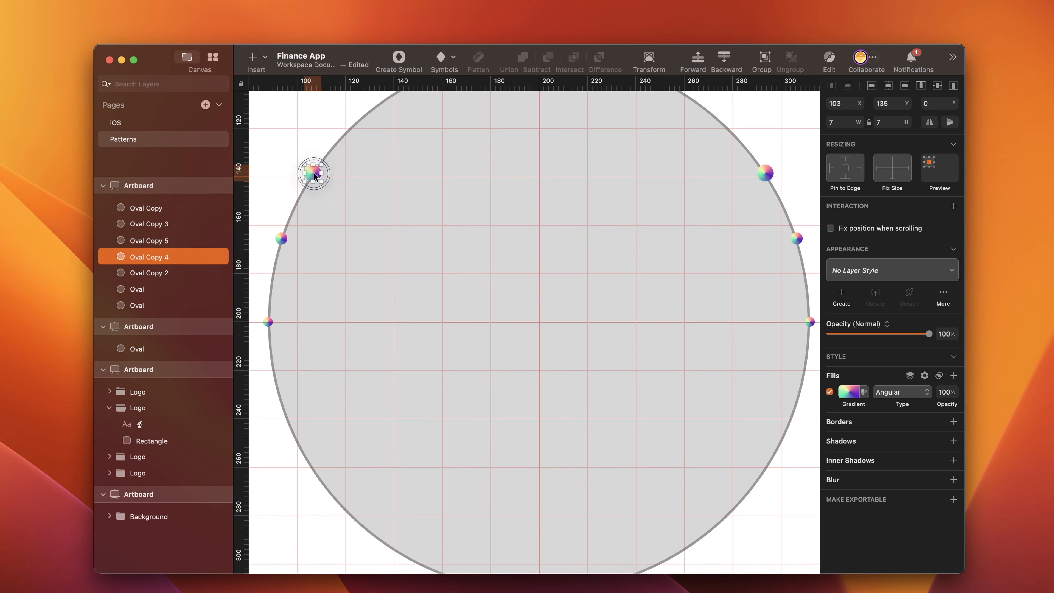
key("super+d")
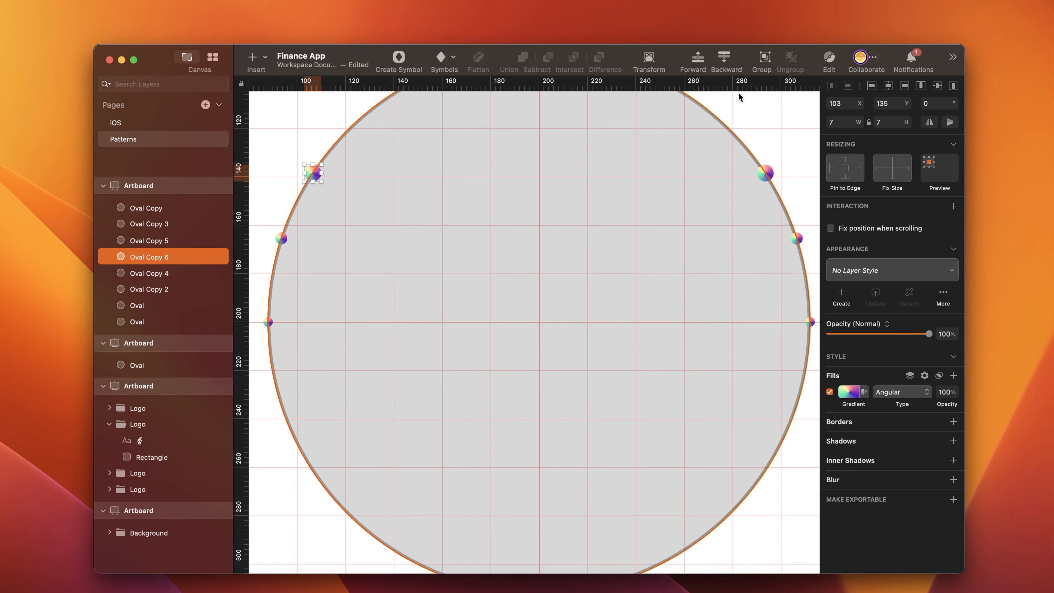
double_click(844, 125)
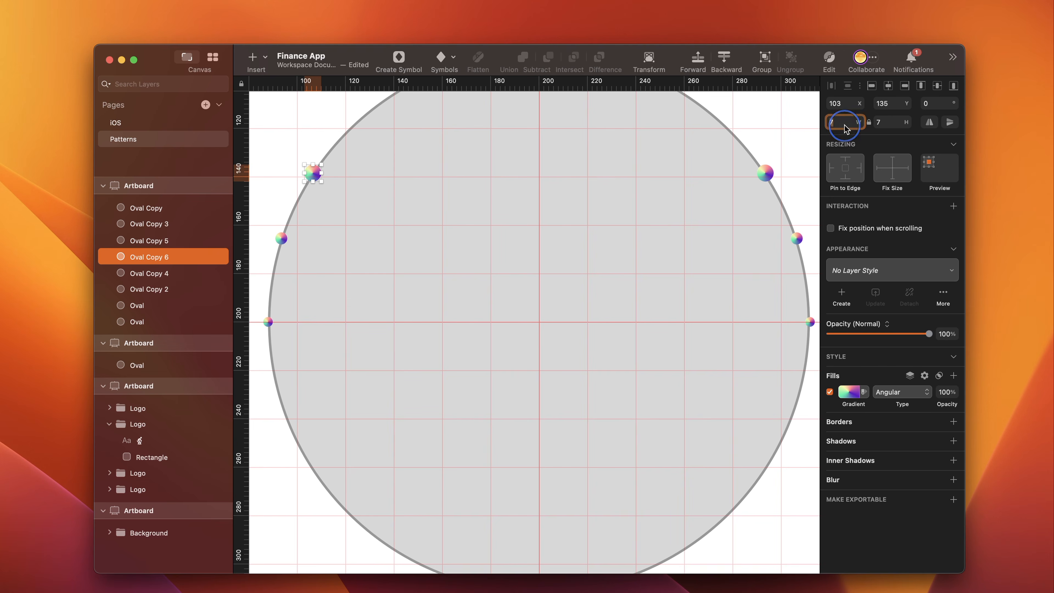
type("11")
- Position the 11 × 11 dot on the circle's upper-left edge at X 120, Y 112
left_click_drag(844, 104, 810, 105)
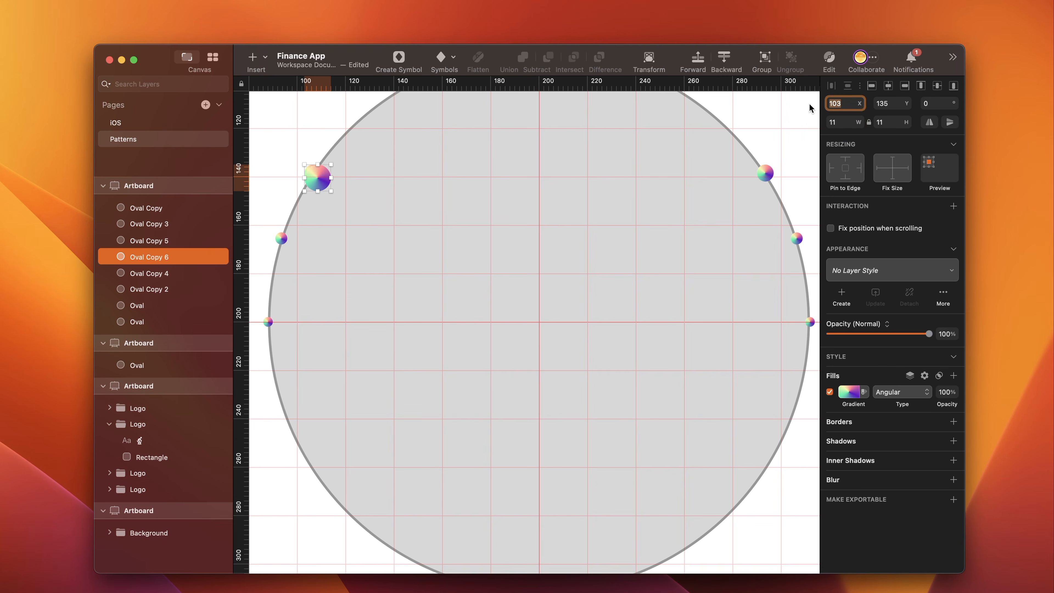
type("120")
double_click(894, 103)
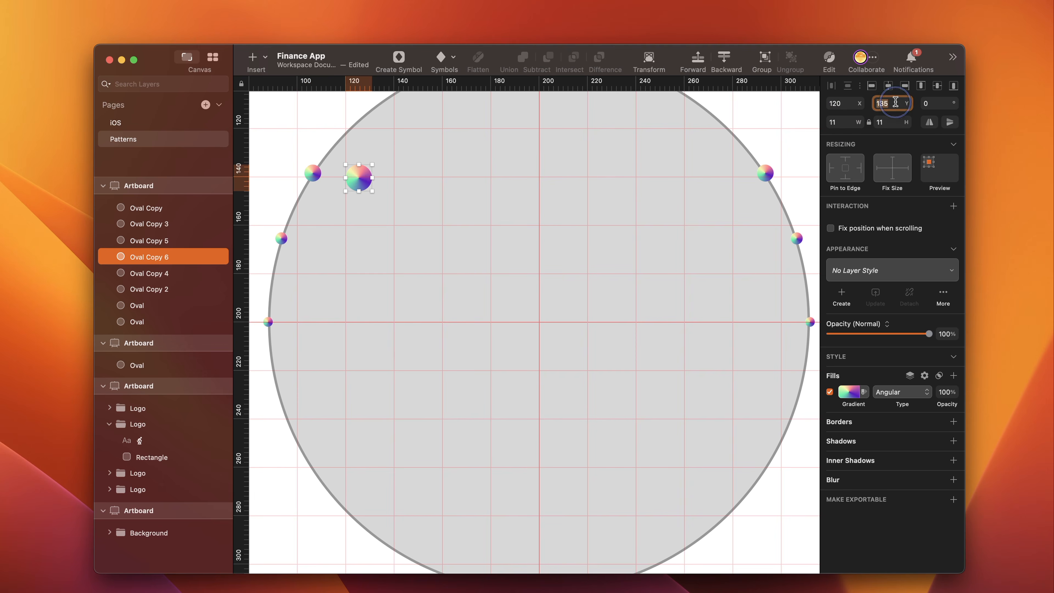
type("112")
key("Return")
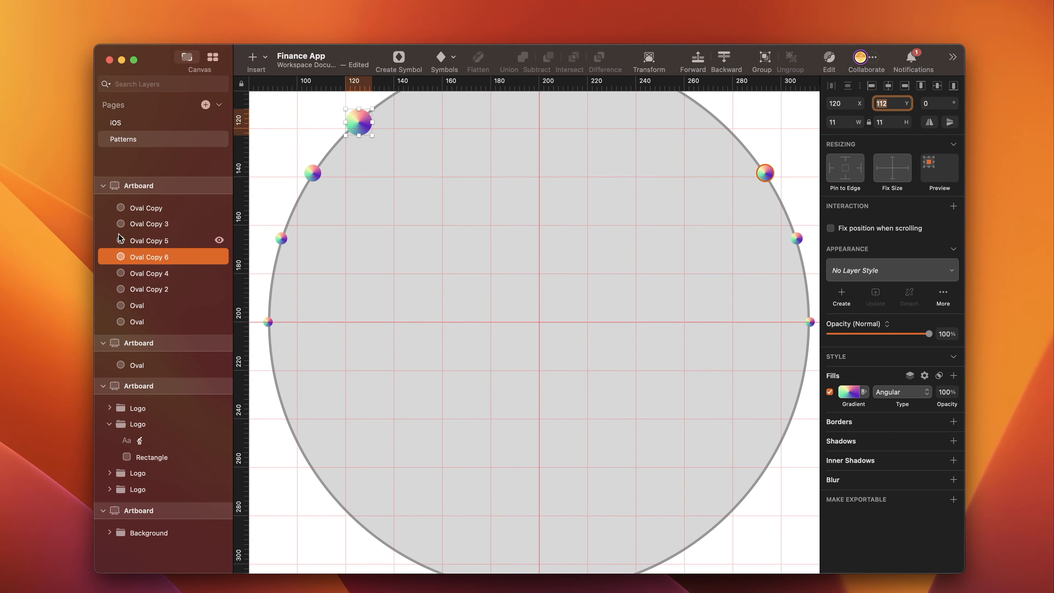
- Duplicate the 11 × 11 dot and set the copy's X position to 269, on the circle's upper-right edge
key("super+d")
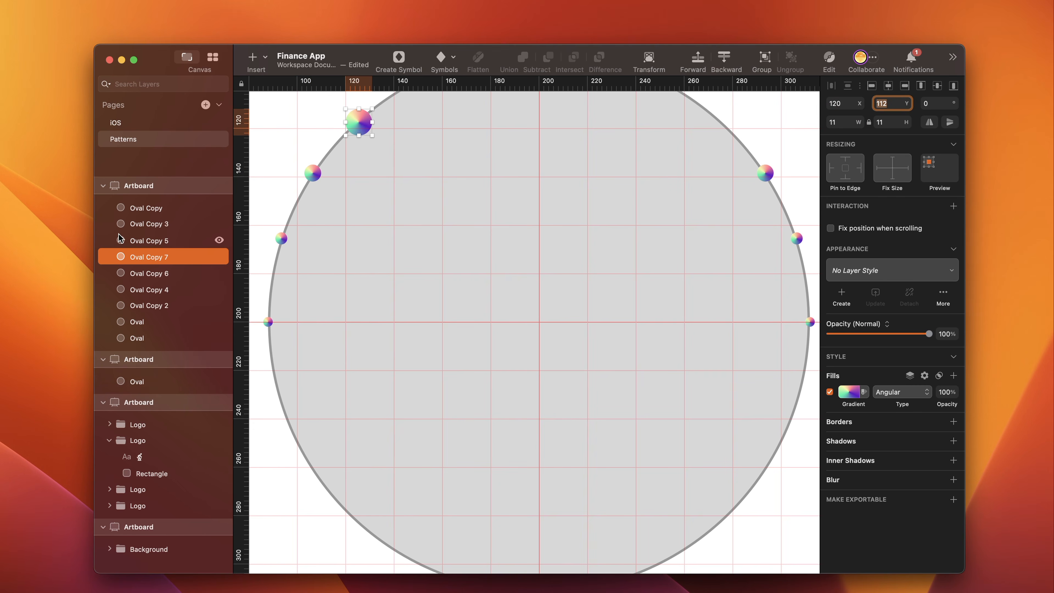
left_click(844, 102)
type("2")
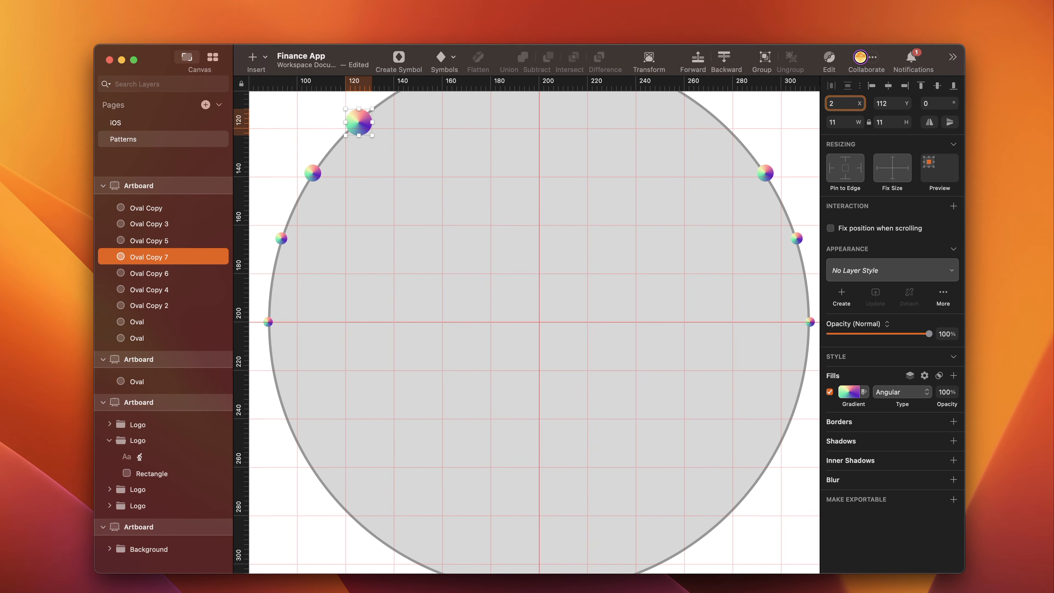
type("69")
key("Return")
scroll(615, 257, "up", 3)
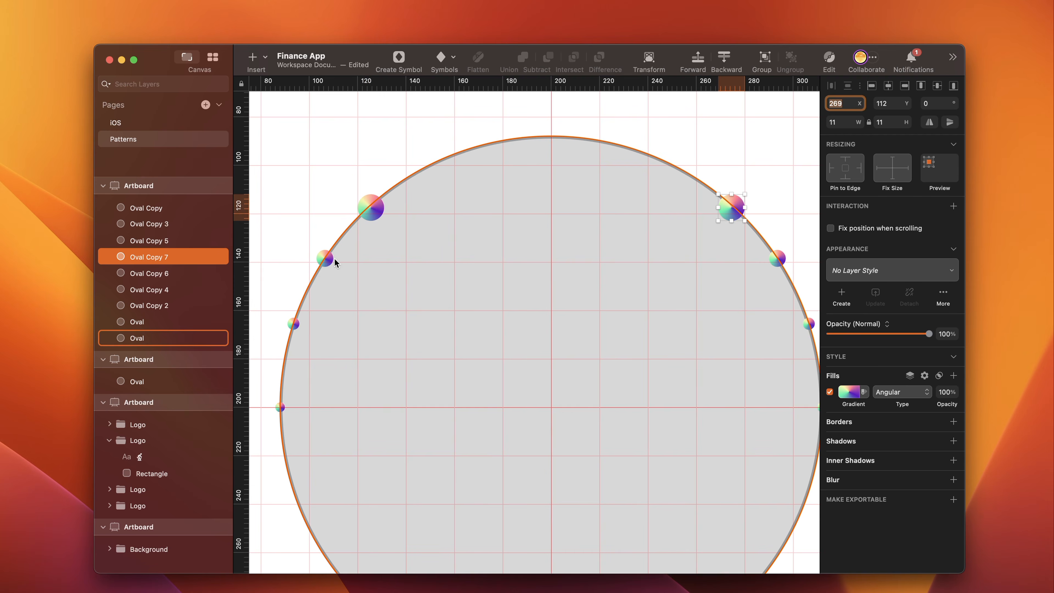
- Duplicate the left 11 × 11 dot and set the copy's size to 15 × 15
left_click(370, 207)
key("super+d")
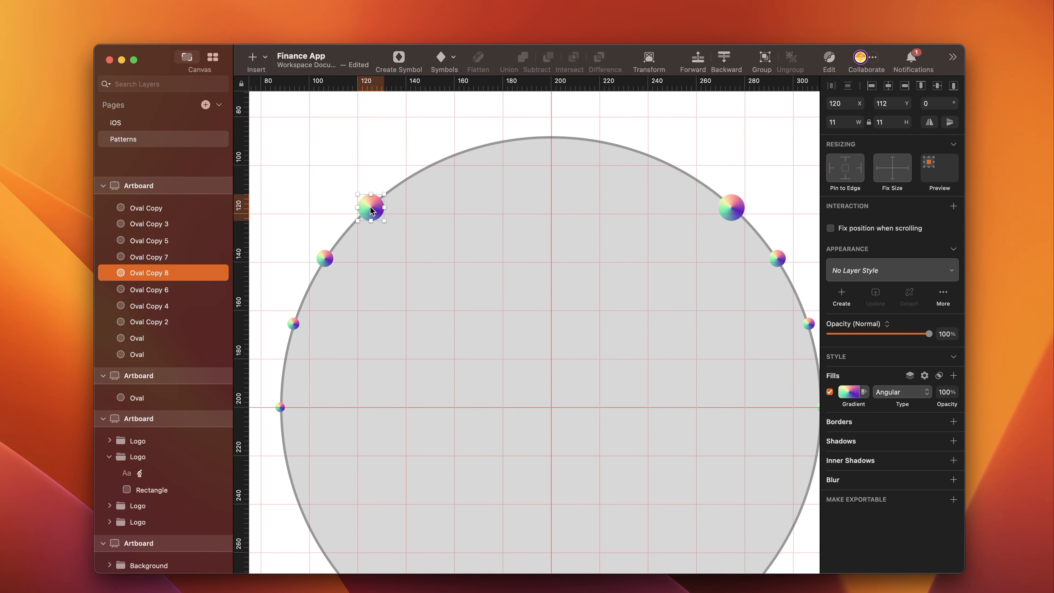
left_click(840, 124)
key("BackSpace")
key("BackSpace")
type("15")
- Position the 15 × 15 dot on the circle's upper-left edge at X 140, Y 95
left_click(843, 102)
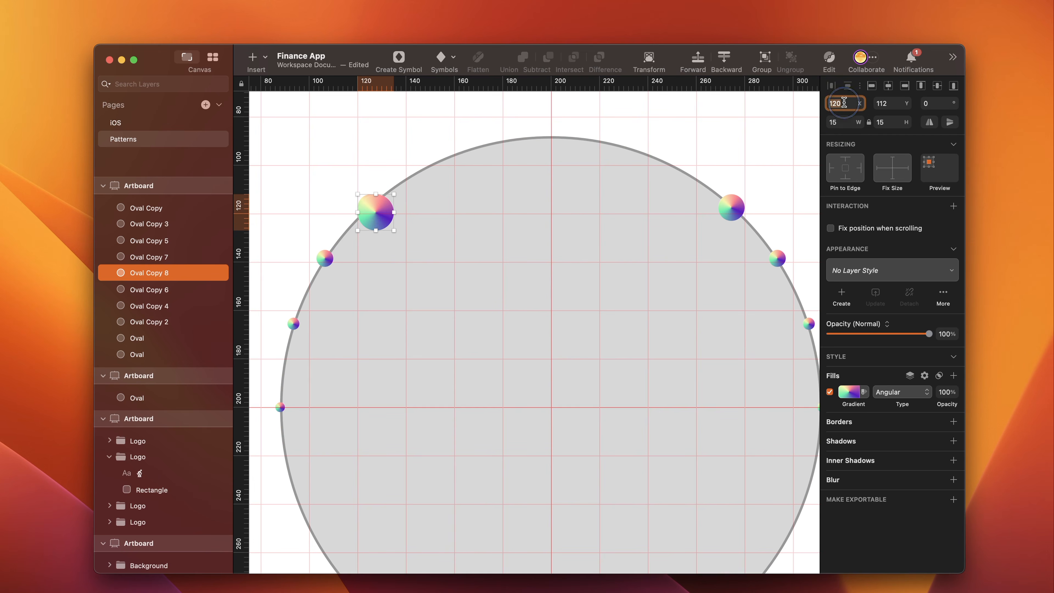
type("140")
left_click(888, 103)
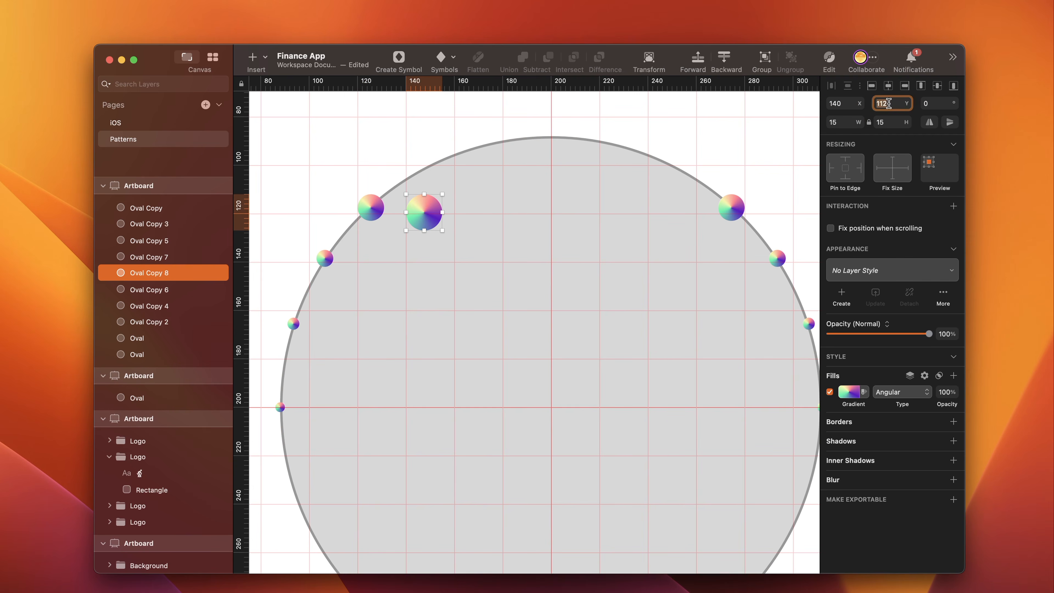
type("95")
key("Return")
- Duplicate the 15 × 15 dot and set the copy's X position to 245, on the opposite edge of the circle
key("super+d")
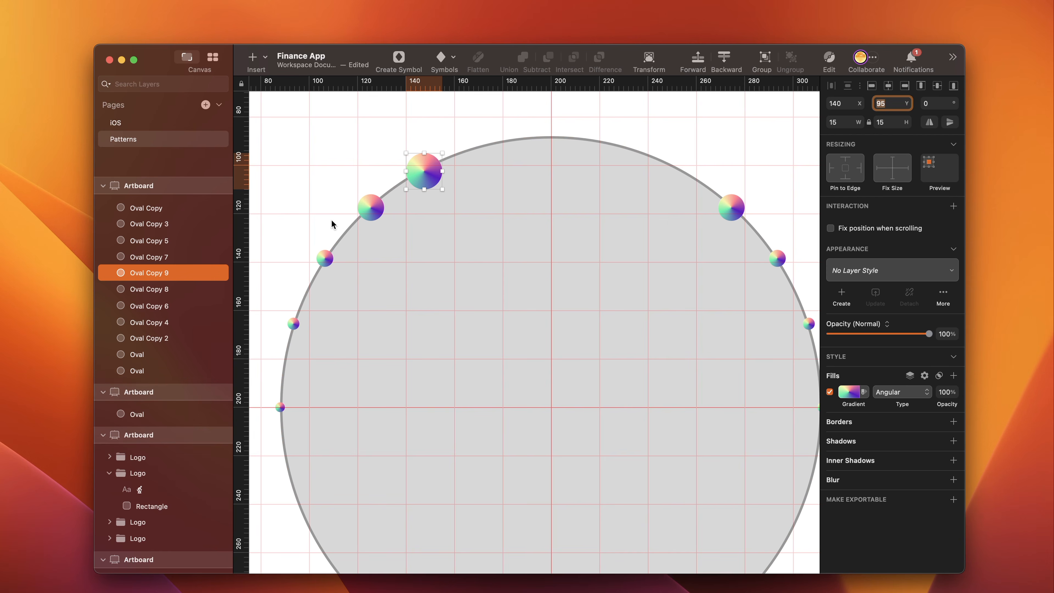
left_click(846, 106)
type("245")
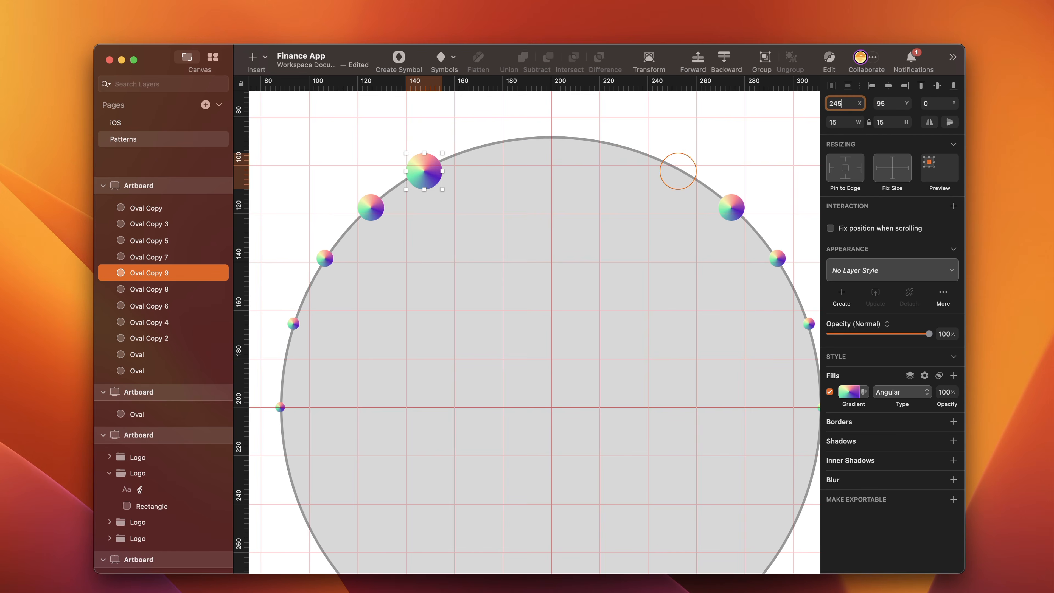
key("Return")
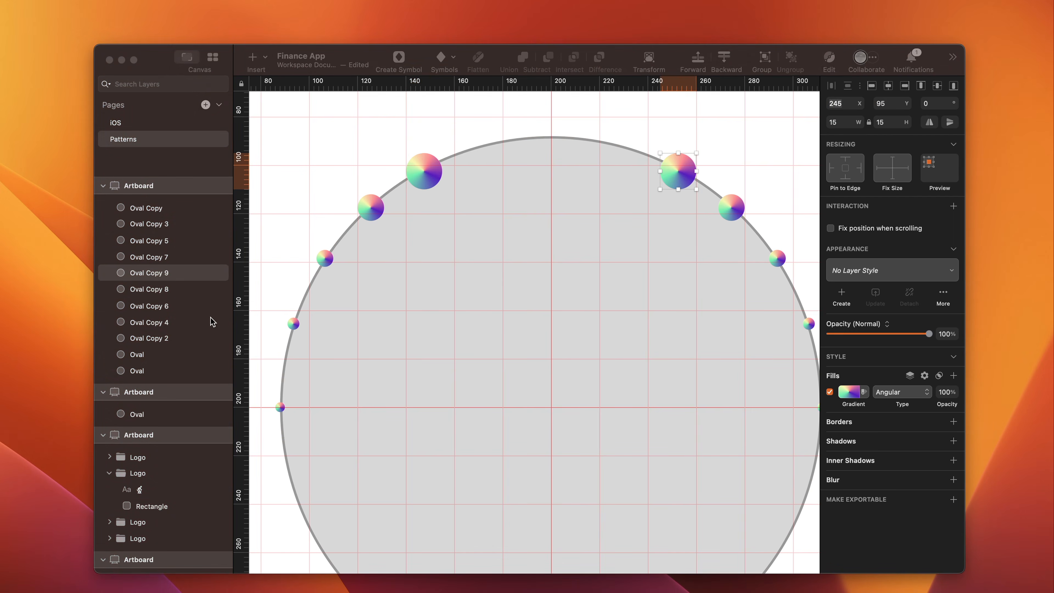
- Duplicate the left 15 × 15 dot and set the copy's size to 18 × 18
left_click(437, 166)
key("super+d")
left_click(840, 121)
type("1")
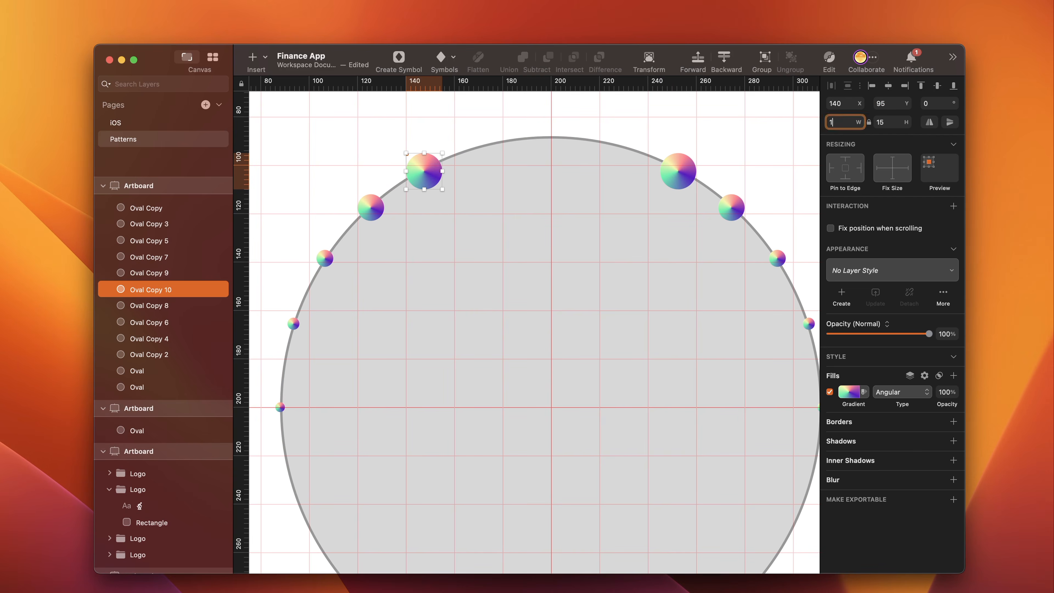
type("8")
- Position the 18 × 18 dot near the top of the circle at X 162, Y 85
left_click(842, 104)
type("16")
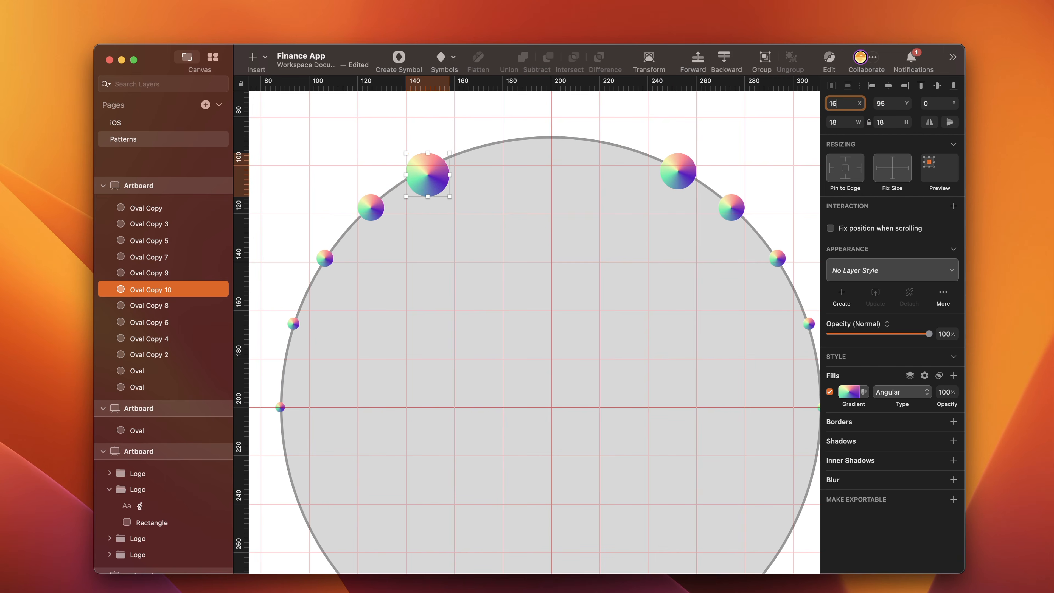
type("2")
left_click(888, 104)
type("85")
key("Return")
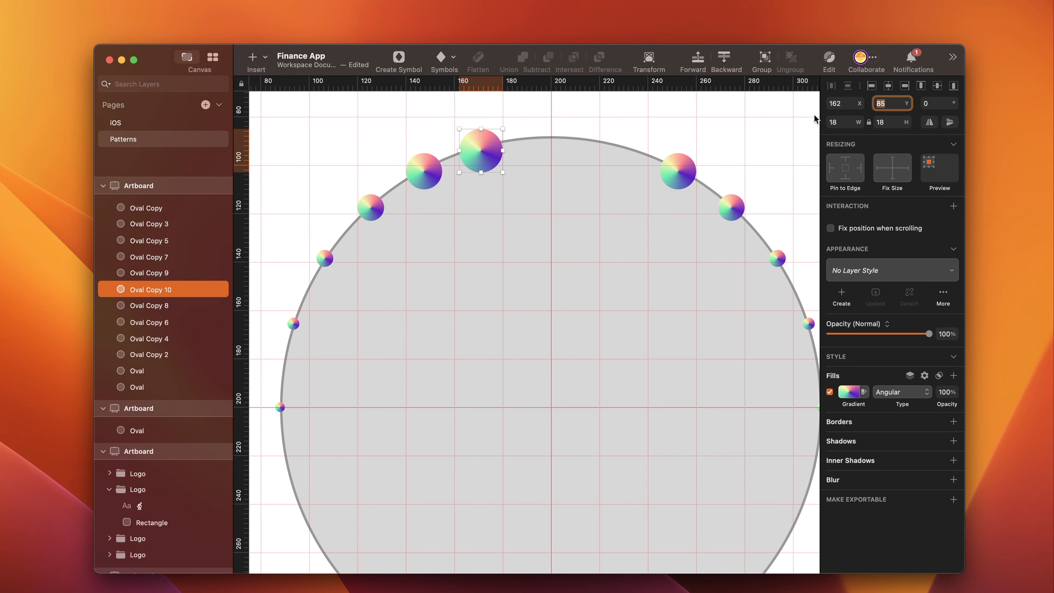
- Duplicate the 18 × 18 dot and set the copy's X position to 220, on the other side of the center line
key("super+d")
left_click(842, 103)
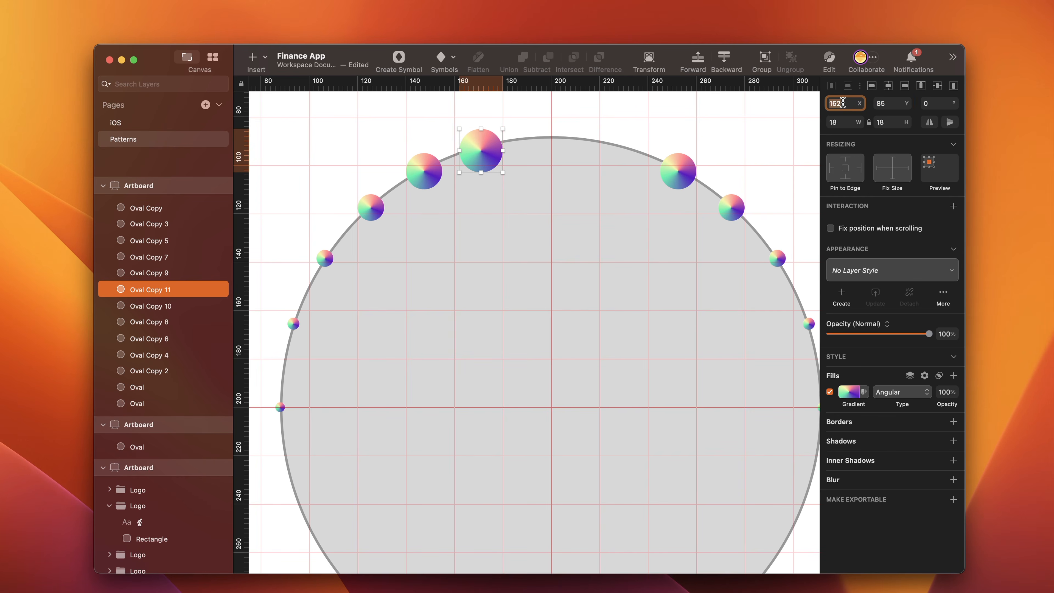
type("220")
- Duplicate the left 18 × 18 dot, move the copy to the circle's top center, and set its size to 24 × 24
left_click(495, 149)
key("super+d")
left_click_drag(495, 149, 566, 137)
left_click(844, 123)
type("24")
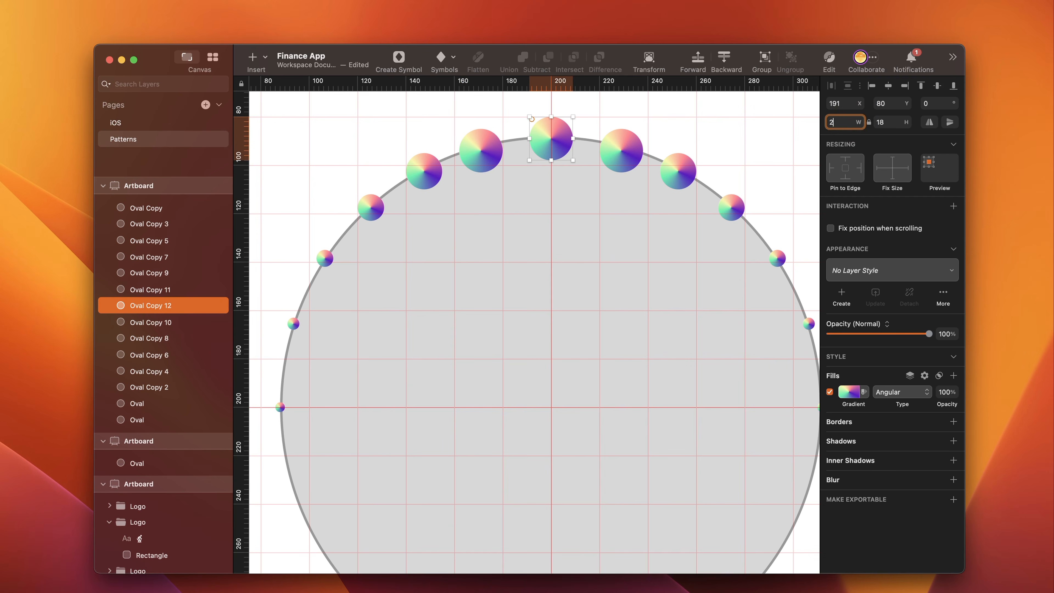
key("Return")
- Center the 24 × 24 dot on the circle's top edge at X 188, Y 76
left_click(847, 104)
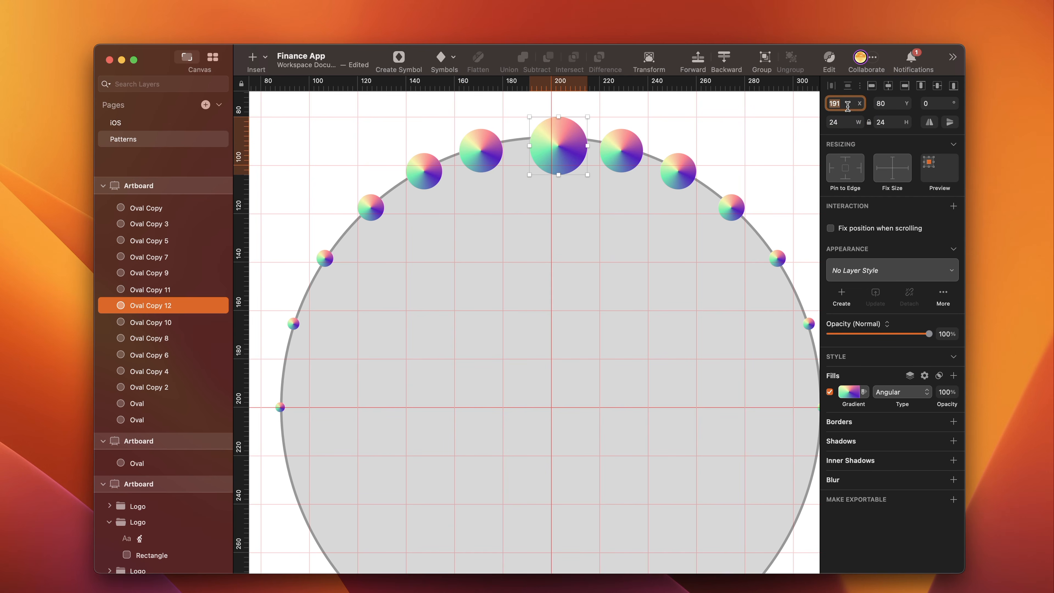
type("188")
key("Return")
left_click(889, 103)
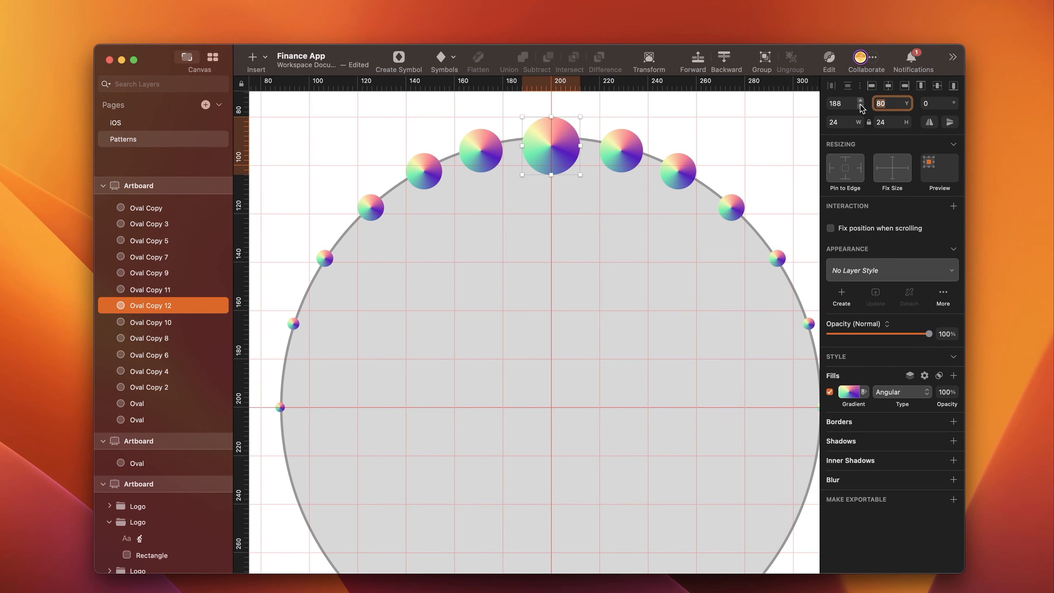
type("76")
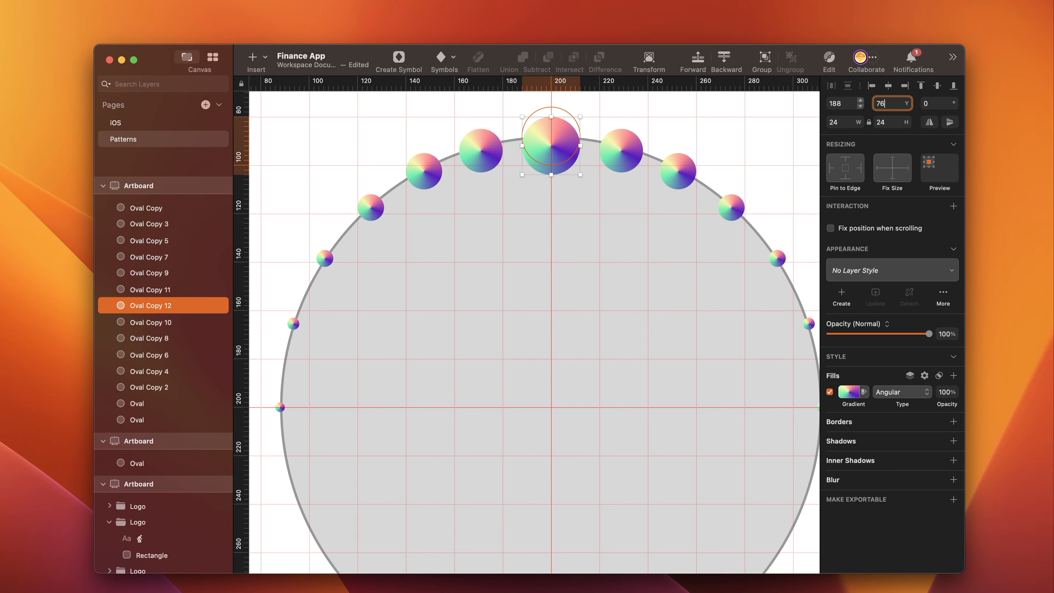
key("Return")
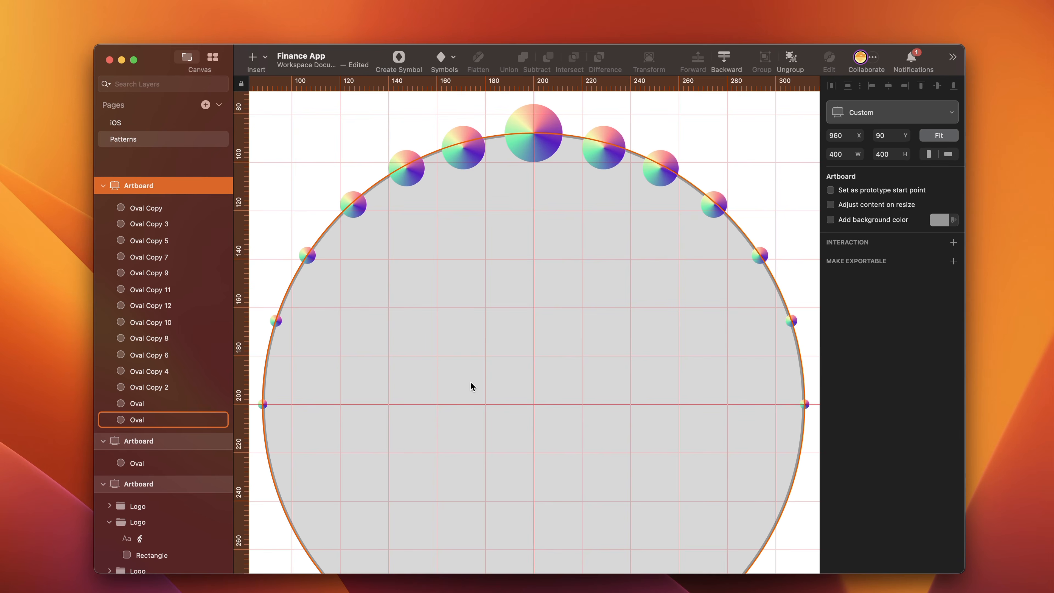
- Hide the large grey guide circle and select the smallest gradient dot on its left edge
left_click(464, 387)
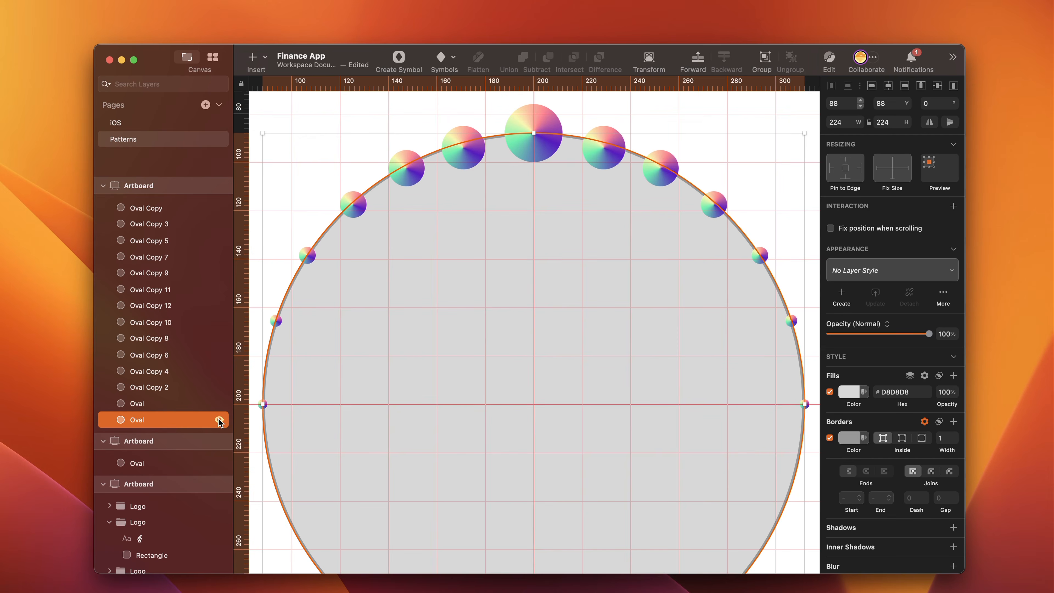
left_click(219, 420)
left_click(151, 402)
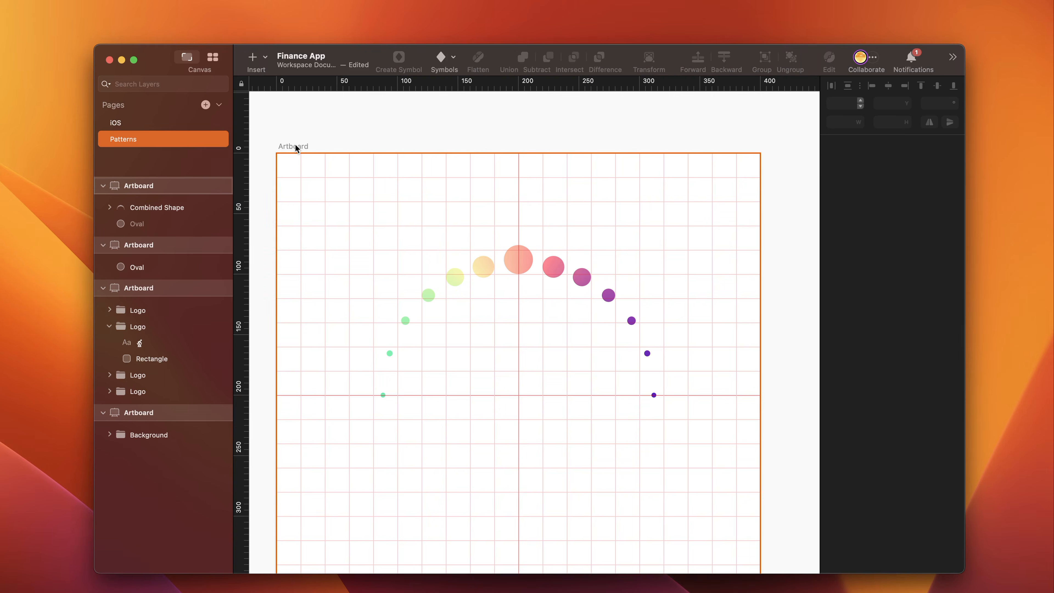
- Give the artboard holding the dot pattern a black background, 000000
left_click(296, 147)
left_click(941, 224)
left_click_drag(879, 283, 800, 400)
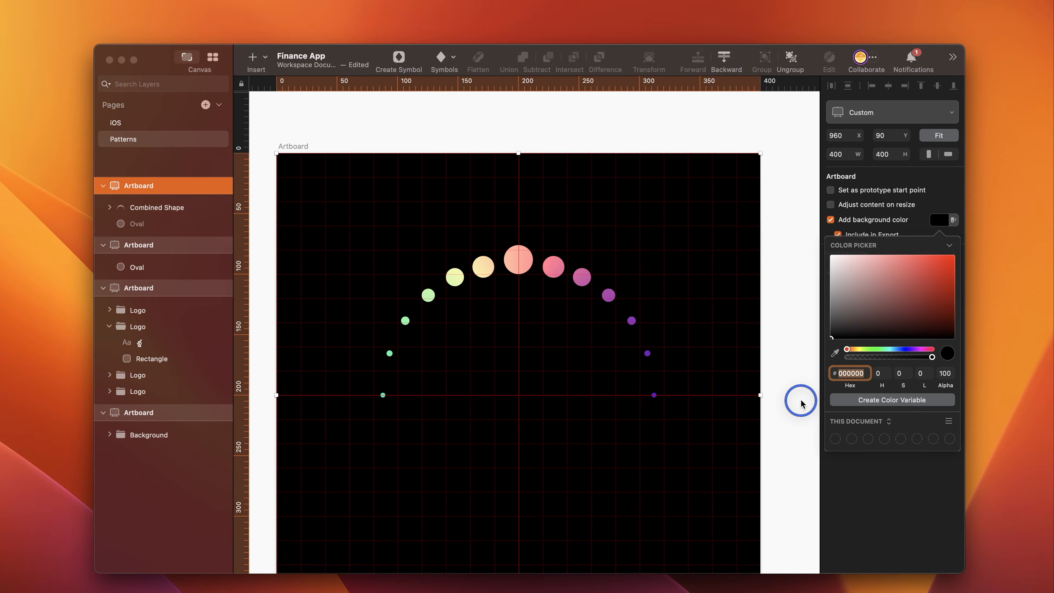
- Create 20 rotated copies of the dot arc with Rotate Copies
left_click(143, 207)
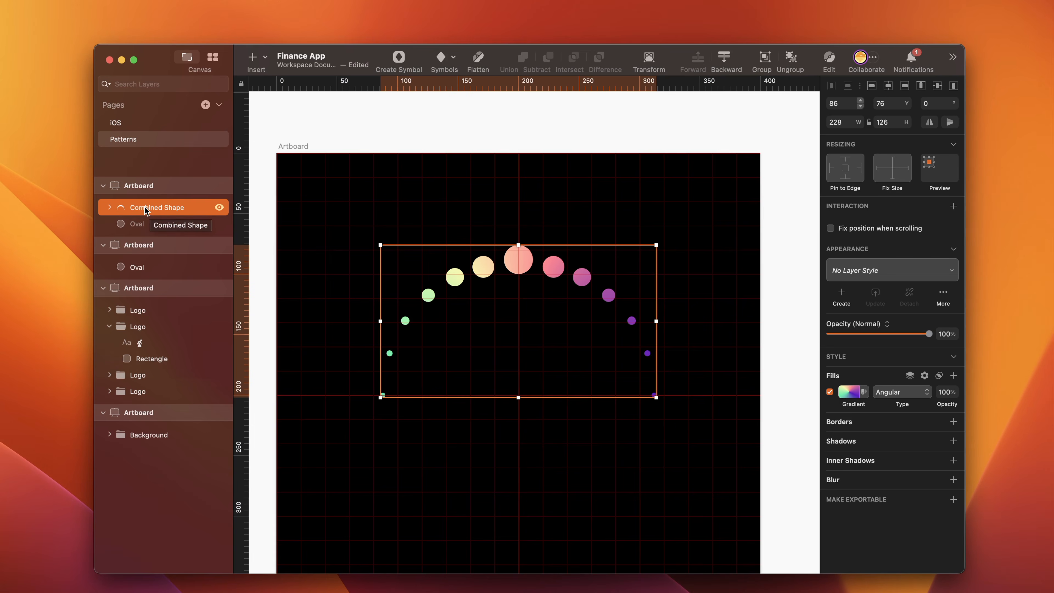
left_click(0, 0)
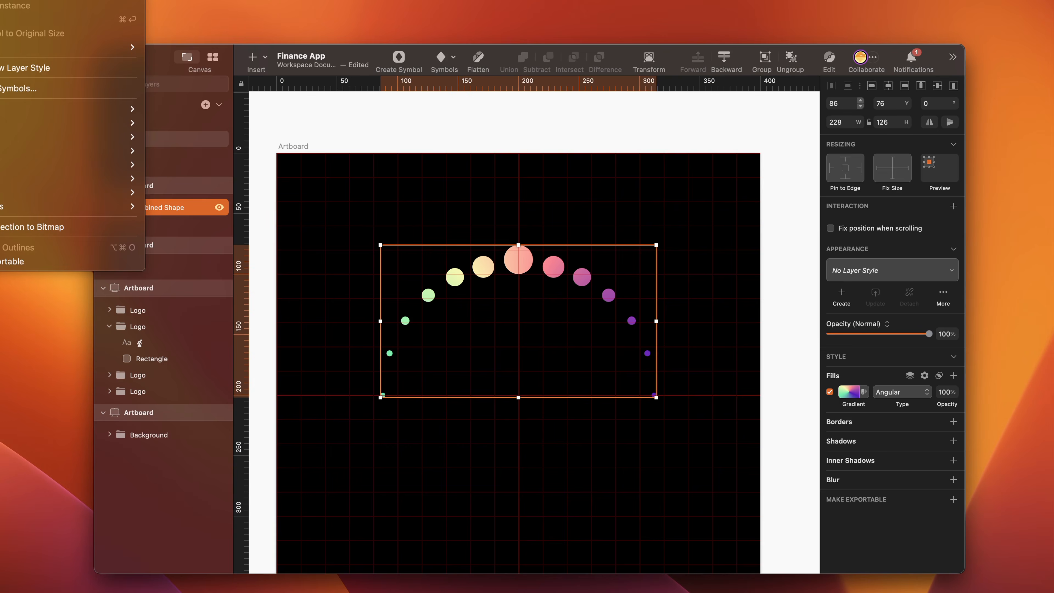
mouse_move(13, 137)
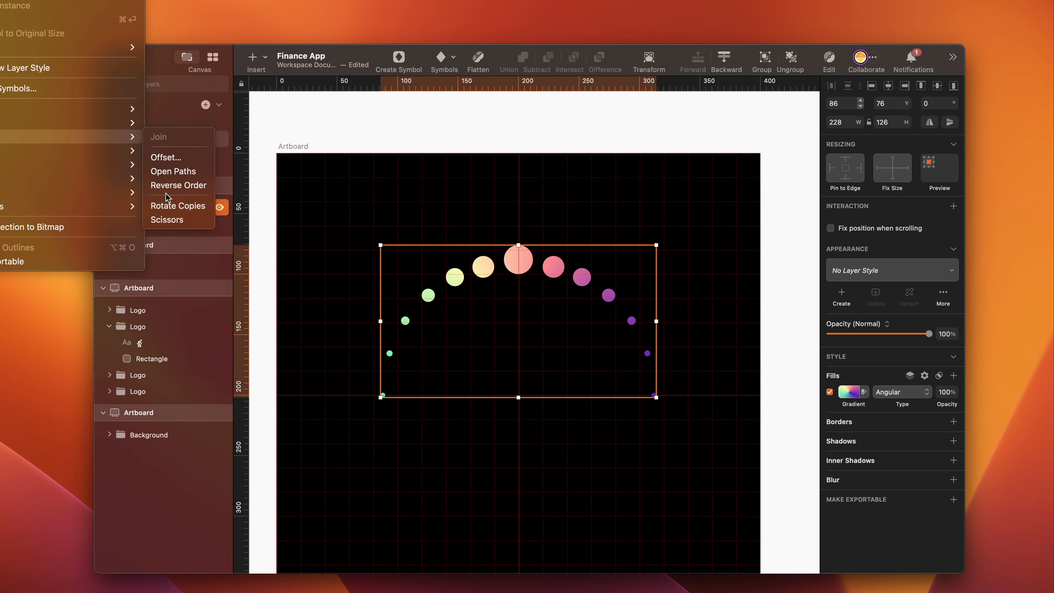
left_click(187, 213)
left_click(502, 316)
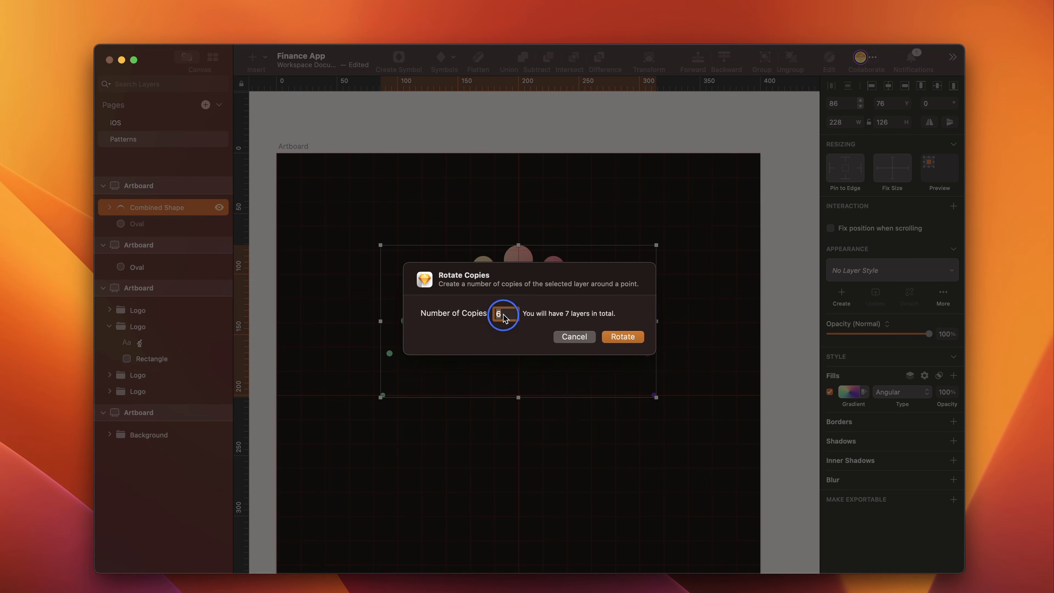
type("20")
left_click(620, 341)
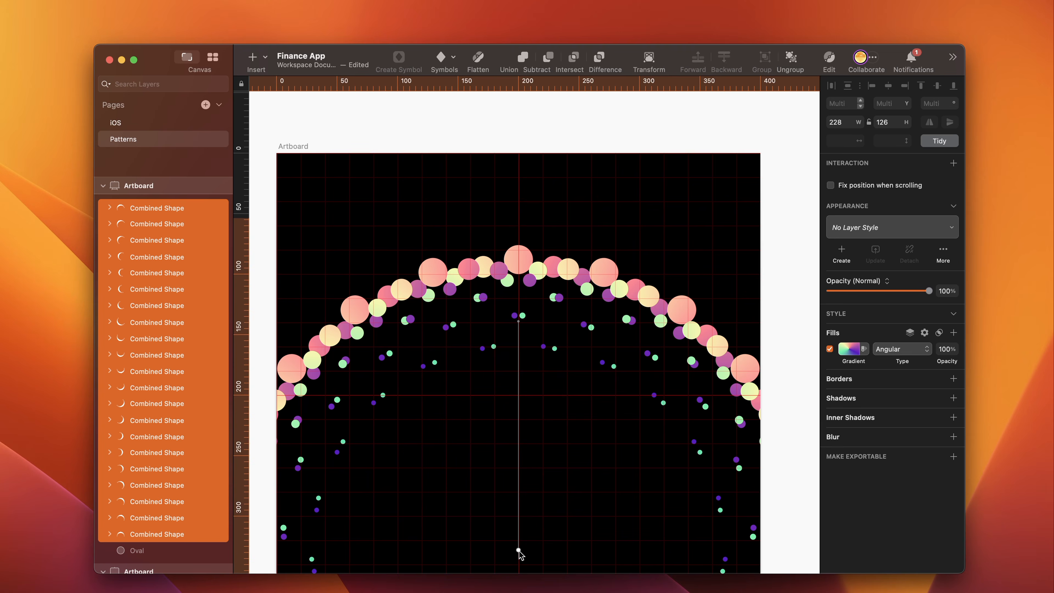
- Move the rotation center down and right of the arc until the copies form concentric rings around an open middle, and apply it
left_click_drag(518, 551, 527, 402)
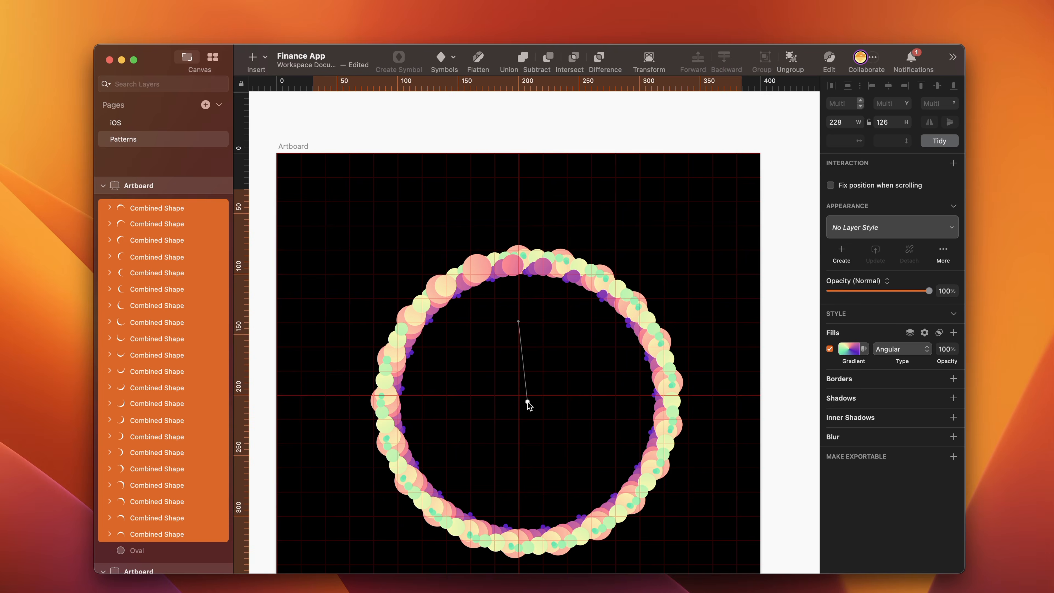
key("super+minus")
left_click_drag(532, 369, 619, 302)
key("super+plus")
scroll(564, 405, "down", 2)
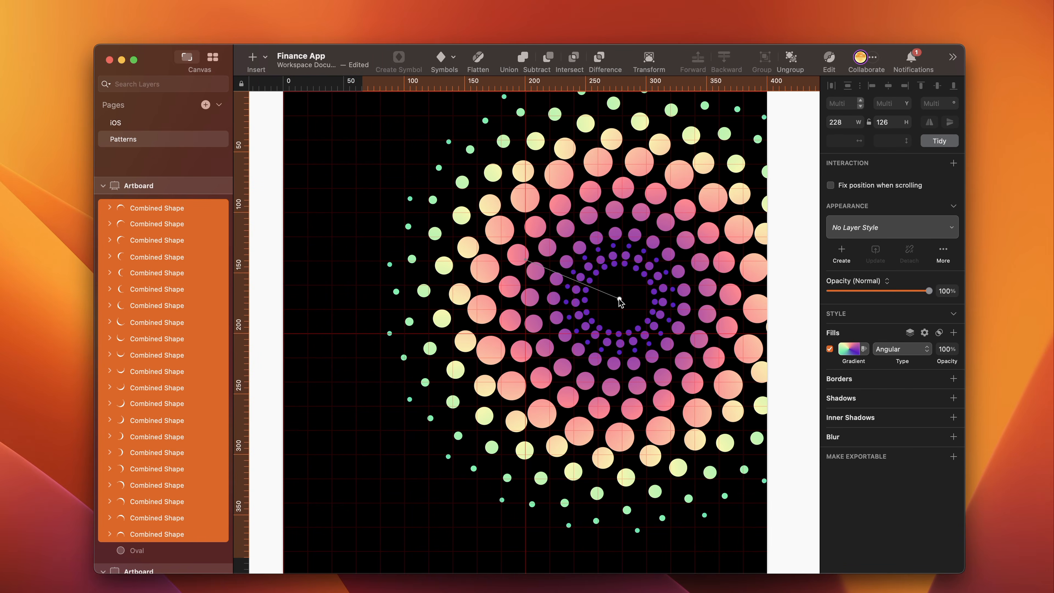
scroll(622, 259, "up", 1)
scroll(622, 260, "right", 1)
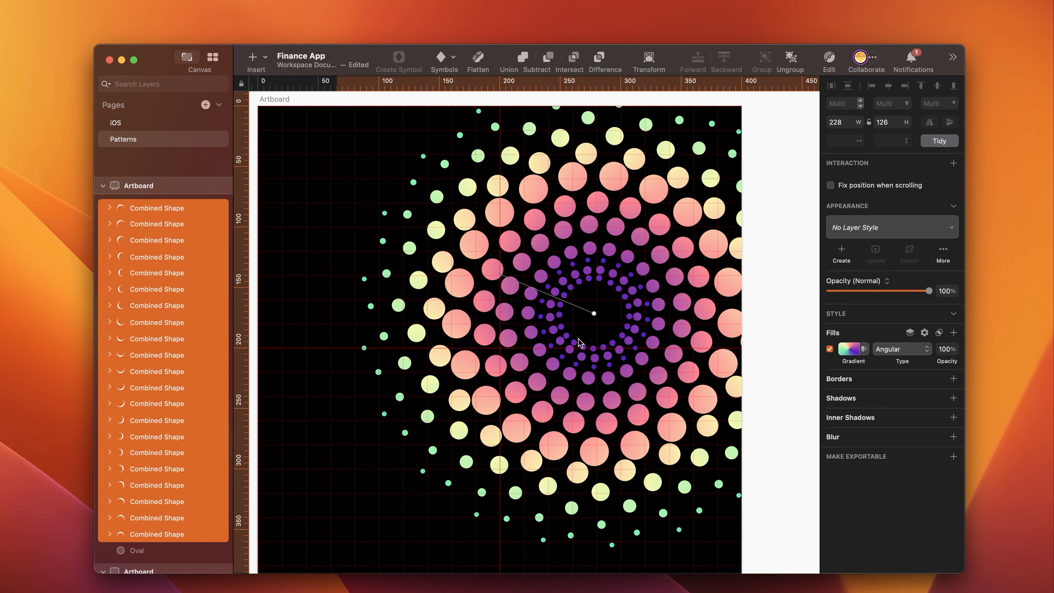
key("Return")
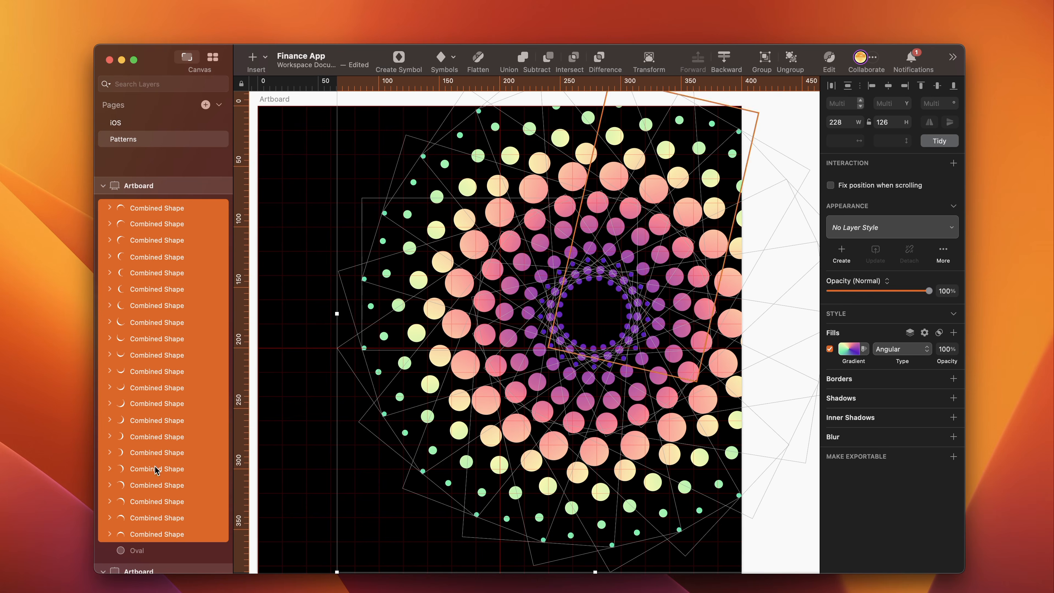
- Unite all the rotated dot arcs into one combined shape and center it on the artboard at X 7, Y 7
left_click(311, 279)
scroll(311, 279, "down", 1)
scroll(312, 279, "right", 1)
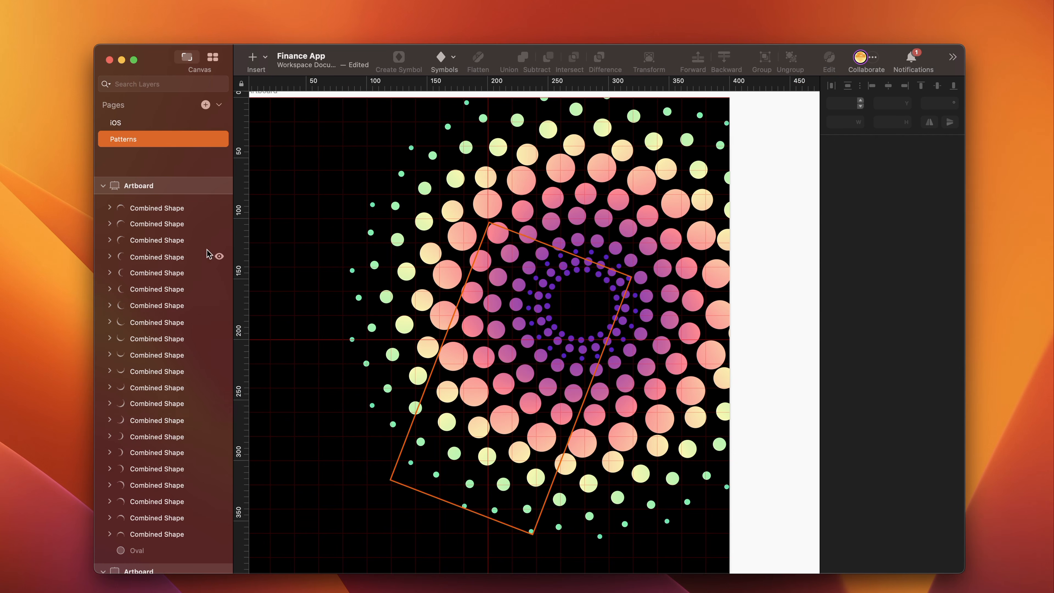
left_click(147, 207)
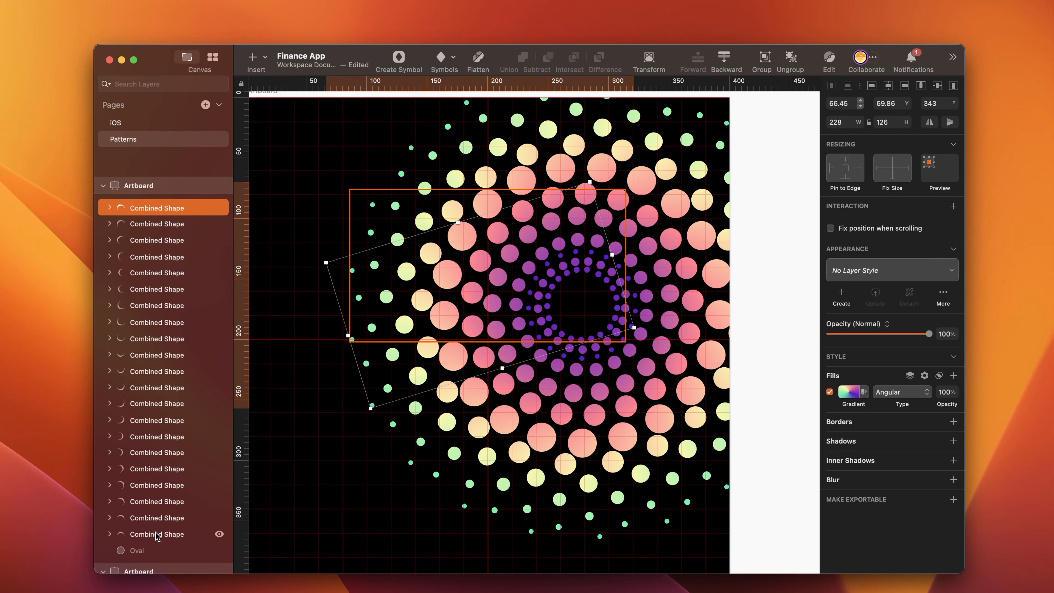
left_click(155, 534, "shift")
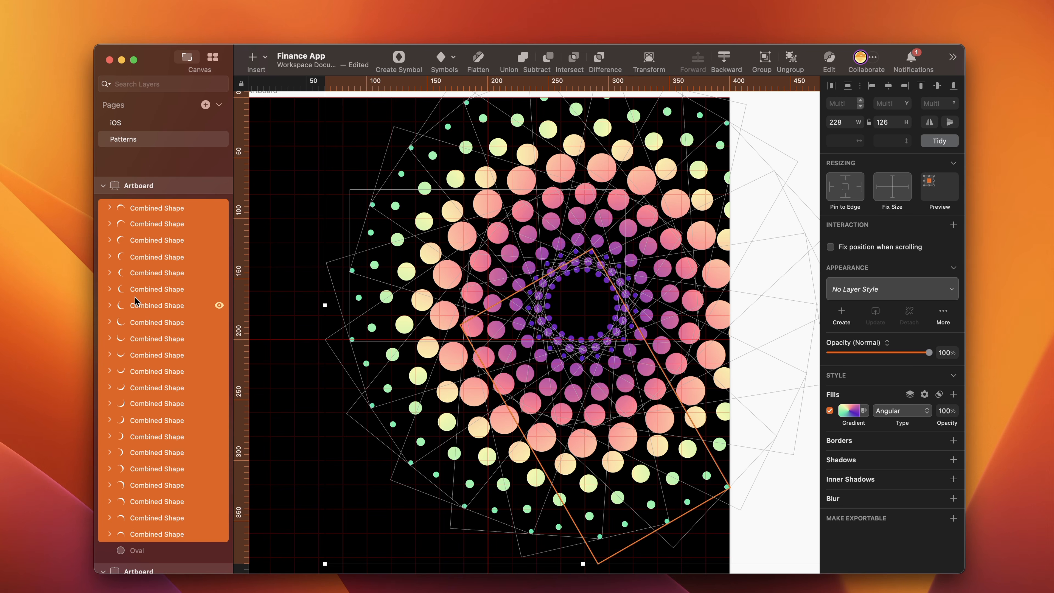
key("super+alt+u")
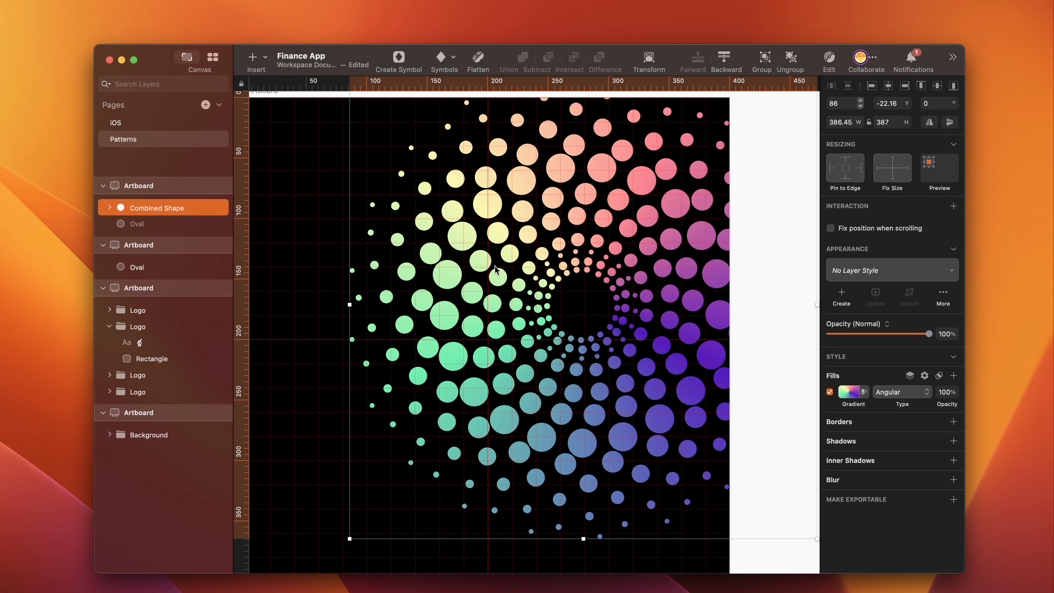
left_click(811, 242)
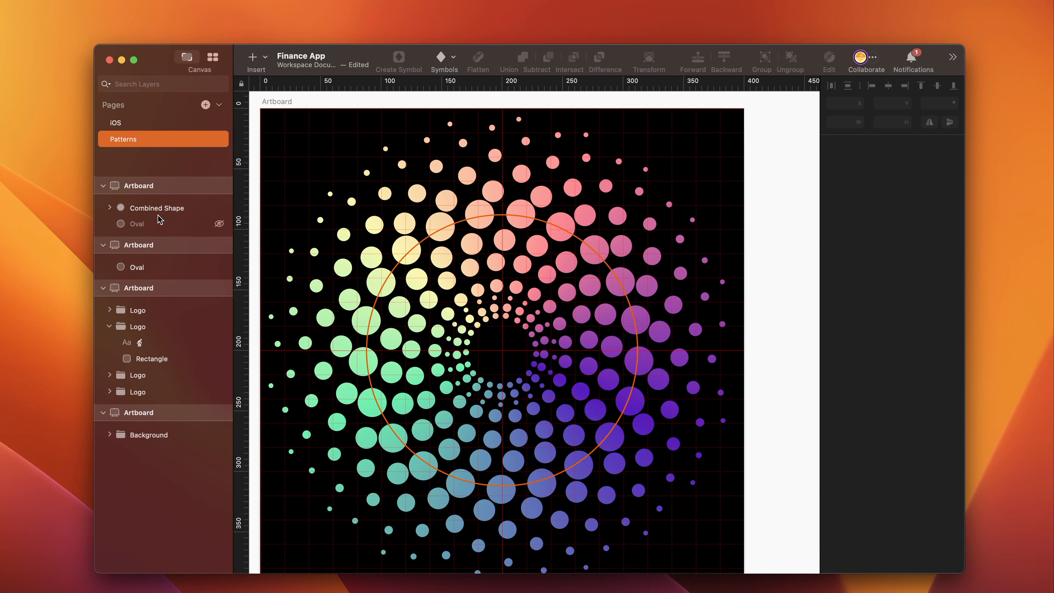
- Copy the combined dot pattern to the iOS page, pasting it inside the Wallet screen's black Apple Pay card
left_click(168, 211)
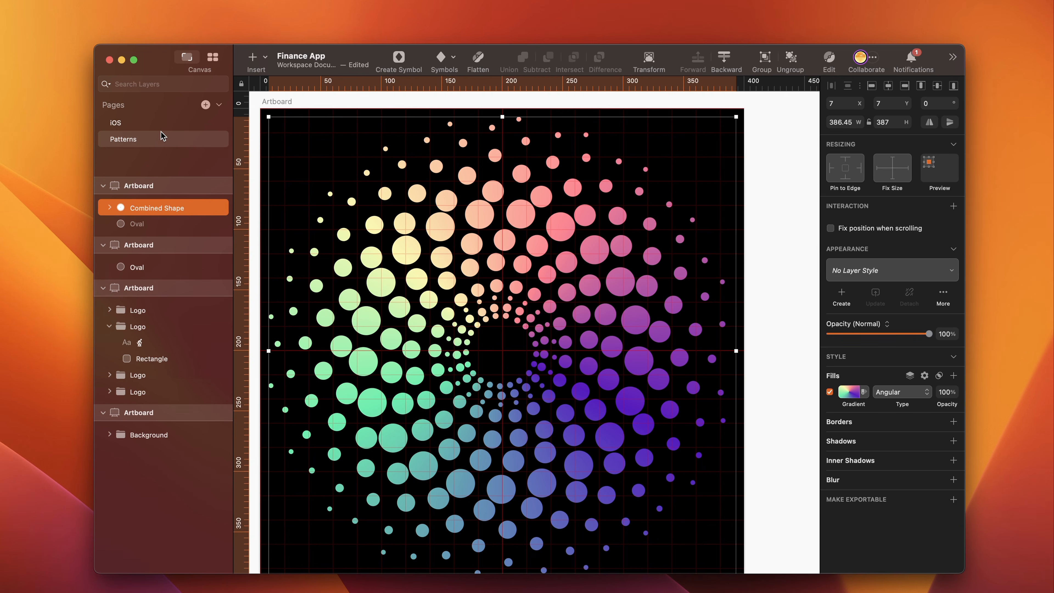
left_click(130, 123)
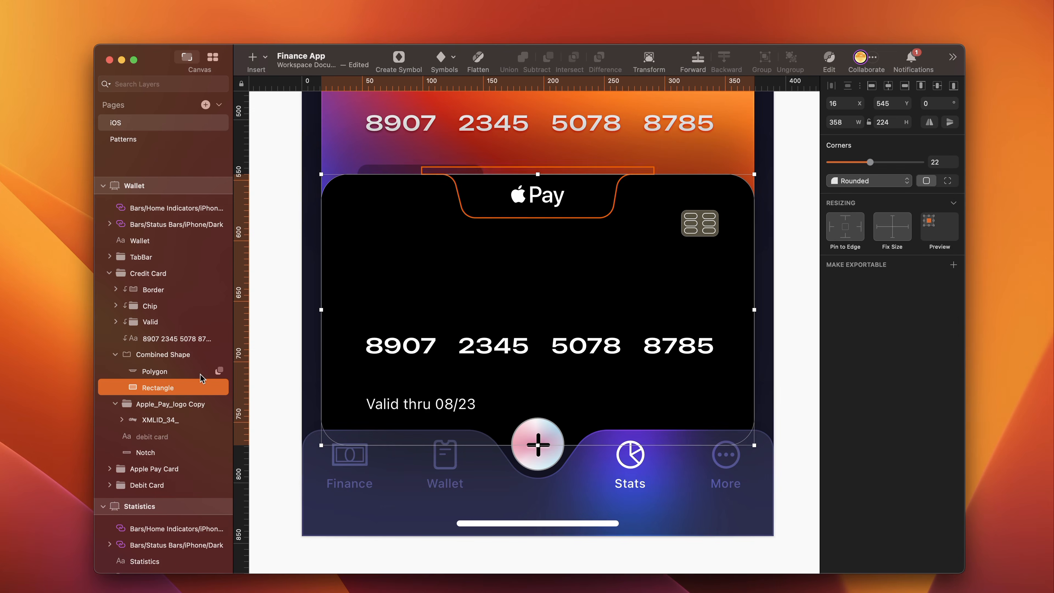
key("super+v")
- Lower the dot pattern on the Apple Pay card to Y 574
key("shift+Down")
key("shift+Down")
key("shift+Down")
key("shift+Down")
key("shift+Down")
key("shift+Down")
key("shift+Down")
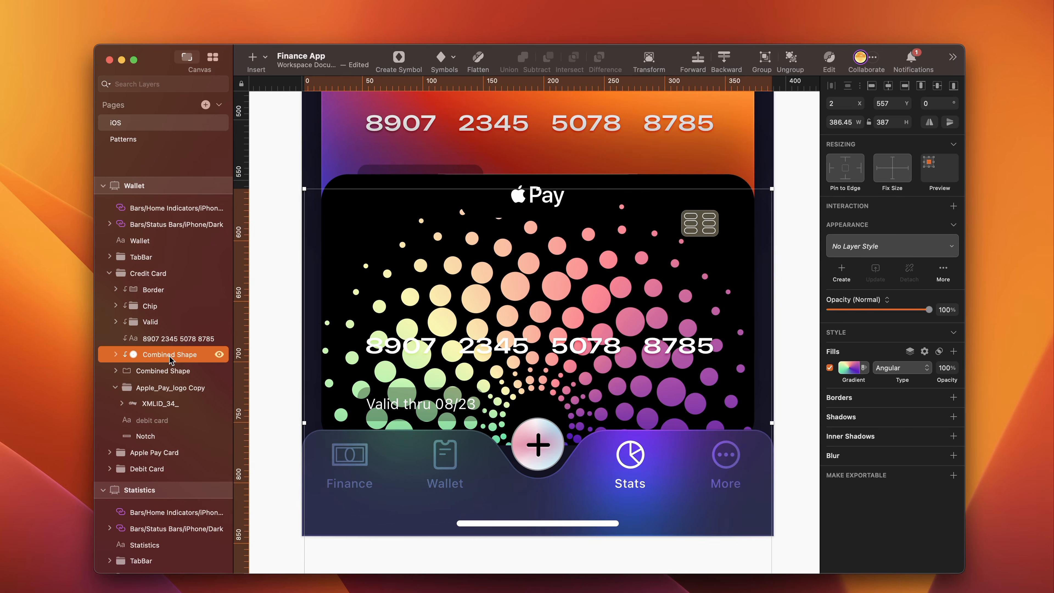
key("shift+Down")
key("shift+Down")
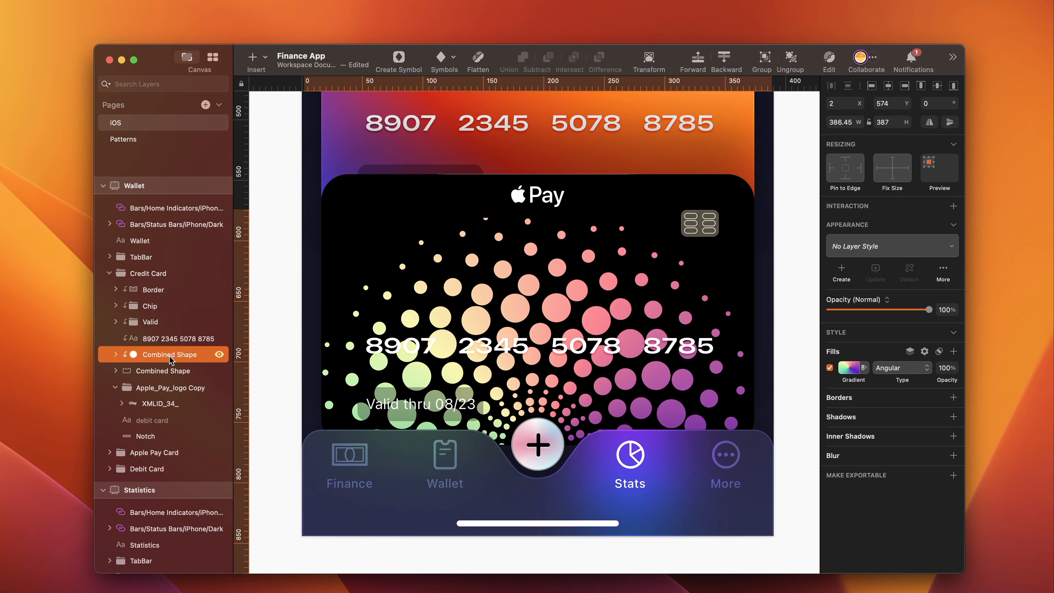
key("Up")
key("Up")
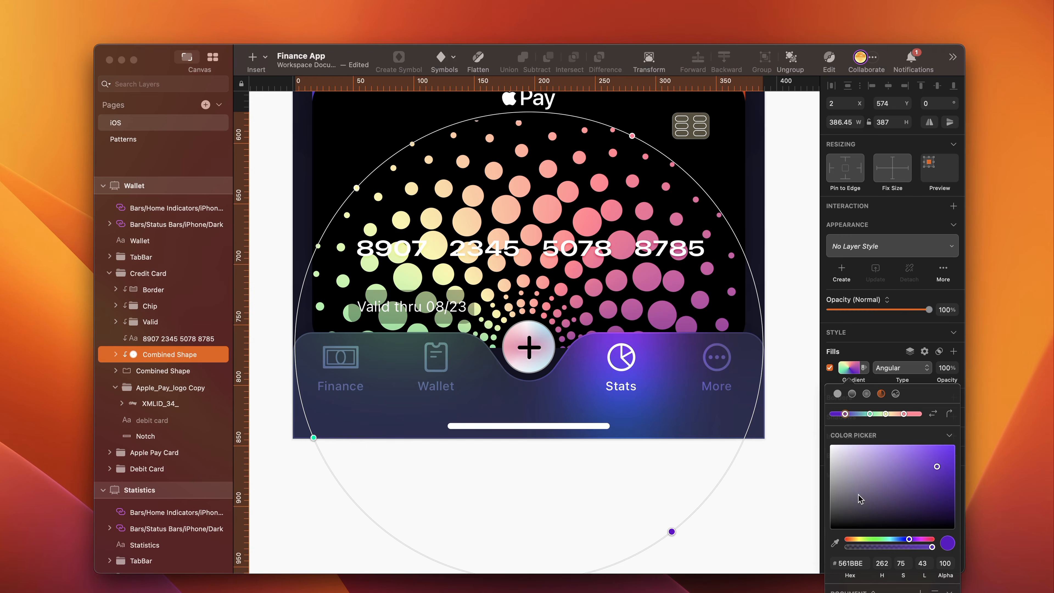
- Recolor the dot pattern's angular gradient, making the first stop orange and the green stop F46772
left_click(858, 564)
type("f")
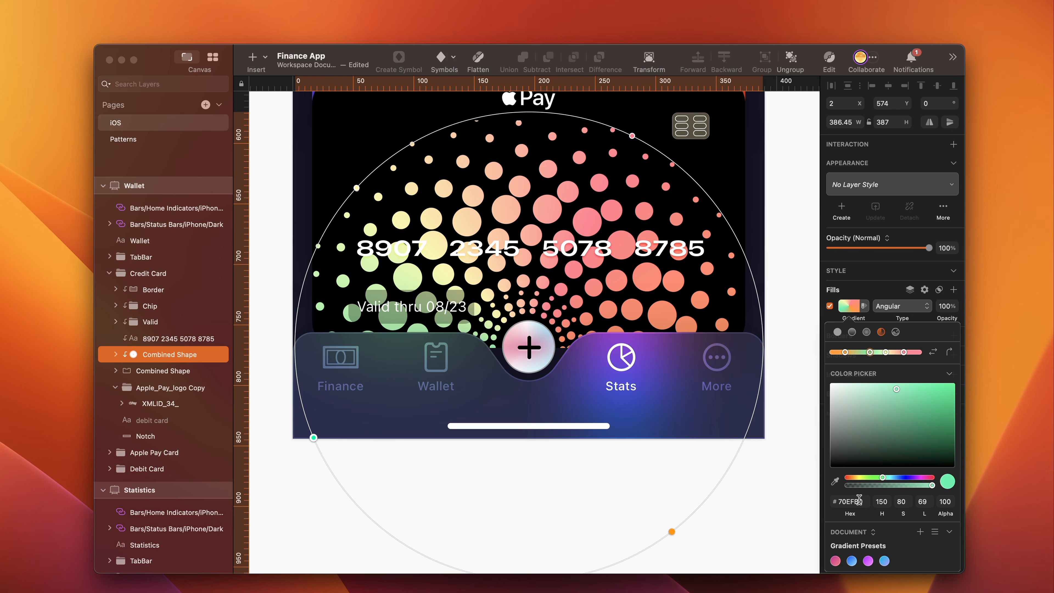
left_click(858, 501)
type("f46")
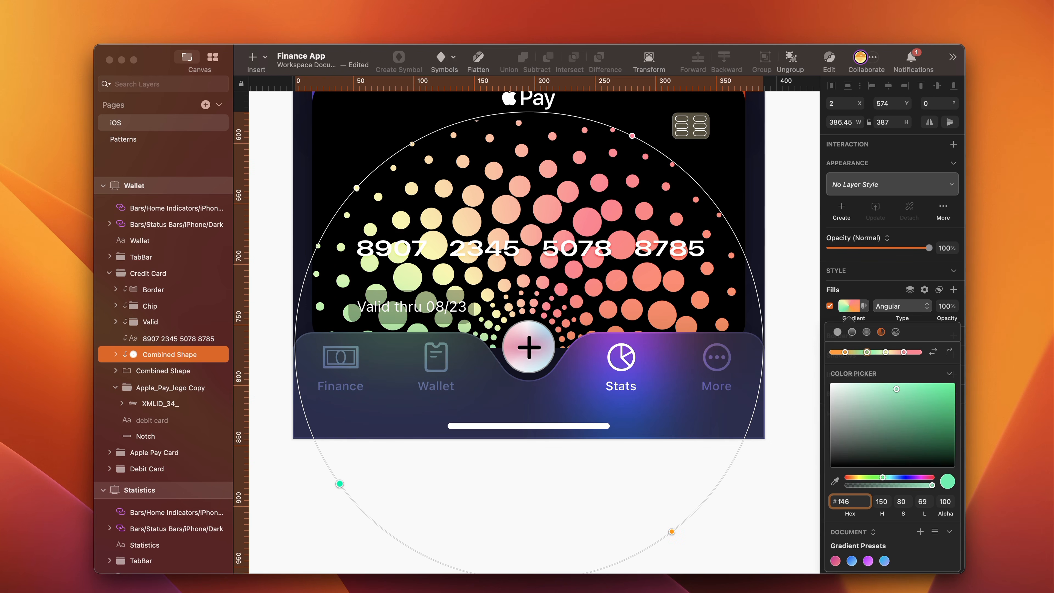
type("772")
key("Return")
- Set the gradient's pale yellow stop to AF33E4
left_click(885, 352)
left_click(858, 501)
type("af33e")
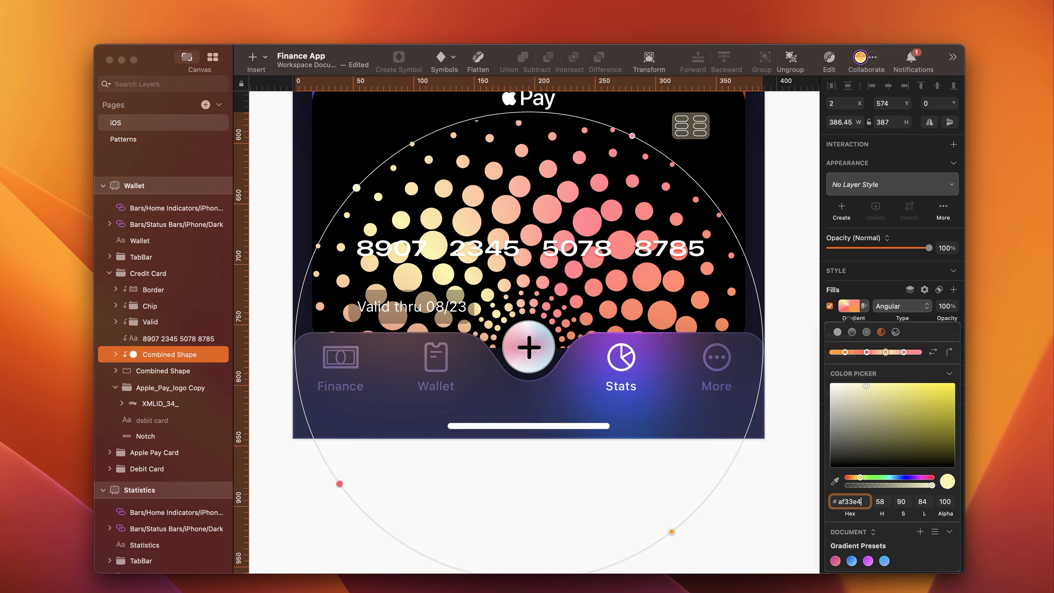
type("4")
key("Return")
- Set the gradient's remaining light pink stop to 2F70E4
left_click(904, 352)
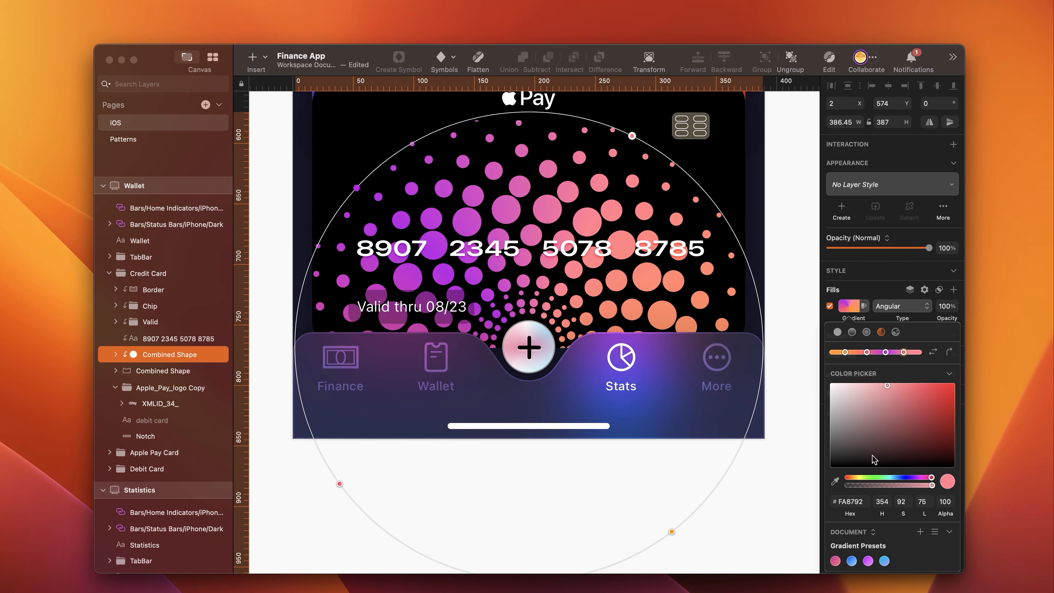
left_click(858, 501)
type("2f70e4")
key("Return")
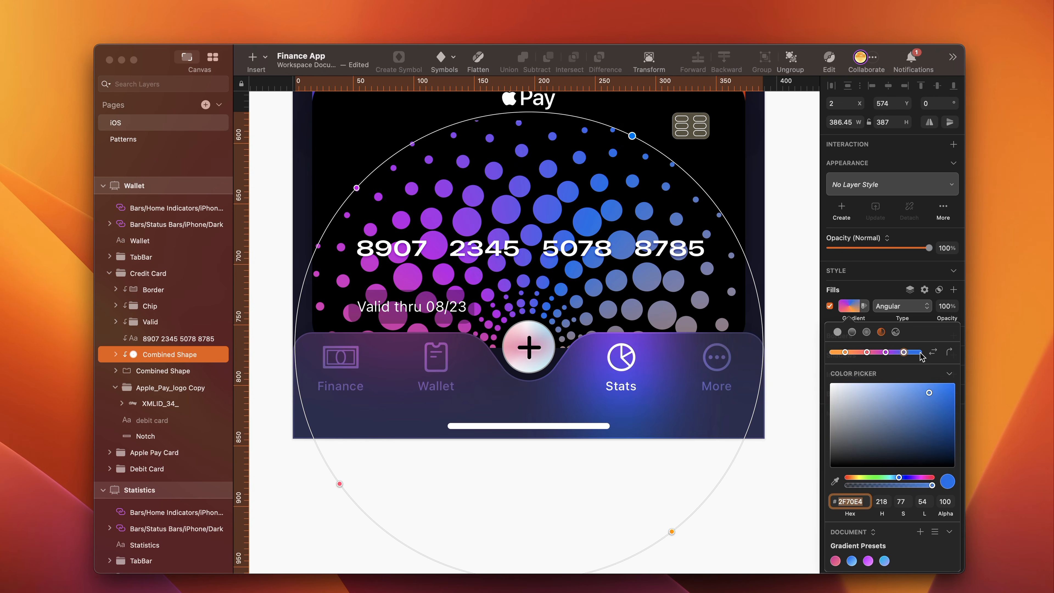
- Add a 56D6FF stop near the end of the gradient and shift the orange stop toward the bottom of the gradient circle
left_click(917, 353)
type("56d6ff")
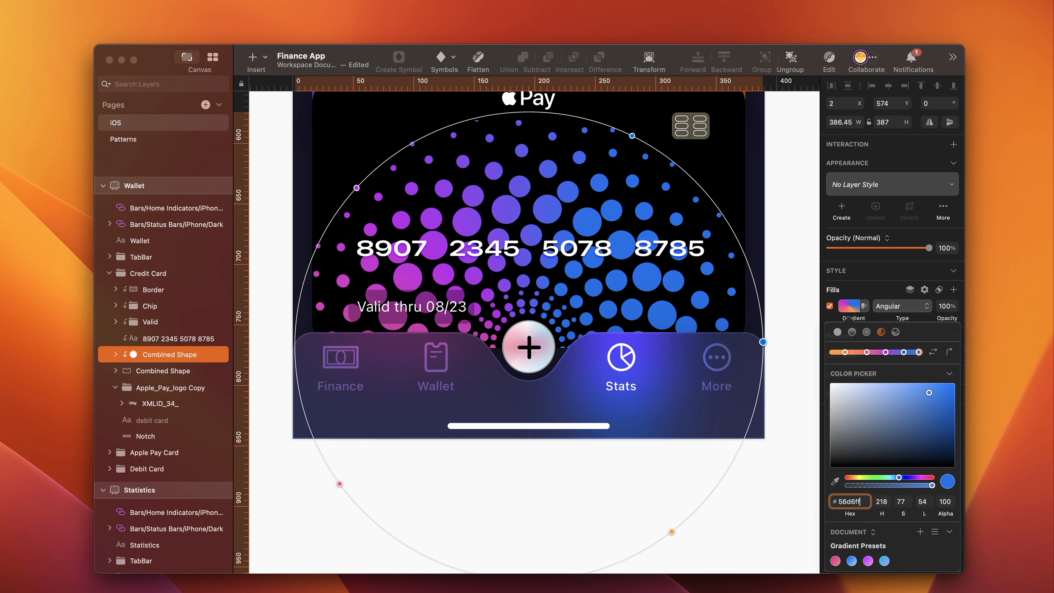
key("Return")
left_click_drag(675, 533, 565, 587)
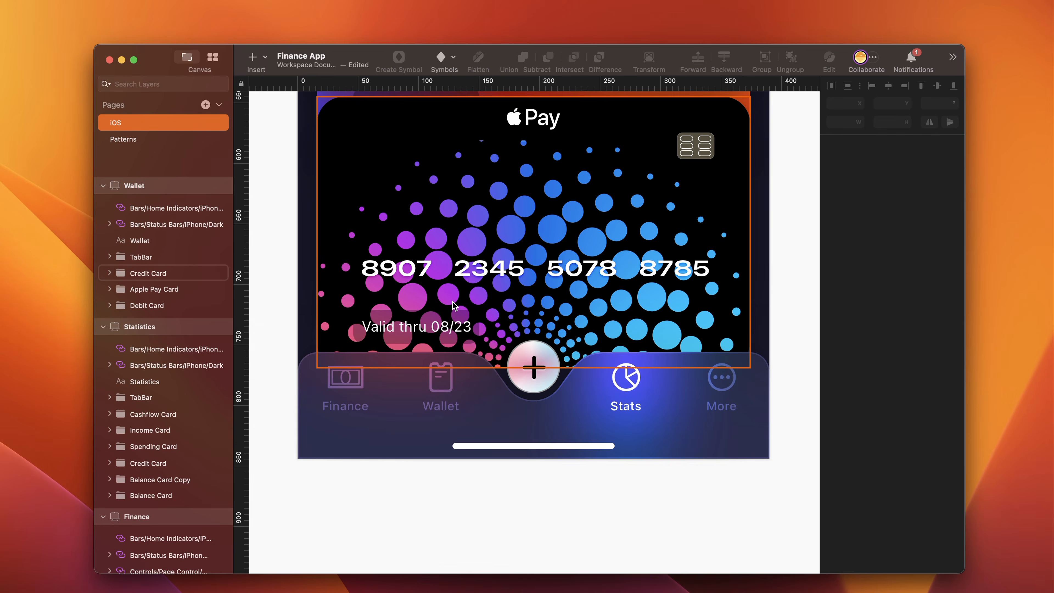
- Draw a rectangle over the card number on the Apple Pay card and size it 296 × 32
left_click(471, 319, "super")
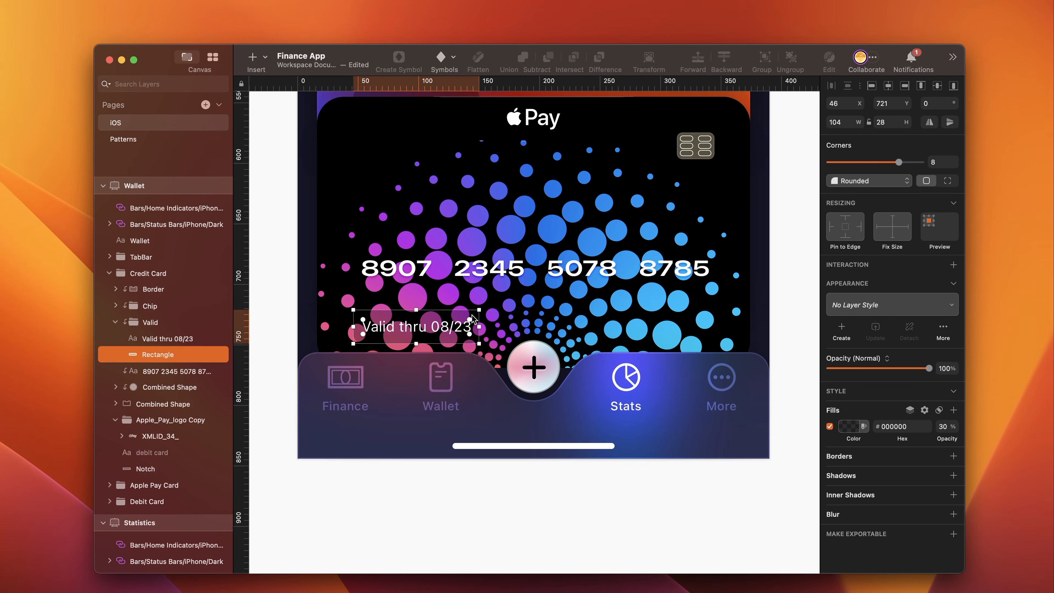
left_click(497, 262)
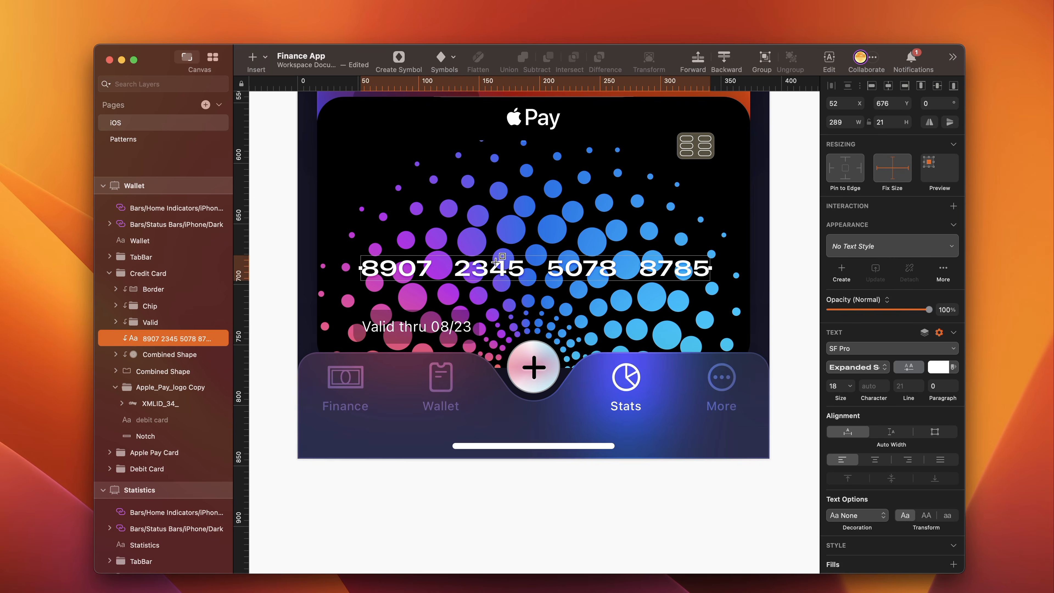
left_click(496, 262)
left_click(841, 123)
type("2")
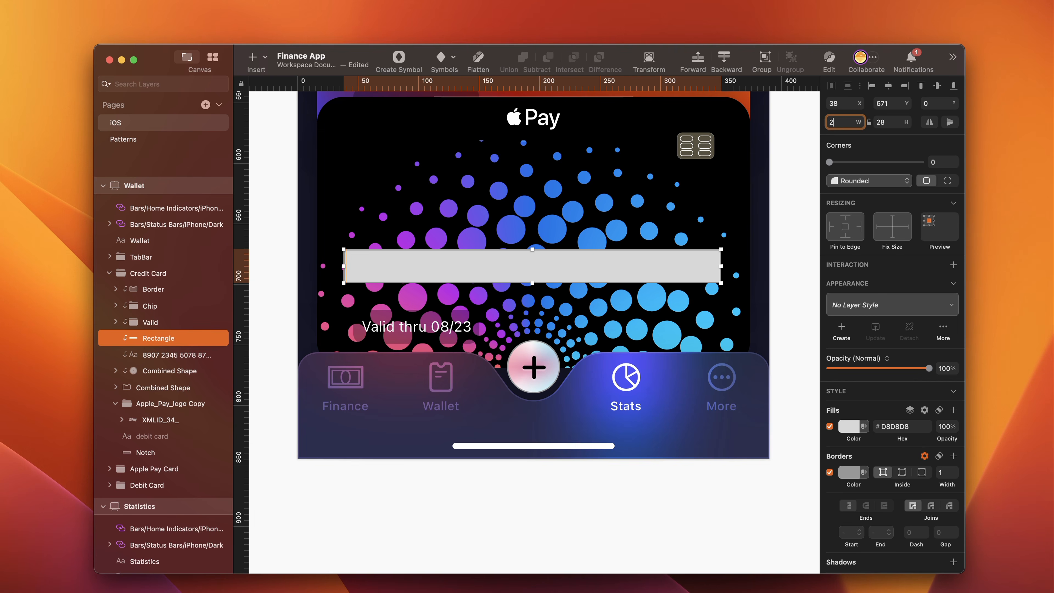
type("96")
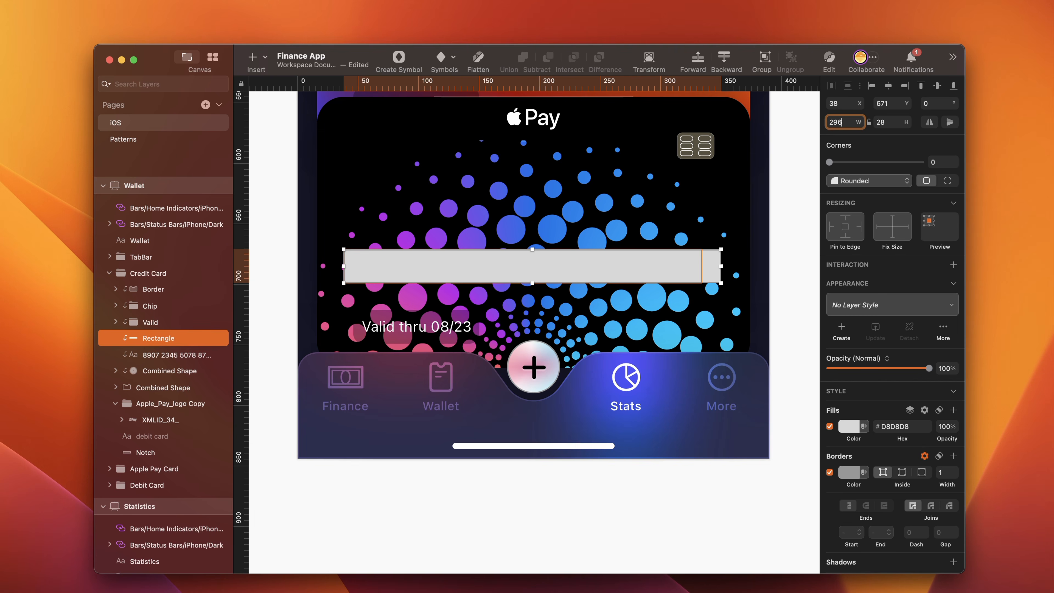
left_click(884, 117)
type("32")
key("Return")
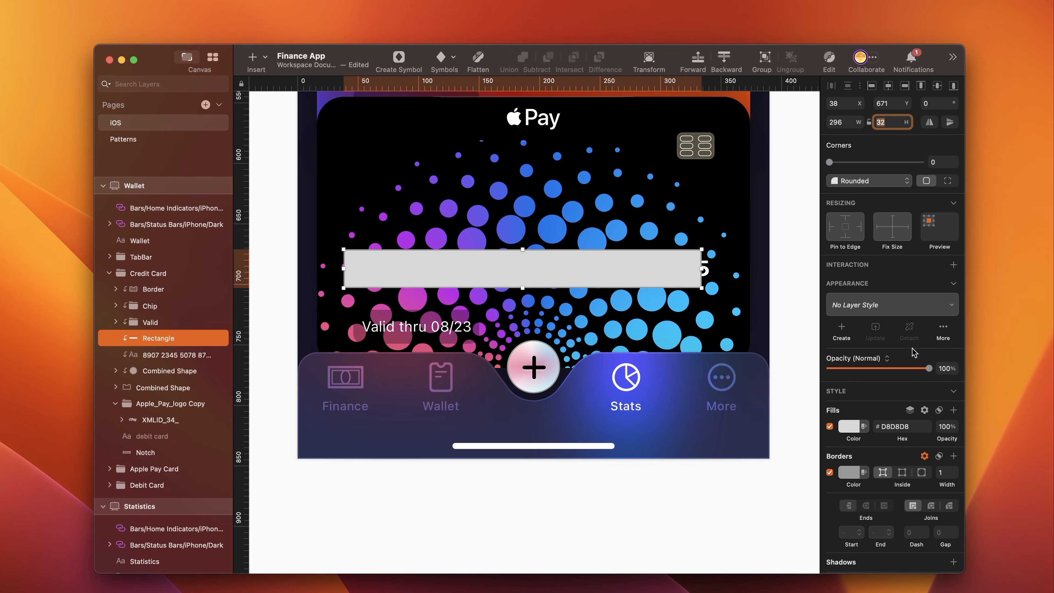
- Round the card number rectangle's corners with a radius of 9
left_click(954, 162)
type("9")
key("Return")
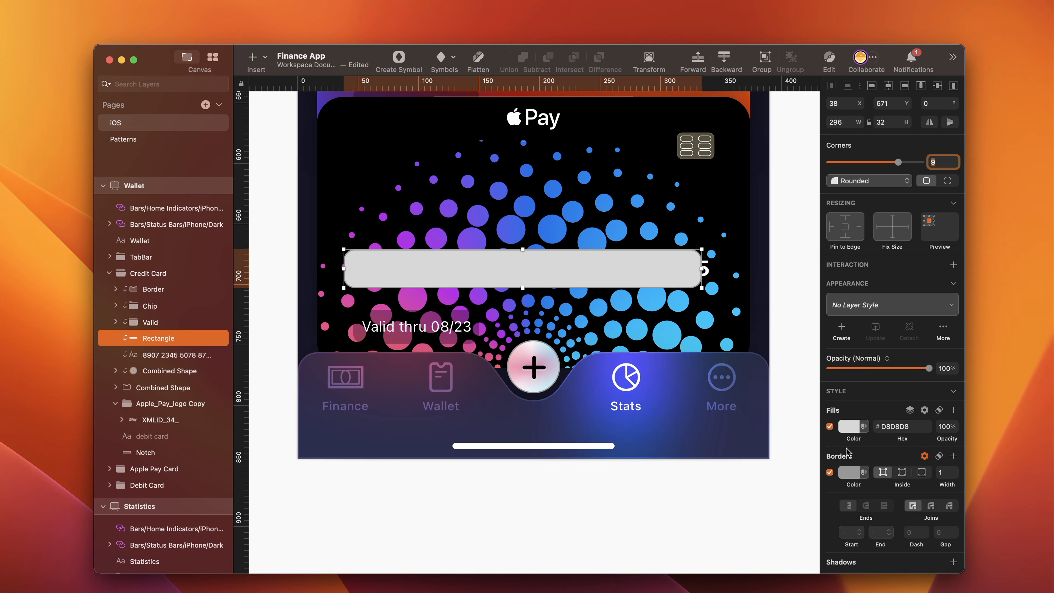
- Fill the card number rectangle with 000000 at 30% opacity and remove its border
left_click(849, 426)
left_click(855, 526)
left_click_drag(856, 526, 830, 565)
left_click(946, 592)
type("30")
left_click(824, 439)
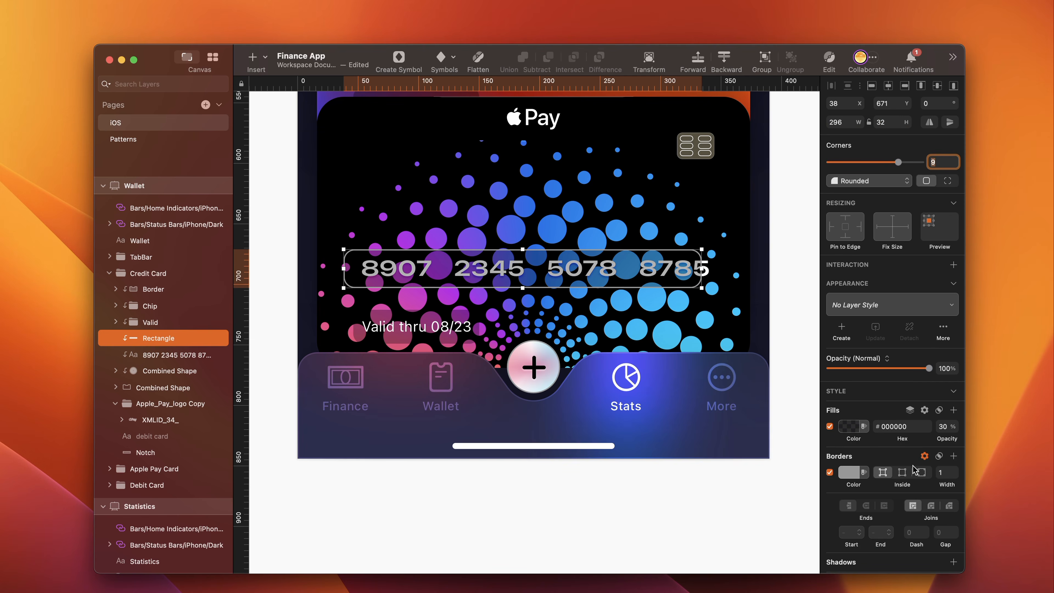
left_click(953, 456)
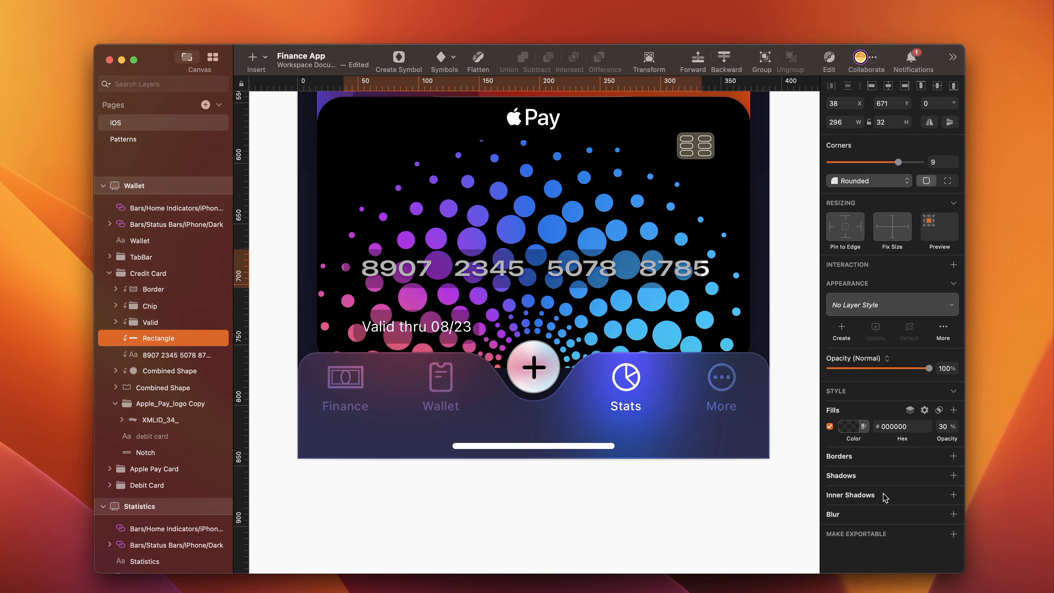
- Apply a Background Blur of 10 to the card number rectangle and move it beneath the number text
left_click(953, 513)
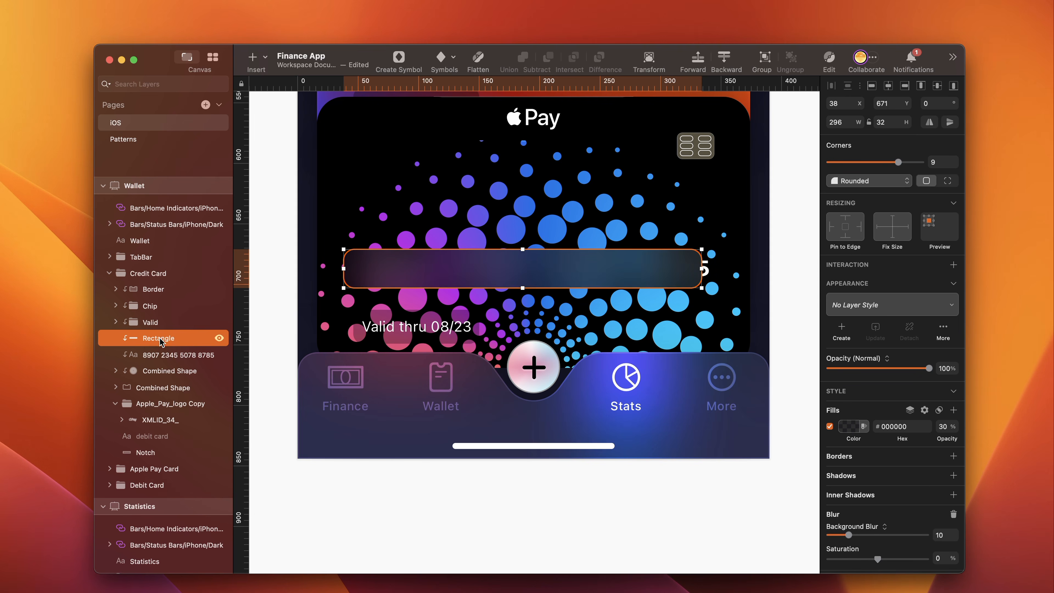
left_click_drag(160, 340, 167, 360)
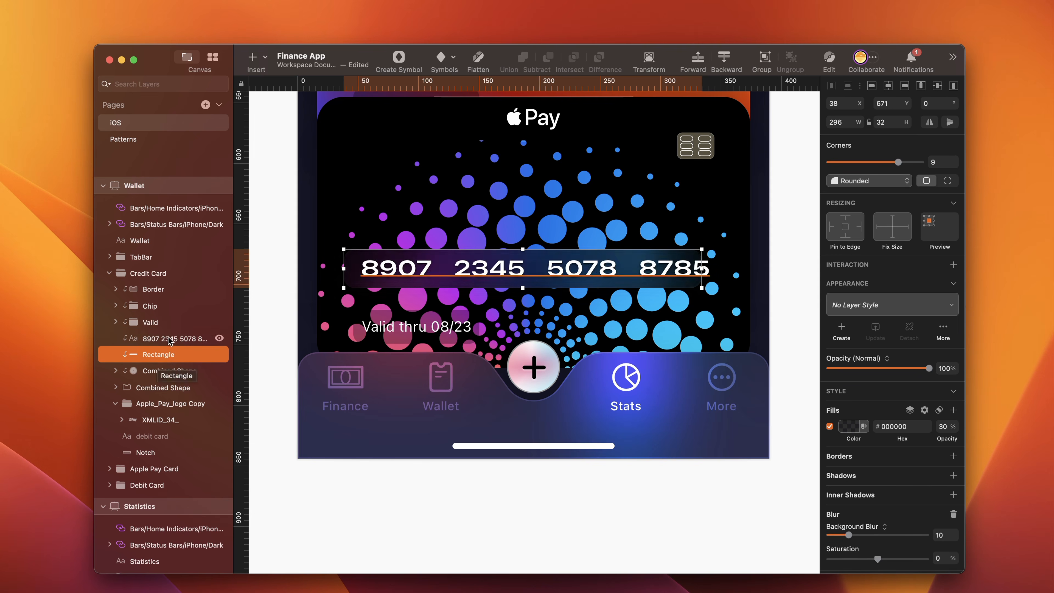
left_click(189, 338)
left_click(166, 356)
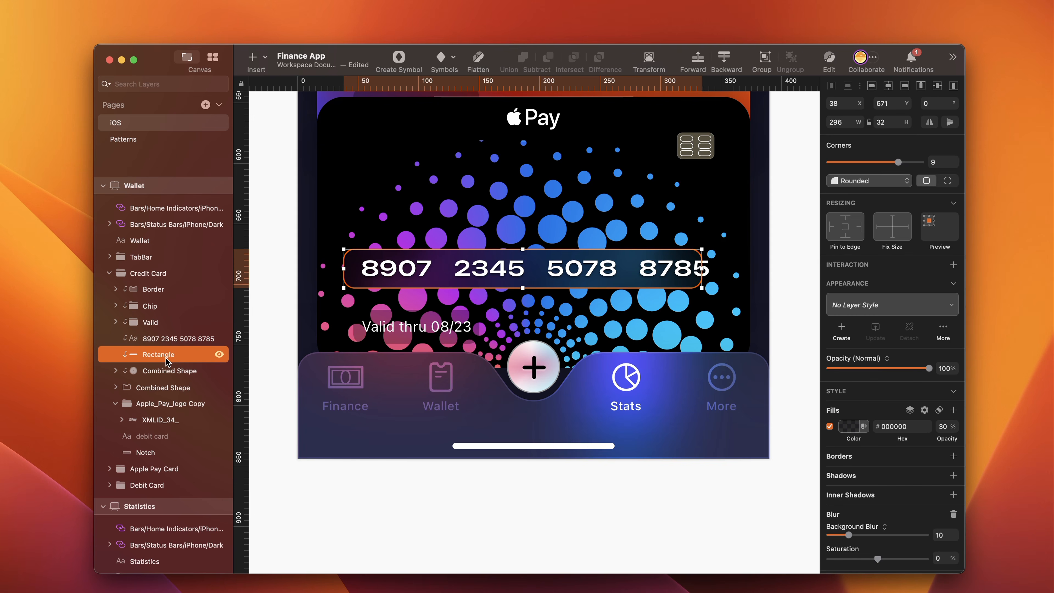
- Try to reposition the card number rectangle, entering 47 as its X position and adjusting its Y position
left_click(845, 104)
key("BackSpace")
key("BackSpace")
type("476")
key("BackSpace")
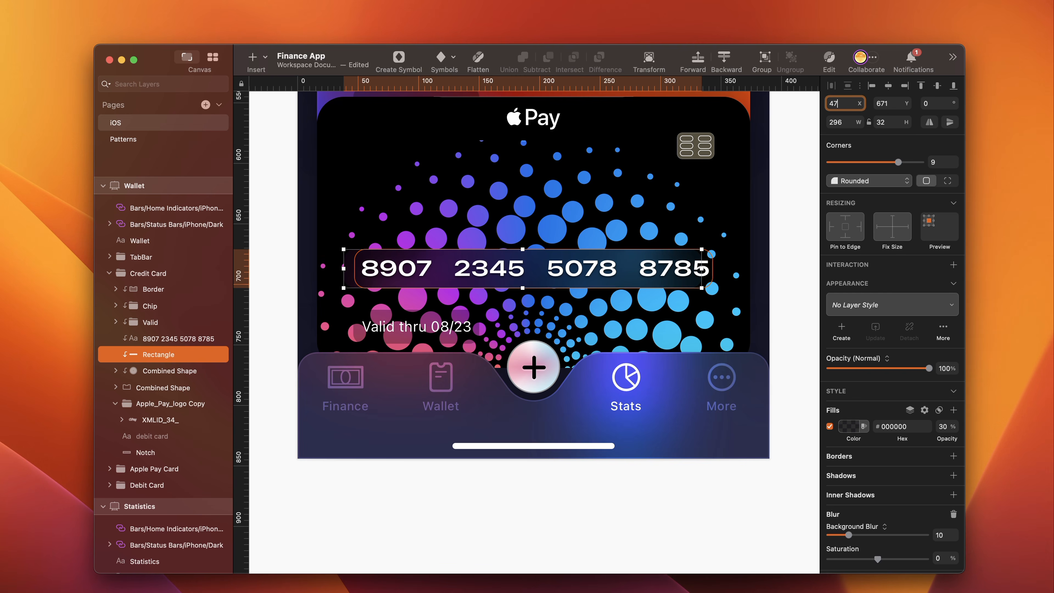
left_click(895, 101)
type("6")
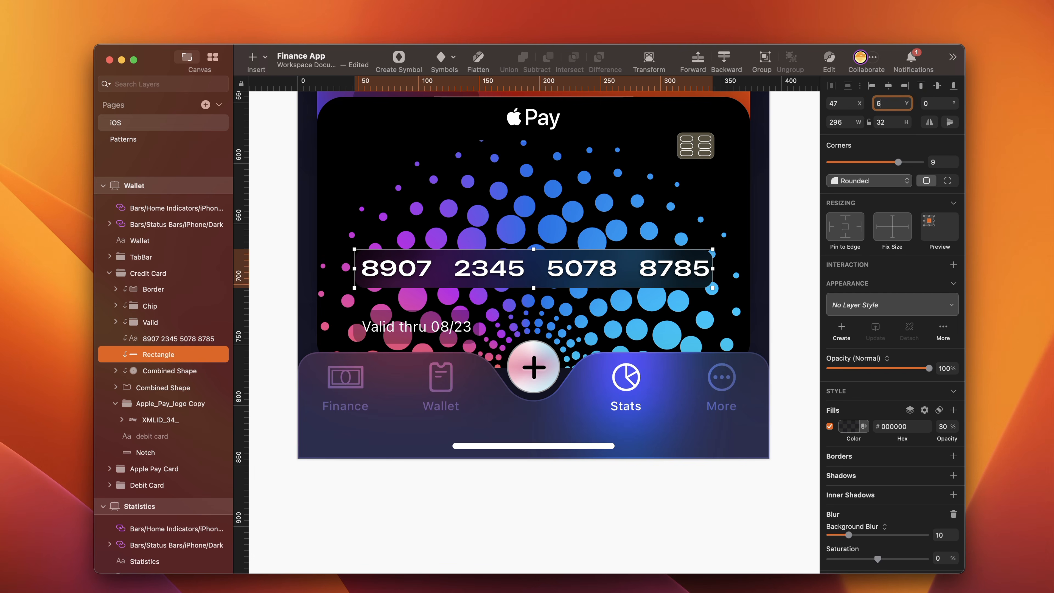
type("58")
key("Return")
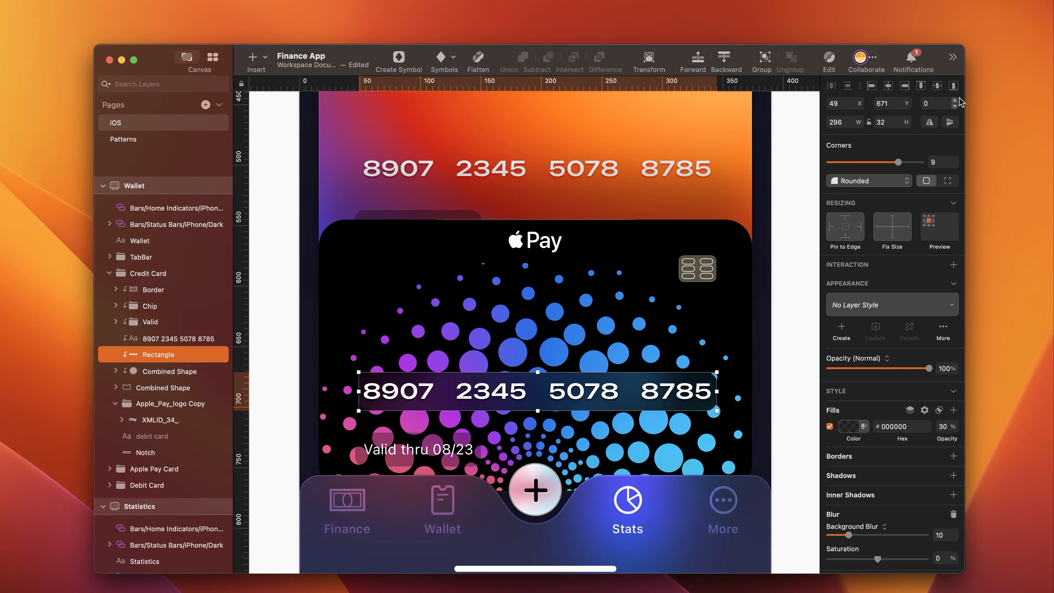
- Select the card number text and the rectangle behind it together
left_click(510, 392)
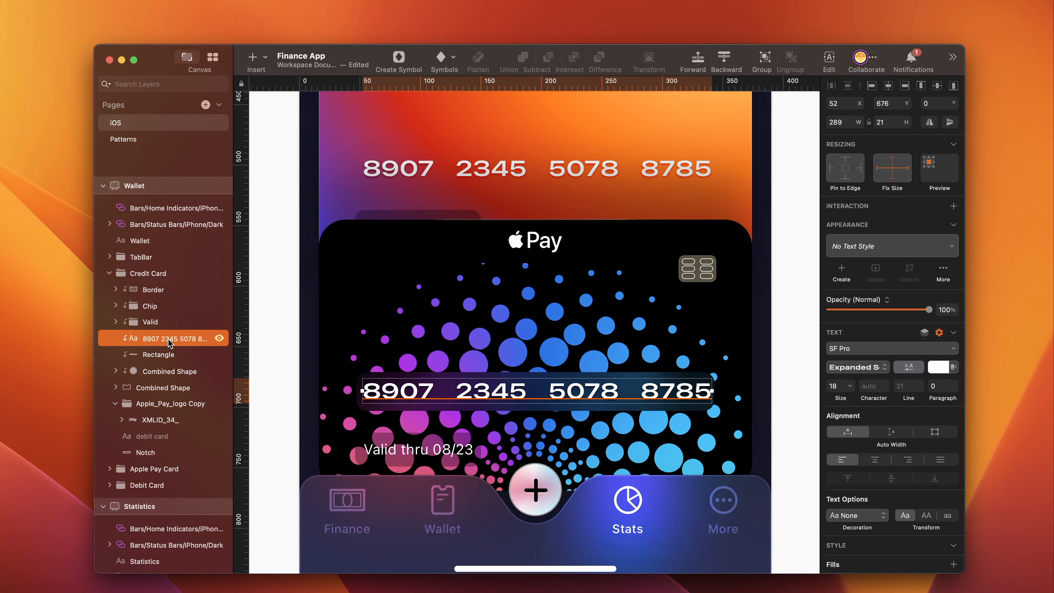
left_click(164, 355, "shift")
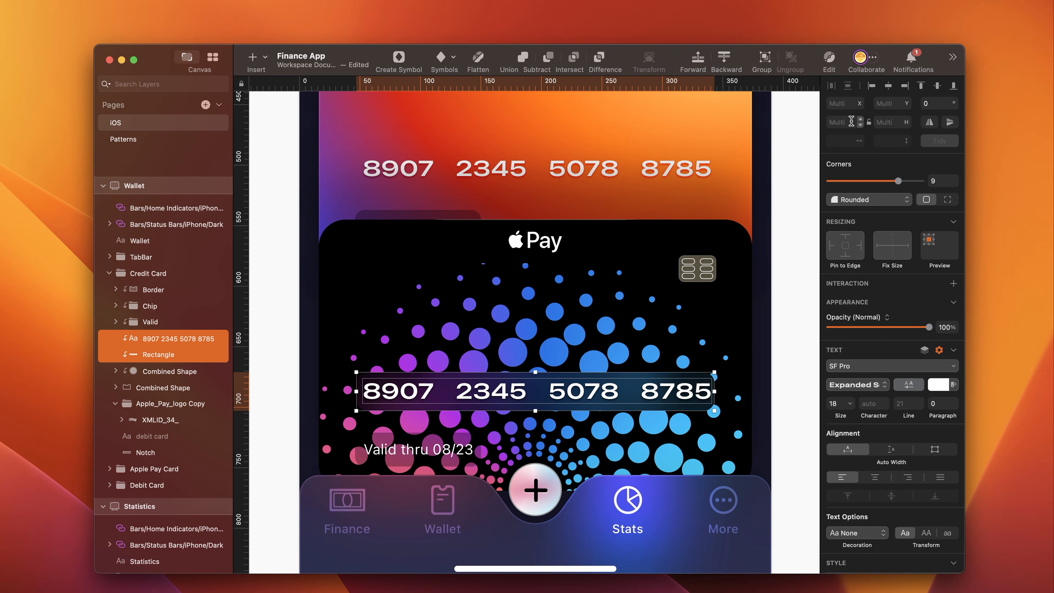
left_click(172, 333)
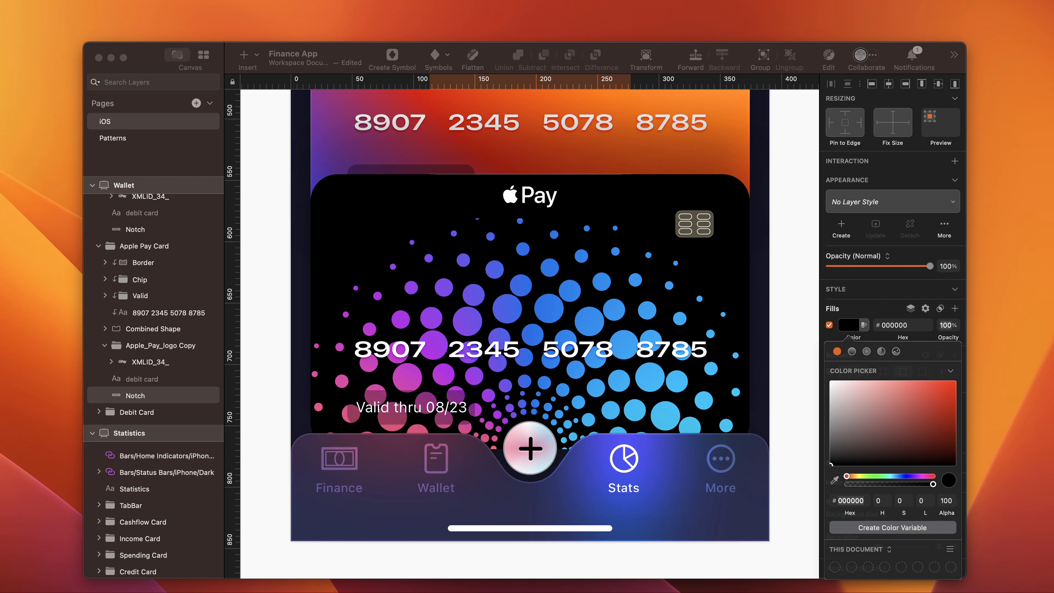
- Draw a rectangle over the card number on the dotted black card and size it 298 × 32
left_click(422, 345)
key("r")
left_click_drag(344, 327, 719, 370)
left_click(843, 121)
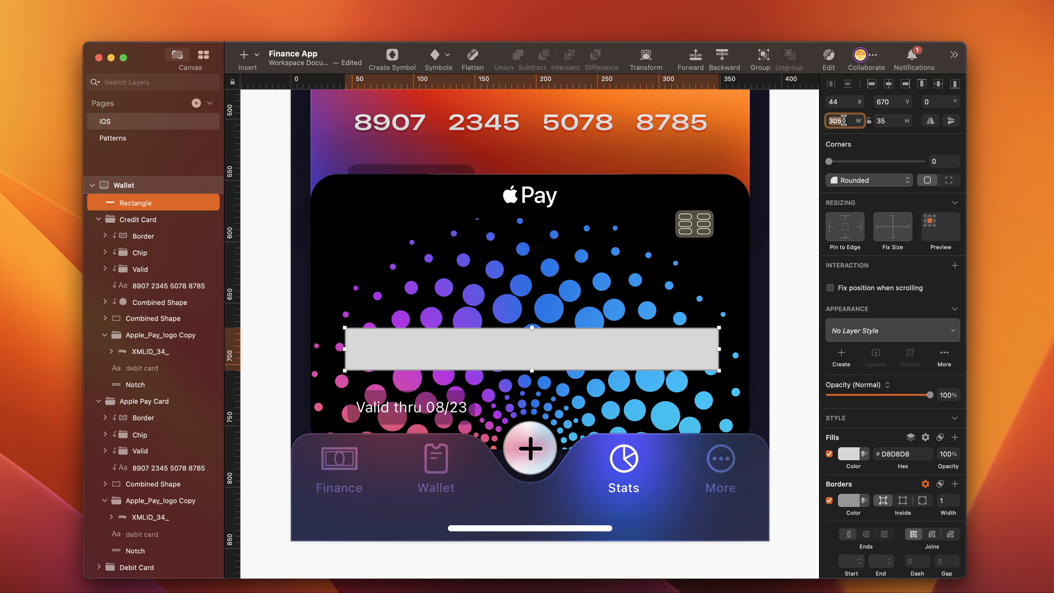
type("298")
left_click(887, 120)
type("32")
key("Return")
key("Tab")
- Round the new rectangle's corners to 9 and give it a borderless 000000 fill at 30% opacity
left_click(891, 161)
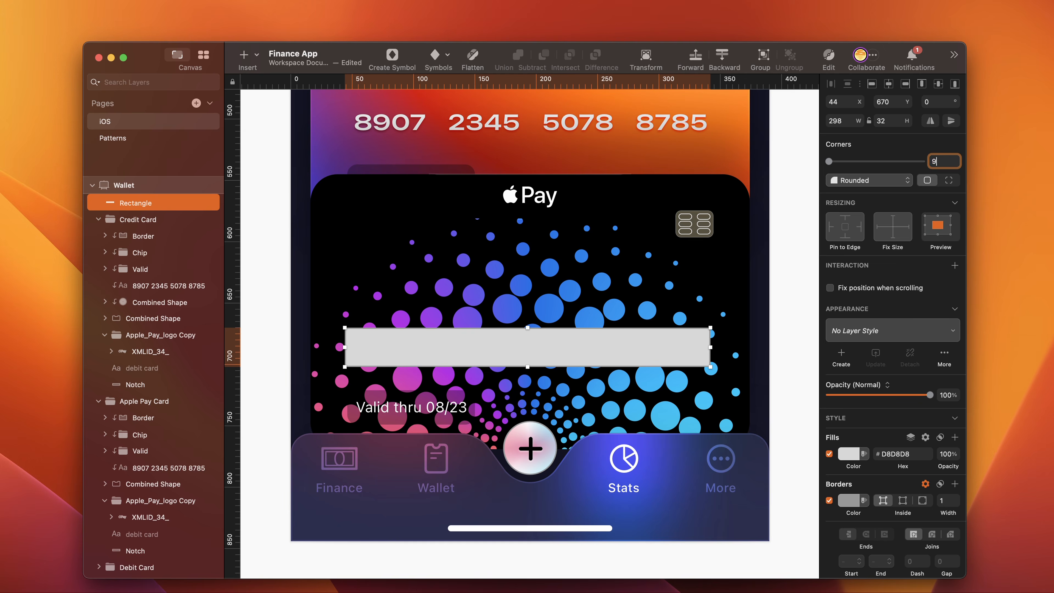
left_click(849, 453)
left_click_drag(845, 533, 829, 590)
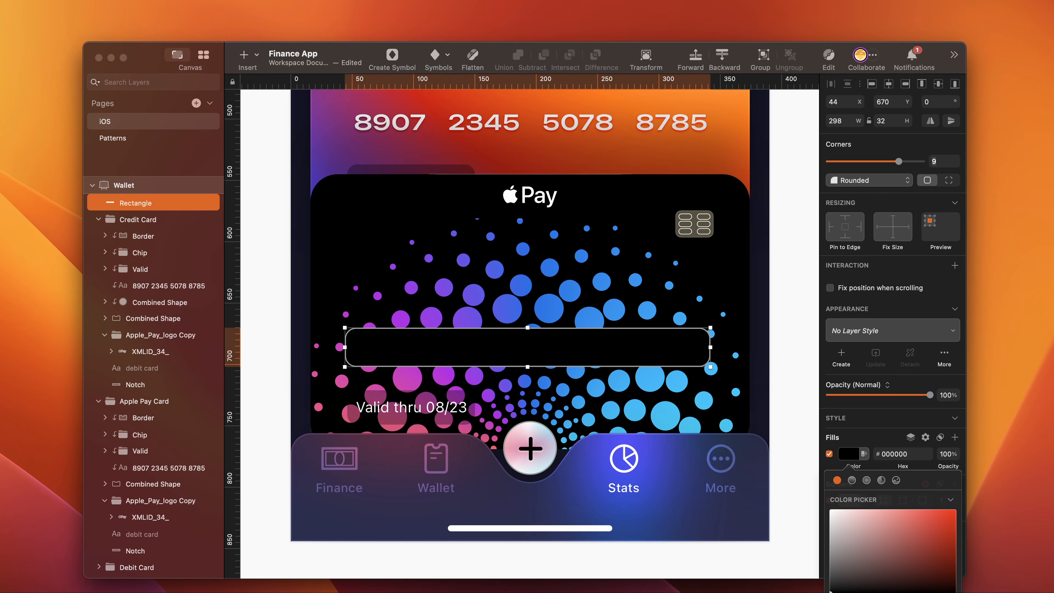
key("3")
key("Escape")
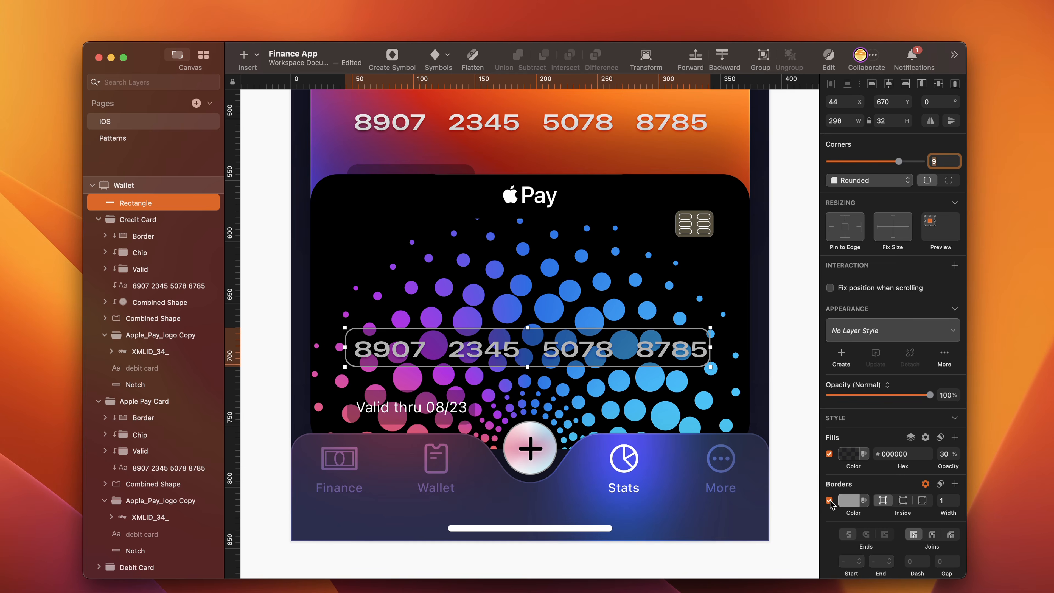
left_click(829, 500)
left_click_drag(848, 501, 784, 457)
- Apply a Background Blur of 10 to the rectangle and place it beneath the card number text in the Credit Card group
left_click(954, 543)
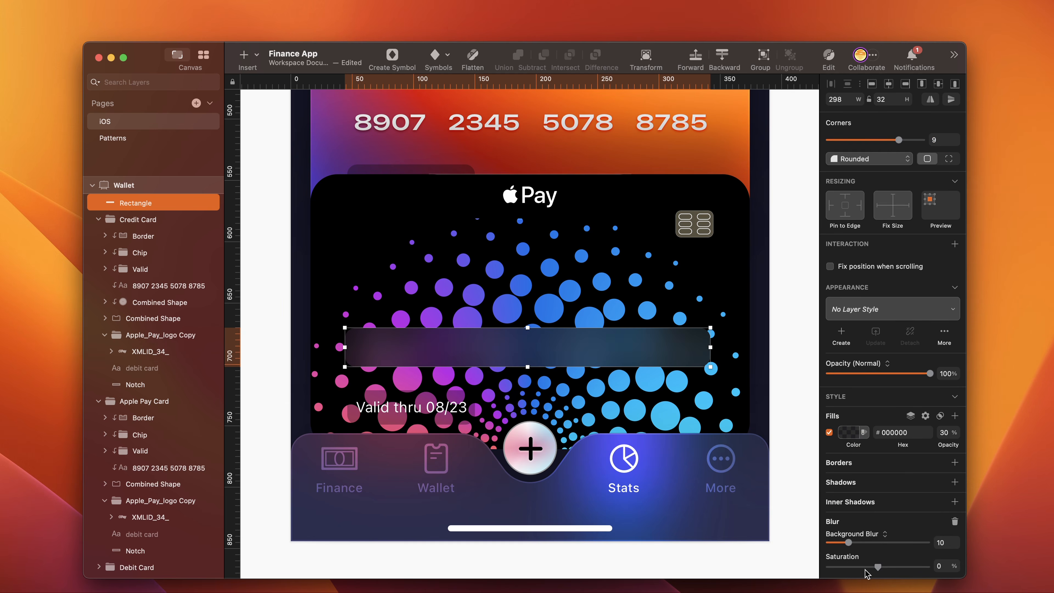
key("Return")
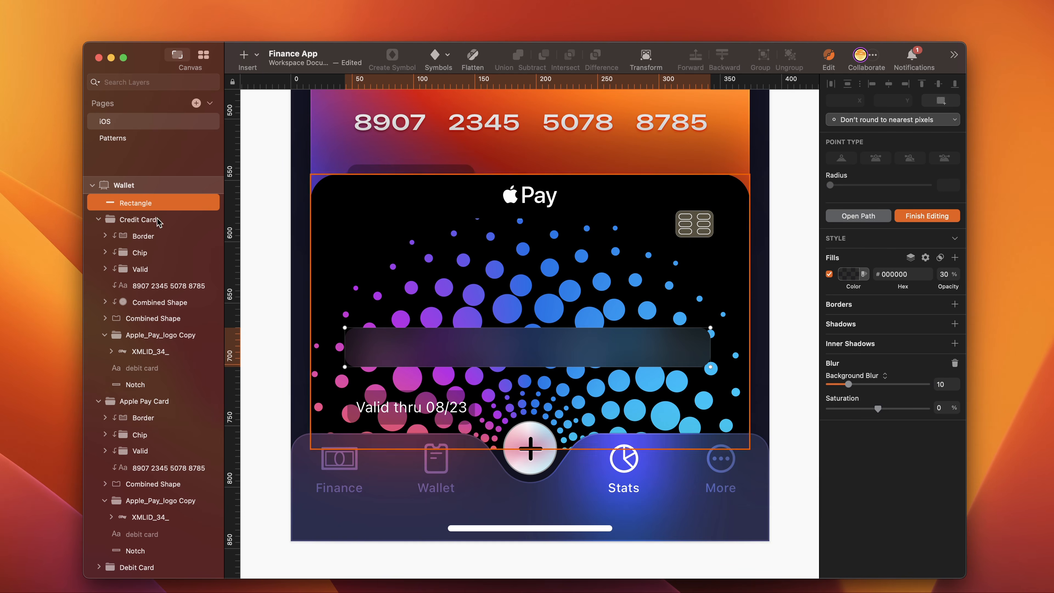
left_click_drag(141, 203, 147, 297)
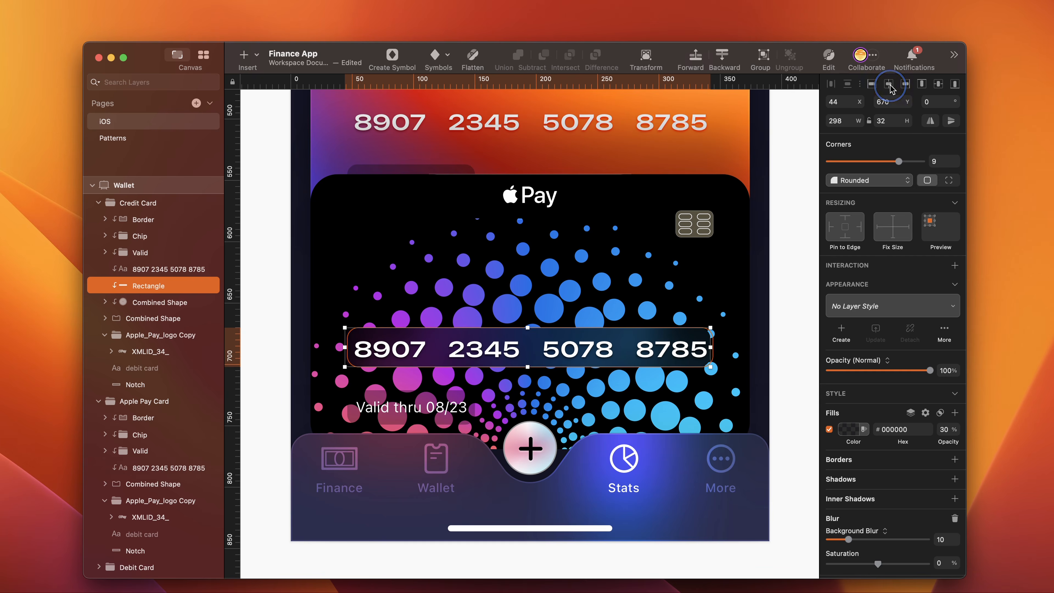
- Add a Background Blur of 10 to the rectangle behind the Valid thru text on the black card
left_click(149, 253)
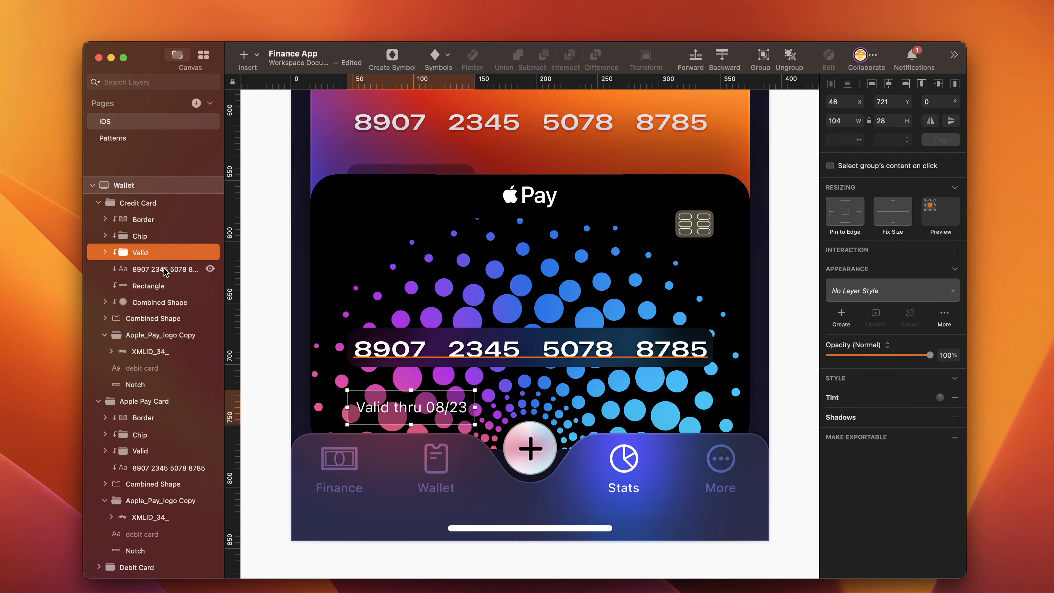
left_click(166, 270)
left_click(157, 286, "shift")
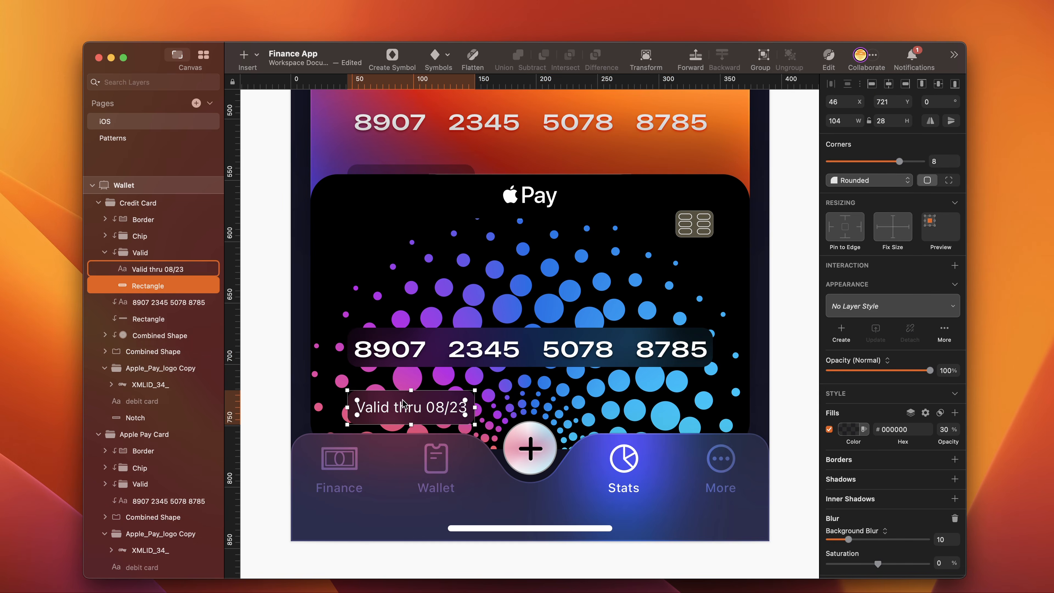
left_click(467, 448)
- Copy the DEBIT CARD label from the purple card's notch and paste it over the Apple Pay logo of the black card
scroll(520, 359, "up", 5)
scroll(520, 358, "down", 1)
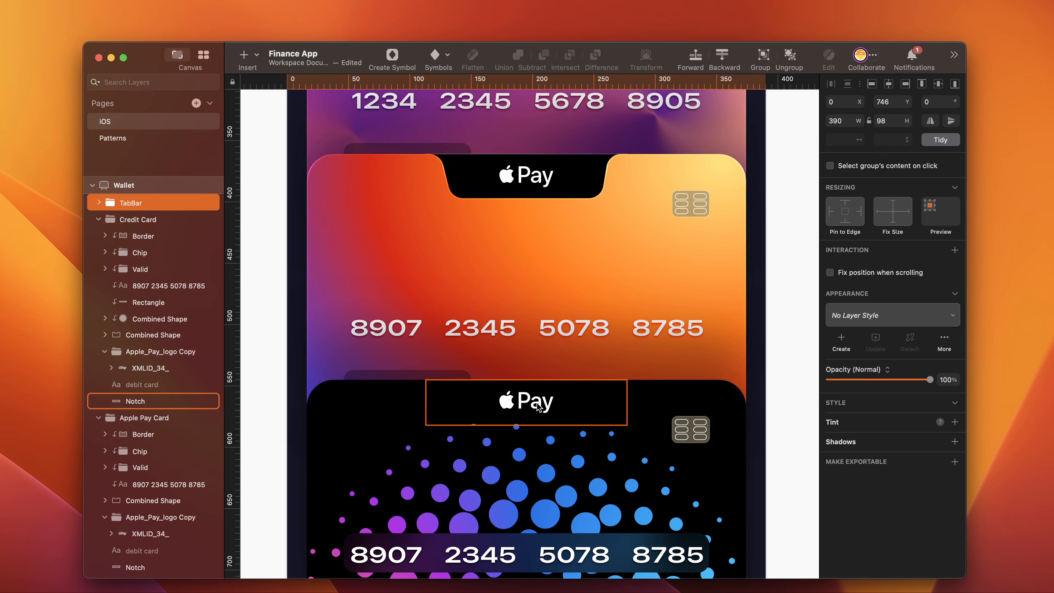
scroll(572, 294, "up", 5)
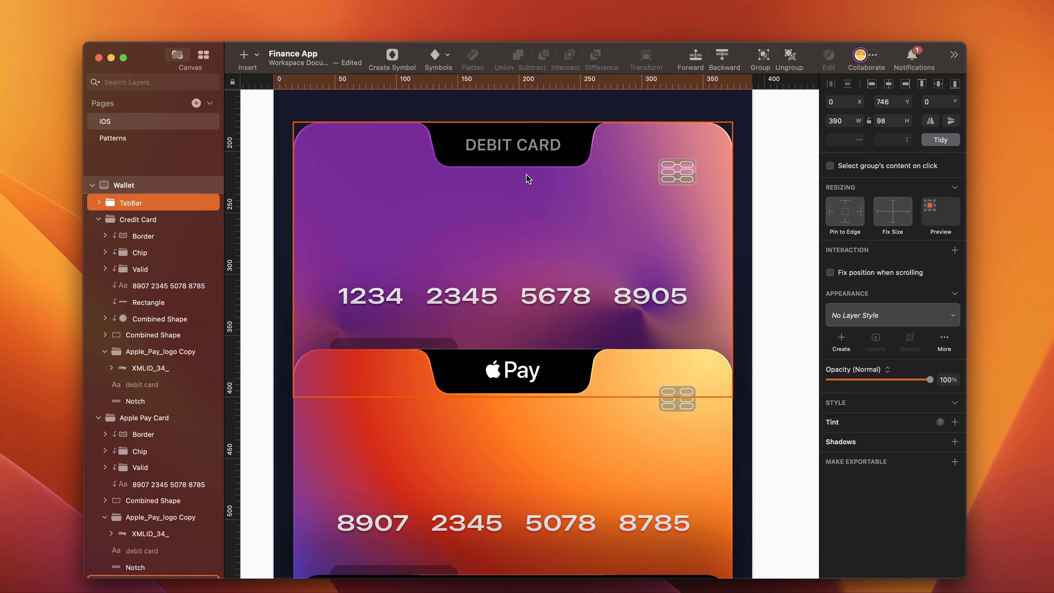
double_click(540, 146)
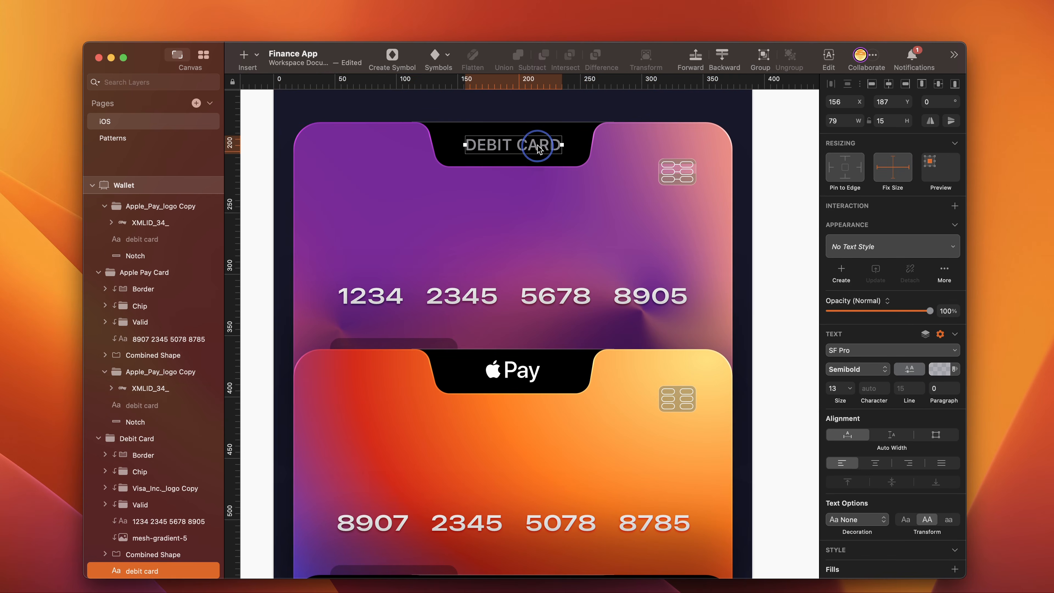
left_click(166, 553)
left_click(158, 206)
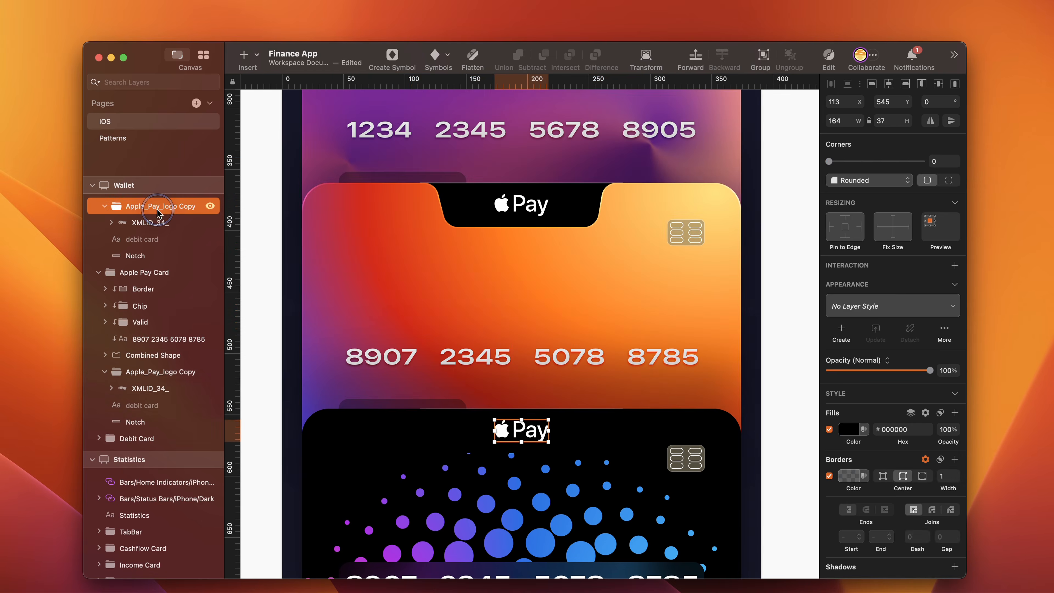
right_click(157, 209)
left_click(187, 287)
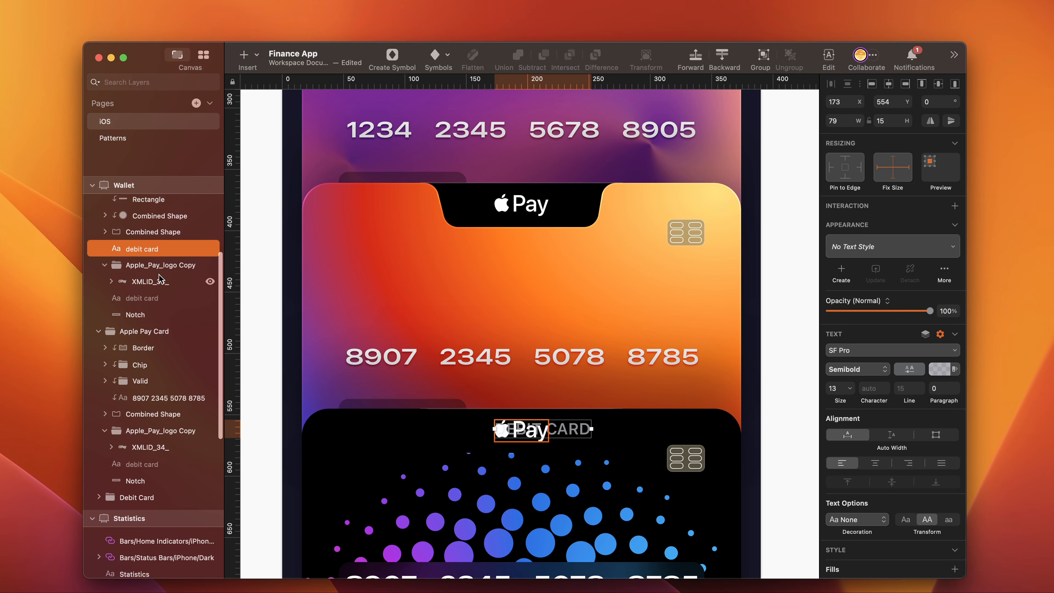
- Delete the Apple Pay logo from the black card and centre the pasted DEBIT CARD label horizontally
left_click(156, 265)
key("Delete")
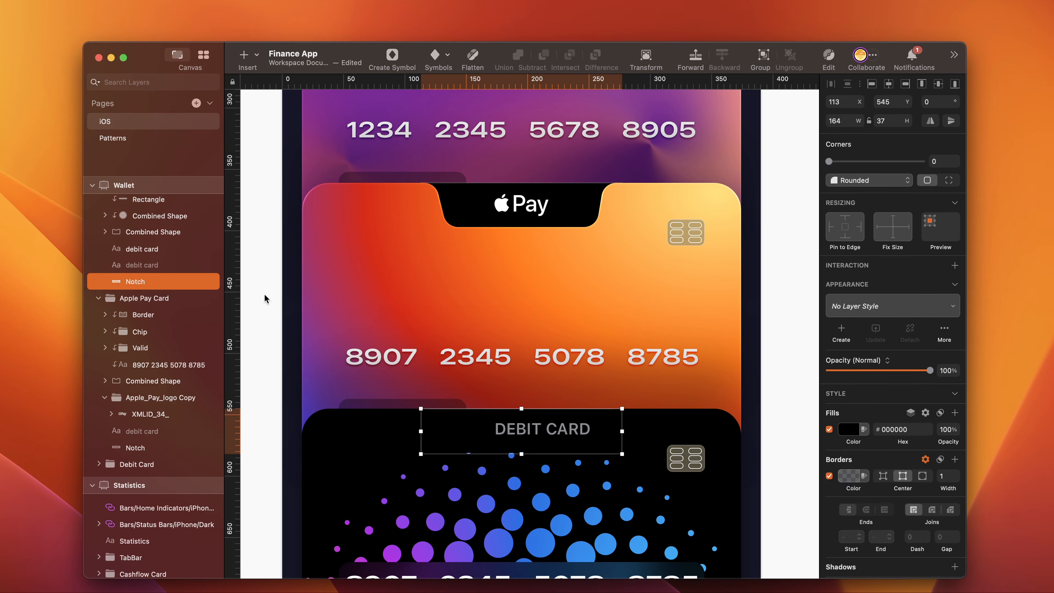
left_click(888, 84)
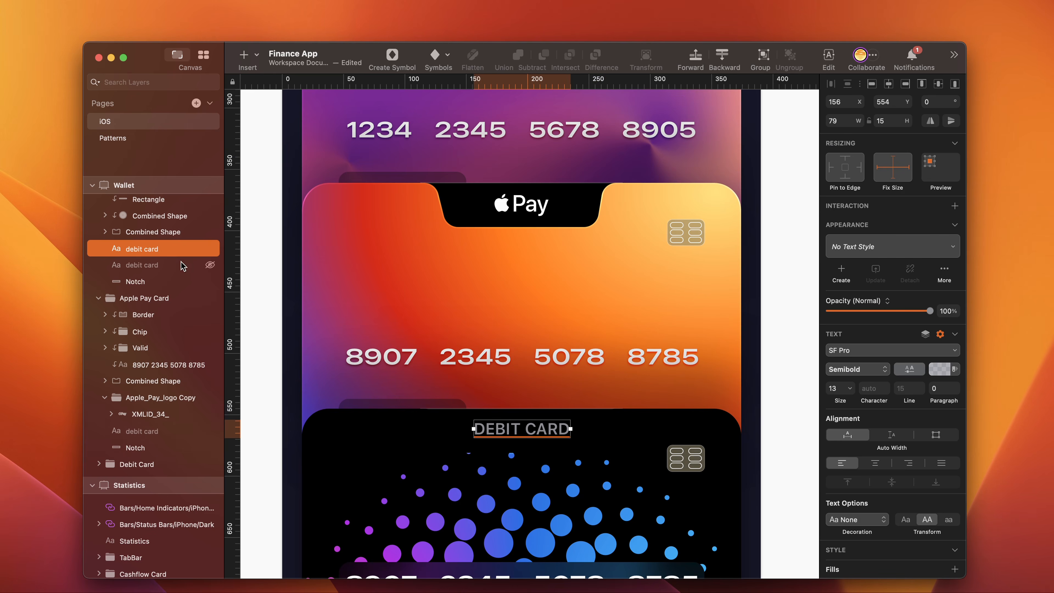
- Set the fill opacity of the black card's Notch shape to 50%
left_click(156, 282)
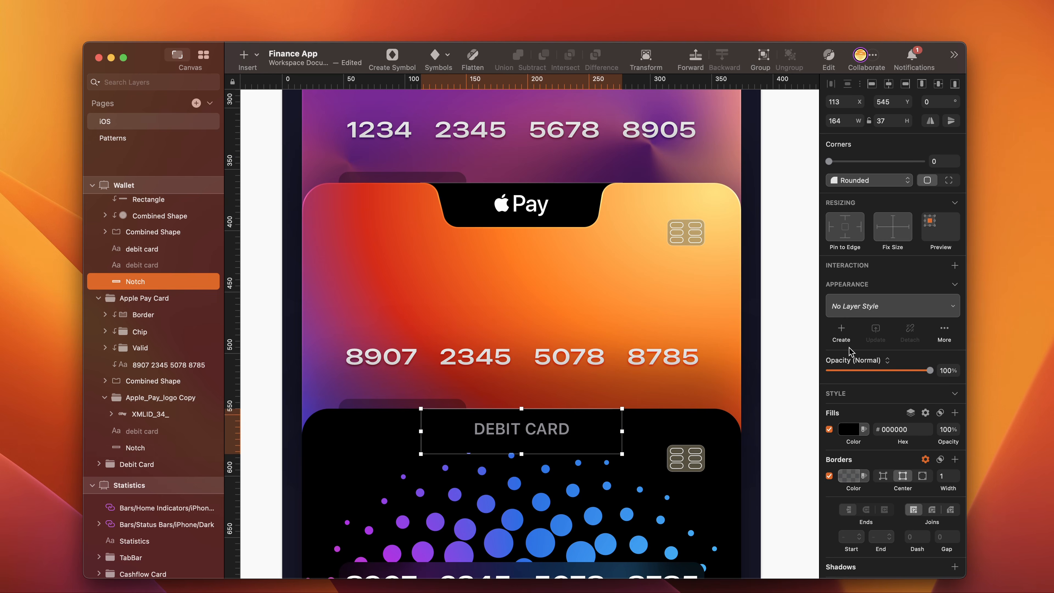
left_click(945, 429)
type("50")
key("Return")
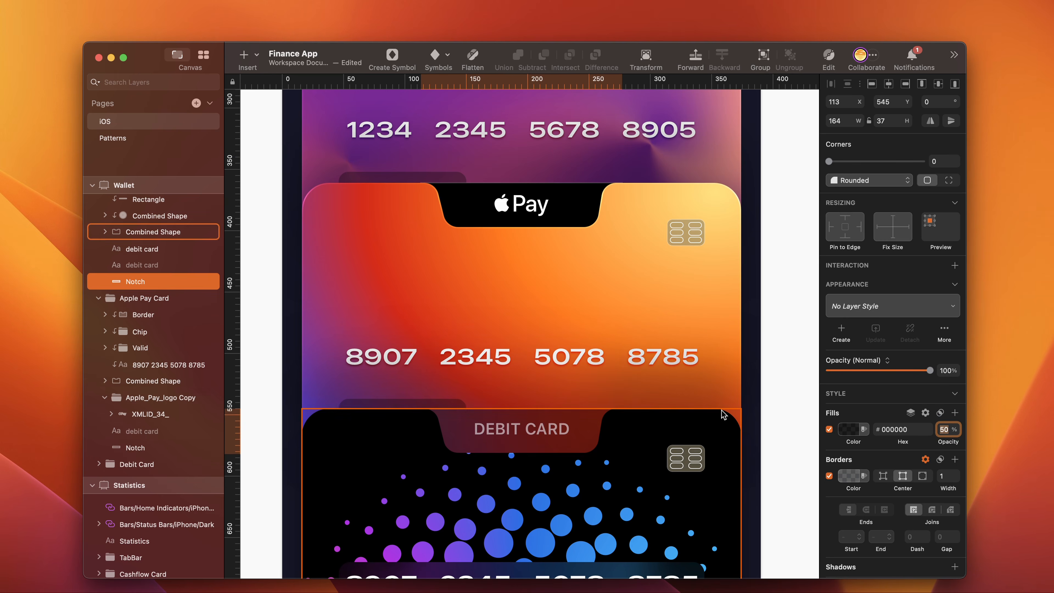
scroll(907, 461, "down", 3)
scroll(892, 489, "down", 2)
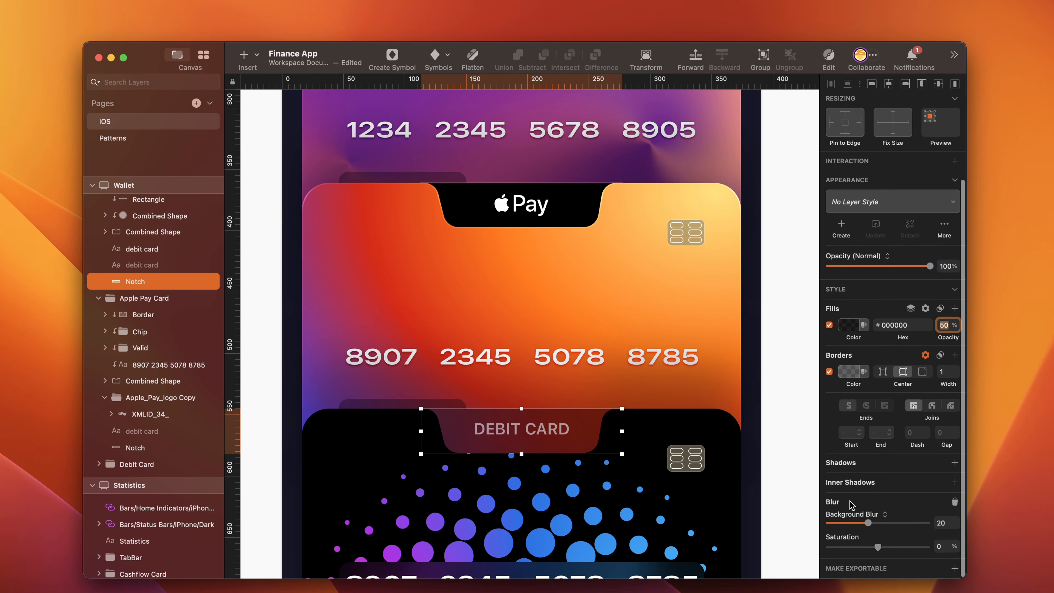
- Delete the hidden debit card layer from the black card and centre the visible label on the notch horizontally and vertically
left_click(521, 431)
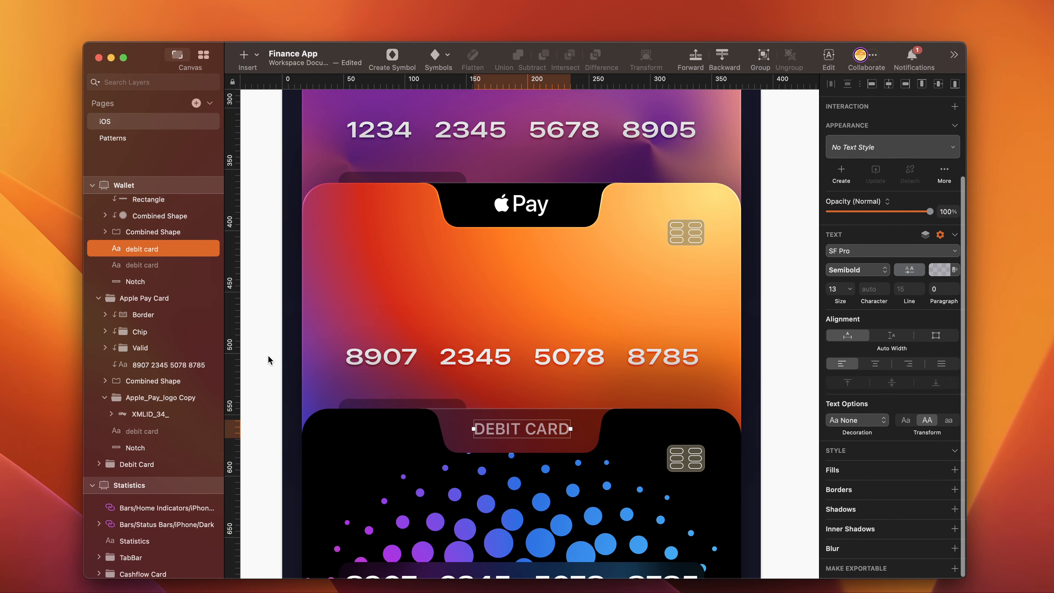
key("BackSpace")
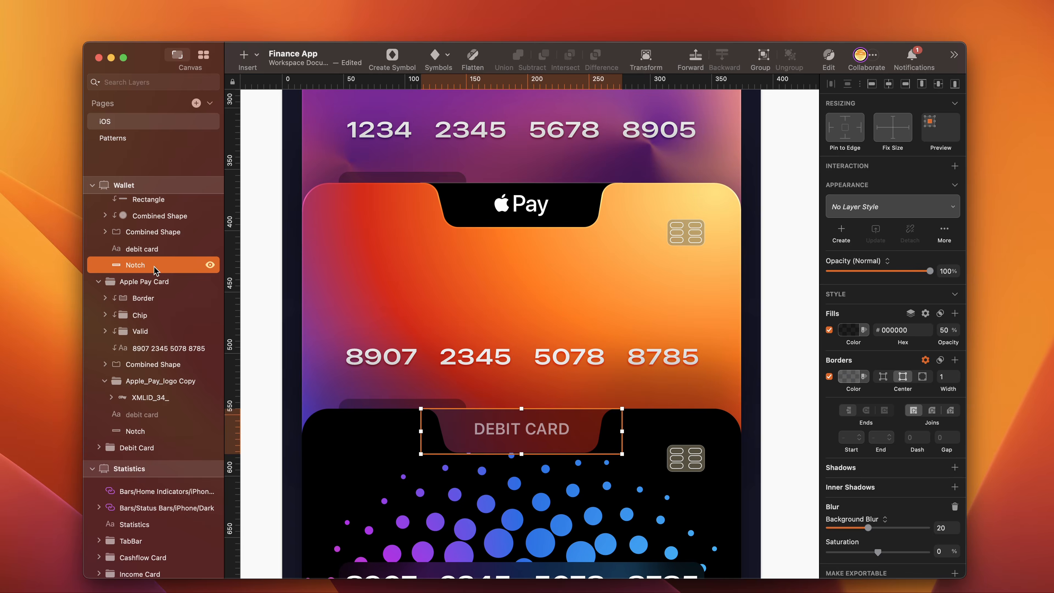
left_click(142, 248)
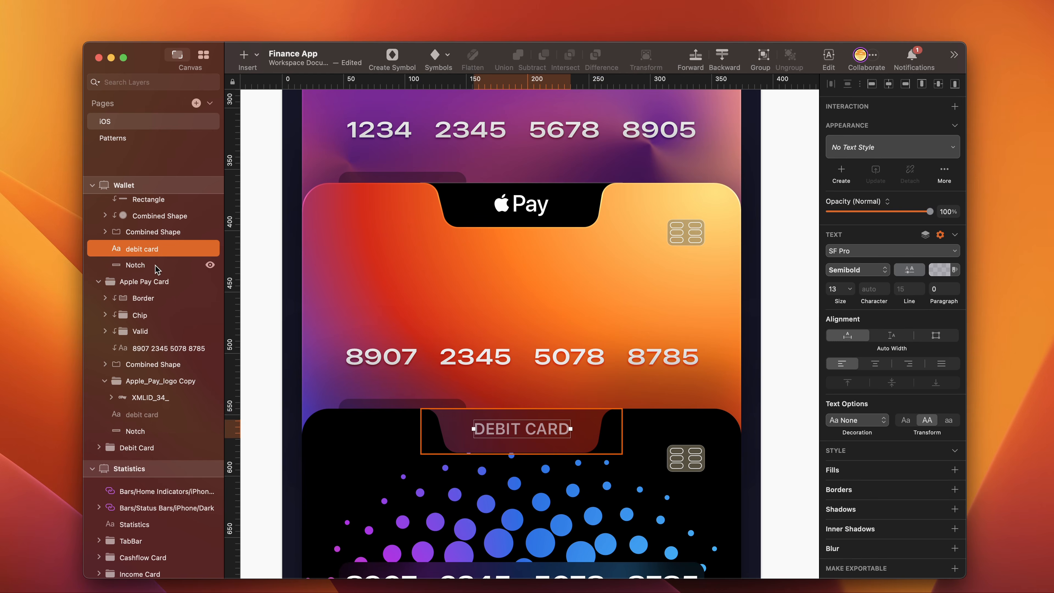
left_click(145, 265, "shift")
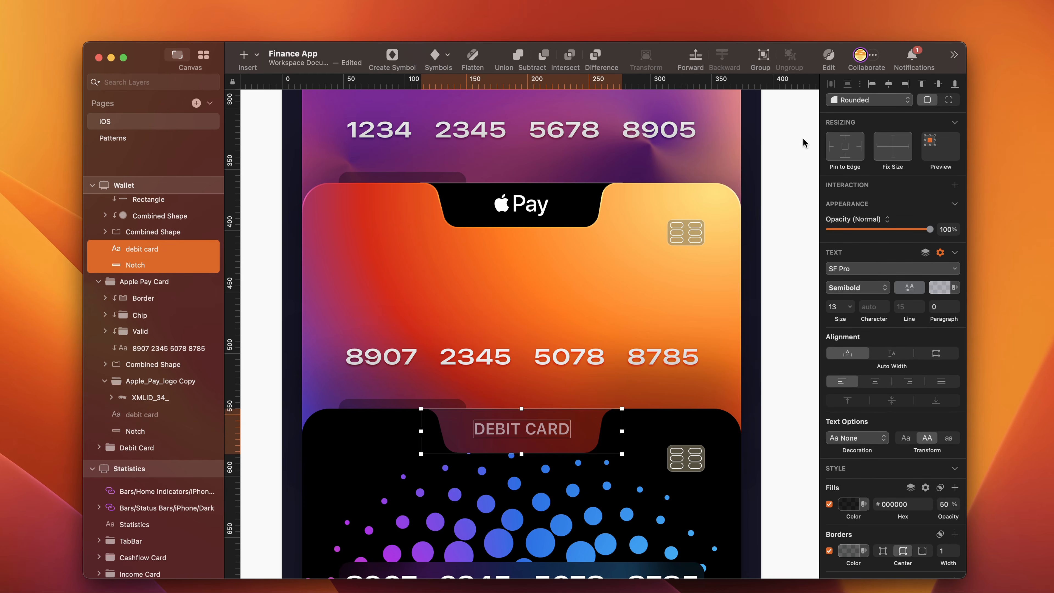
left_click(889, 85)
left_click(938, 86)
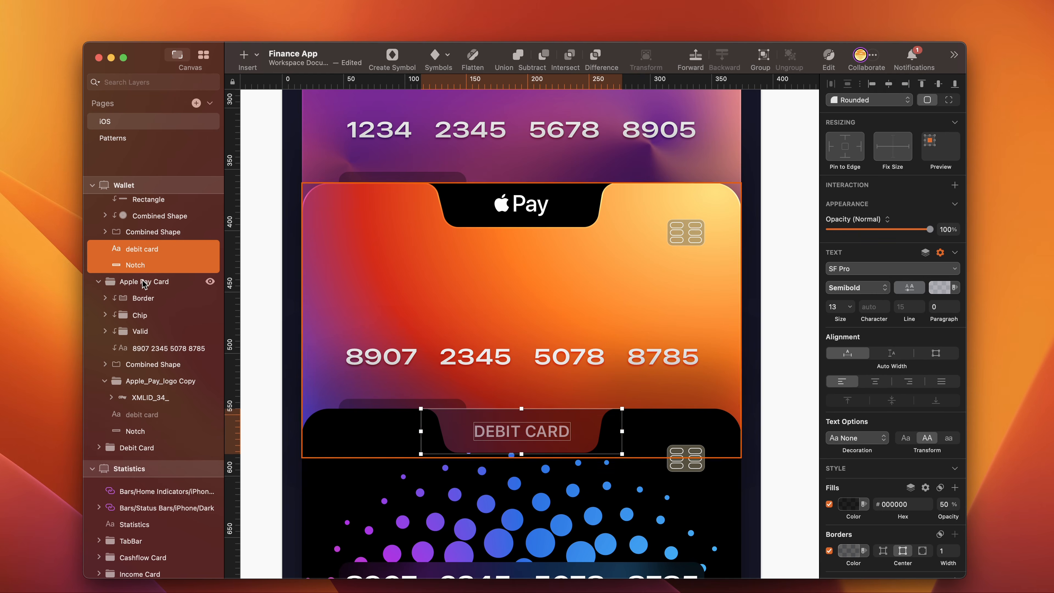
- Copy the style of the black card's Notch and apply it to the Notch shapes of the Apple Pay and purple cards
left_click(144, 265)
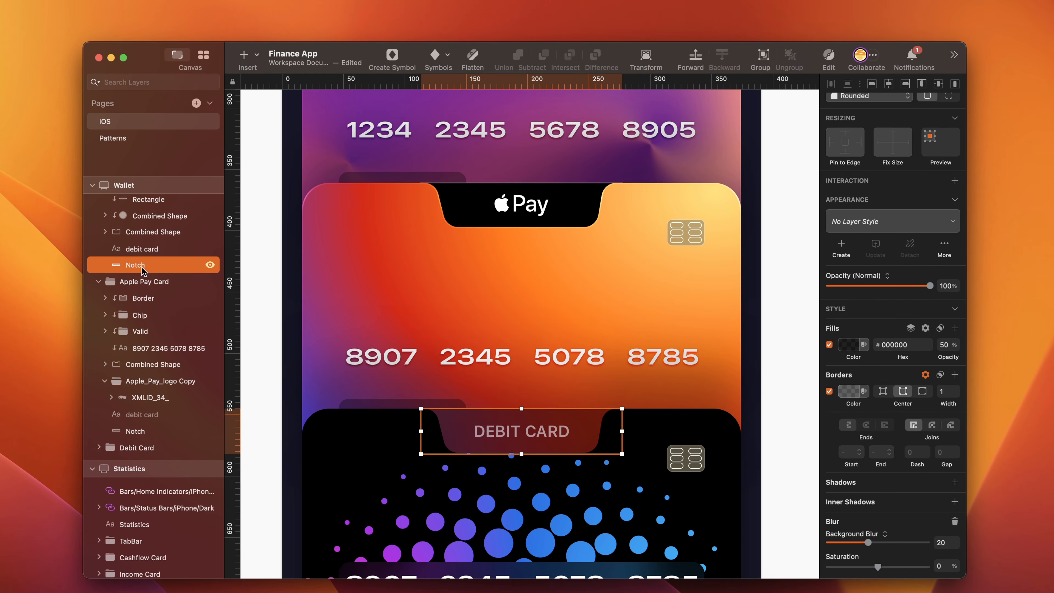
key("alt")
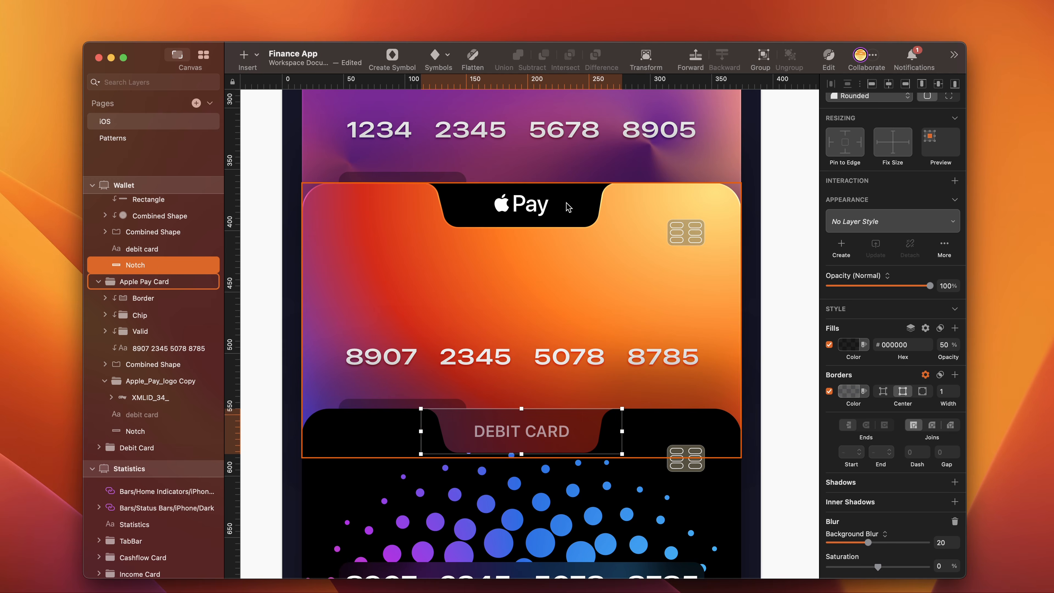
scroll(618, 244, "up", 3)
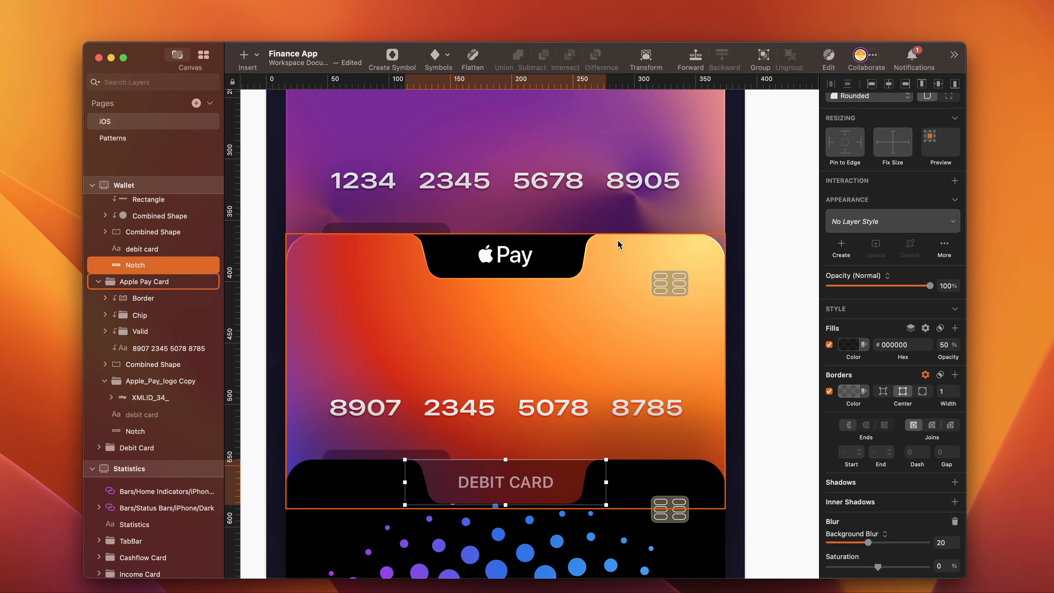
left_click(561, 268)
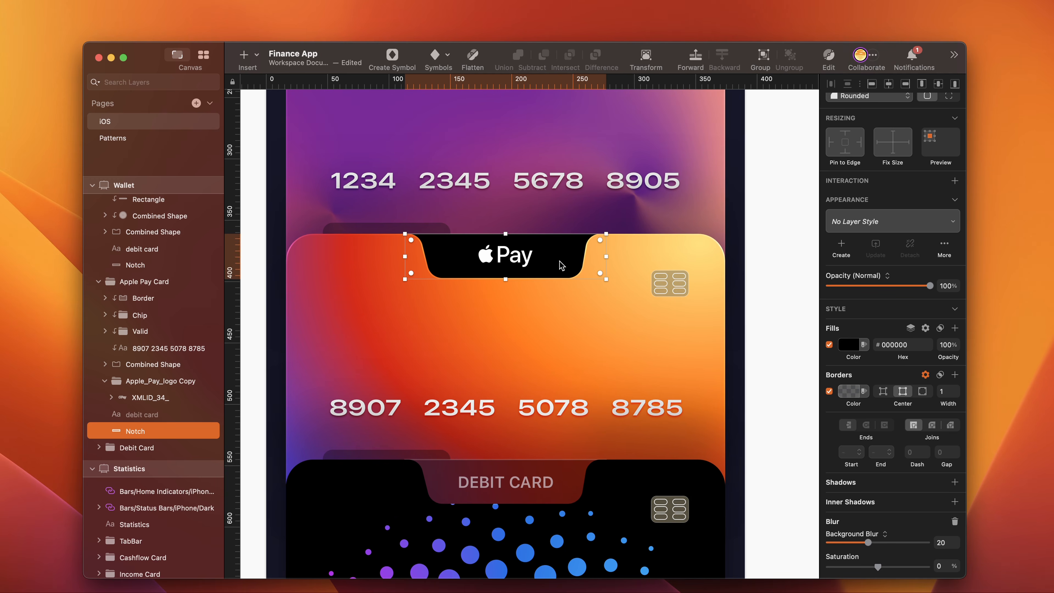
key("alt+super+v")
scroll(561, 266, "up", 6)
left_click(570, 166)
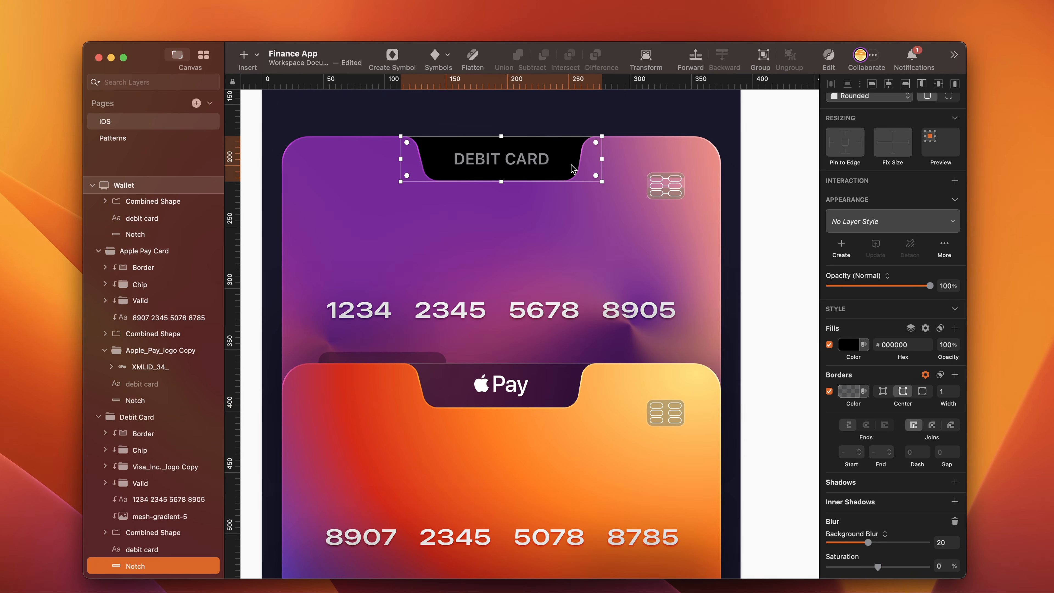
key("alt+super+v")
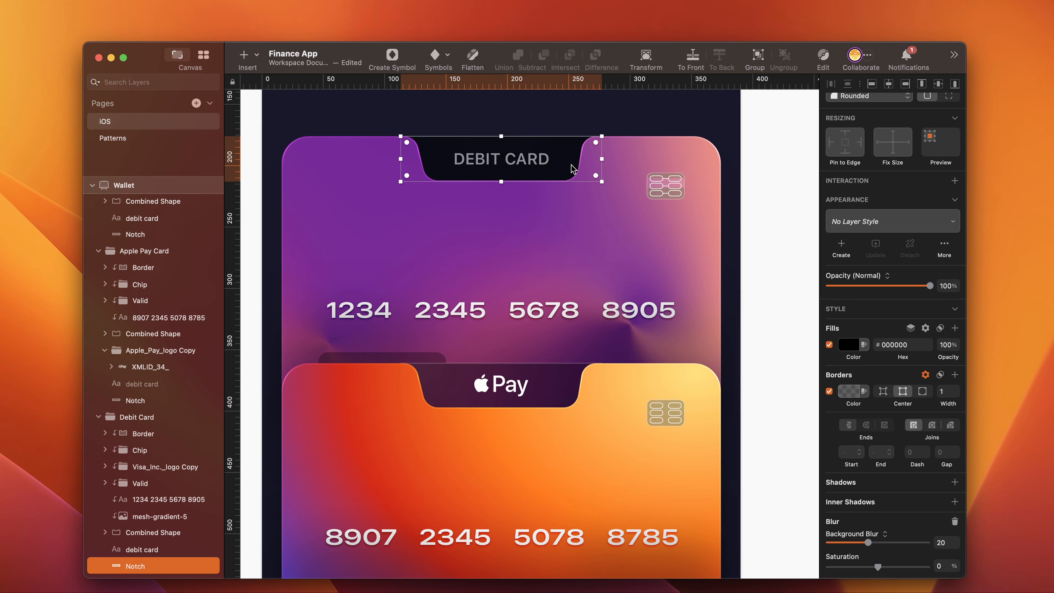
- Copy the Visa logo from the Finance screen's card and place it on the black card opposite the validity label
scroll(496, 255, "up", 3)
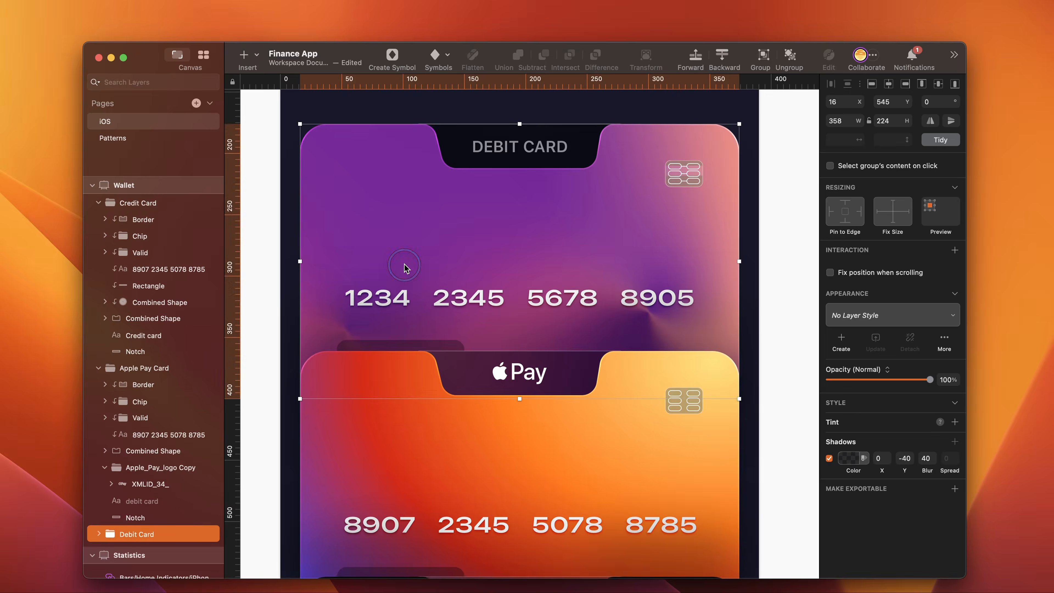
scroll(404, 264, "left", 10)
scroll(404, 268, "left", 15)
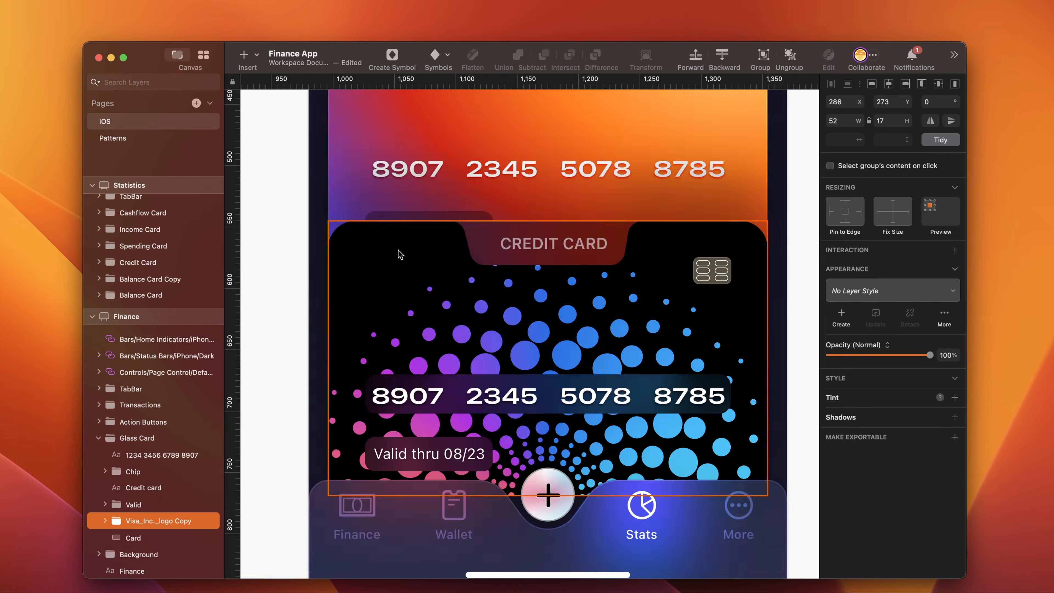
left_click(398, 254)
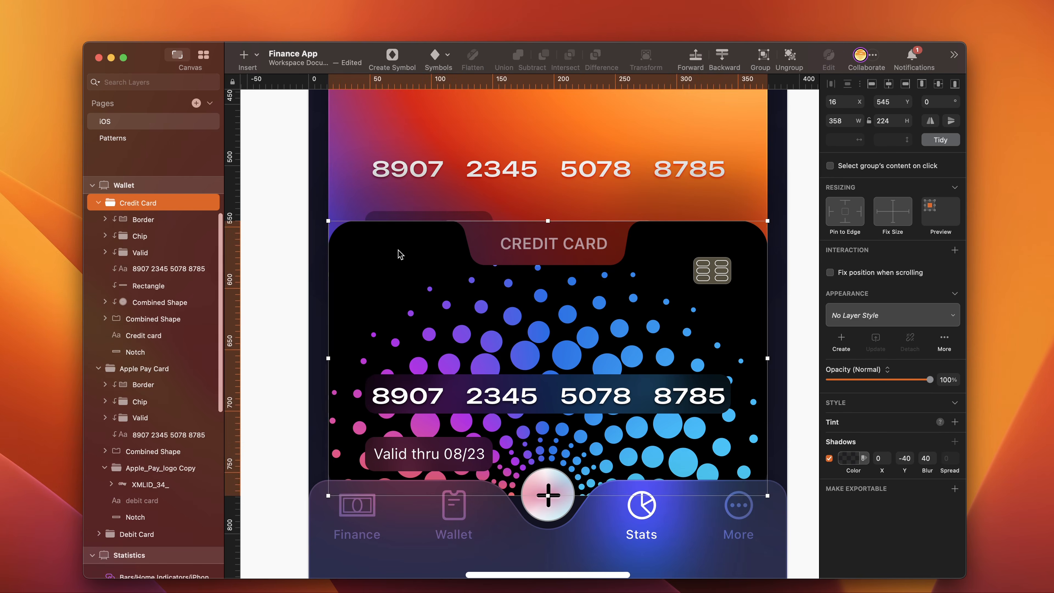
key("super+v")
left_click_drag(566, 340, 709, 463)
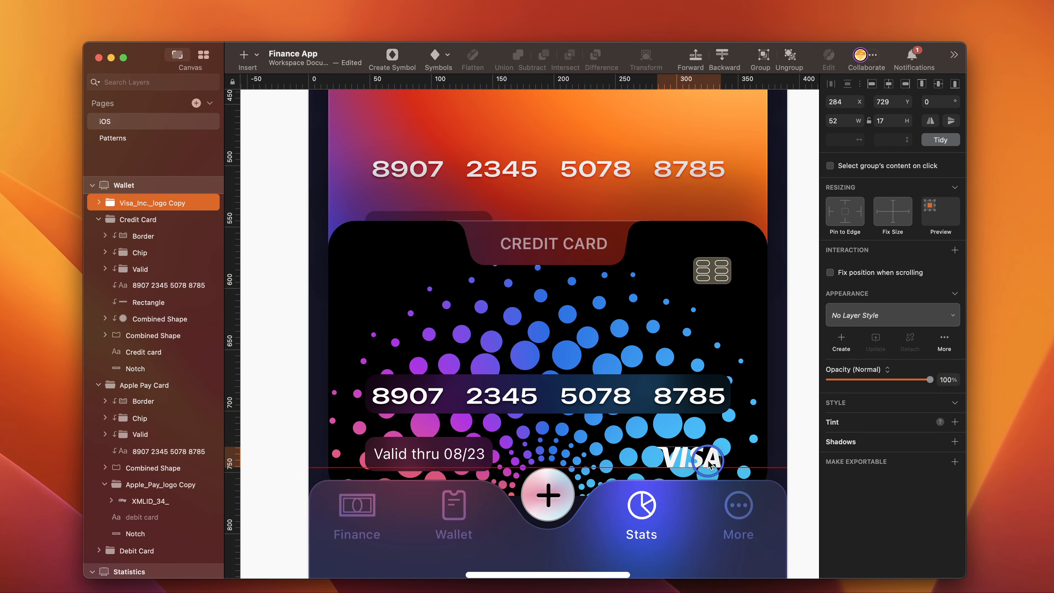
- Duplicate the validity label's background rectangle over to the Visa logo and set the copy's width to 64
scroll(642, 436, "down", 2)
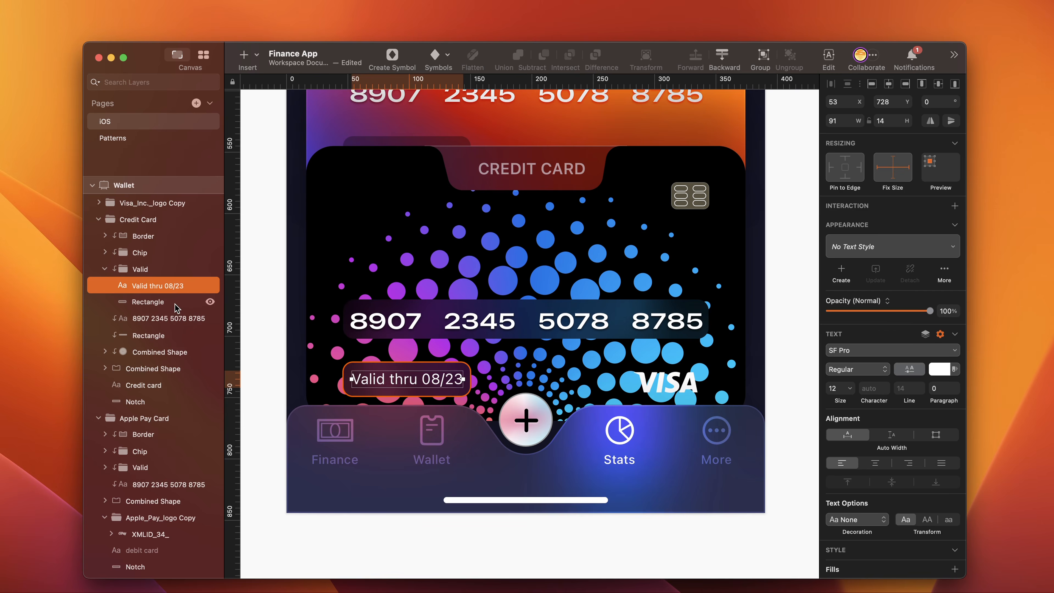
left_click(169, 307)
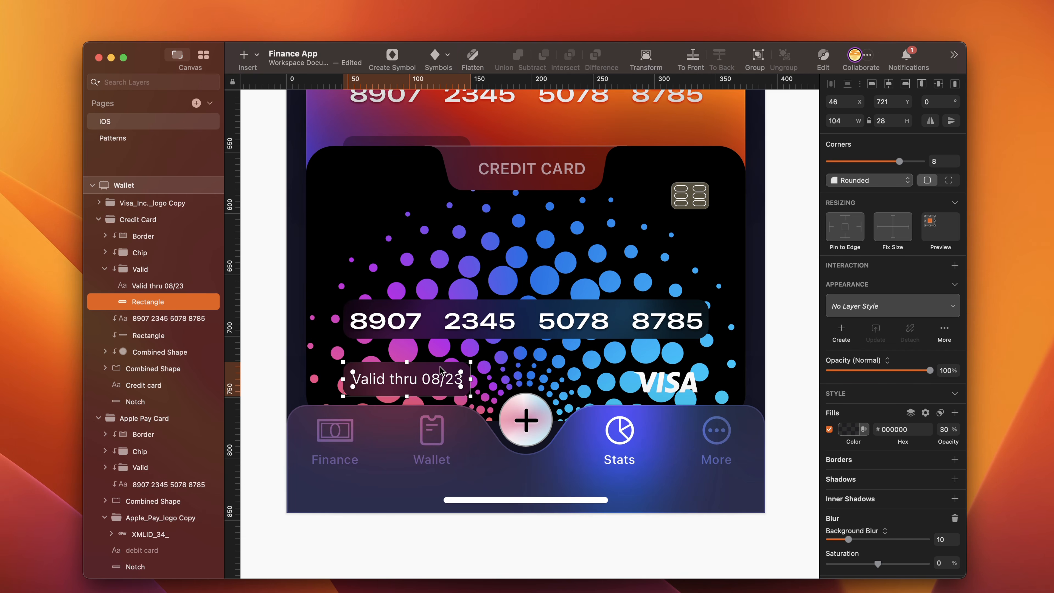
left_click_drag(370, 382, 627, 390)
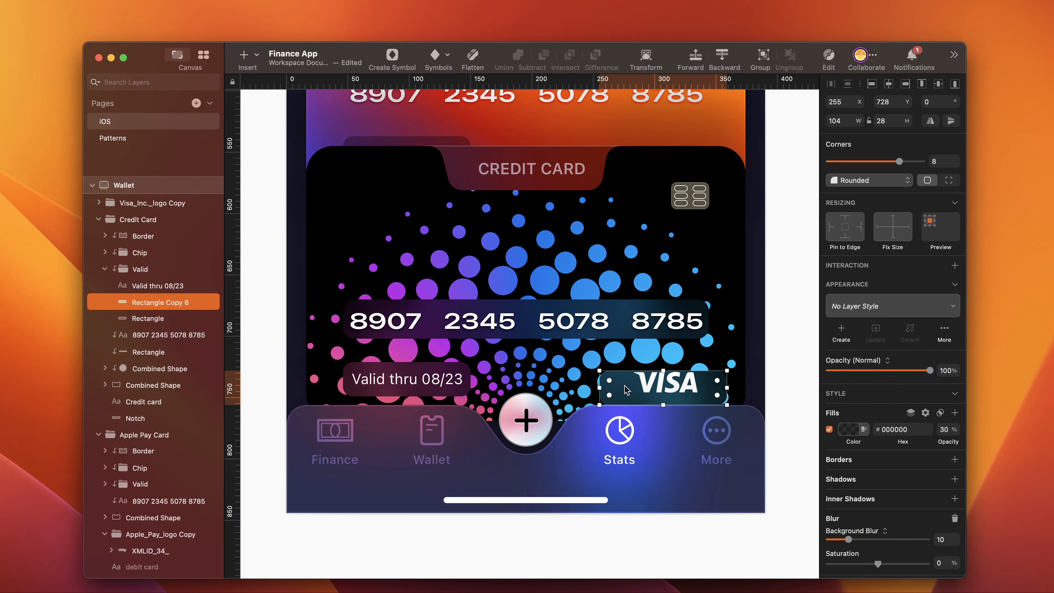
left_click(846, 120)
type("64")
key("Return")
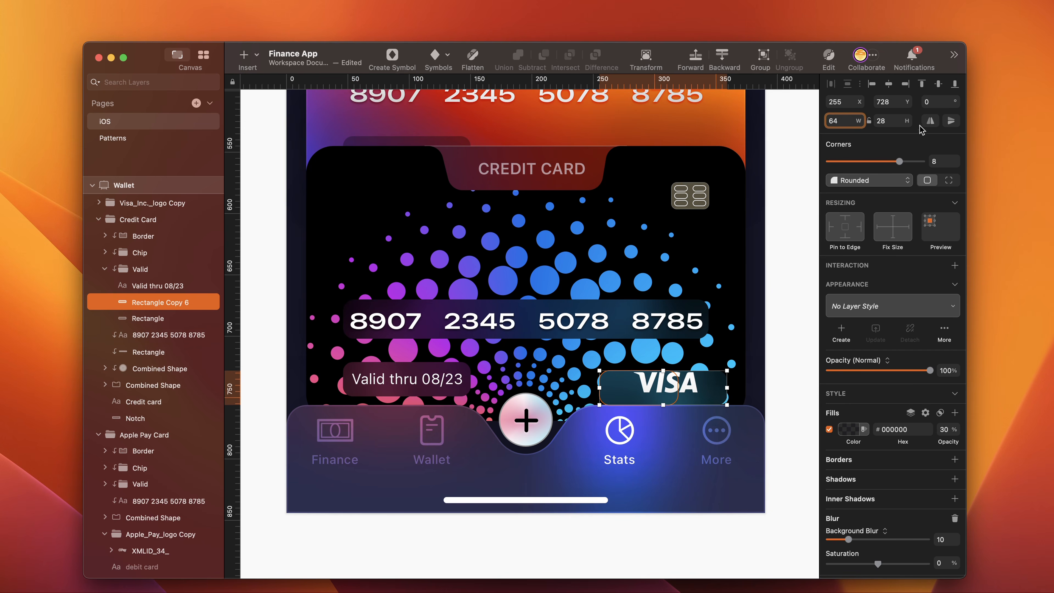
- Position the copied rectangle around the Visa logo at X 276 and Y 723
left_click(849, 102)
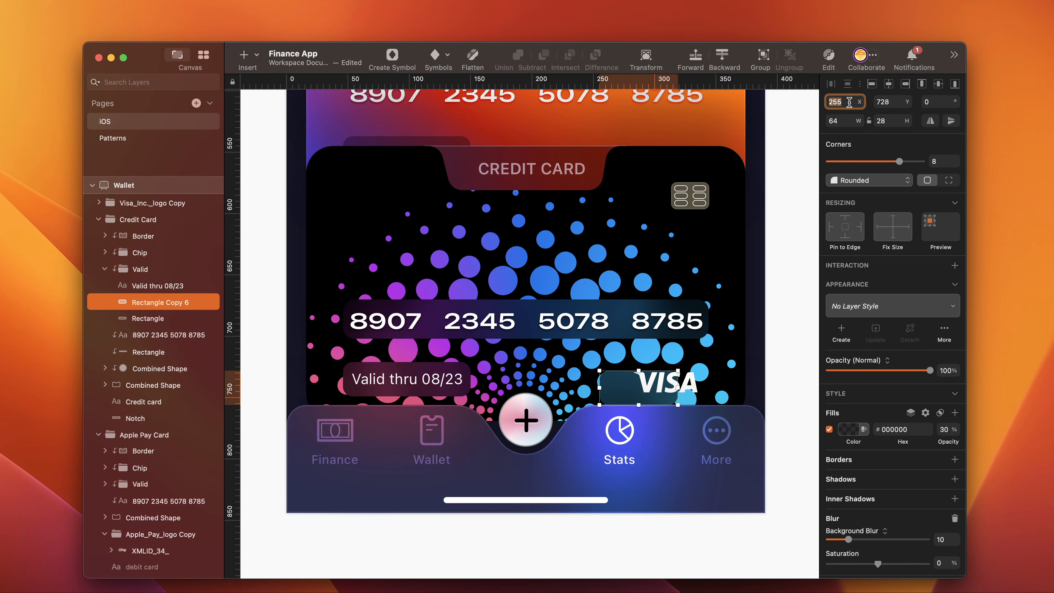
type("2")
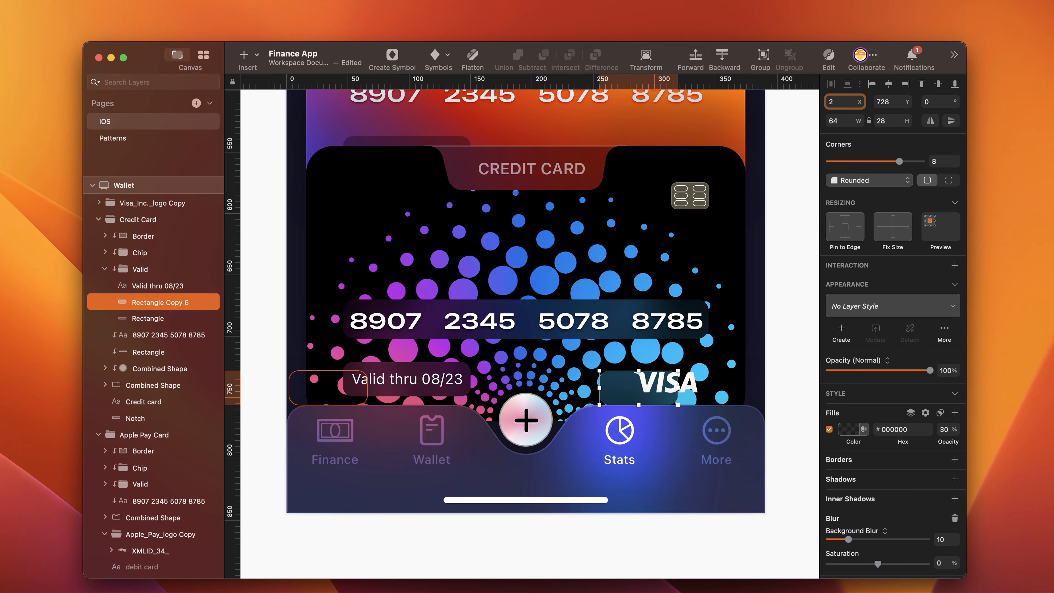
type("76")
left_click(897, 101)
type("723")
key("Return")
- Move the copied rectangle's layer out of the Valid group, directly above it, and nudge the rectangle to X 280, Y 721
left_click_drag(146, 302, 146, 268)
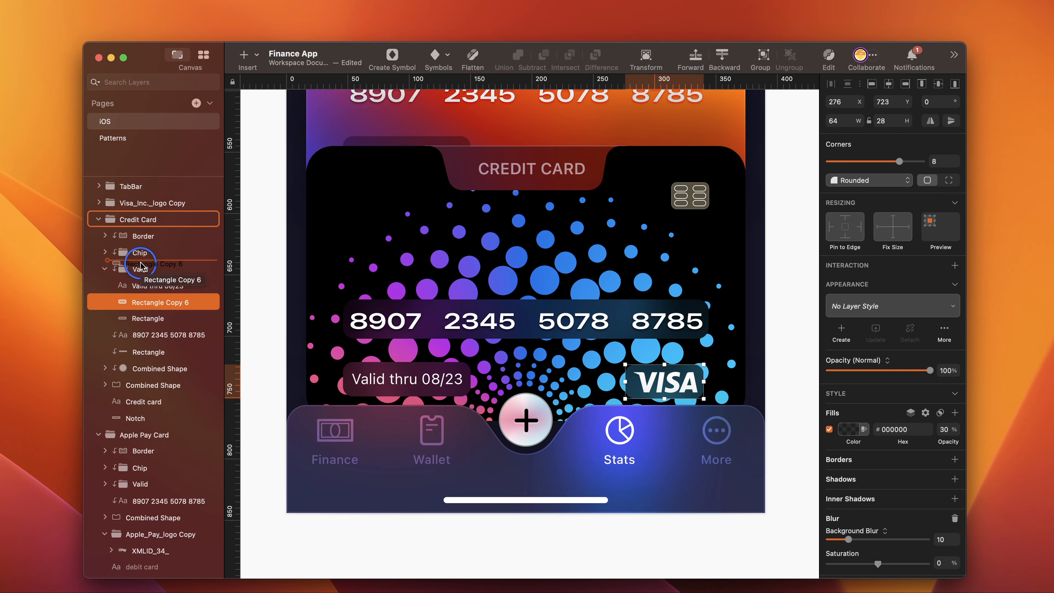
key("Right")
key("Right")
key("Right")
key("Right")
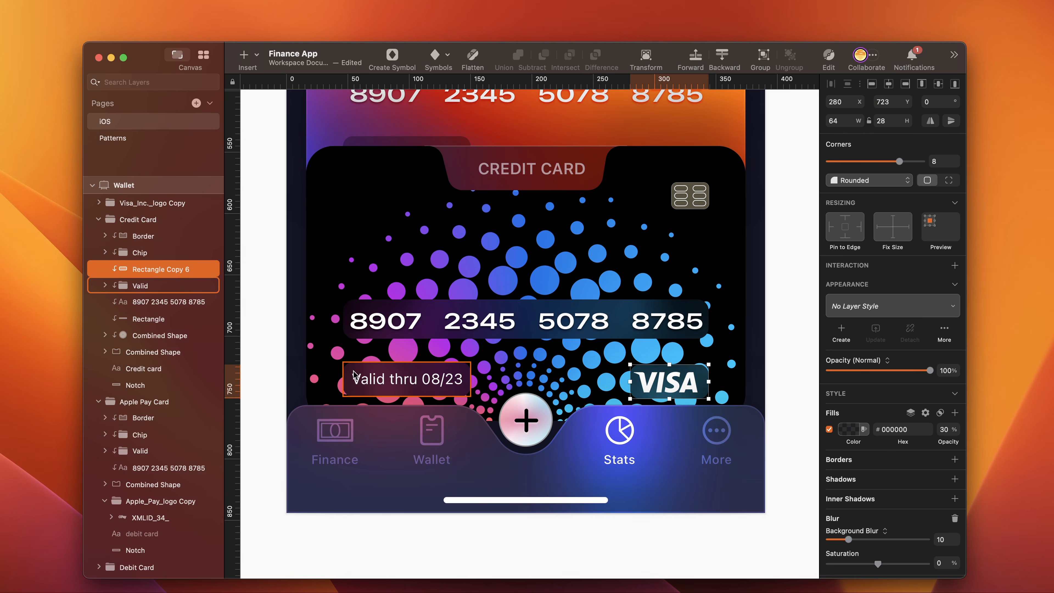
double_click(353, 375)
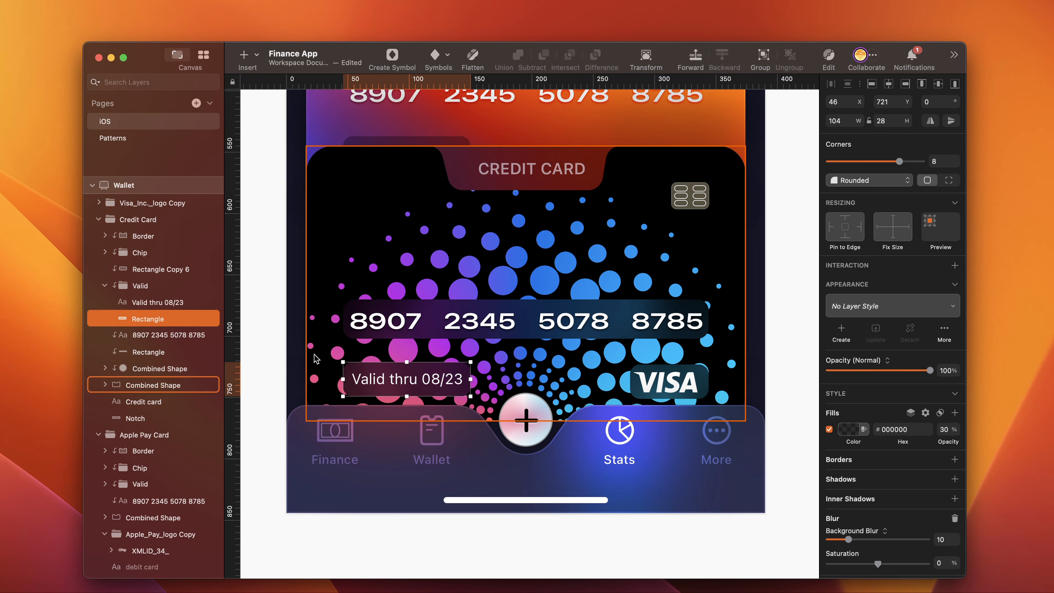
left_click(701, 373)
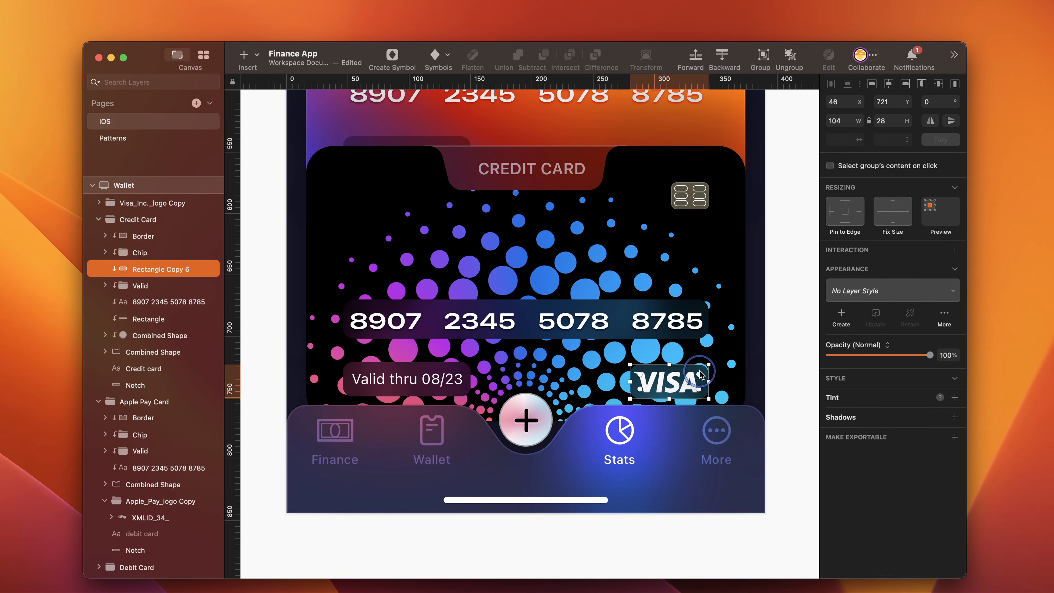
key("Up")
key("Up")
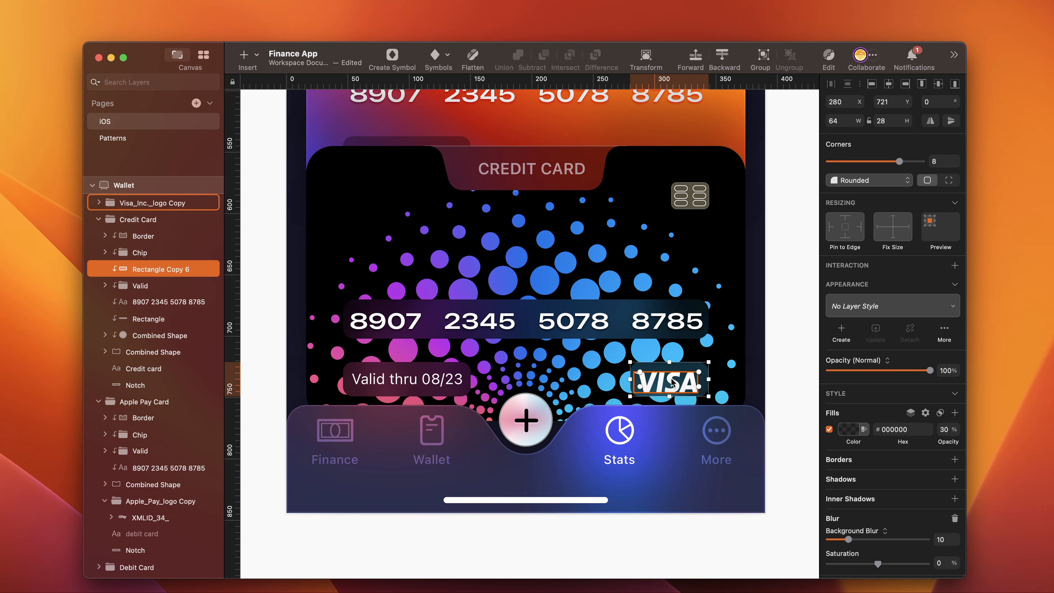
- Move the Visa logo layer into the Credit Card group above its background rectangle and centre both vertically on each other
double_click(672, 383)
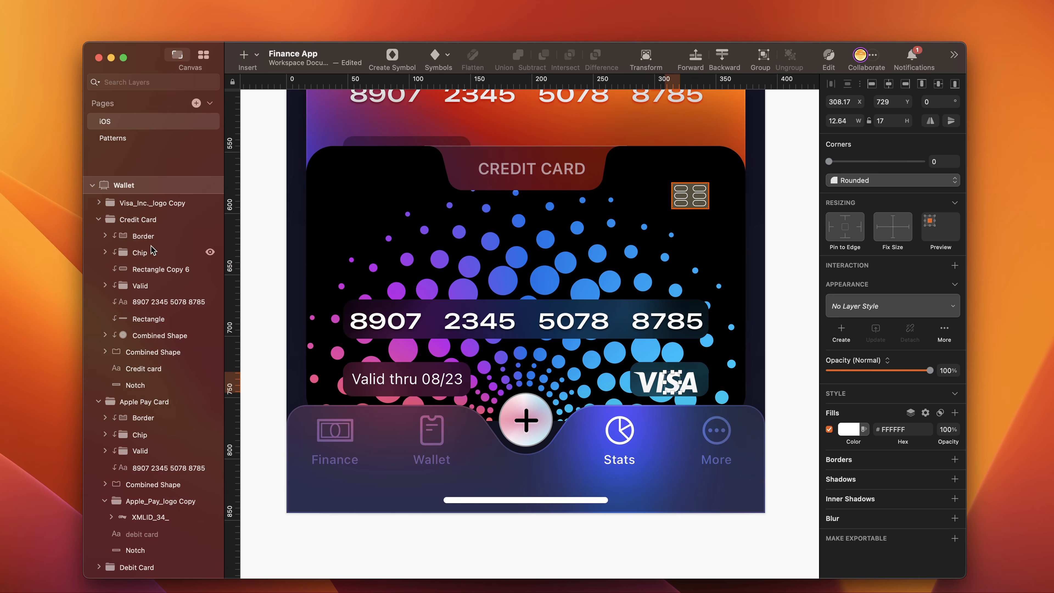
left_click(152, 202)
left_click_drag(154, 199, 153, 258)
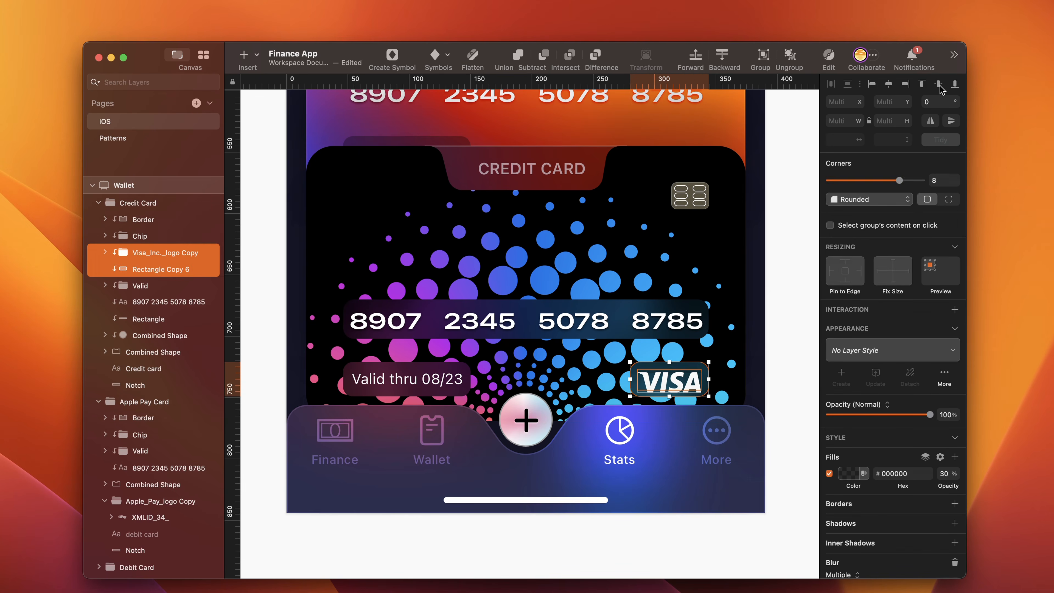
left_click(939, 85)
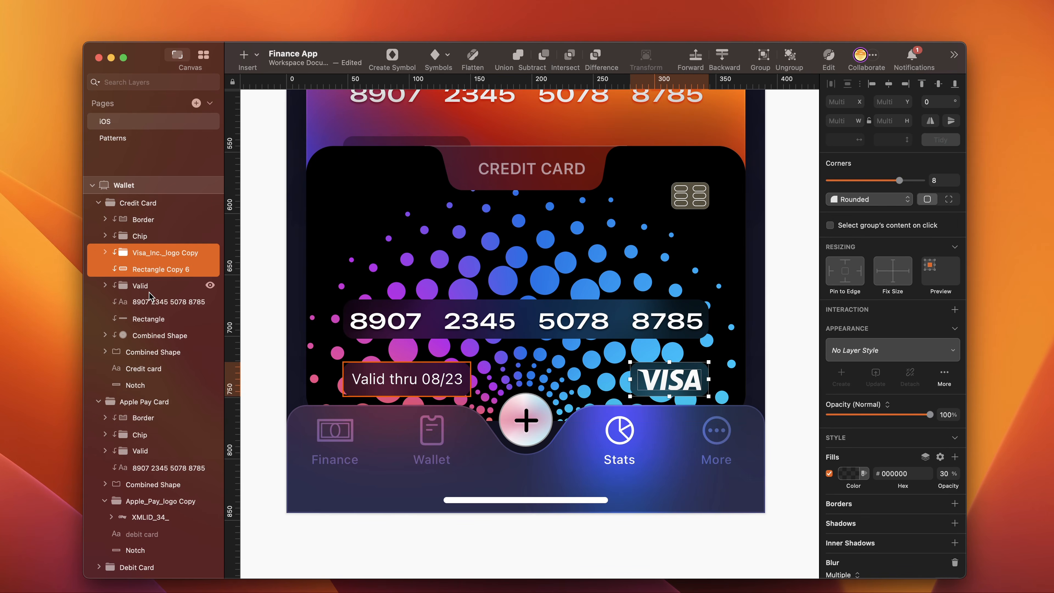
- Group the Visa logo with its background rectangle and name the group Visa Logo
key("super+g")
double_click(142, 252)
type("Visa Logo")
left_click(266, 399)
- Move the tab bar's Selected glow group to X 83, behind the Wallet tab
scroll(265, 399, "up", 2)
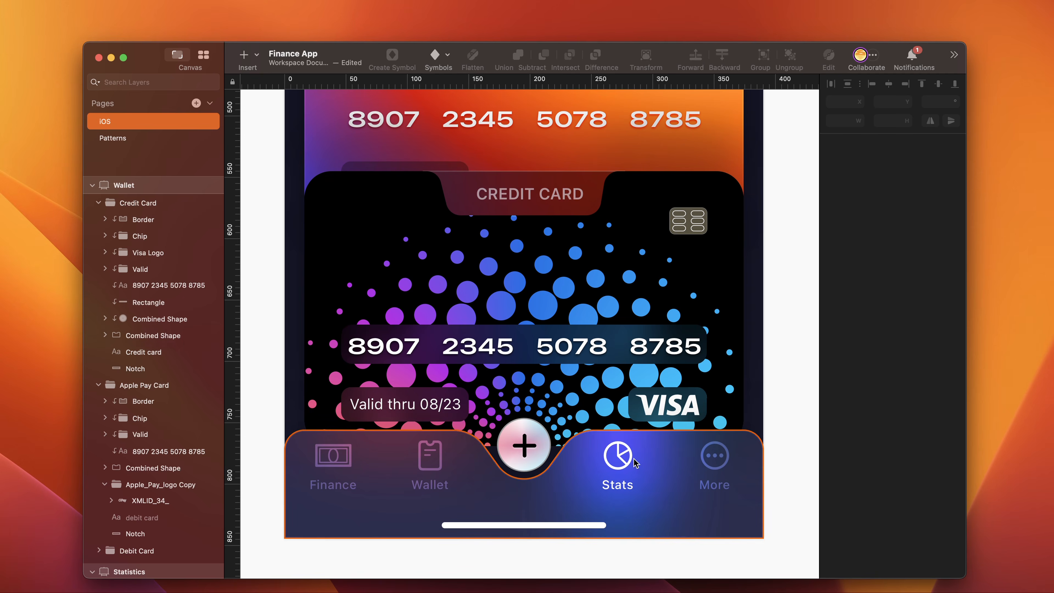
double_click(619, 457)
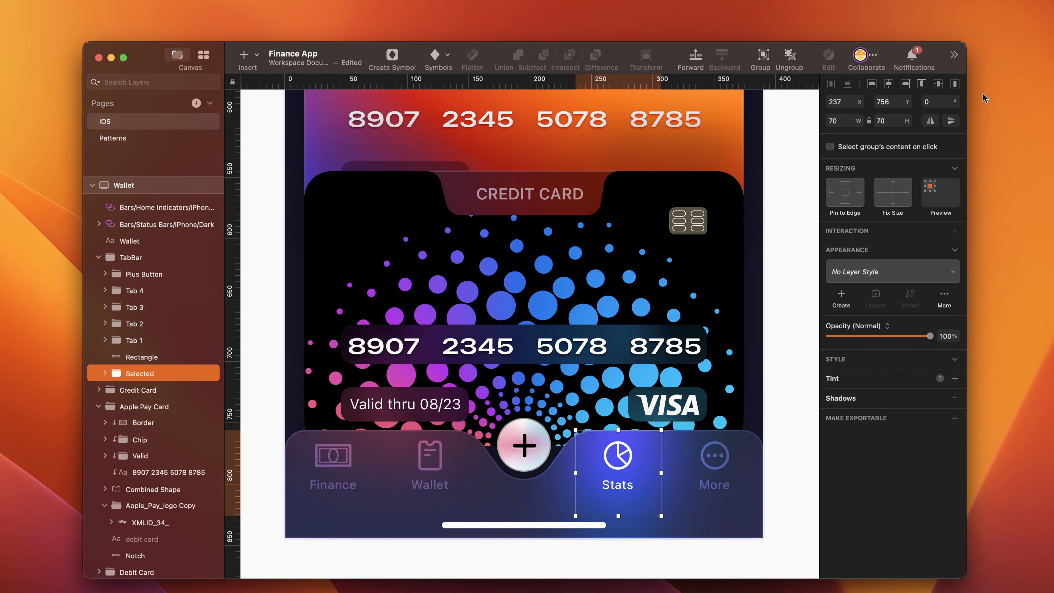
left_click(849, 102)
type("83")
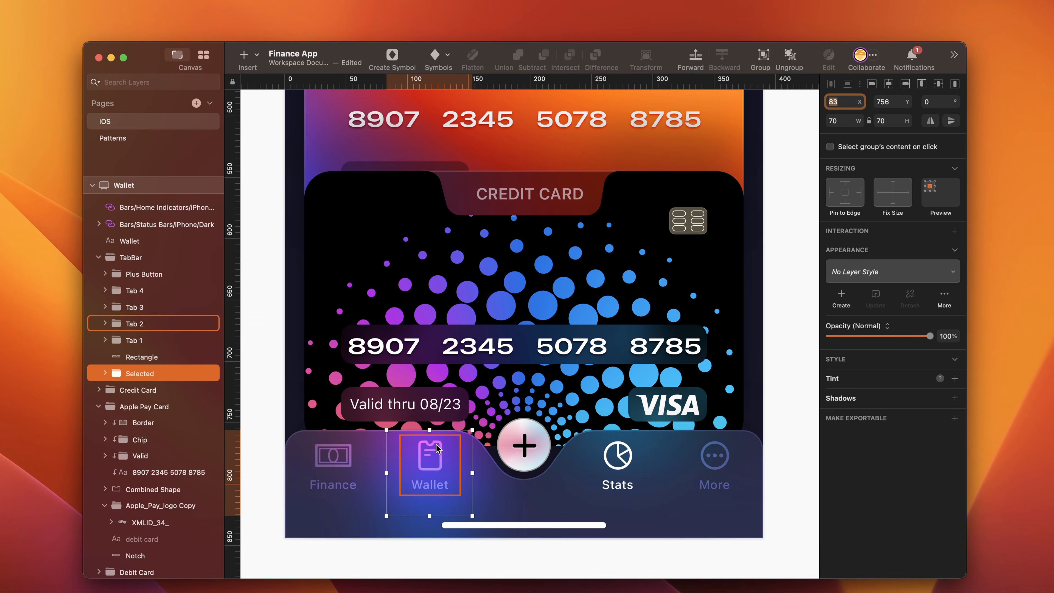
- Set the Wallet tab's blend mode to Normal and the Stats tab's blend mode to Overlay
double_click(436, 449)
left_click(143, 326)
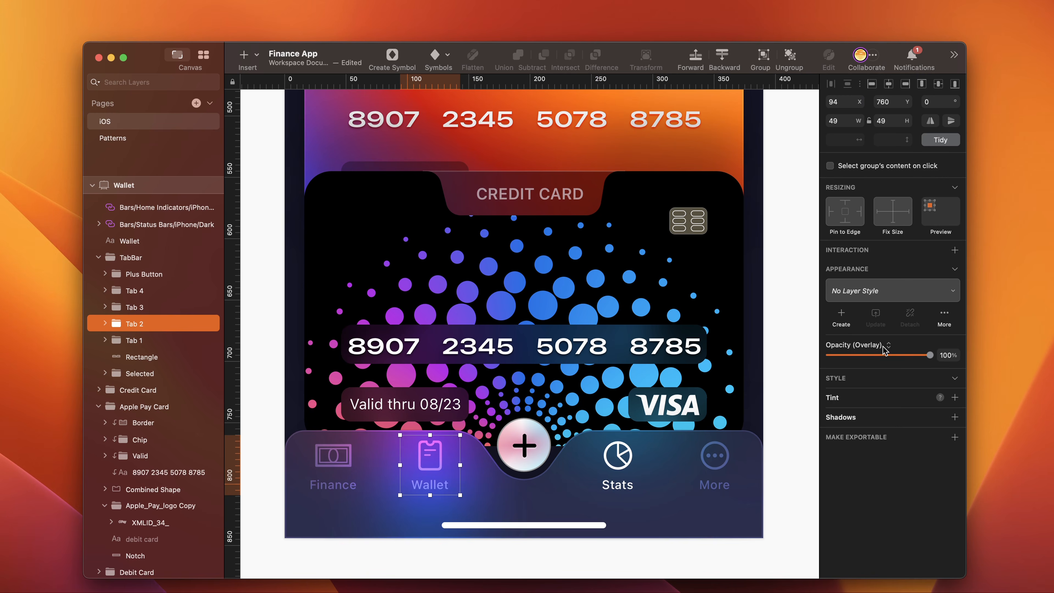
left_click(885, 347)
left_click(869, 241)
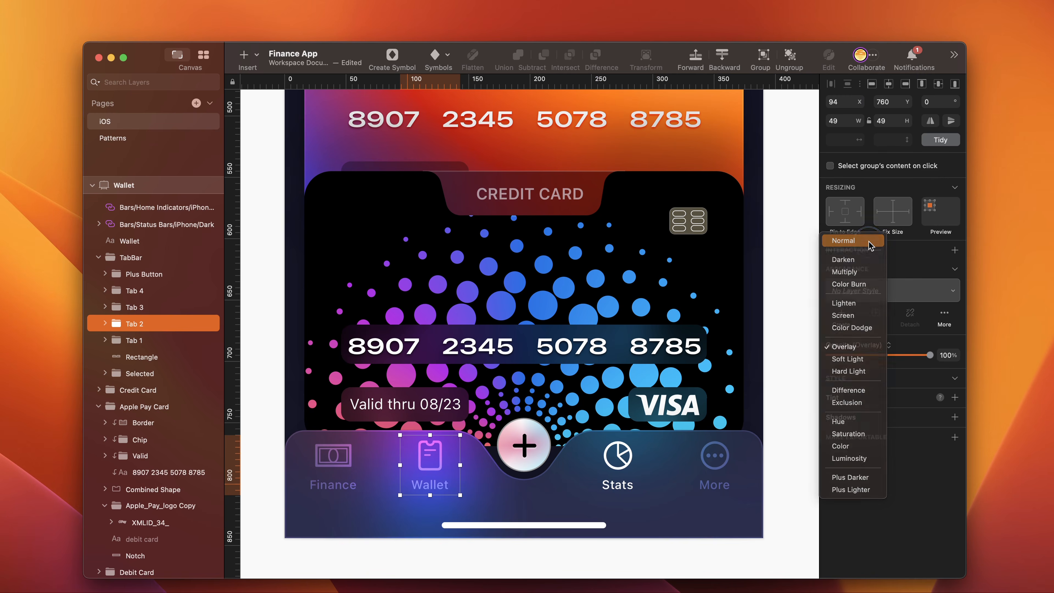
left_click(627, 461)
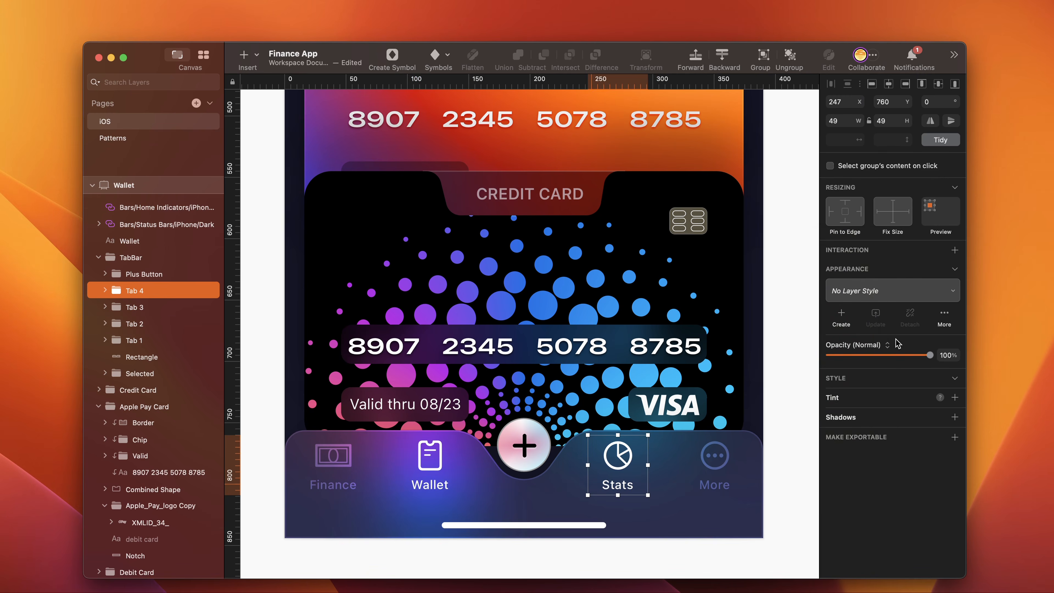
left_click(882, 346)
left_click(866, 453)
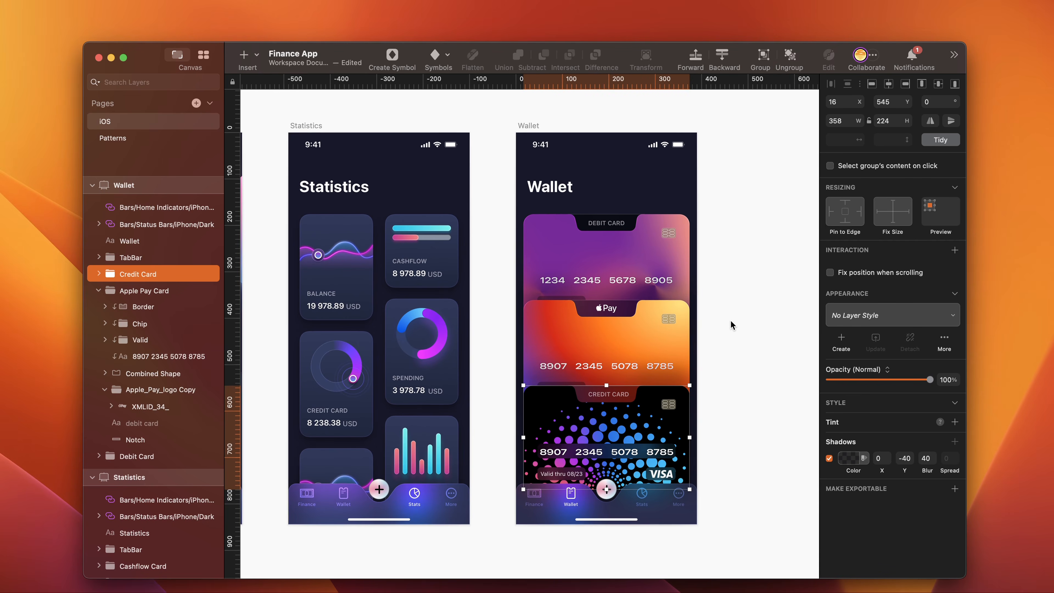